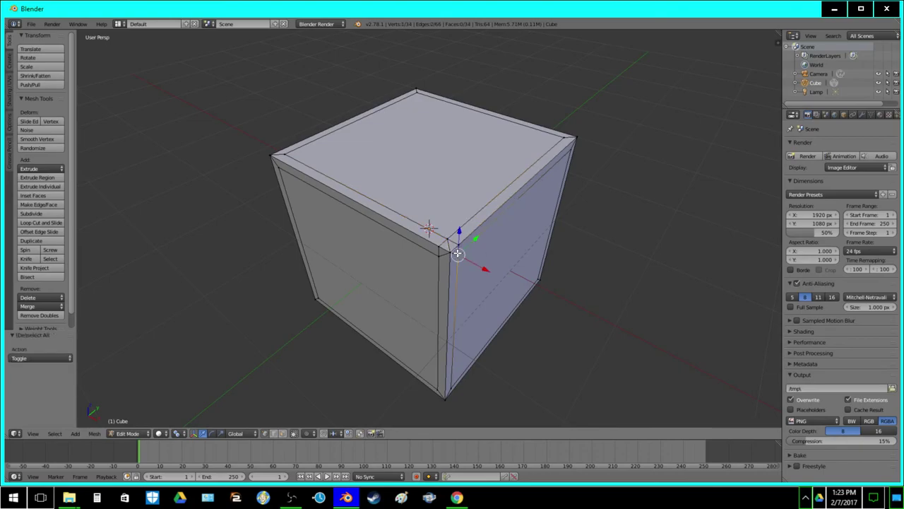
# Connect the inset-border vertices across the cube's nearest top corner with the vertex connect path operation
pyautogui.keyDown('shift'); pyautogui.rightClick(436, 259); pyautogui.keyUp('shift')
pyautogui.press('j')
pyautogui.press('a')
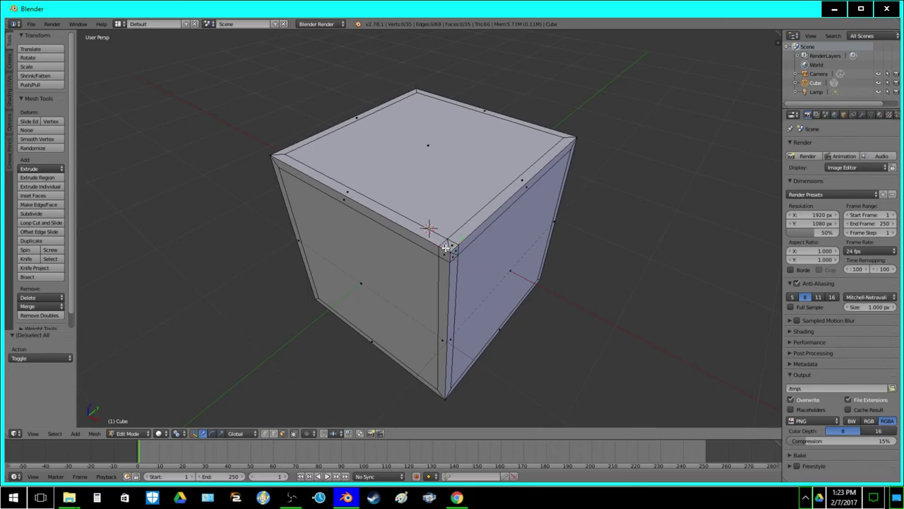
# Connect the inset-border vertices of the three adjoining faces around the second top corner of the cube
pyautogui.moveTo(392, 259); pyautogui.dragTo(426, 249, button='middle')
pyautogui.scroll(2, 393, 292)
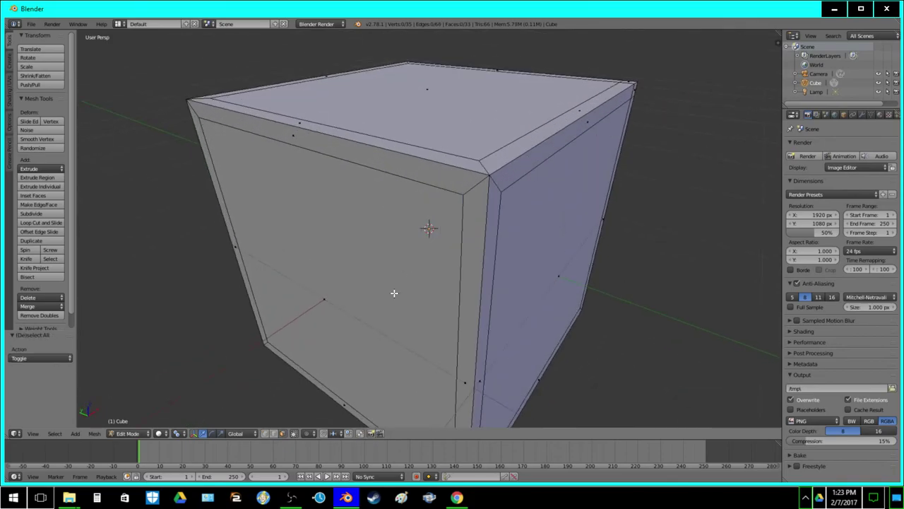
pyautogui.click(265, 432)
pyautogui.rightClick(465, 190)
pyautogui.keyDown('shift'); pyautogui.rightClick(476, 162); pyautogui.keyUp('shift')
pyautogui.keyDown('shift'); pyautogui.rightClick(503, 188); pyautogui.keyUp('shift')
pyautogui.press('j')
pyautogui.press('a')
pyautogui.rightClick(497, 188)
pyautogui.press('j')
pyautogui.press('a')
# Merge the triangle pairs around the second top corner into single square corner faces
pyautogui.keyDown('shift'); pyautogui.rightClick(476, 182); pyautogui.keyUp('shift')
pyautogui.keyDown('shift'); pyautogui.rightClick(479, 190); pyautogui.keyUp('shift')
pyautogui.keyDown('shift'); pyautogui.rightClick(473, 181); pyautogui.keyUp('shift')
pyautogui.press('f')
pyautogui.press('a')
pyautogui.rightClick(477, 168)
pyautogui.keyDown('shift'); pyautogui.rightClick(490, 168); pyautogui.keyUp('shift')
pyautogui.press('f')
pyautogui.press('a')
# Connect the inset-border vertices of the three adjoining faces around the third top corner of the cube
pyautogui.moveTo(408, 216); pyautogui.dragTo(459, 278, button='middle')
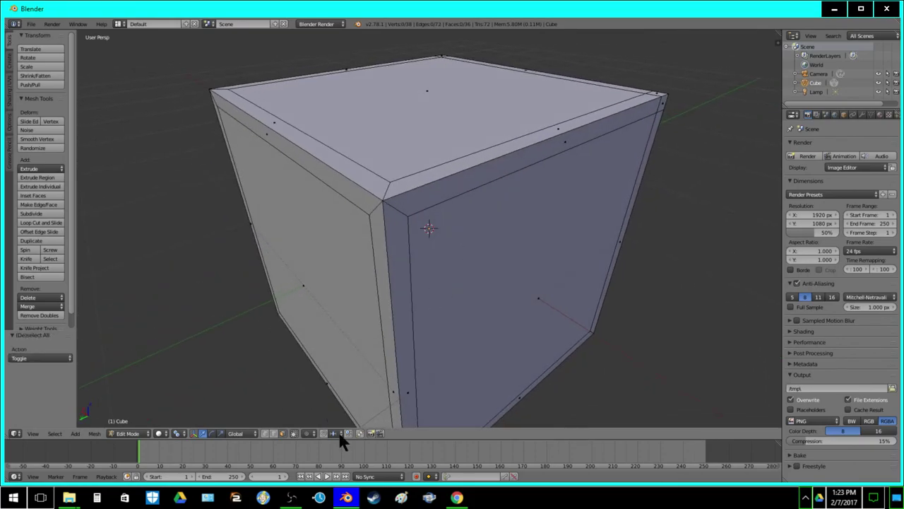
pyautogui.click(255, 432)
pyautogui.click(274, 433)
pyautogui.rightClick(365, 212)
pyautogui.keyDown('shift'); pyautogui.rightClick(388, 182); pyautogui.keyUp('shift')
pyautogui.keyDown('shift'); pyautogui.rightClick(407, 215); pyautogui.keyUp('shift')
pyautogui.press('j')
pyautogui.press('a')
pyautogui.rightClick(411, 217)
pyautogui.keyDown('shift'); pyautogui.rightClick(370, 215); pyautogui.keyUp('shift')
pyautogui.press('j')
pyautogui.press('a')
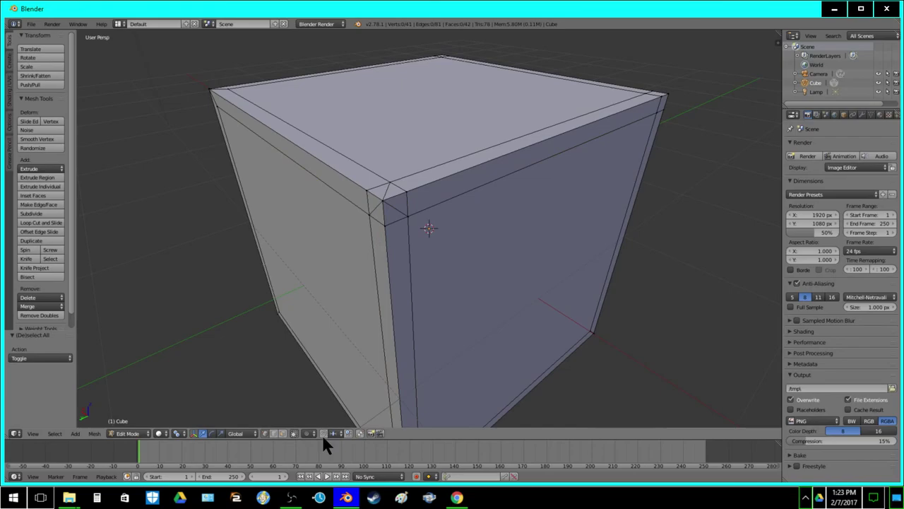
# Merge the triangle pairs around the third top corner into single square corner faces
pyautogui.keyDown('shift'); pyautogui.rightClick(395, 187); pyautogui.keyUp('shift')
pyautogui.press('f')
pyautogui.press('a')
pyautogui.rightClick(400, 202)
pyautogui.keyDown('shift'); pyautogui.rightClick(392, 215); pyautogui.keyUp('shift')
pyautogui.press('f')
pyautogui.press('a')
pyautogui.hotkey('ctrl', 'z')
# Connect the inset-border vertices of the three adjoining faces around the last top corner of the cube
pyautogui.moveTo(355, 244); pyautogui.dragTo(474, 242, button='middle')
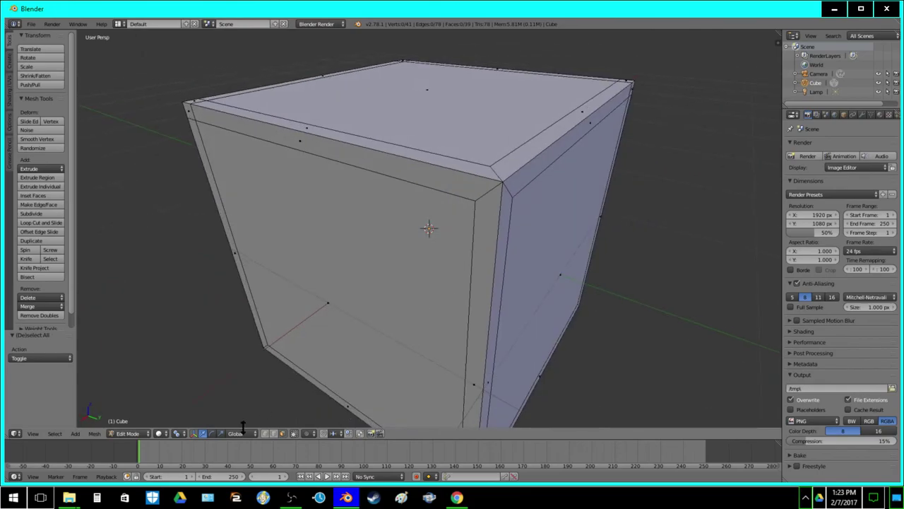
pyautogui.click(265, 432)
pyautogui.rightClick(475, 202)
pyautogui.keyDown('shift'); pyautogui.rightClick(491, 167); pyautogui.keyUp('shift')
pyautogui.keyDown('shift'); pyautogui.rightClick(509, 202); pyautogui.keyUp('shift')
pyautogui.press('j')
pyautogui.press('a')
pyautogui.rightClick(511, 197)
pyautogui.keyDown('shift'); pyautogui.rightClick(480, 203); pyautogui.keyUp('shift')
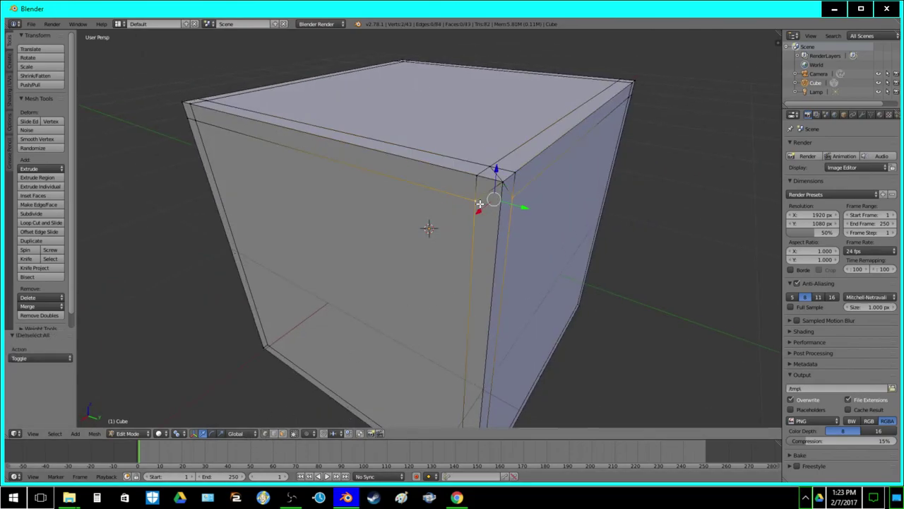
pyautogui.press('j')
pyautogui.press('a')
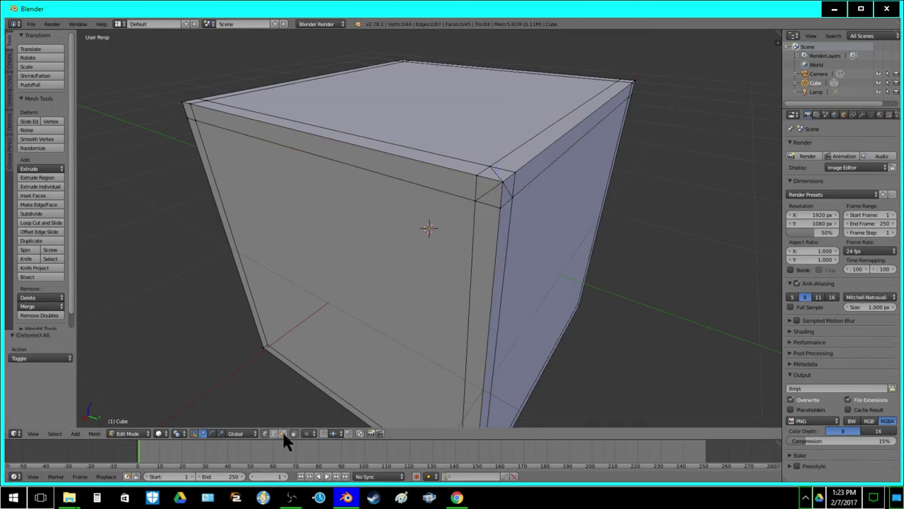
# Merge the triangle pairs around the last top corner into single square corner faces
pyautogui.rightClick(483, 183)
pyautogui.keyDown('shift'); pyautogui.rightClick(492, 195); pyautogui.keyUp('shift')
pyautogui.press('f')
pyautogui.press('a')
pyautogui.rightClick(490, 174)
pyautogui.keyDown('shift'); pyautogui.rightClick(502, 174); pyautogui.keyUp('shift')
pyautogui.press('f')
pyautogui.rightClick(508, 188)
pyautogui.press('a')
# Try to subdivide the ring of vertical edges around the cube's sides
pyautogui.moveTo(475, 224); pyautogui.dragTo(347, 388, button='middle')
pyautogui.scroll(-1, 344, 231)
pyautogui.scroll(-2, 347, 239)
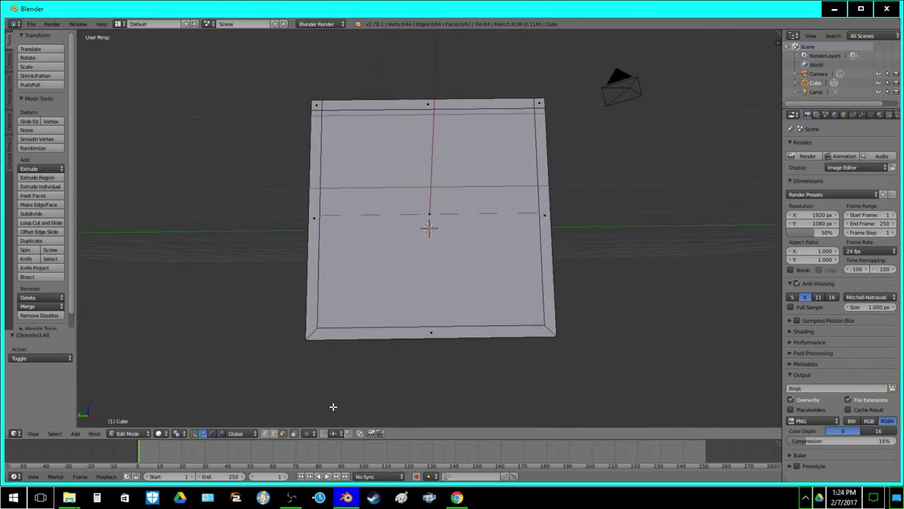
pyautogui.click(270, 433)
pyautogui.press('a')
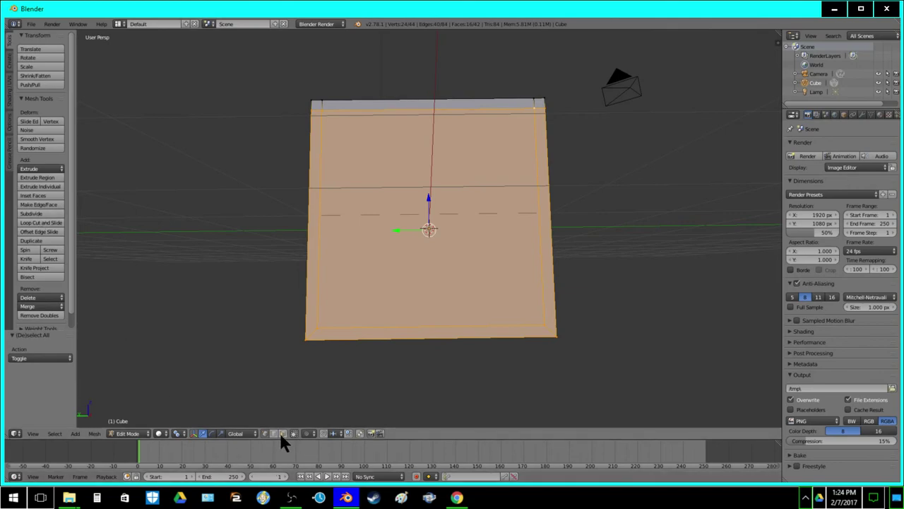
pyautogui.press('a')
pyautogui.keyDown('alt'); pyautogui.rightClick(557, 204); pyautogui.keyUp('alt')
pyautogui.click(39, 213)
pyautogui.press('a')
pyautogui.moveTo(370, 218); pyautogui.dragTo(430, 227, button='middle')
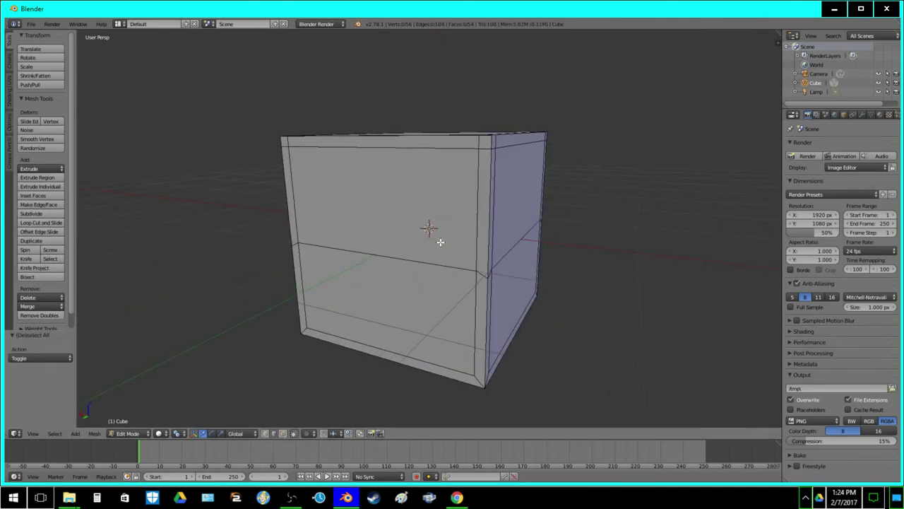
pyautogui.press('a')
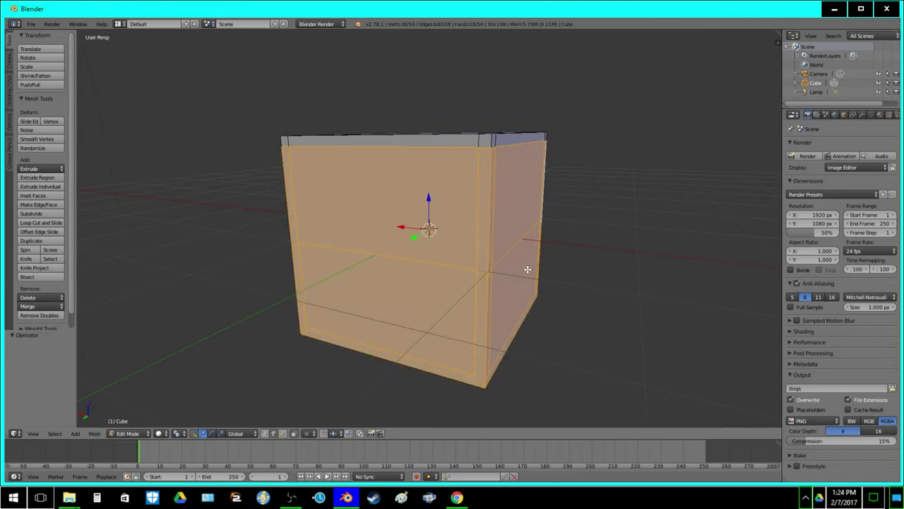
pyautogui.press('a')
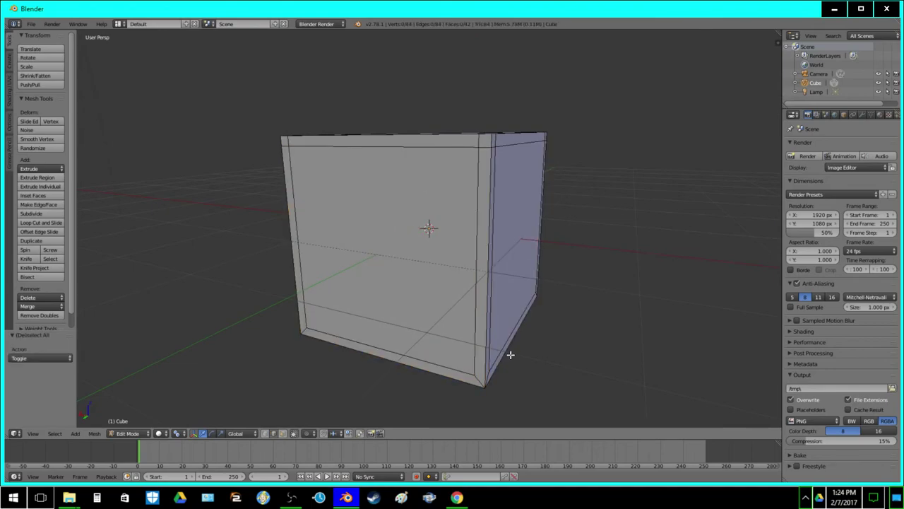
# Connect the inset-border vertices of the three adjoining faces around the first bottom corner of the cube
pyautogui.moveTo(507, 353); pyautogui.dragTo(420, 427, button='middle')
pyautogui.rightClick(305, 331)
pyautogui.moveTo(304, 330); pyautogui.dragTo(456, 279, button='middle')
pyautogui.keyDown('shift'); pyautogui.rightClick(394, 377); pyautogui.keyUp('shift')
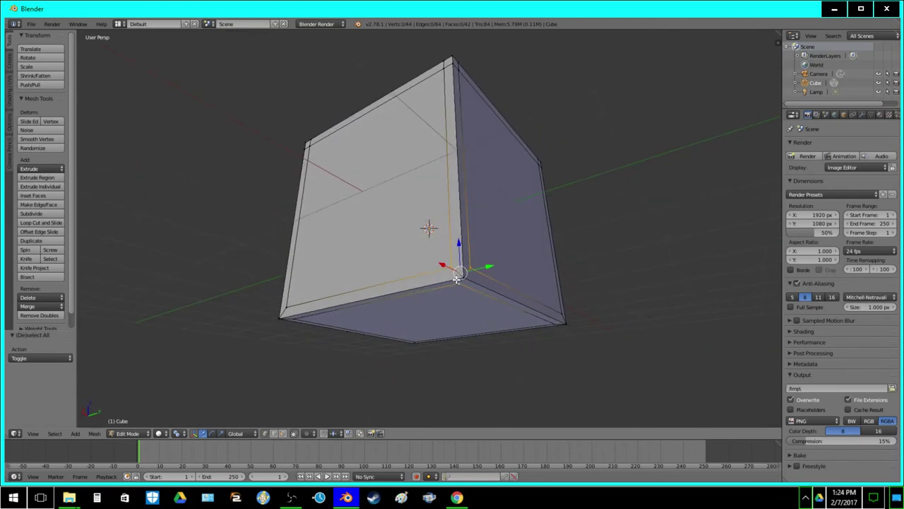
pyautogui.press('j')
pyautogui.press('a')
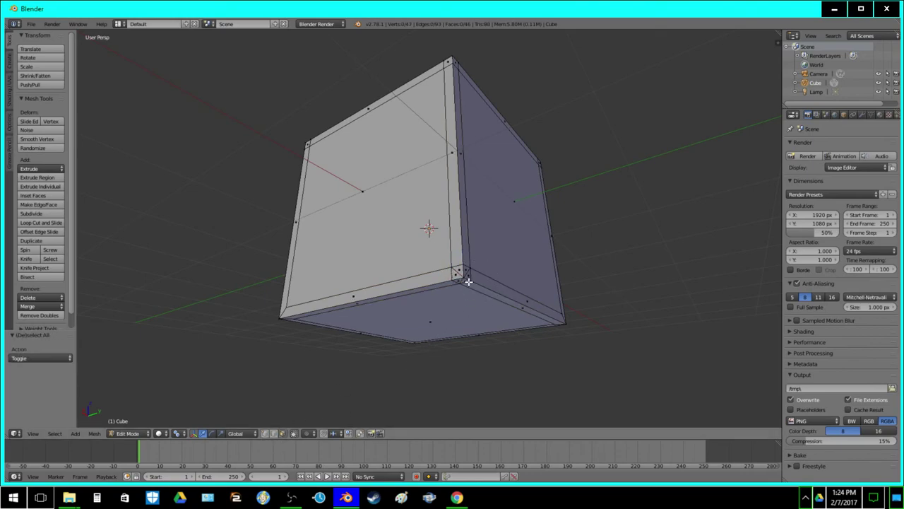
# Merge the triangle pairs around the first bottom corner into single square corner faces
pyautogui.press('a')
pyautogui.rightClick(453, 274)
pyautogui.press('f')
# Connect the inset-border vertices of the three adjoining faces around the second bottom corner of the cube
pyautogui.moveTo(545, 309); pyautogui.dragTo(410, 262, button='middle')
pyautogui.scroll(2, 414, 295)
pyautogui.press('a')
pyautogui.rightClick(376, 260)
pyautogui.keyDown('shift'); pyautogui.rightClick(348, 230); pyautogui.keyUp('shift')
pyautogui.press('j')
pyautogui.press('a')
pyautogui.rightClick(352, 218)
pyautogui.keyDown('shift'); pyautogui.rightClick(393, 223); pyautogui.keyUp('shift')
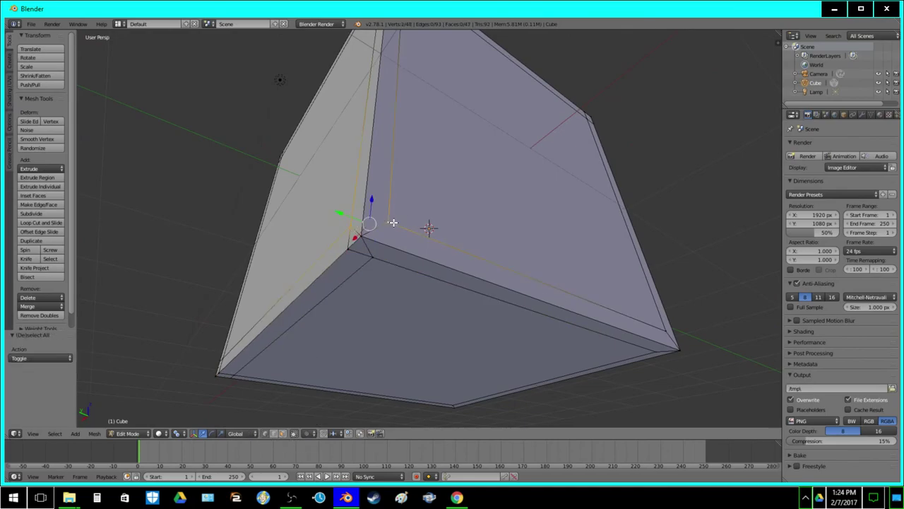
pyautogui.press('j')
pyautogui.press('a')
pyautogui.rightClick(389, 223)
pyautogui.keyDown('shift'); pyautogui.rightClick(373, 257); pyautogui.keyUp('shift')
pyautogui.press('j')
pyautogui.press('a')
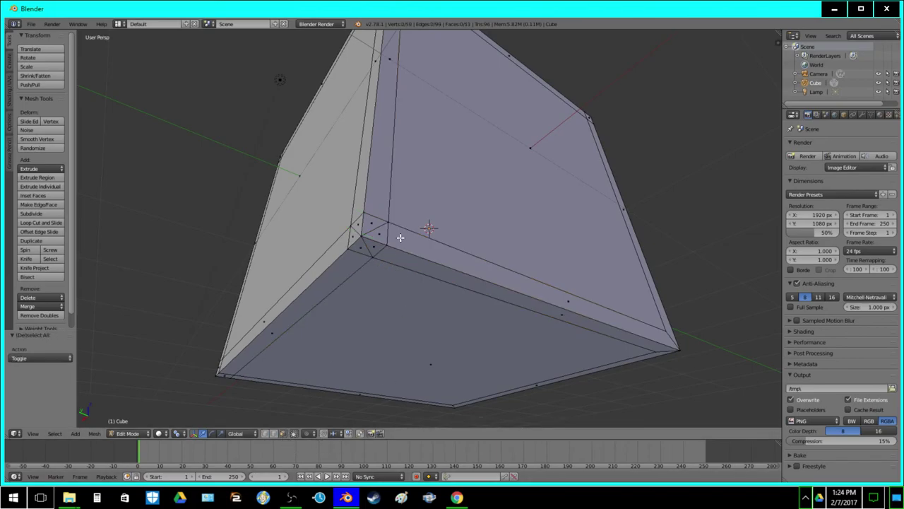
# Merge the triangle pairs around the second bottom corner into single square corner faces
pyautogui.keyDown('shift'); pyautogui.rightClick(363, 247); pyautogui.keyUp('shift')
pyautogui.press('f')
pyautogui.press('a')
pyautogui.rightClick(379, 234)
pyautogui.keyDown('shift'); pyautogui.rightClick(370, 221); pyautogui.keyUp('shift')
pyautogui.press('f')
pyautogui.press('a')
pyautogui.hotkey('ctrl', 'z')
# Connect the inset-border vertices of the three adjoining faces around the third bottom corner of the cube
pyautogui.moveTo(358, 229); pyautogui.dragTo(365, 249, button='middle')
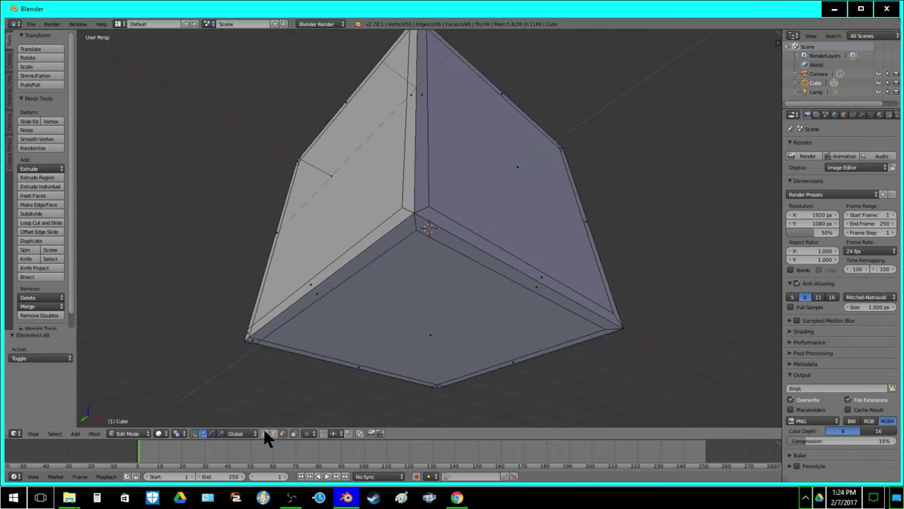
pyautogui.hotkey('ctrl', 'shift', 'z')
pyautogui.hotkey('ctrl', 'shift', 'z')
pyautogui.hotkey('ctrl', 'shift', 'z')
pyautogui.hotkey('ctrl', 'shift', 'z')
pyautogui.press('j')
pyautogui.press('a')
pyautogui.rightClick(430, 204)
pyautogui.keyDown('shift'); pyautogui.rightClick(417, 230); pyautogui.keyUp('shift')
pyautogui.press('j')
pyautogui.press('a')
# Merge the triangle pairs around the third bottom corner into single square corner faces
pyautogui.hotkey('ctrl', 'z')
pyautogui.hotkey('ctrl', 'z')
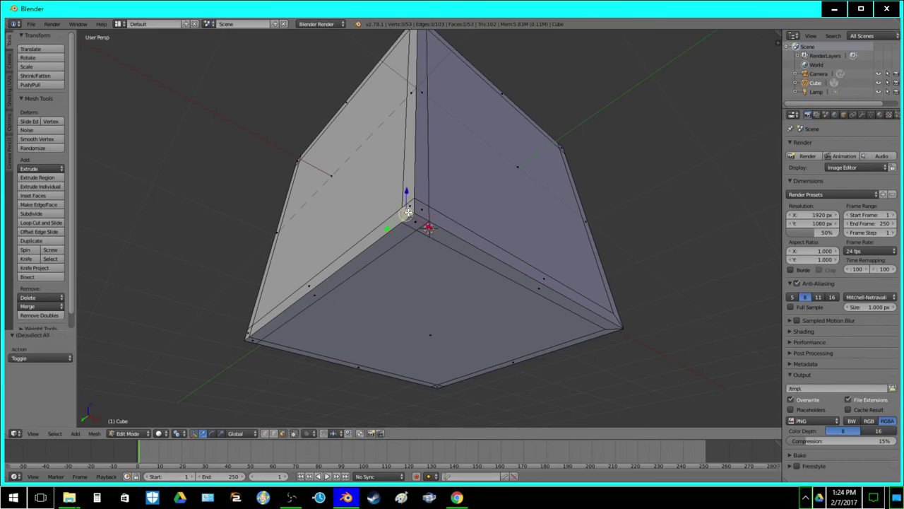
pyautogui.hotkey('ctrl', 'z')
# Connect the inset-border vertices of the three adjoining faces around the last bottom corner of the cube
pyautogui.moveTo(489, 261); pyautogui.dragTo(398, 259, button='middle')
pyautogui.scroll(2, 397, 260)
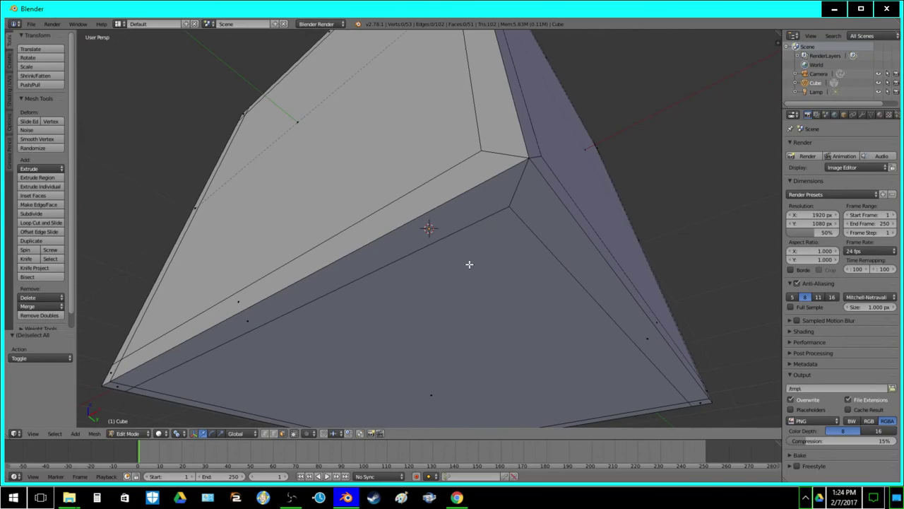
pyautogui.moveTo(469, 265); pyautogui.dragTo(418, 267, button='middle')
pyautogui.click(263, 433)
pyautogui.rightClick(393, 181)
pyautogui.keyDown('shift'); pyautogui.rightClick(425, 231); pyautogui.keyUp('shift')
pyautogui.rightClick(458, 187)
pyautogui.press('j')
pyautogui.press('a')
pyautogui.rightClick(452, 182)
pyautogui.keyDown('shift'); pyautogui.rightClick(392, 183); pyautogui.keyUp('shift')
pyautogui.press('j')
pyautogui.press('a')
# Merge the triangle pairs around the last bottom corner into single square corner faces
pyautogui.click(282, 432)
pyautogui.rightClick(438, 169)
pyautogui.keyDown('shift'); pyautogui.rightClick(443, 204); pyautogui.keyUp('shift')
pyautogui.rightClick(443, 193)
pyautogui.keyDown('shift'); pyautogui.rightClick(440, 182); pyautogui.keyUp('shift')
pyautogui.press('f')
pyautogui.press('a')
pyautogui.rightClick(425, 216)
pyautogui.keyDown('shift'); pyautogui.rightClick(413, 217); pyautogui.keyUp('shift')
pyautogui.press('f')
pyautogui.press('a')
pyautogui.rightClick(399, 197)
pyautogui.keyDown('shift'); pyautogui.rightClick(410, 180); pyautogui.keyUp('shift')
pyautogui.press('f')
pyautogui.press('a')
# Inset the two strip faces along one vertical edge of the cube by 0.005
pyautogui.moveTo(486, 282); pyautogui.dragTo(495, 204, button='middle')
pyautogui.scroll(-6, 397, 284)
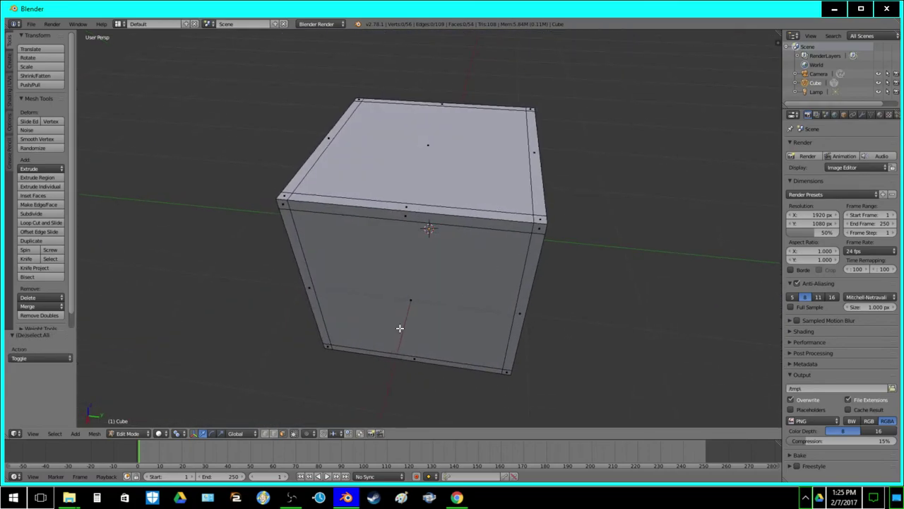
pyautogui.moveTo(398, 329); pyautogui.dragTo(413, 297, button='middle')
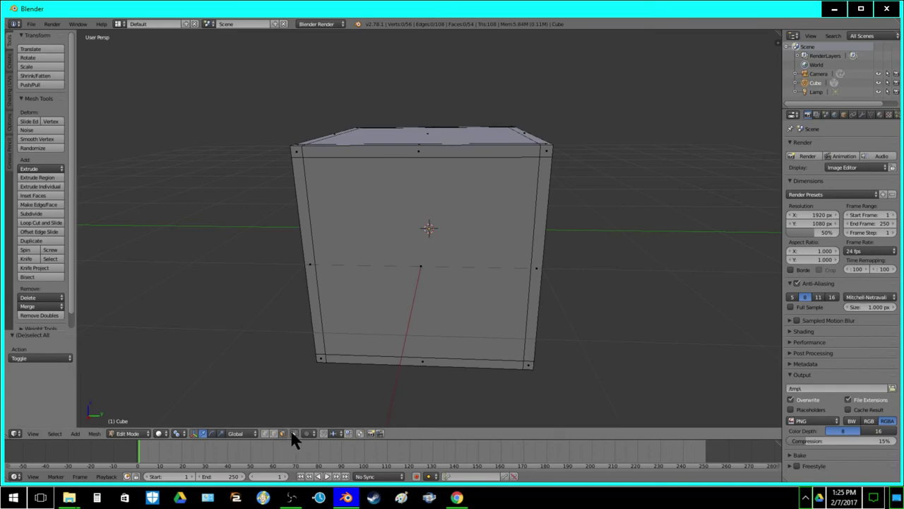
pyautogui.moveTo(348, 321); pyautogui.dragTo(378, 295, button='middle')
pyautogui.rightClick(366, 297)
pyautogui.keyDown('shift'); pyautogui.rightClick(364, 296); pyautogui.keyUp('shift')
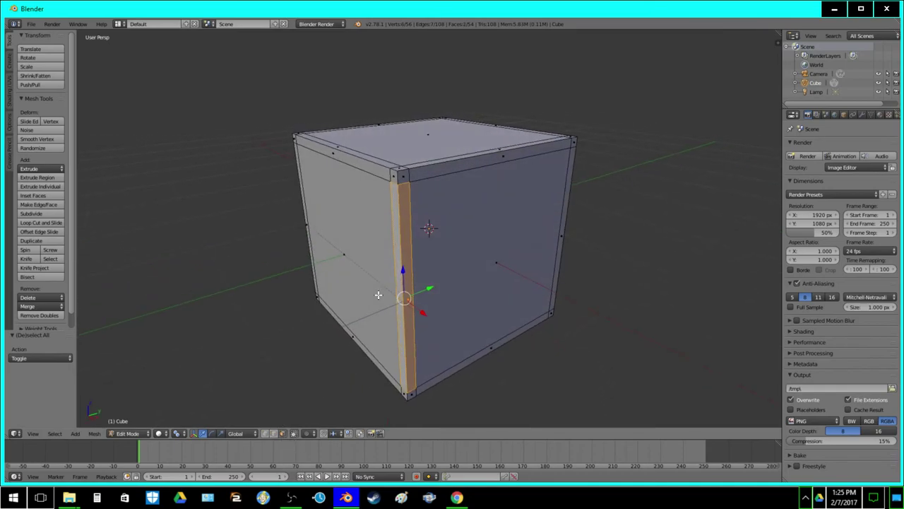
pyautogui.click(25, 201)
pyautogui.write('.')
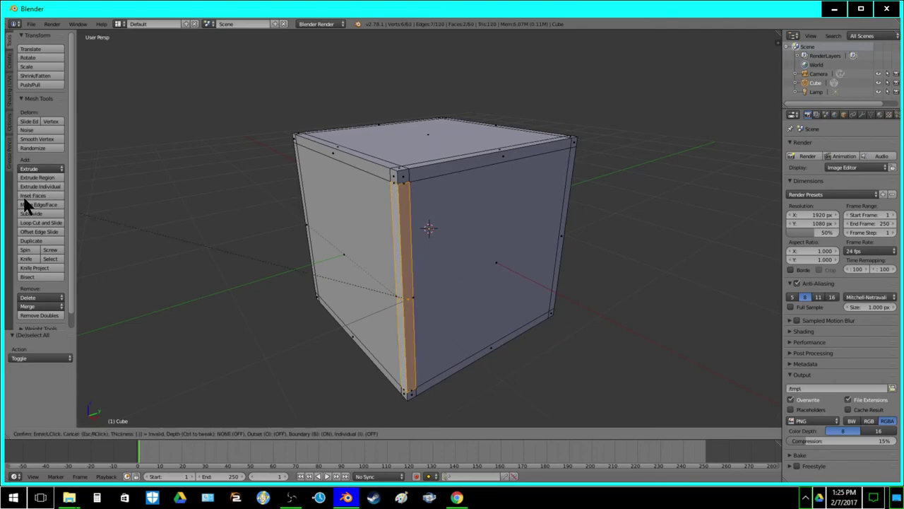
pyautogui.write('.005')
pyautogui.press('Return')
# Select the two strip faces along the next vertical edge of the cube
pyautogui.press('Tab')
pyautogui.moveTo(295, 284); pyautogui.dragTo(412, 267, button='middle')
pyautogui.press('Tab')
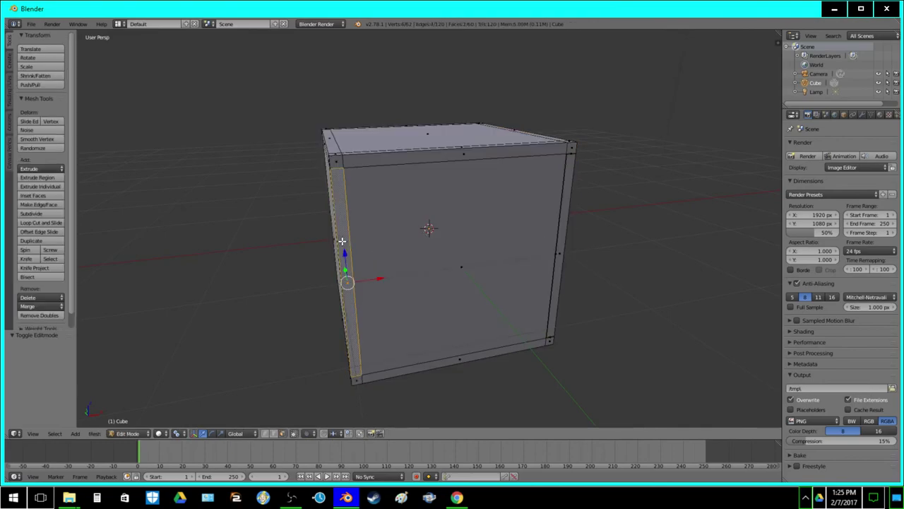
pyautogui.moveTo(342, 241); pyautogui.dragTo(385, 245, button='middle')
pyautogui.keyDown('shift'); pyautogui.rightClick(418, 225); pyautogui.keyUp('shift')
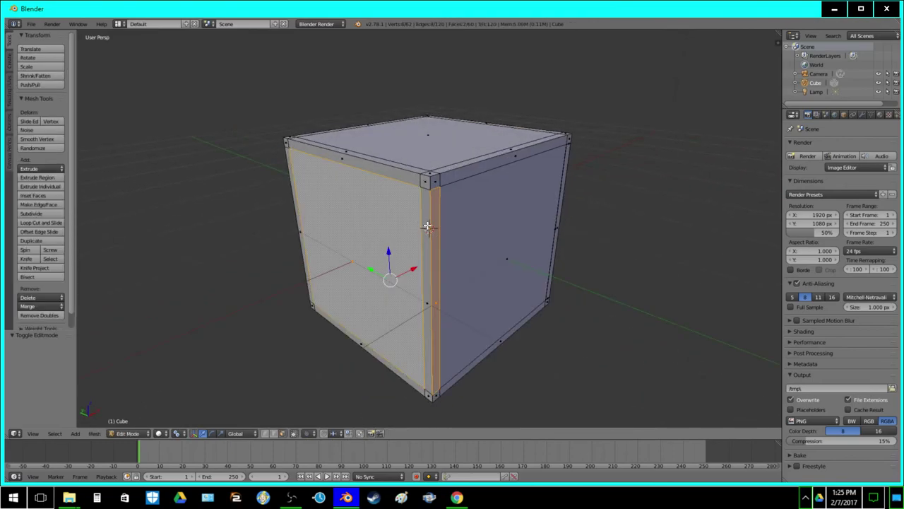
pyautogui.keyDown('shift'); pyautogui.rightClick(428, 226); pyautogui.keyUp('shift')
pyautogui.click(32, 195)
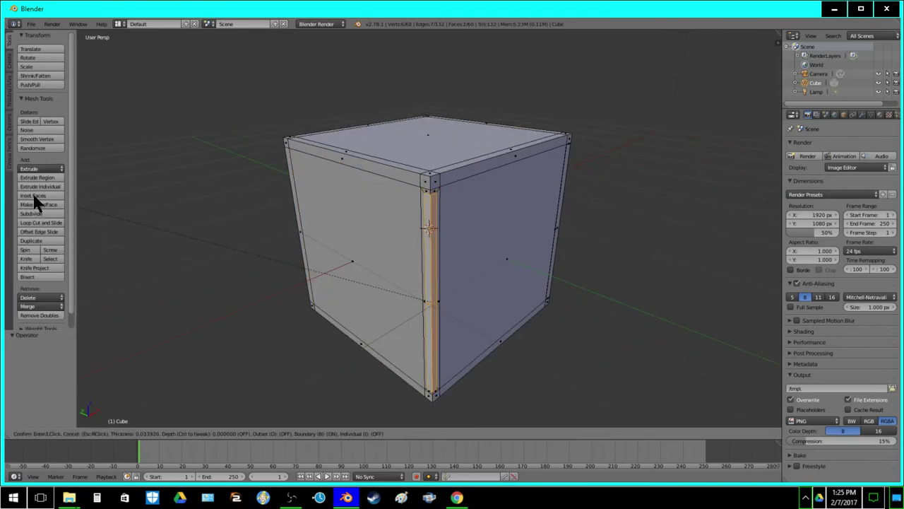
pyautogui.click(34, 195)
pyautogui.hotkey('ctrl', 'z')
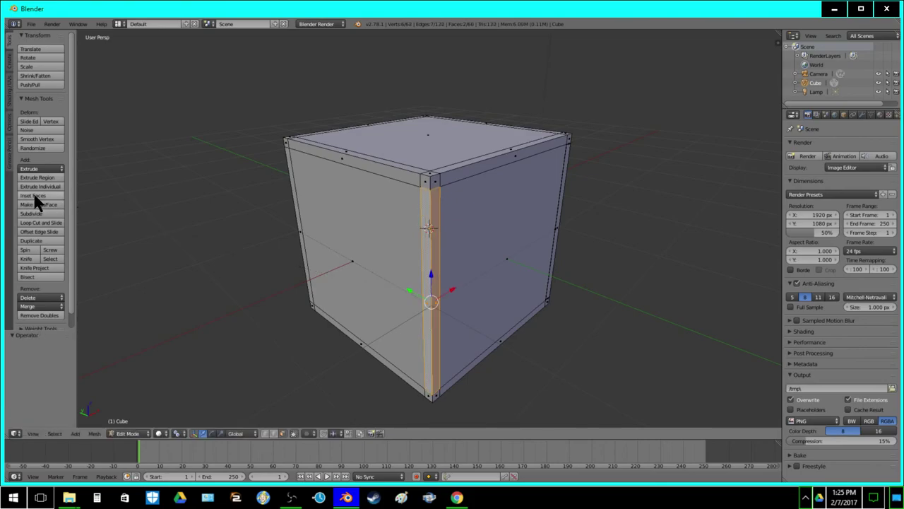
# Add the strip faces of the other two untouched vertical edges to the selection and inset them all by 0.005
pyautogui.moveTo(261, 224); pyautogui.dragTo(364, 247, button='middle')
pyautogui.keyDown('shift'); pyautogui.rightClick(370, 246); pyautogui.keyUp('shift')
pyautogui.keyDown('shift'); pyautogui.rightClick(366, 242); pyautogui.keyUp('shift')
pyautogui.keyDown('shift'); pyautogui.rightClick(375, 247); pyautogui.keyUp('shift')
pyautogui.keyDown('shift'); pyautogui.rightClick(375, 248); pyautogui.keyUp('shift')
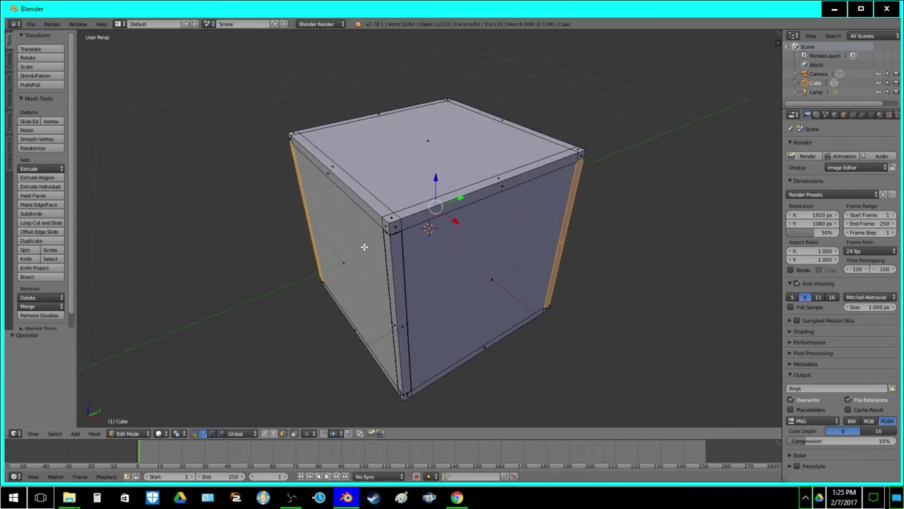
pyautogui.click(39, 196)
pyautogui.write('.005')
pyautogui.press('Return')
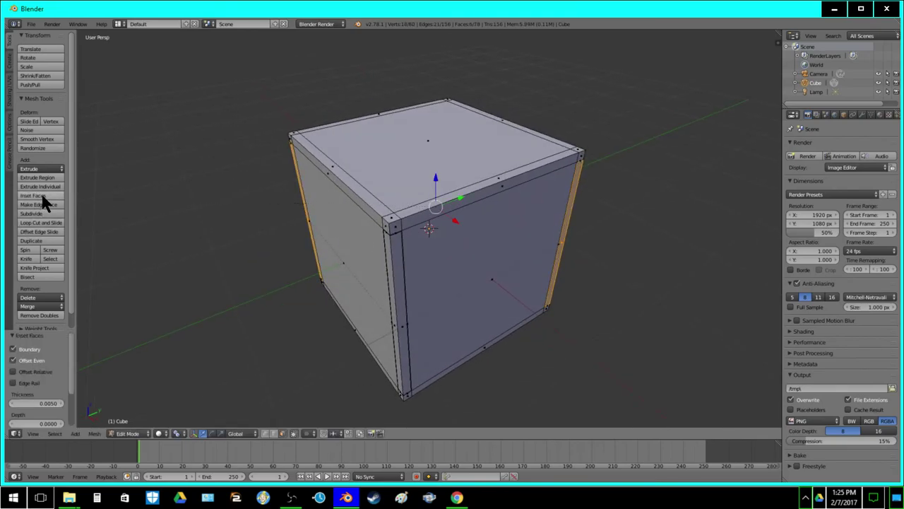
# Add the inset strip faces of the remaining vertical edge to the selection and snap the 3D cursor to the selection
pyautogui.keyDown('shift'); pyautogui.rightClick(405, 329); pyautogui.keyUp('shift')
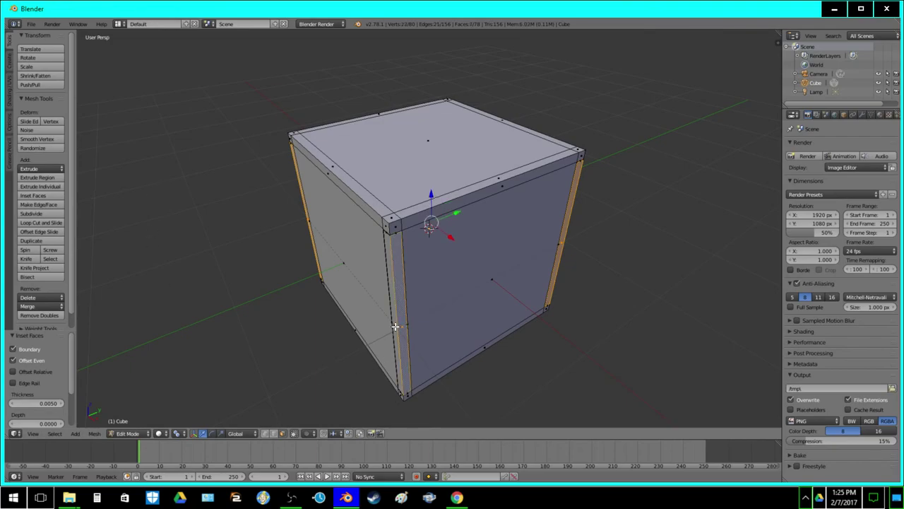
pyautogui.keyDown('shift'); pyautogui.rightClick(394, 326); pyautogui.keyUp('shift')
pyautogui.hotkey('shift', 's')
pyautogui.click(410, 376)
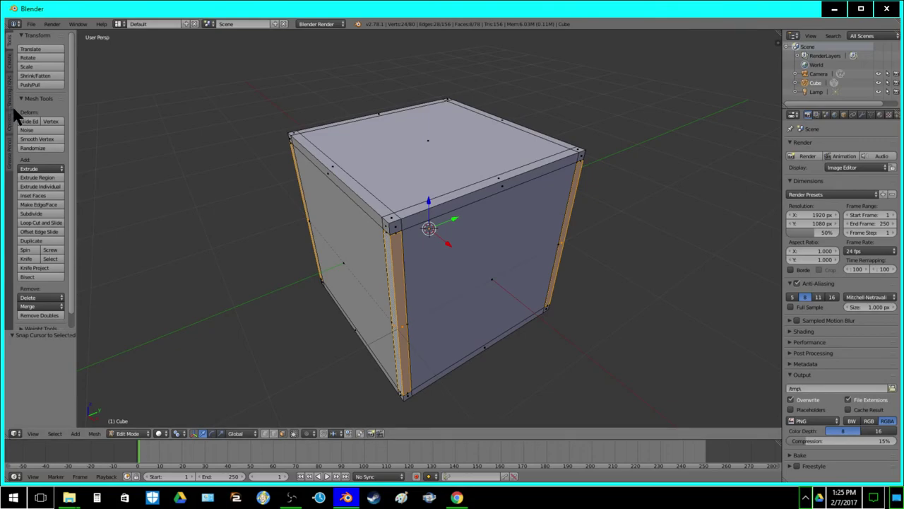
# Smooth the vertices of the selected vertical strip faces and set the cube's shading to Smooth
pyautogui.click(29, 139)
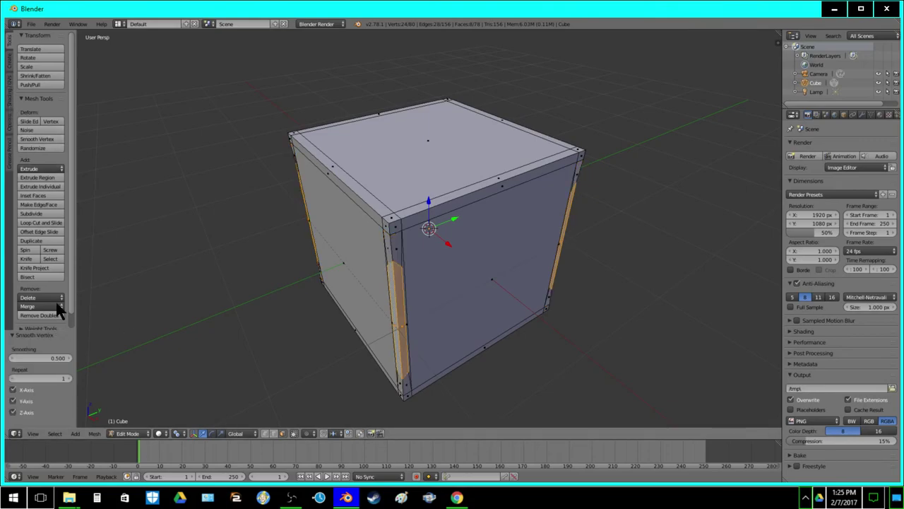
pyautogui.press('Tab')
pyautogui.moveTo(318, 357); pyautogui.dragTo(278, 332, button='middle')
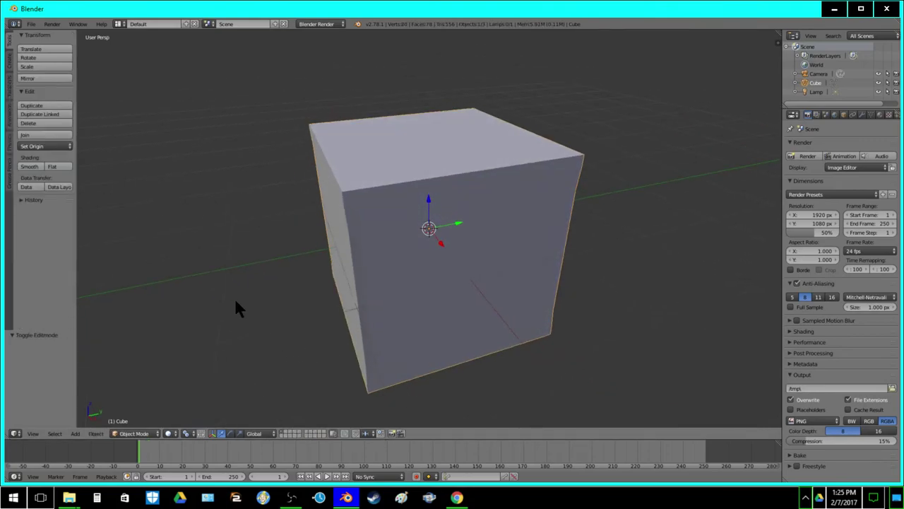
pyautogui.click(29, 168)
pyautogui.moveTo(301, 242)
pyautogui.mouseDown(button='middle')
pyautogui.moveTo(318, 235)
pyautogui.moveTo(307, 257)
pyautogui.moveTo(327, 236)
pyautogui.moveTo(368, 230)
pyautogui.moveTo(400, 245)
pyautogui.moveTo(411, 219)
pyautogui.moveTo(466, 247)
pyautogui.moveTo(385, 268)
pyautogui.mouseUp(button='middle')
# Inset the eight strip faces along the edges around the cube's top face and smooth their vertices
pyautogui.press('Tab')
pyautogui.press('a')
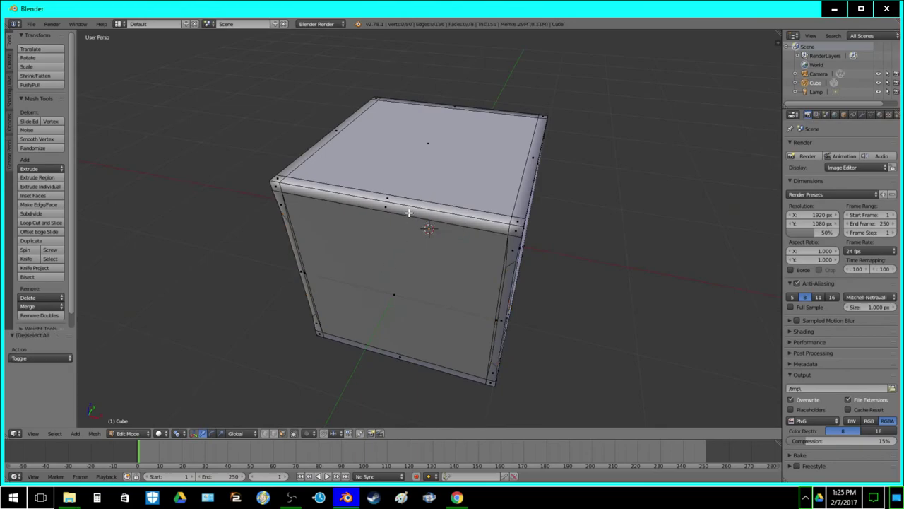
pyautogui.rightClick(409, 212)
pyautogui.keyDown('shift'); pyautogui.rightClick(409, 201); pyautogui.keyUp('shift')
pyautogui.moveTo(339, 164); pyautogui.dragTo(446, 214, button='middle')
pyautogui.keyDown('shift'); pyautogui.rightClick(362, 185); pyautogui.keyUp('shift')
pyautogui.keyDown('shift'); pyautogui.rightClick(344, 241); pyautogui.keyUp('shift')
pyautogui.keyDown('shift'); pyautogui.rightClick(346, 246); pyautogui.keyUp('shift')
pyautogui.keyDown('shift'); pyautogui.rightClick(444, 211); pyautogui.keyUp('shift')
pyautogui.keyDown('shift'); pyautogui.rightClick(426, 217); pyautogui.keyUp('shift')
pyautogui.keyDown('shift'); pyautogui.rightClick(427, 211); pyautogui.keyUp('shift')
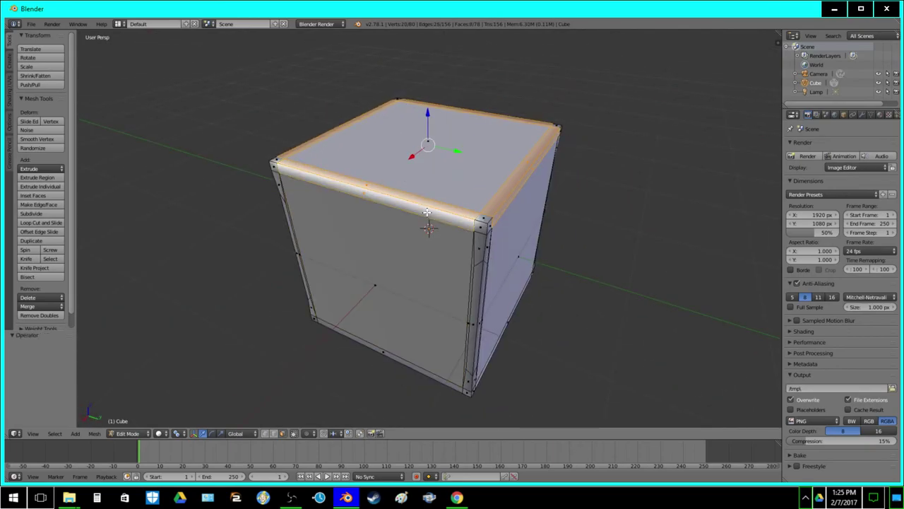
pyautogui.click(35, 195)
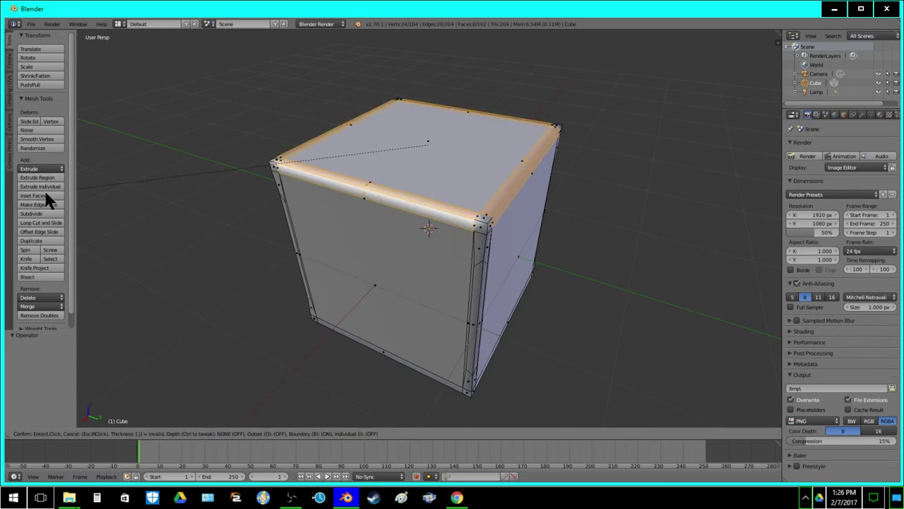
pyautogui.click(45, 189)
pyautogui.click(45, 137)
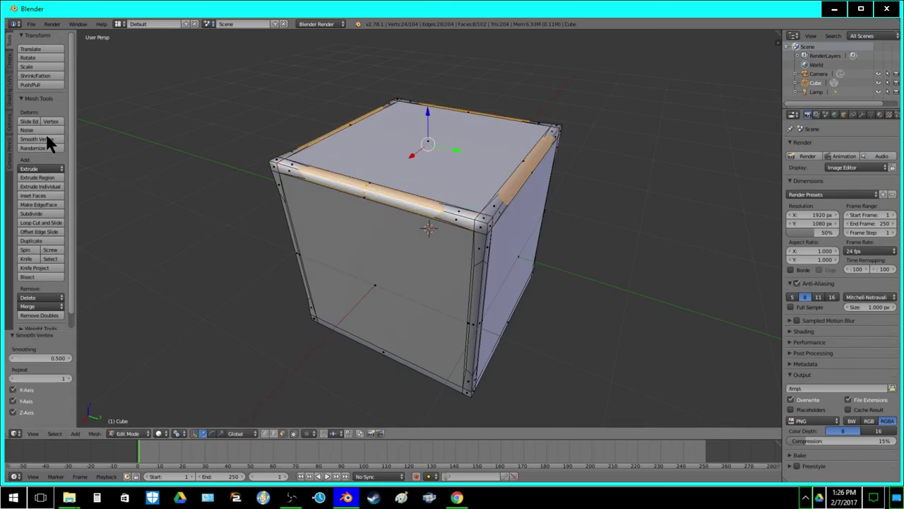
# Inset the eight strip faces along the edges around the cube's bottom face by 0.005 and smooth their vertices
pyautogui.press('Tab')
pyautogui.moveTo(296, 185); pyautogui.dragTo(229, 107, button='middle')
pyautogui.press('Tab')
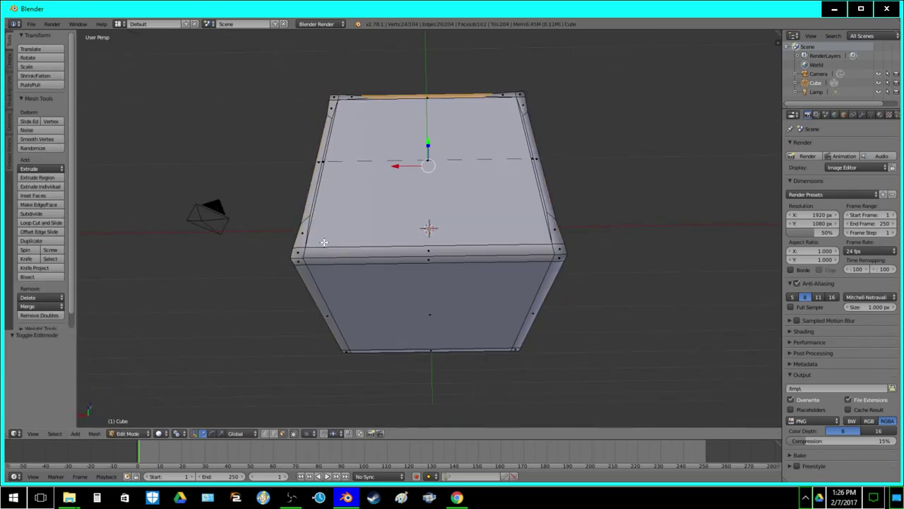
pyautogui.press('a')
pyautogui.rightClick(361, 261)
pyautogui.keyDown('shift'); pyautogui.rightClick(361, 261); pyautogui.keyUp('shift')
pyautogui.moveTo(363, 284); pyautogui.dragTo(409, 236, button='middle')
pyautogui.keyDown('shift'); pyautogui.rightClick(318, 280); pyautogui.keyUp('shift')
pyautogui.keyDown('shift'); pyautogui.rightClick(404, 135); pyautogui.keyUp('shift')
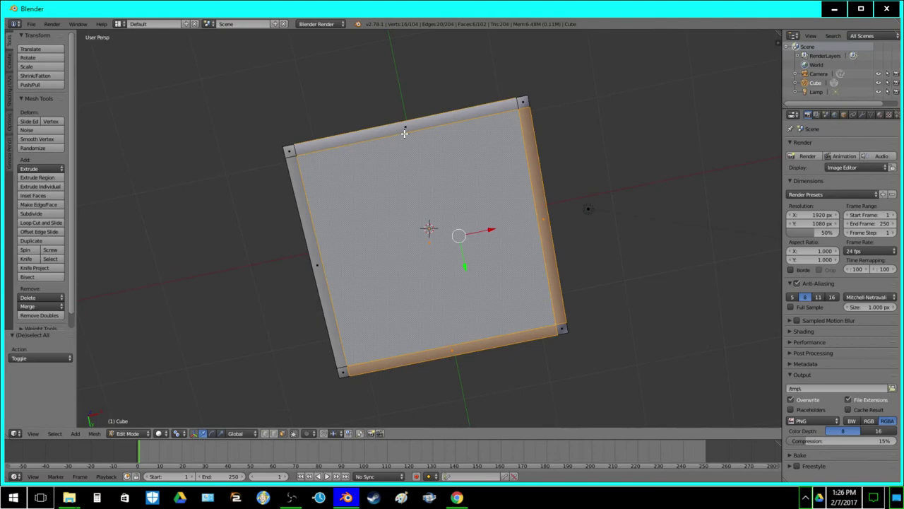
pyautogui.hotkey('ctrl', 'z')
pyautogui.keyDown('shift'); pyautogui.rightClick(403, 128); pyautogui.keyUp('shift')
pyautogui.keyDown('shift'); pyautogui.rightClick(316, 262); pyautogui.keyUp('shift')
pyautogui.moveTo(317, 261); pyautogui.dragTo(362, 208, button='middle')
pyautogui.keyDown('shift'); pyautogui.rightClick(366, 226); pyautogui.keyUp('shift')
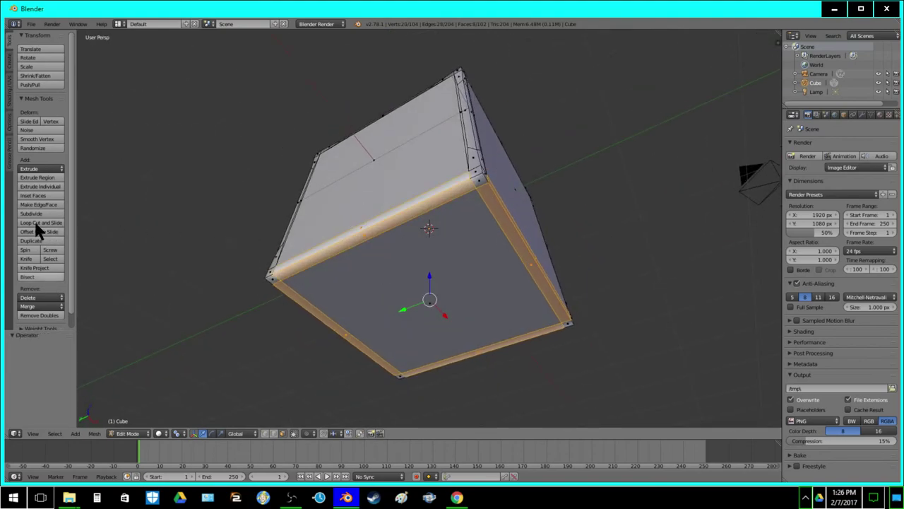
pyautogui.click(37, 197)
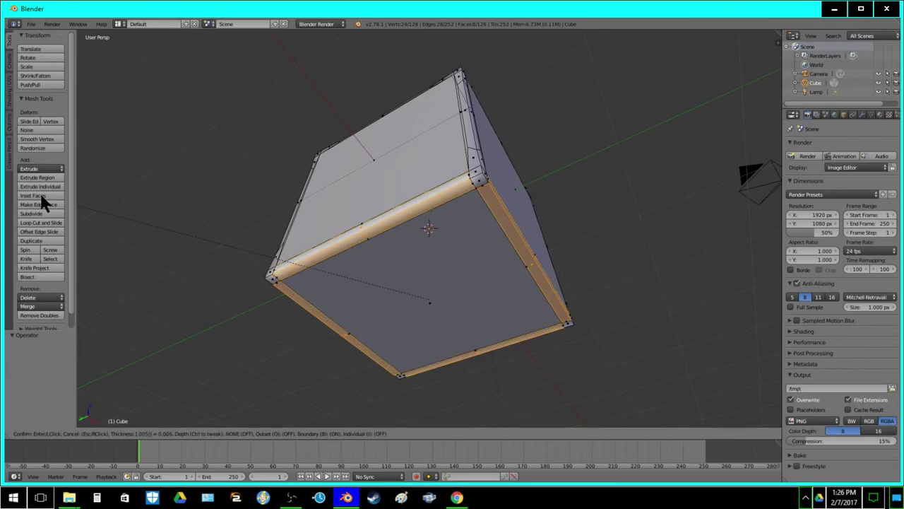
pyautogui.click(41, 197)
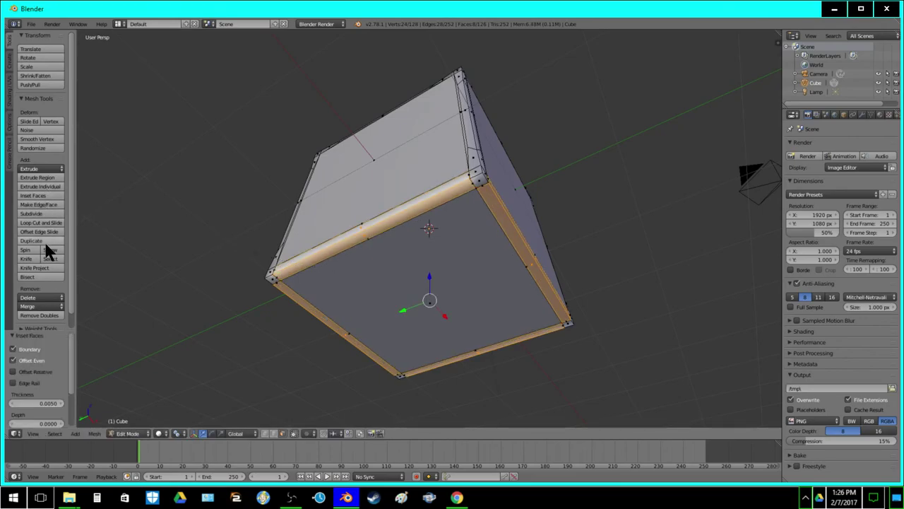
# Add the eight inset strip faces around the cube's top face to the bottom strip selection
pyautogui.press('Tab')
pyautogui.moveTo(380, 114); pyautogui.dragTo(406, 186, button='middle')
pyautogui.scroll(-2, 414, 208)
pyautogui.press('Tab')
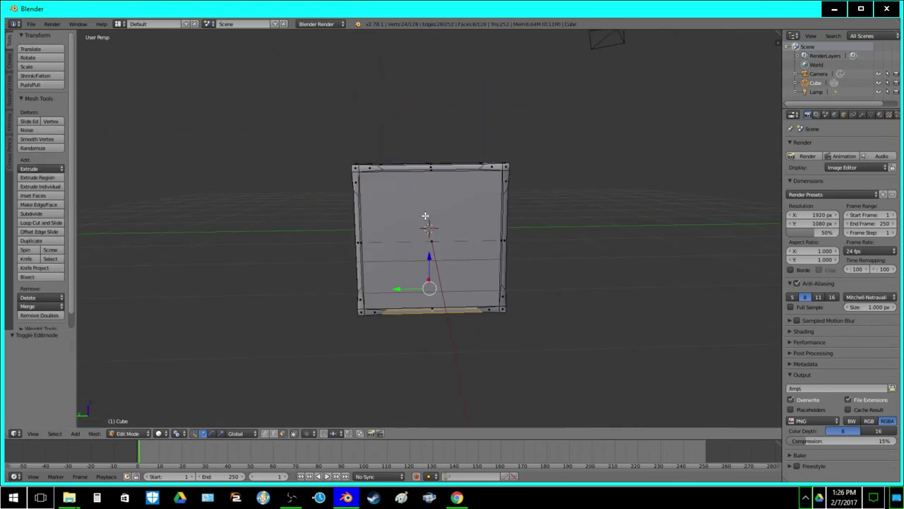
pyautogui.moveTo(425, 214); pyautogui.dragTo(424, 230, button='middle')
pyautogui.scroll(2, 425, 229)
pyautogui.moveTo(423, 191); pyautogui.dragTo(421, 232, button='middle')
pyautogui.keyDown('shift'); pyautogui.rightClick(416, 284); pyautogui.keyUp('shift')
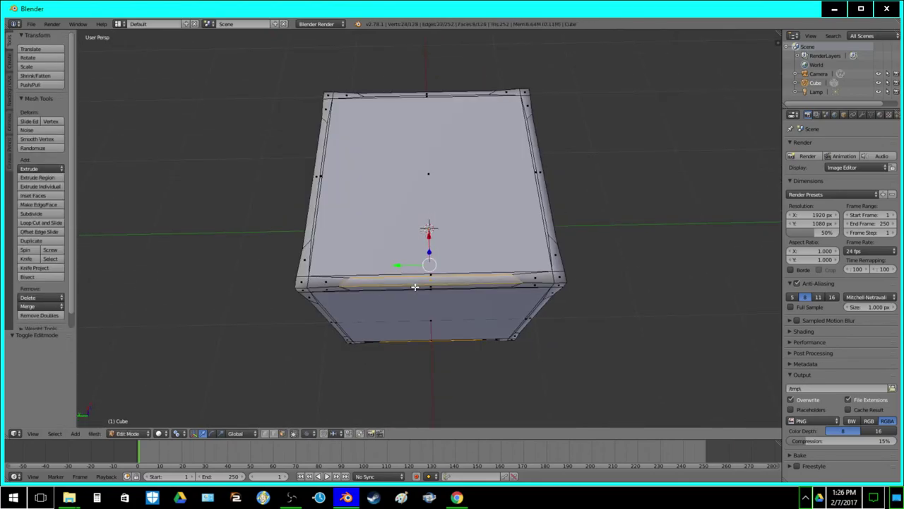
pyautogui.moveTo(415, 283); pyautogui.dragTo(433, 249, button='middle')
pyautogui.keyDown('shift'); pyautogui.rightClick(426, 231); pyautogui.keyUp('shift')
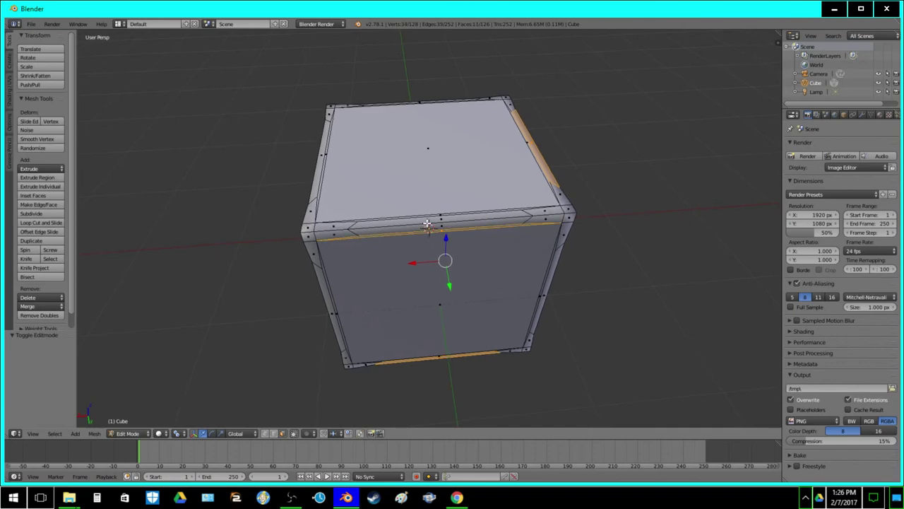
pyautogui.hotkey('ctrl', 'z')
pyautogui.keyDown('shift'); pyautogui.rightClick(428, 224); pyautogui.keyUp('shift')
pyautogui.keyDown('shift'); pyautogui.rightClick(431, 220); pyautogui.keyUp('shift')
pyautogui.keyDown('alt'); pyautogui.keyDown('shift'); pyautogui.rightClick(370, 205); pyautogui.keyUp('shift'); pyautogui.keyUp('alt')
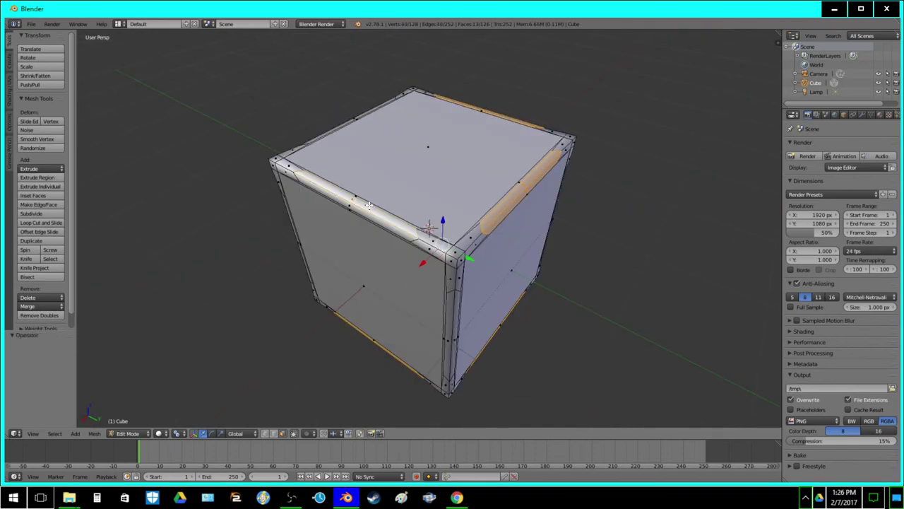
pyautogui.keyDown('shift'); pyautogui.rightClick(350, 208); pyautogui.keyUp('shift')
pyautogui.keyDown('shift'); pyautogui.rightClick(349, 209); pyautogui.keyUp('shift')
pyautogui.keyDown('shift'); pyautogui.rightClick(347, 205); pyautogui.keyUp('shift')
# Add the inset strip faces along all four vertical edges to the selection
pyautogui.moveTo(347, 205); pyautogui.dragTo(431, 237, button='middle')
pyautogui.moveTo(348, 240); pyautogui.dragTo(480, 281, button='middle')
pyautogui.keyDown('alt'); pyautogui.keyDown('shift'); pyautogui.rightClick(354, 234); pyautogui.keyUp('shift'); pyautogui.keyUp('alt')
pyautogui.keyDown('alt'); pyautogui.keyDown('shift'); pyautogui.rightClick(345, 234); pyautogui.keyUp('shift'); pyautogui.keyUp('alt')
pyautogui.keyDown('alt'); pyautogui.keyDown('shift'); pyautogui.rightClick(473, 271); pyautogui.keyUp('shift'); pyautogui.keyUp('alt')
pyautogui.keyDown('alt'); pyautogui.keyDown('shift'); pyautogui.rightClick(412, 268); pyautogui.keyUp('shift'); pyautogui.keyUp('alt')
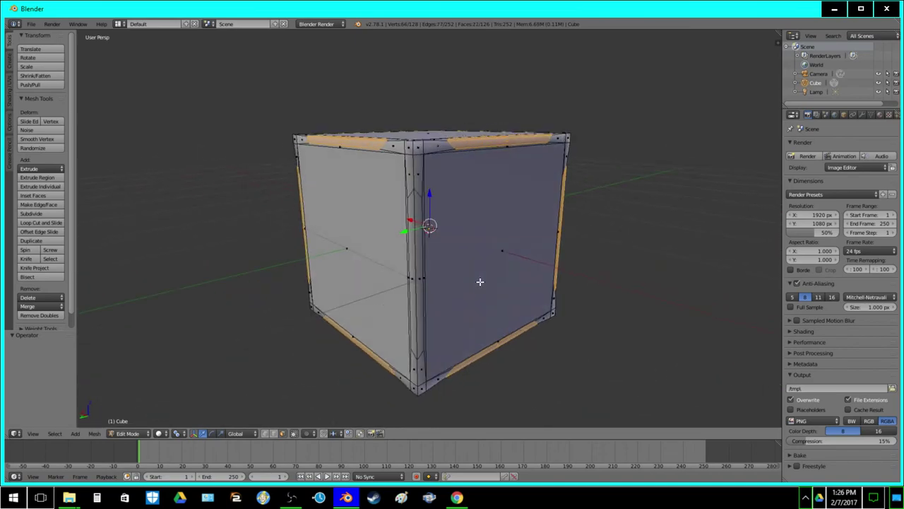
pyautogui.keyDown('alt'); pyautogui.keyDown('shift'); pyautogui.rightClick(414, 276); pyautogui.keyUp('shift'); pyautogui.keyUp('alt')
# Check the strip selection in wireframe display and set the viewport shading to Texture
pyautogui.moveTo(423, 281); pyautogui.dragTo(173, 395, button='middle')
pyautogui.press('z')
pyautogui.click(159, 433)
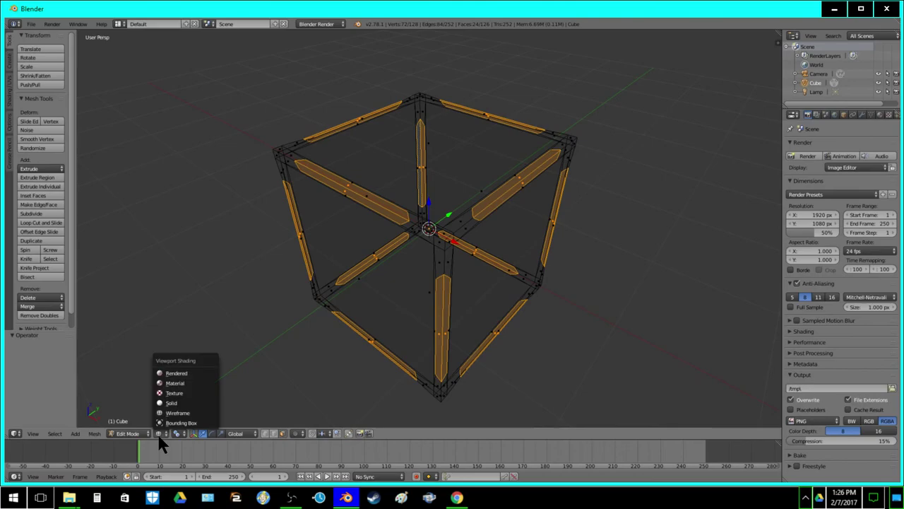
pyautogui.click(176, 394)
pyautogui.moveTo(420, 247)
pyautogui.mouseDown(button='middle')
pyautogui.moveTo(370, 242)
pyautogui.moveTo(568, 303)
pyautogui.mouseUp(button='middle')
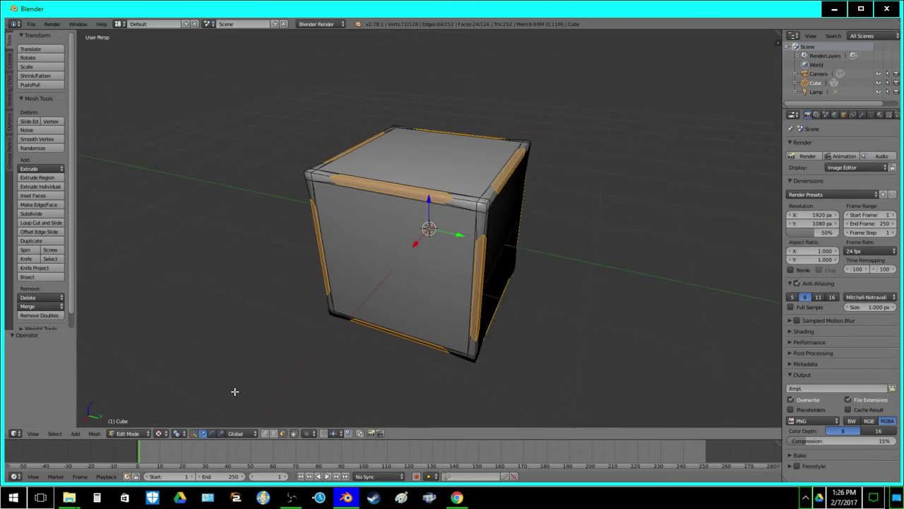
pyautogui.click(176, 433)
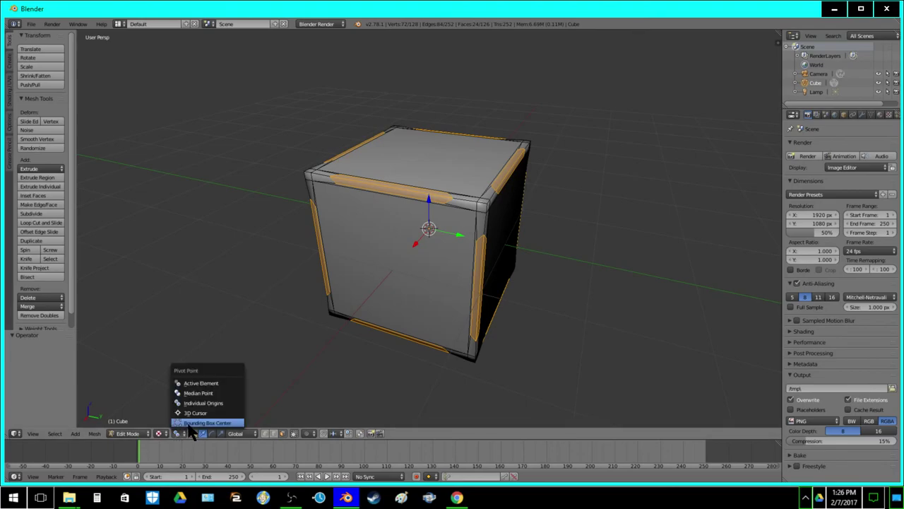
pyautogui.press('s')
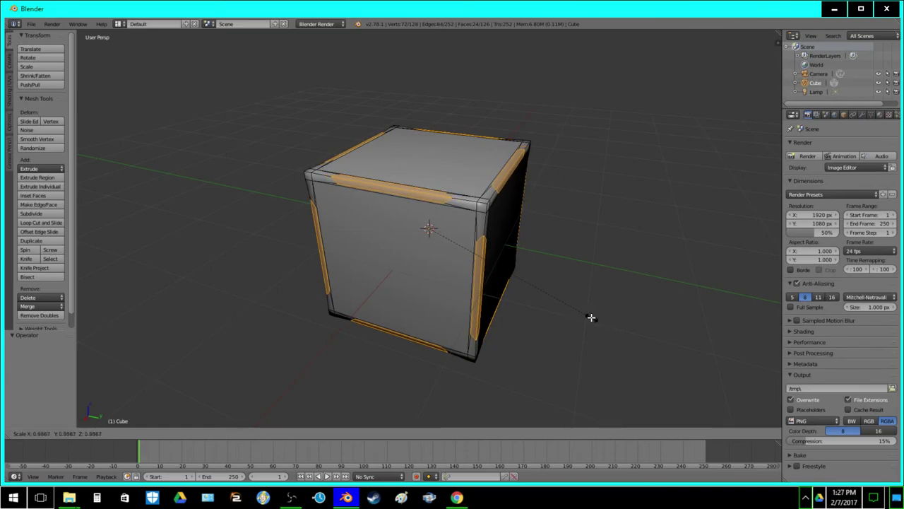
pyautogui.click(591, 318)
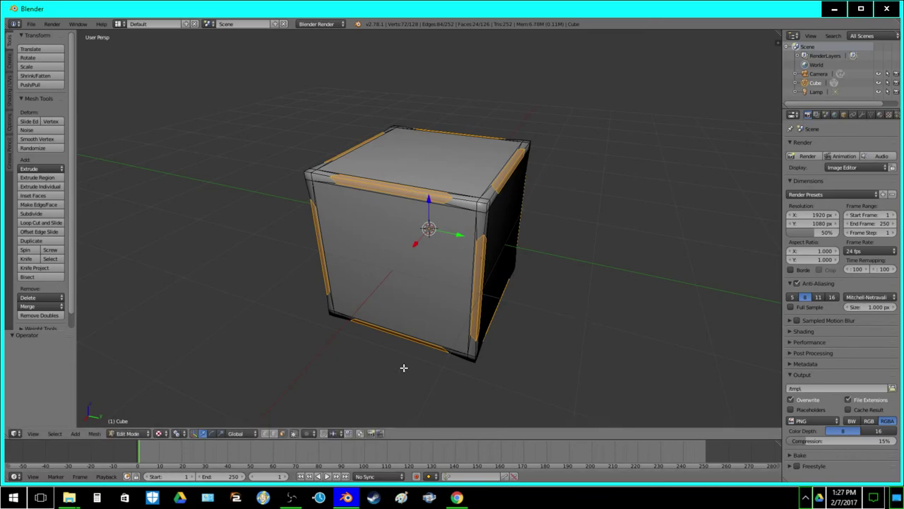
# Scale all the selected strip faces together outward by 1.005 around their shared center and check the cube in Object Mode
pyautogui.click(176, 433)
pyautogui.click(185, 419)
pyautogui.press('s')
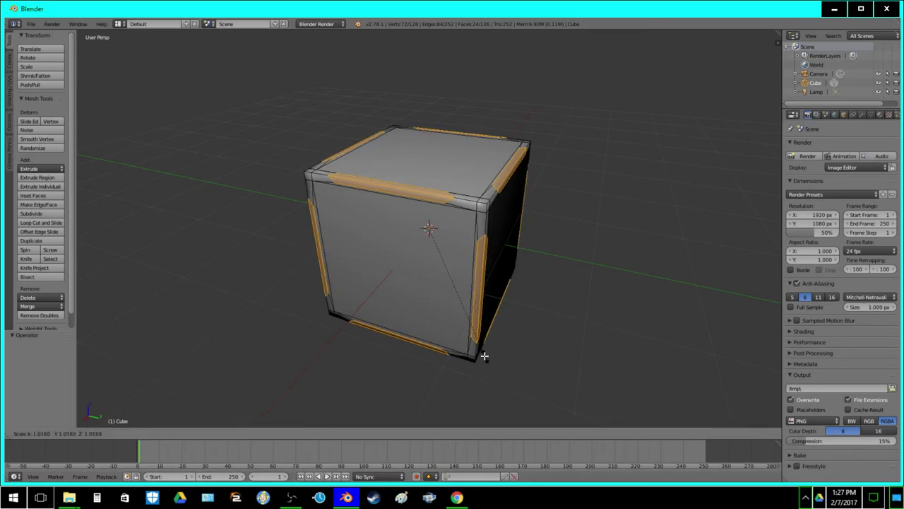
pyautogui.press('1')
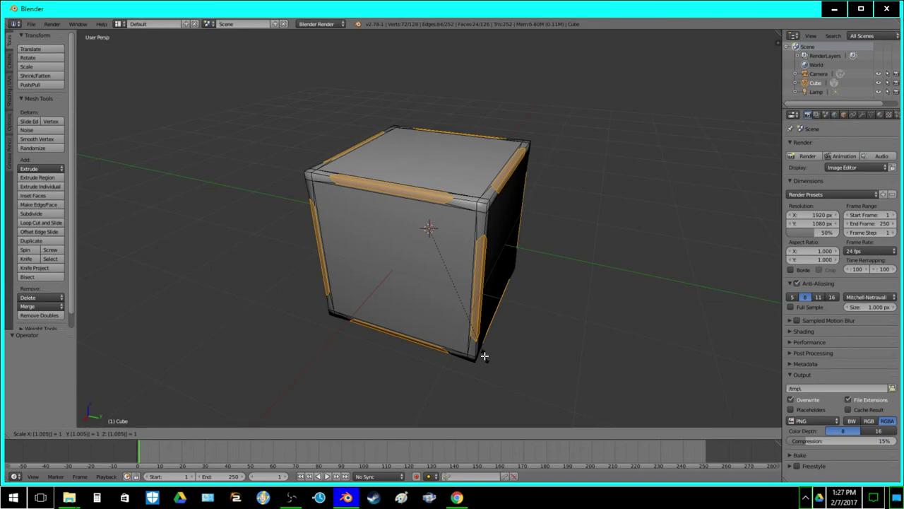
pyautogui.press('Return')
pyautogui.press('Tab')
pyautogui.moveTo(400, 260); pyautogui.dragTo(421, 234, button='middle')
pyautogui.press('Tab')
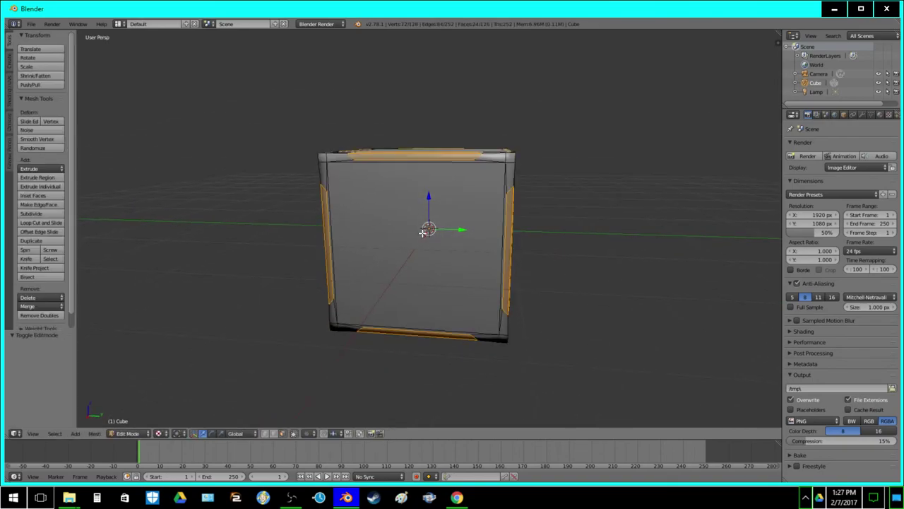
# Scale the strip faces outward to about 1.035, smooth their vertices, and inspect the cube
pyautogui.press('s')
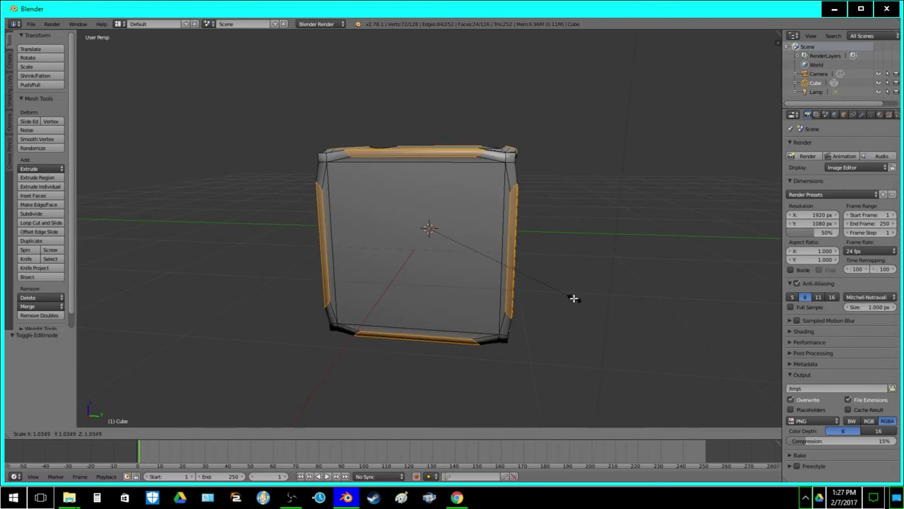
pyautogui.click(574, 299)
pyautogui.click(40, 139)
pyautogui.moveTo(337, 144); pyautogui.dragTo(446, 212, button='middle')
pyautogui.press('Tab')
pyautogui.press('Tab')
pyautogui.scroll(-2, 447, 212)
# Select the ring of vertical edges around the cube's four sides and subdivide it once
pyautogui.press('a')
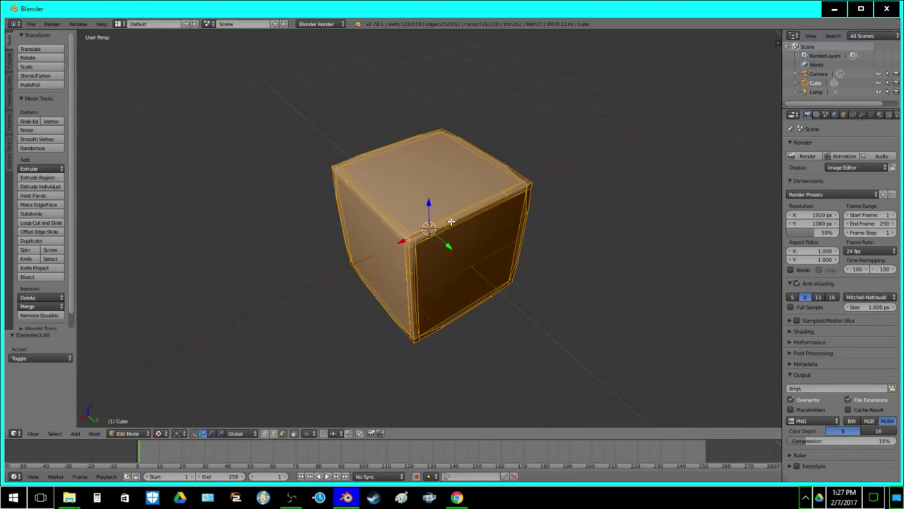
pyautogui.moveTo(311, 396); pyautogui.dragTo(493, 243, button='middle')
pyautogui.press('a')
pyautogui.keyDown('ctrl'); pyautogui.keyDown('alt'); pyautogui.rightClick(446, 248); pyautogui.keyUp('alt'); pyautogui.keyUp('ctrl')
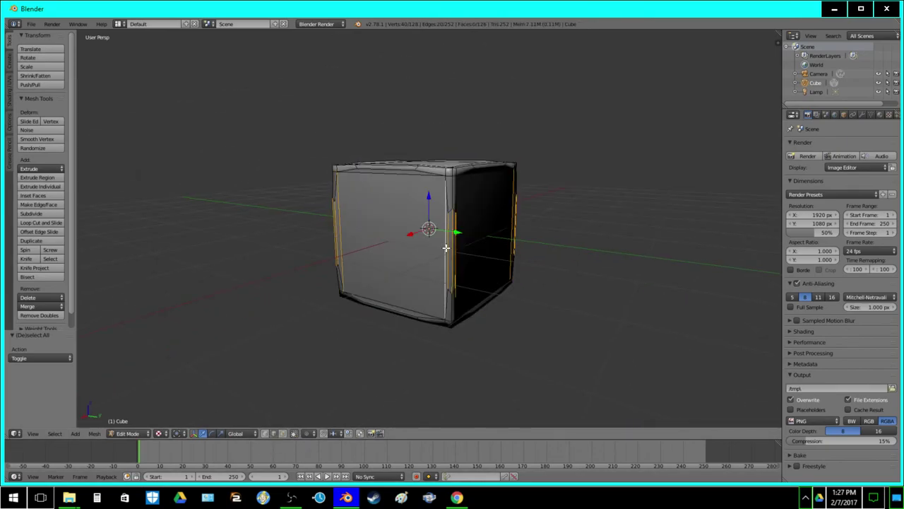
pyautogui.click(44, 213)
# Subdivide the two remaining edge rings so that every cube side has a crossing pair of center lines
pyautogui.press('a')
pyautogui.keyDown('ctrl'); pyautogui.keyDown('alt'); pyautogui.rightClick(389, 235); pyautogui.keyUp('alt'); pyautogui.keyUp('ctrl')
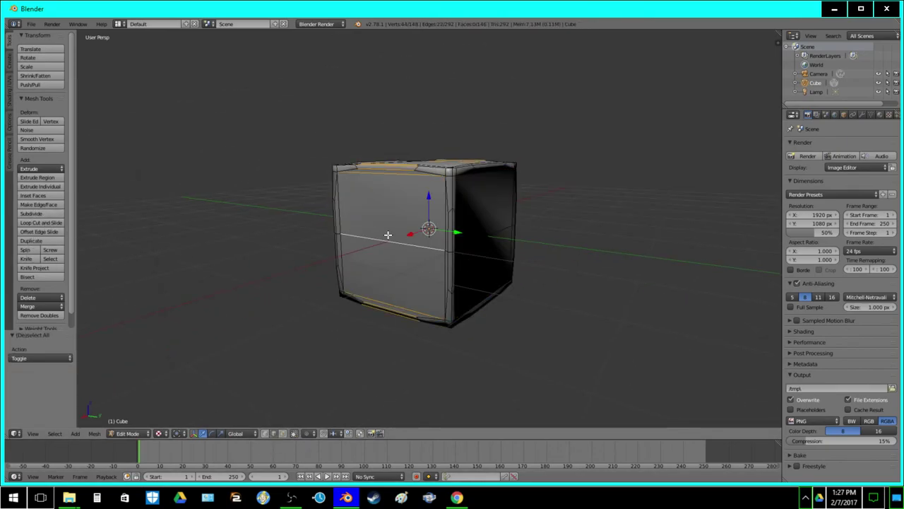
pyautogui.click(25, 215)
pyautogui.moveTo(451, 224); pyautogui.dragTo(420, 250, button='middle')
pyautogui.press('a')
pyautogui.keyDown('ctrl'); pyautogui.keyDown('alt'); pyautogui.rightClick(473, 185); pyautogui.keyUp('alt'); pyautogui.keyUp('ctrl')
pyautogui.click(33, 212)
# Try rounding the entire mesh with To Sphere at a factor of 1, and undo it
pyautogui.press('a')
pyautogui.press('a')
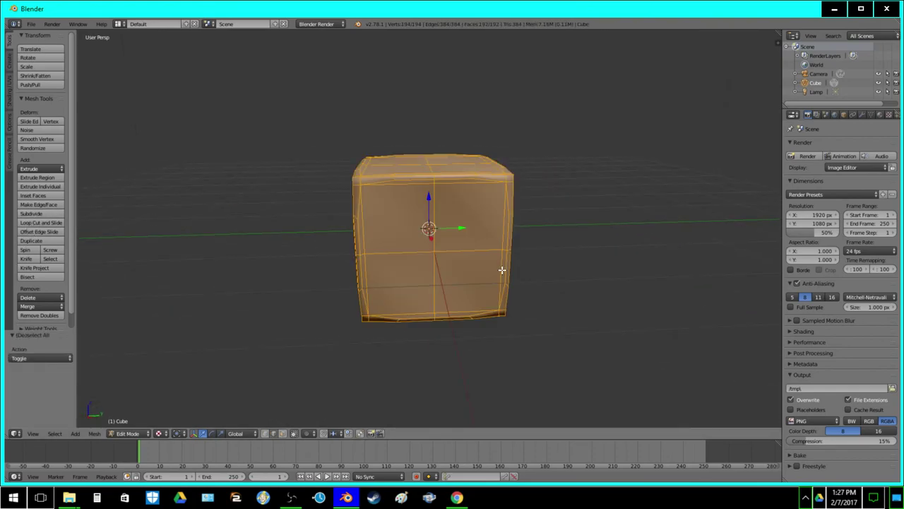
pyautogui.hotkey('alt', 'shift', 's')
pyautogui.click(488, 263)
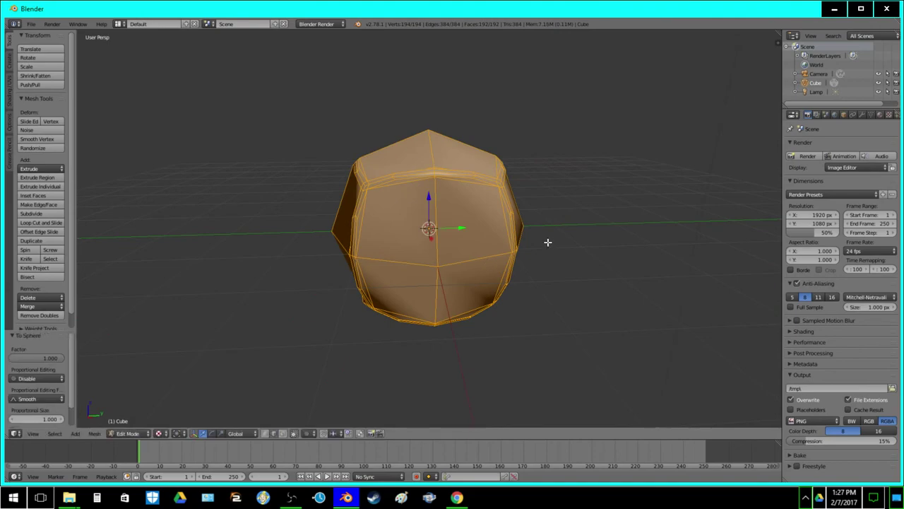
pyautogui.hotkey('ctrl', 'z')
pyautogui.press('a')
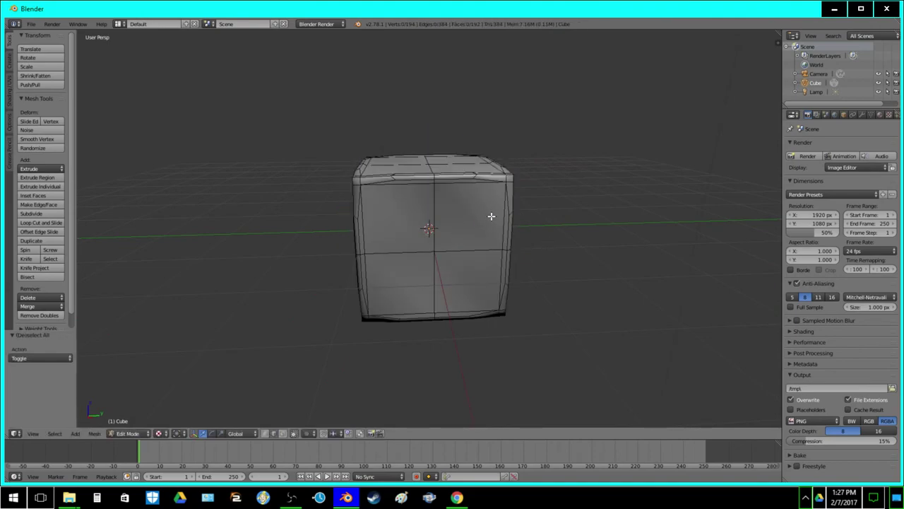
# Add a Catmull-Clark Subdivision Surface modifier with a view level of 1 to the cube and apply it
pyautogui.moveTo(494, 214); pyautogui.dragTo(476, 236, button='middle')
pyautogui.click(861, 114)
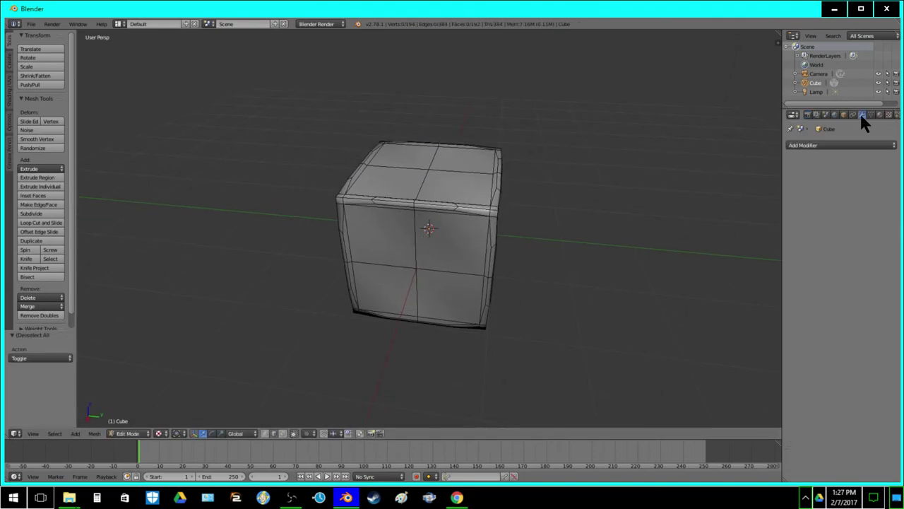
pyautogui.click(850, 145)
pyautogui.click(676, 292)
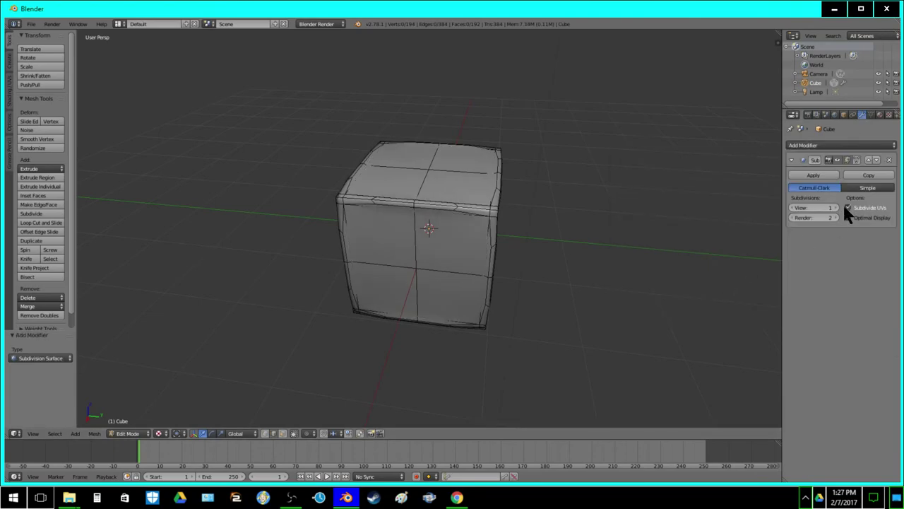
pyautogui.press('Tab')
pyautogui.click(818, 174)
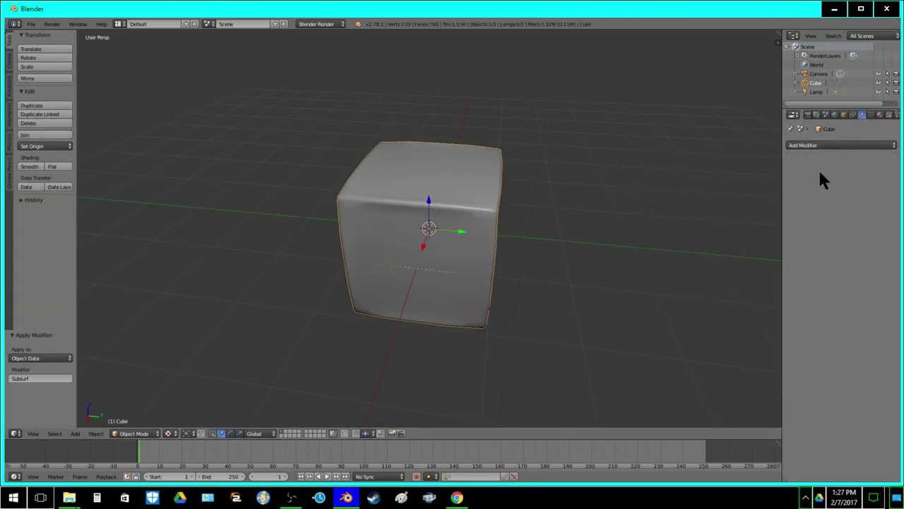
# Turn the entire subdivided mesh into a sphere using To Sphere with factor 1, and inspect it in Object Mode
pyautogui.press('Tab')
pyautogui.press('a')
pyautogui.press('a')
pyautogui.press('a')
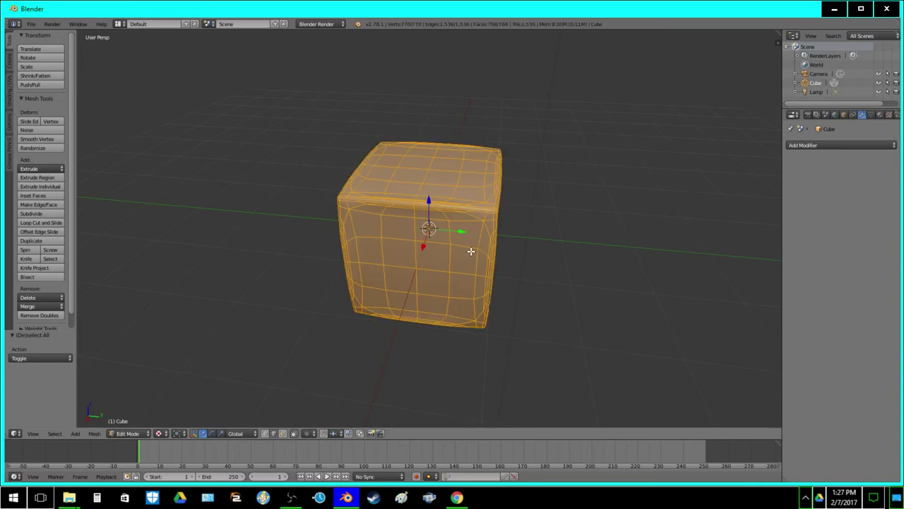
pyautogui.hotkey('alt', 'shift', 's')
pyautogui.write('1')
pyautogui.press('Return')
pyautogui.press('Tab')
pyautogui.moveTo(423, 249)
pyautogui.mouseDown(button='middle')
pyautogui.moveTo(487, 276)
pyautogui.moveTo(375, 266)
pyautogui.moveTo(396, 250)
pyautogui.mouseUp(button='middle')
pyautogui.scroll(3, 396, 250)
pyautogui.moveTo(441, 219)
pyautogui.mouseDown(button='middle')
pyautogui.moveTo(452, 218)
pyautogui.moveTo(456, 254)
pyautogui.moveTo(457, 230)
pyautogui.moveTo(447, 232)
pyautogui.mouseUp(button='middle')
pyautogui.scroll(-2, 452, 218)
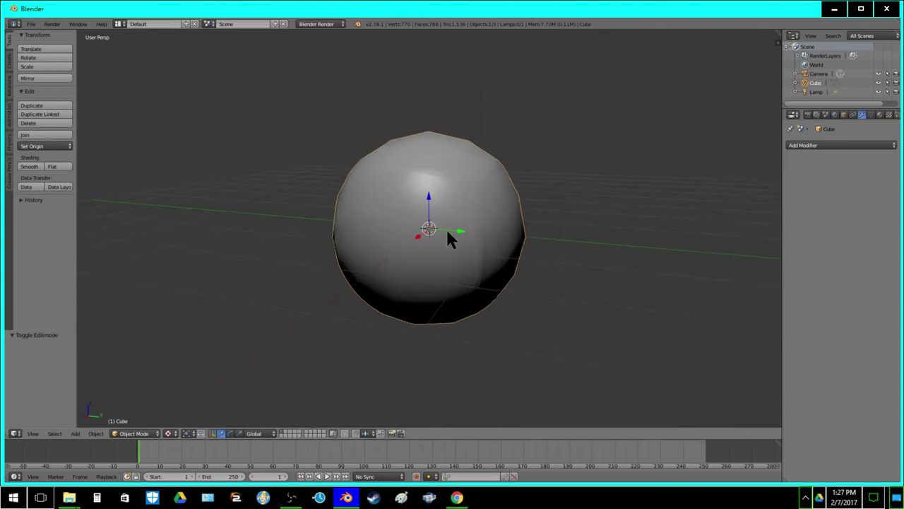
pyautogui.press('Tab')
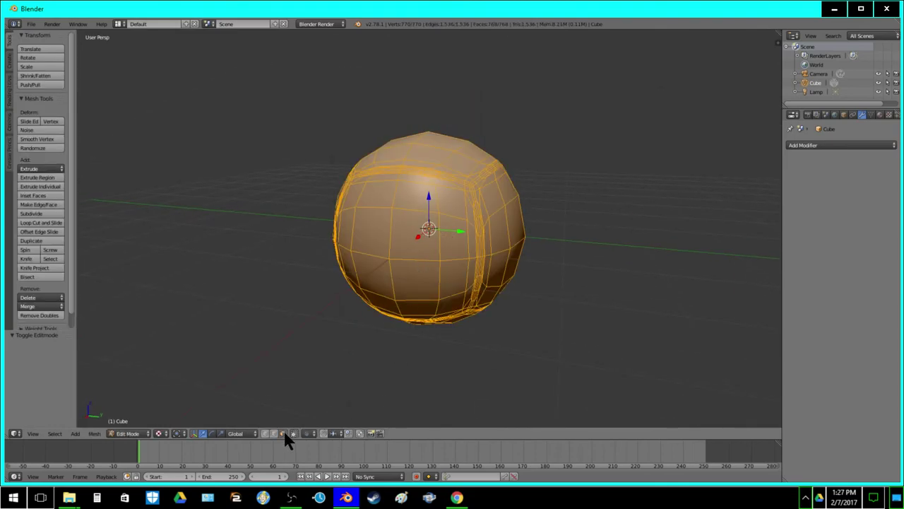
pyautogui.rightClick(413, 283)
pyautogui.keyDown('shift'); pyautogui.rightClick(376, 283); pyautogui.keyUp('shift')
pyautogui.keyDown('shift'); pyautogui.rightClick(383, 231); pyautogui.keyUp('shift')
pyautogui.moveTo(404, 230); pyautogui.dragTo(485, 303, button='middle')
pyautogui.keyDown('shift'); pyautogui.rightClick(440, 287); pyautogui.keyUp('shift')
pyautogui.keyDown('shift'); pyautogui.rightClick(445, 265); pyautogui.keyUp('shift')
pyautogui.keyDown('shift'); pyautogui.rightClick(474, 261); pyautogui.keyUp('shift')
pyautogui.keyDown('shift'); pyautogui.rightClick(479, 291); pyautogui.keyUp('shift')
pyautogui.moveTo(563, 269)
pyautogui.mouseDown(button='middle')
pyautogui.moveTo(444, 271)
pyautogui.moveTo(489, 269)
pyautogui.moveTo(448, 283)
pyautogui.moveTo(467, 251)
pyautogui.mouseUp(button='middle')
pyautogui.press('z')
pyautogui.press('z')
pyautogui.keyDown('shift'); pyautogui.rightClick(433, 290); pyautogui.keyUp('shift')
pyautogui.keyDown('shift'); pyautogui.rightClick(437, 263); pyautogui.keyUp('shift')
pyautogui.keyDown('shift'); pyautogui.rightClick(472, 253); pyautogui.keyUp('shift')
pyautogui.keyDown('shift'); pyautogui.rightClick(476, 286); pyautogui.keyUp('shift')
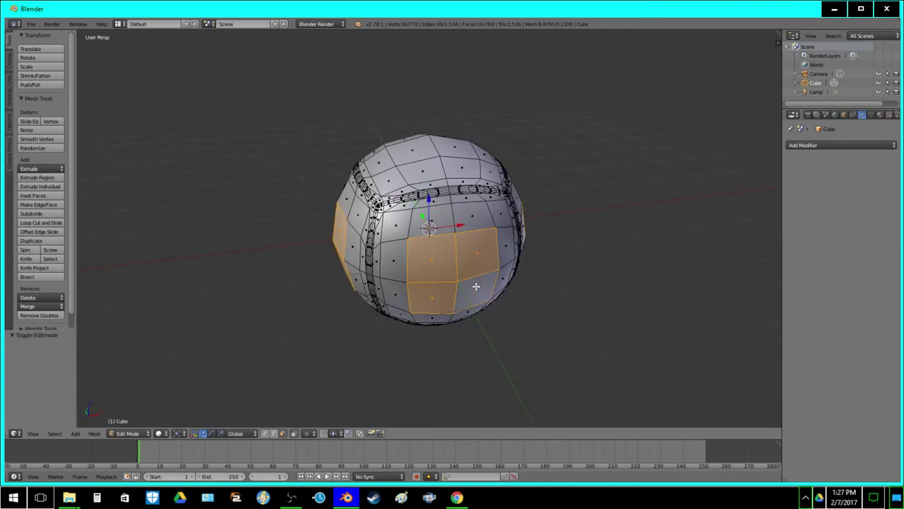
pyautogui.moveTo(476, 286); pyautogui.dragTo(490, 321, button='middle')
pyautogui.keyDown('shift'); pyautogui.rightClick(402, 161); pyautogui.keyUp('shift')
pyautogui.keyDown('shift'); pyautogui.rightClick(446, 171); pyautogui.keyUp('shift')
pyautogui.keyDown('shift'); pyautogui.rightClick(422, 175); pyautogui.keyUp('shift')
pyautogui.hotkey('ctrl', 'z')
pyautogui.hotkey('ctrl', 'z')
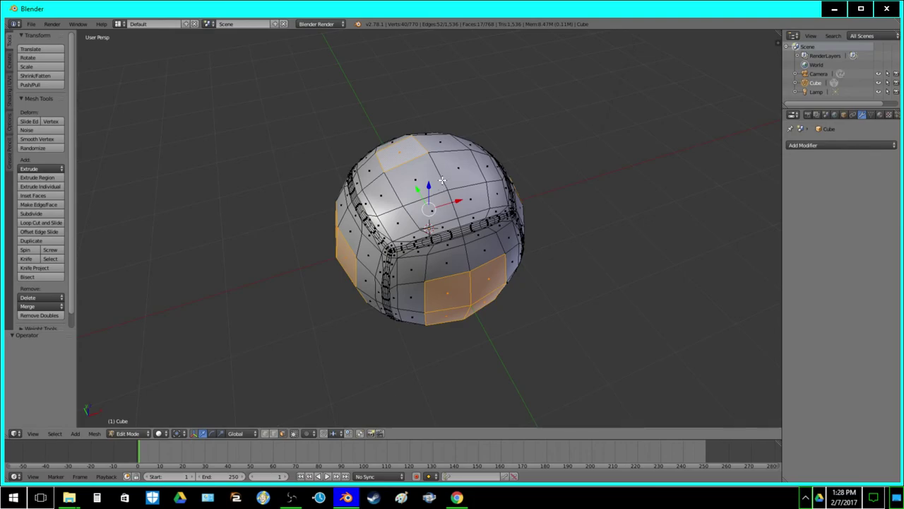
pyautogui.press('a')
# Select the four middle faces on both X-facing sides of the sphere
pyautogui.moveTo(442, 297); pyautogui.dragTo(302, 258, button='middle')
pyautogui.rightClick(386, 306)
pyautogui.keyDown('shift'); pyautogui.rightClick(357, 287); pyautogui.keyUp('shift')
pyautogui.keyDown('shift'); pyautogui.rightClick(357, 262); pyautogui.keyUp('shift')
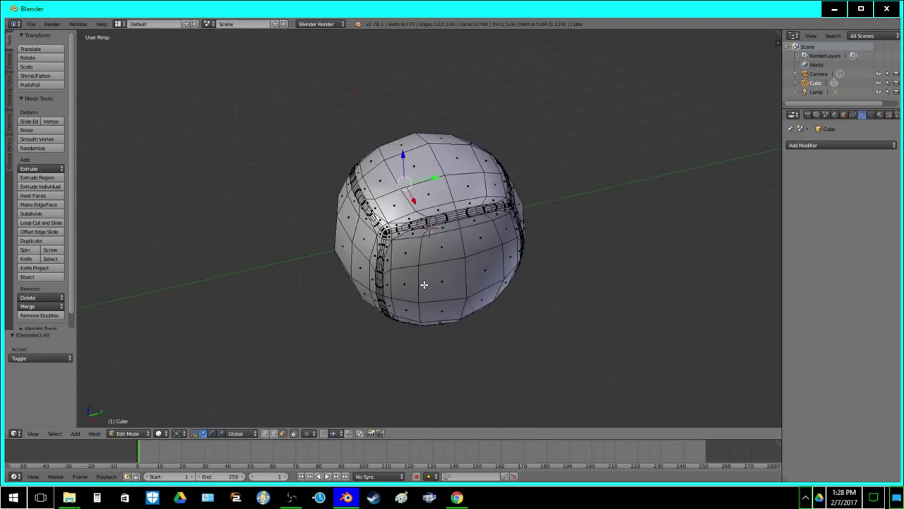
pyautogui.keyDown('shift'); pyautogui.rightClick(429, 286); pyautogui.keyUp('shift')
pyautogui.keyDown('shift'); pyautogui.rightClick(454, 309); pyautogui.keyUp('shift')
pyautogui.keyDown('shift'); pyautogui.rightClick(478, 307); pyautogui.keyUp('shift')
pyautogui.keyDown('shift'); pyautogui.rightClick(477, 274); pyautogui.keyUp('shift')
# Flatten both selected four-face groups by scaling them to 0 along X, each around its own center
pyautogui.click(183, 433)
pyautogui.click(203, 402)
pyautogui.press('s')
pyautogui.press('y')
pyautogui.press('0')
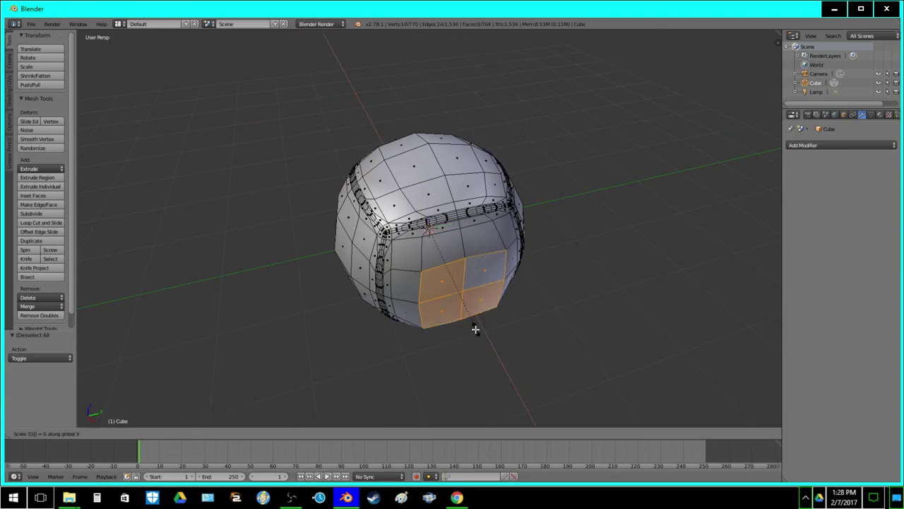
pyautogui.click(475, 329)
# Select the four middle faces on both the top and bottom of the sphere
pyautogui.press('a')
pyautogui.keyDown('shift'); pyautogui.rightClick(418, 168); pyautogui.keyUp('shift')
pyautogui.keyDown('shift'); pyautogui.rightClick(408, 154); pyautogui.keyUp('shift')
pyautogui.keyDown('shift'); pyautogui.rightClick(406, 146); pyautogui.keyUp('shift')
pyautogui.keyDown('shift'); pyautogui.rightClick(423, 169); pyautogui.keyUp('shift')
pyautogui.keyDown('shift'); pyautogui.rightClick(460, 156); pyautogui.keyUp('shift')
pyautogui.keyDown('shift'); pyautogui.rightClick(445, 140); pyautogui.keyUp('shift')
pyautogui.moveTo(397, 319); pyautogui.dragTo(428, 203, button='middle')
pyautogui.keyDown('shift'); pyautogui.rightClick(422, 243); pyautogui.keyUp('shift')
pyautogui.keyDown('shift'); pyautogui.rightClick(399, 266); pyautogui.keyUp('shift')
pyautogui.keyDown('shift'); pyautogui.rightClick(427, 297); pyautogui.keyUp('shift')
pyautogui.keyDown('shift'); pyautogui.rightClick(461, 271); pyautogui.keyUp('shift')
# Flatten the top and bottom face groups by scaling them to 0 along Z
pyautogui.moveTo(460, 271); pyautogui.dragTo(406, 199, button='middle')
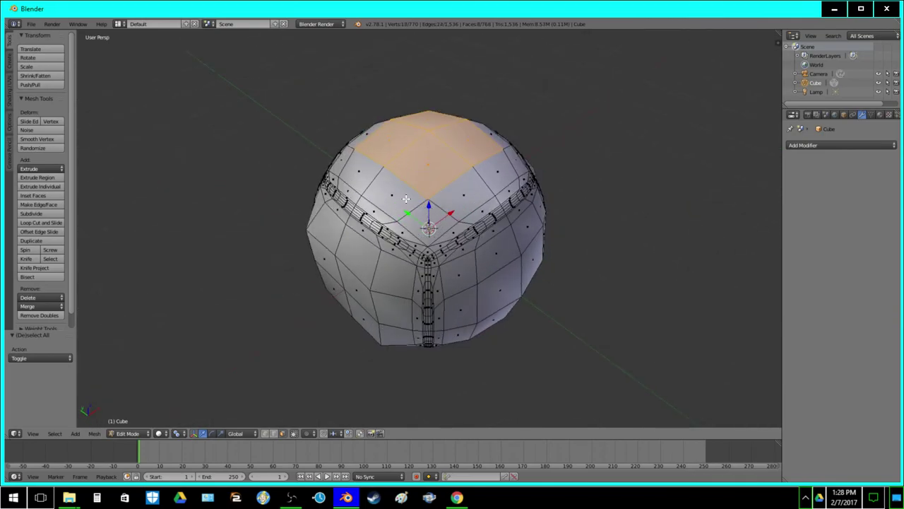
pyautogui.press('s')
pyautogui.press('z')
pyautogui.press('0')
pyautogui.click(442, 168)
# Select the four middle faces on both Y-facing sides, flatten them along Y, and inspect the shape in Object Mode
pyautogui.moveTo(400, 270); pyautogui.dragTo(458, 309, button='middle')
pyautogui.press('a')
pyautogui.rightClick(432, 263)
pyautogui.keyDown('shift'); pyautogui.rightClick(460, 310); pyautogui.keyUp('shift')
pyautogui.keyDown('shift'); pyautogui.rightClick(511, 294); pyautogui.keyUp('shift')
pyautogui.keyDown('shift'); pyautogui.rightClick(513, 258); pyautogui.keyUp('shift')
pyautogui.moveTo(353, 294); pyautogui.dragTo(497, 258, button='middle')
pyautogui.keyDown('shift'); pyautogui.rightClick(477, 249); pyautogui.keyUp('shift')
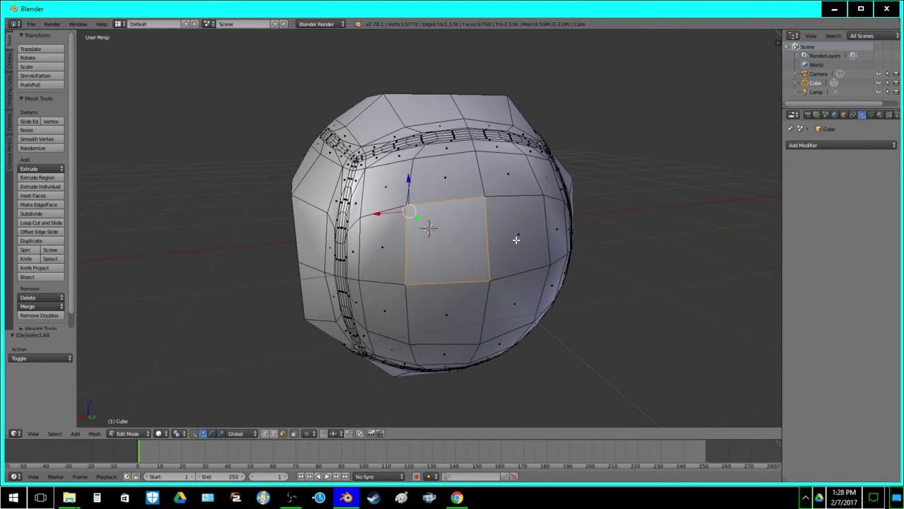
pyautogui.keyDown('shift'); pyautogui.rightClick(508, 240); pyautogui.keyUp('shift')
pyautogui.keyDown('shift'); pyautogui.rightClick(514, 304); pyautogui.keyUp('shift')
pyautogui.keyDown('shift'); pyautogui.rightClick(462, 313); pyautogui.keyUp('shift')
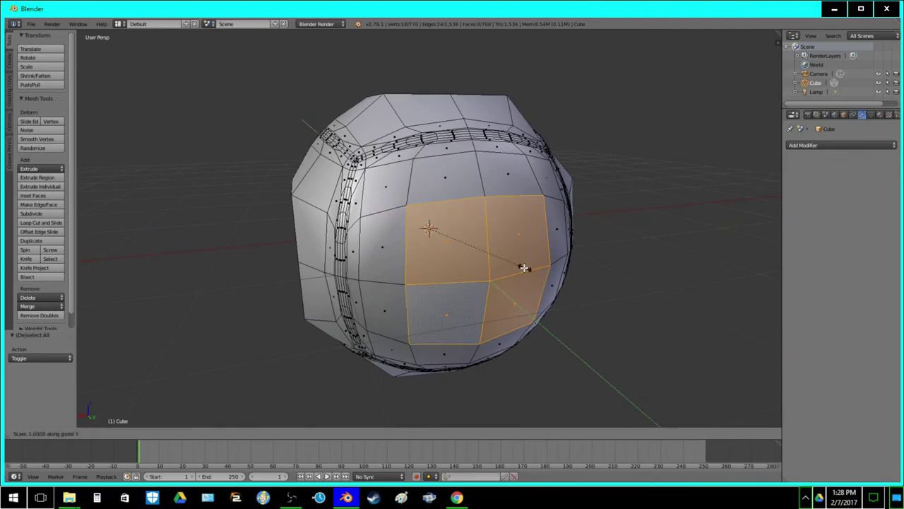
pyautogui.scroll(-3, 524, 267)
pyautogui.press('Tab')
pyautogui.moveTo(493, 276); pyautogui.dragTo(494, 311, button='middle')
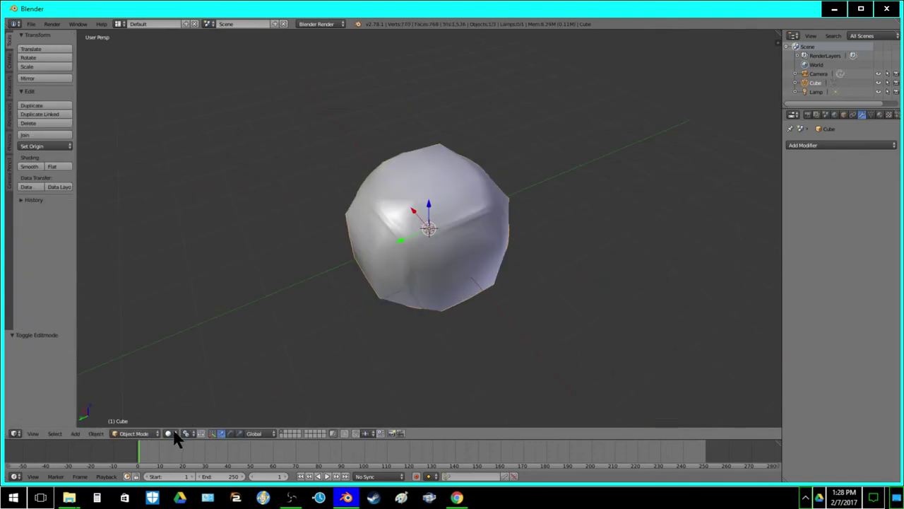
# Set the viewport shading to Texture and inspect the flattened sphere
pyautogui.click(169, 433)
pyautogui.click(191, 390)
pyautogui.moveTo(318, 246); pyautogui.dragTo(417, 238, button='middle')
pyautogui.scroll(3, 417, 238)
# Select the edges outlining the flattened four-face square on top and subdivide them once to cut its corners
pyautogui.press('Tab')
pyautogui.click(273, 431)
pyautogui.moveTo(367, 140); pyautogui.dragTo(443, 212, button='middle')
pyautogui.rightClick(443, 214)
pyautogui.keyDown('shift'); pyautogui.rightClick(485, 194); pyautogui.keyUp('shift')
pyautogui.keyDown('shift'); pyautogui.rightClick(509, 142); pyautogui.keyUp('shift')
pyautogui.keyDown('shift'); pyautogui.rightClick(490, 106); pyautogui.keyUp('shift')
pyautogui.keyDown('shift'); pyautogui.rightClick(418, 92); pyautogui.keyUp('shift')
pyautogui.keyDown('shift'); pyautogui.rightClick(373, 102); pyautogui.keyUp('shift')
pyautogui.keyDown('shift'); pyautogui.rightClick(346, 148); pyautogui.keyUp('shift')
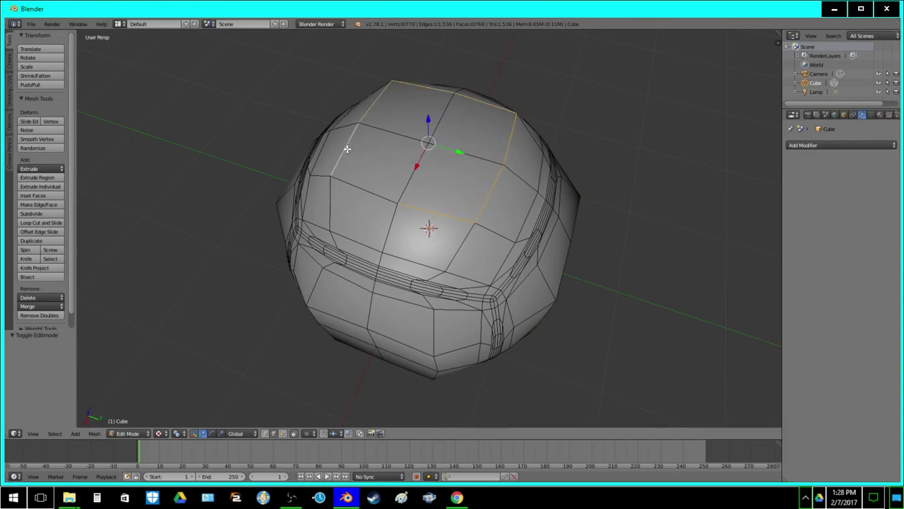
pyautogui.click(31, 213)
pyautogui.press('a')
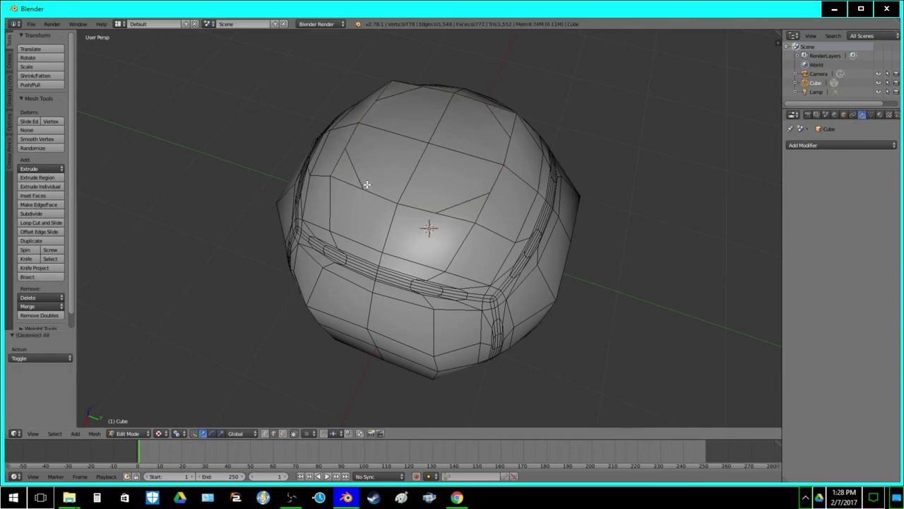
pyautogui.keyDown('shift'); pyautogui.rightClick(374, 196); pyautogui.keyUp('shift')
pyautogui.keyDown('shift'); pyautogui.rightClick(414, 204); pyautogui.keyUp('shift')
pyautogui.keyDown('shift'); pyautogui.rightClick(461, 203); pyautogui.keyUp('shift')
pyautogui.keyDown('shift'); pyautogui.rightClick(493, 182); pyautogui.keyUp('shift')
pyautogui.keyDown('shift'); pyautogui.rightClick(505, 150); pyautogui.keyUp('shift')
pyautogui.keyDown('shift'); pyautogui.rightClick(498, 119); pyautogui.keyUp('shift')
pyautogui.keyDown('shift'); pyautogui.rightClick(472, 97); pyautogui.keyUp('shift')
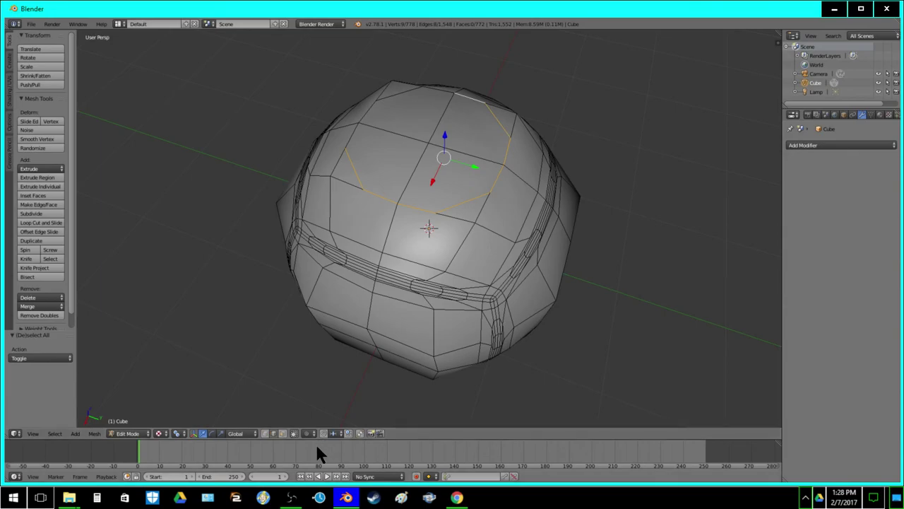
# Select the four faces forming the octagon on top and inset them by 0.05
pyautogui.click(283, 433)
pyautogui.rightClick(383, 166)
pyautogui.keyDown('shift'); pyautogui.rightClick(395, 124); pyautogui.keyUp('shift')
pyautogui.keyDown('shift'); pyautogui.rightClick(446, 126); pyautogui.keyUp('shift')
pyautogui.keyDown('shift'); pyautogui.rightClick(439, 194); pyautogui.keyUp('shift')
pyautogui.click(37, 196)
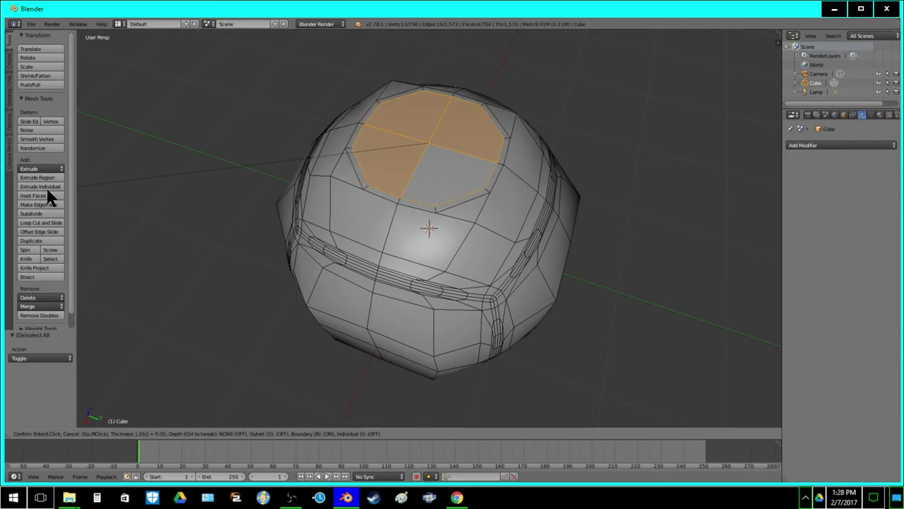
pyautogui.click(46, 196)
# Extrude the inset octagonal faces on top about 0.03 inward along their normal
pyautogui.press('Tab')
pyautogui.moveTo(479, 197)
pyautogui.mouseDown(button='middle')
pyautogui.moveTo(493, 212)
pyautogui.moveTo(489, 186)
pyautogui.mouseUp(button='middle')
pyautogui.press('Tab')
pyautogui.press('e')
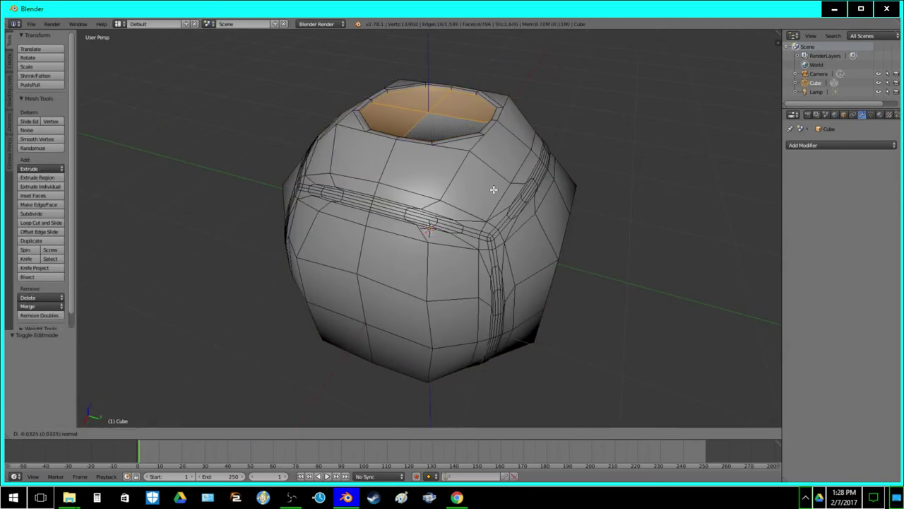
pyautogui.click(493, 189)
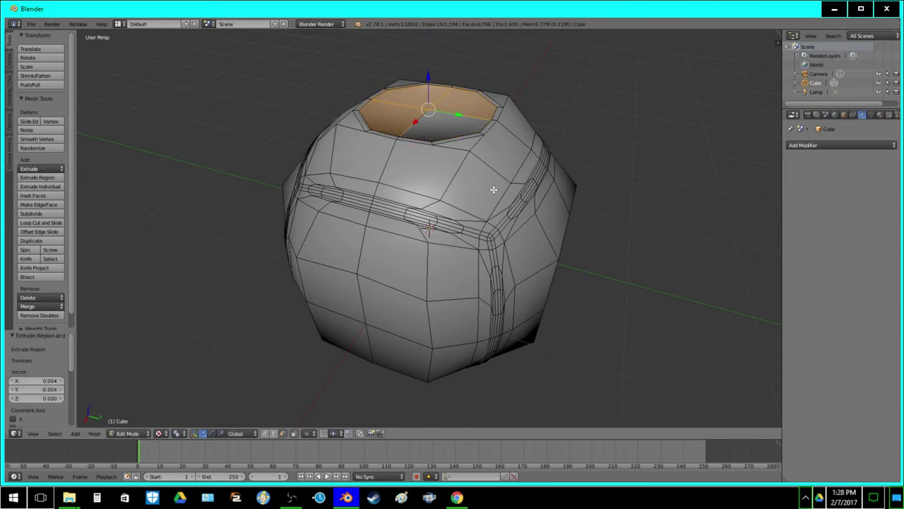
# Extrude the sunken octagonal faces on top in place and scale them inward in X and Y only
pyautogui.press('Tab')
pyautogui.press('Tab')
pyautogui.press('e')
pyautogui.rightClick(487, 191)
pyautogui.press('s')
pyautogui.hotkey('shift', 'z')
pyautogui.click(580, 234)
# Raise the scaled octagonal faces about 0.024 along Z and check the groove in Object Mode
pyautogui.press('g')
pyautogui.press('z')
pyautogui.click(581, 233)
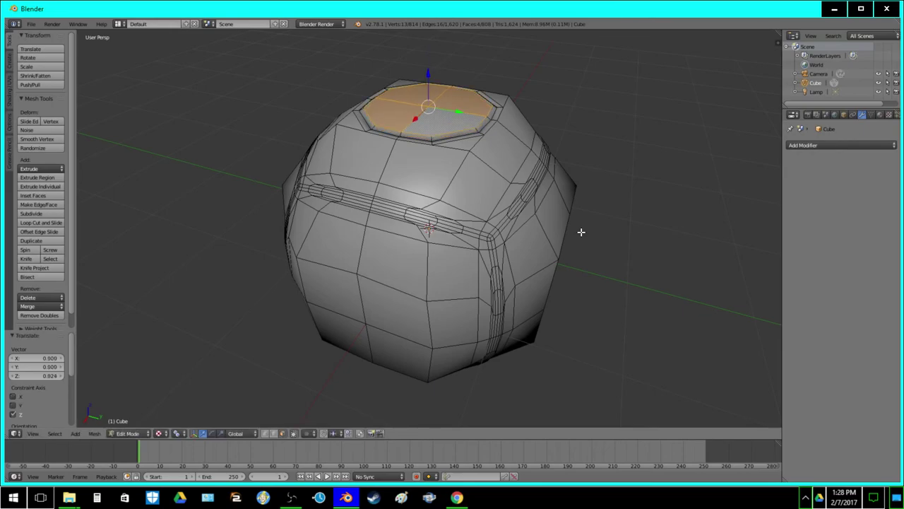
pyautogui.press('Tab')
pyautogui.scroll(2, 507, 213)
pyautogui.moveTo(478, 177); pyautogui.dragTo(434, 202, button='middle')
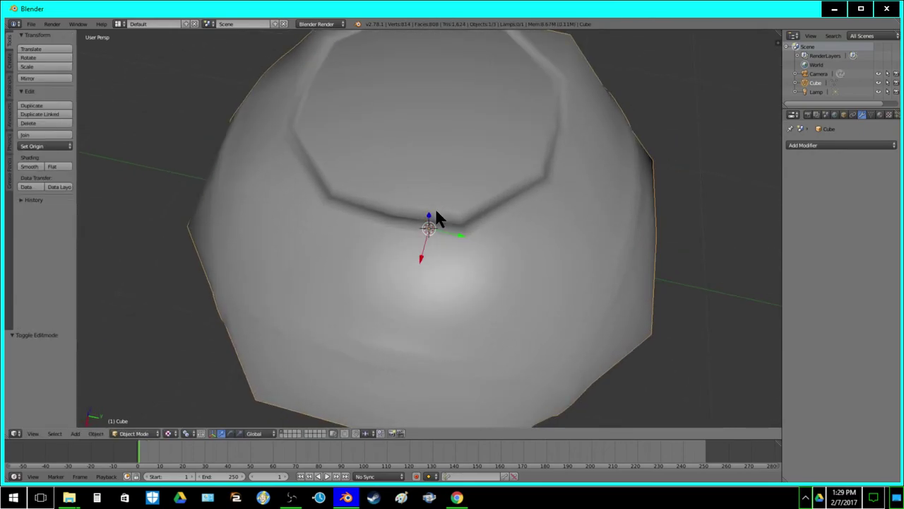
# Select a single quarter face of the top octagon and inset it by about 0.046
pyautogui.press('Tab')
pyautogui.press('a')
pyautogui.rightClick(454, 159)
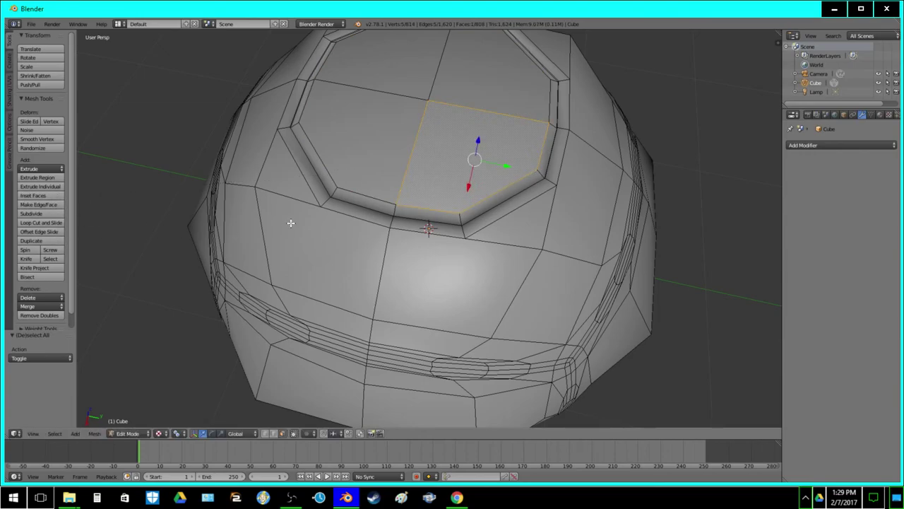
pyautogui.click(52, 196)
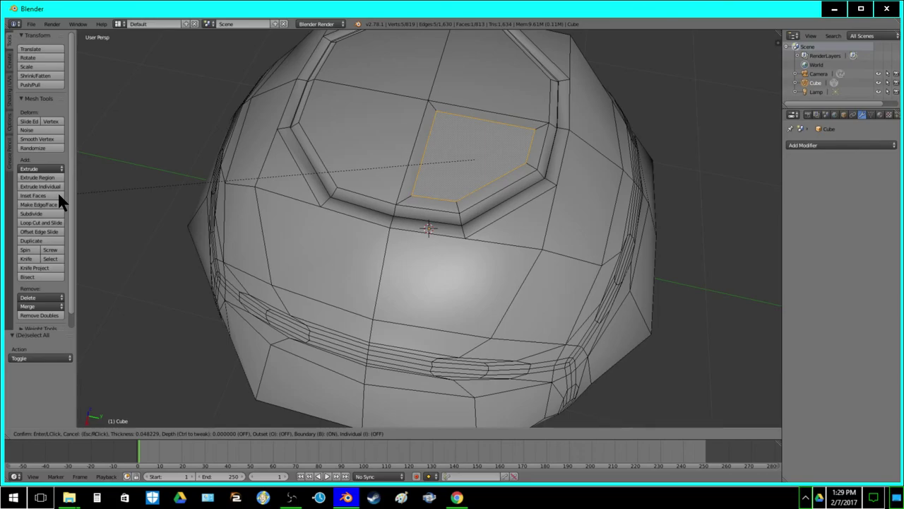
pyautogui.click(59, 196)
# Extrude the inset quarter face by -0.005 and check the resulting panel in Object Mode
pyautogui.write('e')
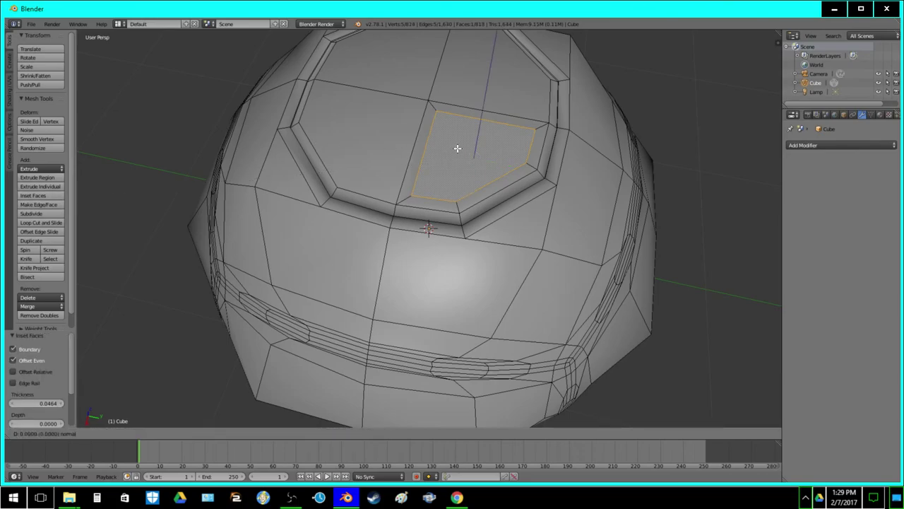
pyautogui.write('.005-')
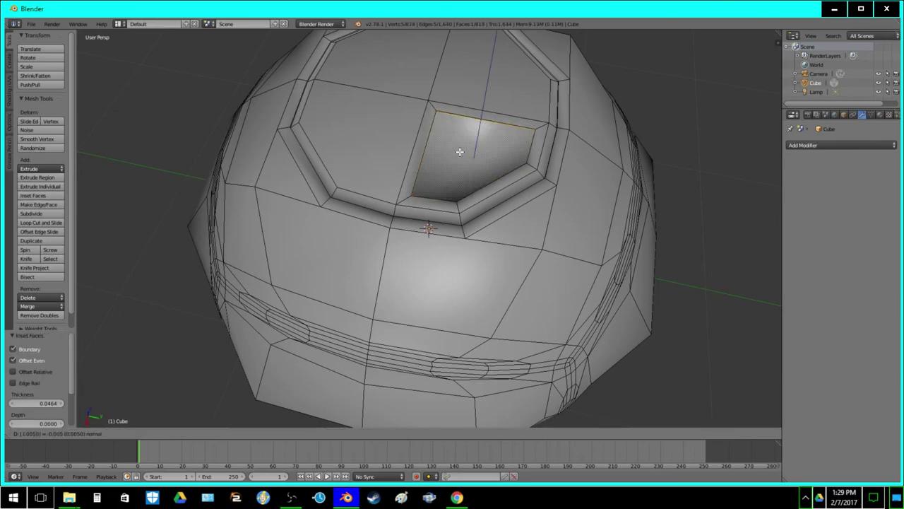
pyautogui.press('Return')
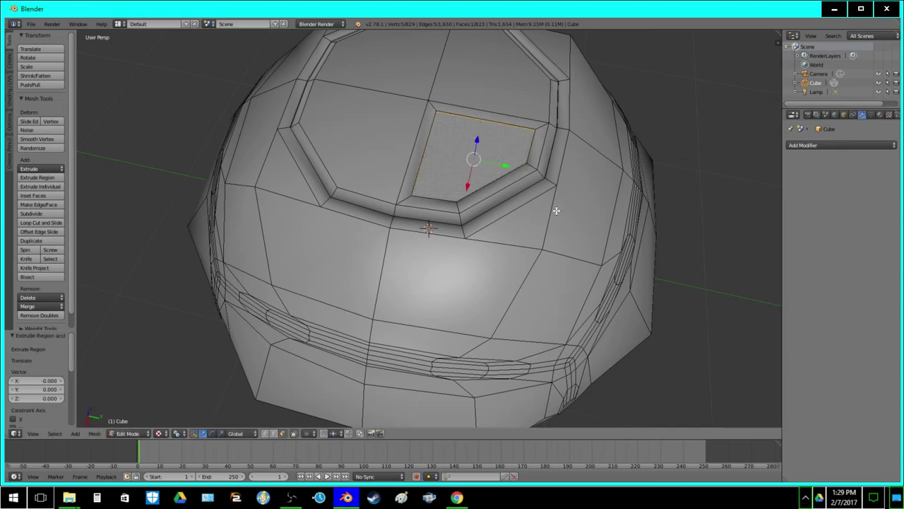
pyautogui.press('Tab')
pyautogui.scroll(-2, 512, 197)
pyautogui.moveTo(430, 199); pyautogui.dragTo(396, 262, button='middle')
pyautogui.scroll(1, 436, 188)
pyautogui.scroll(1, 418, 214)
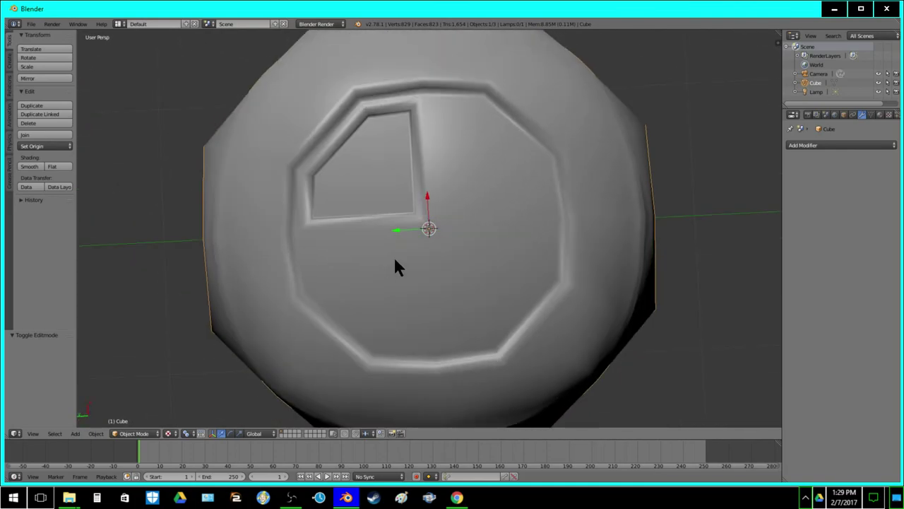
# Select the other three quarter faces of the top octagon and inset them together by about 0.029
pyautogui.press('Tab')
pyautogui.scroll(1, 372, 234)
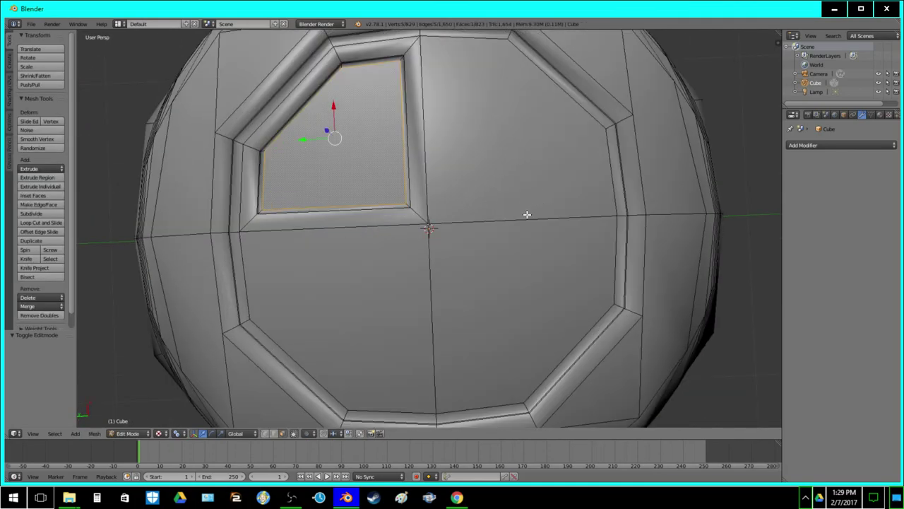
pyautogui.press('a')
pyautogui.rightClick(515, 252)
pyautogui.keyDown('shift'); pyautogui.rightClick(510, 176); pyautogui.keyUp('shift')
pyautogui.keyDown('shift'); pyautogui.rightClick(381, 284); pyautogui.keyUp('shift')
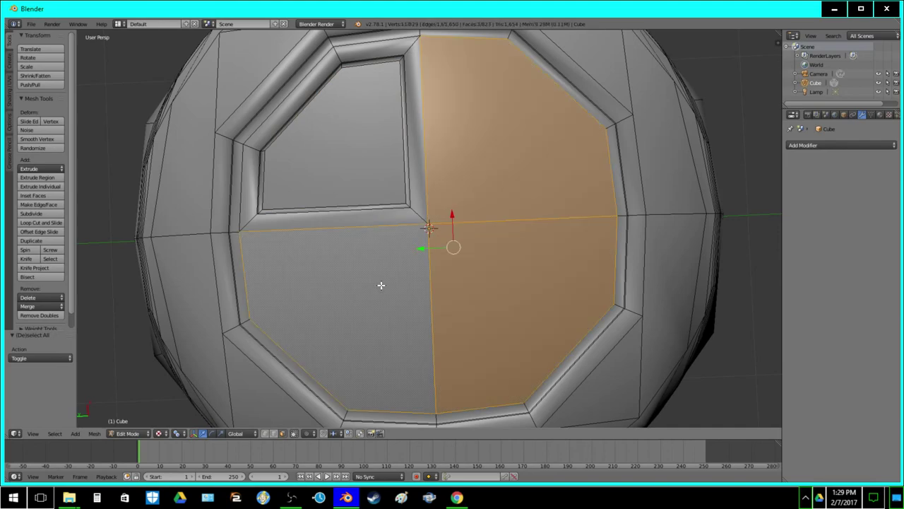
pyautogui.click(33, 196)
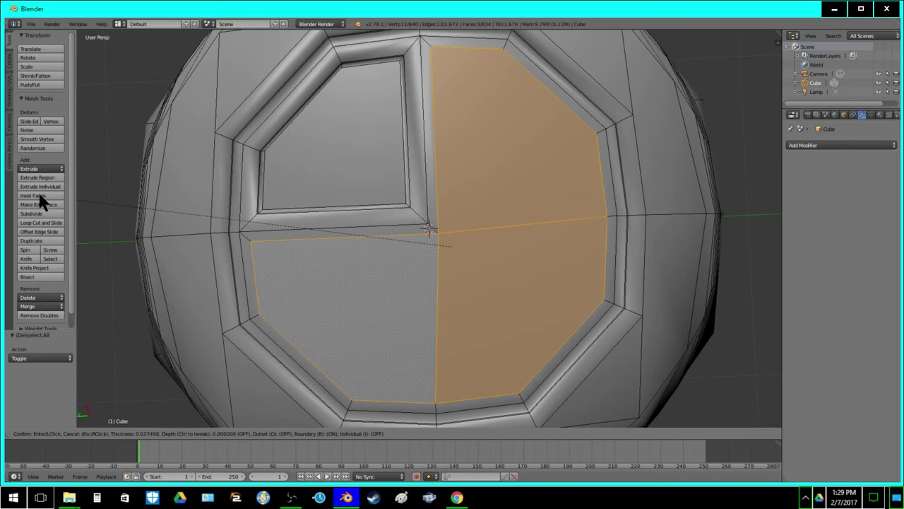
pyautogui.click(37, 190)
# Try to reposition the inset's centre vertex with vertex slide and snapping to the 3D cursor
pyautogui.rightClick(443, 236)
pyautogui.hotkey('shift', 'v')
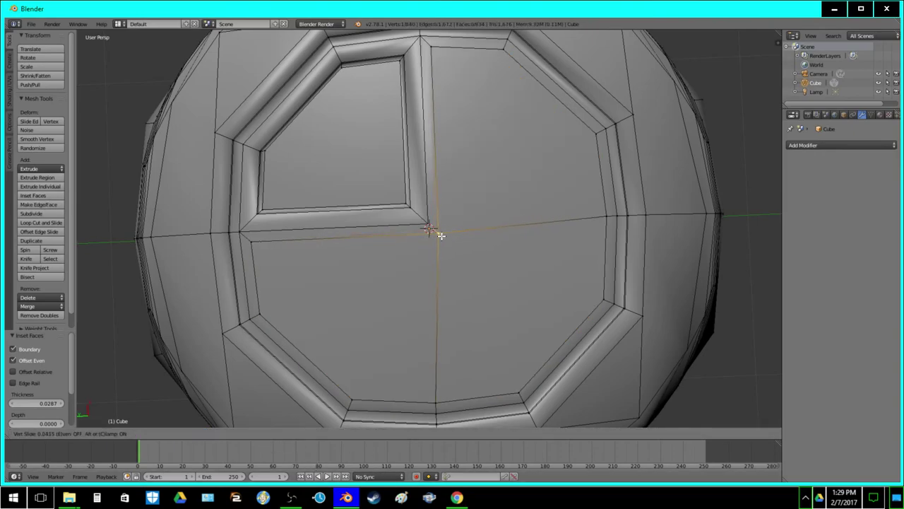
pyautogui.click(432, 89)
pyautogui.hotkey('ctrl', 'z')
pyautogui.hotkey('shift', 's')
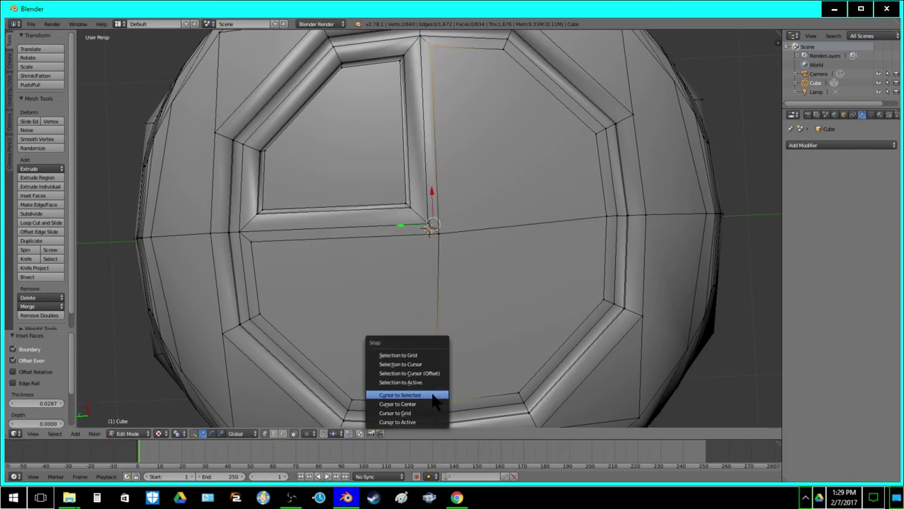
pyautogui.click(431, 396)
pyautogui.hotkey('shift', 's')
pyautogui.click(422, 204)
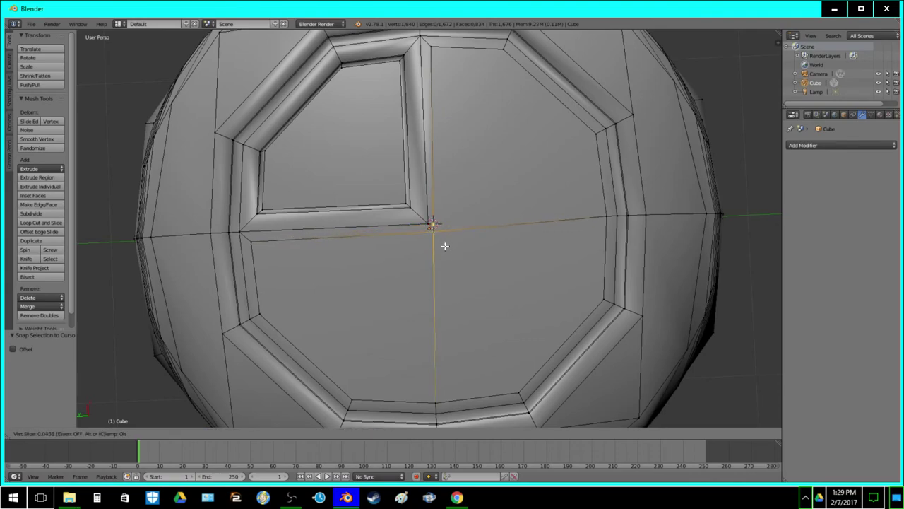
# Snap the 3D cursor to the inset's corner vertex just below the small quarter panel's outer end
pyautogui.rightClick(262, 247)
pyautogui.hotkey('shift', 's')
pyautogui.click(286, 286)
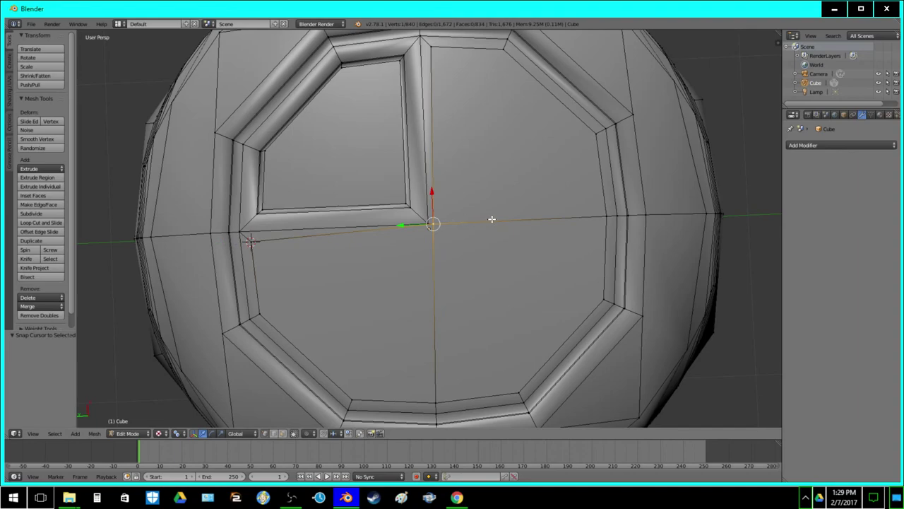
# Try to align the centre vertex by scaling it along single axes with the Bounding Box Center pivot
pyautogui.press('s')
pyautogui.press('z')
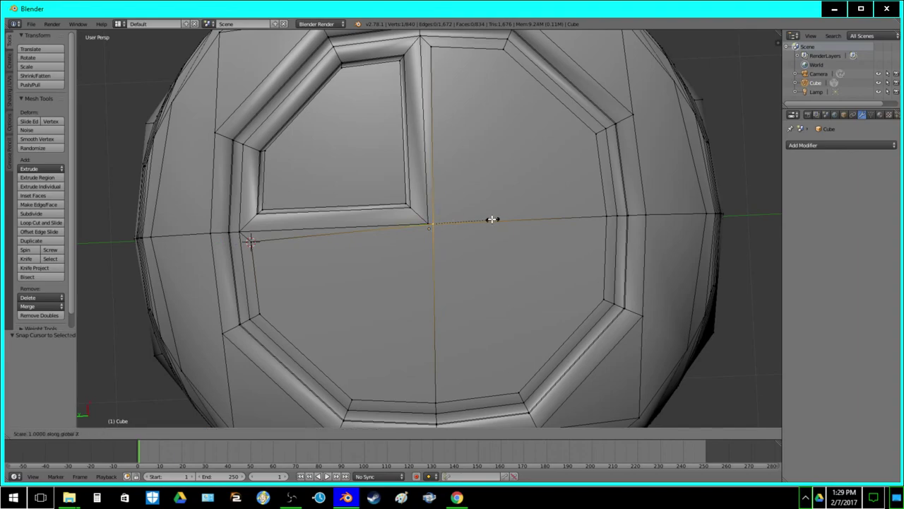
pyautogui.rightClick(493, 219)
pyautogui.click(181, 433)
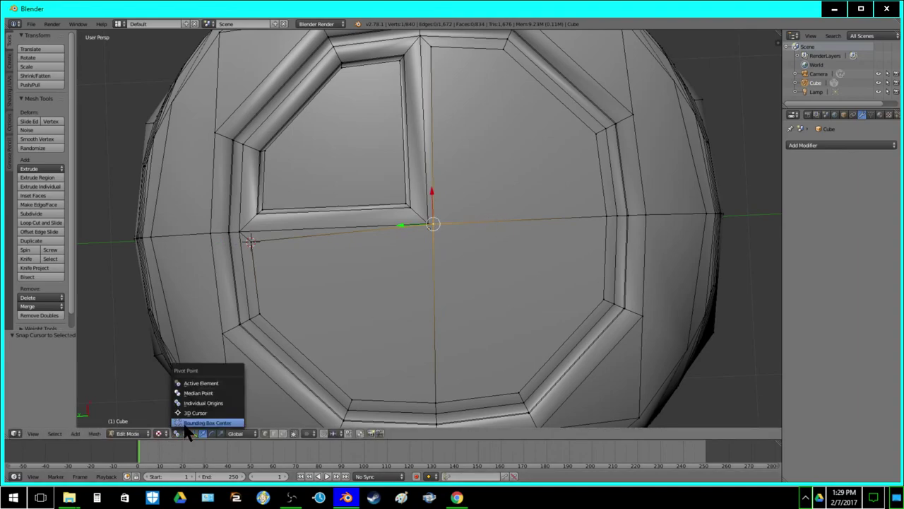
pyautogui.click(188, 424)
pyautogui.press('s')
pyautogui.press('x')
pyautogui.press('Return')
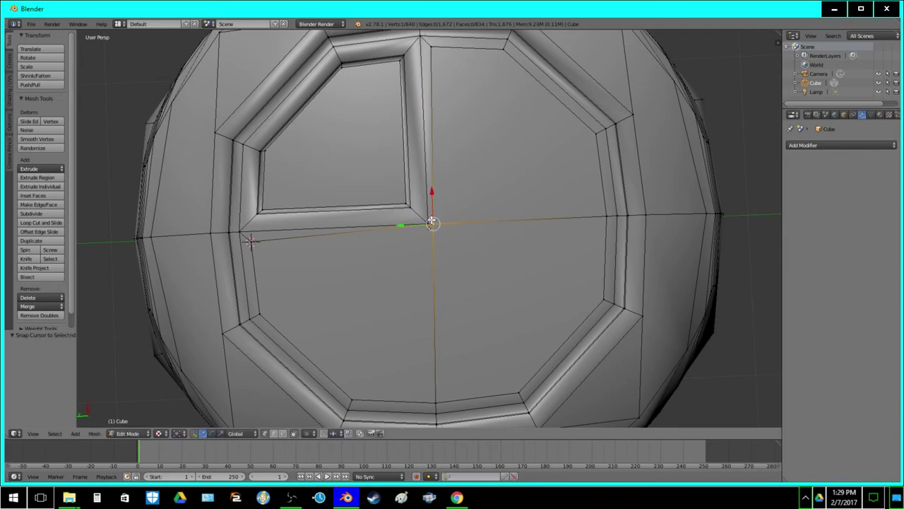
pyautogui.press('s')
pyautogui.press('x')
pyautogui.press('y')
pyautogui.rightClick(547, 242)
# Set the pivot point to 3D Cursor and scale the inset's centre vertex to 0 along X
pyautogui.moveTo(506, 263); pyautogui.dragTo(426, 256, button='middle')
pyautogui.click(179, 439)
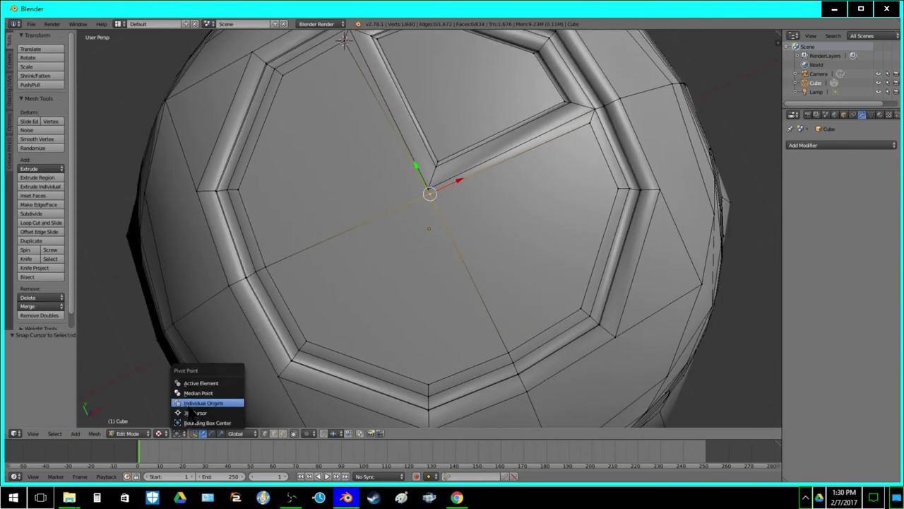
pyautogui.click(201, 410)
pyautogui.press('s')
pyautogui.press('x')
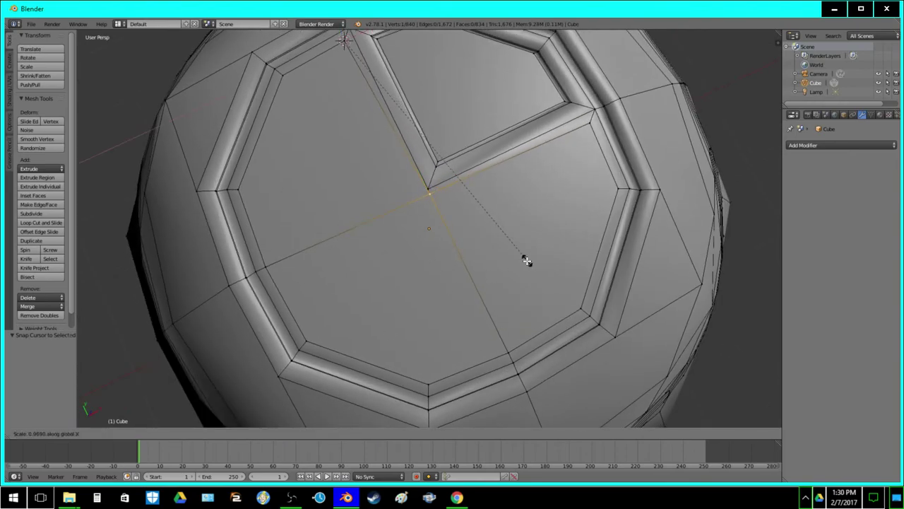
pyautogui.press('0')
pyautogui.press('Return')
# Snap the 3D cursor to the inset vertex at the small panel's other end and scale the centre vertex to 0 along Y
pyautogui.rightClick(590, 125)
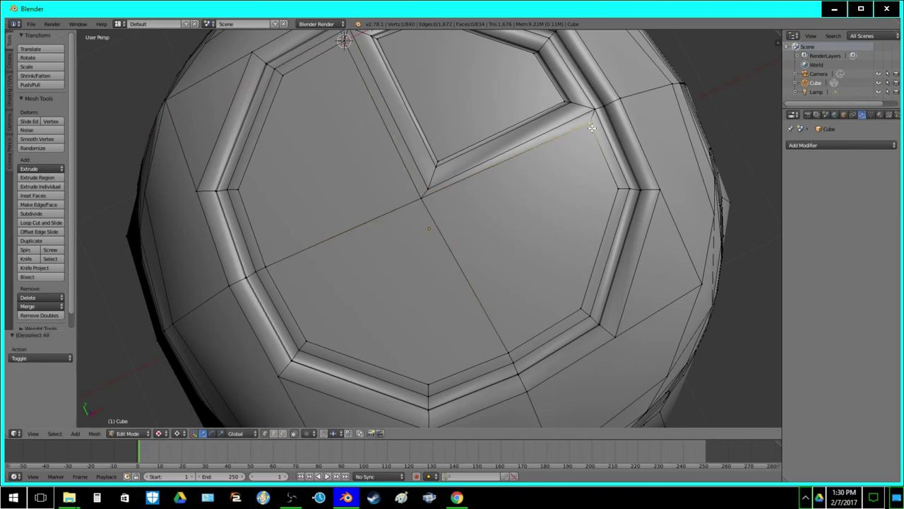
pyautogui.hotkey('shift', 's')
pyautogui.click(590, 125)
pyautogui.rightClick(422, 200)
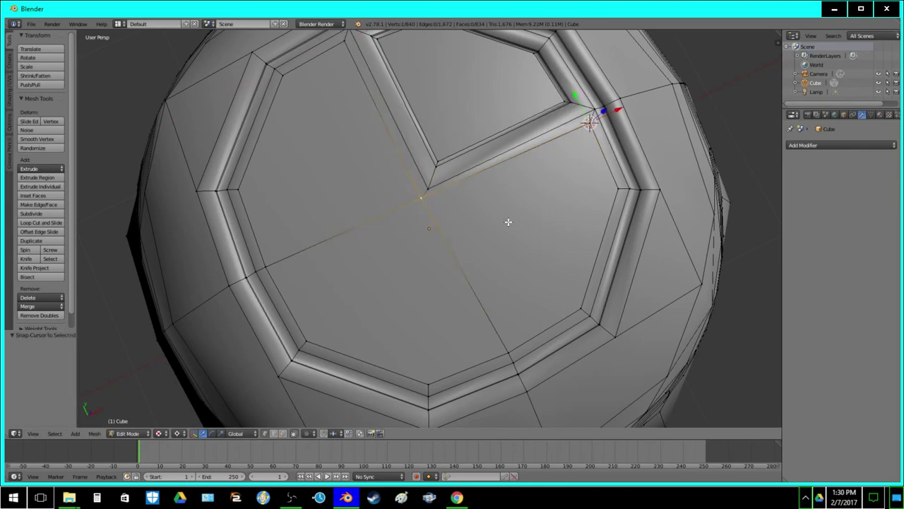
pyautogui.press('s')
pyautogui.press('y')
pyautogui.press('0')
pyautogui.press('Return')
pyautogui.press('a')
# Select the three connected quarter faces of the top octagon and inset them by about 0.07
pyautogui.moveTo(357, 246); pyautogui.dragTo(442, 250, button='middle')
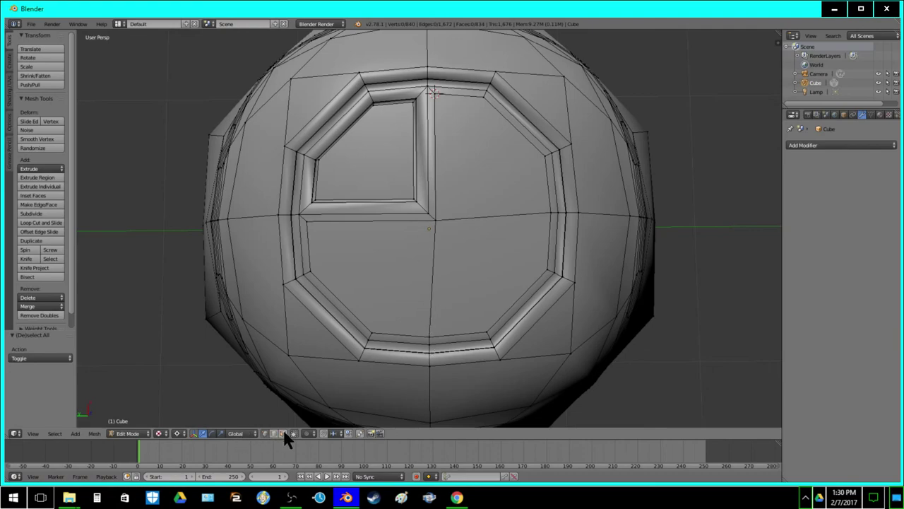
pyautogui.rightClick(394, 272)
pyautogui.keyDown('shift'); pyautogui.rightClick(480, 261); pyautogui.keyUp('shift')
pyautogui.keyDown('shift'); pyautogui.rightClick(473, 178); pyautogui.keyUp('shift')
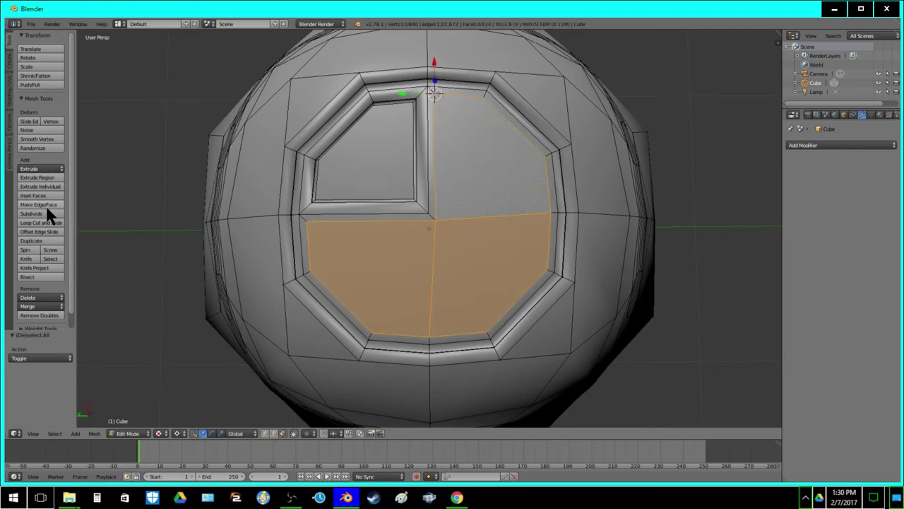
pyautogui.moveTo(463, 224); pyautogui.dragTo(467, 165, button='middle')
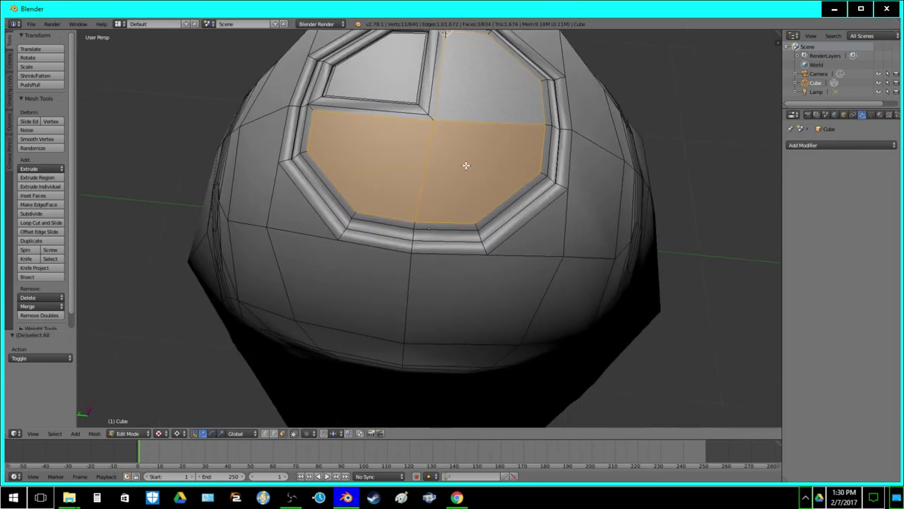
pyautogui.click(42, 193)
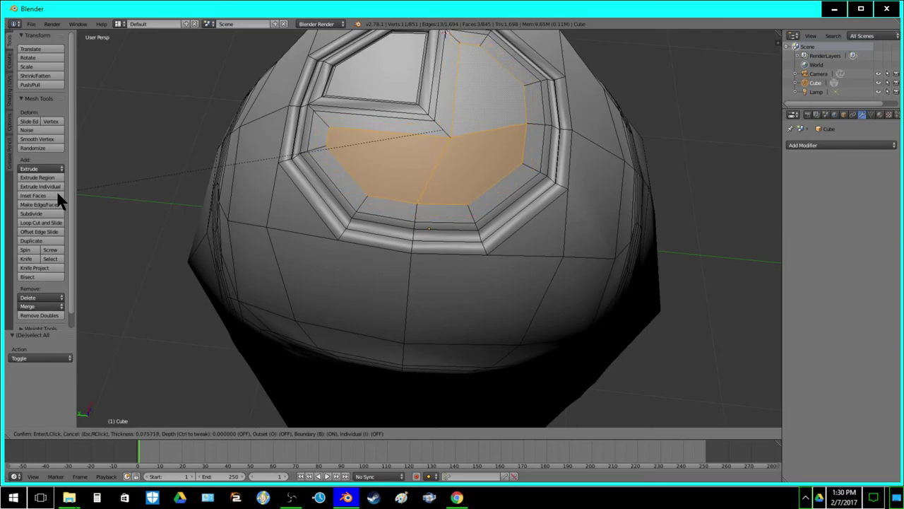
pyautogui.click(56, 195)
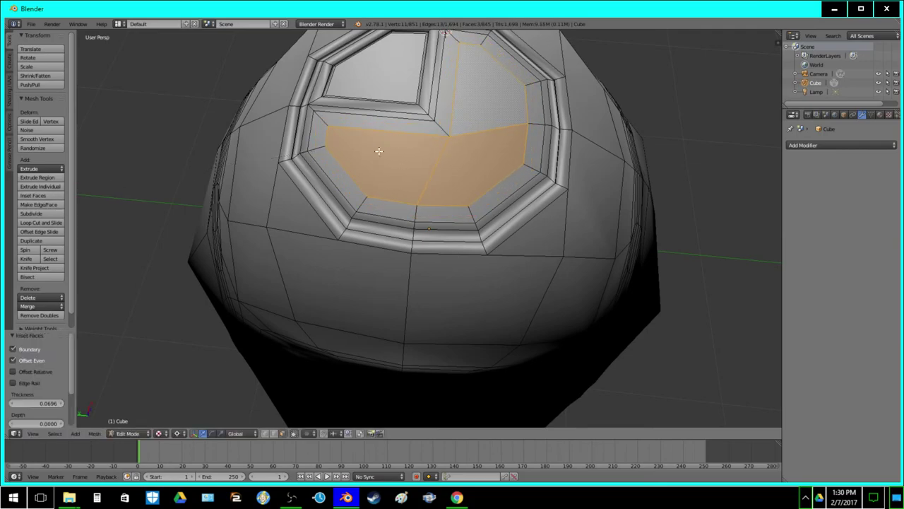
# Extrude the three inset faces about 0.008 inward and scale them to about 0.919 around their own centre
pyautogui.press('e')
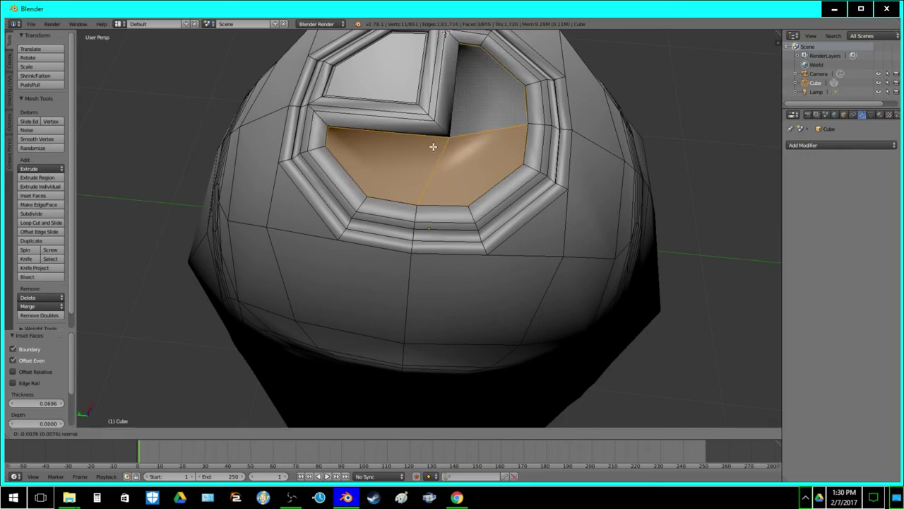
pyautogui.click(433, 146)
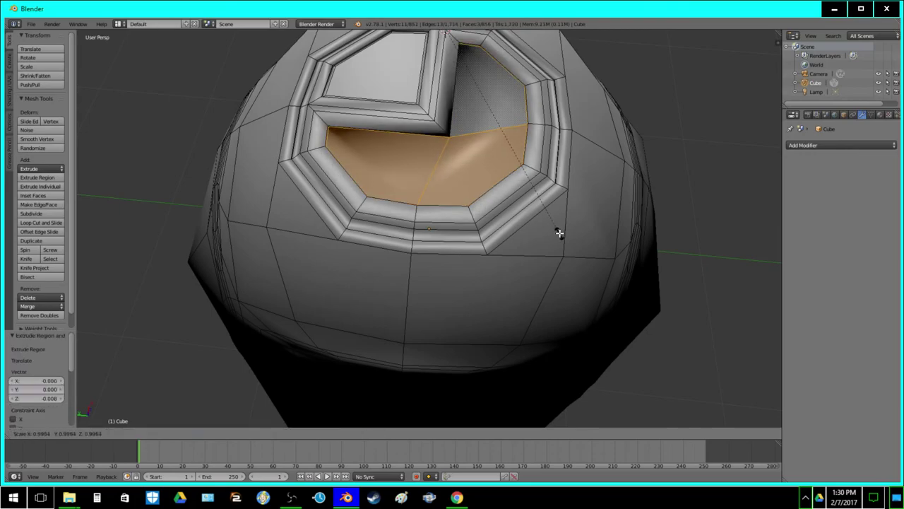
pyautogui.click(178, 433)
pyautogui.click(181, 432)
pyautogui.click(205, 402)
pyautogui.press('s')
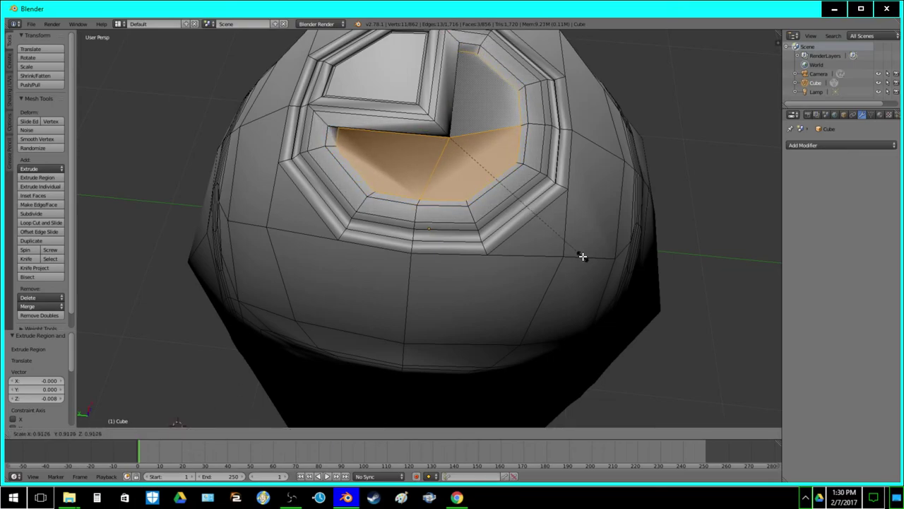
pyautogui.click(582, 256)
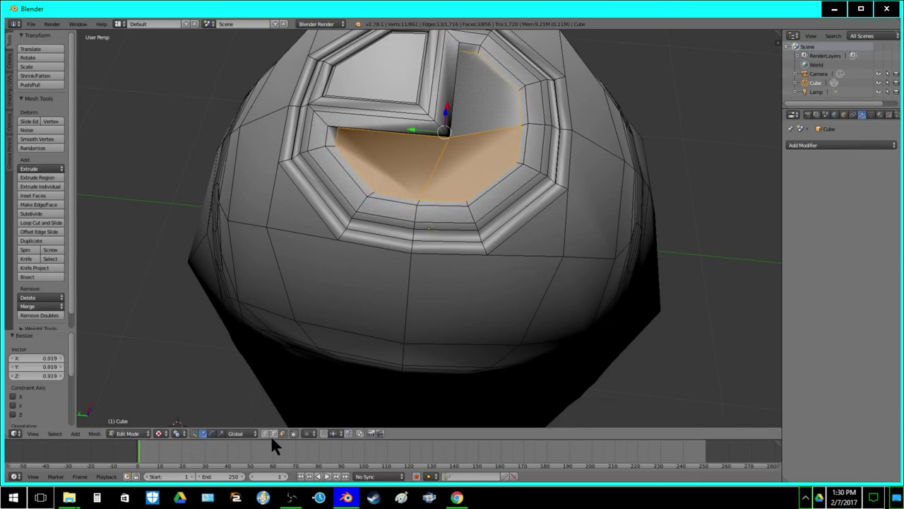
# Vertex-slide the recess floor edge that runs beside the small quarter panel by 0.1
pyautogui.press('a')
pyautogui.rightClick(390, 143)
pyautogui.press('g')
pyautogui.press('g')
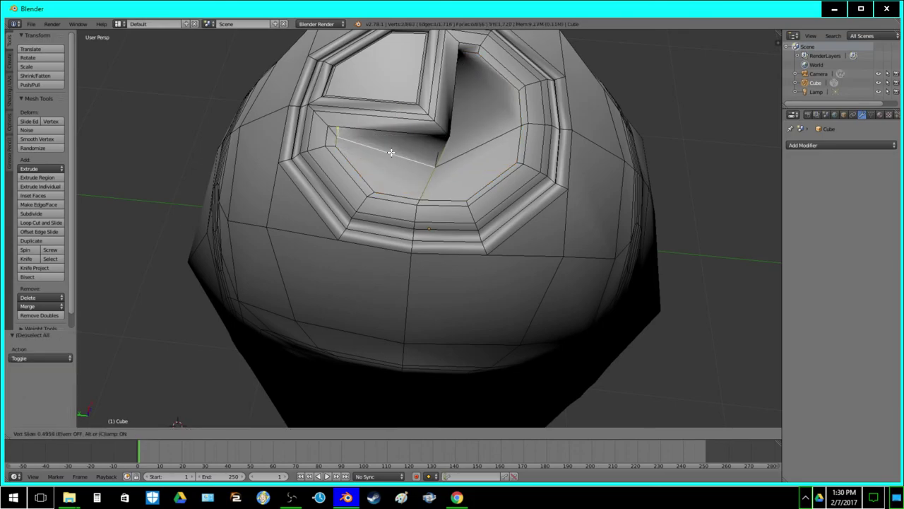
pyautogui.write('.1')
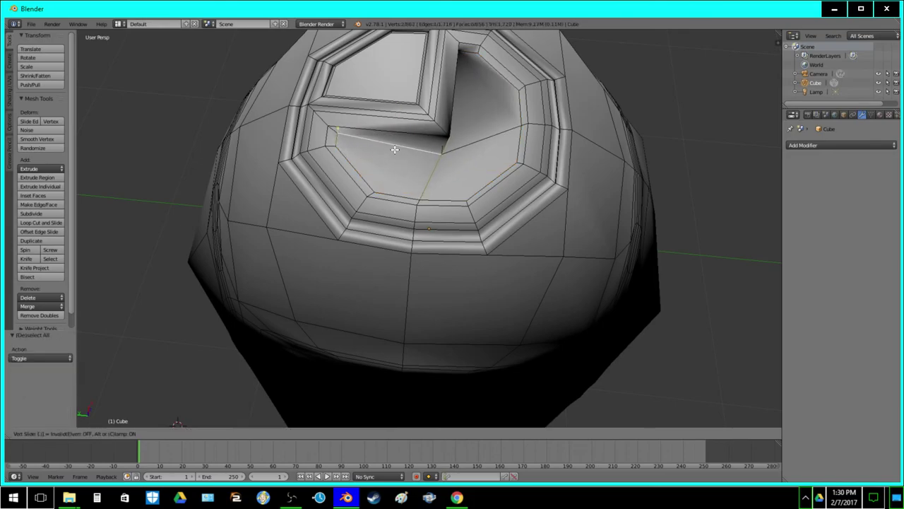
pyautogui.press('Return')
# Try to vertex-slide the recess floor edge on the small quarter panel's other side
pyautogui.moveTo(483, 132); pyautogui.dragTo(439, 100, button='middle')
pyautogui.press('a')
pyautogui.rightClick(455, 102)
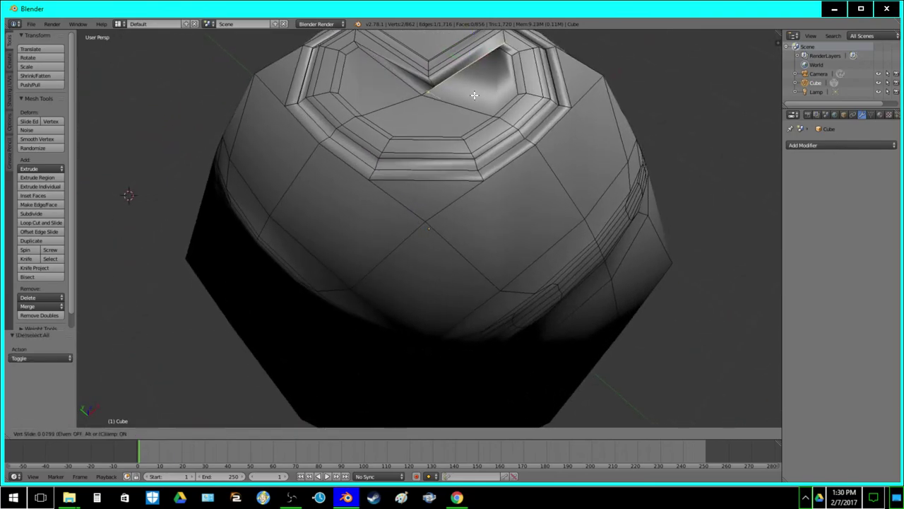
pyautogui.rightClick(477, 96)
pyautogui.hotkey('shift', 'v')
pyautogui.rightClick(480, 120)
# Reselect the recess floor edge on the small quarter panel's other side and vertex-slide it by 0.1
pyautogui.rightClick(429, 96)
pyautogui.rightClick(445, 86)
pyautogui.press('z')
pyautogui.rightClick(438, 85)
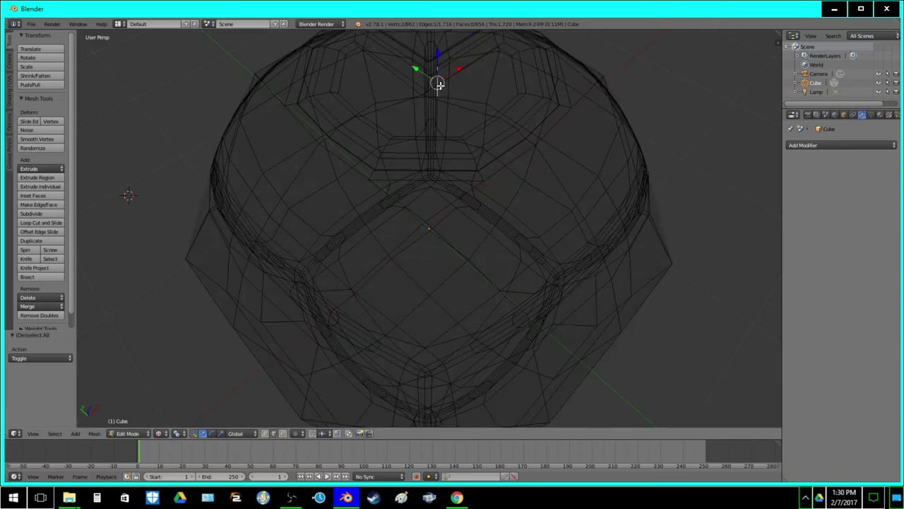
pyautogui.rightClick(444, 85)
pyautogui.press('z')
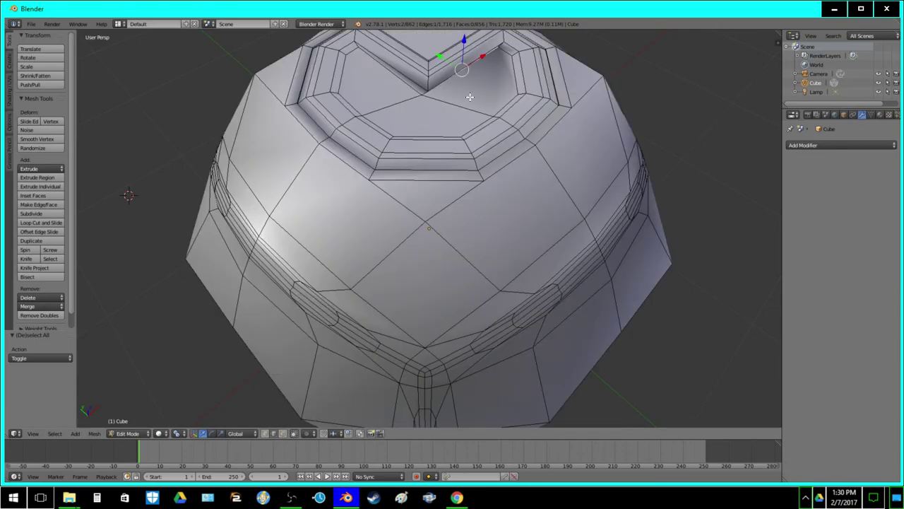
pyautogui.hotkey('shift', 'v')
pyautogui.click(481, 104)
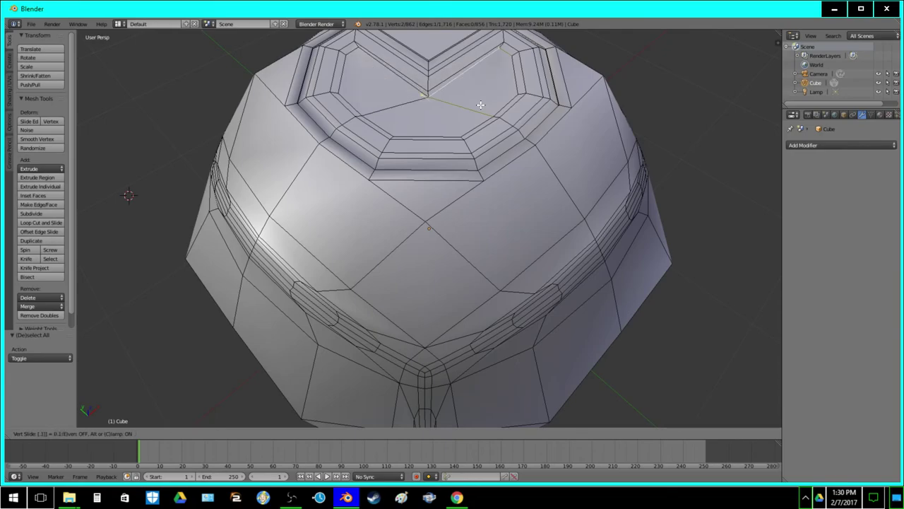
# Switch the viewport shading to Texture in Object Mode, then resume editing the sphere's mesh
pyautogui.press('Tab')
pyautogui.moveTo(417, 154); pyautogui.dragTo(455, 235, button='middle')
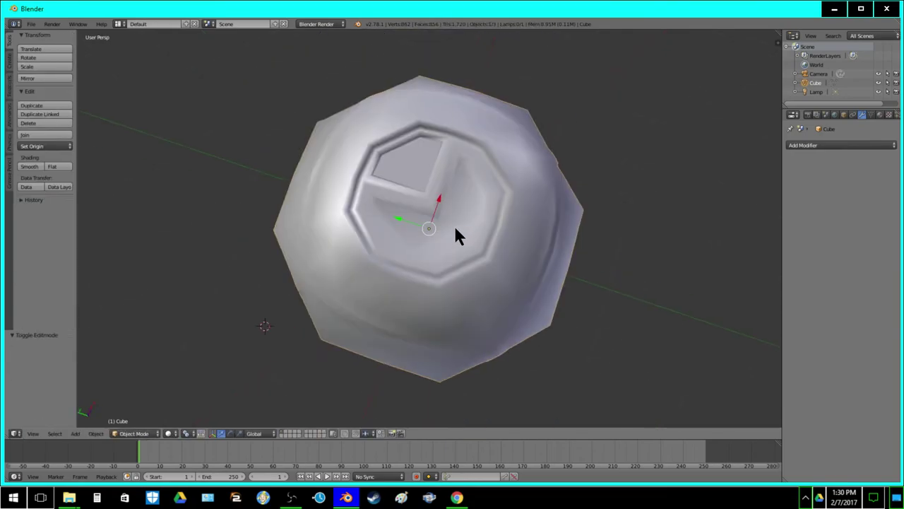
pyautogui.scroll(3, 448, 226)
pyautogui.click(168, 433)
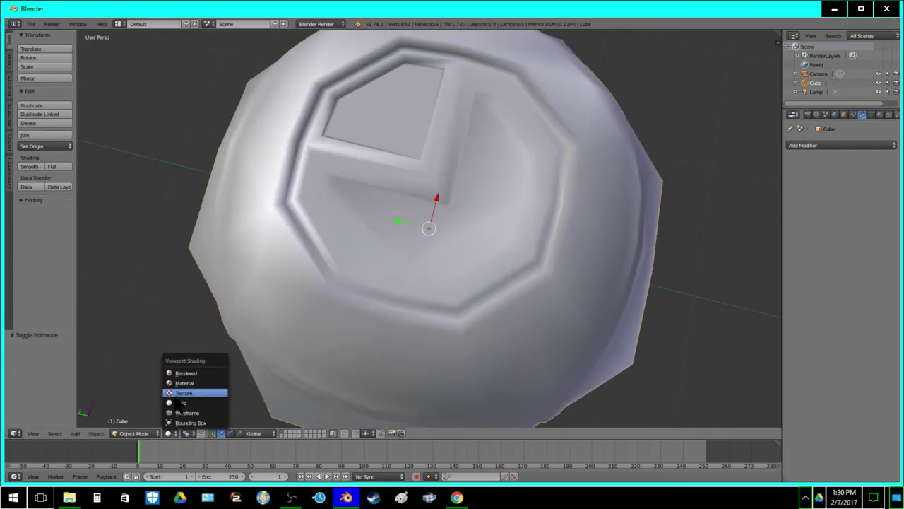
pyautogui.click(198, 391)
pyautogui.press('Tab')
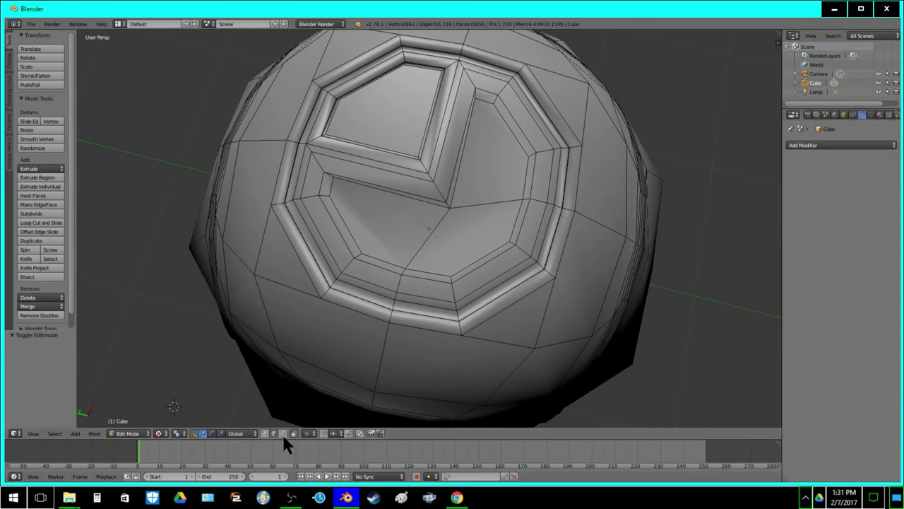
# Select the three connected recess floor faces of the top octagon and extrude them by 0.005
pyautogui.rightClick(402, 214)
pyautogui.keyDown('shift'); pyautogui.rightClick(471, 222); pyautogui.keyUp('shift')
pyautogui.keyDown('shift'); pyautogui.rightClick(498, 180); pyautogui.keyUp('shift')
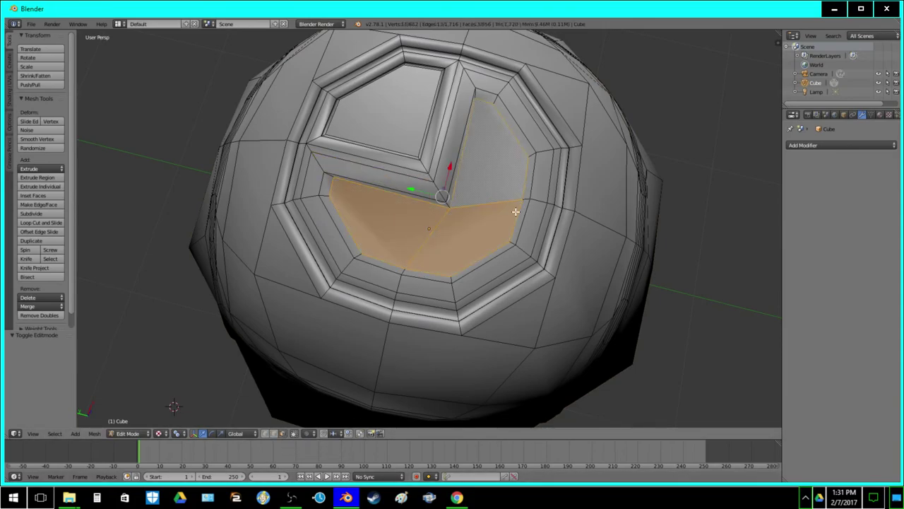
pyautogui.write('e.005')
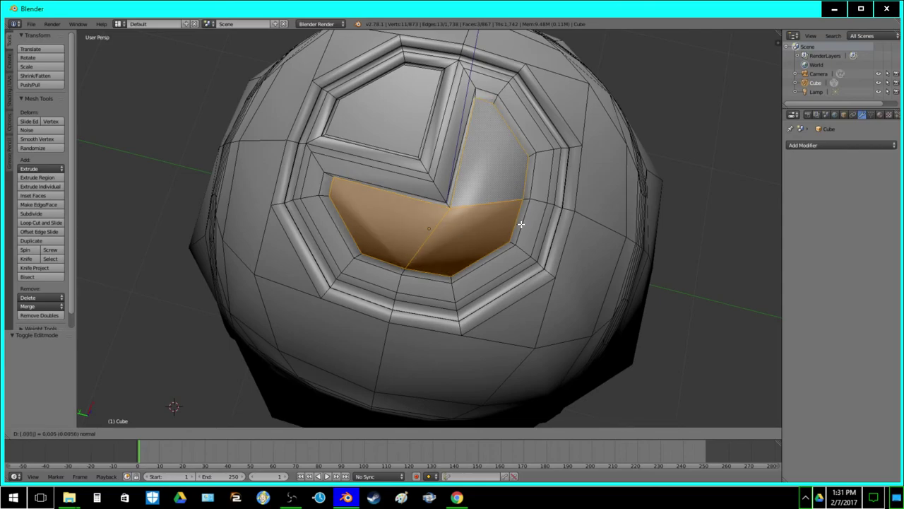
pyautogui.click(520, 224)
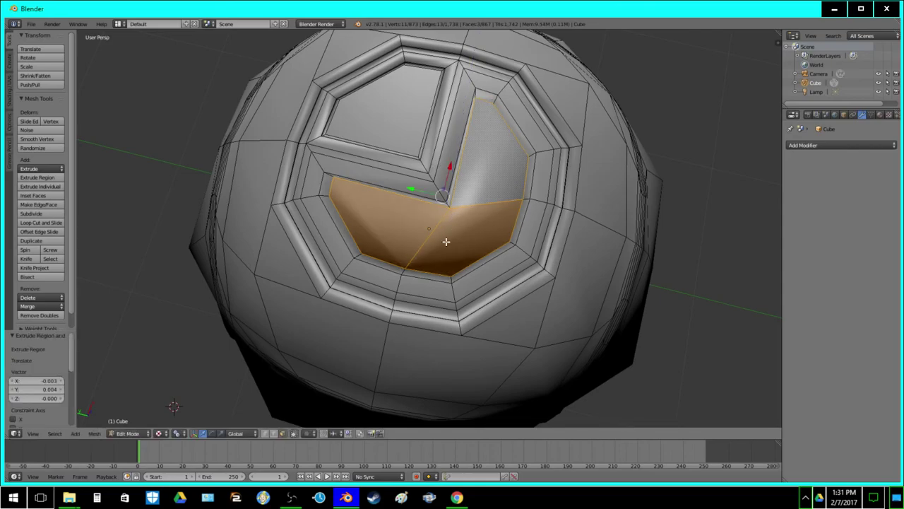
# Inset the three extruded faces by about 0.019 and move them 0.005 along the global X axis
pyautogui.click(28, 195)
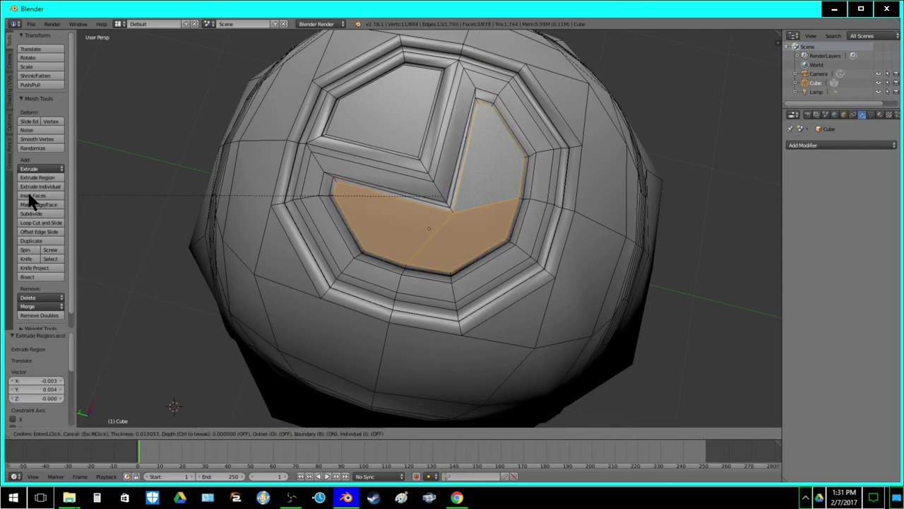
pyautogui.click(28, 197)
pyautogui.press('g')
pyautogui.press('z')
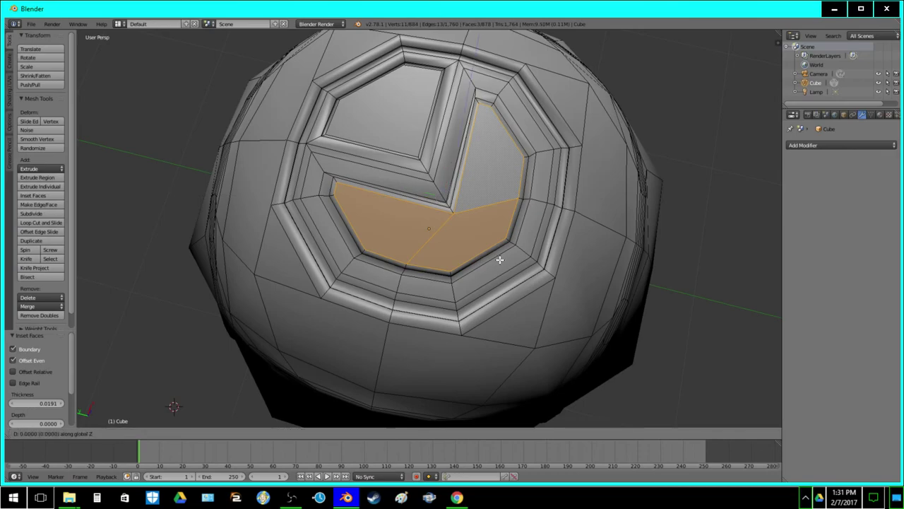
pyautogui.press('x')
pyautogui.write('y')
pyautogui.write('x.005')
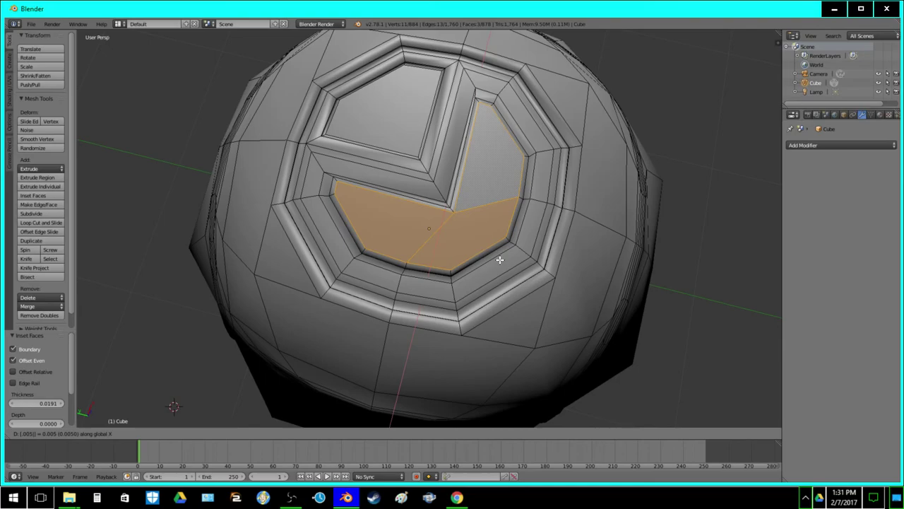
pyautogui.press('Return')
# Add a Subdivision Surface modifier to the sphere in Object Mode
pyautogui.press('Tab')
pyautogui.press('a')
pyautogui.moveTo(428, 262); pyautogui.dragTo(476, 262, button='middle')
pyautogui.scroll(4, 466, 279)
pyautogui.press('Tab')
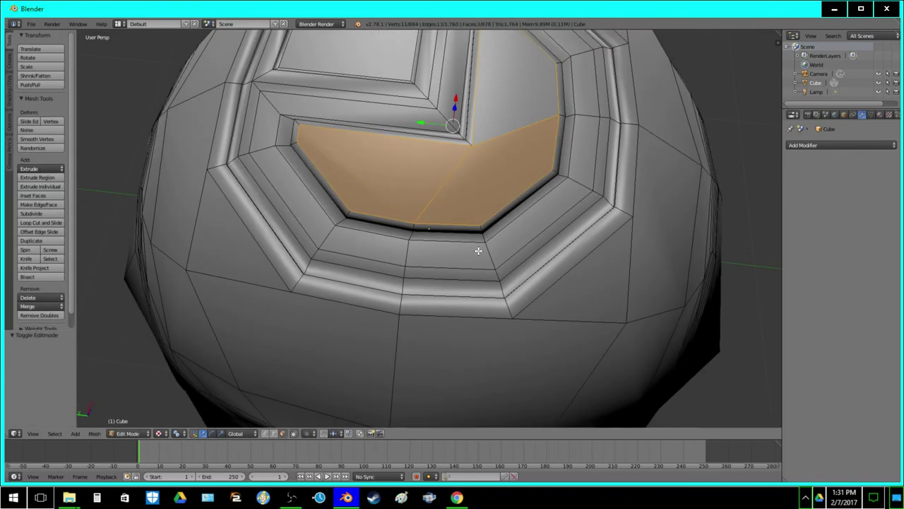
pyautogui.scroll(-4, 479, 251)
pyautogui.press('Tab')
pyautogui.click(841, 145)
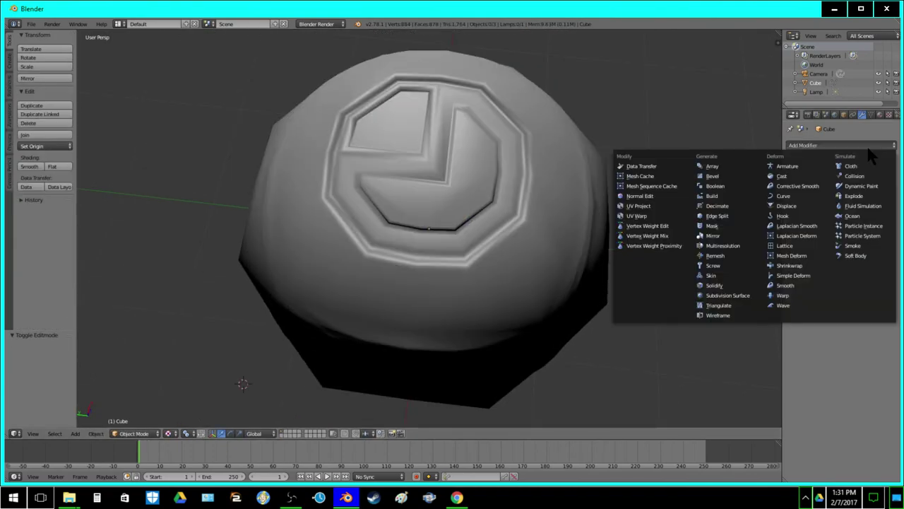
pyautogui.click(707, 300)
pyautogui.press('Tab')
pyautogui.press('Tab')
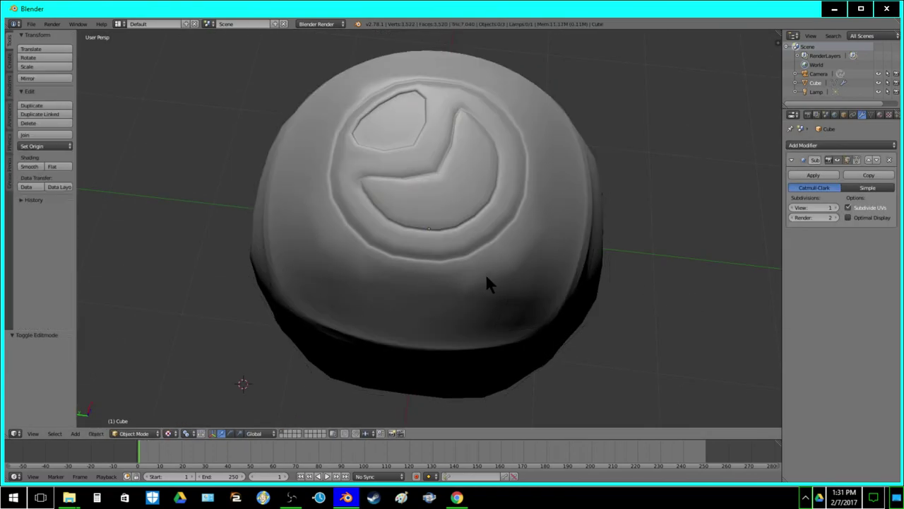
# Connect the four vertices around the flat side's centre with edges that form a closed diamond
pyautogui.scroll(-1, 489, 269)
pyautogui.moveTo(415, 213); pyautogui.dragTo(517, 181, button='middle')
pyautogui.moveTo(379, 235); pyautogui.dragTo(447, 254, button='middle')
pyautogui.rightClick(442, 256)
pyautogui.moveTo(378, 287); pyautogui.dragTo(435, 252, button='middle')
pyautogui.press('Tab')
pyautogui.press('a')
pyautogui.rightClick(331, 233)
pyautogui.keyDown('shift'); pyautogui.rightClick(435, 130); pyautogui.keyUp('shift')
pyautogui.keyDown('shift'); pyautogui.rightClick(541, 236); pyautogui.keyUp('shift')
pyautogui.keyDown('shift'); pyautogui.rightClick(434, 343); pyautogui.keyUp('shift')
pyautogui.press('j')
pyautogui.rightClick(434, 342)
pyautogui.keyDown('shift'); pyautogui.rightClick(336, 247); pyautogui.keyUp('shift')
pyautogui.press('j')
pyautogui.press('a')
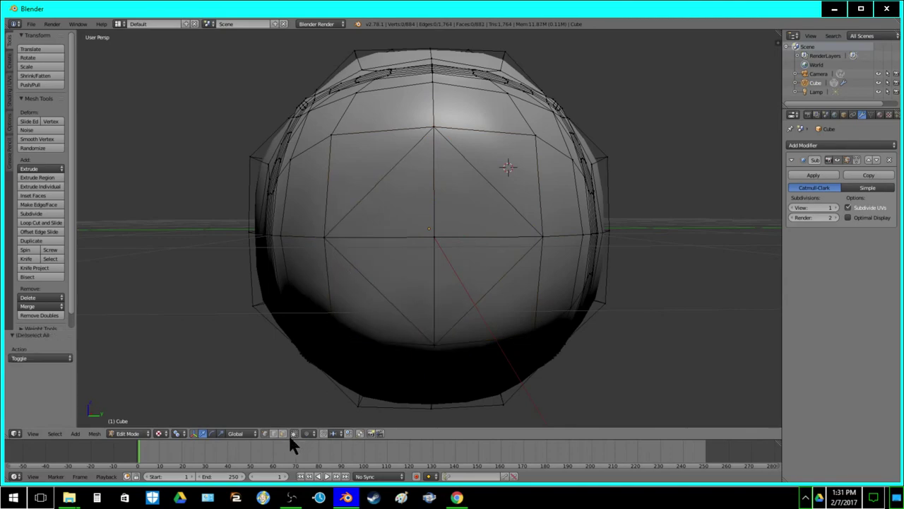
# Extrude the diamond's four triangular faces in place and scale them to about 0.855 around their centre using the 3D cursor
pyautogui.click(282, 433)
pyautogui.rightClick(414, 268)
pyautogui.keyDown('shift'); pyautogui.rightClick(398, 200); pyautogui.keyUp('shift')
pyautogui.keyDown('shift'); pyautogui.rightClick(488, 208); pyautogui.keyUp('shift')
pyautogui.keyDown('shift'); pyautogui.rightClick(476, 290); pyautogui.keyUp('shift')
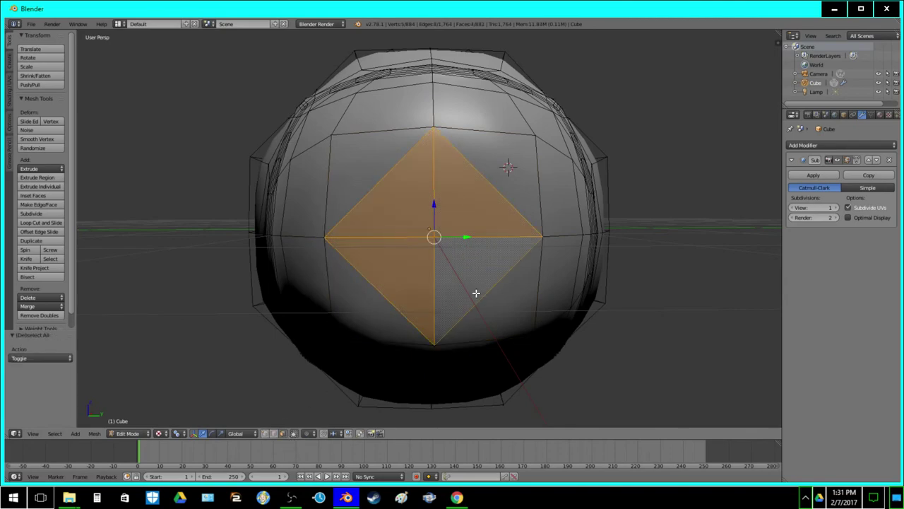
pyautogui.press('e')
pyautogui.rightClick(517, 324)
pyautogui.hotkey('shift', 's')
pyautogui.click(522, 324)
pyautogui.press('s')
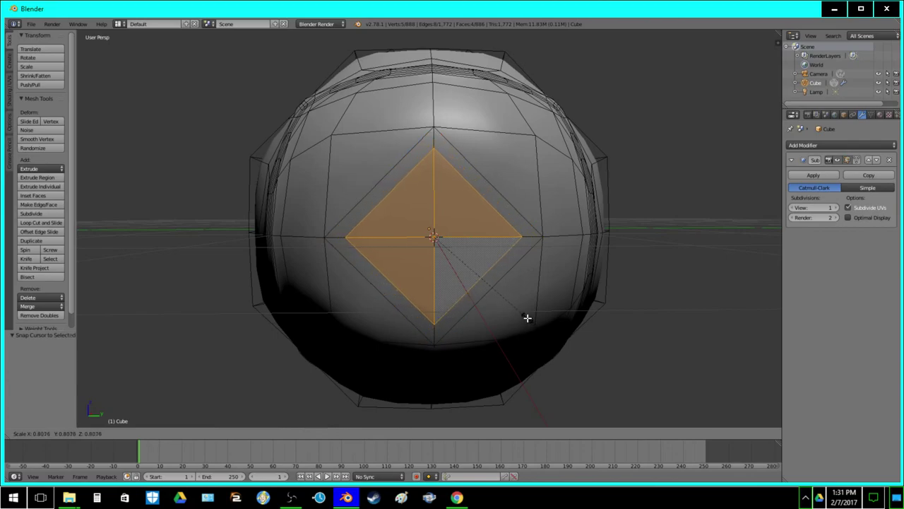
pyautogui.click(531, 323)
# Extrude the diamond faces about 0.027 inward, then extrude them once more for the recess floor
pyautogui.moveTo(541, 298); pyautogui.dragTo(531, 300, button='middle')
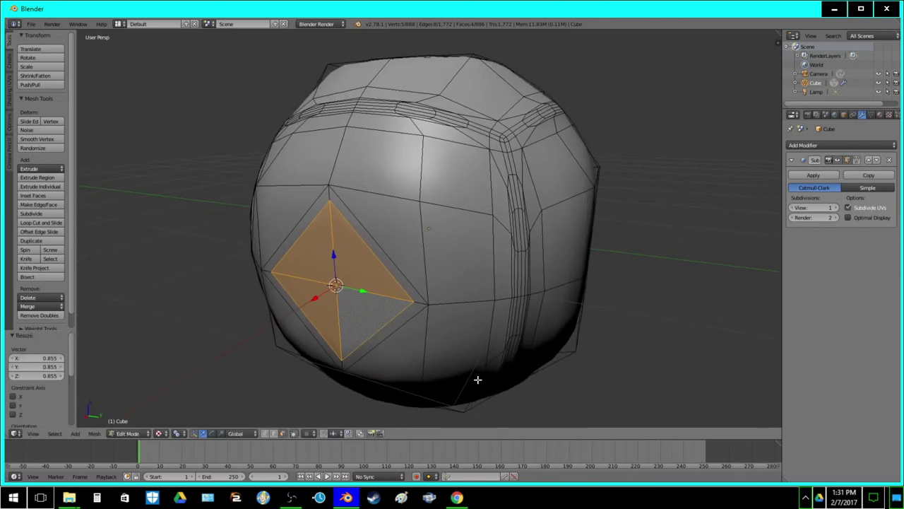
pyautogui.press('e')
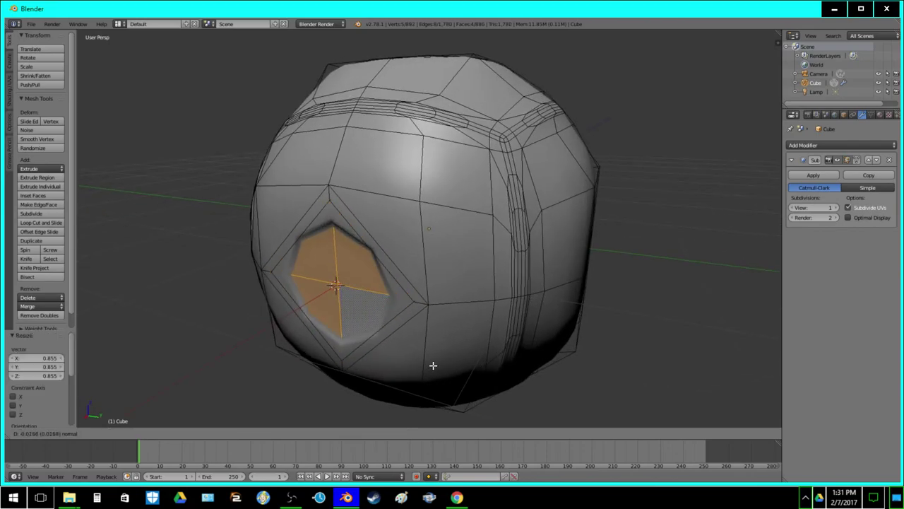
pyautogui.click(434, 366)
pyautogui.press('e')
pyautogui.click(434, 365)
pyautogui.moveTo(359, 312); pyautogui.dragTo(414, 288, button='middle')
pyautogui.press('Tab')
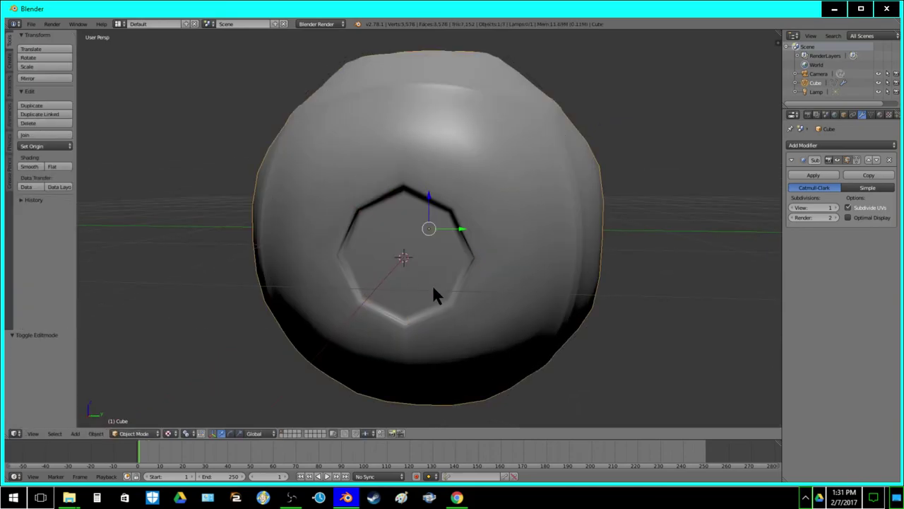
# Try to subdivide the four faces of the side recess floor
pyautogui.press('Tab')
pyautogui.press('z')
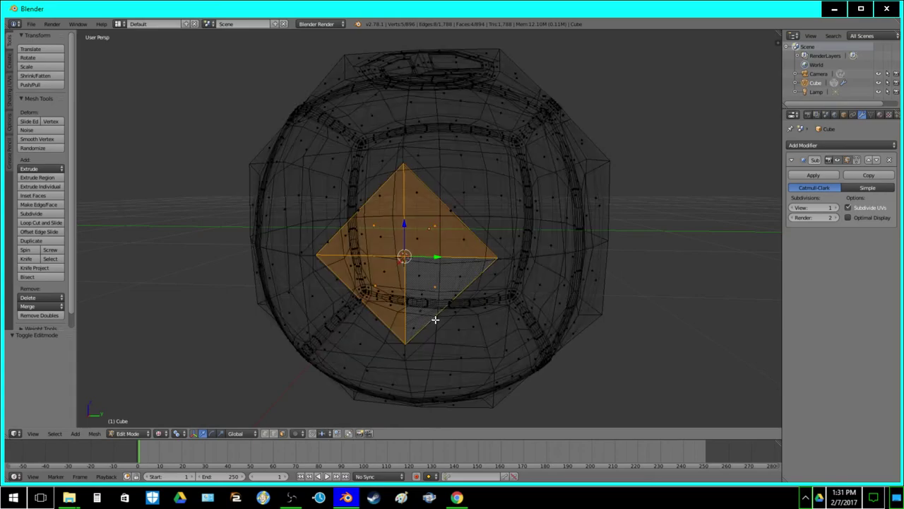
pyautogui.press('z')
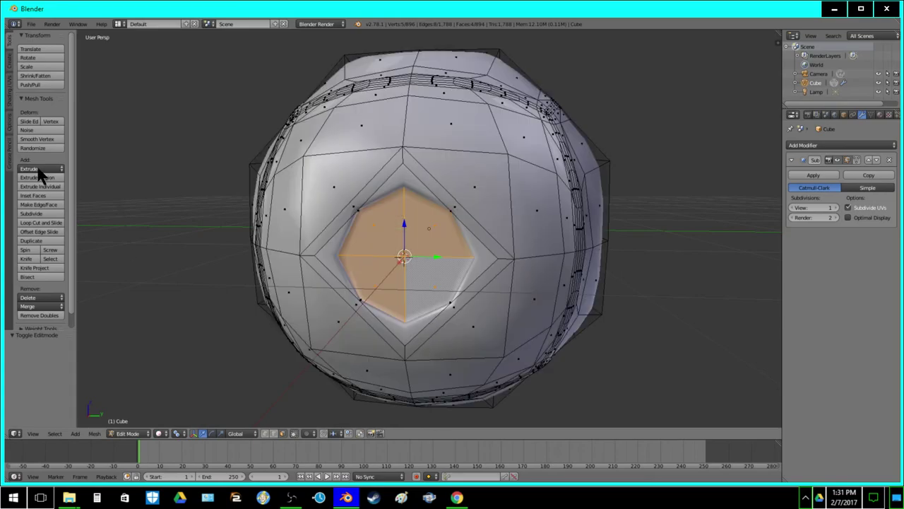
pyautogui.click(32, 213)
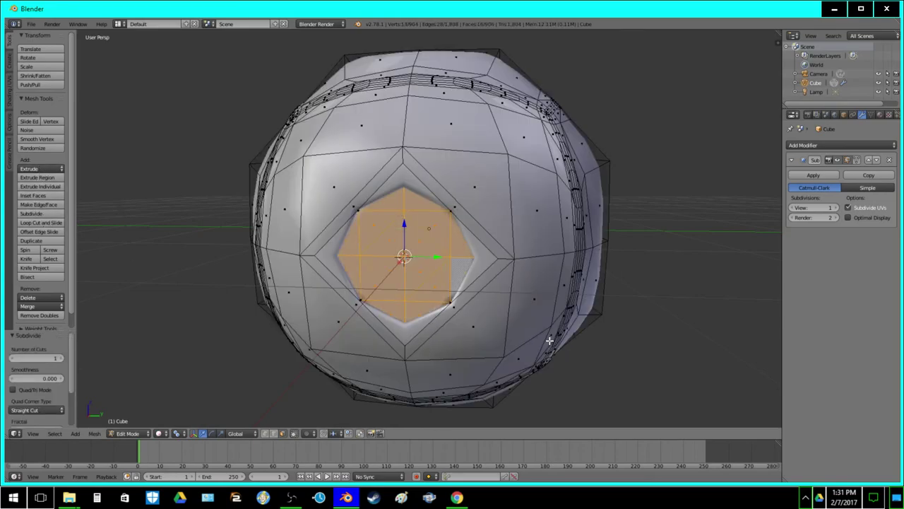
pyautogui.hotkey('ctrl', 'z')
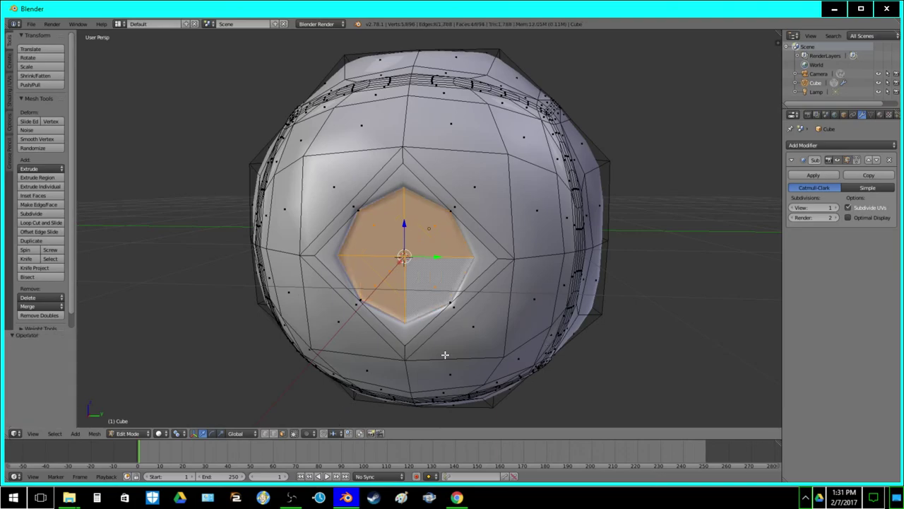
# Deselect the recess floor's centre vertex in wireframe and subdivide only the four outline edges with one cut
pyautogui.press('z')
pyautogui.click(269, 431)
pyautogui.press('c')
pyautogui.middleClick(410, 256)
pyautogui.rightClick(410, 257)
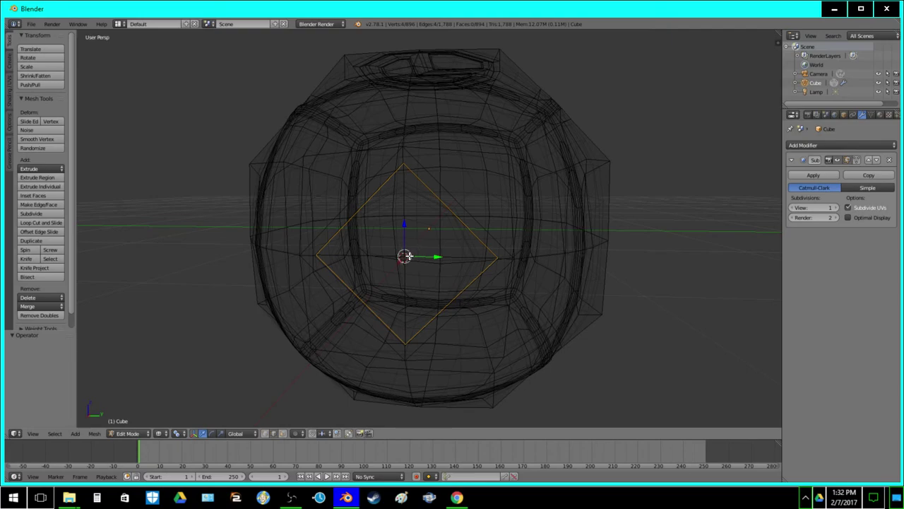
pyautogui.click(35, 214)
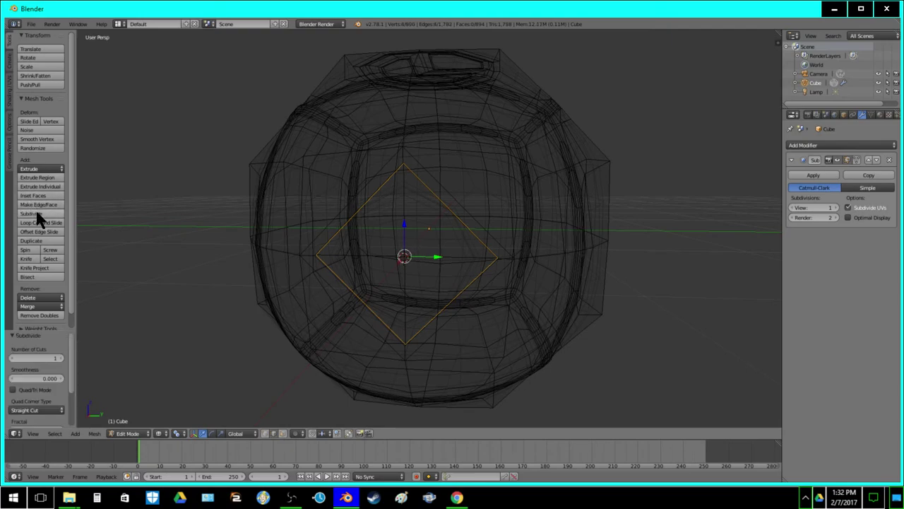
pyautogui.press('z')
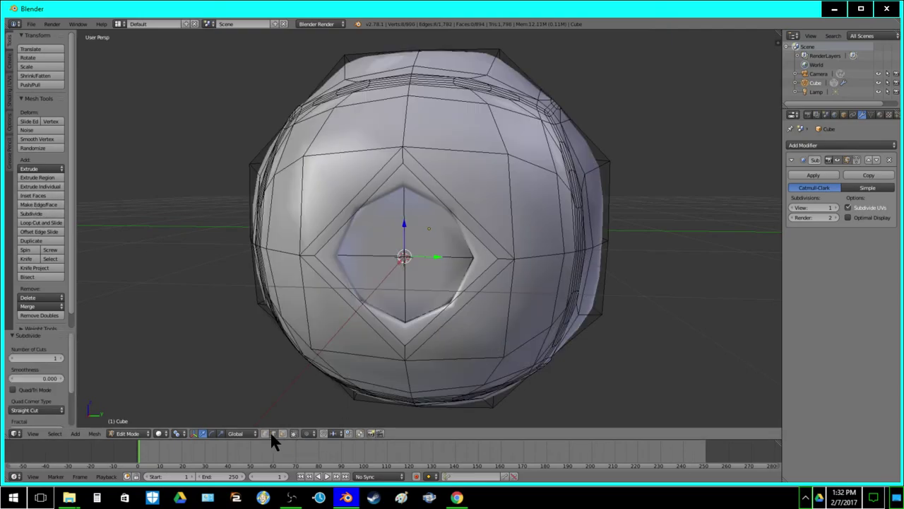
pyautogui.press('z')
# Snap the 3D cursor to the recess floor outline, round it with To Sphere at factor 1, and scale it down slightly
pyautogui.hotkey('shift', 's')
pyautogui.click(513, 275)
pyautogui.hotkey('shift', 'alt', 's')
pyautogui.click(515, 272)
pyautogui.press('s')
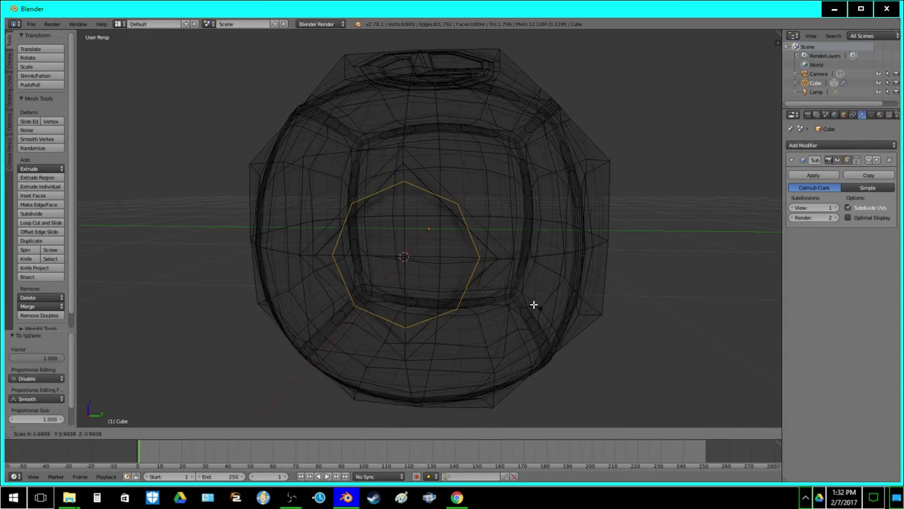
pyautogui.click(513, 292)
# Return to solid view and scale the octagonal recess floor outline to about 0.964
pyautogui.press('Tab')
pyautogui.press('z')
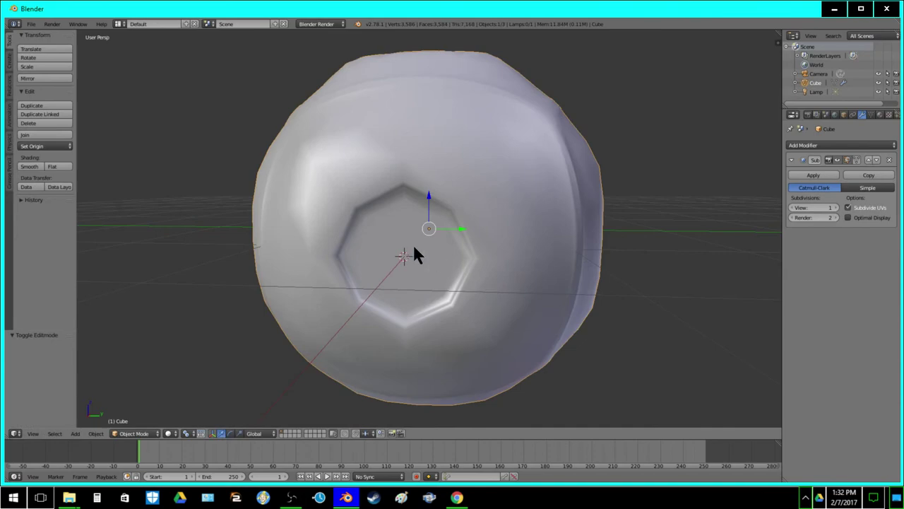
pyautogui.press('Tab')
pyautogui.press('s')
pyautogui.click(501, 330)
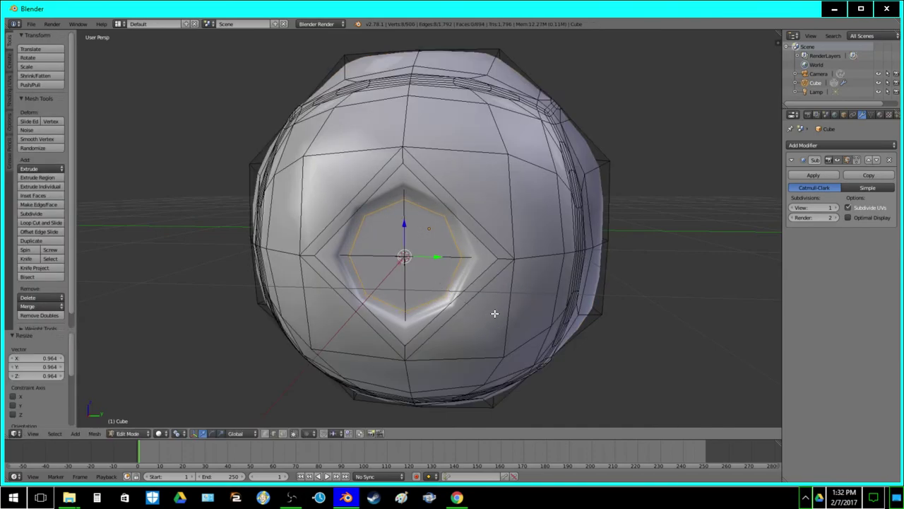
pyautogui.press('e')
pyautogui.press('x')
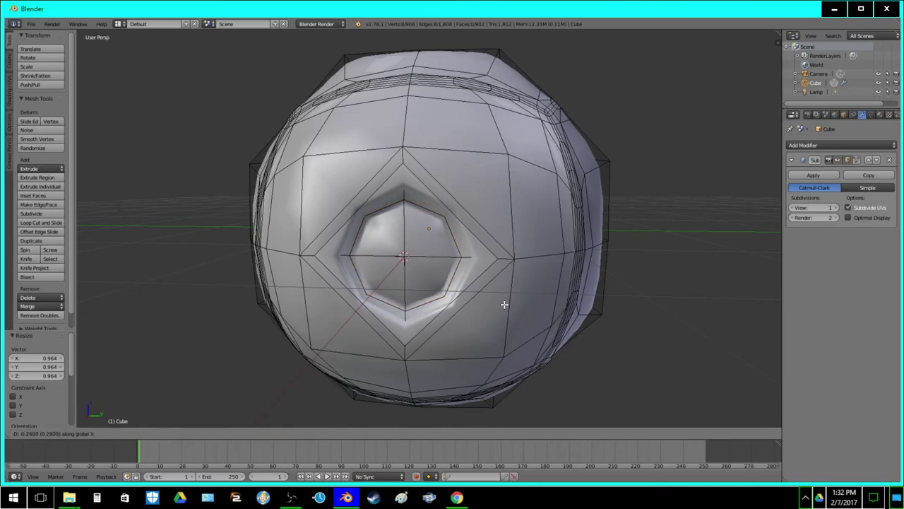
pyautogui.press('Escape')
pyautogui.hotkey('ctrl', 'z')
# Select the four octagonal recess floor faces, extrude them about 0.023 inward, and subdivide them with one cut
pyautogui.click(284, 431)
pyautogui.rightClick(425, 289)
pyautogui.keyDown('shift'); pyautogui.rightClick(385, 282); pyautogui.keyUp('shift')
pyautogui.keyDown('shift'); pyautogui.rightClick(384, 237); pyautogui.keyUp('shift')
pyautogui.keyDown('shift'); pyautogui.rightClick(432, 239); pyautogui.keyUp('shift')
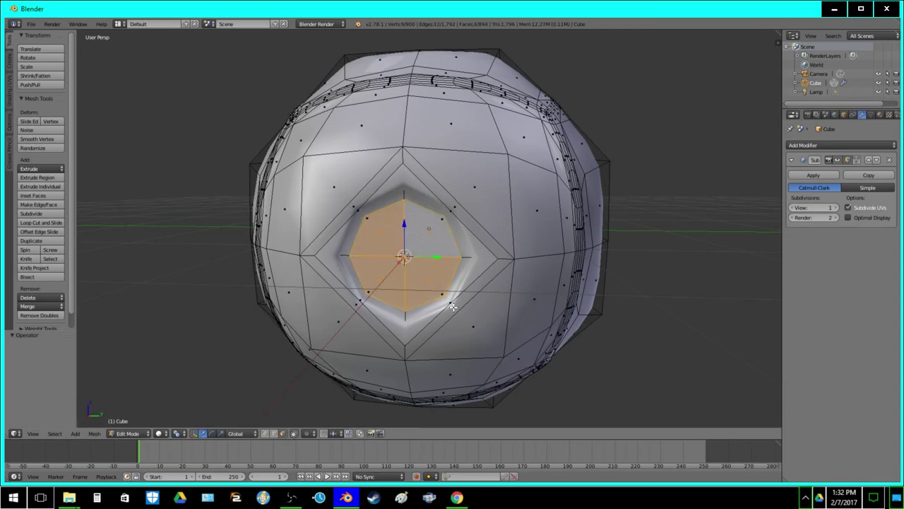
pyautogui.press('e')
pyautogui.click(453, 306)
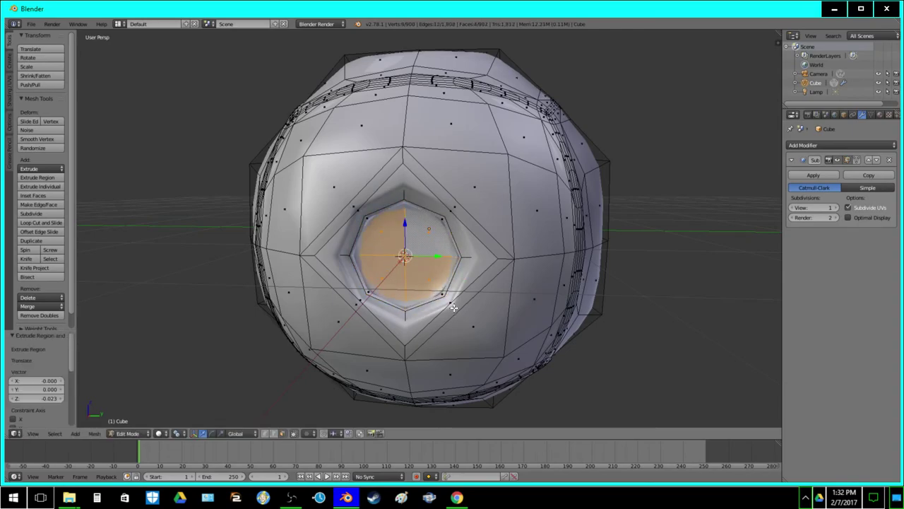
pyautogui.click(32, 213)
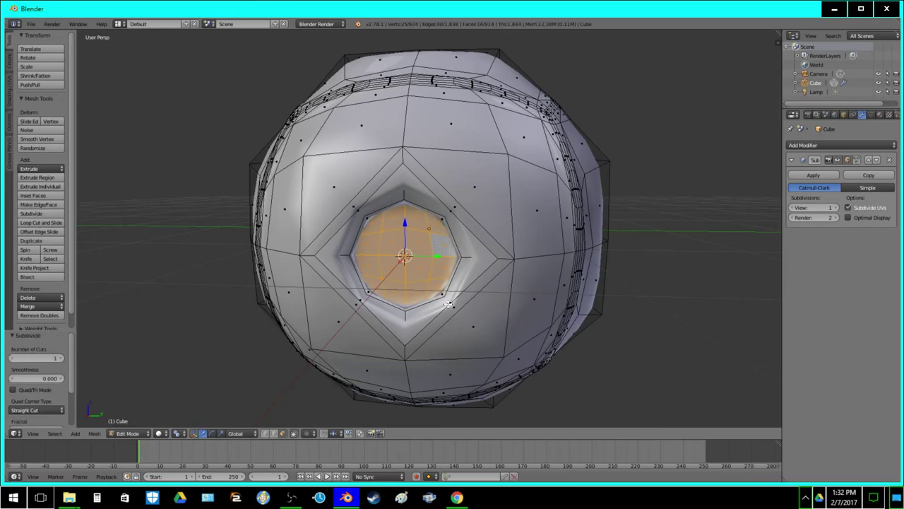
# Undo the recess floor subdivision and subdivide only the floor's outline edges with one cut, excluding the centre vertex
pyautogui.hotkey('ctrl', 'z')
pyautogui.click(274, 432)
pyautogui.press('z')
pyautogui.press('c')
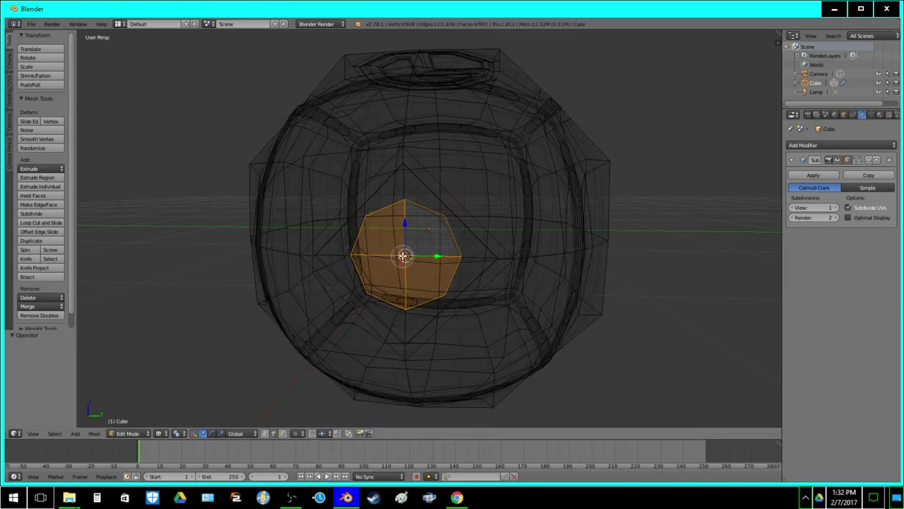
pyautogui.middleClick(404, 256)
pyautogui.click(47, 215)
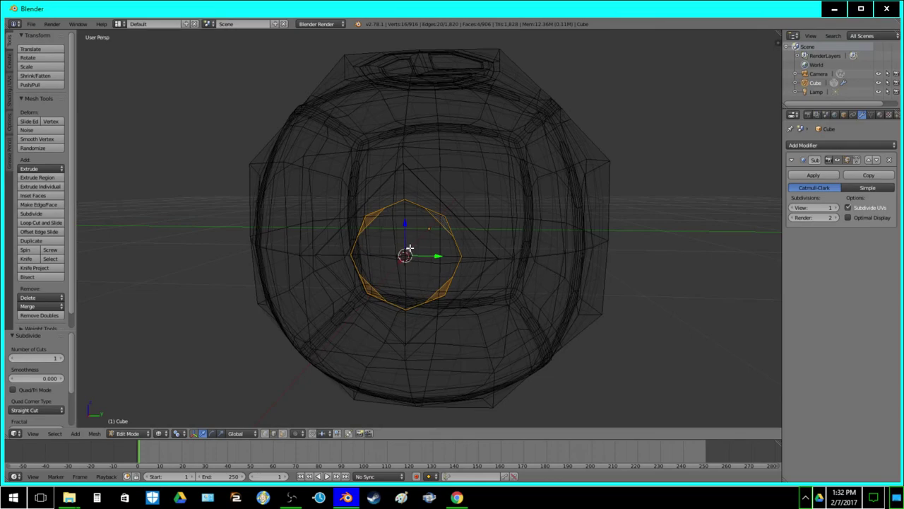
# Deselect the four diagonal corner vertices of the recess floor outline in wireframe, keeping only the inner loop selected
pyautogui.keyDown('shift'); pyautogui.rightClick(360, 213); pyautogui.keyUp('shift')
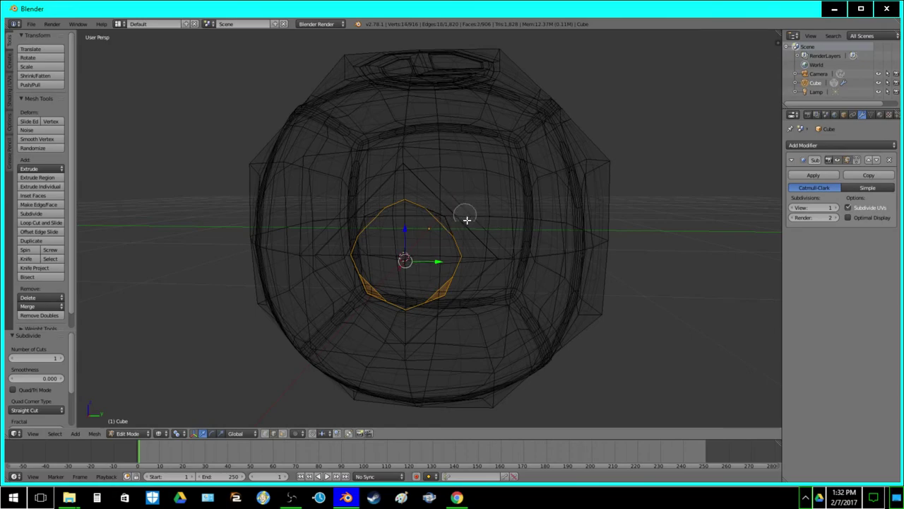
pyautogui.keyDown('shift'); pyautogui.rightClick(468, 259); pyautogui.keyUp('shift')
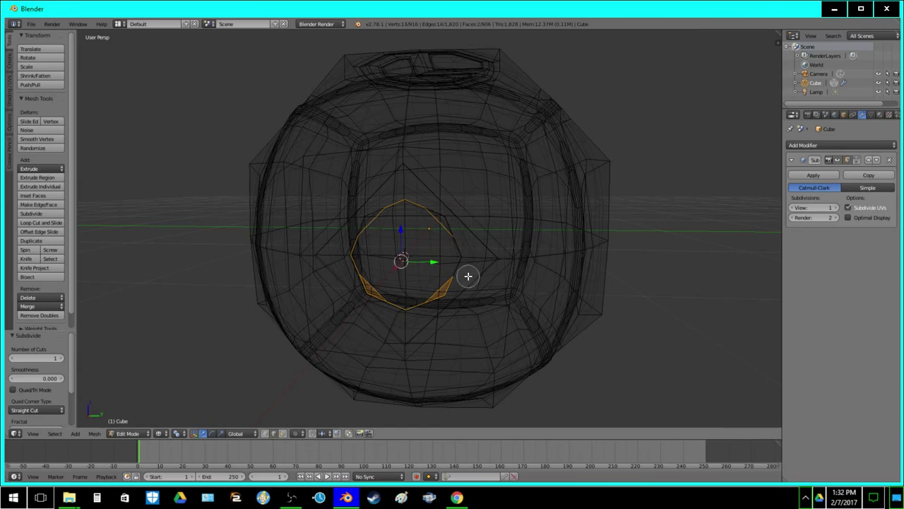
pyautogui.keyDown('shift'); pyautogui.rightClick(462, 289); pyautogui.keyUp('shift')
pyautogui.press('c')
pyautogui.middleClick(451, 302)
pyautogui.middleClick(360, 296)
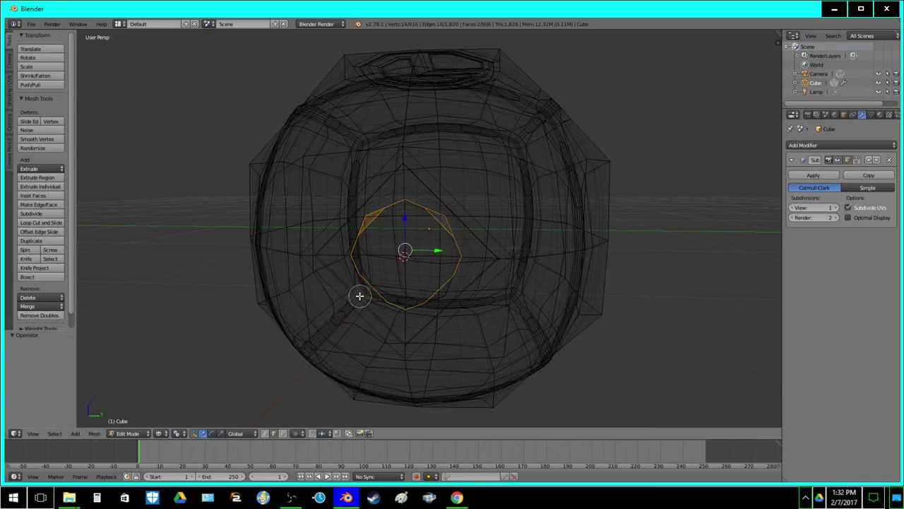
pyautogui.keyDown('shift'); pyautogui.rightClick(358, 207); pyautogui.keyUp('shift')
pyautogui.keyDown('shift'); pyautogui.rightClick(456, 212); pyautogui.keyUp('shift')
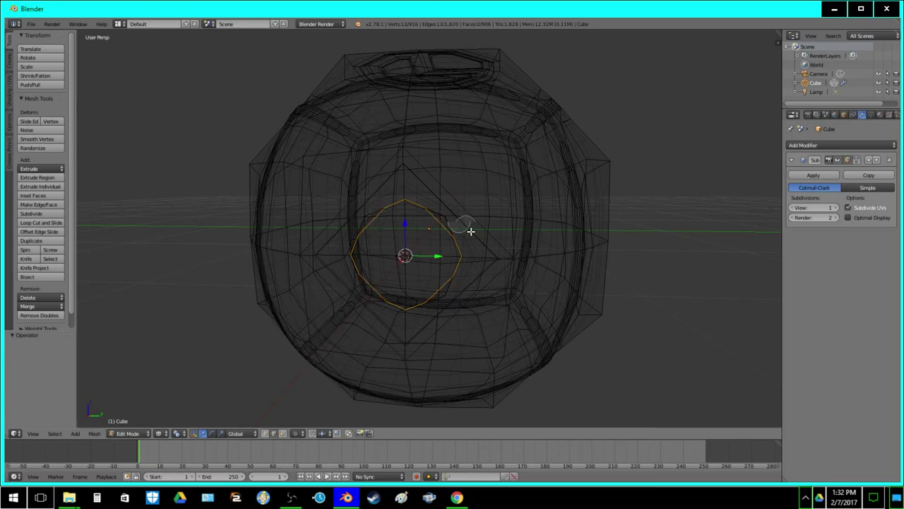
# Return to solid view and scale the selected recess floor loop to about 0.957
pyautogui.press('z')
pyautogui.press('s')
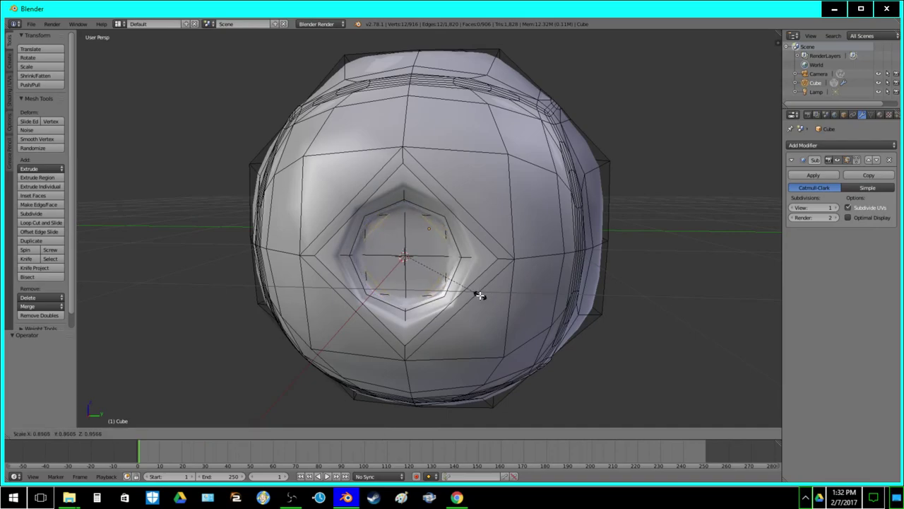
pyautogui.click(476, 293)
# Round the recess floor loop with To Sphere at factor 1 and scale it to about 0.89
pyautogui.hotkey('shift', 'alt', 's')
pyautogui.write('1')
pyautogui.click(477, 293)
pyautogui.press('s')
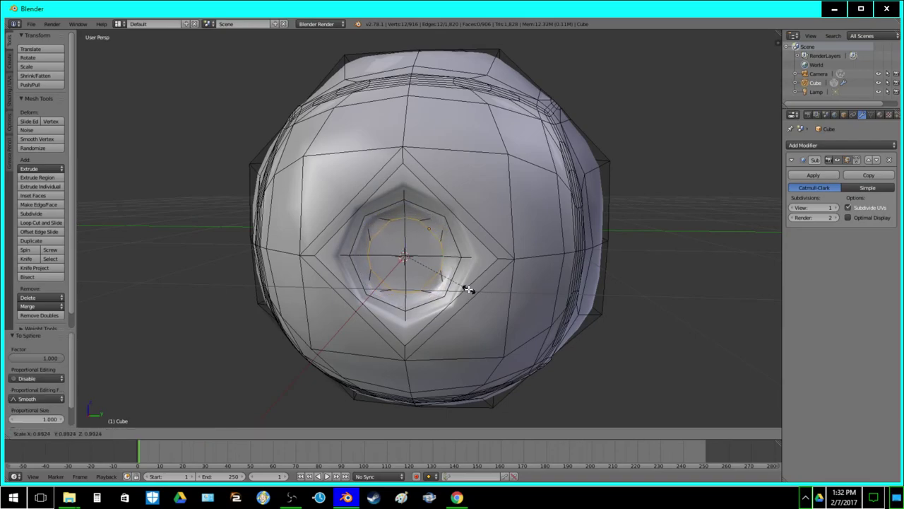
pyautogui.click(469, 289)
# Switch to face selection and select the eight faces inside the rounded recess floor loop
pyautogui.click(282, 432)
pyautogui.press('a')
pyautogui.rightClick(417, 267)
pyautogui.keyDown('shift'); pyautogui.rightClick(390, 269); pyautogui.keyUp('shift')
pyautogui.keyDown('shift'); pyautogui.rightClick(390, 232); pyautogui.keyUp('shift')
pyautogui.keyDown('shift'); pyautogui.rightClick(421, 242); pyautogui.keyUp('shift')
pyautogui.keyDown('shift'); pyautogui.rightClick(433, 226); pyautogui.keyUp('shift')
pyautogui.keyDown('shift'); pyautogui.rightClick(433, 278); pyautogui.keyUp('shift')
pyautogui.keyDown('shift'); pyautogui.rightClick(381, 279); pyautogui.keyUp('shift')
pyautogui.keyDown('shift'); pyautogui.rightClick(376, 234); pyautogui.keyUp('shift')
# Extrude the eight recess floor faces slightly outward and scale them to about 0.92
pyautogui.moveTo(397, 253); pyautogui.dragTo(360, 262, button='middle')
pyautogui.press('e')
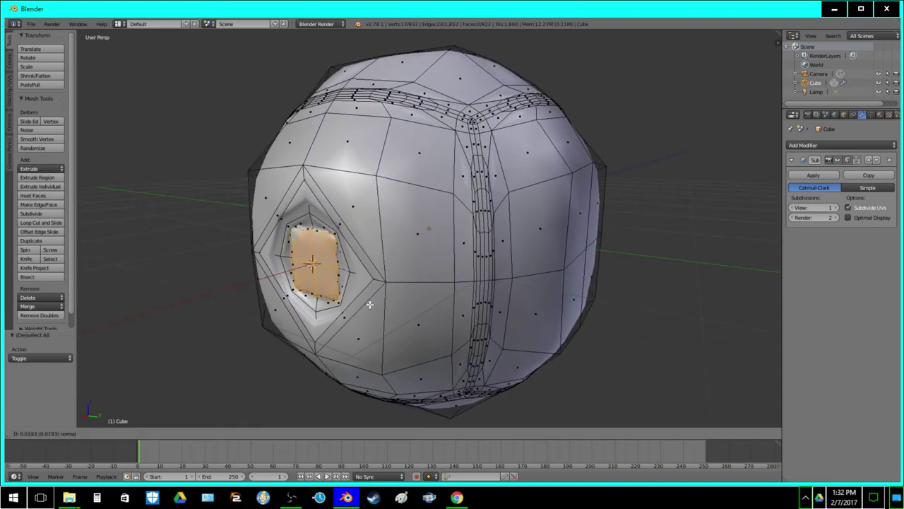
pyautogui.click(368, 305)
pyautogui.press('s')
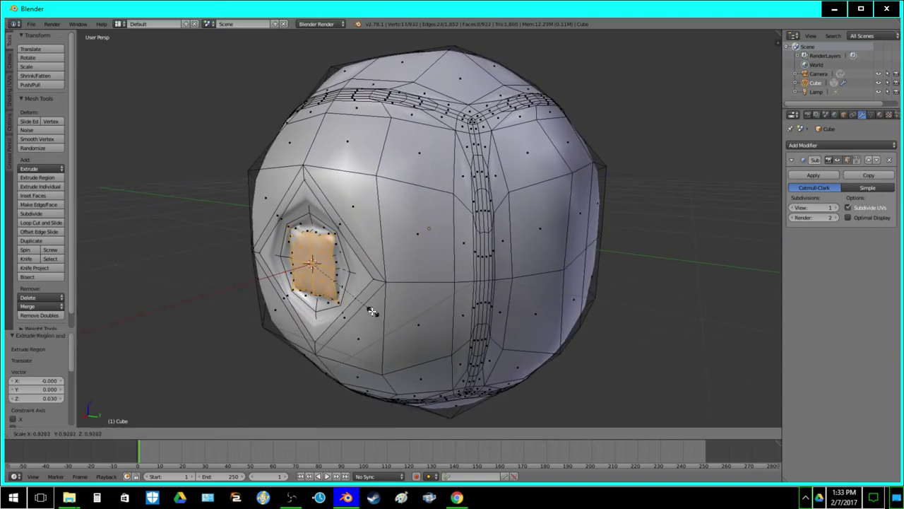
pyautogui.click(368, 308)
# Select only the ring of side faces around the raised recess floor
pyautogui.press('a')
pyautogui.keyDown('alt'); pyautogui.rightClick(330, 236); pyautogui.keyUp('alt')
pyautogui.press('e')
pyautogui.click(336, 240)
pyautogui.hotkey('ctrl', 'z')
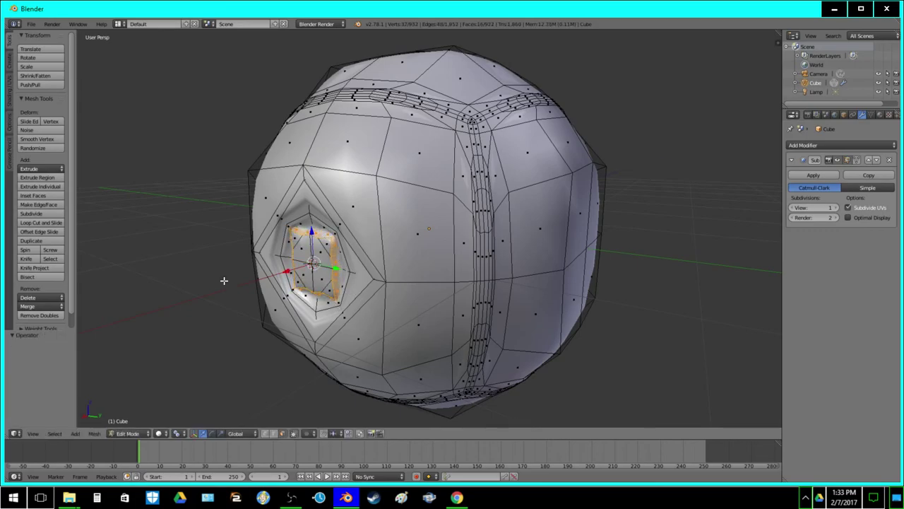
# Inset the selected face ring about 0.0127 and scale it to 1.02 around the snapped 3D cursor, excluding the X axis
pyautogui.click(31, 195)
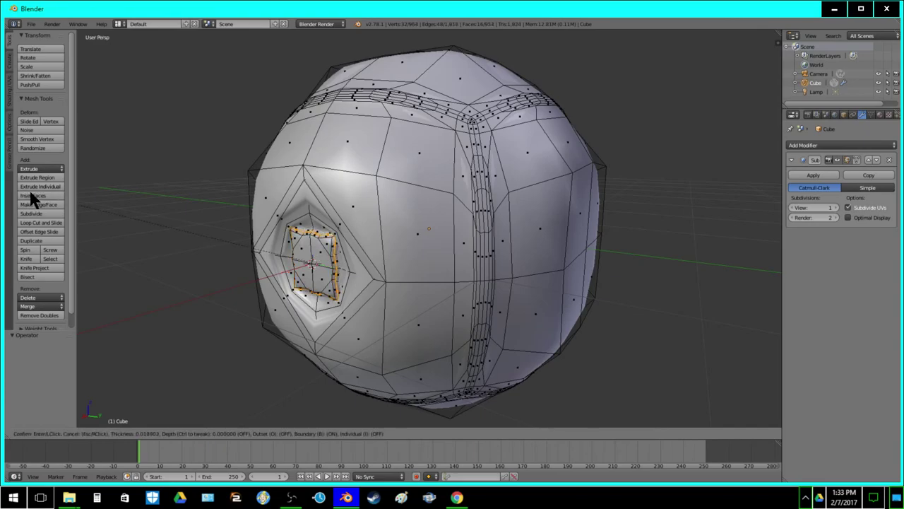
pyautogui.click(30, 192)
pyautogui.hotkey('shift', 's')
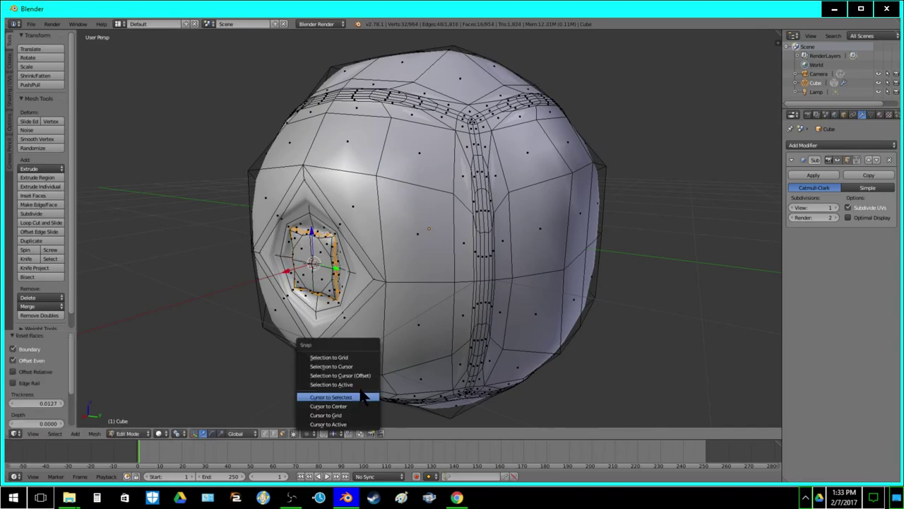
pyautogui.click(362, 397)
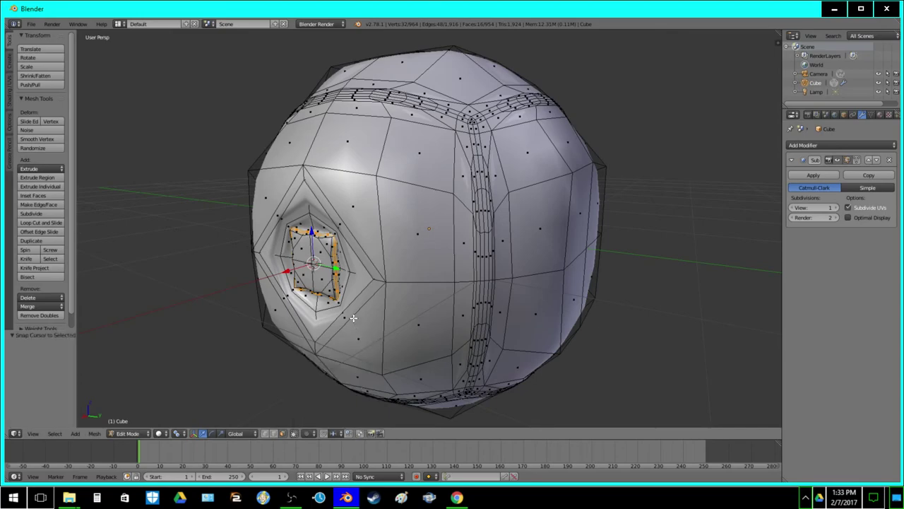
pyautogui.press('s')
pyautogui.hotkey('shift', 'x')
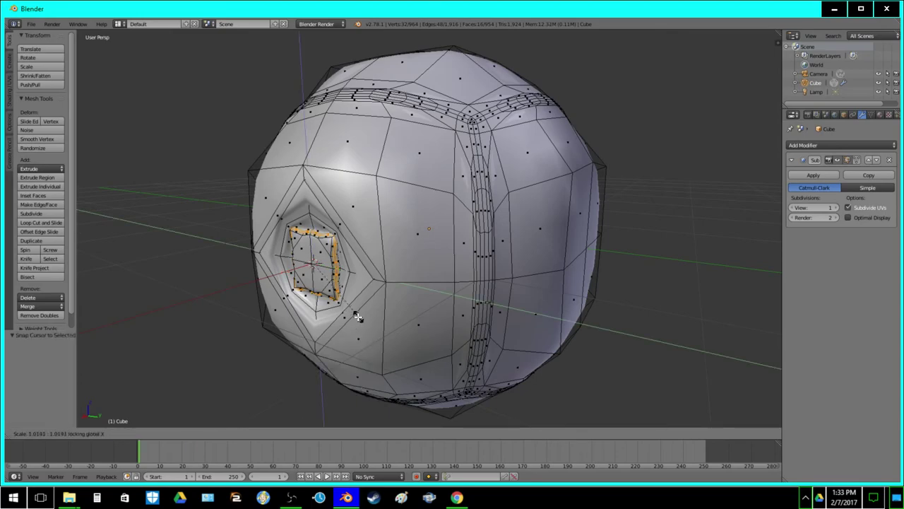
pyautogui.click(357, 317)
# Select an edge loop on the inset ring in edge mode and round it with To Sphere at factor 1
pyautogui.scroll(3, 357, 317)
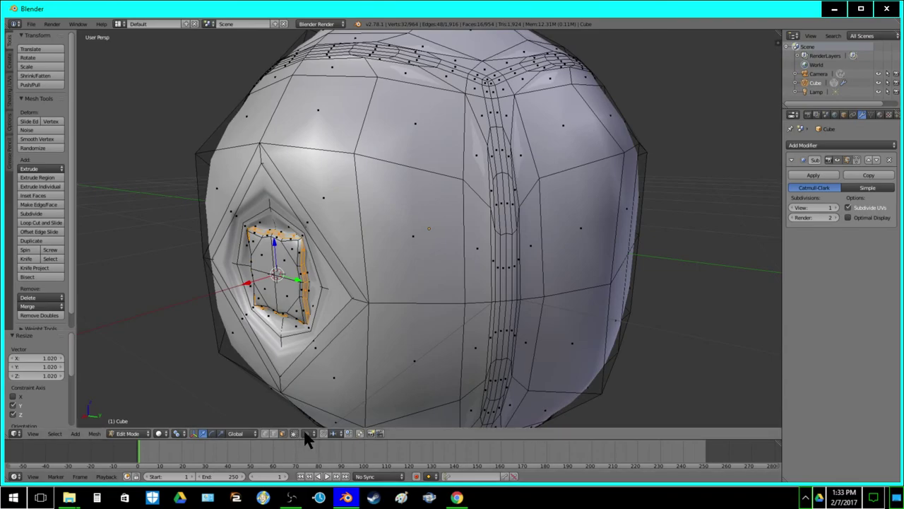
pyautogui.click(273, 433)
pyautogui.press('a')
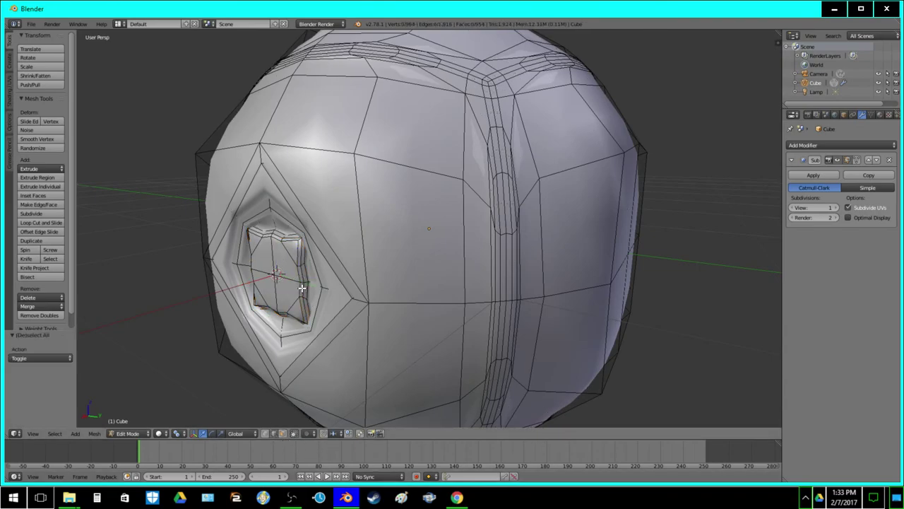
pyautogui.keyDown('alt'); pyautogui.rightClick(304, 284); pyautogui.keyUp('alt')
pyautogui.hotkey('shift', 's')
pyautogui.click(303, 285)
pyautogui.hotkey('shift', 'alt', 's')
pyautogui.press('1')
pyautogui.press('Return')
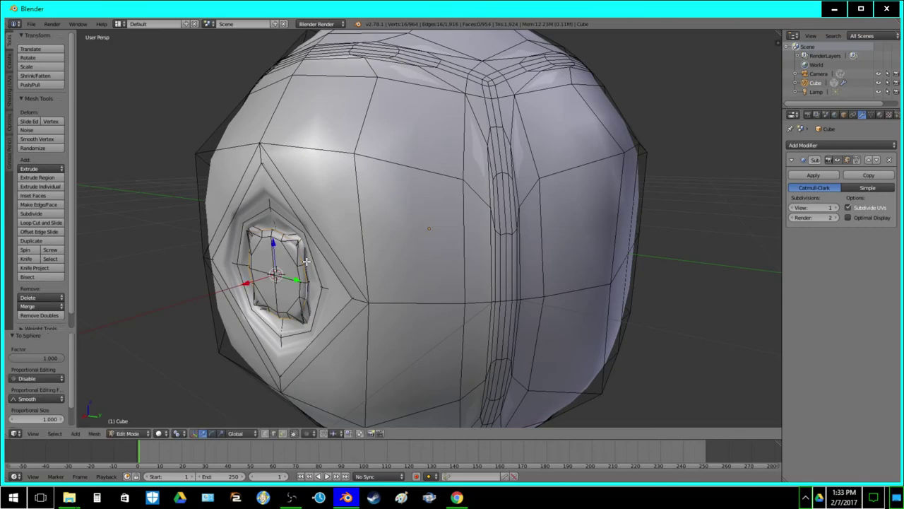
# Clear the selection and select the jagged outer edge loop of the inset ring in wireframe
pyautogui.press('a')
pyautogui.keyDown('alt'); pyautogui.rightClick(307, 269); pyautogui.keyUp('alt')
pyautogui.press('a')
pyautogui.press('z')
pyautogui.keyDown('alt'); pyautogui.rightClick(309, 277); pyautogui.keyUp('alt')
pyautogui.scroll(4, 310, 274)
pyautogui.scroll(-1, 310, 276)
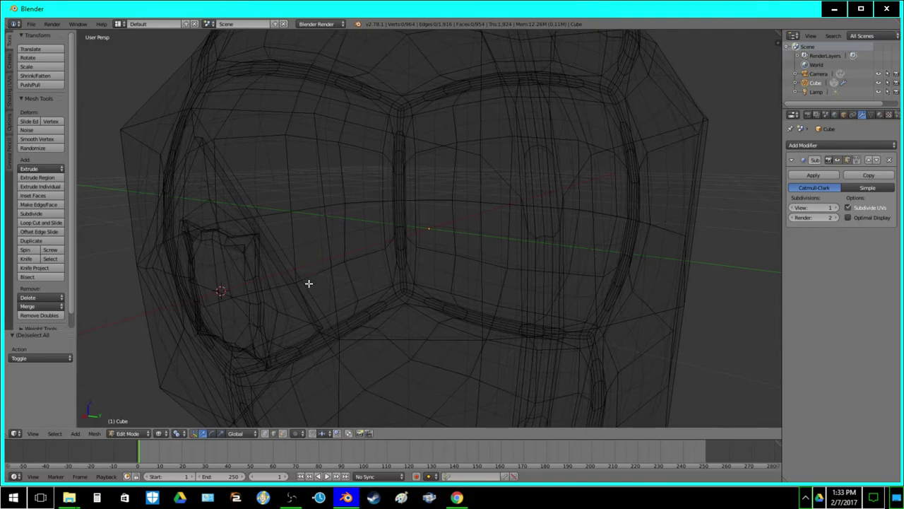
pyautogui.press('z')
pyautogui.press('z')
pyautogui.keyDown('alt'); pyautogui.rightClick(259, 294); pyautogui.keyUp('alt')
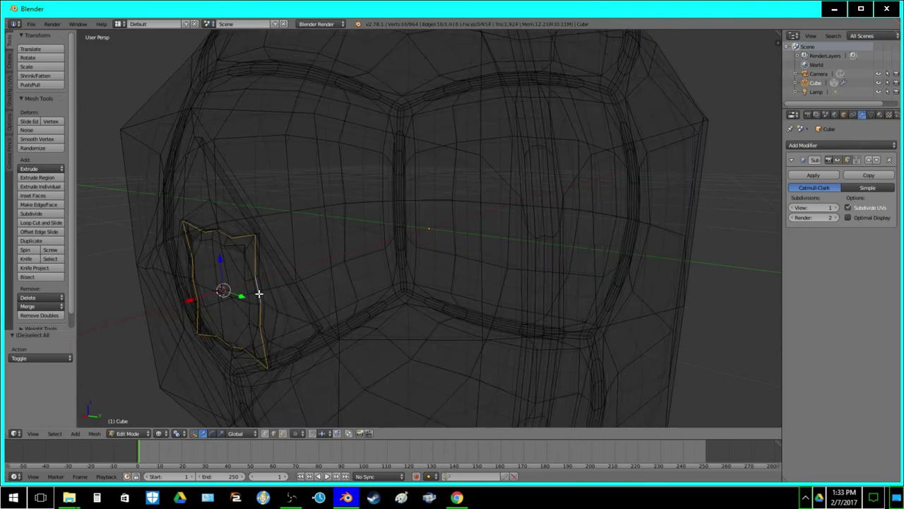
# Snap the 3D cursor to the outer edge loop and round it with To Sphere at factor 1
pyautogui.press('z')
pyautogui.hotkey('shift', 's')
pyautogui.click(269, 301)
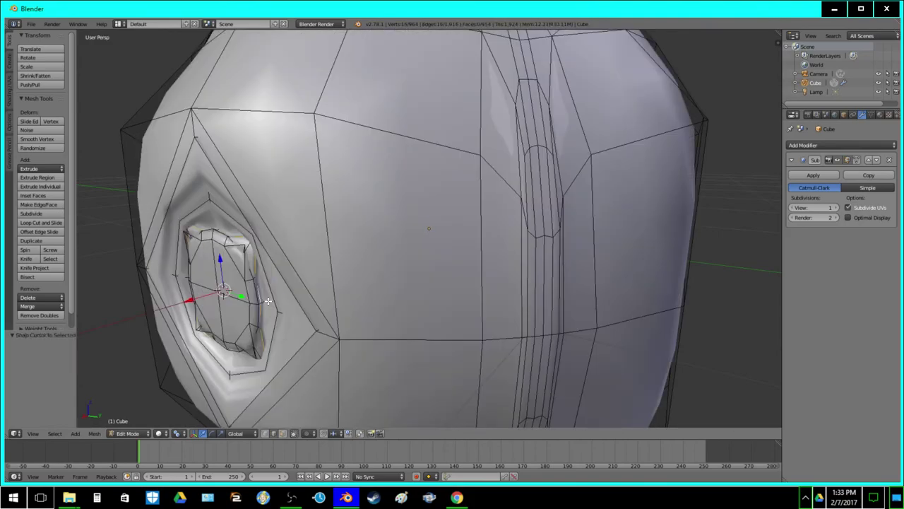
pyautogui.hotkey('shift', 'alt', 's')
pyautogui.press('1')
pyautogui.press('Return')
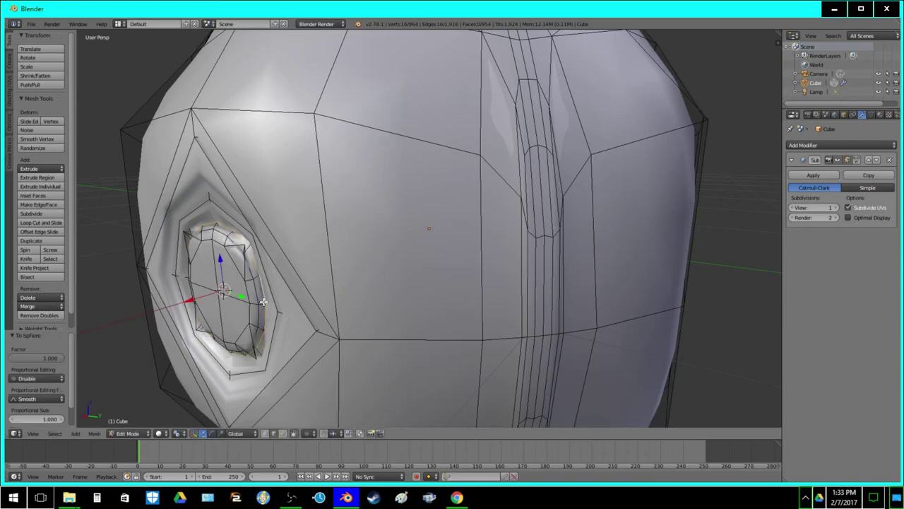
# Try to select the remaining jagged edge loop with protruding corners around the raised recess floor
pyautogui.press('z')
pyautogui.moveTo(264, 344); pyautogui.dragTo(272, 342, button='middle')
pyautogui.press('a')
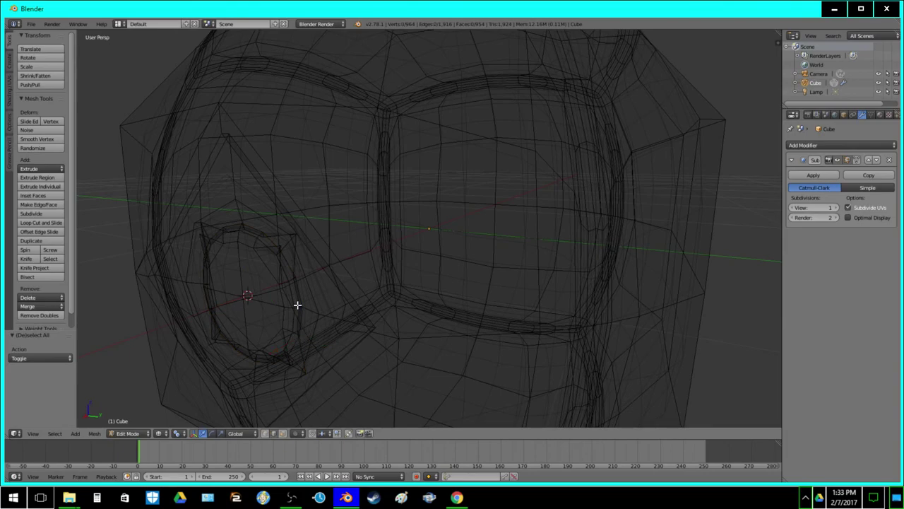
pyautogui.press('z')
pyautogui.rightClick(280, 260)
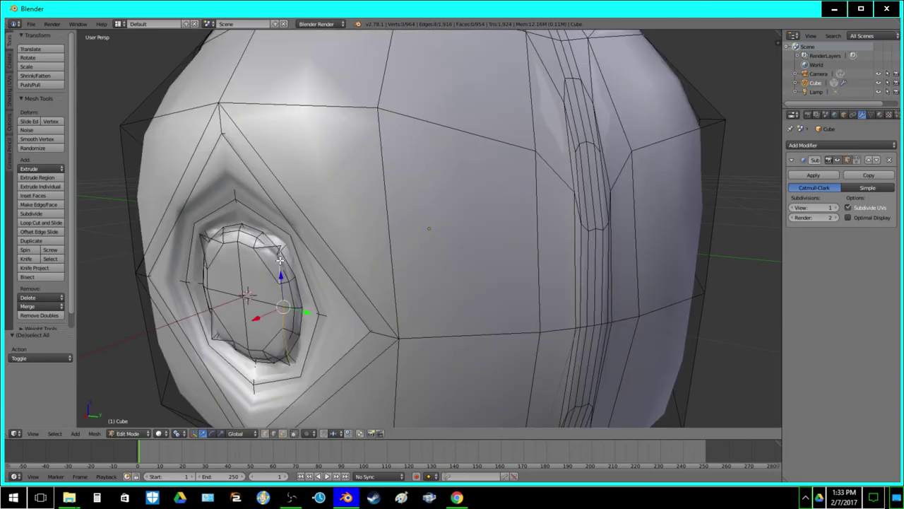
pyautogui.keyDown('shift'); pyautogui.rightClick(204, 251); pyautogui.keyUp('shift')
pyautogui.keyDown('shift'); pyautogui.rightClick(228, 239); pyautogui.keyUp('shift')
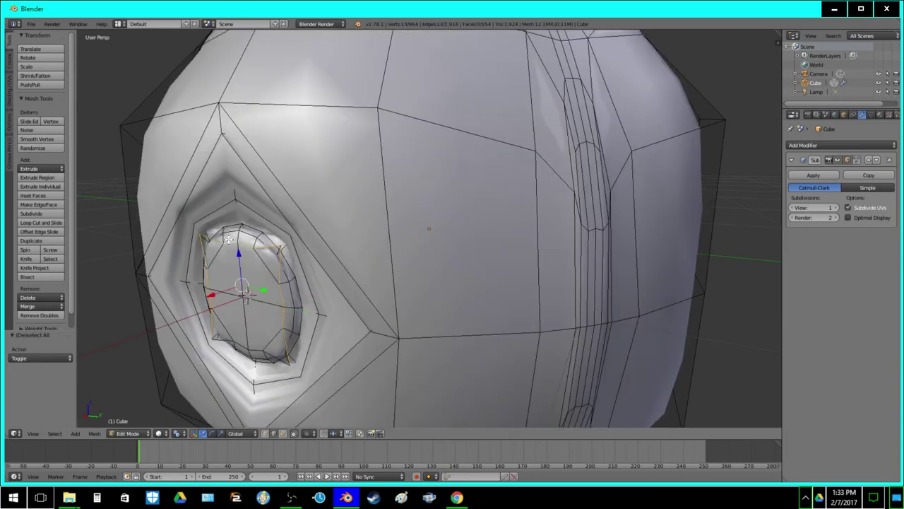
pyautogui.keyDown('shift'); pyautogui.rightClick(239, 343); pyautogui.keyUp('shift')
pyautogui.press('Tab')
pyautogui.moveTo(229, 297); pyautogui.dragTo(254, 272, button='middle')
pyautogui.press('Tab')
pyautogui.press('z')
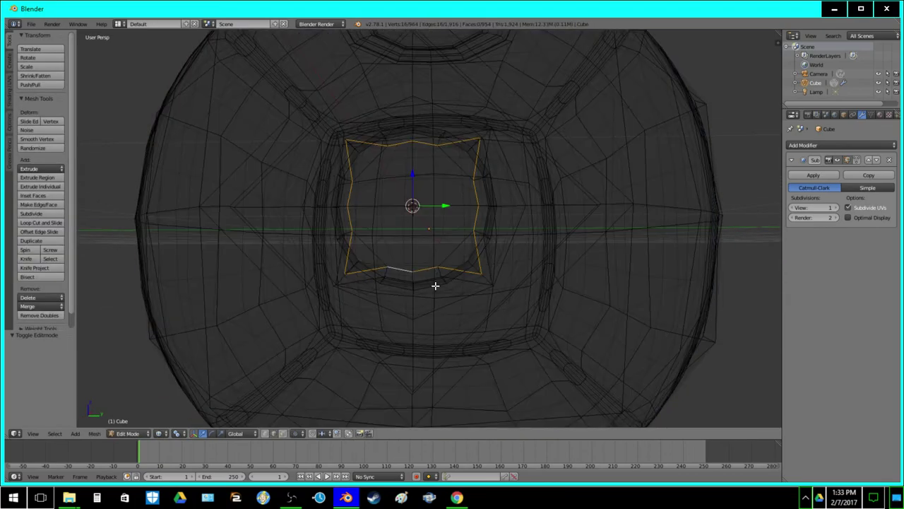
pyautogui.press('a')
pyautogui.keyDown('alt'); pyautogui.rightClick(437, 285); pyautogui.keyUp('alt')
pyautogui.keyDown('alt'); pyautogui.rightClick(428, 294); pyautogui.keyUp('alt')
pyautogui.press('a')
pyautogui.keyDown('alt'); pyautogui.rightClick(376, 288); pyautogui.keyUp('alt')
pyautogui.press('a')
pyautogui.moveTo(373, 294); pyautogui.dragTo(360, 293, button='middle')
pyautogui.keyDown('alt'); pyautogui.rightClick(311, 301); pyautogui.keyUp('alt')
pyautogui.press('KP_4')
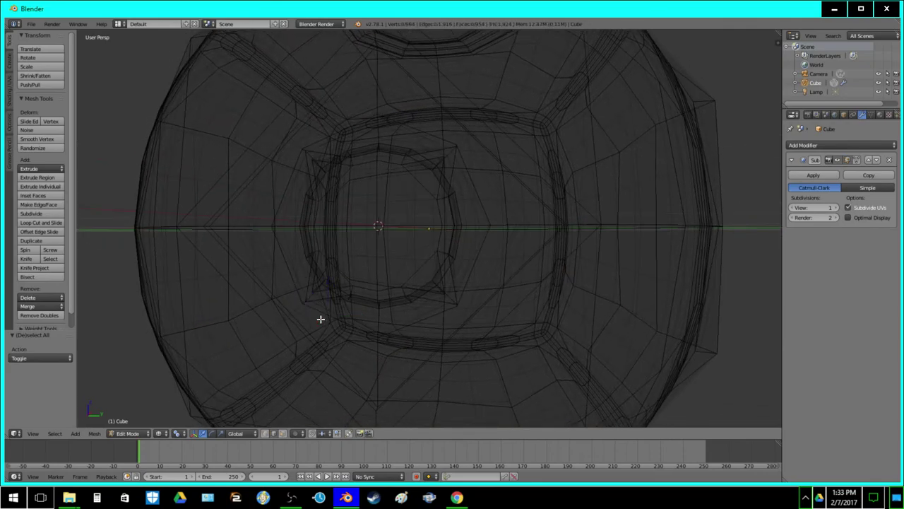
# Select all edges of the octagonal outline surrounding the raised recess floor
pyautogui.press('z')
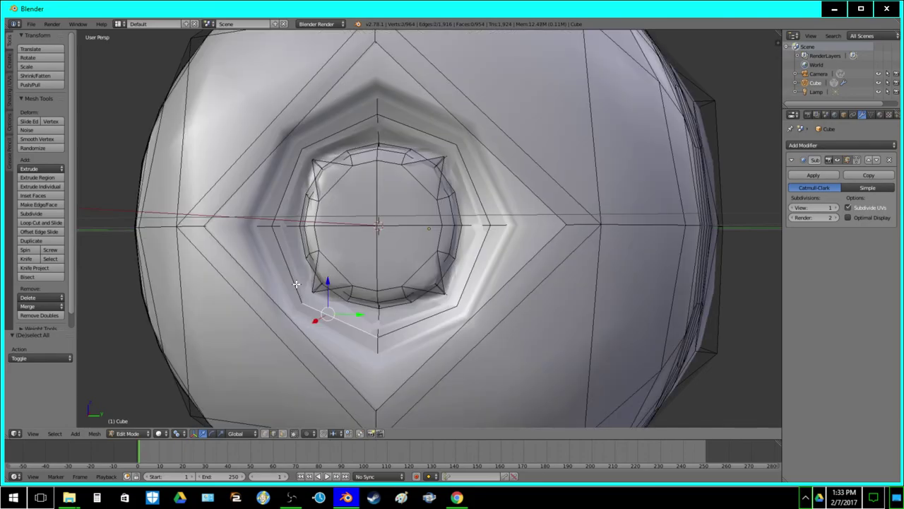
pyautogui.keyDown('shift'); pyautogui.rightClick(296, 281); pyautogui.keyUp('shift')
pyautogui.press('z')
pyautogui.keyDown('shift'); pyautogui.rightClick(290, 179); pyautogui.keyUp('shift')
pyautogui.keyDown('ctrl'); pyautogui.rightClick(326, 137); pyautogui.keyUp('ctrl')
pyautogui.keyDown('ctrl'); pyautogui.rightClick(415, 126); pyautogui.keyUp('ctrl')
pyautogui.keyDown('alt'); pyautogui.keyDown('shift'); pyautogui.rightClick(478, 169); pyautogui.keyUp('shift'); pyautogui.keyUp('alt')
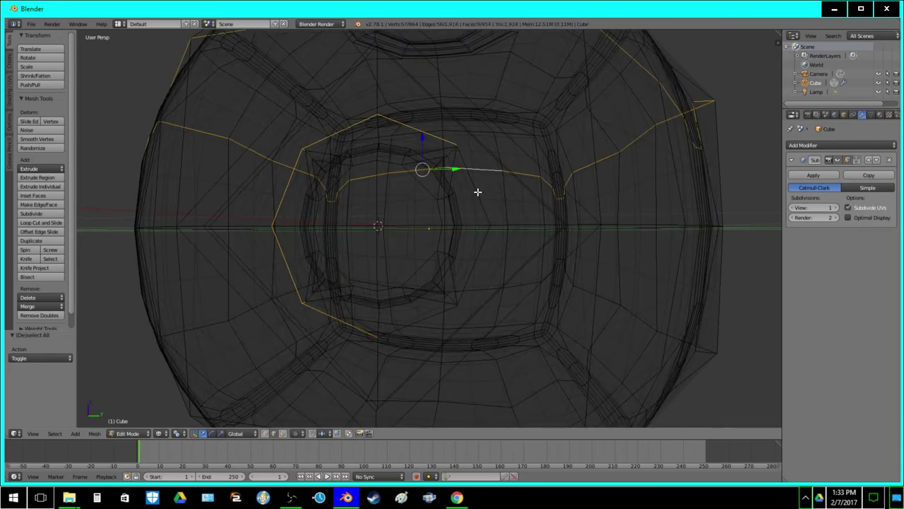
pyautogui.hotkey('ctrl', 'z')
pyautogui.keyDown('alt'); pyautogui.keyDown('shift'); pyautogui.rightClick(478, 193); pyautogui.keyUp('shift'); pyautogui.keyUp('alt')
pyautogui.keyDown('alt'); pyautogui.keyDown('shift'); pyautogui.rightClick(477, 256); pyautogui.keyUp('shift'); pyautogui.keyUp('alt')
pyautogui.keyDown('ctrl'); pyautogui.rightClick(432, 315); pyautogui.keyUp('ctrl')
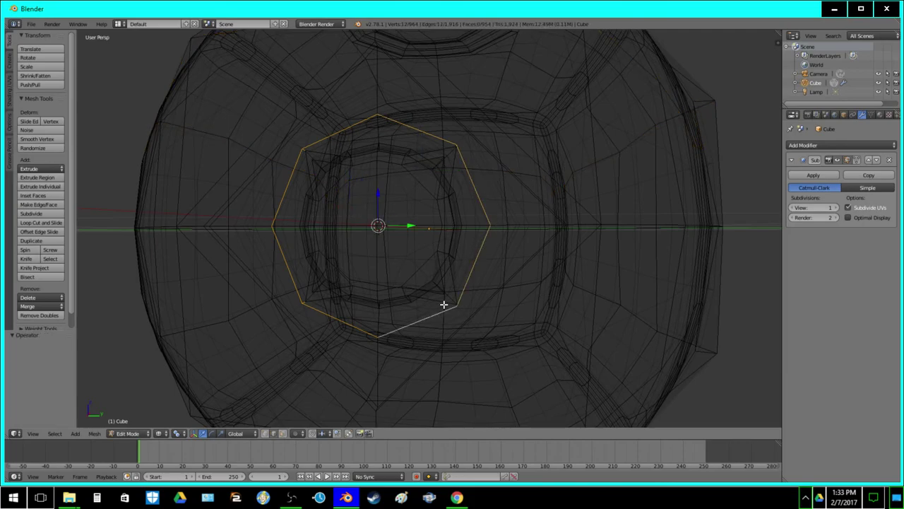
# Grow the selection and deselect the outer diamond and octagon geometry, keeping the inner rim with its four corner face groups
pyautogui.press('ctrl+KP_Add')
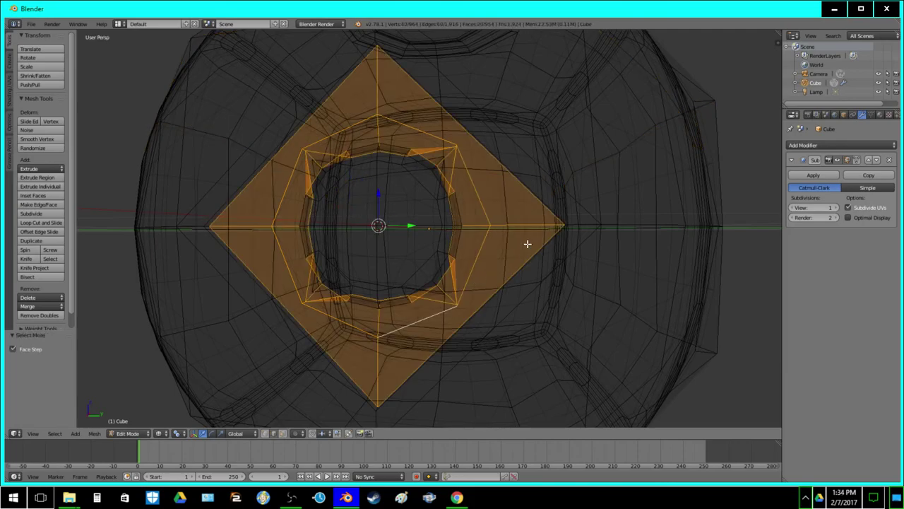
pyautogui.moveTo(516, 254); pyautogui.dragTo(509, 252, button='middle')
pyautogui.press('z')
pyautogui.press('z')
pyautogui.moveTo(366, 375)
pyautogui.mouseDown(button='middle')
pyautogui.moveTo(355, 395)
pyautogui.moveTo(369, 330)
pyautogui.mouseUp(button='middle')
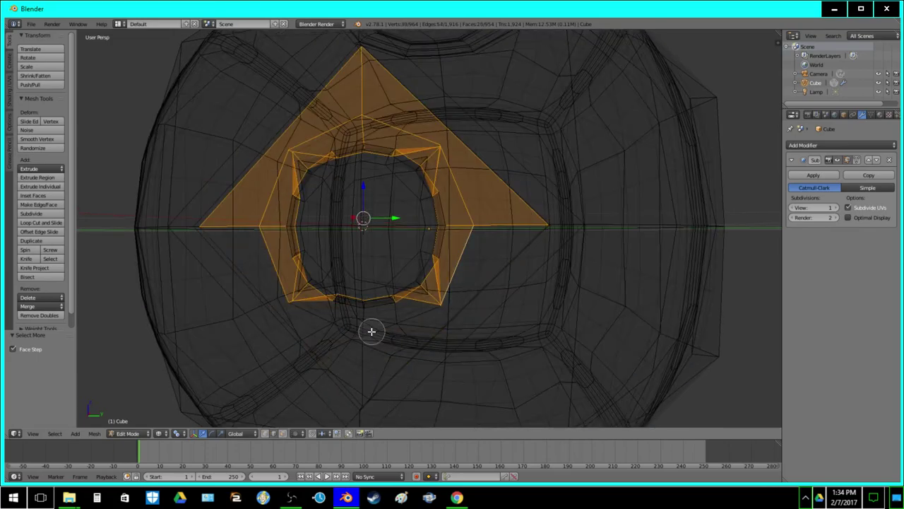
pyautogui.moveTo(243, 238)
pyautogui.mouseDown(button='middle')
pyautogui.moveTo(254, 109)
pyautogui.moveTo(333, 55)
pyautogui.moveTo(359, 102)
pyautogui.moveTo(375, 87)
pyautogui.moveTo(452, 106)
pyautogui.moveTo(485, 232)
pyautogui.moveTo(475, 225)
pyautogui.mouseUp(button='middle')
pyautogui.rightClick(497, 222)
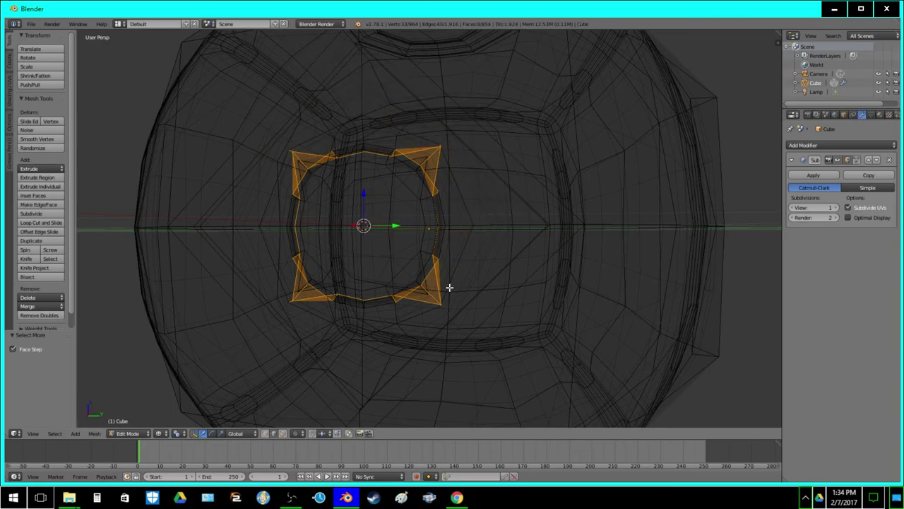
# Return to solid view and apply Smooth Vertex twice to the selected rim and corner faces
pyautogui.press('z')
pyautogui.press('z')
pyautogui.press('z')
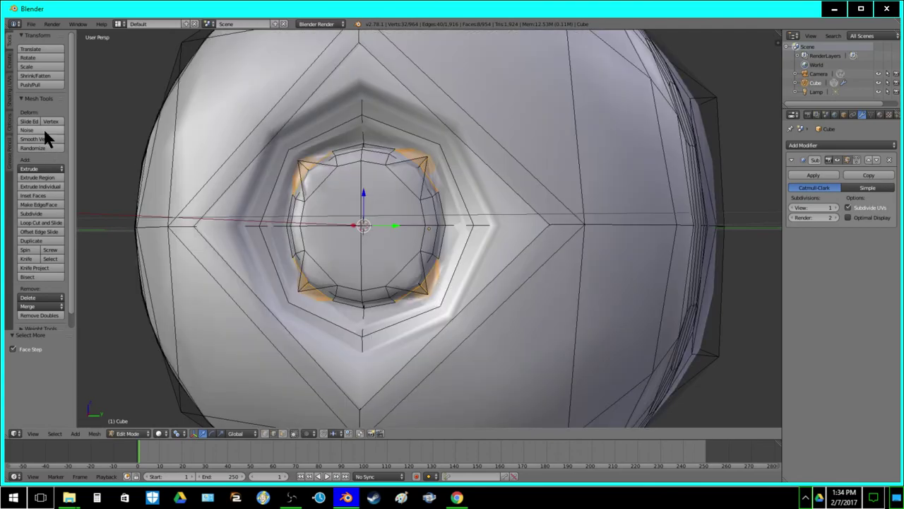
pyautogui.click(44, 138)
pyautogui.click(45, 138)
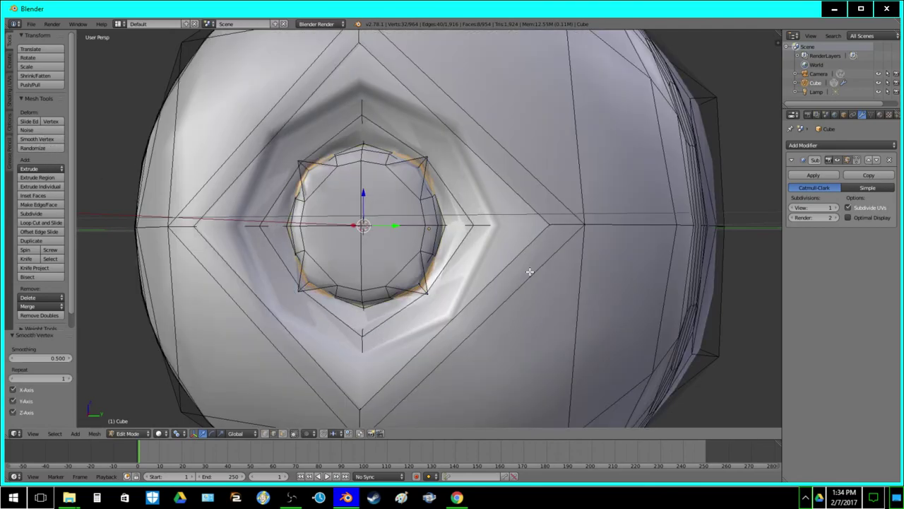
# Scale the selected rim and corner faces outward to about 1.13 in Y and Z only
pyautogui.press('s')
pyautogui.hotkey('shift', 'x')
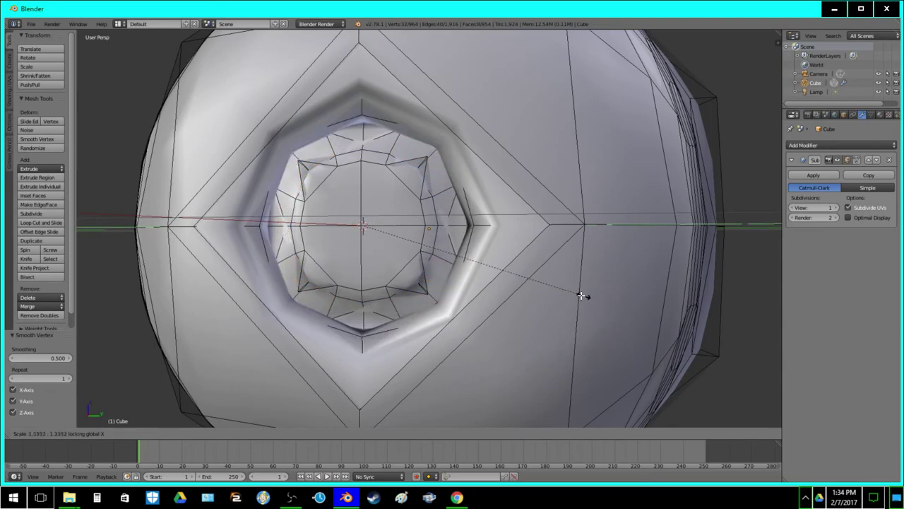
pyautogui.click(550, 281)
# In wireframe view, select the eight edges of the octagonal outline between the raised centre and the outer diamond
pyautogui.press('z')
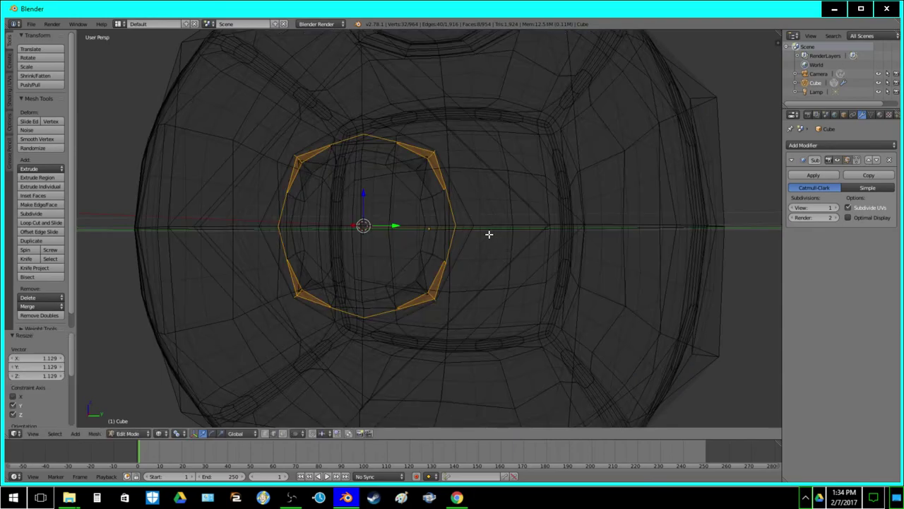
pyautogui.press('a')
pyautogui.rightClick(407, 317)
pyautogui.press('c')
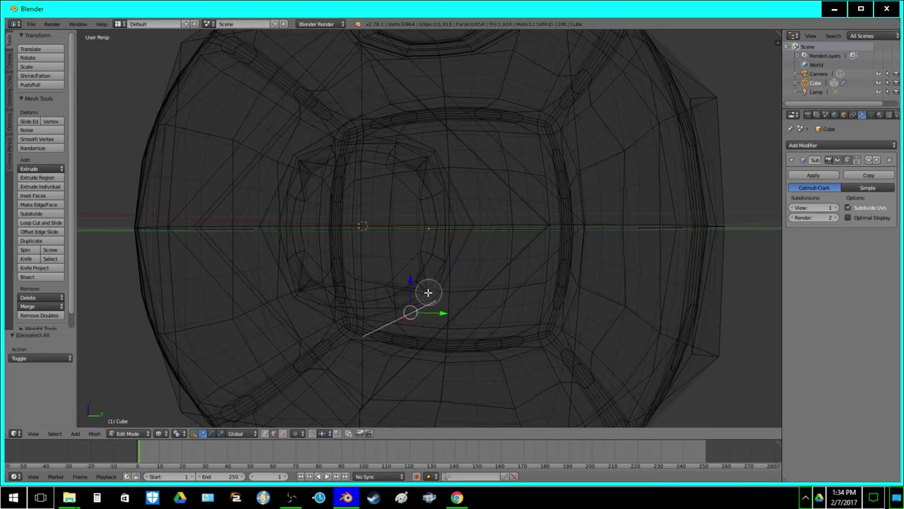
pyautogui.rightClick(418, 320)
pyautogui.press('a')
pyautogui.rightClick(427, 306)
pyautogui.keyDown('shift'); pyautogui.rightClick(454, 274); pyautogui.keyUp('shift')
pyautogui.hotkey('ctrl', 'z')
pyautogui.keyDown('shift'); pyautogui.rightClick(465, 247); pyautogui.keyUp('shift')
pyautogui.keyDown('shift'); pyautogui.rightClick(459, 198); pyautogui.keyUp('shift')
pyautogui.keyDown('shift'); pyautogui.rightClick(420, 142); pyautogui.keyUp('shift')
pyautogui.keyDown('shift'); pyautogui.rightClick(328, 134); pyautogui.keyUp('shift')
pyautogui.keyDown('shift'); pyautogui.rightClick(275, 192); pyautogui.keyUp('shift')
pyautogui.keyDown('shift'); pyautogui.rightClick(264, 248); pyautogui.keyUp('shift')
pyautogui.keyDown('shift'); pyautogui.rightClick(312, 314); pyautogui.keyUp('shift')
# Back in solid view, scale the selected octagon edges outward to about 1.1 in Y and Z only, and inspect the recess
pyautogui.press('z')
pyautogui.press('s')
pyautogui.hotkey('shift', 'x')
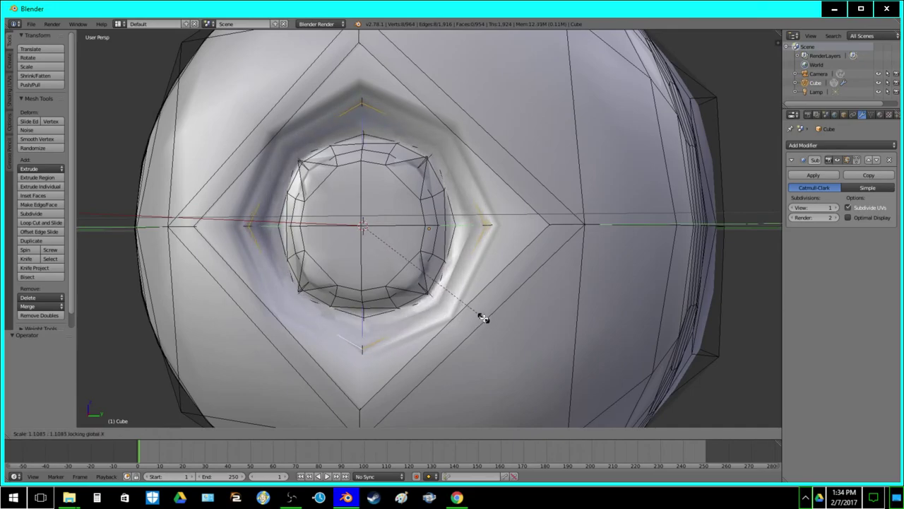
pyautogui.click(480, 313)
pyautogui.press('Tab')
pyautogui.moveTo(438, 265); pyautogui.dragTo(345, 296, button='middle')
pyautogui.press('Tab')
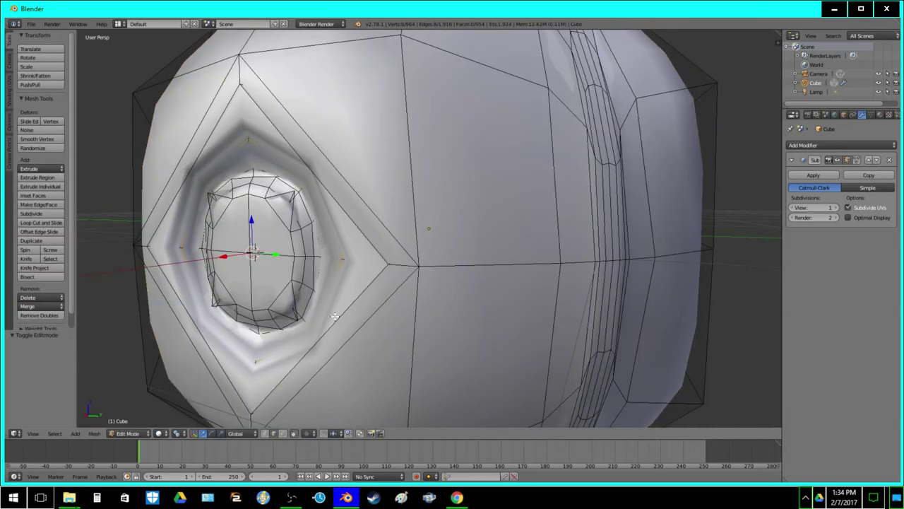
# Select the four corner faces of the raised recess centre and apply Smooth Vertex to them
pyautogui.click(282, 434)
pyautogui.rightClick(281, 212)
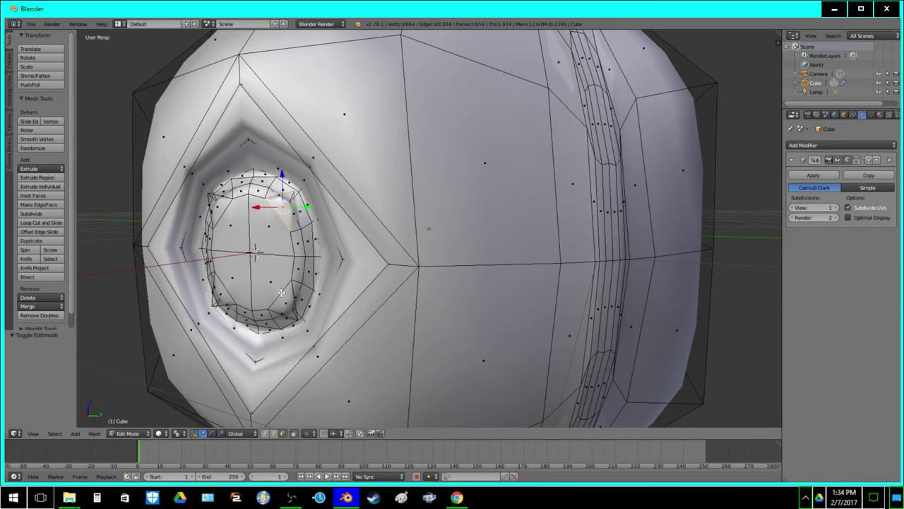
pyautogui.keyDown('shift'); pyautogui.rightClick(290, 306); pyautogui.keyUp('shift')
pyautogui.keyDown('shift'); pyautogui.rightClick(222, 298); pyautogui.keyUp('shift')
pyautogui.keyDown('shift'); pyautogui.rightClick(219, 205); pyautogui.keyUp('shift')
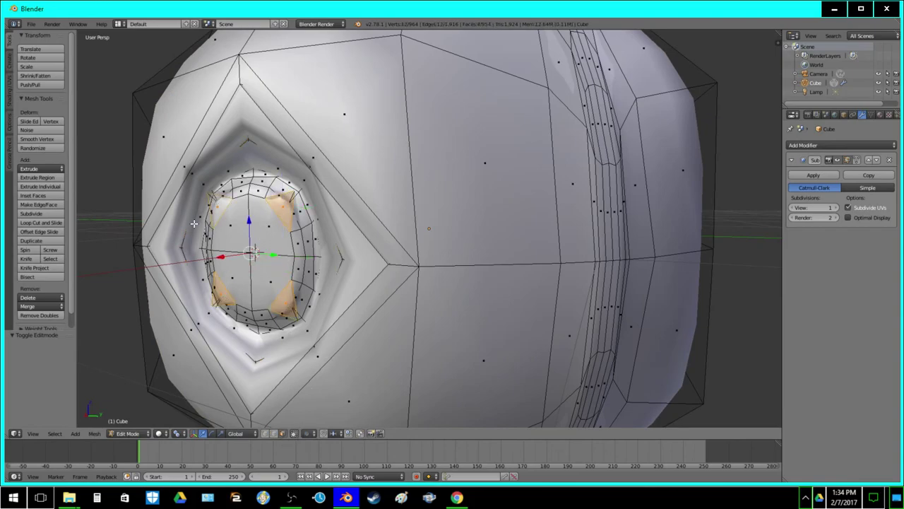
pyautogui.click(36, 137)
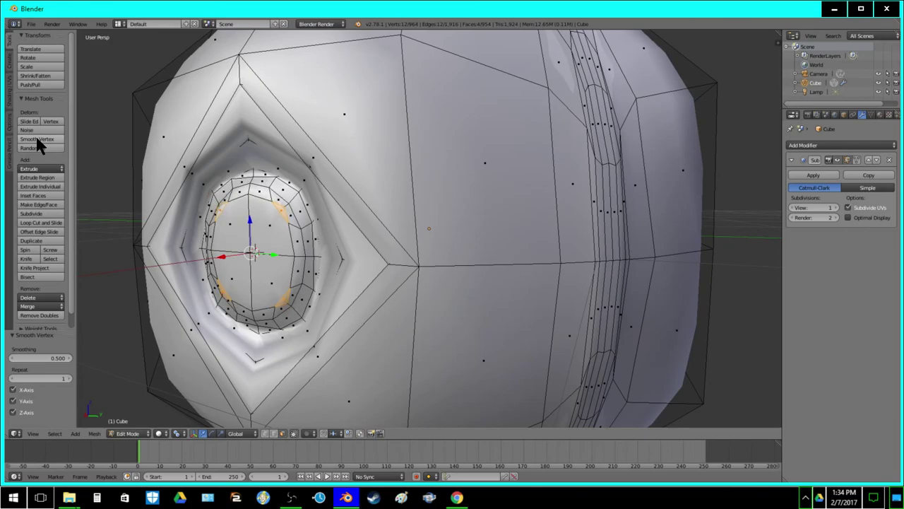
# Add the four central faces to the selected corner faces, extrude them in place and scale them to about 0.966
pyautogui.moveTo(285, 279); pyautogui.dragTo(348, 272, button='middle')
pyautogui.keyDown('shift'); pyautogui.rightClick(363, 229); pyautogui.keyUp('shift')
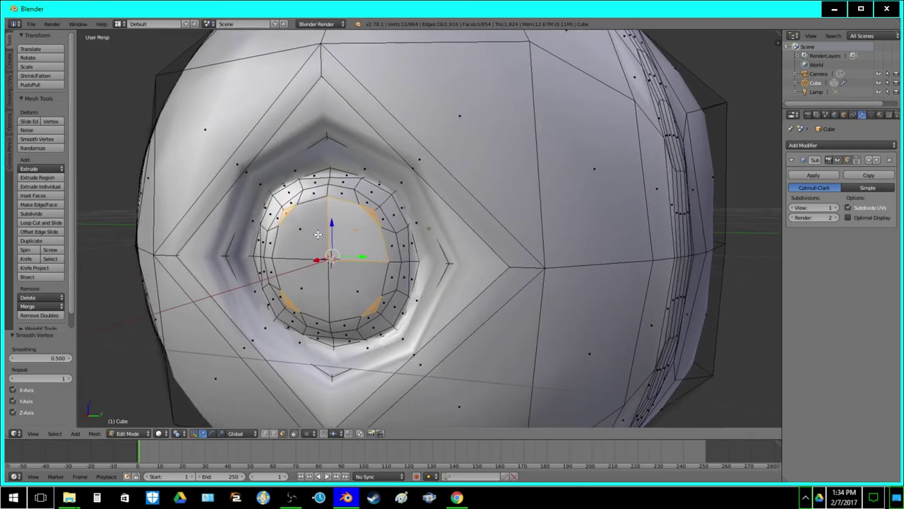
pyautogui.keyDown('shift'); pyautogui.rightClick(305, 230); pyautogui.keyUp('shift')
pyautogui.keyDown('shift'); pyautogui.rightClick(311, 278); pyautogui.keyUp('shift')
pyautogui.keyDown('shift'); pyautogui.rightClick(312, 278); pyautogui.keyUp('shift')
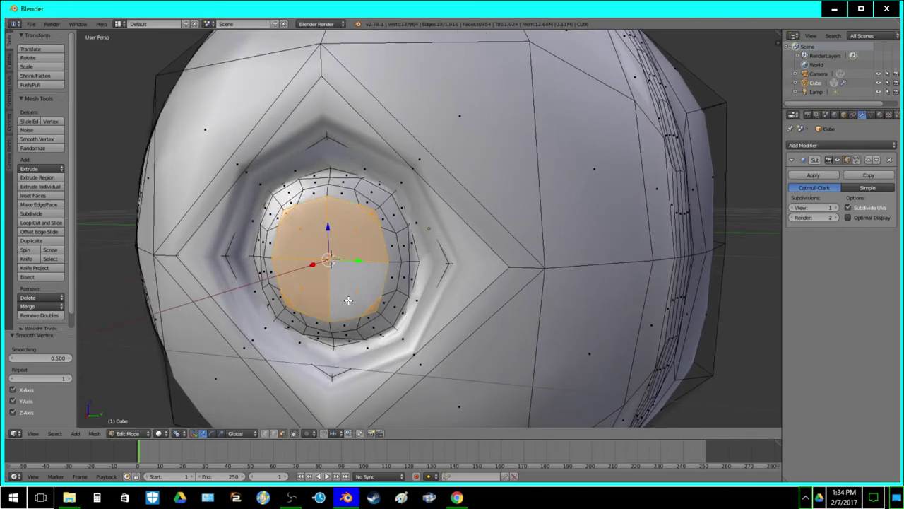
pyautogui.press('e')
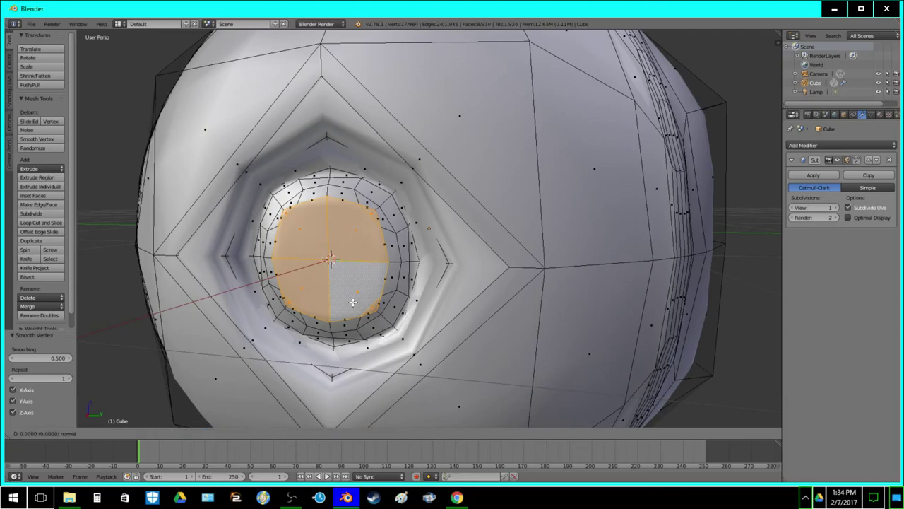
pyautogui.press('Escape')
pyautogui.press('s')
pyautogui.click(356, 301)
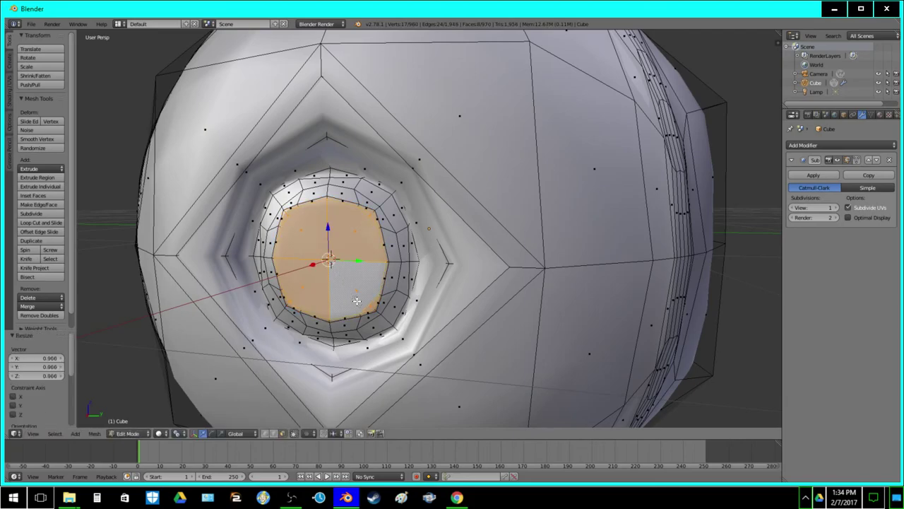
# Separate the selected centre faces into their own object and select that object's whole mesh for editing
pyautogui.press('p')
pyautogui.click(357, 301)
pyautogui.press('Tab')
pyautogui.keyDown('shift'); pyautogui.rightClick(353, 277); pyautogui.keyUp('shift')
pyautogui.press('Tab')
pyautogui.press('a')
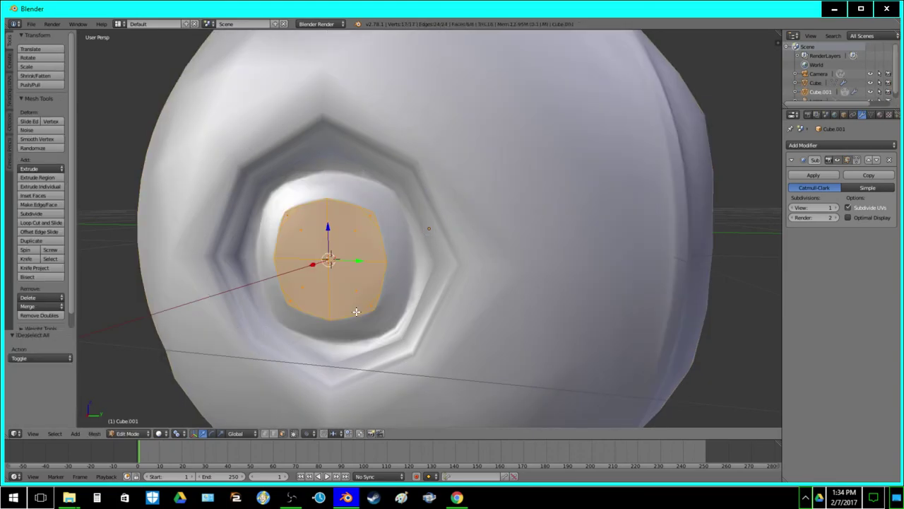
# Extrude the separated cap outward to give it thickness, then extrude its side band and scale it outward in Y and Z only
pyautogui.press('e')
pyautogui.click(360, 320)
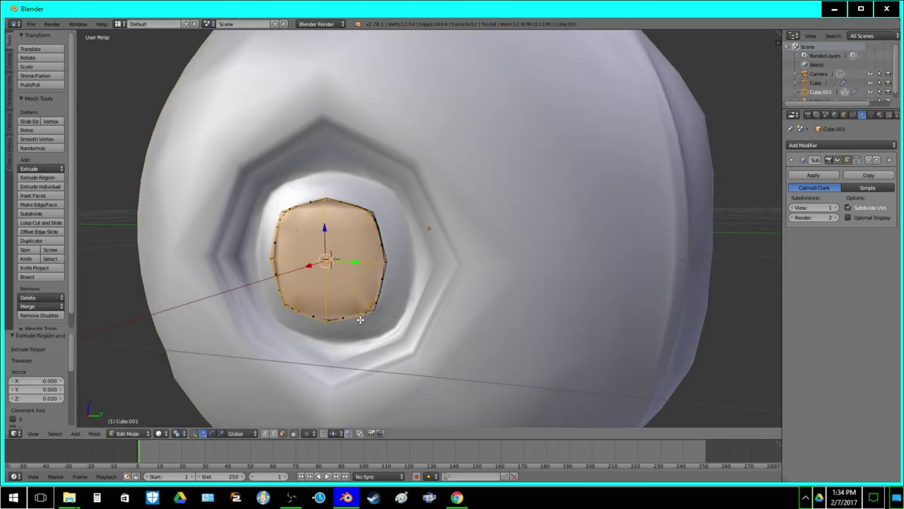
pyautogui.press('a')
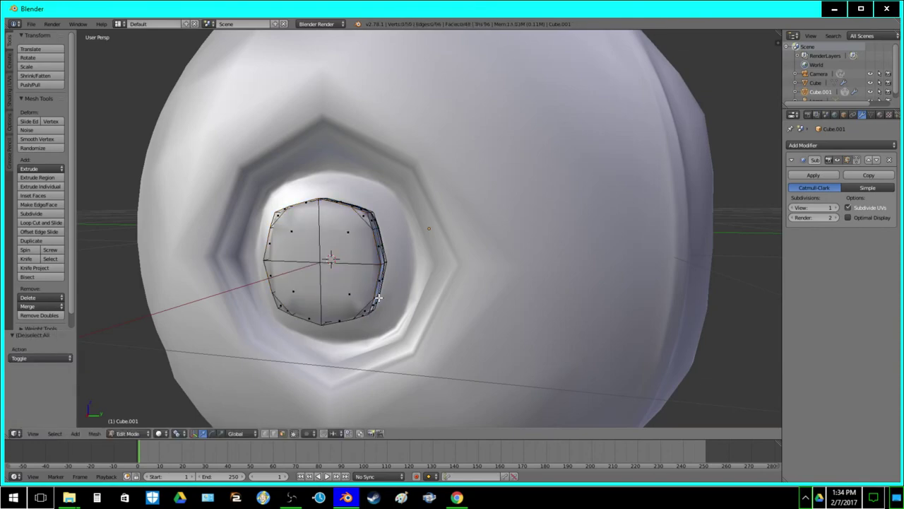
pyautogui.press('a')
pyautogui.press('e')
pyautogui.rightClick(383, 305)
pyautogui.press('s')
pyautogui.hotkey('shift', 'x')
pyautogui.click(403, 308)
# Move the cap's four central front faces 0.005 along X, then finish editing the cap
pyautogui.press('a')
pyautogui.rightClick(346, 286)
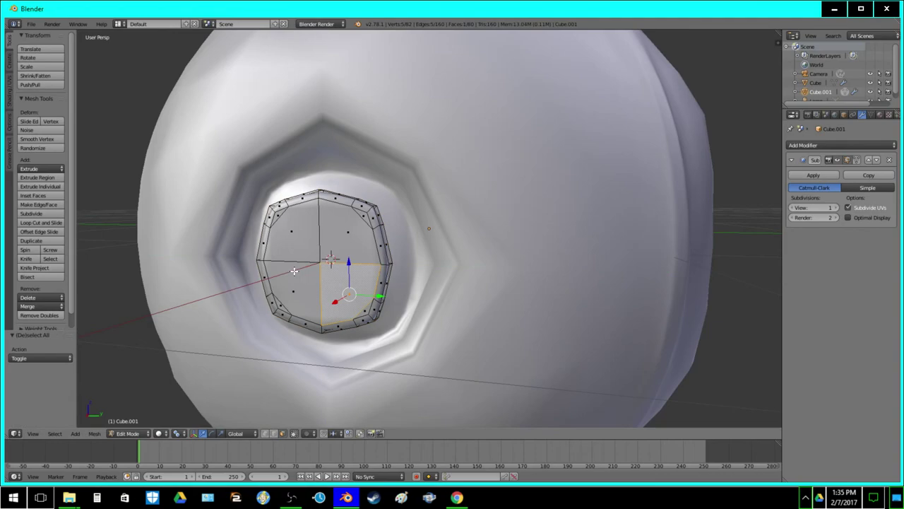
pyautogui.keyDown('shift'); pyautogui.rightClick(294, 272); pyautogui.keyUp('shift')
pyautogui.keyDown('shift'); pyautogui.rightClick(309, 245); pyautogui.keyUp('shift')
pyautogui.keyDown('shift'); pyautogui.rightClick(335, 251); pyautogui.keyUp('shift')
pyautogui.write('gx')
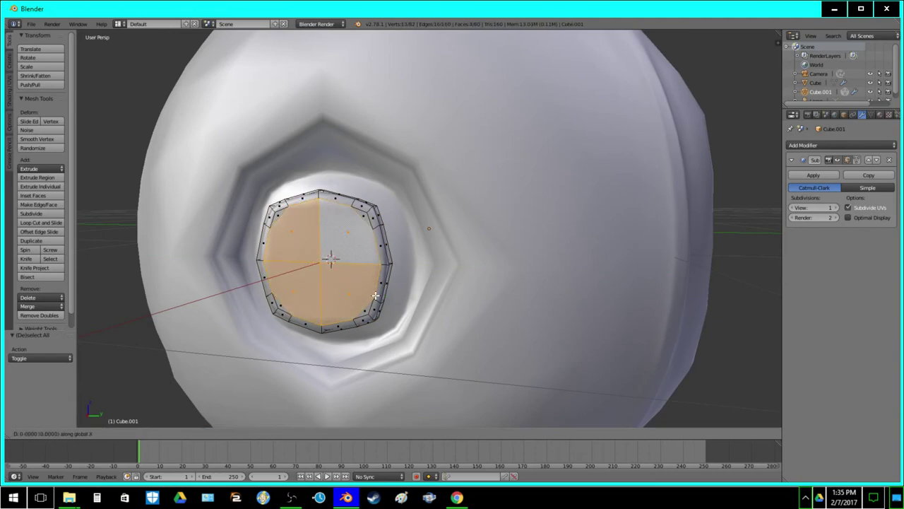
pyautogui.write('.005')
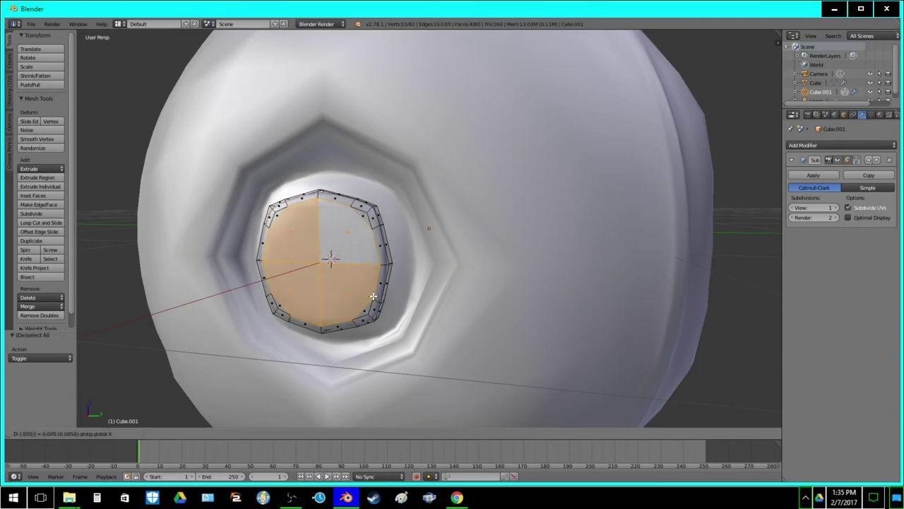
pyautogui.press('Return')
pyautogui.press('Tab')
pyautogui.press('Tab')
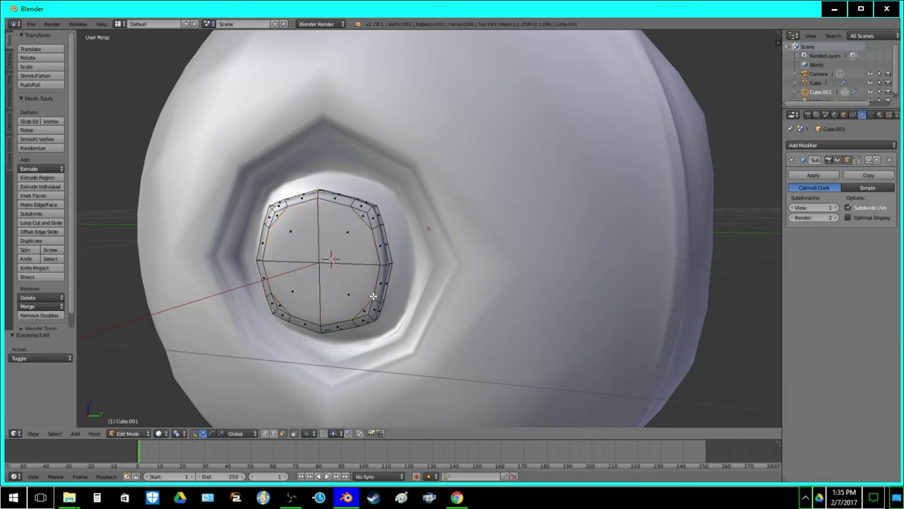
pyautogui.press('a')
pyautogui.press('Tab')
# Switch the viewport to Texture shading and examine the cap and the whole sphere from a distance
pyautogui.click(170, 433)
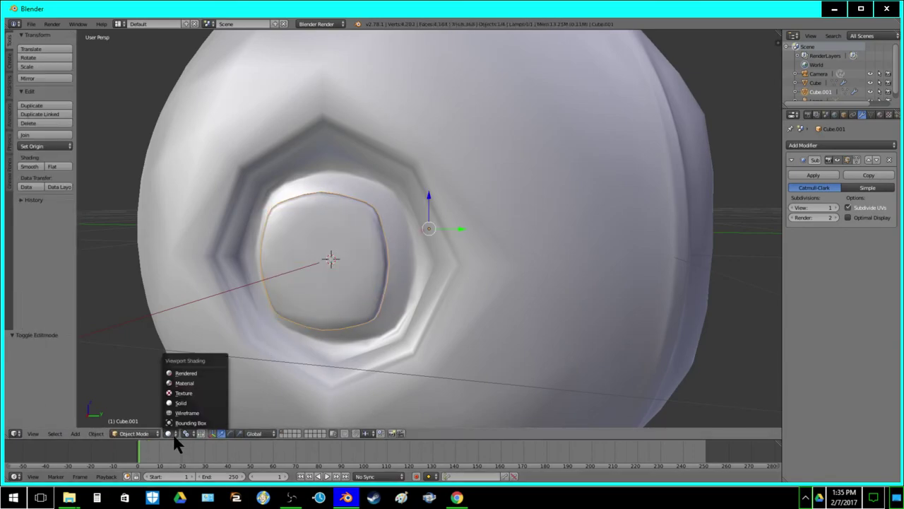
pyautogui.click(185, 394)
pyautogui.scroll(-3, 342, 208)
pyautogui.moveTo(344, 208); pyautogui.dragTo(397, 230, button='middle')
pyautogui.press('a')
pyautogui.moveTo(514, 275)
pyautogui.mouseDown(button='middle')
pyautogui.moveTo(401, 284)
pyautogui.moveTo(430, 243)
pyautogui.moveTo(413, 240)
pyautogui.moveTo(433, 252)
pyautogui.mouseUp(button='middle')
# Edit the main sphere's mesh and select the inner faces of both inset areas on the strip above the round recess
pyautogui.rightClick(464, 276)
pyautogui.press('Tab')
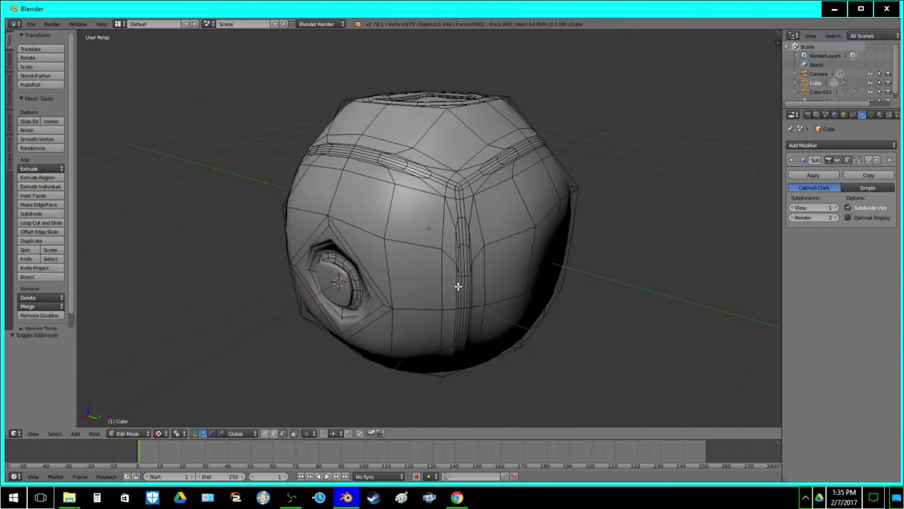
pyautogui.scroll(2, 458, 286)
pyautogui.moveTo(457, 286); pyautogui.dragTo(394, 278, button='middle')
pyautogui.rightClick(314, 204)
pyautogui.keyDown('shift'); pyautogui.rightClick(497, 210); pyautogui.keyUp('shift')
pyautogui.moveTo(497, 210); pyautogui.dragTo(474, 177, button='middle')
# Try to add the inner inset faces on the vertical edge strips to the selection
pyautogui.keyDown('shift'); pyautogui.rightClick(445, 122); pyautogui.keyUp('shift')
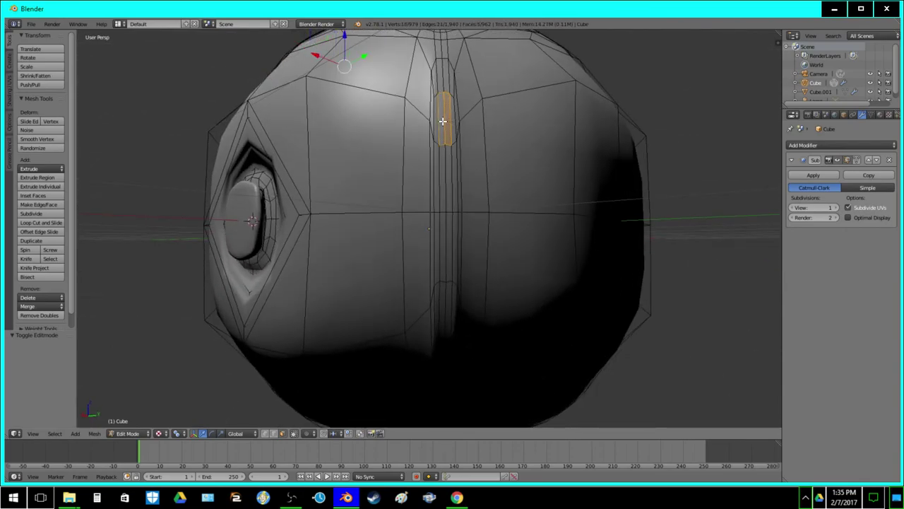
pyautogui.keyDown('shift'); pyautogui.rightClick(447, 314); pyautogui.keyUp('shift')
pyautogui.keyDown('shift'); pyautogui.rightClick(445, 307); pyautogui.keyUp('shift')
pyautogui.moveTo(444, 306); pyautogui.dragTo(382, 226, button='middle')
pyautogui.keyDown('shift'); pyautogui.rightClick(374, 217); pyautogui.keyUp('shift')
pyautogui.keyDown('shift'); pyautogui.rightClick(375, 217); pyautogui.keyUp('shift')
pyautogui.keyDown('shift'); pyautogui.rightClick(378, 217); pyautogui.keyUp('shift')
pyautogui.keyDown('shift'); pyautogui.rightClick(373, 216); pyautogui.keyUp('shift')
# Switch to solid view and undo the face selections made on the vertical strips
pyautogui.scroll(-3, 390, 249)
pyautogui.press('z')
pyautogui.press('z')
pyautogui.moveTo(426, 329)
pyautogui.mouseDown(button='middle')
pyautogui.moveTo(384, 307)
pyautogui.moveTo(377, 313)
pyautogui.mouseUp(button='middle')
pyautogui.hotkey('ctrl', 'z')
pyautogui.hotkey('ctrl', 'z')
pyautogui.hotkey('ctrl', 'z')
pyautogui.hotkey('ctrl', 'z')
pyautogui.hotkey('ctrl', 'z')
pyautogui.hotkey('ctrl', 'z')
# Add the inner faces of both inset areas on the strip below the round recess to the selection
pyautogui.moveTo(409, 348); pyautogui.dragTo(383, 300, button='middle')
pyautogui.scroll(3, 383, 300)
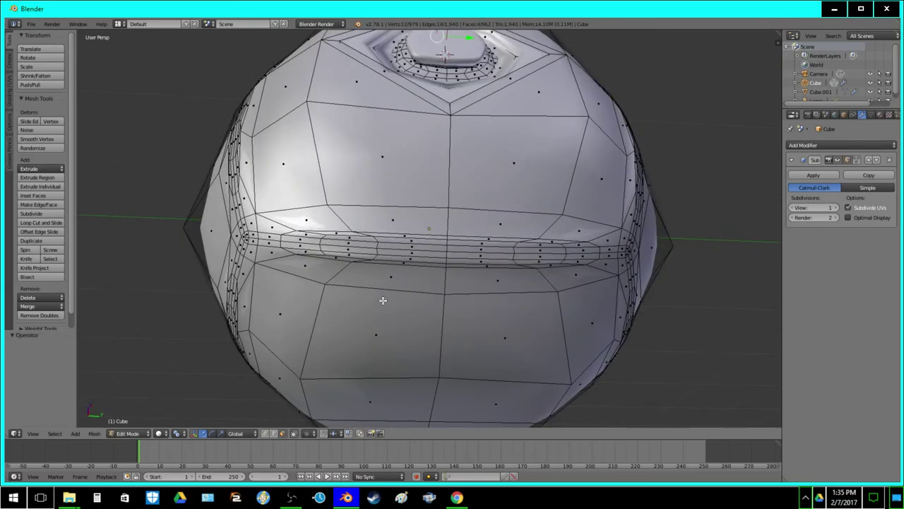
pyautogui.keyDown('shift'); pyautogui.rightClick(357, 244); pyautogui.keyUp('shift')
pyautogui.keyDown('shift'); pyautogui.rightClick(553, 253); pyautogui.keyUp('shift')
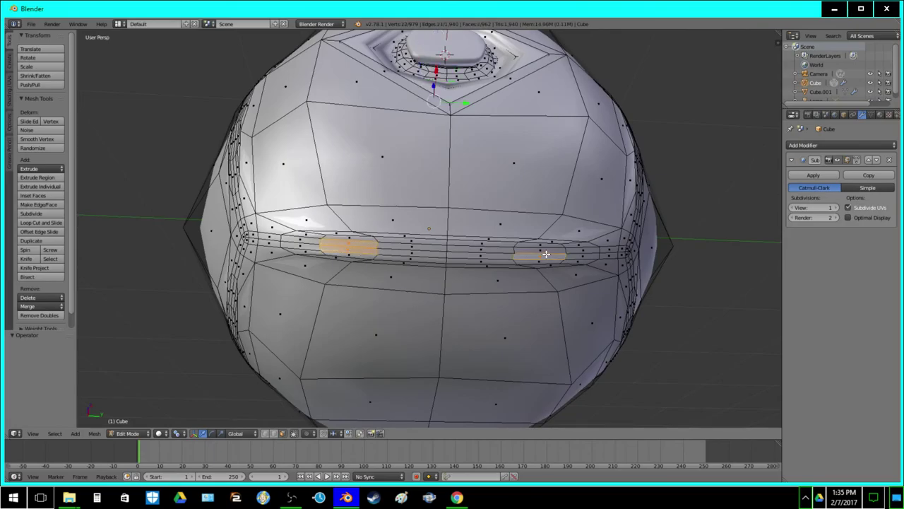
# Try to add inset faces on a neighbouring side's strips to the selection, then undo those additions
pyautogui.moveTo(554, 253); pyautogui.dragTo(398, 229, button='middle')
pyautogui.scroll(-3, 347, 300)
pyautogui.keyDown('shift'); pyautogui.rightClick(400, 192); pyautogui.keyUp('shift')
pyautogui.keyDown('shift'); pyautogui.rightClick(410, 194); pyautogui.keyUp('shift')
pyautogui.moveTo(410, 194); pyautogui.dragTo(472, 186, button='middle')
pyautogui.keyDown('shift'); pyautogui.rightClick(431, 187); pyautogui.keyUp('shift')
pyautogui.press('z')
pyautogui.moveTo(392, 240); pyautogui.dragTo(488, 242, button='middle')
pyautogui.hotkey('ctrl', 'z')
pyautogui.hotkey('ctrl', 'z')
pyautogui.hotkey('ctrl', 'z')
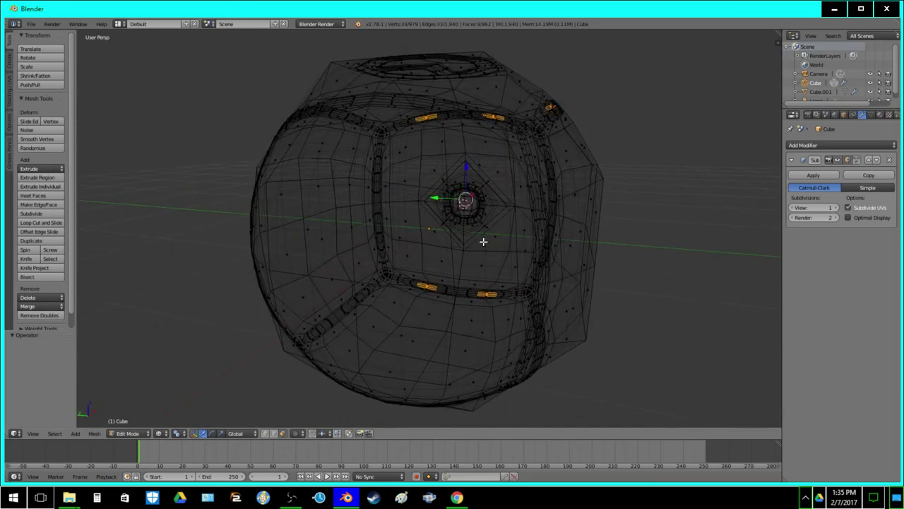
# Add the inner faces of the four inset areas on the upper and lower strips of the sphere's opposite side
pyautogui.moveTo(407, 236); pyautogui.dragTo(431, 213, button='middle')
pyautogui.press('z')
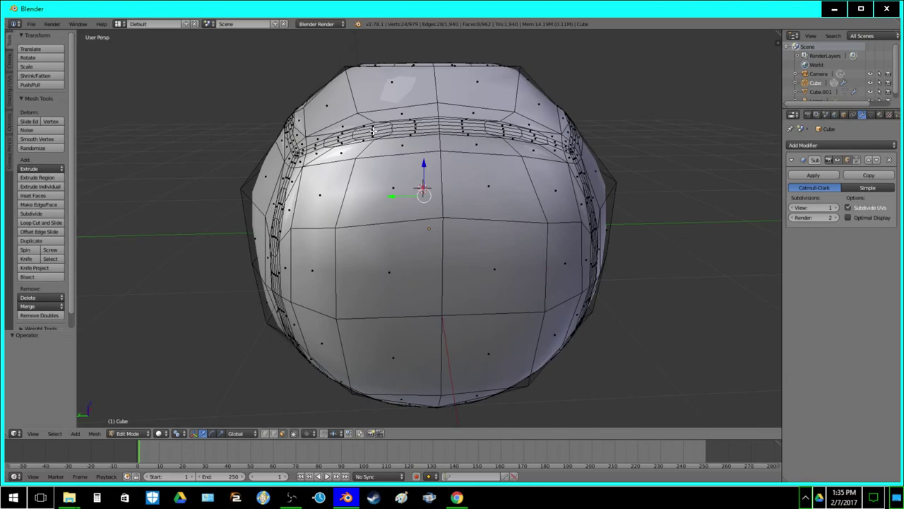
pyautogui.keyDown('shift'); pyautogui.rightClick(378, 129); pyautogui.keyUp('shift')
pyautogui.keyDown('shift'); pyautogui.rightClick(374, 133); pyautogui.keyUp('shift')
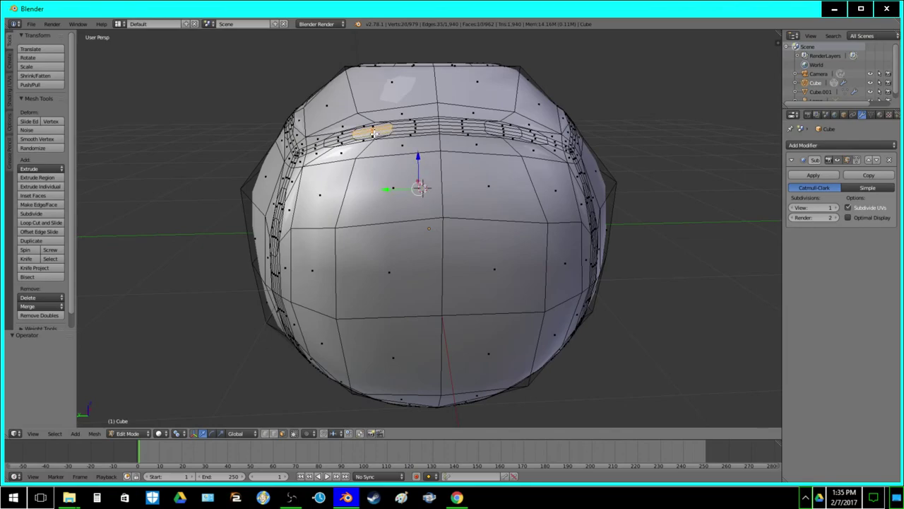
pyautogui.keyDown('shift'); pyautogui.rightClick(505, 131); pyautogui.keyUp('shift')
pyautogui.moveTo(505, 131); pyautogui.dragTo(324, 290, button='middle')
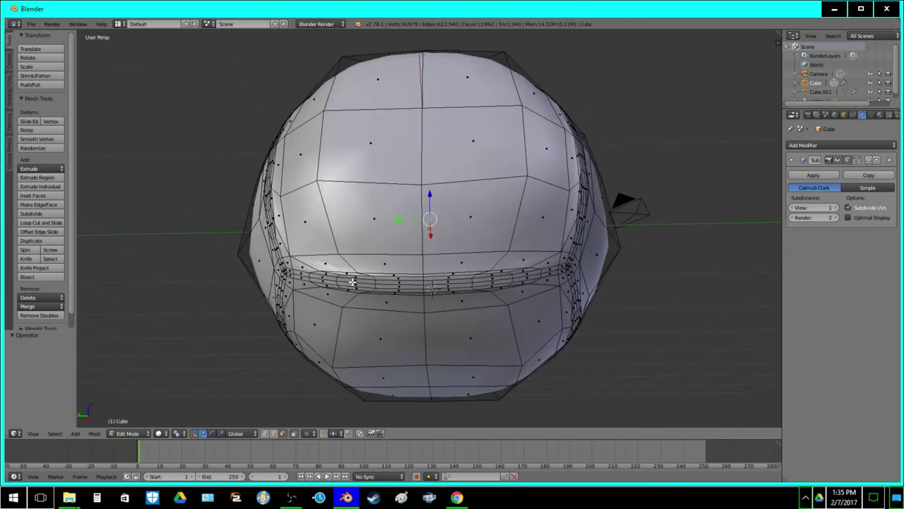
pyautogui.keyDown('shift'); pyautogui.rightClick(349, 281); pyautogui.keyUp('shift')
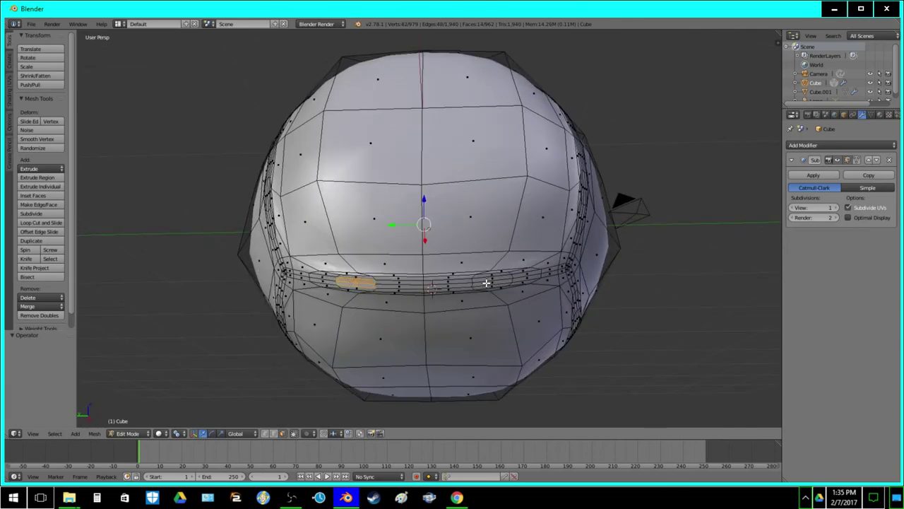
pyautogui.keyDown('shift'); pyautogui.rightClick(491, 283); pyautogui.keyUp('shift')
pyautogui.press('z')
pyautogui.moveTo(440, 158)
pyautogui.mouseDown(button='middle')
pyautogui.moveTo(414, 156)
pyautogui.moveTo(417, 210)
pyautogui.moveTo(419, 189)
pyautogui.mouseUp(button='middle')
pyautogui.press('z')
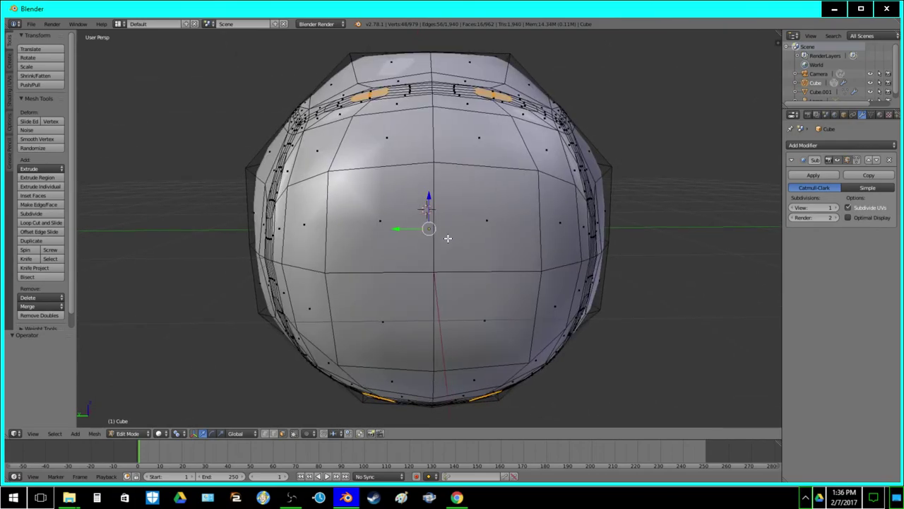
# Scale the selected inset faces to 0.5 along Y and 0 along X, then inspect the strips outside edit mode
pyautogui.write('sy')
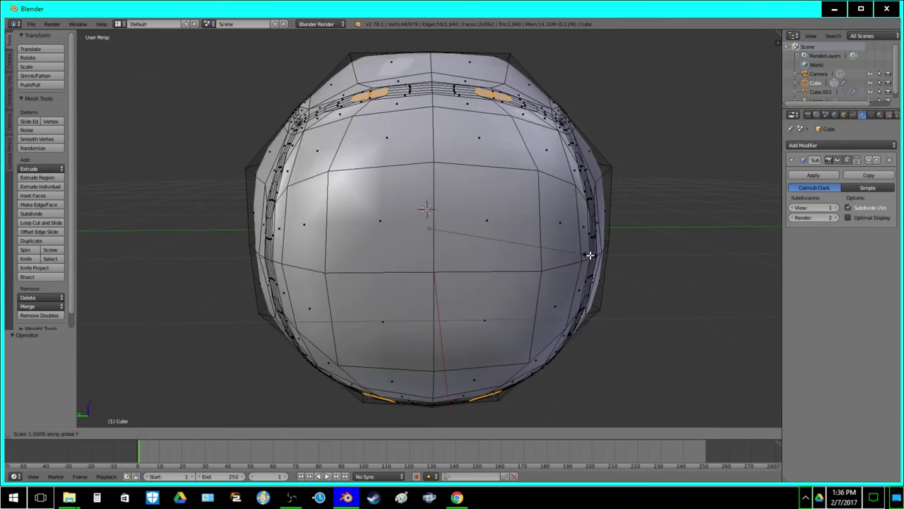
pyautogui.write('5')
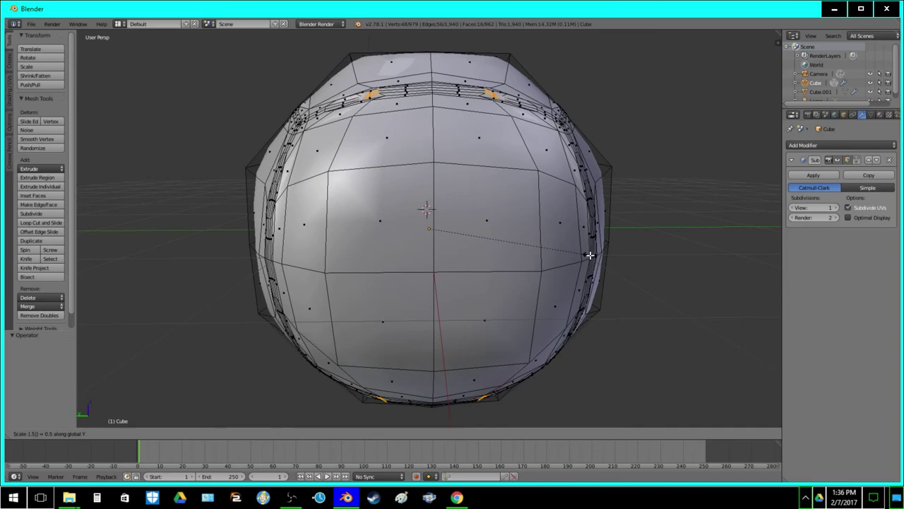
pyautogui.press('Return')
pyautogui.write('sx0')
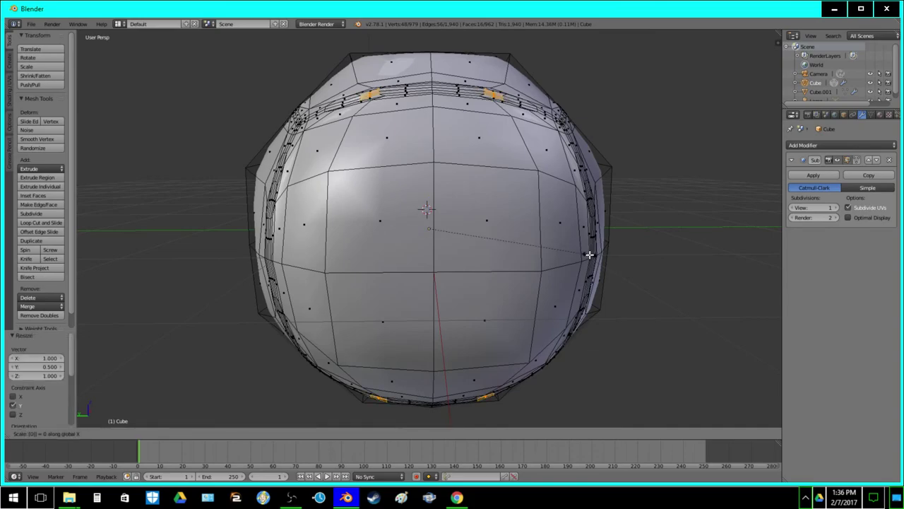
pyautogui.press('Return')
pyautogui.press('Tab')
pyautogui.moveTo(511, 216)
pyautogui.mouseDown(button='middle')
pyautogui.moveTo(529, 268)
pyautogui.moveTo(573, 263)
pyautogui.moveTo(505, 262)
pyautogui.moveTo(534, 266)
pyautogui.moveTo(513, 264)
pyautogui.mouseUp(button='middle')
pyautogui.press('Tab')
pyautogui.press('Tab')
pyautogui.press('Tab')
pyautogui.press('Tab')
pyautogui.press('Tab')
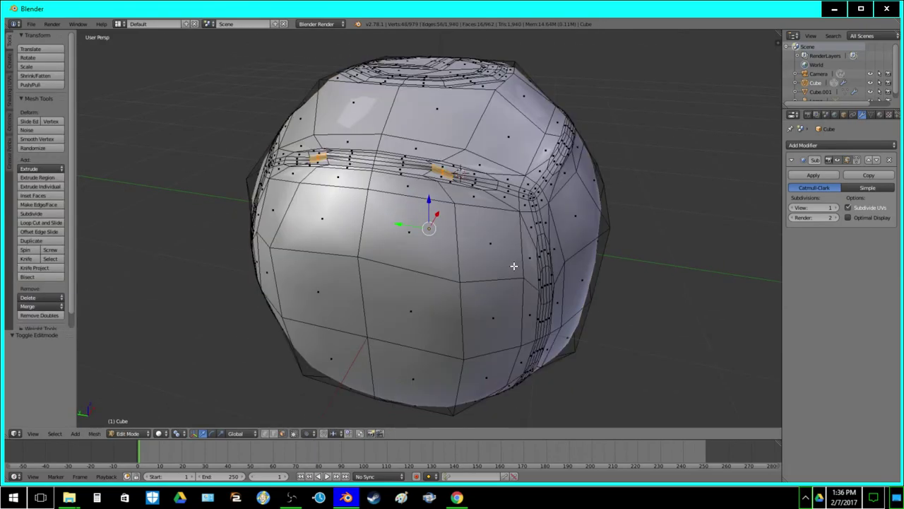
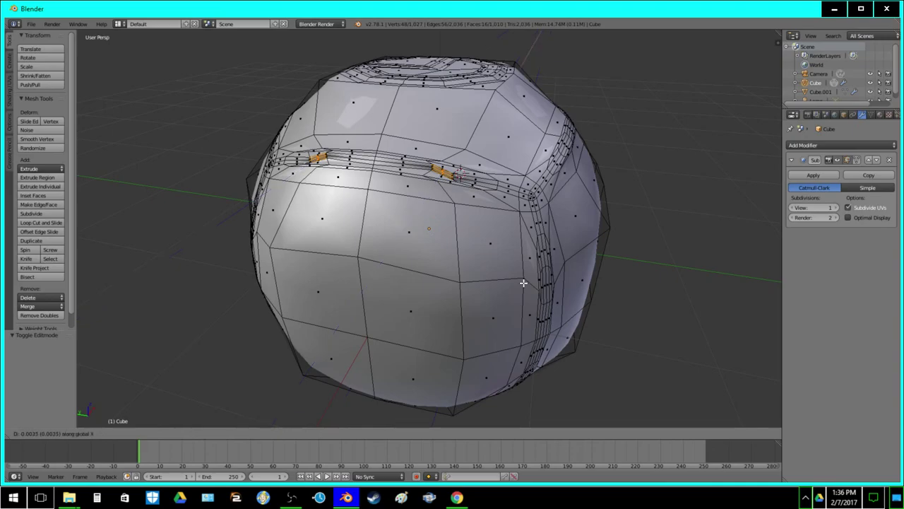
# Try moving the extruded inset faces along global X, then undo the move and the extrusion
pyautogui.hotkey('shift', 's')
pyautogui.click(527, 297)
pyautogui.hotkey('ctrl', 'z')
pyautogui.hotkey('ctrl', 'z')
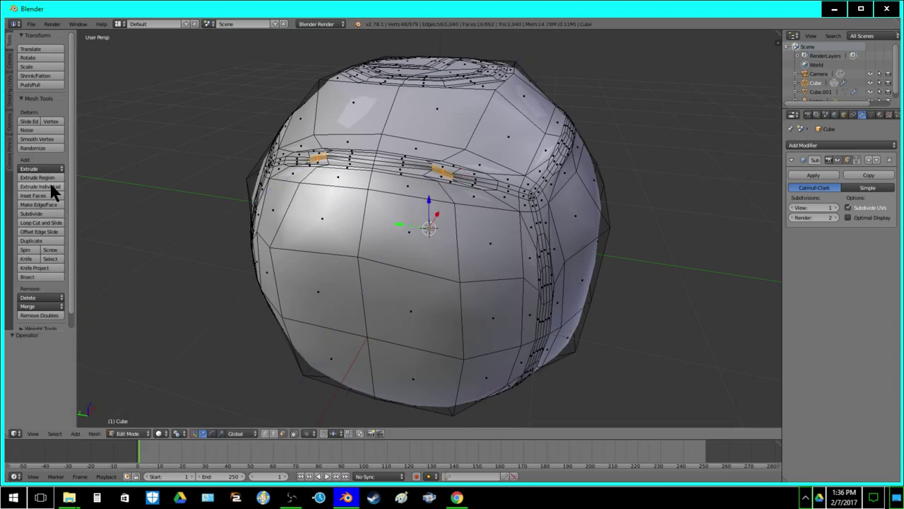
# Extrude the selected inset faces by about -0.0355 along their normals and separate the expanded selection into its own object
pyautogui.click(39, 204)
pyautogui.press('e')
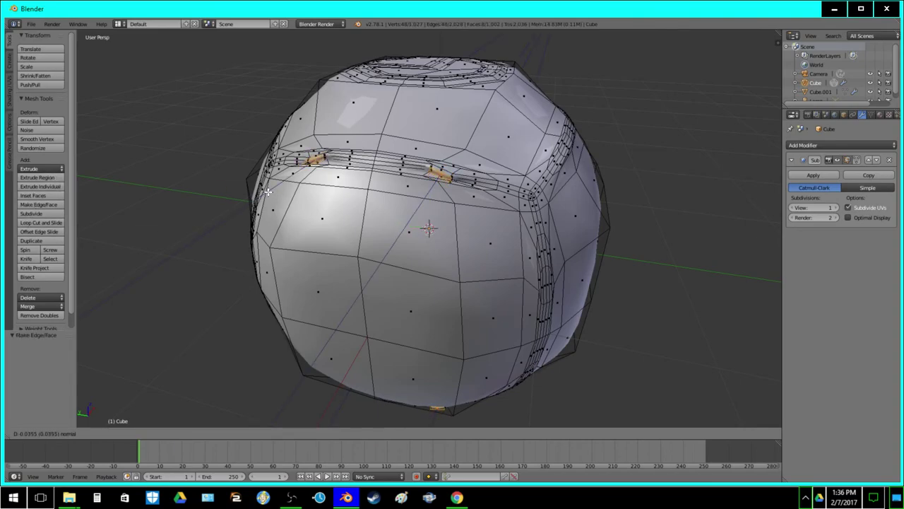
pyautogui.click(268, 191)
pyautogui.press('ctrl+KP_Add')
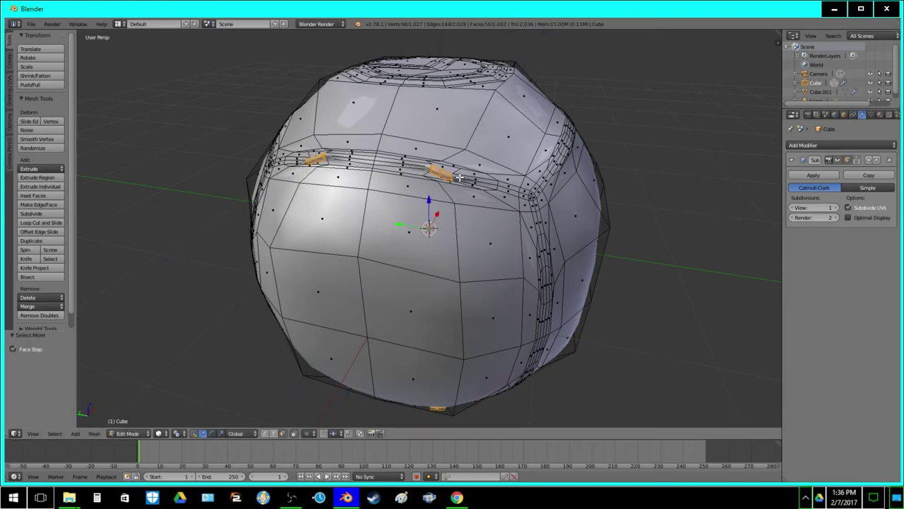
pyautogui.press('p')
pyautogui.click(459, 178)
# Inspect the separated strip areas outside edit mode, then undo the extrusion in the sphere's own mesh to restore its faces
pyautogui.press('Tab')
pyautogui.press('a')
pyautogui.moveTo(387, 228); pyautogui.dragTo(436, 238, button='middle')
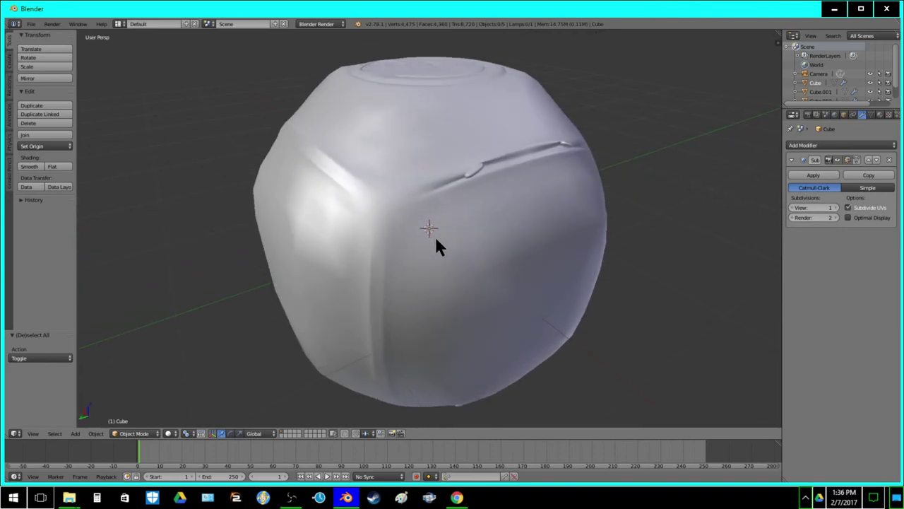
pyautogui.press('Tab')
pyautogui.hotkey('ctrl', 'z')
pyautogui.hotkey('ctrl', 'z')
pyautogui.hotkey('ctrl', 'z')
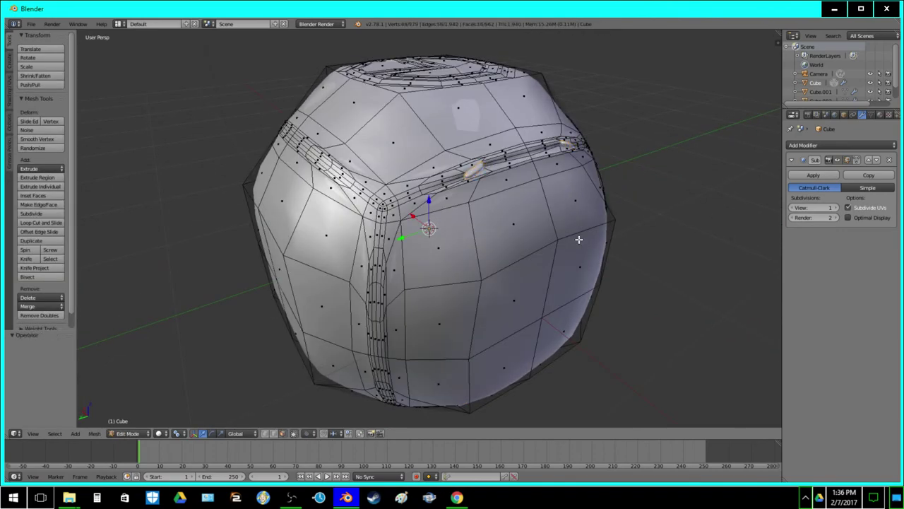
pyautogui.moveTo(558, 243); pyautogui.dragTo(512, 240, button='middle')
pyautogui.press('Tab')
# Select the separated strip pieces and open their mesh for editing
pyautogui.rightClick(370, 156)
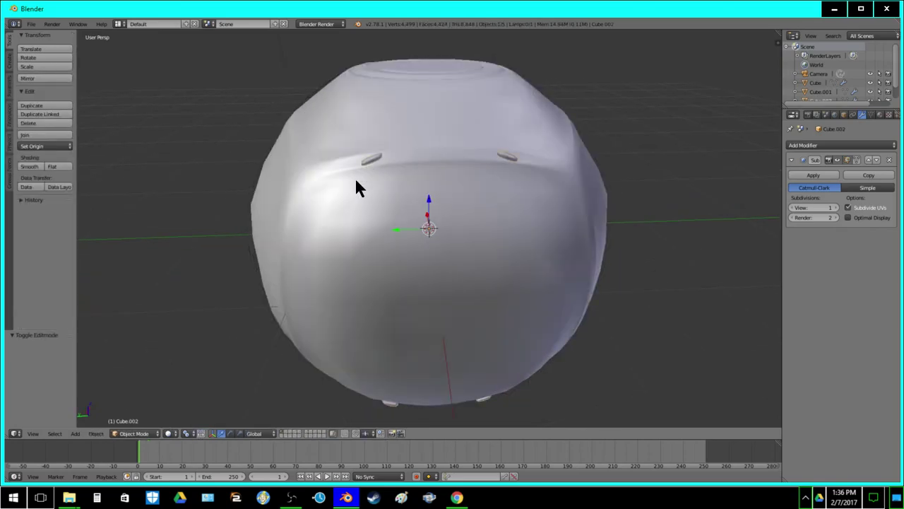
pyautogui.press('g')
pyautogui.click(360, 186)
pyautogui.press('Tab')
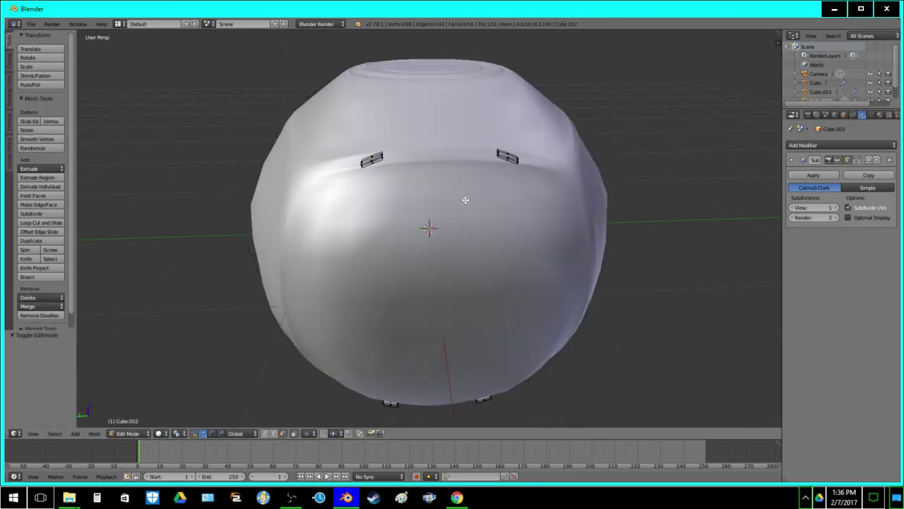
# Try smoothing all vertices of the separated pieces with Smooth Vertex at 0.500
pyautogui.press('a')
pyautogui.scroll(3, 402, 190)
pyautogui.moveTo(402, 190); pyautogui.dragTo(413, 210, button='middle')
pyautogui.press('a')
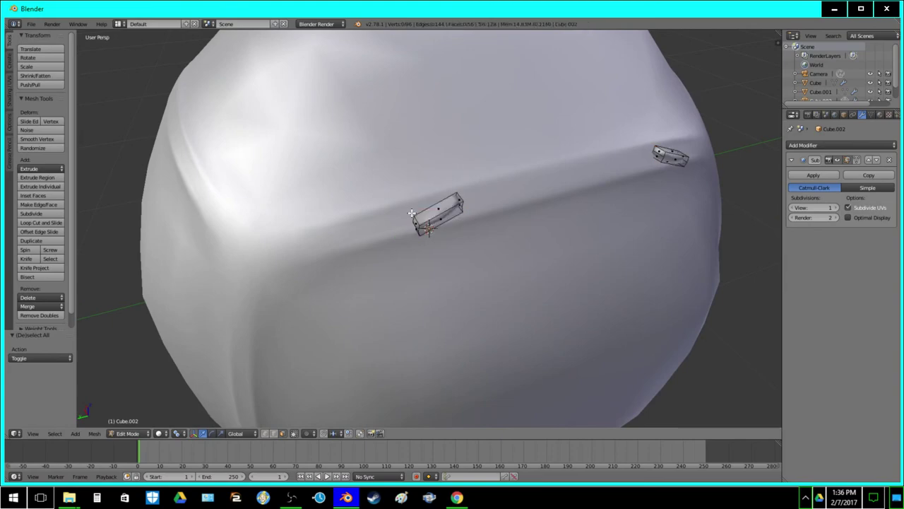
pyautogui.press('l')
pyautogui.press('a')
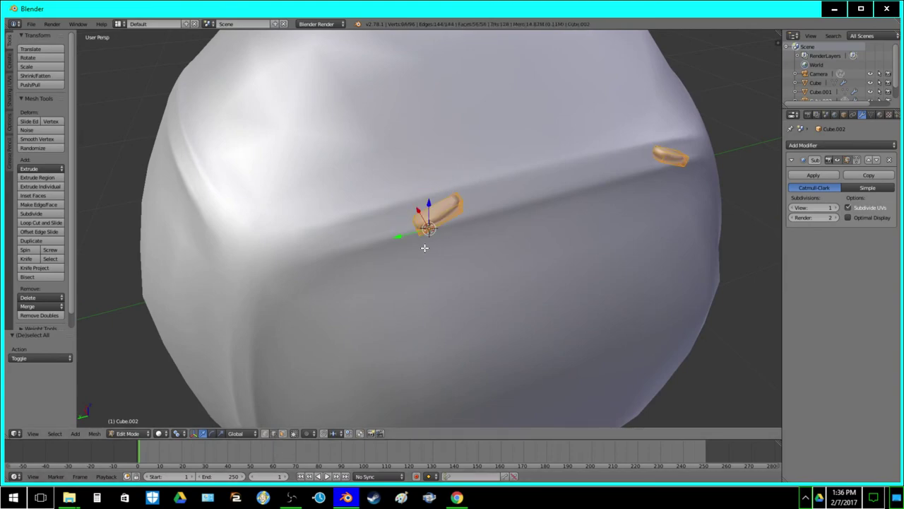
pyautogui.click(42, 139)
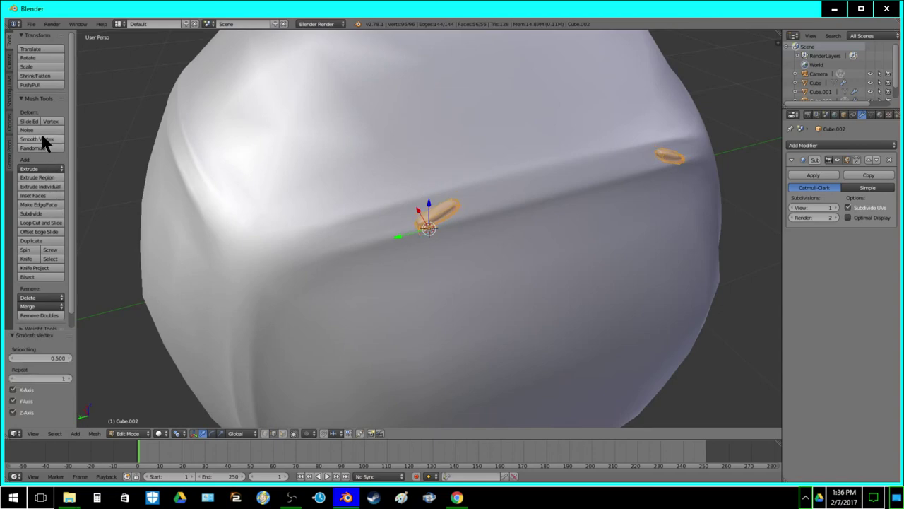
pyautogui.click(274, 434)
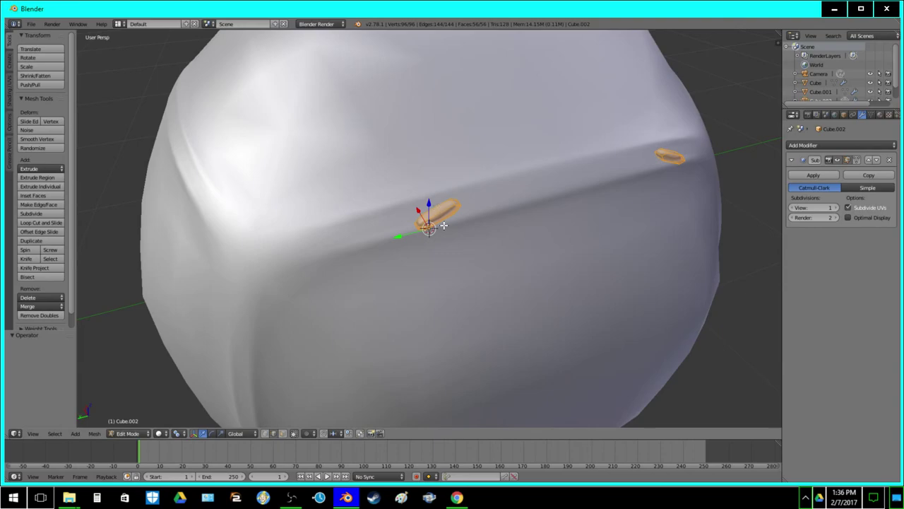
# Try rounding the edge loops of one strip piece with To Sphere at factor 1, centring the 3D cursor on each loop
pyautogui.press('a')
pyautogui.hotkey('shift', 's')
pyautogui.click(450, 240)
pyautogui.hotkey('alt', 'shift', 's')
pyautogui.write('1')
pyautogui.press('Return')
pyautogui.press('a')
pyautogui.keyDown('alt'); pyautogui.rightClick(435, 204); pyautogui.keyUp('alt')
pyautogui.press('z')
pyautogui.hotkey('shift', 's')
pyautogui.click(441, 225)
pyautogui.press('z')
pyautogui.hotkey('alt', 'shift', 's')
pyautogui.click(441, 224)
pyautogui.press('a')
# Try rounding the loops of the right-hand strip piece around a snapped 3D cursor with To Sphere at factor 1
pyautogui.moveTo(438, 222); pyautogui.dragTo(428, 194, button='middle')
pyautogui.moveTo(647, 132); pyautogui.dragTo(617, 136, button='middle')
pyautogui.keyDown('alt'); pyautogui.rightClick(585, 97); pyautogui.keyUp('alt')
pyautogui.press('a')
pyautogui.keyDown('alt'); pyautogui.rightClick(585, 115); pyautogui.keyUp('alt')
pyautogui.hotkey('shift', 's')
pyautogui.click(585, 118)
pyautogui.hotkey('alt', 'shift', 's')
pyautogui.click(585, 118)
pyautogui.press('a')
pyautogui.rightClick(573, 111)
pyautogui.press('z')
pyautogui.hotkey('shift', 's')
pyautogui.click(580, 118)
pyautogui.hotkey('shift', 'alt', 's')
pyautogui.press('1')
pyautogui.press('Return')
pyautogui.press('z')
pyautogui.press('a')
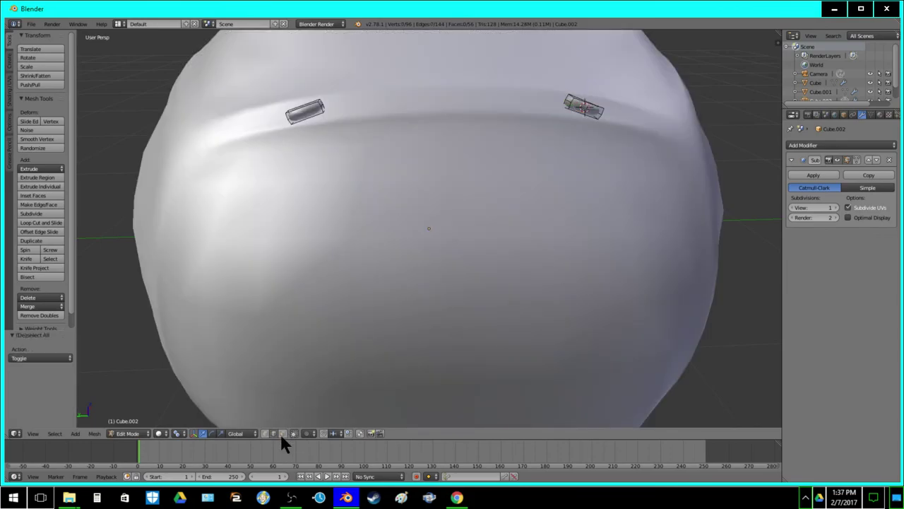
# Subdivide the lengthwise edges of the left-hand strip piece with one cut
pyautogui.rightClick(304, 115)
pyautogui.keyDown('shift'); pyautogui.rightClick(304, 105); pyautogui.keyUp('shift')
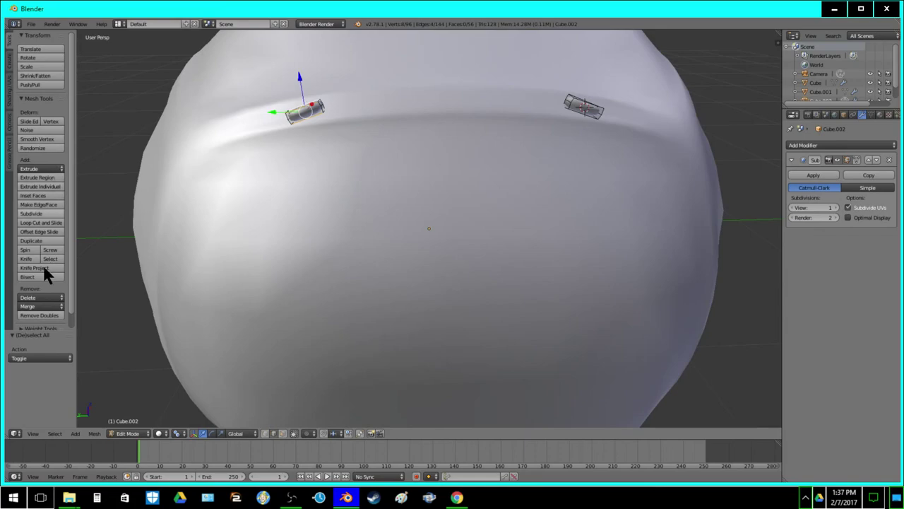
pyautogui.click(29, 214)
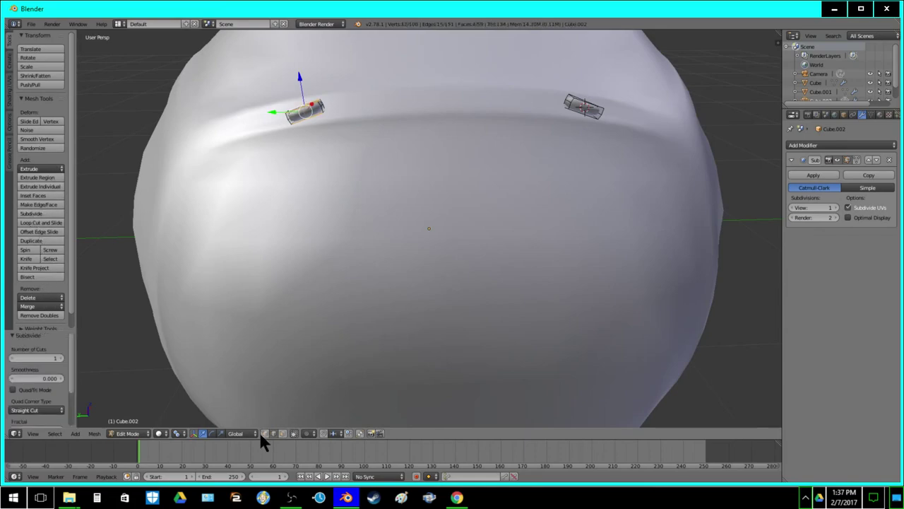
# Pick end vertices on the left-hand piece, then join two vertices of the right-hand piece with Make Edge/Face
pyautogui.press('a')
pyautogui.rightClick(286, 117)
pyautogui.rightClick(321, 106)
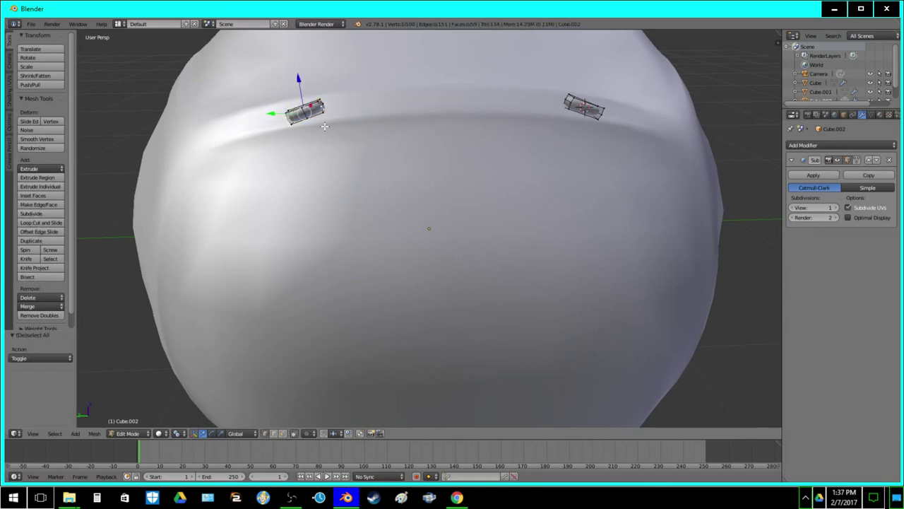
pyautogui.press('a')
pyautogui.rightClick(579, 105)
pyautogui.keyDown('shift'); pyautogui.rightClick(601, 117); pyautogui.keyUp('shift')
pyautogui.press('f')
pyautogui.press('a')
pyautogui.moveTo(571, 140); pyautogui.dragTo(554, 147, button='middle')
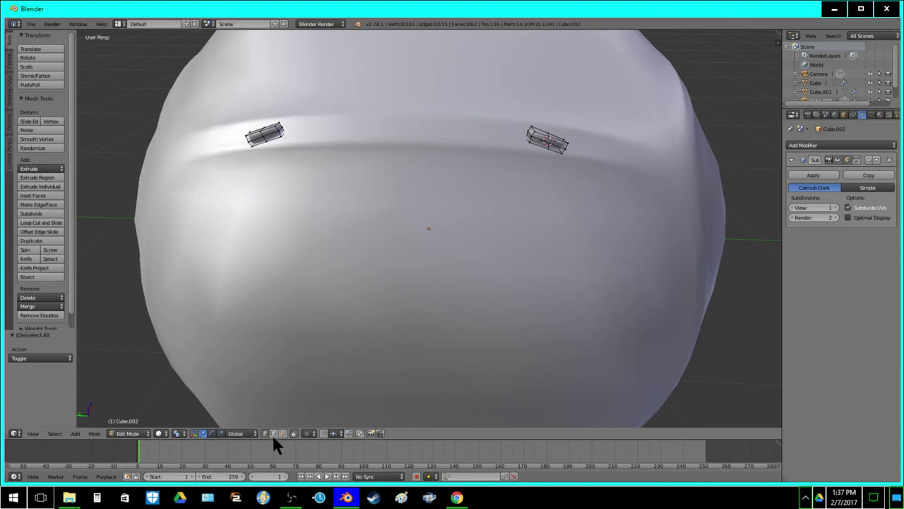
# Subdivide the lengthwise edge ring of the right-hand strip piece with one cut
pyautogui.press('l')
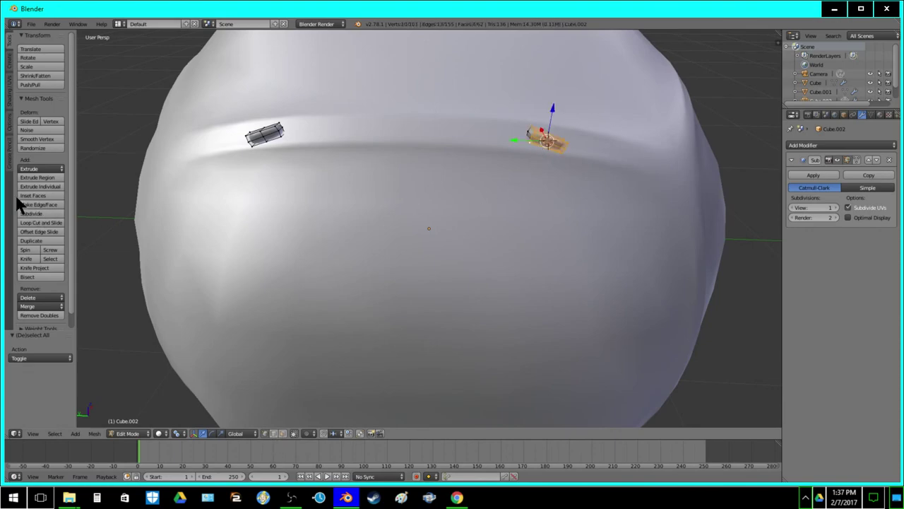
pyautogui.click(274, 433)
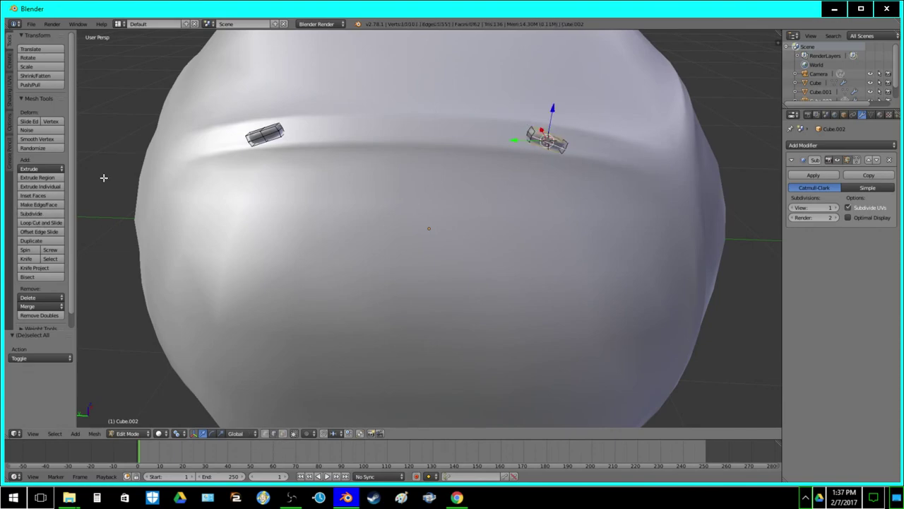
pyautogui.click(29, 213)
pyautogui.press('a')
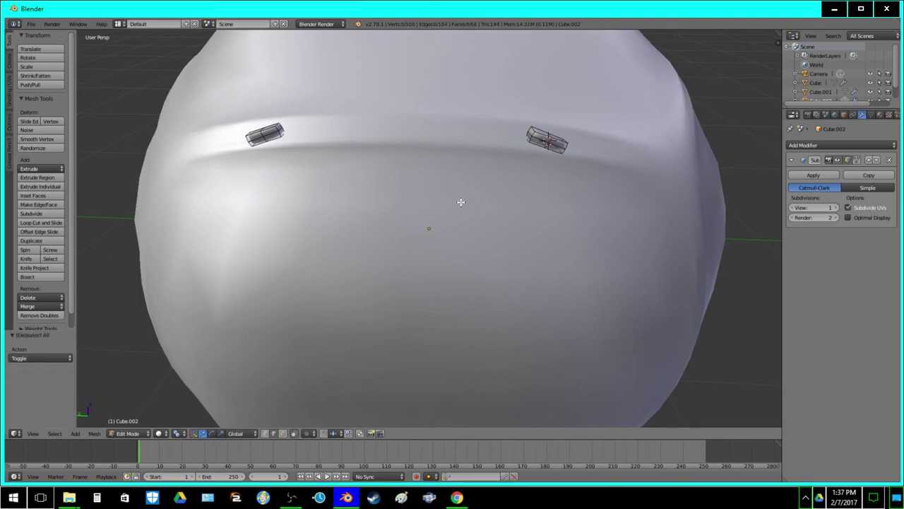
# Snap the 3D cursor to the centre of the left-hand piece's upper edge loop
pyautogui.moveTo(329, 196); pyautogui.dragTo(350, 201, button='middle')
pyautogui.scroll(3, 351, 202)
pyautogui.keyDown('alt'); pyautogui.rightClick(327, 147); pyautogui.keyUp('alt')
pyautogui.hotkey('shift', 's')
pyautogui.click(339, 141)
# Try rounding the left-hand piece's upper loop with To Sphere at factor 1, select its neighbouring edges, then undo these changes
pyautogui.hotkey('shift', 'alt', 's')
pyautogui.press('1')
pyautogui.click(334, 139)
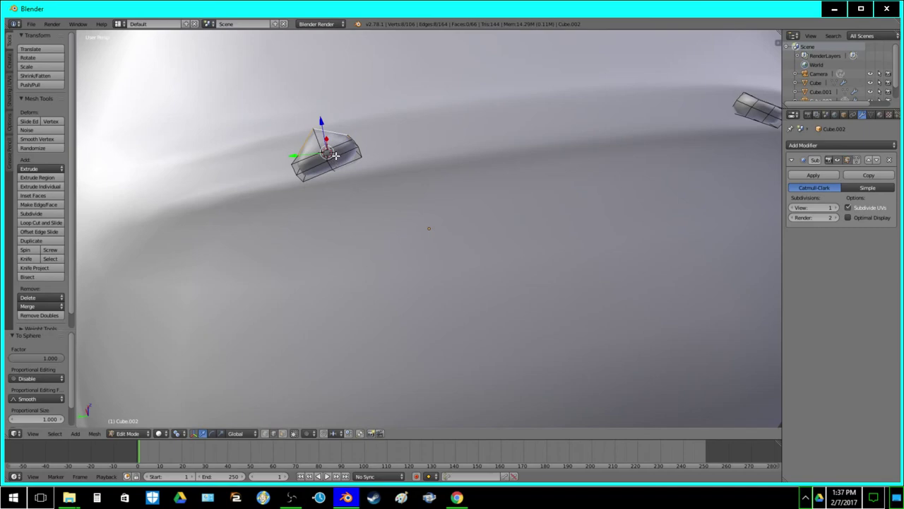
pyautogui.press('a')
pyautogui.keyDown('alt'); pyautogui.rightClick(336, 147); pyautogui.keyUp('alt')
pyautogui.keyDown('alt'); pyautogui.keyDown('shift'); pyautogui.rightClick(347, 166); pyautogui.keyUp('shift'); pyautogui.keyUp('alt')
pyautogui.keyDown('shift'); pyautogui.rightClick(360, 148); pyautogui.keyUp('shift')
pyautogui.keyDown('shift'); pyautogui.rightClick(299, 185); pyautogui.keyUp('shift')
pyautogui.hotkey('ctrl', 'z')
pyautogui.hotkey('ctrl', 'z')
pyautogui.hotkey('ctrl', 'z')
pyautogui.hotkey('ctrl', 'z')
pyautogui.hotkey('ctrl', 'z')
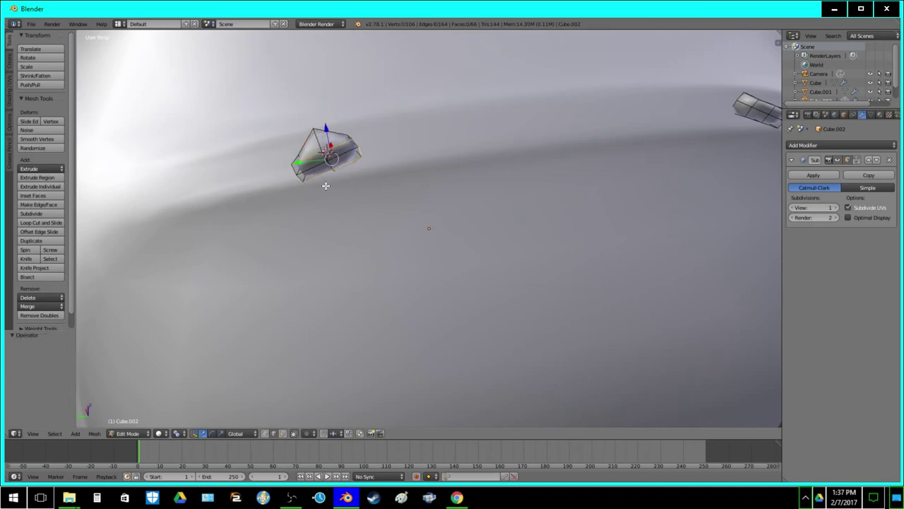
# Try To Sphere at factor 1 on the same loop in wireframe display, then undo it
pyautogui.press('z')
pyautogui.hotkey('shift', 'alt', 's')
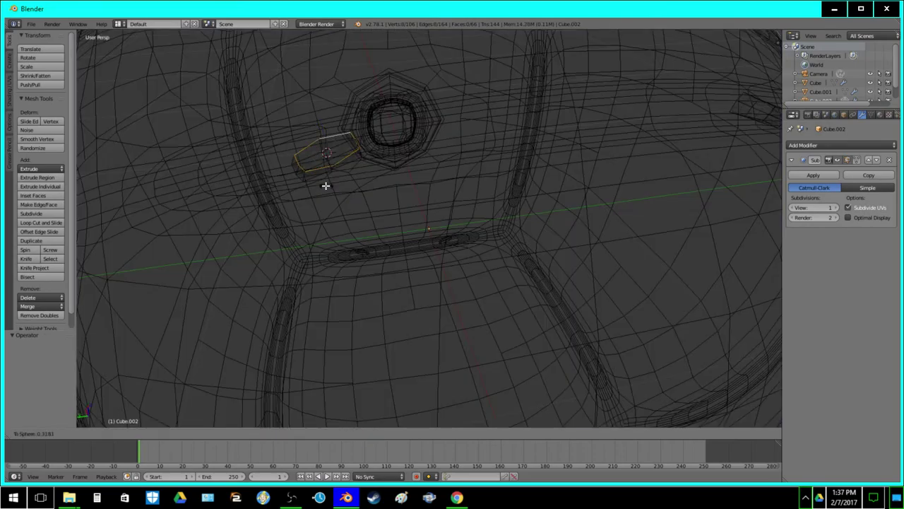
pyautogui.write('1')
pyautogui.press('Return')
pyautogui.hotkey('ctrl', 'z')
pyautogui.press('z')
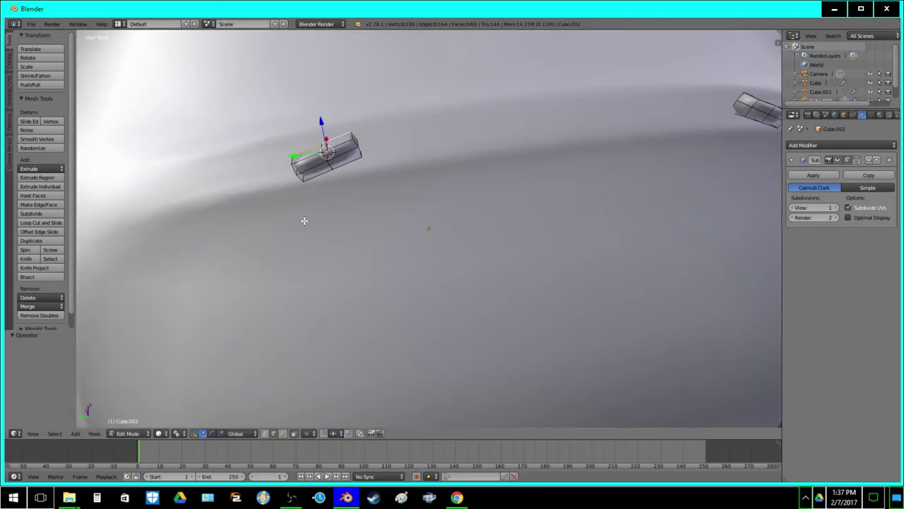
# Subdivide the two lengthwise edge rings of the left-hand piece with one cut
pyautogui.press('a')
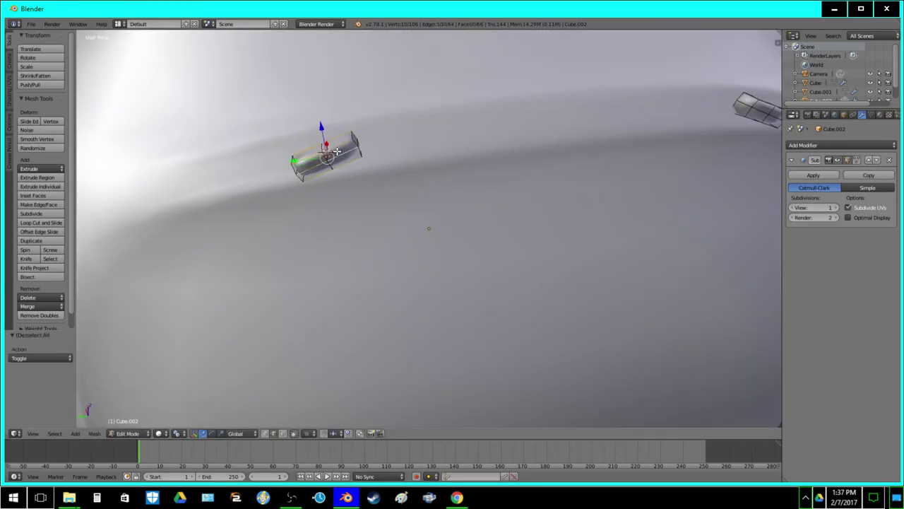
pyautogui.click(40, 213)
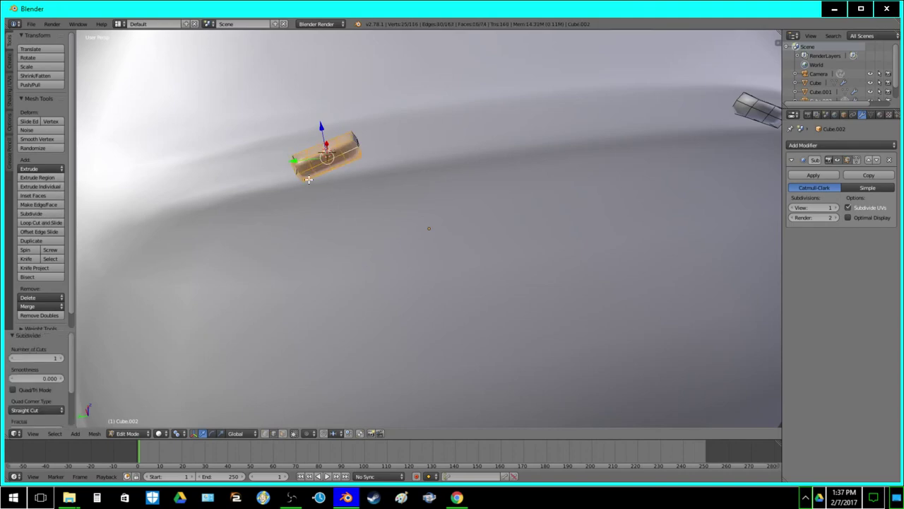
pyautogui.press('a')
# Try To Sphere at factor 1 on the newly subdivided upper loop of the left-hand piece, then undo it
pyautogui.press('z')
pyautogui.hotkey('shift', 'alt', 's')
pyautogui.write('1')
pyautogui.press('Return')
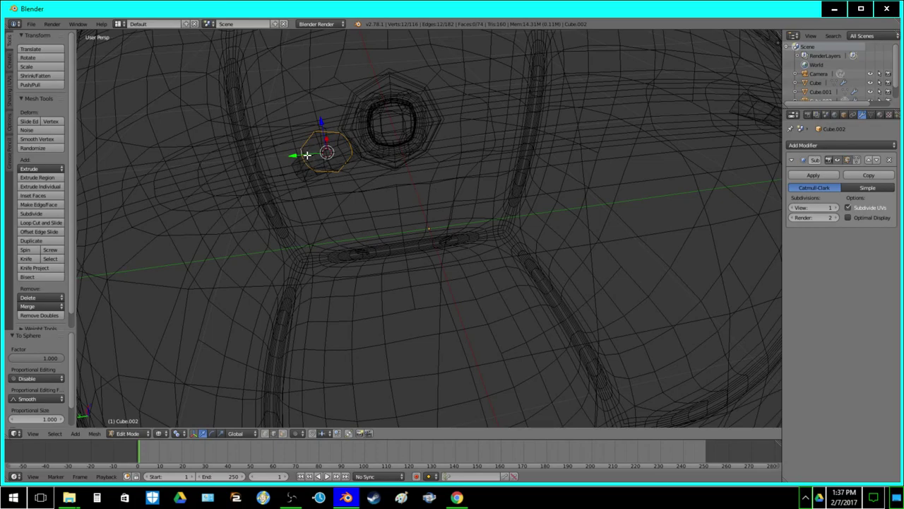
pyautogui.press('z')
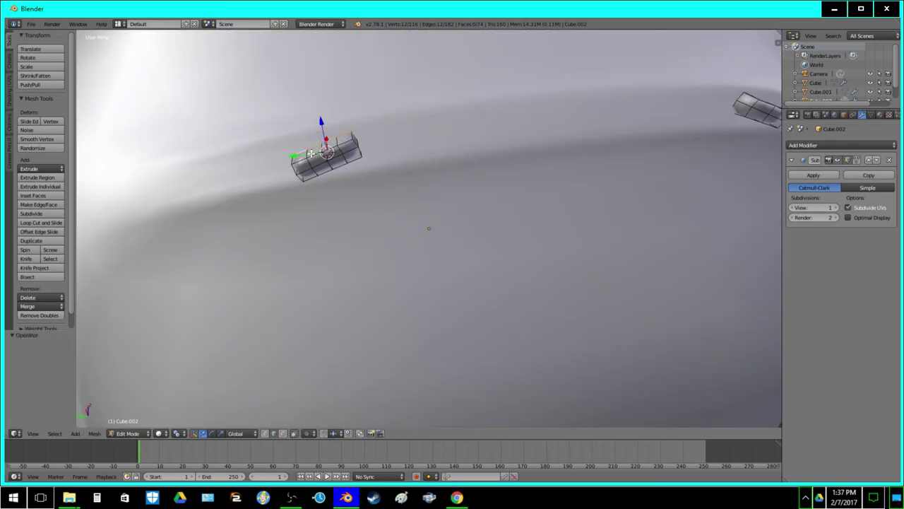
# Subdivide the two middle edge rings of the left-hand piece once more
pyautogui.press('a')
pyautogui.keyDown('ctrl'); pyautogui.keyDown('alt'); pyautogui.rightClick(316, 154); pyautogui.keyUp('alt'); pyautogui.keyUp('ctrl')
pyautogui.keyDown('ctrl'); pyautogui.keyDown('alt'); pyautogui.keyDown('shift'); pyautogui.rightClick(331, 148); pyautogui.keyUp('shift'); pyautogui.keyUp('alt'); pyautogui.keyUp('ctrl')
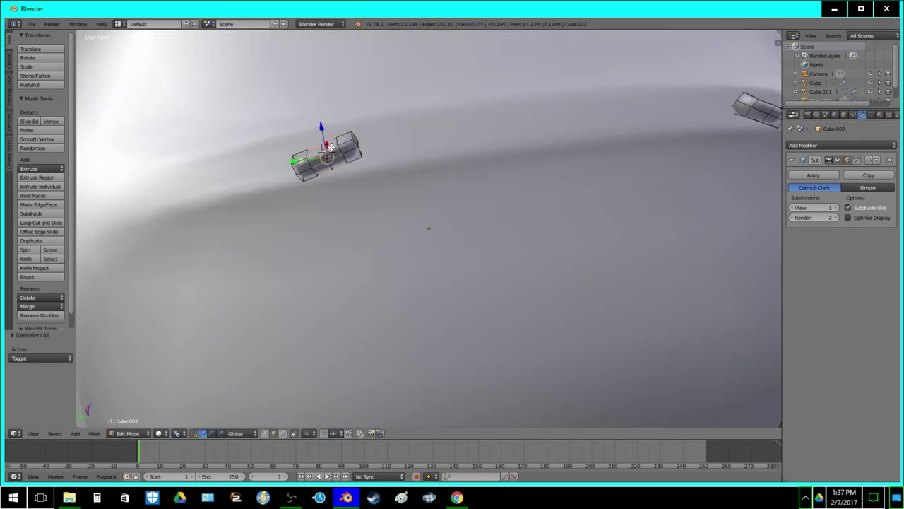
pyautogui.click(43, 213)
pyautogui.press('a')
# Round both end loops of the left-hand piece into circles with To Sphere at factor 1, then leave edit mode
pyautogui.keyDown('alt'); pyautogui.rightClick(311, 161); pyautogui.keyUp('alt')
pyautogui.press('z')
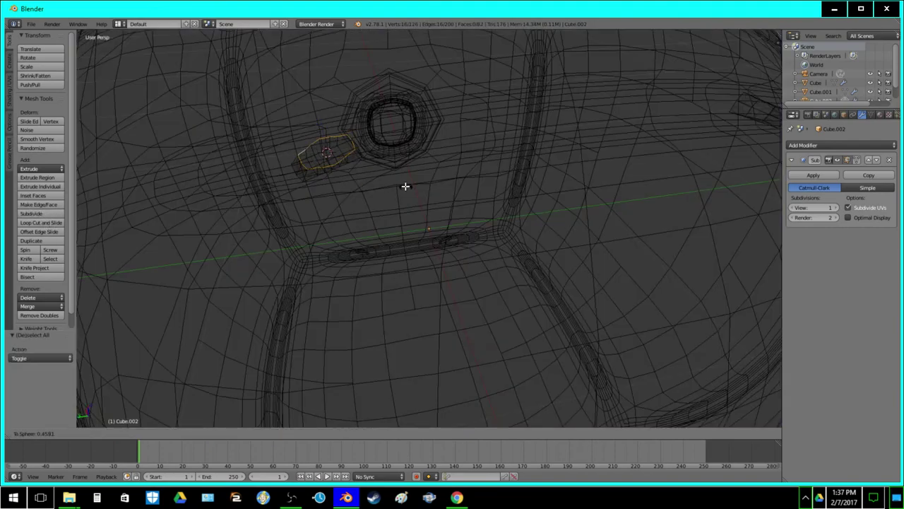
pyautogui.press('z')
pyautogui.keyDown('alt'); pyautogui.rightClick(303, 163); pyautogui.keyUp('alt')
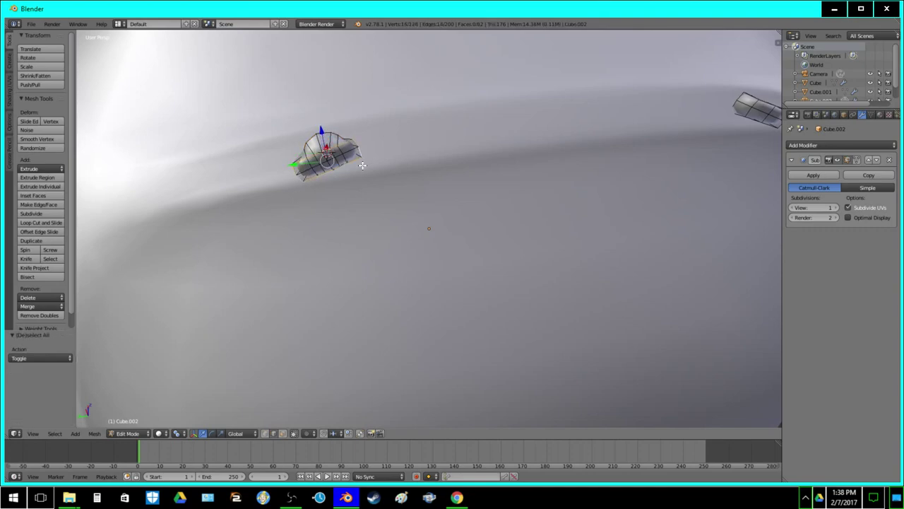
pyautogui.hotkey('alt', 'shift', 's')
pyautogui.write('1')
pyautogui.press('Return')
pyautogui.press('a')
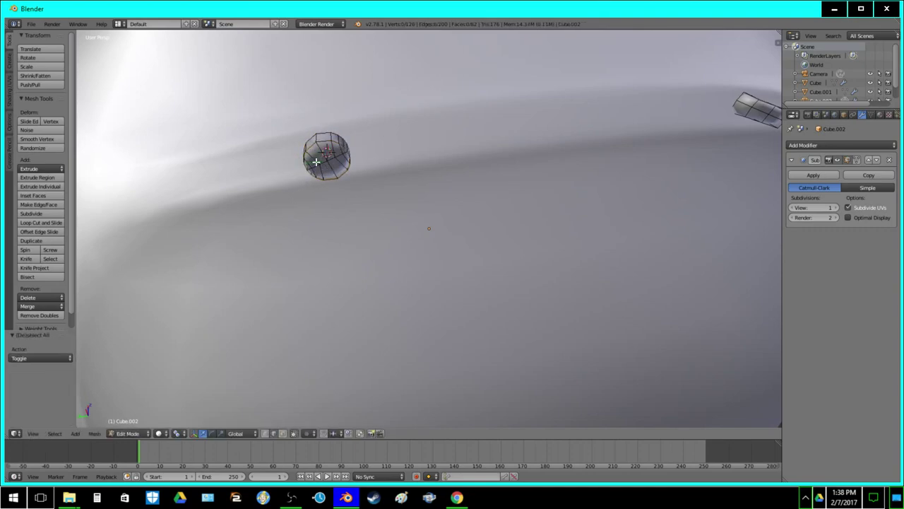
pyautogui.press('Tab')
pyautogui.moveTo(452, 169); pyautogui.dragTo(476, 174, button='middle')
pyautogui.scroll(-3, 436, 178)
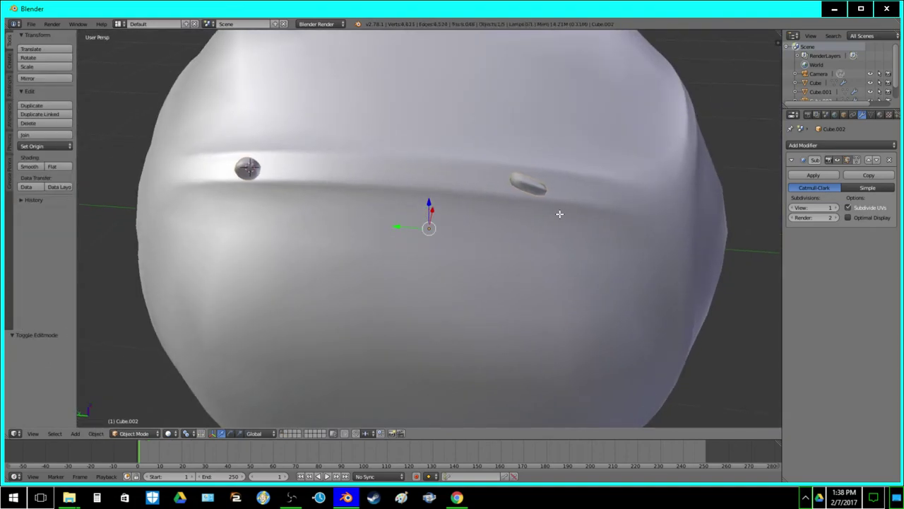
# Subdivide the two lengthwise edge rings of the right-hand piece, then subdivide its two middle rings again
pyautogui.press('Tab')
pyautogui.keyDown('ctrl'); pyautogui.keyDown('alt'); pyautogui.rightClick(527, 182); pyautogui.keyUp('alt'); pyautogui.keyUp('ctrl')
pyautogui.keyDown('ctrl'); pyautogui.keyDown('alt'); pyautogui.keyDown('shift'); pyautogui.rightClick(540, 187); pyautogui.keyUp('shift'); pyautogui.keyUp('alt'); pyautogui.keyUp('ctrl')
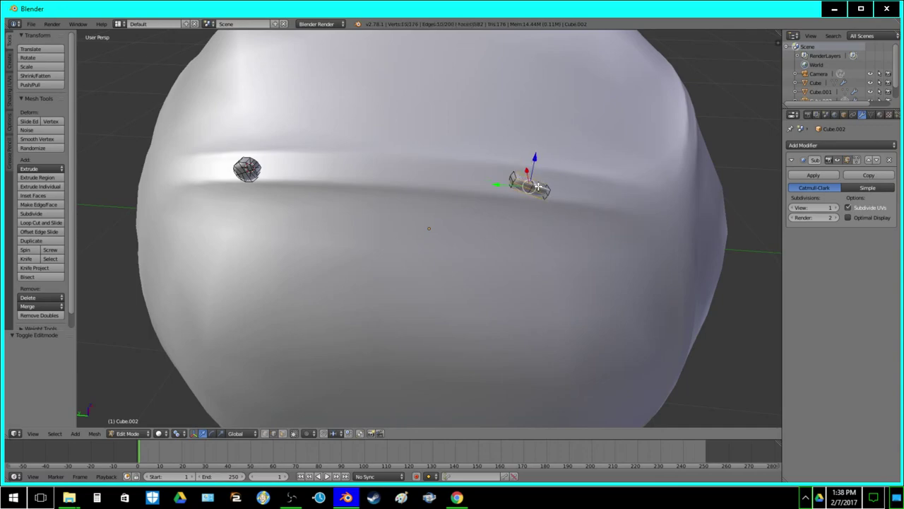
pyautogui.click(37, 212)
pyautogui.press('a')
pyautogui.keyDown('ctrl'); pyautogui.keyDown('alt'); pyautogui.rightClick(527, 184); pyautogui.keyUp('alt'); pyautogui.keyUp('ctrl')
pyautogui.keyDown('ctrl'); pyautogui.keyDown('alt'); pyautogui.keyDown('shift'); pyautogui.rightClick(537, 186); pyautogui.keyUp('shift'); pyautogui.keyUp('alt'); pyautogui.keyUp('ctrl')
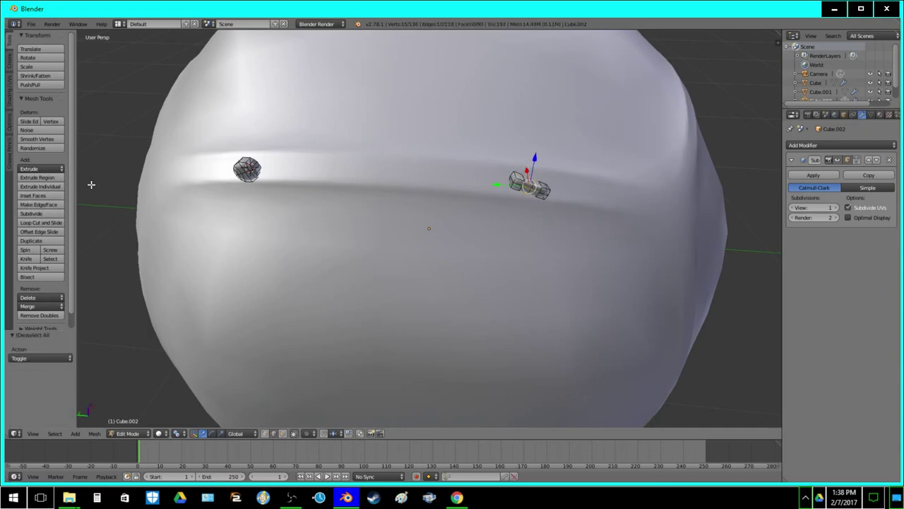
pyautogui.click(41, 211)
# Snap the 3D cursor to the right-hand piece's upper loop and round that loop with To Sphere
pyautogui.press('a')
pyautogui.keyDown('alt'); pyautogui.rightClick(519, 172); pyautogui.keyUp('alt')
pyautogui.keyDown('alt'); pyautogui.keyDown('shift'); pyautogui.rightClick(519, 169); pyautogui.keyUp('shift'); pyautogui.keyUp('alt')
pyautogui.hotkey('shift', 's')
pyautogui.click(519, 186)
pyautogui.hotkey('alt', 's')
pyautogui.click(526, 181)
# Round the remaining end loop of the right-hand piece into a circle with To Sphere at factor 1, and leave edit mode
pyautogui.press('a')
pyautogui.keyDown('alt'); pyautogui.rightClick(520, 177); pyautogui.keyUp('alt')
pyautogui.keyDown('alt'); pyautogui.keyDown('shift'); pyautogui.rightClick(516, 189); pyautogui.keyUp('shift'); pyautogui.keyUp('alt')
pyautogui.keyDown('alt'); pyautogui.keyDown('shift'); pyautogui.rightClick(512, 187); pyautogui.keyUp('shift'); pyautogui.keyUp('alt')
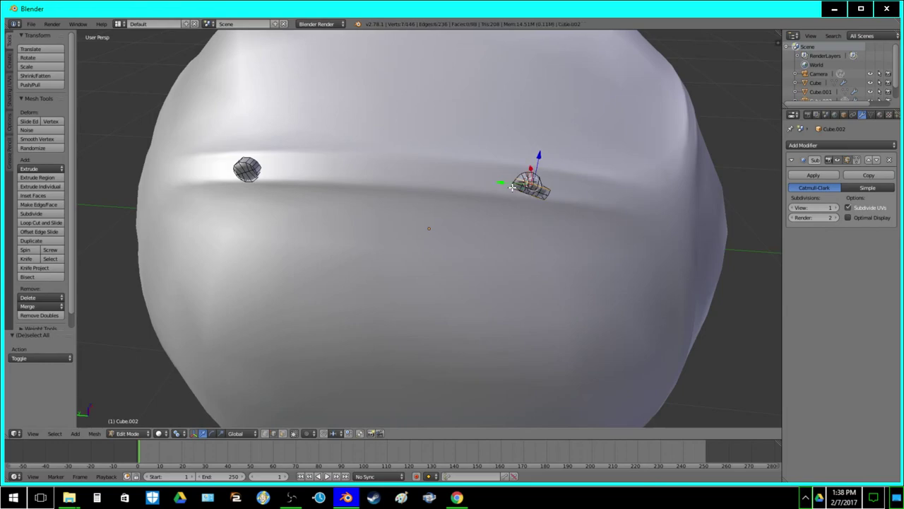
pyautogui.moveTo(568, 195); pyautogui.dragTo(494, 149, button='middle')
pyautogui.keyDown('alt'); pyautogui.rightClick(456, 125); pyautogui.keyUp('alt')
pyautogui.keyDown('alt'); pyautogui.rightClick(458, 135); pyautogui.keyUp('alt')
pyautogui.keyDown('alt'); pyautogui.keyDown('shift'); pyautogui.rightClick(500, 143); pyautogui.keyUp('shift'); pyautogui.keyUp('alt')
pyautogui.hotkey('alt', 'shift', 's')
pyautogui.write('1')
pyautogui.press('Return')
pyautogui.press('Tab')
# Select the main sphere and snap the 3D cursor to its centre, ending in object mode
pyautogui.moveTo(374, 147); pyautogui.dragTo(429, 226, button='middle')
pyautogui.press('a')
pyautogui.rightClick(469, 263)
pyautogui.hotkey('shift', 's')
pyautogui.click(467, 274)
pyautogui.press('Tab')
pyautogui.press('a')
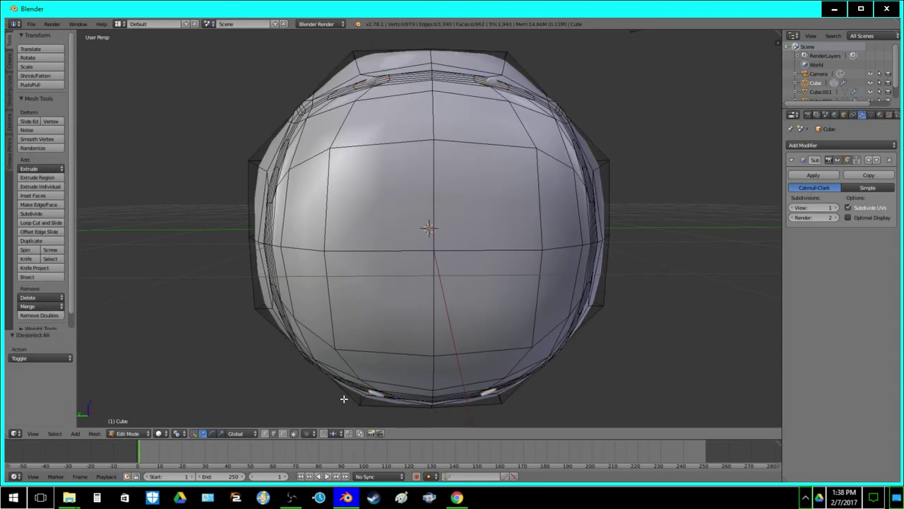
pyautogui.press('Tab')
# Delete the two strip pieces at the sphere's lower edge from the separated details object, including their leftover geometry
pyautogui.rightClick(374, 394)
pyautogui.press('Tab')
pyautogui.press('b')
pyautogui.moveTo(338, 414); pyautogui.dragTo(561, 368)
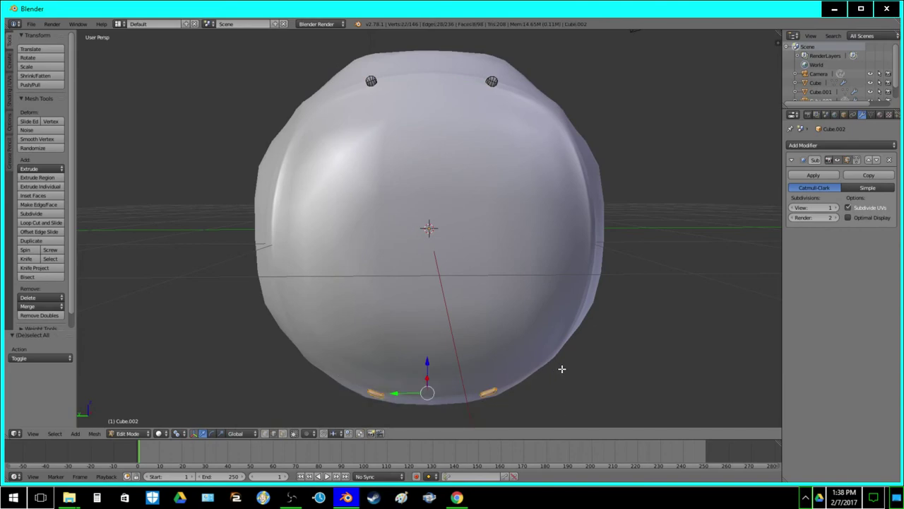
pyautogui.press('x')
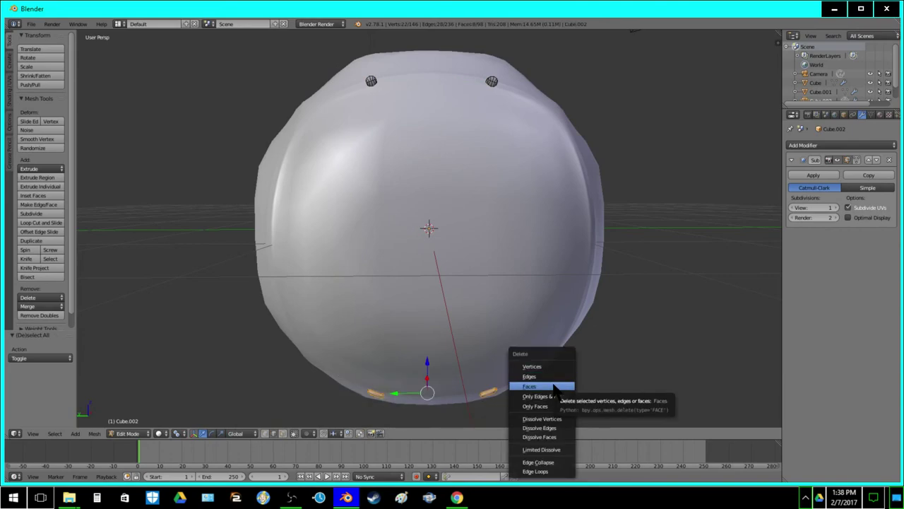
pyautogui.click(554, 387)
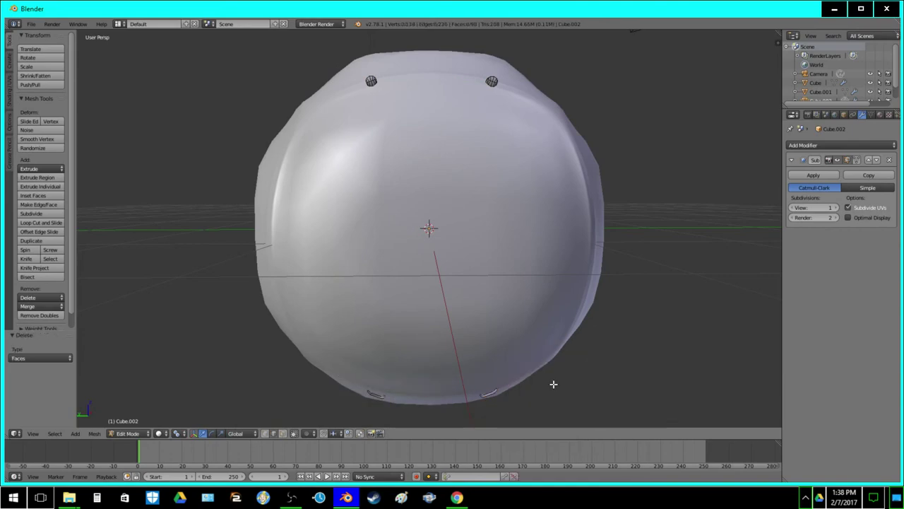
pyautogui.press('ctrl+KP_Add')
pyautogui.press('x')
pyautogui.click(356, 356)
# Duplicate all detail pieces in place and rotate the copies 180° about X around the 3D cursor
pyautogui.press('a')
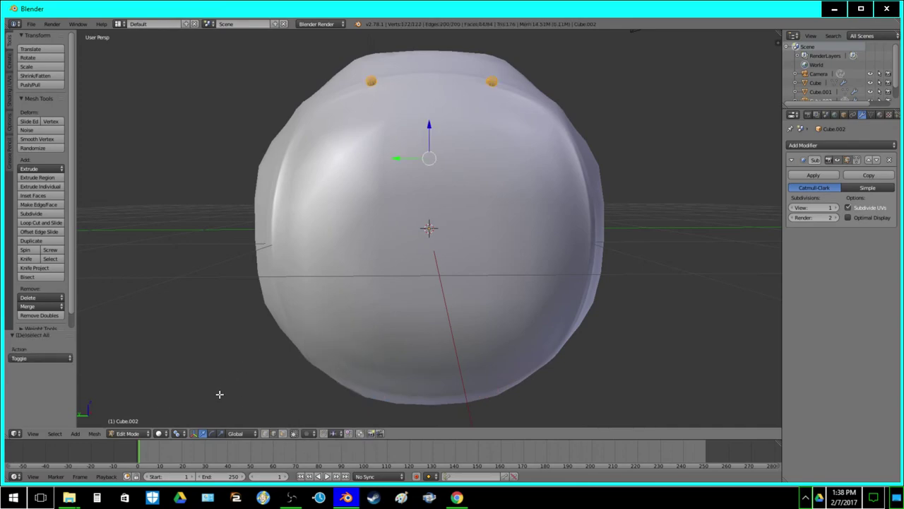
pyautogui.click(177, 433)
pyautogui.click(202, 413)
pyautogui.hotkey('shift', 'd')
pyautogui.rightClick(504, 301)
pyautogui.write('rx180')
pyautogui.press('Return')
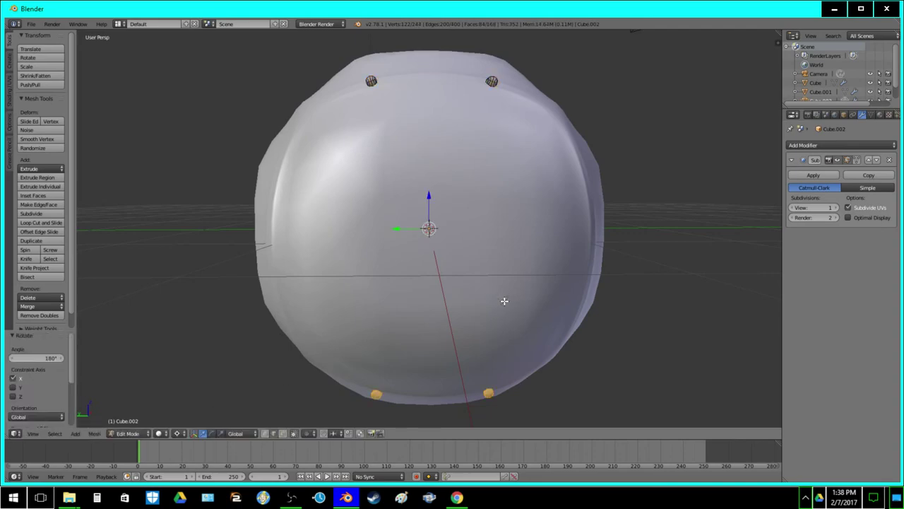
# Duplicate all the upper and lower detail pieces and rotate the copies 90° about the Z axis
pyautogui.scroll(-2, 436, 212)
pyautogui.moveTo(357, 187); pyautogui.dragTo(409, 209, button='middle')
pyautogui.press('a')
pyautogui.press('a')
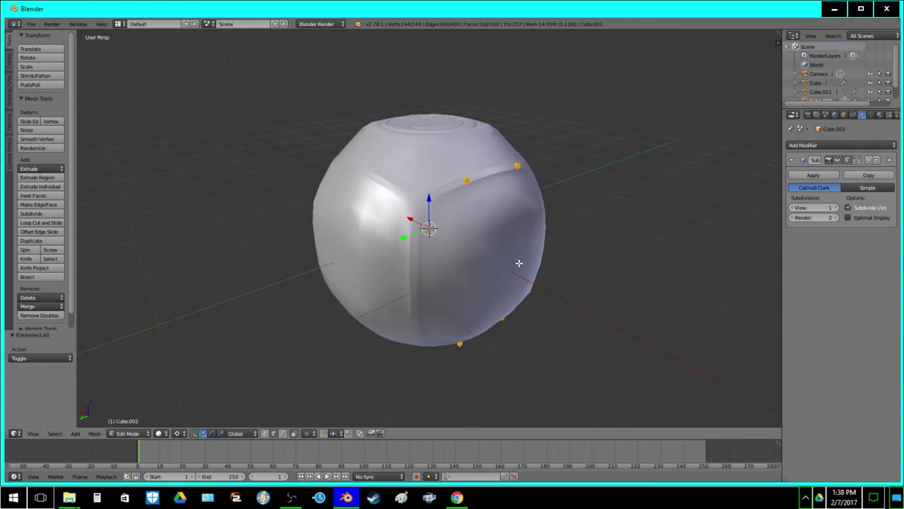
pyautogui.hotkey('shift', 'd')
pyautogui.rightClick(519, 263)
pyautogui.write('rz90')
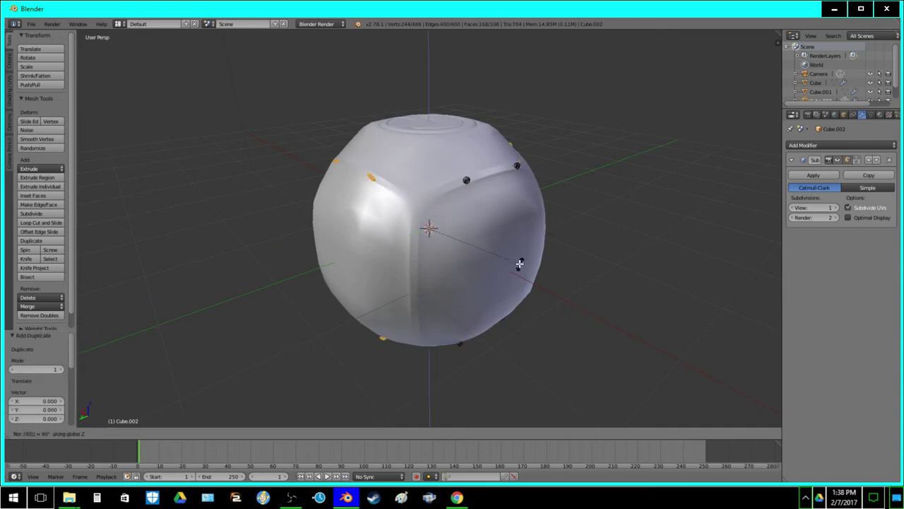
pyautogui.press('Return')
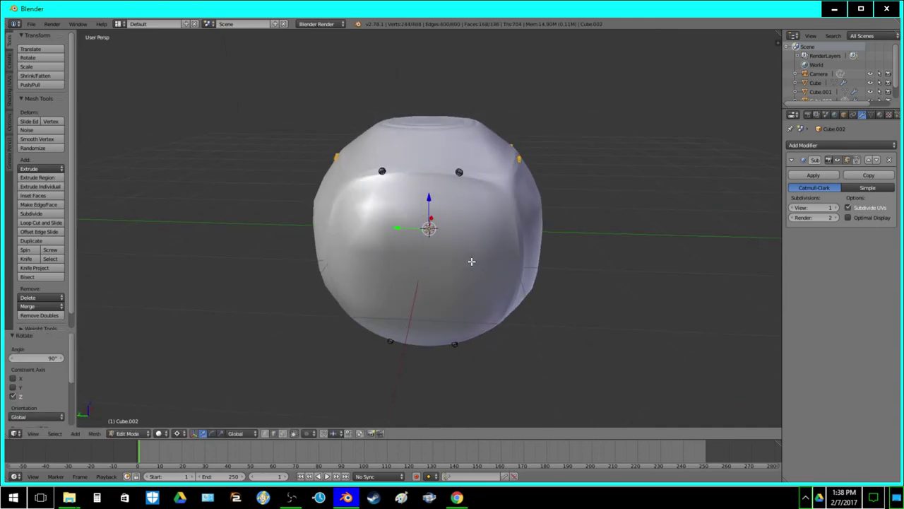
# Invert the selection in wireframe display and try rotating the other set of pieces freely about Z
pyautogui.press('z')
pyautogui.moveTo(458, 286)
pyautogui.mouseDown(button='middle')
pyautogui.moveTo(475, 74)
pyautogui.moveTo(444, 281)
pyautogui.mouseUp(button='middle')
pyautogui.press('z')
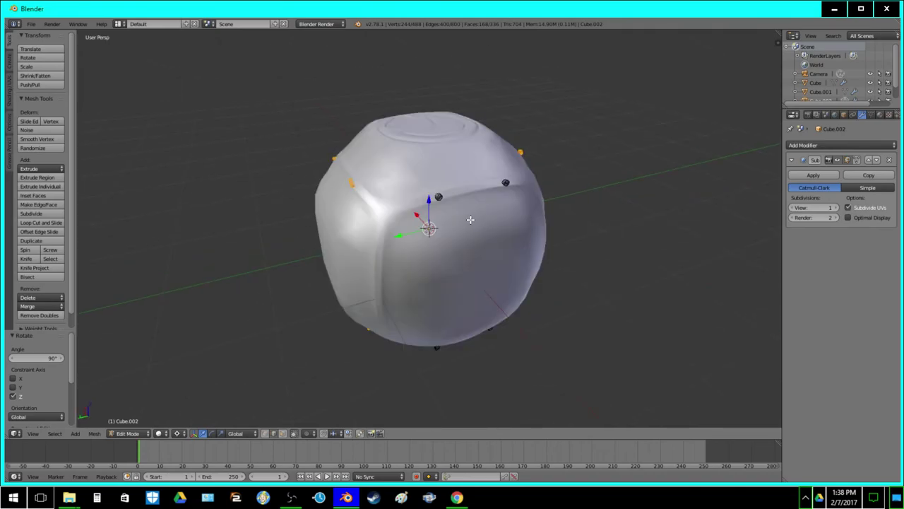
pyautogui.hotkey('ctrl', 'i')
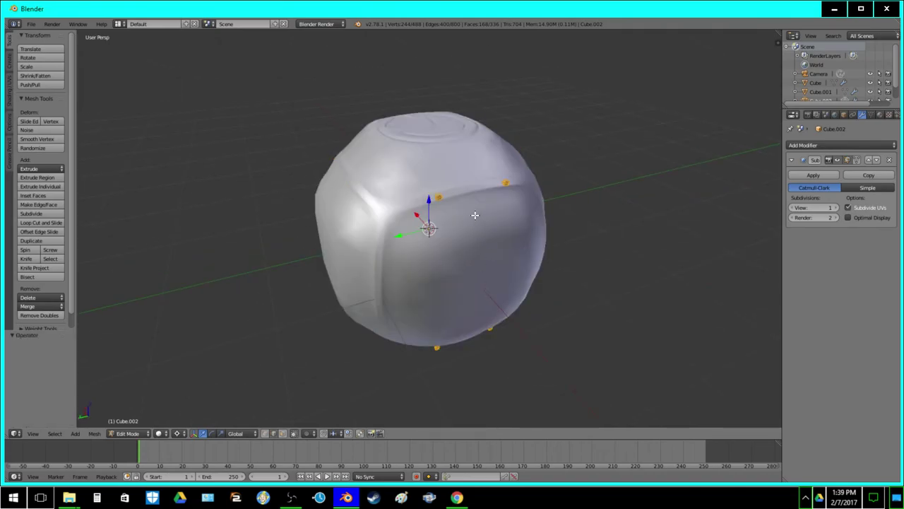
pyautogui.press('z')
pyautogui.press('g')
pyautogui.press('z')
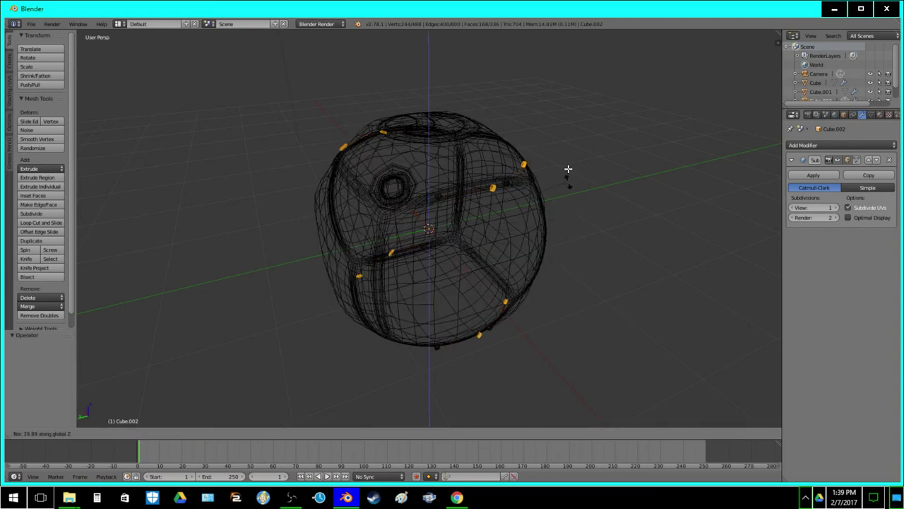
pyautogui.click(580, 216)
pyautogui.moveTo(579, 216); pyautogui.dragTo(520, 250, button='middle')
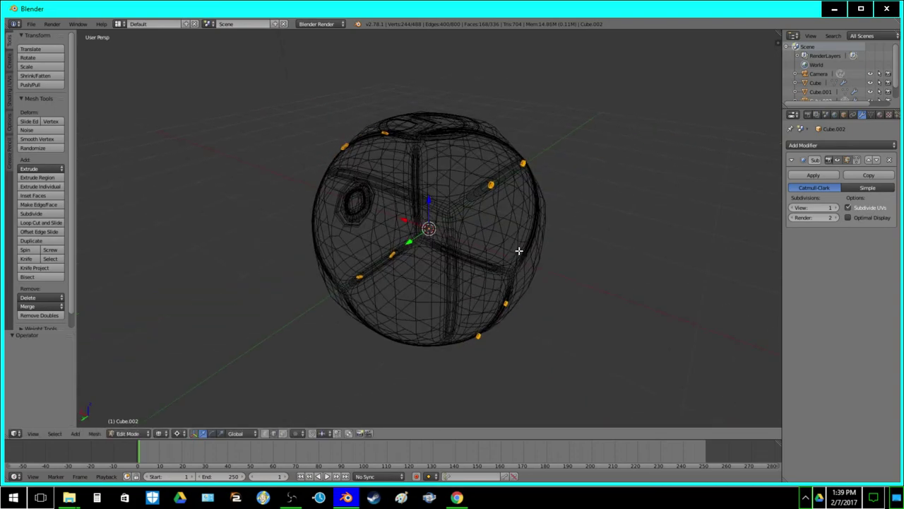
# Duplicate the selected pieces, rotate the copies 90° about Z, and return to object mode in solid display
pyautogui.press('g')
pyautogui.press('Escape')
pyautogui.press('r')
pyautogui.press('z')
pyautogui.press('9')
pyautogui.press('0')
pyautogui.press('Return')
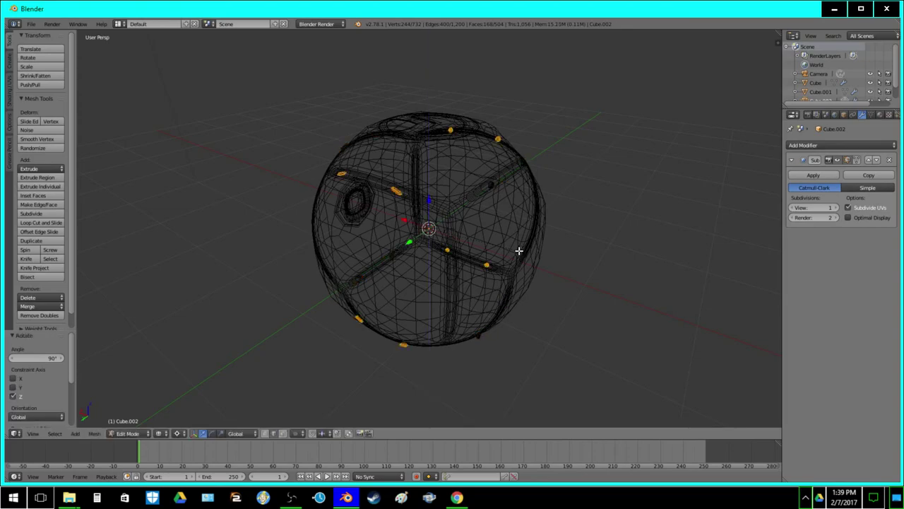
pyautogui.press('z')
pyautogui.press('Tab')
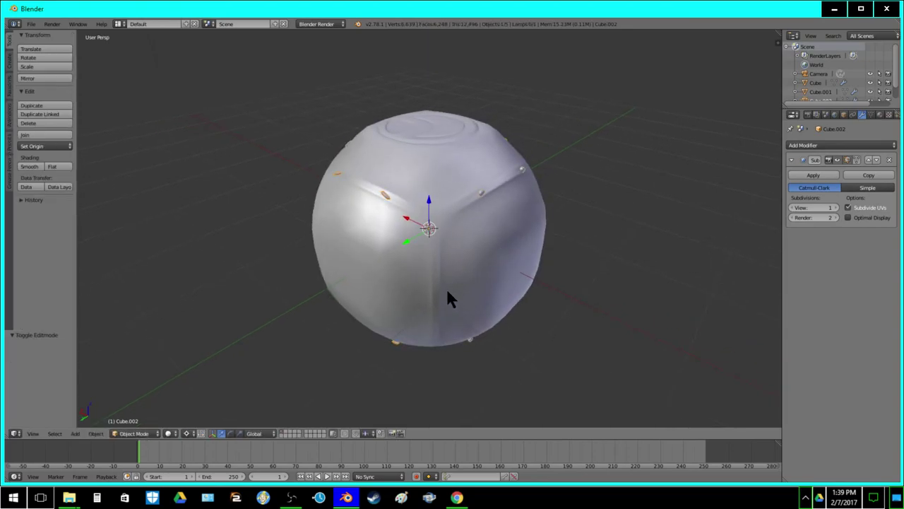
# Check the copied pieces around the sphere and undo the duplications and rotations
pyautogui.moveTo(445, 286); pyautogui.dragTo(464, 299, button='middle')
pyautogui.scroll(3, 465, 299)
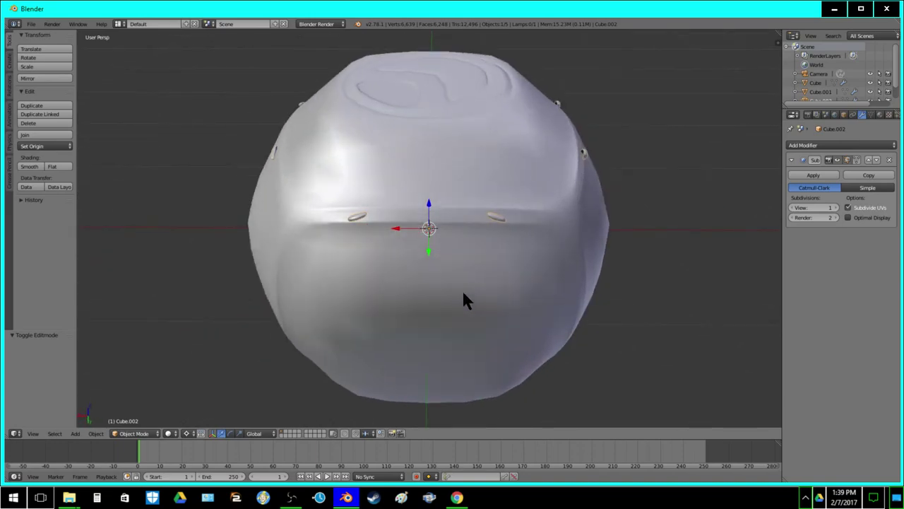
pyautogui.press('Tab')
pyautogui.hotkey('ctrl', 'i')
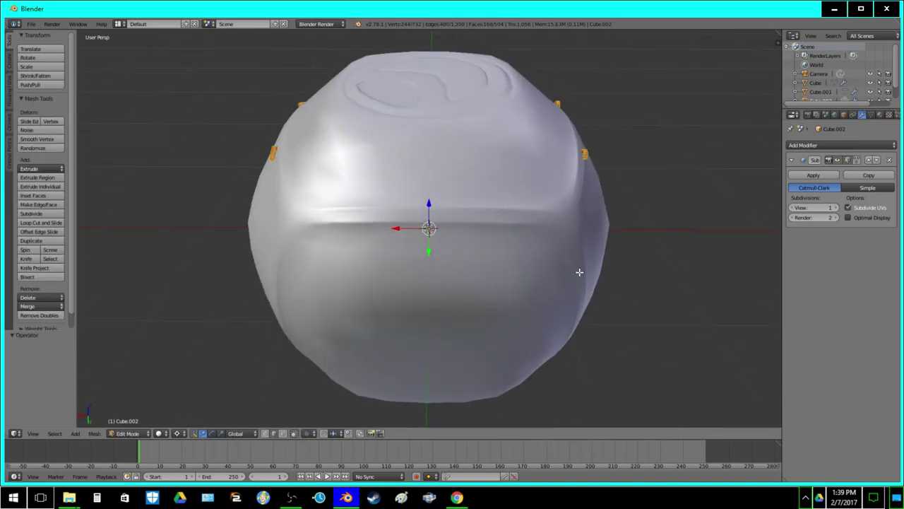
pyautogui.press('a')
pyautogui.hotkey('ctrl', 'z')
pyautogui.press('z')
pyautogui.moveTo(408, 259); pyautogui.dragTo(383, 262, button='middle')
pyautogui.hotkey('ctrl', 'z')
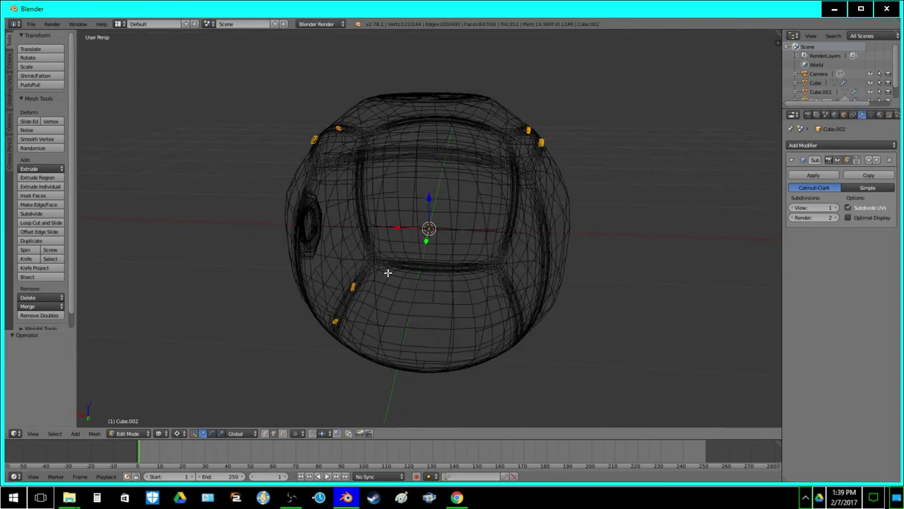
# Delete the unrounded detail pieces, keeping only the two round ones, and select everything that remains
pyautogui.press('a')
pyautogui.press('b')
pyautogui.moveTo(250, 374); pyautogui.dragTo(392, 126)
pyautogui.press('z')
pyautogui.press('x')
pyautogui.click(431, 167)
pyautogui.press('a')
pyautogui.press('g')
pyautogui.press('x')
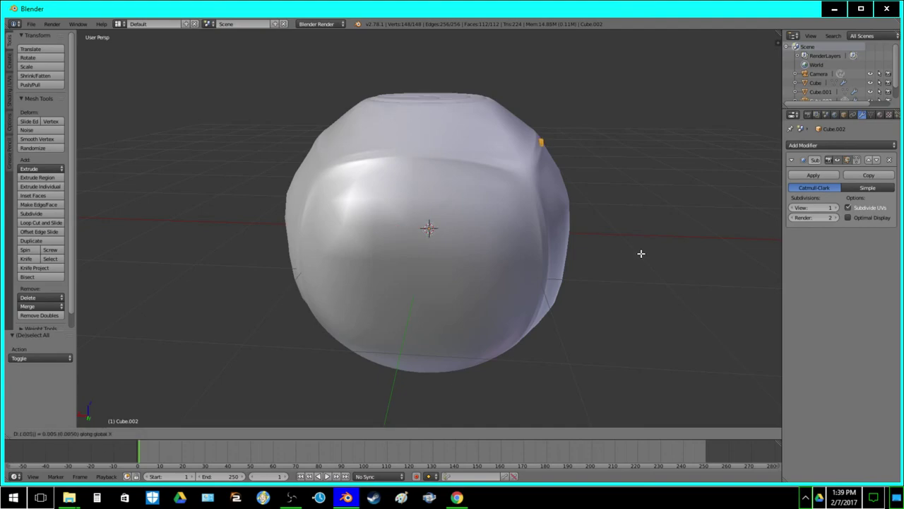
pyautogui.click(641, 253)
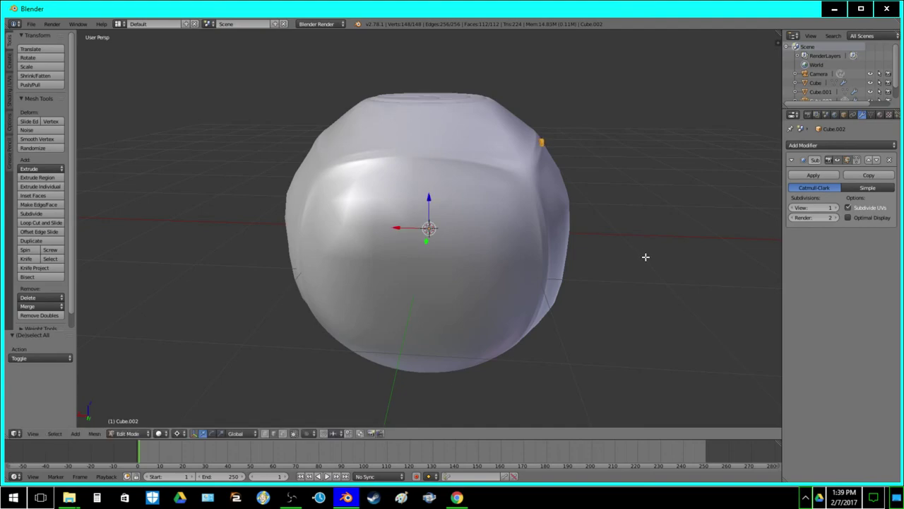
pyautogui.press('g')
pyautogui.press('x')
pyautogui.rightClick(645, 259)
# Try to move the matching end loops of both round pieces 0.033 along X, and undo the move
pyautogui.moveTo(591, 153); pyautogui.dragTo(546, 184, button='middle')
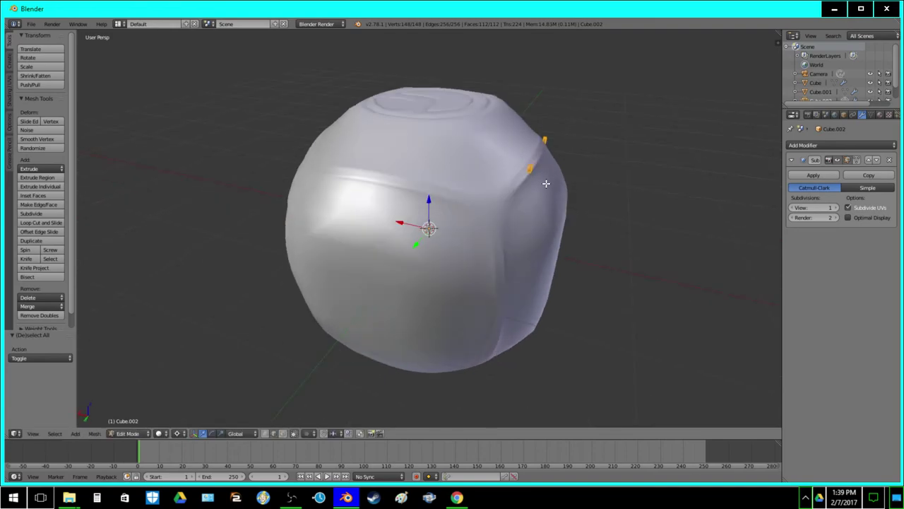
pyautogui.scroll(2, 542, 185)
pyautogui.press('a')
pyautogui.keyDown('alt'); pyautogui.rightClick(596, 127); pyautogui.keyUp('alt')
pyautogui.moveTo(596, 127); pyautogui.dragTo(534, 175, button='middle')
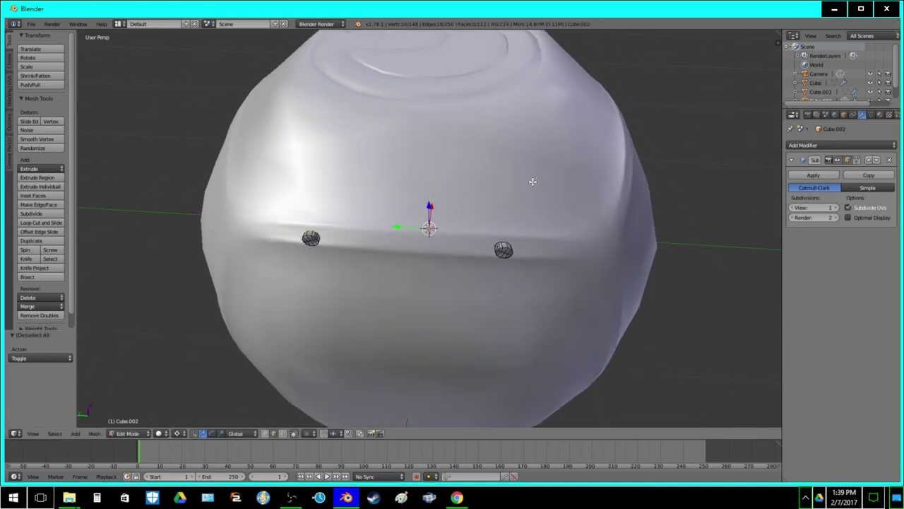
pyautogui.moveTo(499, 241); pyautogui.dragTo(432, 228, button='middle')
pyautogui.press('g')
pyautogui.press('x')
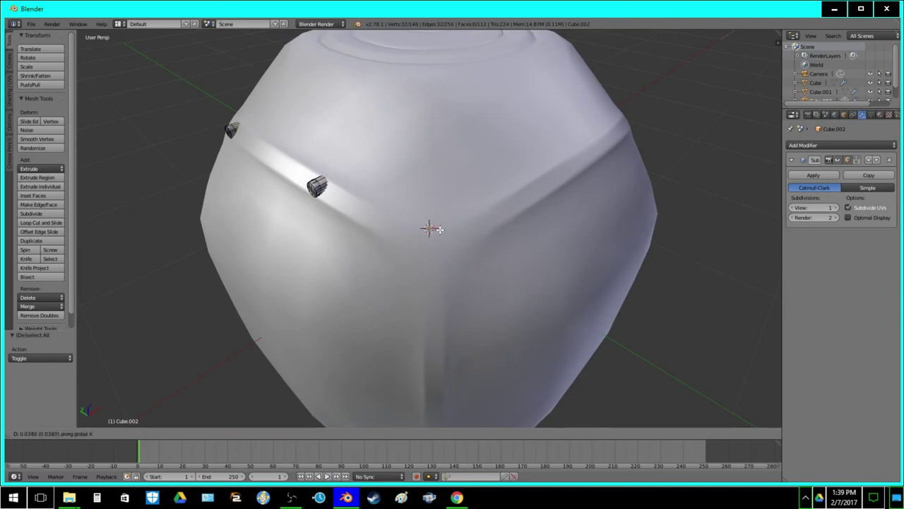
pyautogui.click(440, 228)
pyautogui.press('g')
pyautogui.press('z')
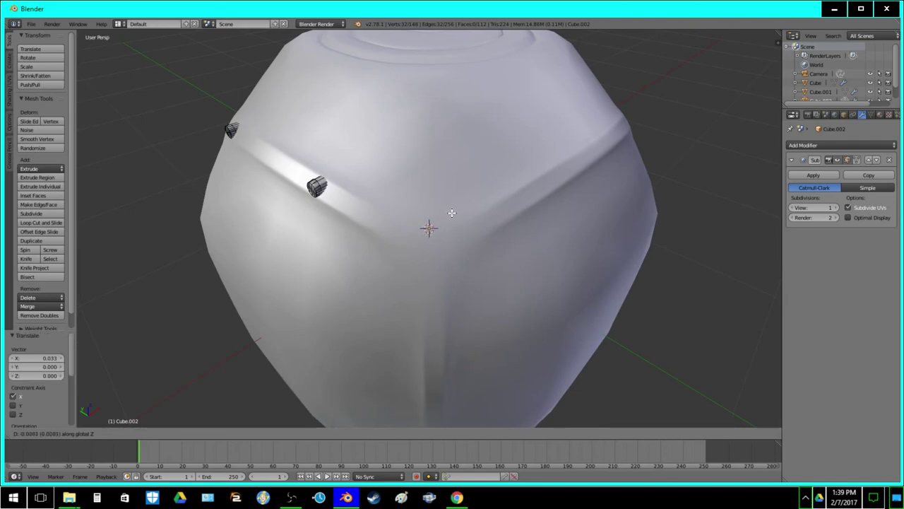
pyautogui.rightClick(452, 212)
pyautogui.hotkey('ctrl', 'z')
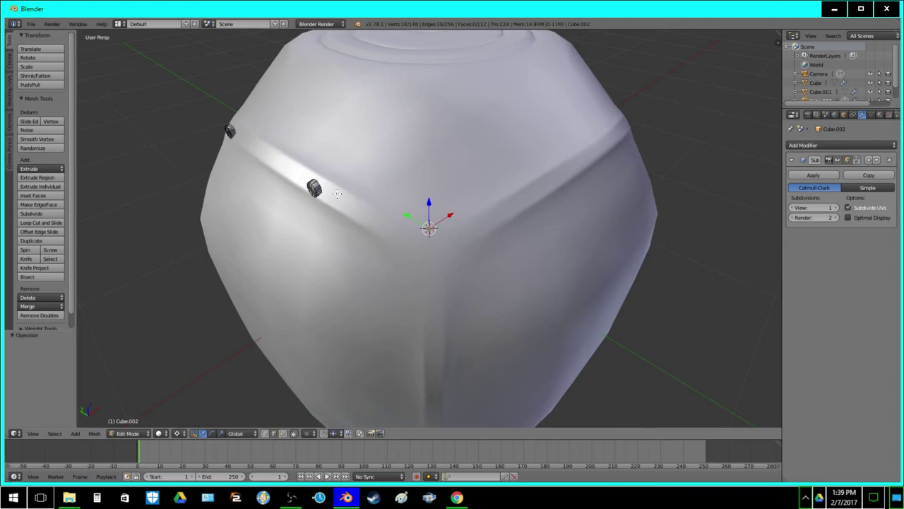
pyautogui.scroll(1, 185, 177)
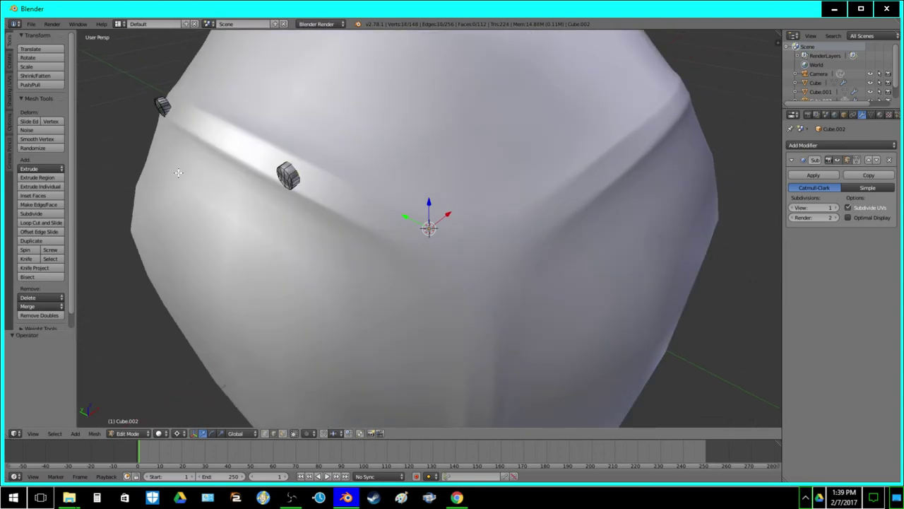
pyautogui.press('g')
pyautogui.press('x')
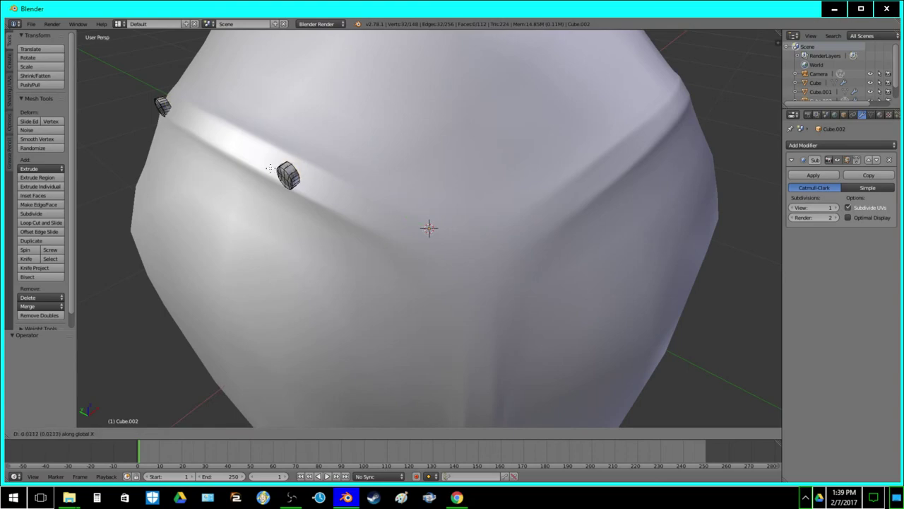
pyautogui.rightClick(270, 169)
# Select both round pieces completely, remove their doubled vertices and recalculate the normals
pyautogui.press('a')
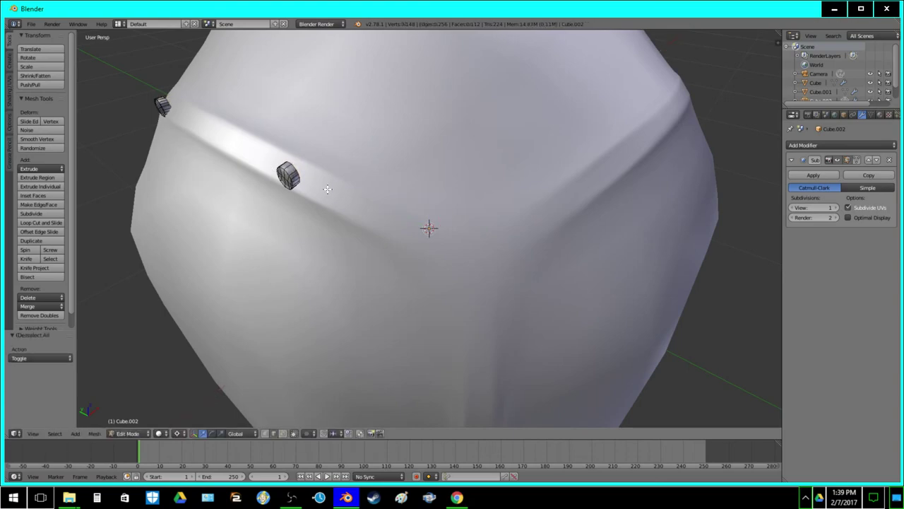
pyautogui.press('a')
pyautogui.click(38, 315)
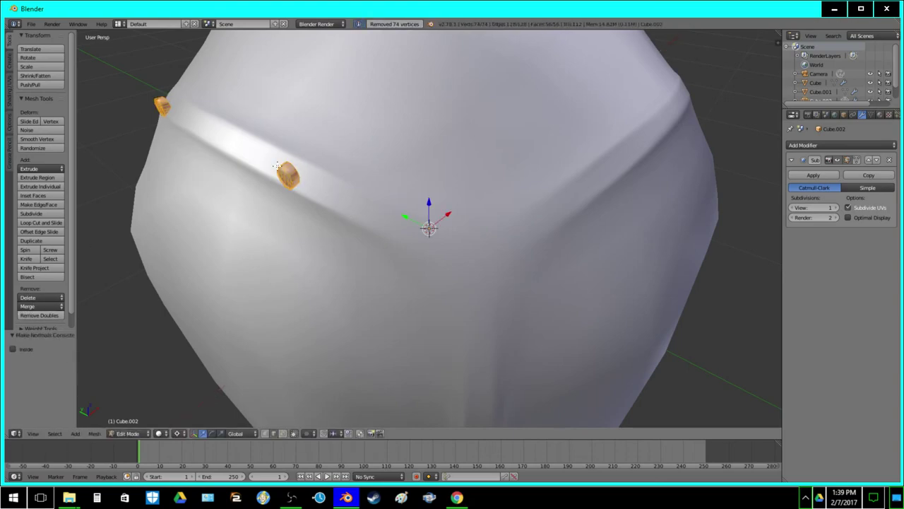
# Select the matching end loops of both round pieces and snap the 3D cursor to the selection
pyautogui.press('a')
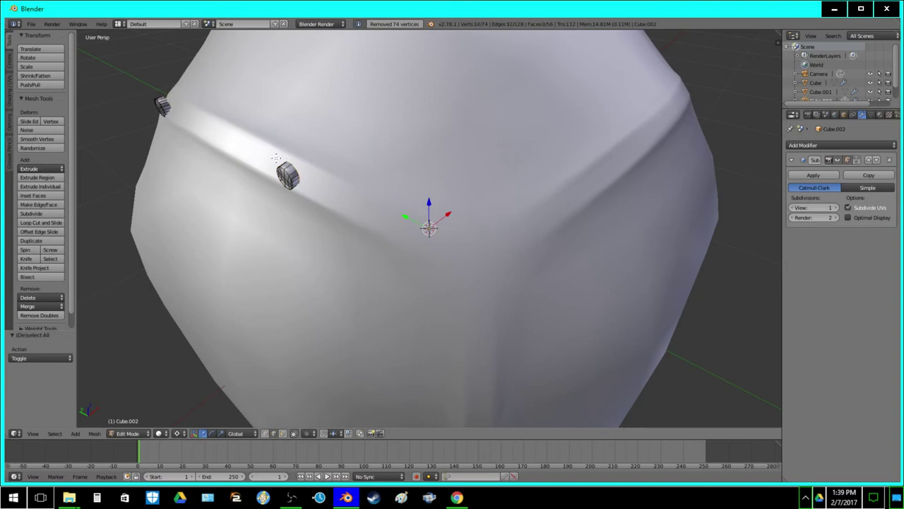
pyautogui.press('l')
pyautogui.hotkey('shift', 's')
pyautogui.click(296, 177)
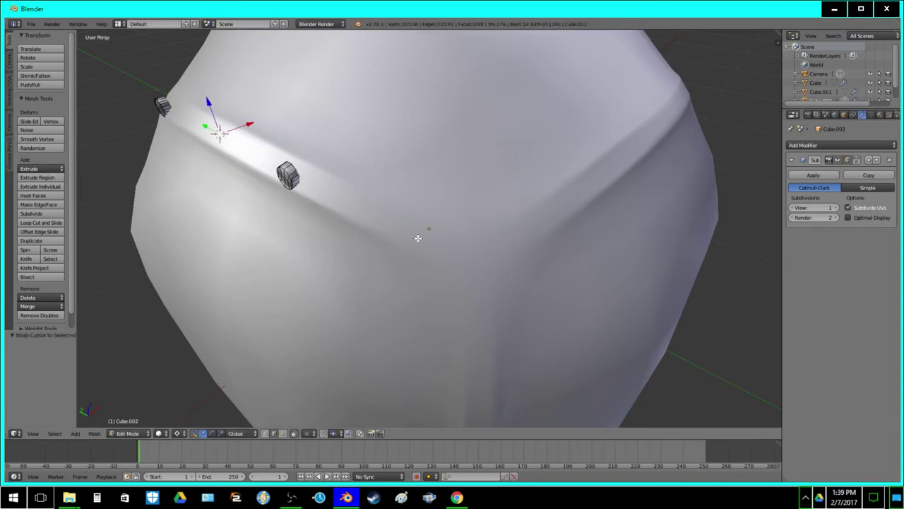
# Extrude the end loops in place and scale each one about its own centre to 0.906
pyautogui.click(177, 433)
pyautogui.click(202, 411)
pyautogui.press('s')
pyautogui.click(373, 352)
# Extrude the end loops of both round pieces once more in place and scale them to 0.824
pyautogui.press('g')
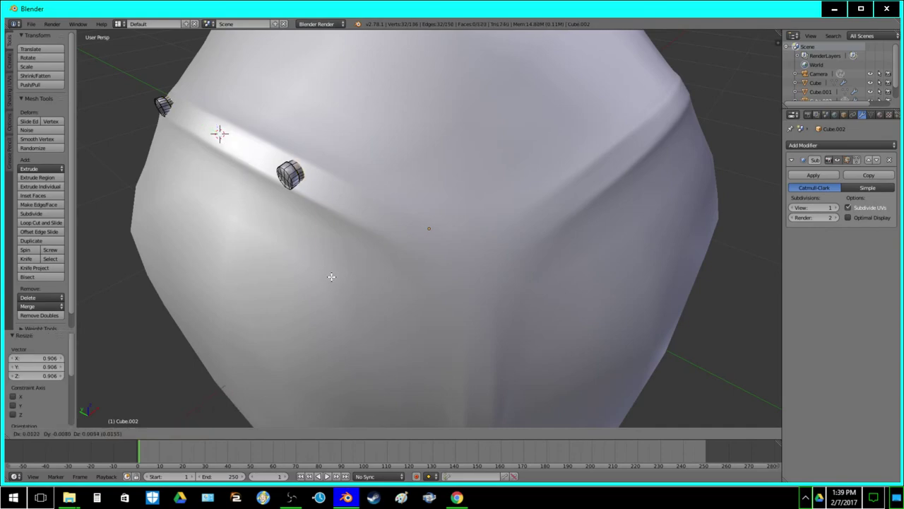
pyautogui.rightClick(331, 276)
pyautogui.press('s')
pyautogui.click(373, 261)
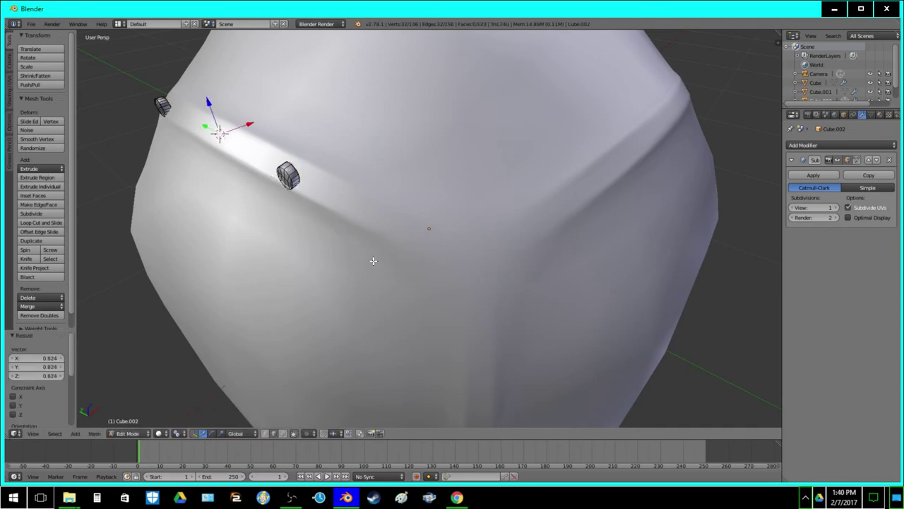
# Scale the end loops of both round pieces to 0.531 and extrude them a short distance, finishing the mesh edit
pyautogui.press('z')
pyautogui.press('s')
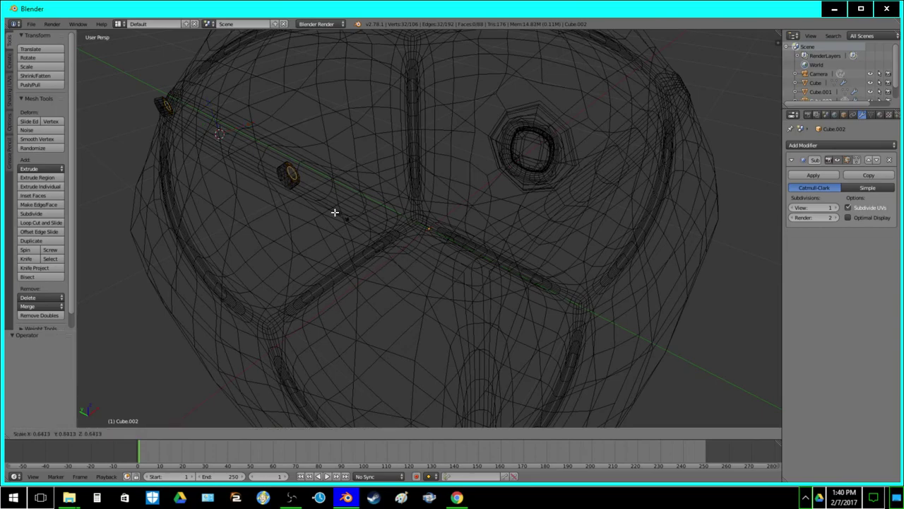
pyautogui.click(320, 203)
pyautogui.press('g')
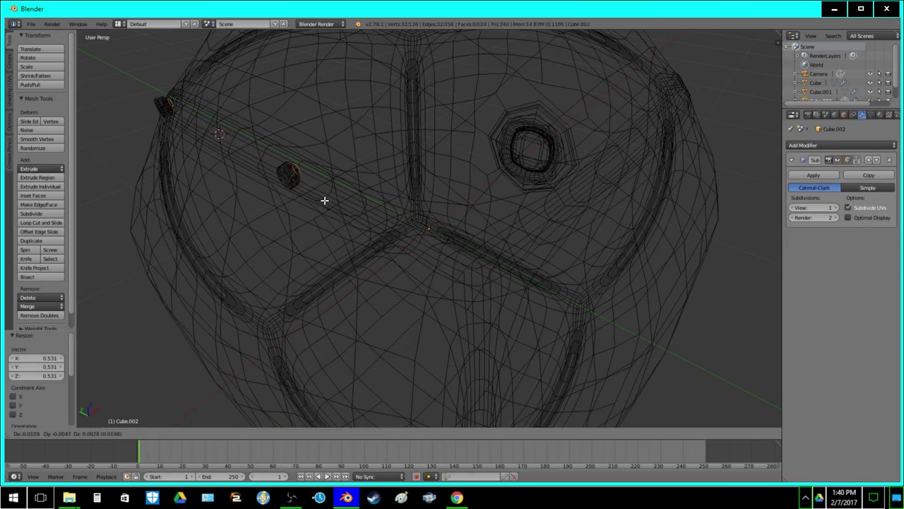
pyautogui.click(327, 198)
pyautogui.press('Tab')
pyautogui.press('z')
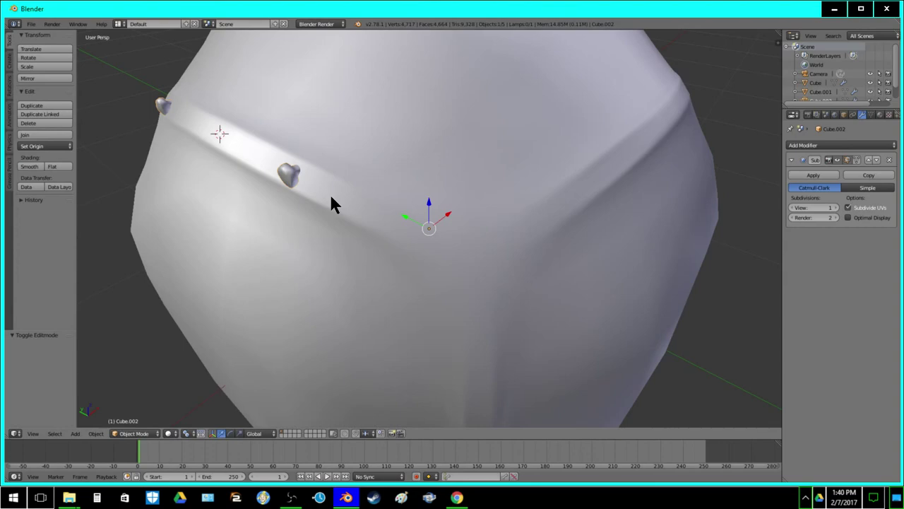
# Deselect everything and inspect the finished round pieces on the sphere from several angles with textured shading
pyautogui.rightClick(320, 191)
pyautogui.press('Tab')
pyautogui.press('Tab')
pyautogui.scroll(-2, 315, 188)
pyautogui.press('a')
pyautogui.moveTo(363, 219); pyautogui.dragTo(404, 196, button='middle')
pyautogui.scroll(-3, 403, 197)
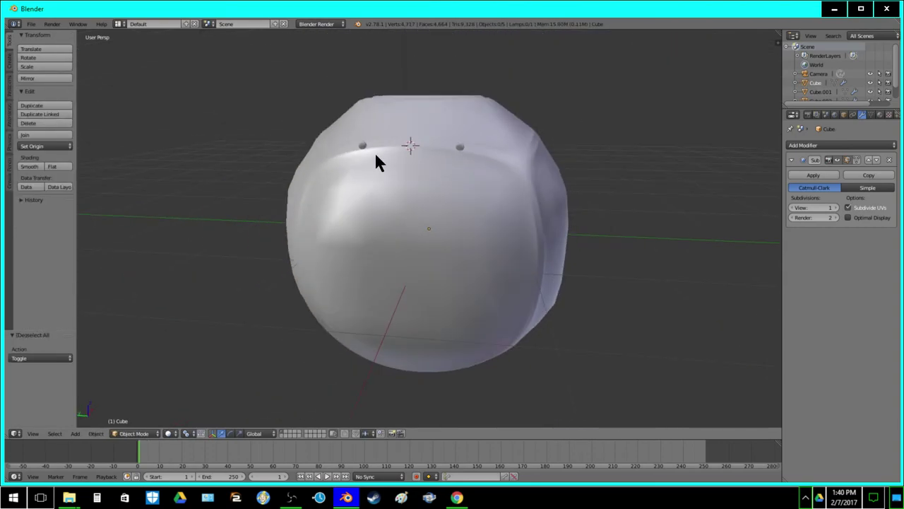
pyautogui.moveTo(384, 158); pyautogui.dragTo(390, 183, button='middle')
pyautogui.scroll(1, 393, 190)
pyautogui.click(168, 433)
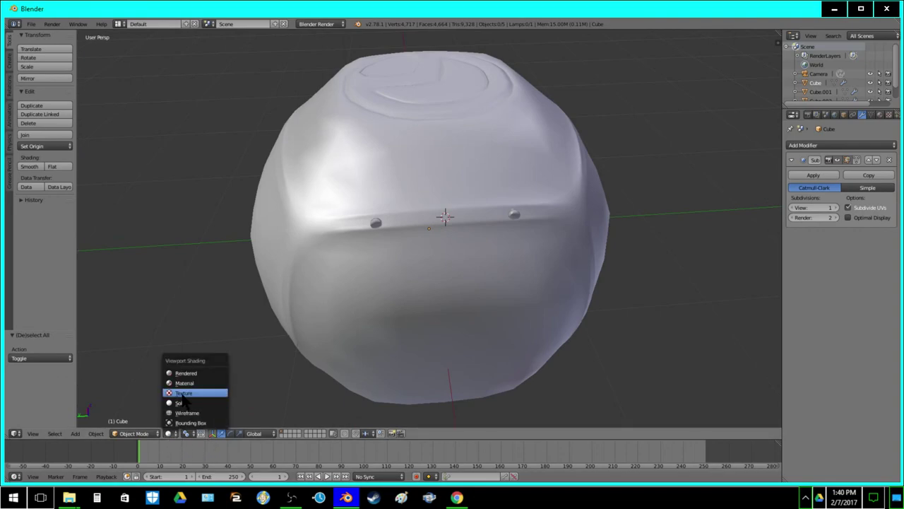
pyautogui.click(189, 392)
pyautogui.moveTo(370, 220); pyautogui.dragTo(389, 221, button='middle')
# Select the whole mesh of both round pieces and duplicate it in place
pyautogui.rightClick(390, 221)
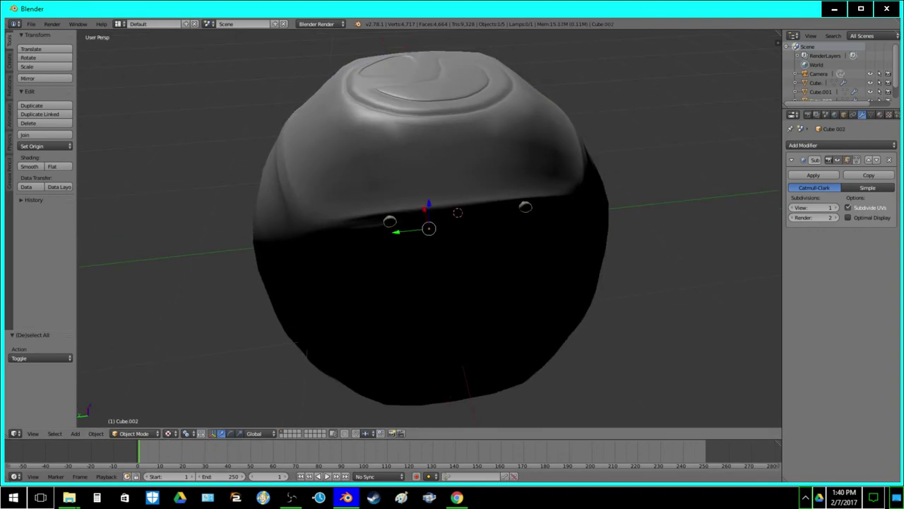
pyautogui.press('Tab')
pyautogui.press('a')
pyautogui.press('a')
pyautogui.press('a')
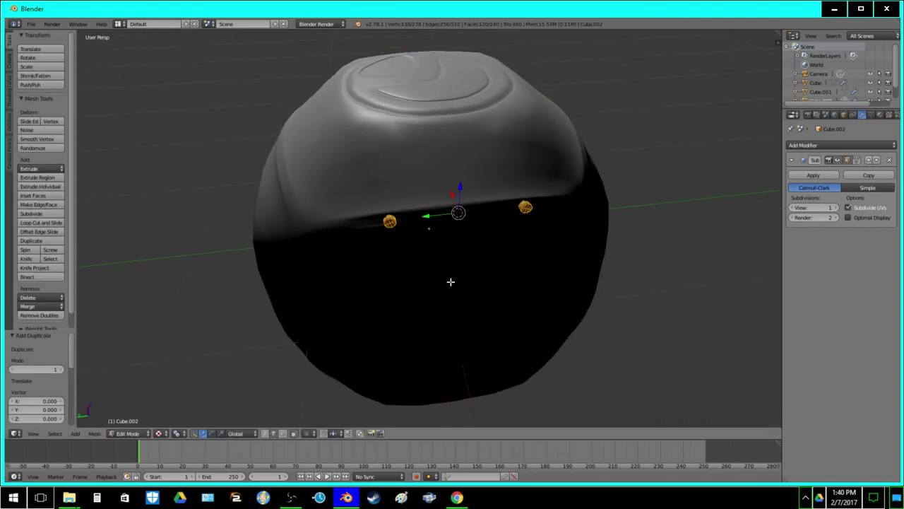
pyautogui.click(161, 433)
pyautogui.click(202, 418)
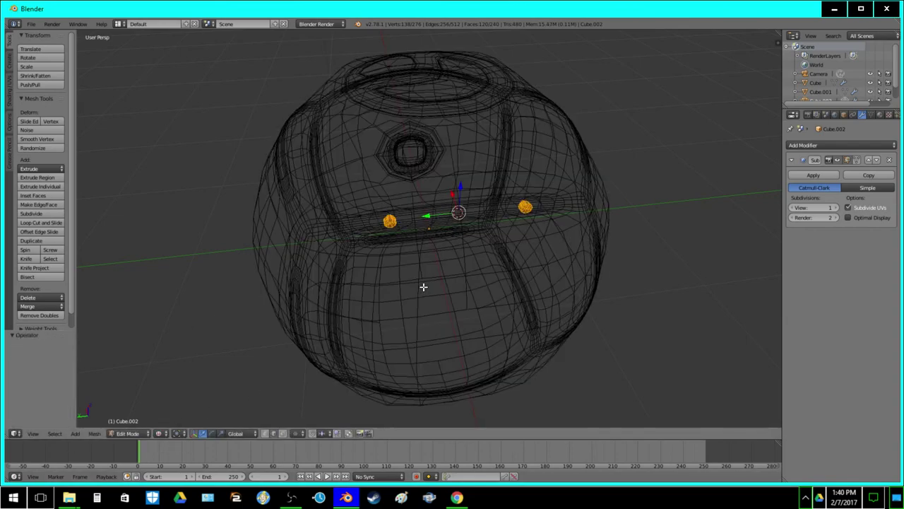
# Try to rotate the duplicated round pieces 90° about the global Z axis
pyautogui.press('r')
pyautogui.press('z')
pyautogui.press('9')
pyautogui.press('0')
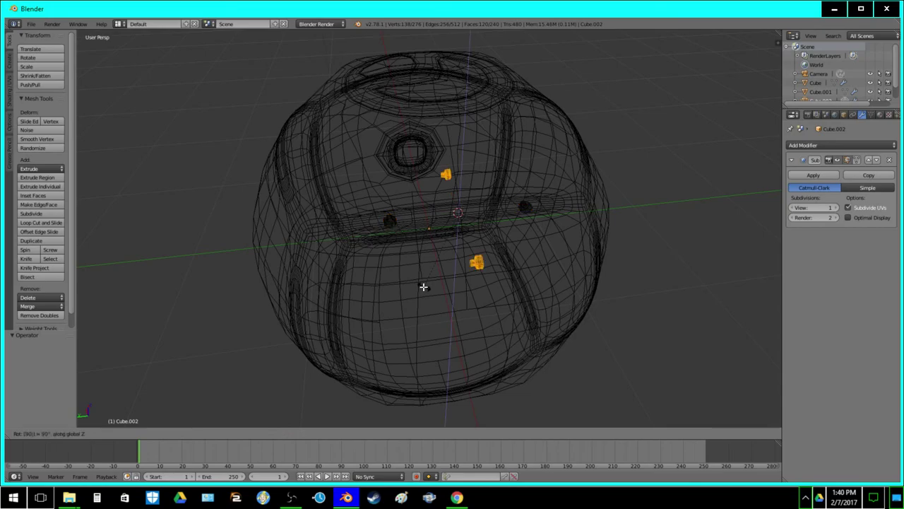
pyautogui.press('Return')
# Snap the 3D cursor to the origin of the round pieces object and resume editing its mesh
pyautogui.press('z')
pyautogui.press('Tab')
pyautogui.hotkey('shift', 's')
pyautogui.click(400, 320)
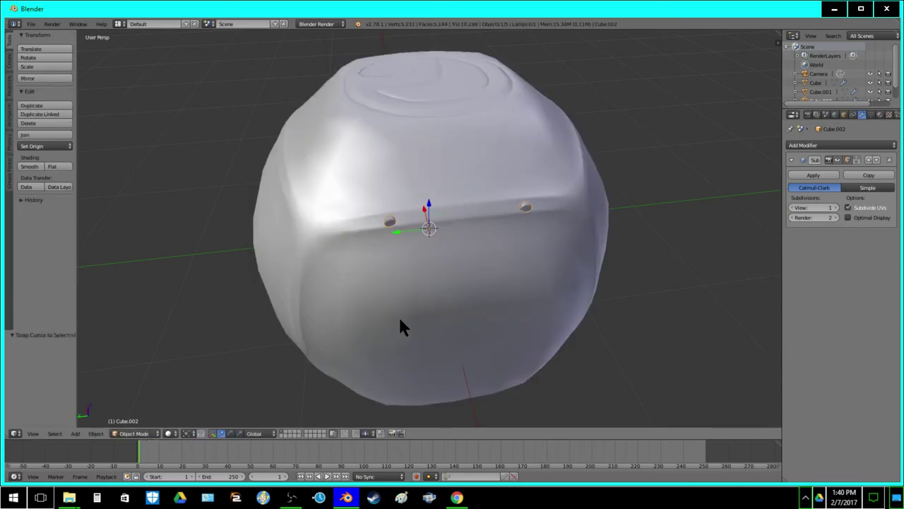
pyautogui.press('Tab')
# Try the 90° Z rotation of the duplicated pieces once more with the same pivot
pyautogui.press('r')
pyautogui.press('z')
pyautogui.press('9')
pyautogui.press('0')
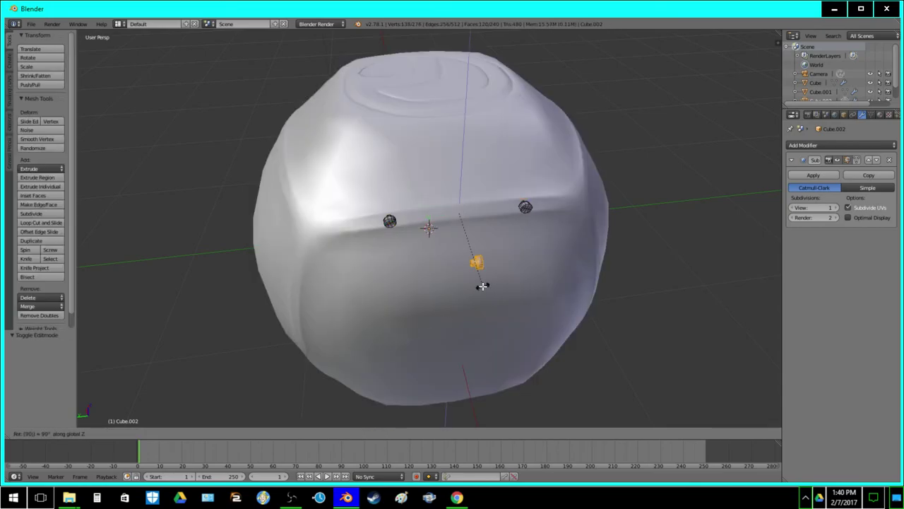
pyautogui.press('Return')
# Set the pivot point to the 3D cursor and rotate the duplicated round pieces 90° about Z
pyautogui.click(178, 432)
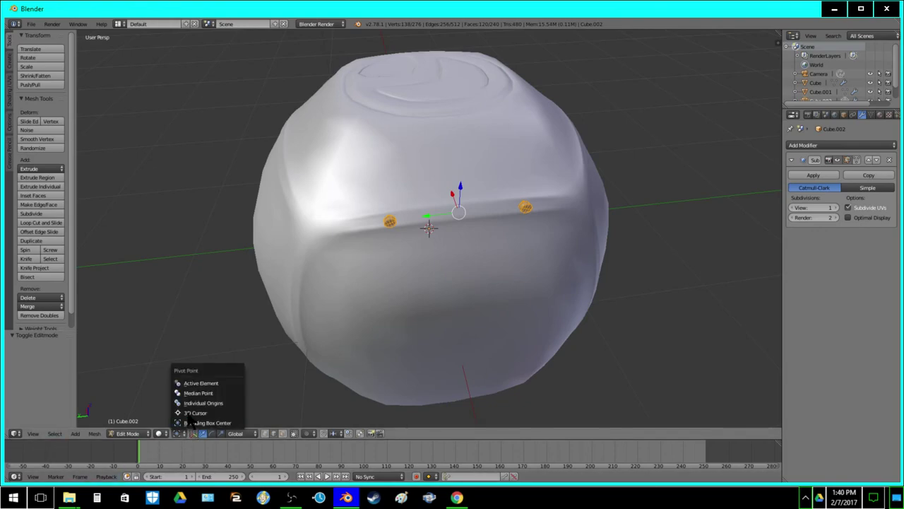
pyautogui.click(189, 414)
pyautogui.press('z')
pyautogui.press('r')
pyautogui.press('z')
pyautogui.press('9')
pyautogui.press('0')
pyautogui.press('Return')
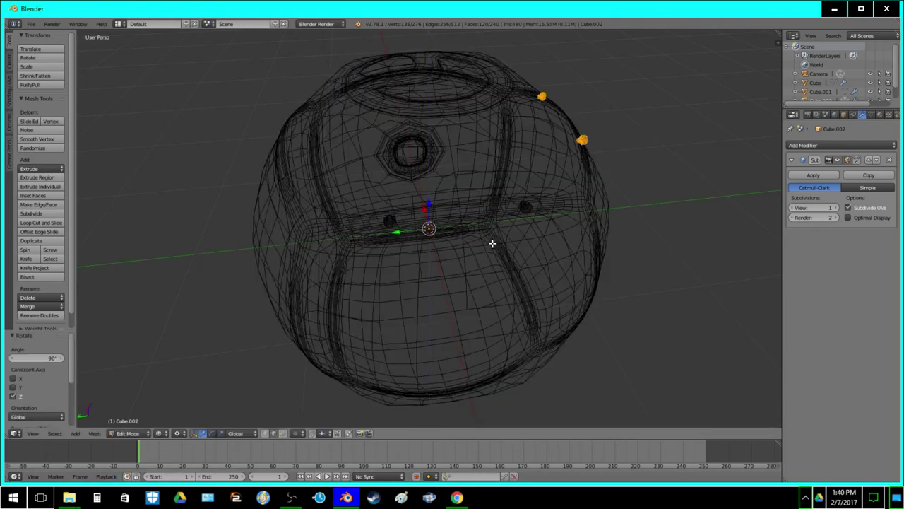
# Duplicate the rotated pair of round pieces and rotate the copy 90° about Z
pyautogui.hotkey('shift', 'd')
pyautogui.press('r')
pyautogui.press('z')
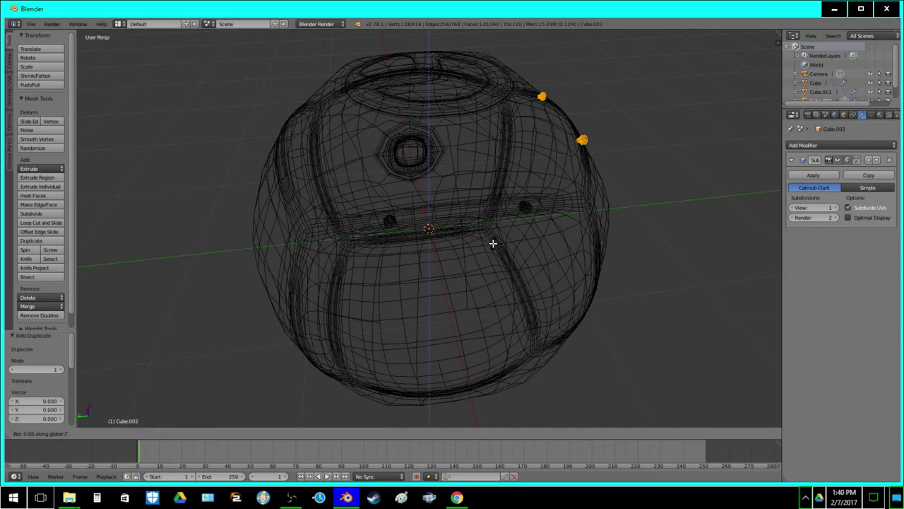
pyautogui.press('9')
pyautogui.press('0')
pyautogui.press('Return')
# Add another copy of the round pieces rotated a further 90° about Z for the fourth side
pyautogui.write('rz90')
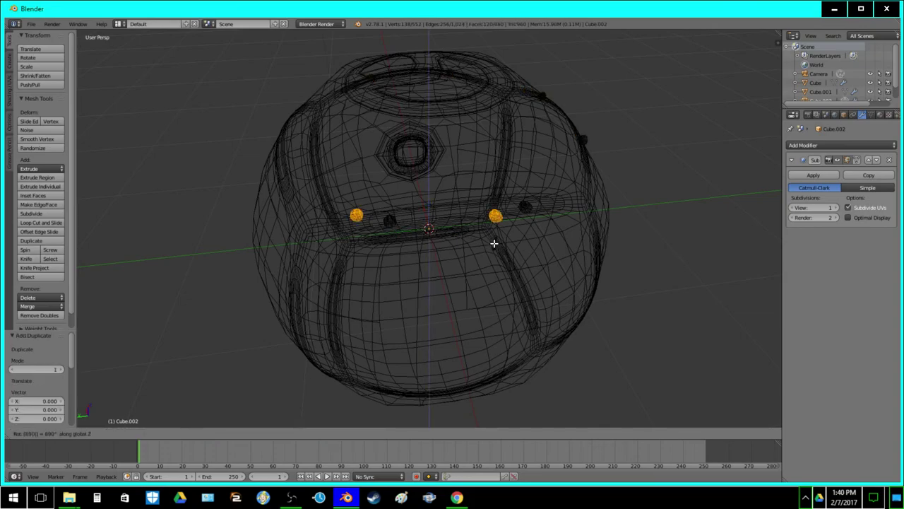
pyautogui.press('BackSpace')
pyautogui.press('BackSpace')
pyautogui.press('9')
pyautogui.press('0')
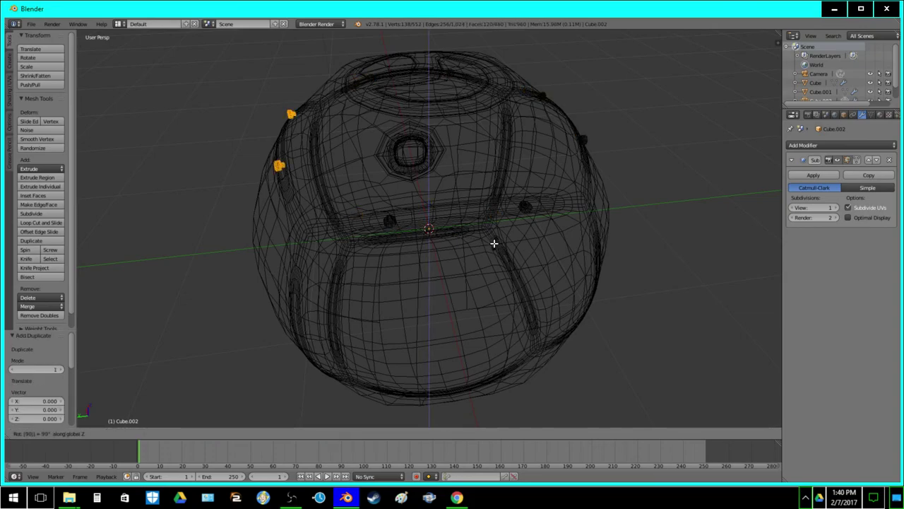
pyautogui.press('Return')
# Duplicate all the round pieces and rotate the copies 180° about Y onto the sphere's opposite half
pyautogui.press('a')
pyautogui.press('a')
pyautogui.hotkey('shift', 'd')
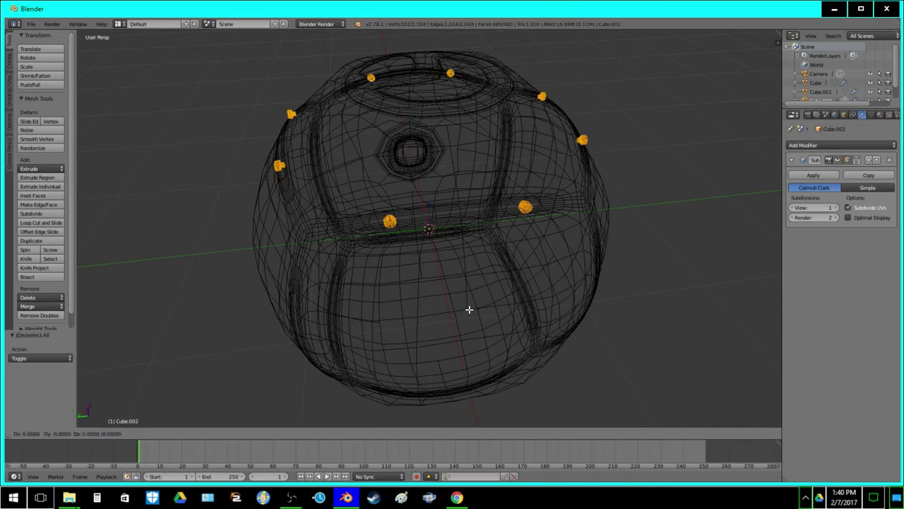
pyautogui.click(469, 310)
pyautogui.press('r')
pyautogui.press('y')
pyautogui.press('1')
pyautogui.press('8')
pyautogui.press('0')
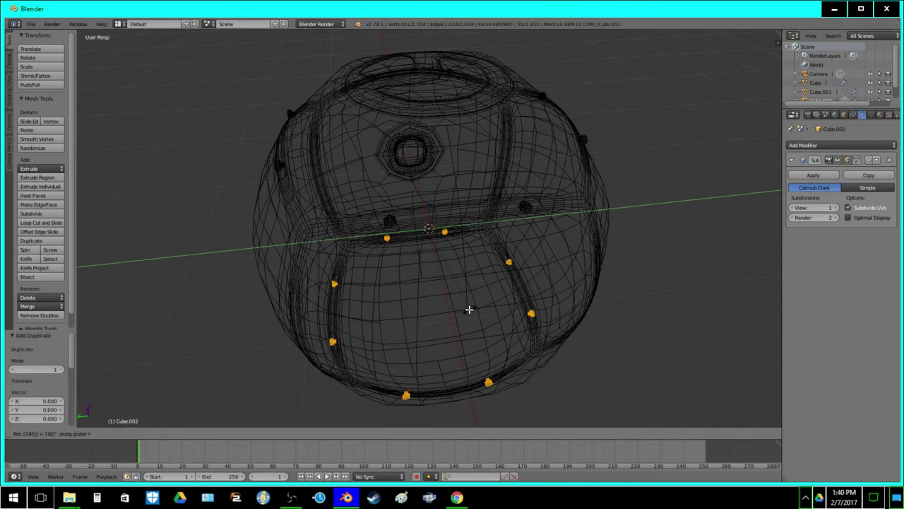
pyautogui.press('Return')
pyautogui.press('Tab')
pyautogui.press('z')
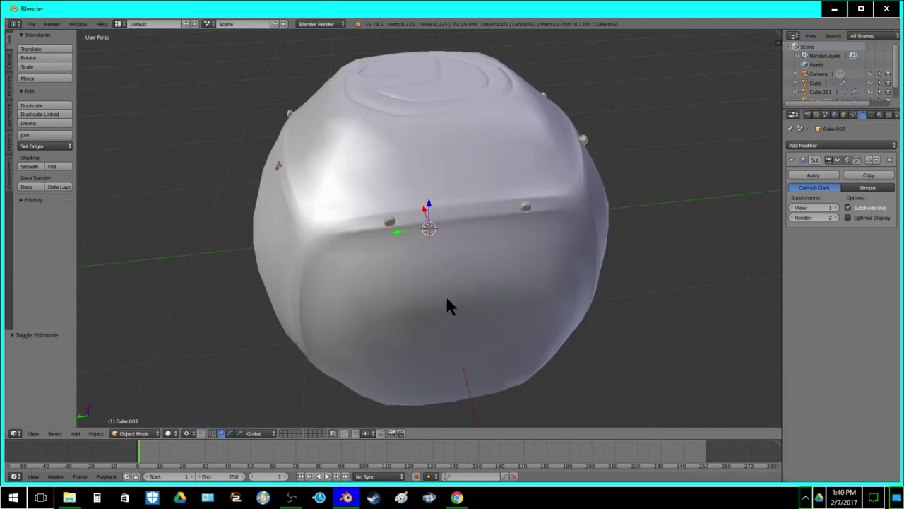
# Switch the viewport to textured shading, view the repeated round pieces and select the sphere body
pyautogui.press('a')
pyautogui.scroll(-3, 347, 323)
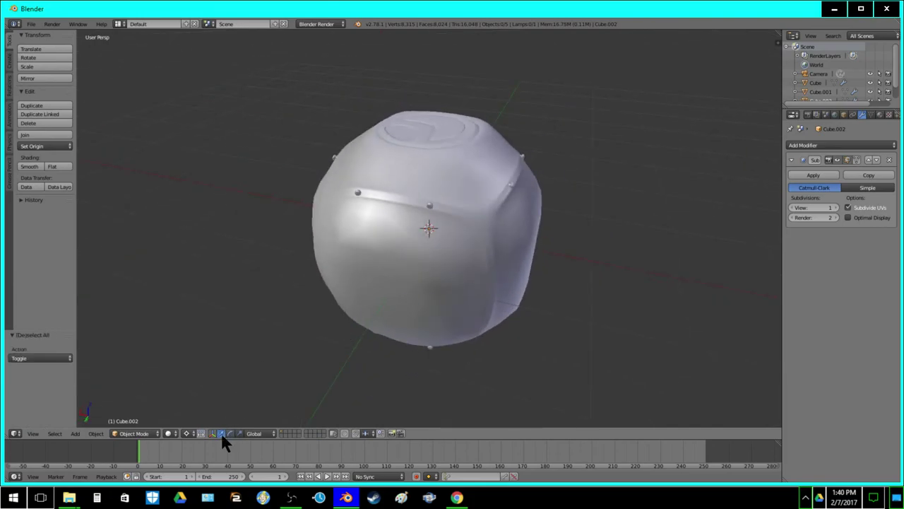
pyautogui.click(168, 433)
pyautogui.click(184, 393)
pyautogui.moveTo(363, 238)
pyautogui.mouseDown(button='middle')
pyautogui.moveTo(440, 276)
pyautogui.moveTo(473, 250)
pyautogui.mouseUp(button='middle')
pyautogui.scroll(2, 469, 244)
pyautogui.rightClick(483, 242)
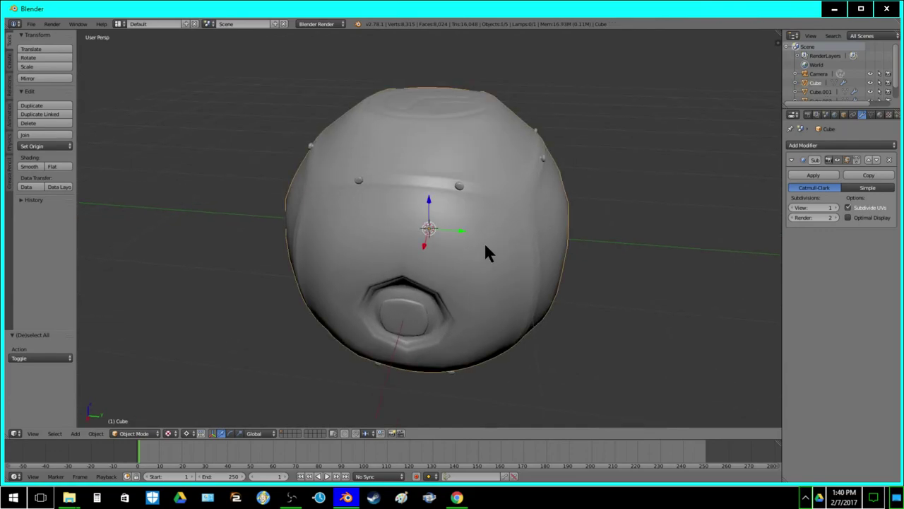
pyautogui.press('Tab')
pyautogui.press('Tab')
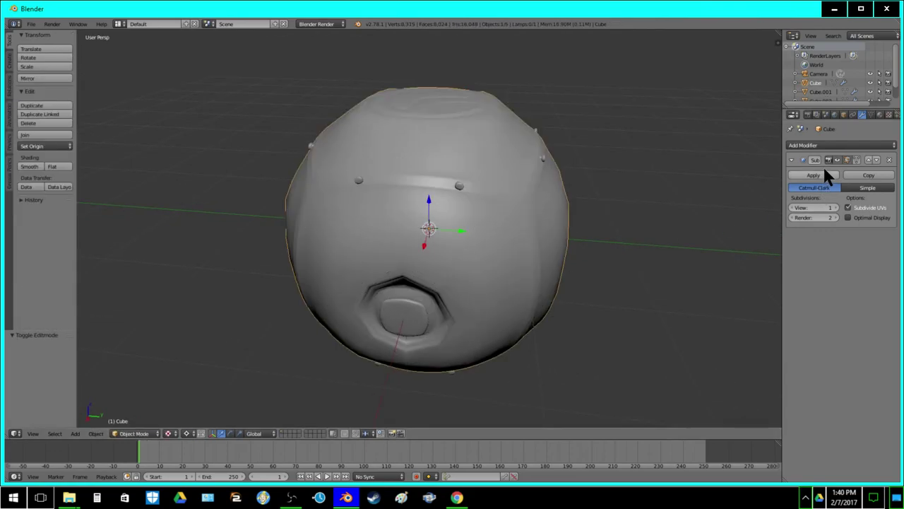
# Try a Simple subdivision modifier with view level 2 ahead of a Catmull-Clark copy on the sphere, and remove the Simple one
pyautogui.click(867, 187)
pyautogui.click(868, 174)
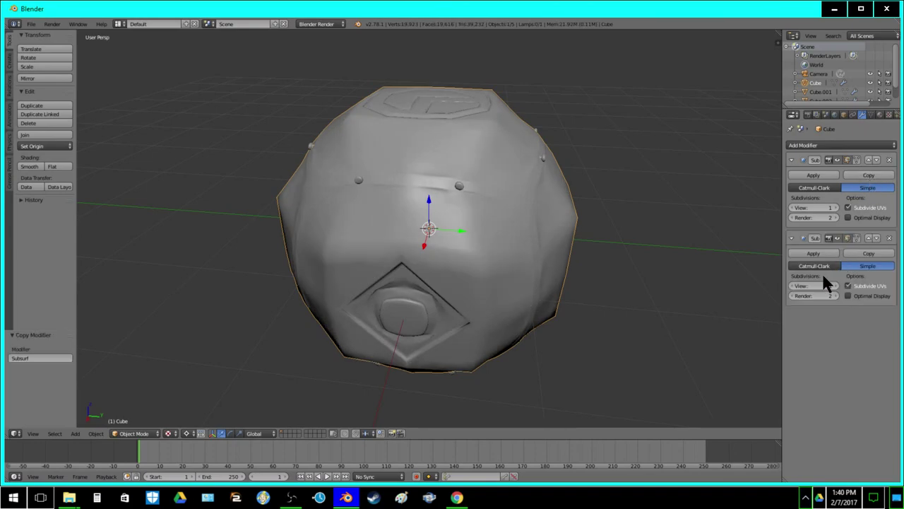
pyautogui.moveTo(636, 269); pyautogui.dragTo(543, 238, button='middle')
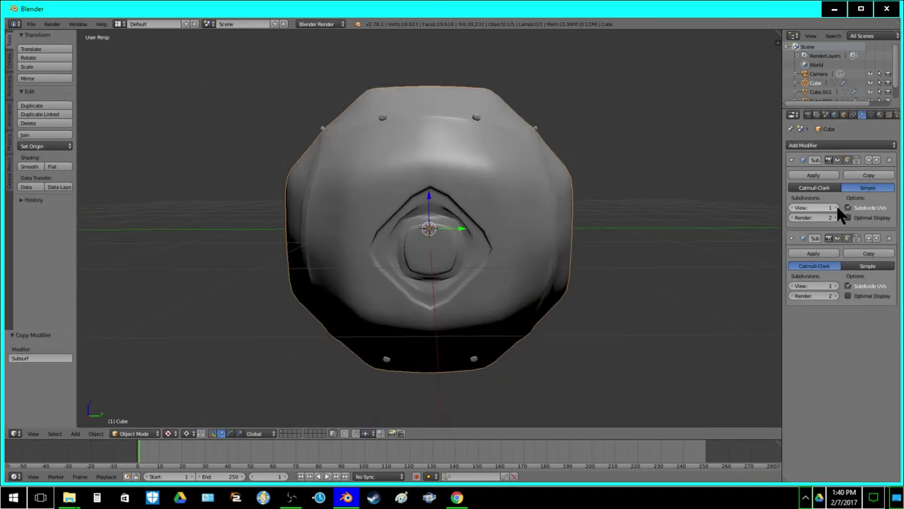
pyautogui.hotkey('ctrl', '2')
pyautogui.moveTo(542, 135); pyautogui.dragTo(505, 148, button='middle')
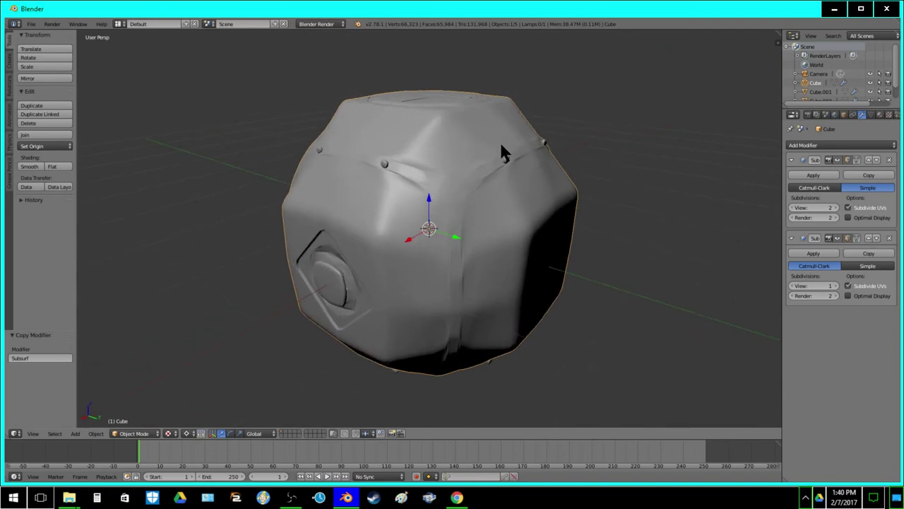
pyautogui.click(889, 160)
pyautogui.moveTo(636, 212); pyautogui.dragTo(546, 219, button='middle')
pyautogui.scroll(2, 547, 216)
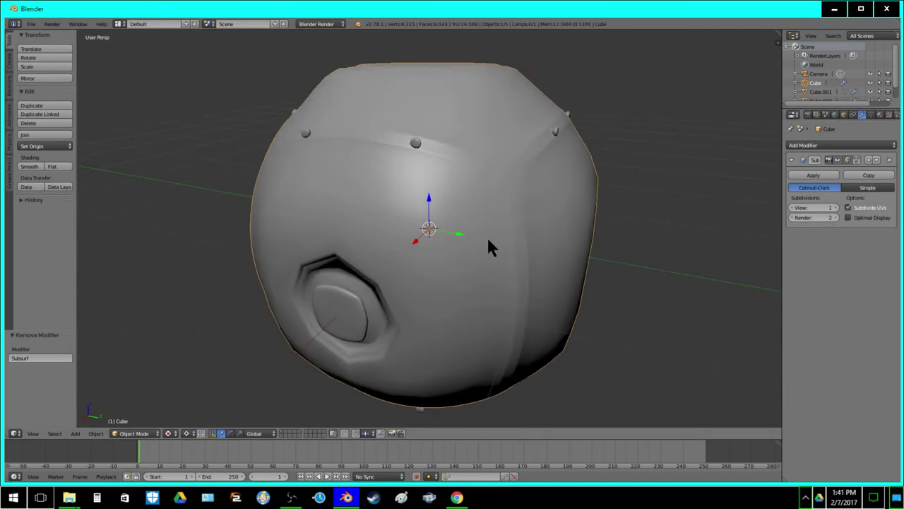
# Set the sphere's subdivision view level to 2 and open its mesh for editing
pyautogui.click(835, 207)
pyautogui.moveTo(418, 240); pyautogui.dragTo(392, 267, button='middle')
pyautogui.press('Tab')
pyautogui.scroll(2, 392, 267)
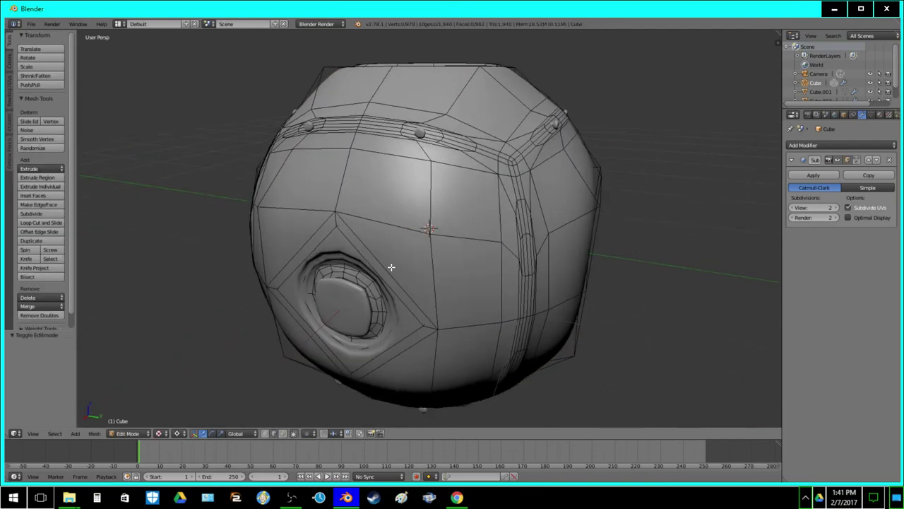
# In face selection mode, extrude the diamond-shaped face loop around the round recess by about 0.023
pyautogui.click(283, 433)
pyautogui.keyDown('alt'); pyautogui.rightClick(336, 225); pyautogui.keyUp('alt')
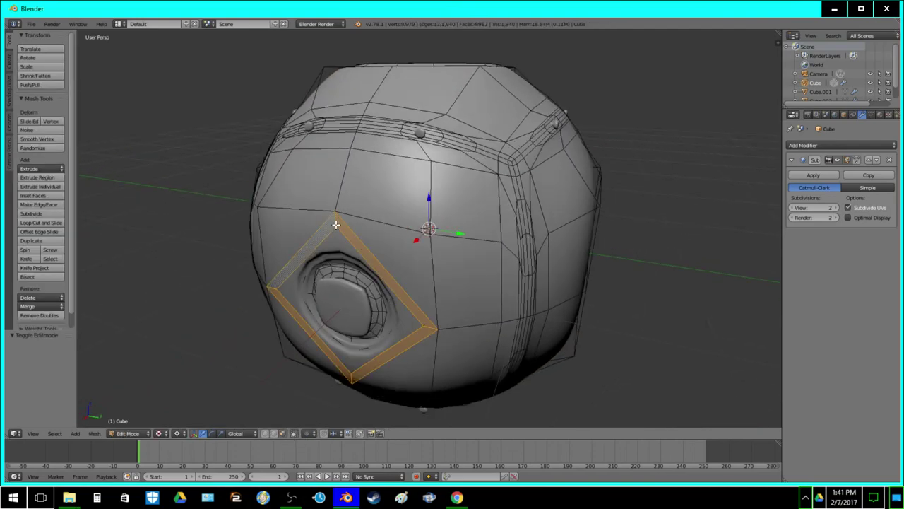
pyautogui.press('e')
pyautogui.click(340, 237)
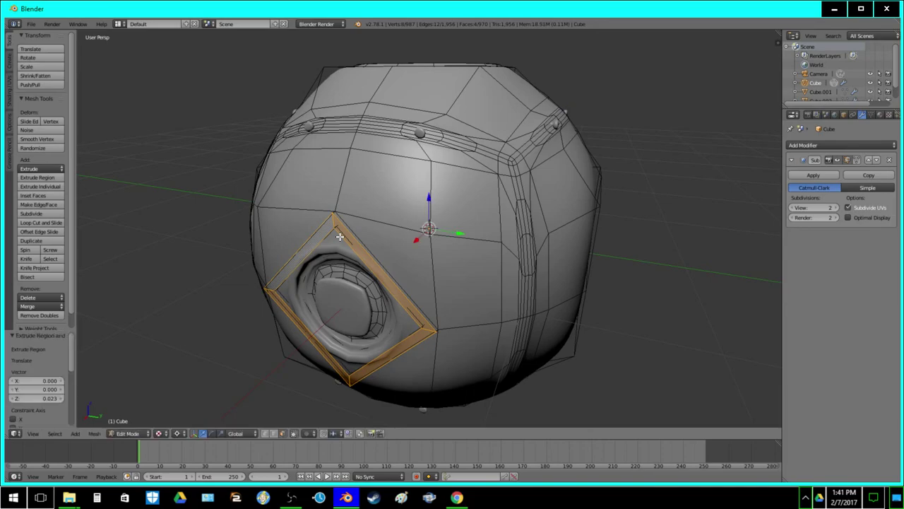
pyautogui.press('a')
# Select the face loop at the diamond border's outer corner and extrude it in place
pyautogui.rightClick(334, 212)
pyautogui.keyDown('alt'); pyautogui.rightClick(334, 212); pyautogui.keyUp('alt')
pyautogui.press('e')
pyautogui.click(334, 212)
# Check the recess in object mode and set the sphere's subdivision view level to 3
pyautogui.press('Tab')
pyautogui.scroll(1, 427, 250)
pyautogui.moveTo(427, 250)
pyautogui.mouseDown(button='middle')
pyautogui.moveTo(441, 259)
pyautogui.moveTo(403, 228)
pyautogui.moveTo(359, 262)
pyautogui.moveTo(342, 255)
pyautogui.moveTo(438, 249)
pyautogui.mouseUp(button='middle')
pyautogui.scroll(-1, 403, 228)
pyautogui.click(837, 207)
# Select the panel faces above and along one side of the diamond recess
pyautogui.press('Tab')
pyautogui.scroll(1, 400, 254)
pyautogui.rightClick(332, 230)
pyautogui.keyDown('shift'); pyautogui.rightClick(322, 299); pyautogui.keyUp('shift')
pyautogui.keyDown('shift'); pyautogui.rightClick(363, 184); pyautogui.keyUp('shift')
pyautogui.keyDown('shift'); pyautogui.rightClick(416, 178); pyautogui.keyUp('shift')
pyautogui.keyDown('shift'); pyautogui.rightClick(523, 176); pyautogui.keyUp('shift')
pyautogui.keyDown('shift'); pyautogui.rightClick(551, 177); pyautogui.keyUp('shift')
pyautogui.keyDown('shift'); pyautogui.rightClick(558, 212); pyautogui.keyUp('shift')
pyautogui.moveTo(558, 212)
pyautogui.mouseDown(button='middle')
pyautogui.moveTo(541, 247)
pyautogui.moveTo(513, 224)
pyautogui.mouseUp(button='middle')
pyautogui.keyDown('shift'); pyautogui.rightClick(464, 279); pyautogui.keyUp('shift')
# Switch back to solid shading and extend the selection to the faces below and on the other side of the recess
pyautogui.moveTo(467, 283); pyautogui.dragTo(474, 239, button='middle')
pyautogui.keyDown('shift'); pyautogui.rightClick(474, 240); pyautogui.keyUp('shift')
pyautogui.hotkey('alt', 'z')
pyautogui.keyDown('shift'); pyautogui.rightClick(480, 289); pyautogui.keyUp('shift')
pyautogui.keyDown('shift'); pyautogui.rightClick(401, 302); pyautogui.keyUp('shift')
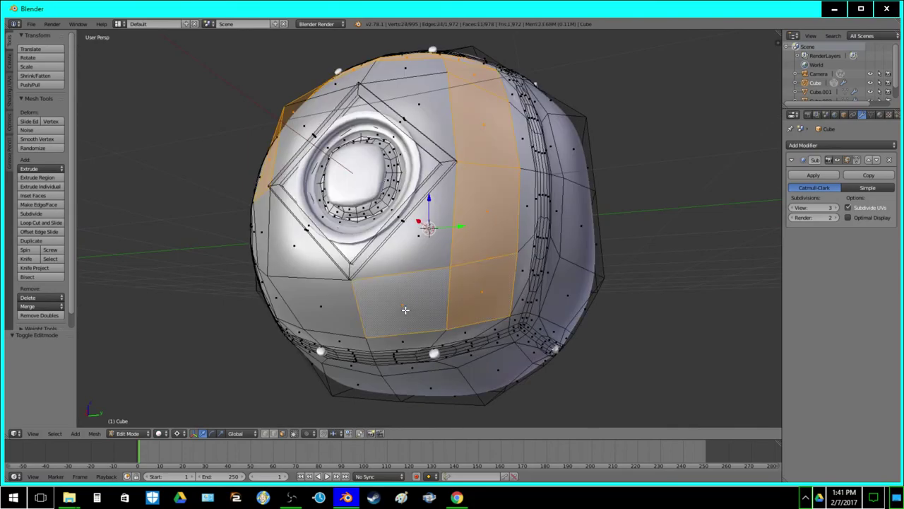
pyautogui.keyDown('shift'); pyautogui.rightClick(317, 307); pyautogui.keyUp('shift')
pyautogui.keyDown('shift'); pyautogui.rightClick(281, 299); pyautogui.keyUp('shift')
pyautogui.keyDown('shift'); pyautogui.rightClick(261, 231); pyautogui.keyUp('shift')
pyautogui.scroll(2, 299, 243)
pyautogui.moveTo(299, 243); pyautogui.dragTo(290, 231, button='middle')
# Try to inset the selected panel faces by 0.05
pyautogui.click(29, 196)
pyautogui.write('.05')
pyautogui.press('Return')
pyautogui.moveTo(155, 222); pyautogui.dragTo(209, 225, button='middle')
pyautogui.hotkey('ctrl', 'z')
# Add the missing faces above and below the diamond recess to the panel selection
pyautogui.keyDown('shift'); pyautogui.rightClick(366, 127); pyautogui.keyUp('shift')
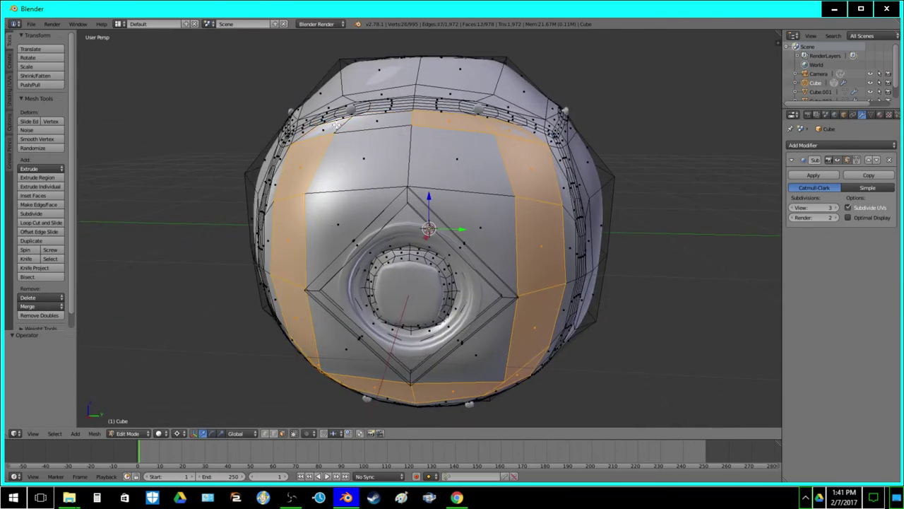
pyautogui.keyDown('shift'); pyautogui.rightClick(363, 127); pyautogui.keyUp('shift')
pyautogui.keyDown('shift'); pyautogui.rightClick(369, 151); pyautogui.keyUp('shift')
pyautogui.keyDown('shift'); pyautogui.rightClick(468, 152); pyautogui.keyUp('shift')
pyautogui.moveTo(397, 284); pyautogui.dragTo(403, 163, button='middle')
pyautogui.keyDown('shift'); pyautogui.rightClick(359, 206); pyautogui.keyUp('shift')
pyautogui.keyDown('shift'); pyautogui.rightClick(322, 209); pyautogui.keyUp('shift')
pyautogui.keyDown('shift'); pyautogui.rightClick(493, 201); pyautogui.keyUp('shift')
pyautogui.keyDown('shift'); pyautogui.rightClick(506, 201); pyautogui.keyUp('shift')
# Add the narrow faces along the panel's side edge beside the seam strip to the selection
pyautogui.moveTo(537, 164); pyautogui.dragTo(485, 245, button='middle')
pyautogui.moveTo(412, 247); pyautogui.dragTo(451, 246, button='middle')
pyautogui.keyDown('shift'); pyautogui.rightClick(336, 208); pyautogui.keyUp('shift')
pyautogui.keyDown('shift'); pyautogui.rightClick(333, 257); pyautogui.keyUp('shift')
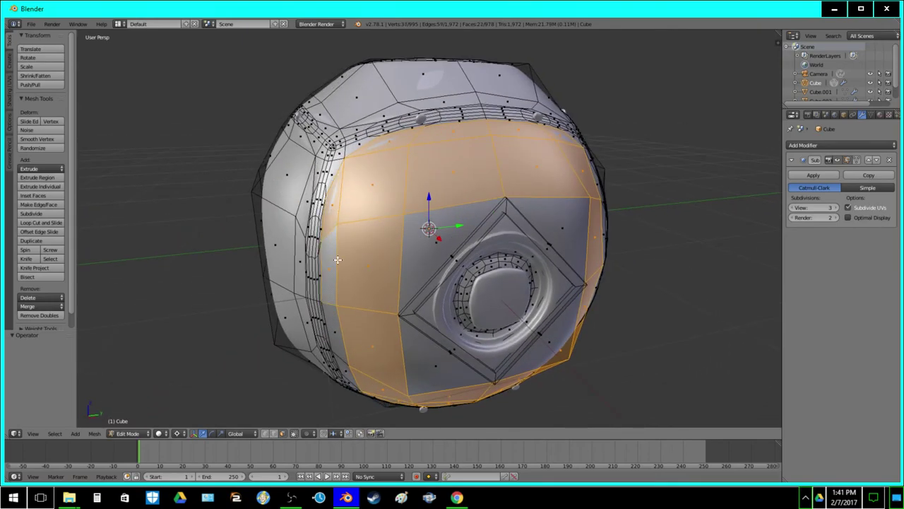
pyautogui.moveTo(335, 259); pyautogui.dragTo(329, 203, button='middle')
pyautogui.keyDown('shift'); pyautogui.rightClick(332, 223); pyautogui.keyUp('shift')
pyautogui.keyDown('shift'); pyautogui.rightClick(332, 239); pyautogui.keyUp('shift')
pyautogui.keyDown('shift'); pyautogui.rightClick(330, 185); pyautogui.keyUp('shift')
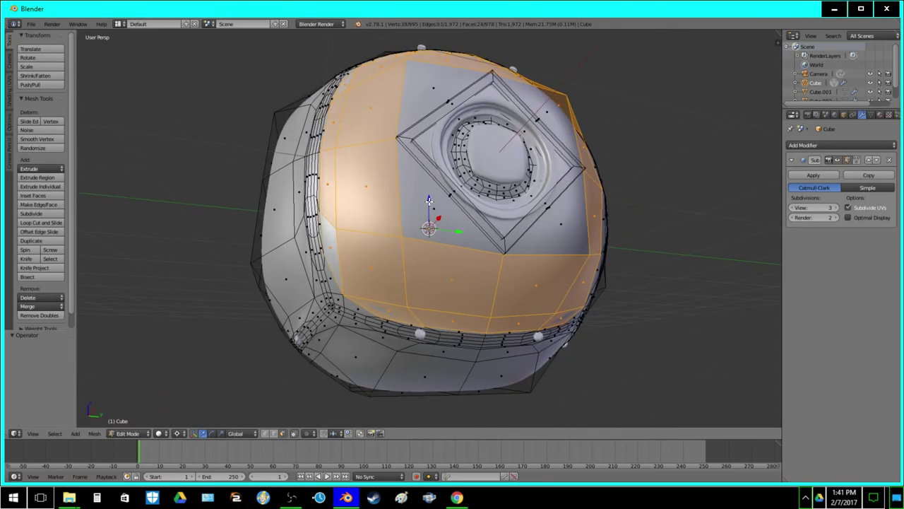
# Inset the selected panel faces with a thickness of 0.05
pyautogui.click(41, 196)
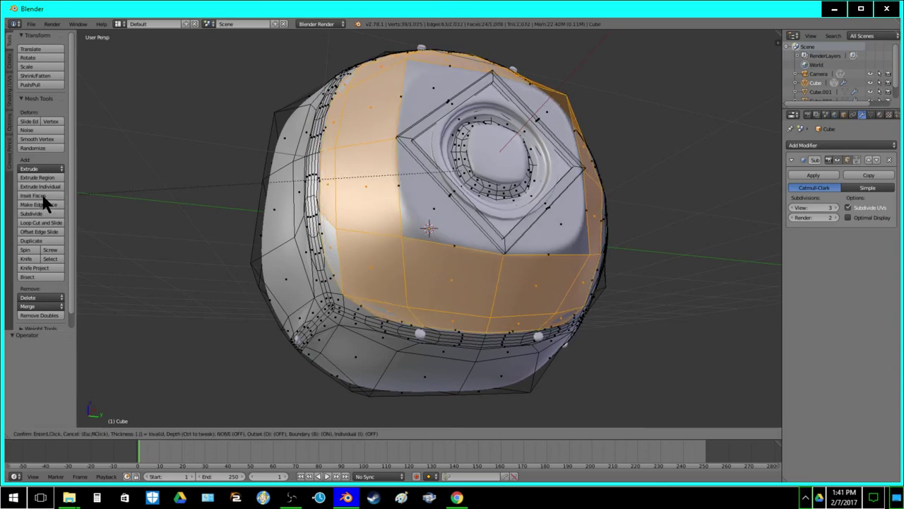
pyautogui.click(43, 198)
pyautogui.moveTo(269, 159); pyautogui.dragTo(184, 199, button='middle')
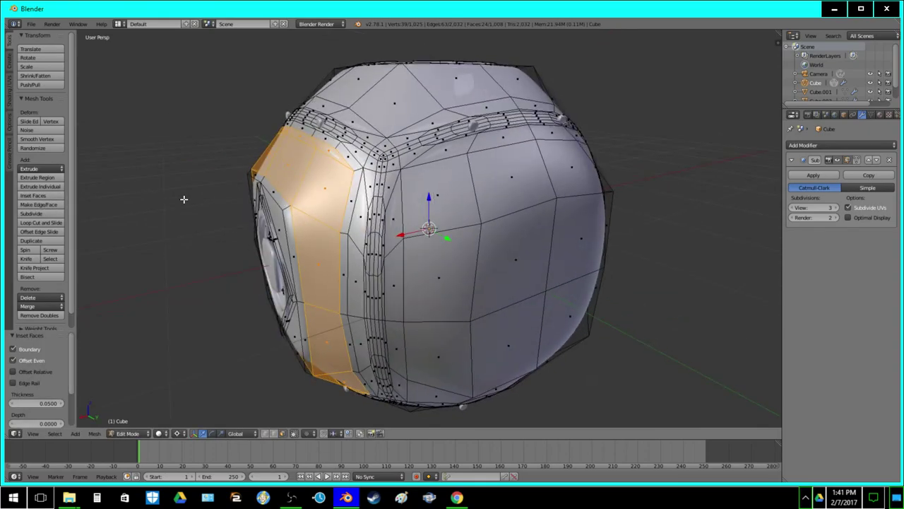
# Extrude the inset panel faces by -0.05 along their normals to sink them into the sphere
pyautogui.press('e')
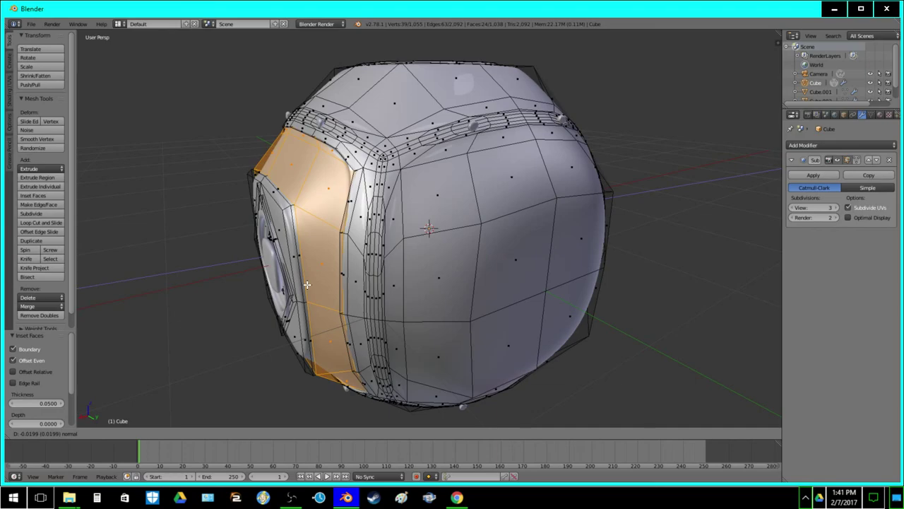
pyautogui.press('-')
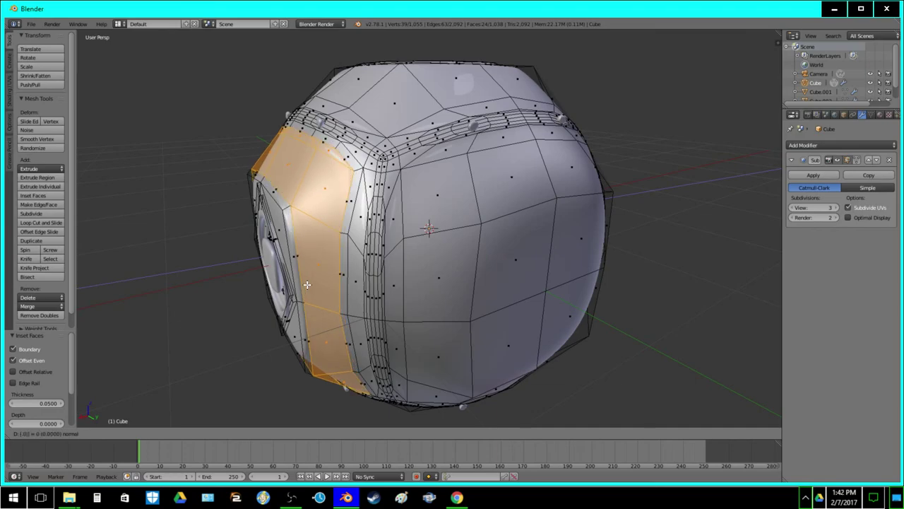
pyautogui.write('.05')
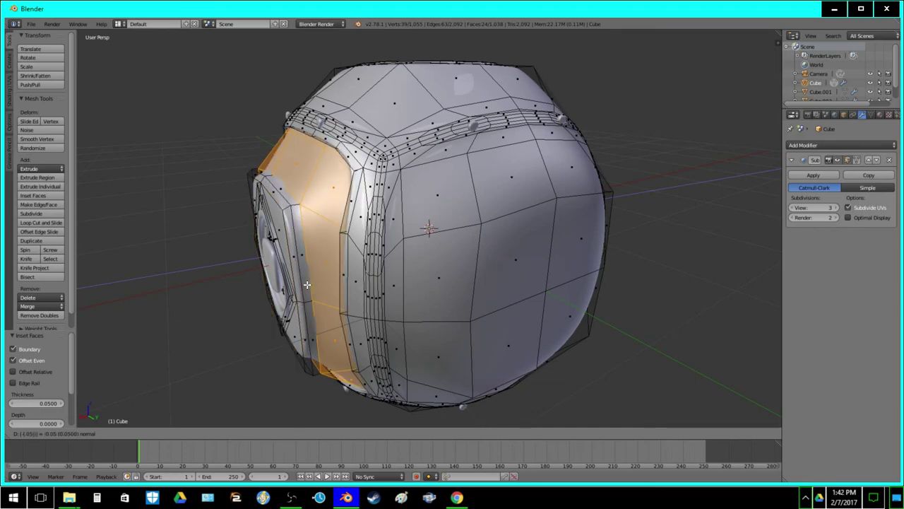
pyautogui.press('Return')
# Inspect the recessed panel in Object Mode with Texture viewport shading, and return to Edit Mode facing the panel
pyautogui.press('Tab')
pyautogui.moveTo(260, 227)
pyautogui.mouseDown(button='middle')
pyautogui.moveTo(312, 222)
pyautogui.moveTo(281, 208)
pyautogui.moveTo(273, 186)
pyautogui.moveTo(275, 387)
pyautogui.mouseUp(button='middle')
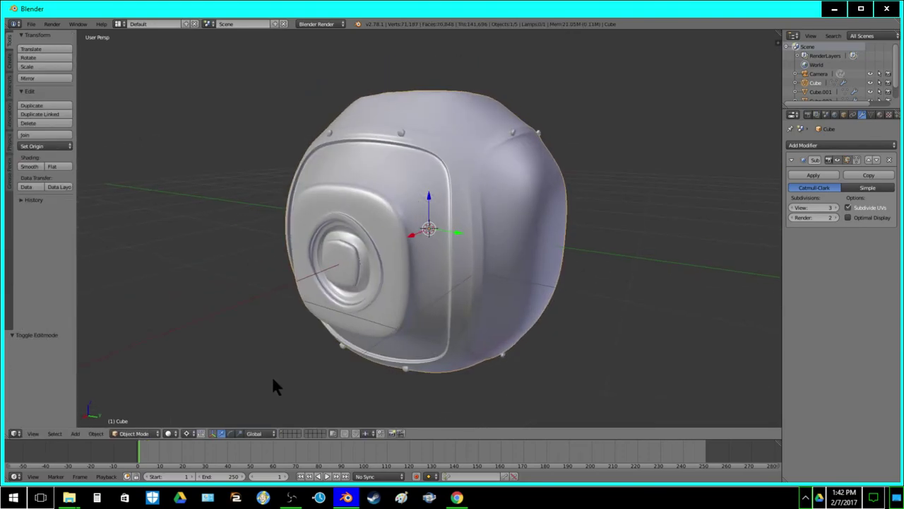
pyautogui.click(178, 434)
pyautogui.click(203, 389)
pyautogui.moveTo(326, 225)
pyautogui.mouseDown(button='middle')
pyautogui.moveTo(371, 247)
pyautogui.moveTo(389, 238)
pyautogui.moveTo(377, 229)
pyautogui.moveTo(353, 232)
pyautogui.mouseUp(button='middle')
pyautogui.press('Tab')
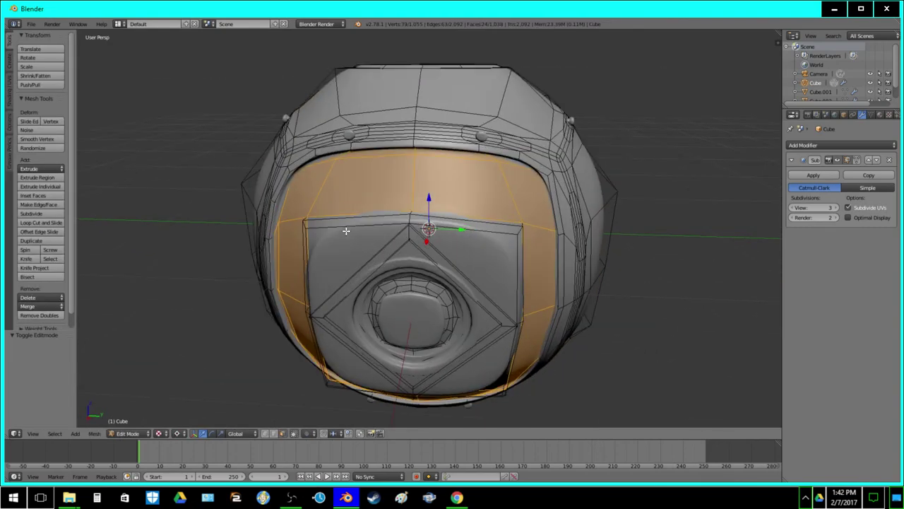
# Clear the selection and select the border edges along one side of the recessed panel around the diamond detail
pyautogui.press('a')
pyautogui.keyDown('alt'); pyautogui.rightClick(275, 269); pyautogui.keyUp('alt')
pyautogui.press('z')
pyautogui.press('z')
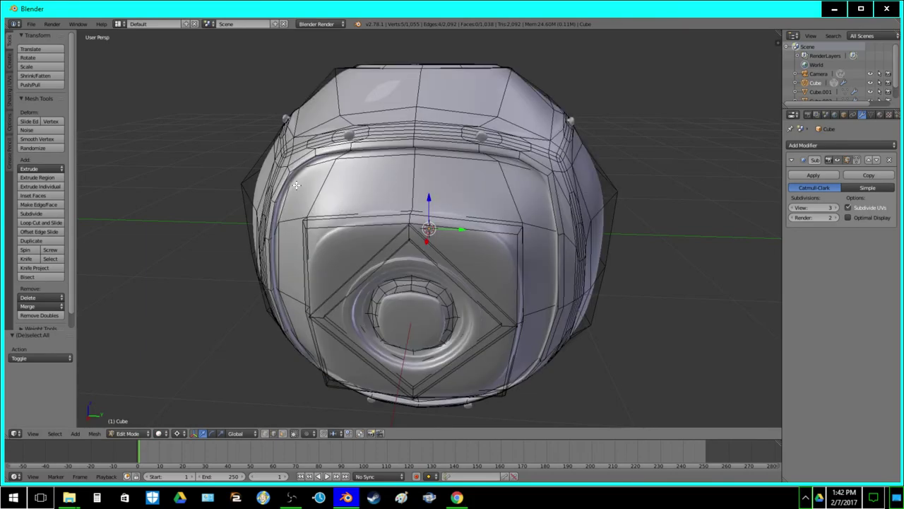
pyautogui.press('z')
pyautogui.moveTo(337, 166)
pyautogui.mouseDown(button='middle')
pyautogui.moveTo(345, 151)
pyautogui.moveTo(338, 128)
pyautogui.mouseUp(button='middle')
pyautogui.press('z')
pyautogui.press('z')
pyautogui.keyDown('shift'); pyautogui.rightClick(321, 121); pyautogui.keyUp('shift')
pyautogui.hotkey('ctrl', 'z')
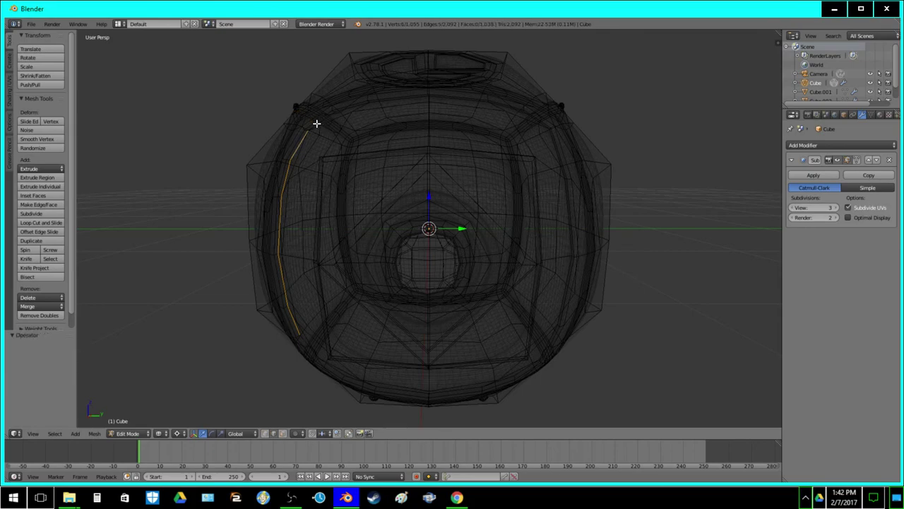
# Add the panel's border edges along its upper side and its opposite side to the edge selection
pyautogui.press('z')
pyautogui.press('z')
pyautogui.keyDown('alt'); pyautogui.keyDown('shift'); pyautogui.rightClick(348, 108); pyautogui.keyUp('shift'); pyautogui.keyUp('alt')
pyautogui.hotkey('ctrl', 'z')
pyautogui.keyDown('alt'); pyautogui.keyDown('shift'); pyautogui.rightClick(353, 107); pyautogui.keyUp('shift'); pyautogui.keyUp('alt')
pyautogui.moveTo(561, 112); pyautogui.dragTo(535, 123, button='middle')
pyautogui.scroll(3, 511, 139)
pyautogui.scroll(-2, 599, 79)
pyautogui.press('z')
pyautogui.press('z')
pyautogui.keyDown('alt'); pyautogui.keyDown('shift'); pyautogui.rightClick(558, 89); pyautogui.keyUp('shift'); pyautogui.keyUp('alt')
# Add the lower border edges and the remaining corner to close the edge loop around the panel
pyautogui.scroll(-3, 537, 266)
pyautogui.moveTo(494, 284)
pyautogui.mouseDown(button='middle')
pyautogui.moveTo(476, 257)
pyautogui.moveTo(482, 185)
pyautogui.mouseUp(button='middle')
pyautogui.scroll(2, 476, 256)
pyautogui.press('z')
pyautogui.press('z')
pyautogui.keyDown('alt'); pyautogui.keyDown('shift'); pyautogui.rightClick(520, 271); pyautogui.keyUp('shift'); pyautogui.keyUp('alt')
pyautogui.hotkey('ctrl', 'z')
pyautogui.keyDown('alt'); pyautogui.keyDown('shift'); pyautogui.rightClick(514, 274); pyautogui.keyUp('shift'); pyautogui.keyUp('alt')
pyautogui.moveTo(321, 275); pyautogui.dragTo(304, 321, button='middle')
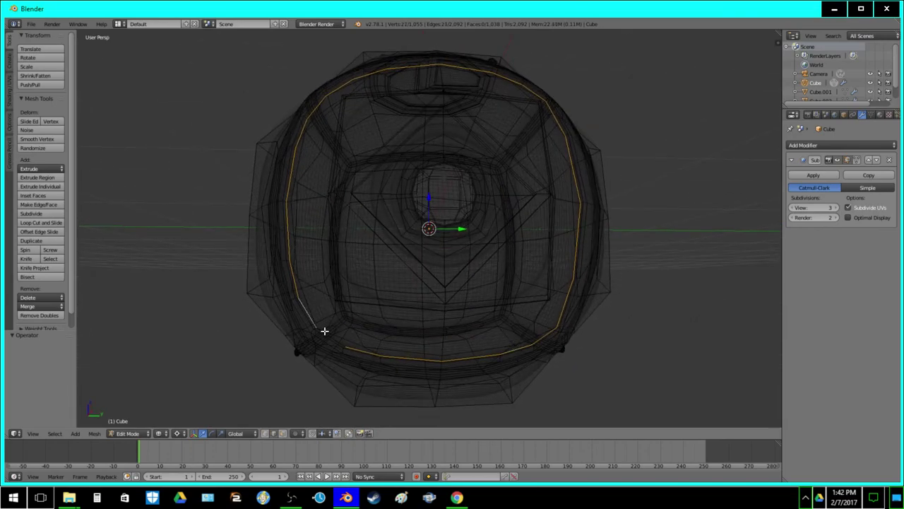
pyautogui.press('z')
pyautogui.moveTo(393, 268)
pyautogui.mouseDown(button='middle')
pyautogui.moveTo(381, 223)
pyautogui.moveTo(376, 236)
pyautogui.mouseUp(button='middle')
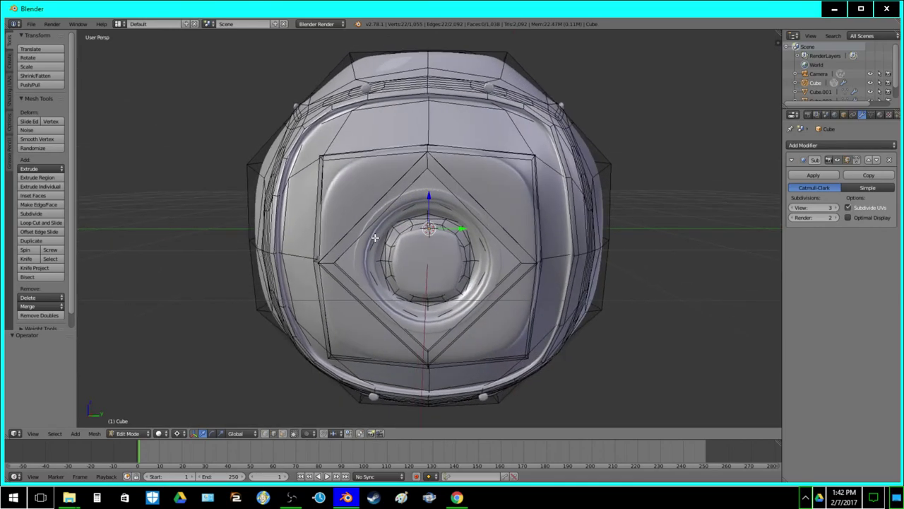
# Split the mesh along the selected panel border loop with Edge Split and check it in Object Mode
pyautogui.hotkey('ctrl', 'e')
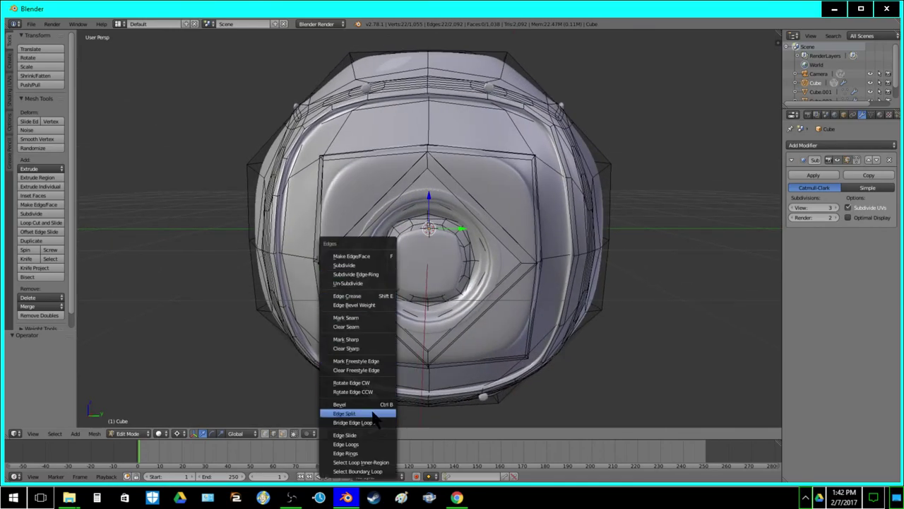
pyautogui.click(372, 411)
pyautogui.press('Tab')
pyautogui.moveTo(439, 177); pyautogui.dragTo(424, 235, button='middle')
# In face selection, select the four central faces of the plain side panel and grow the selection twice to the seams
pyautogui.press('Tab')
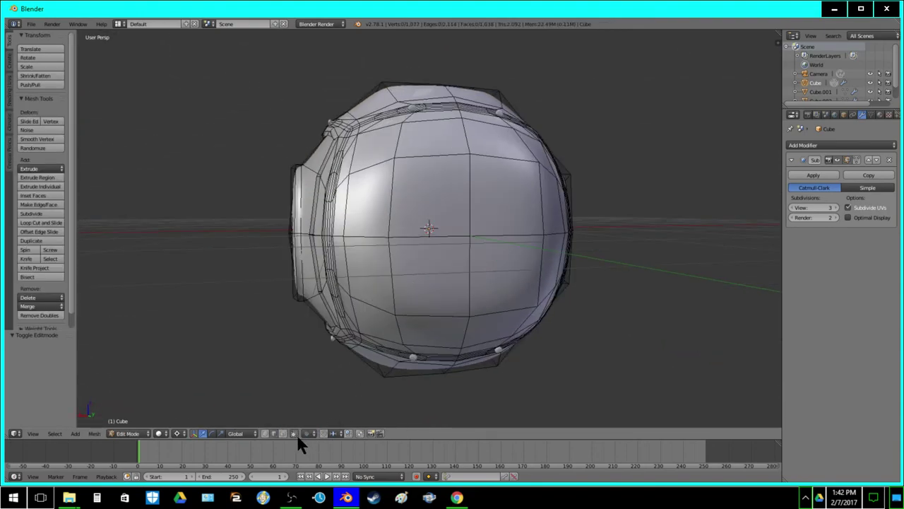
pyautogui.click(284, 433)
pyautogui.click(431, 279)
pyautogui.keyDown('shift'); pyautogui.click(428, 187); pyautogui.keyUp('shift')
pyautogui.keyDown('shift'); pyautogui.click(501, 268); pyautogui.keyUp('shift')
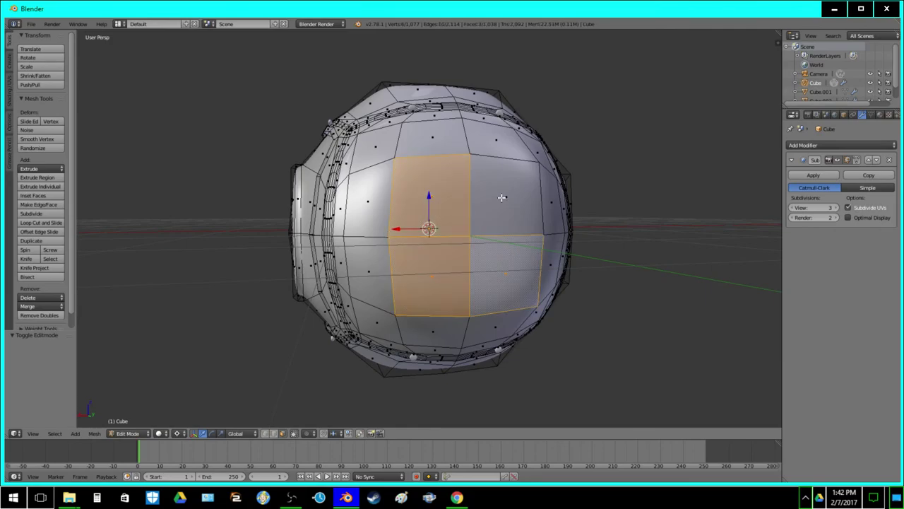
pyautogui.keyDown('shift'); pyautogui.click(501, 199); pyautogui.keyUp('shift')
pyautogui.press('ctrl+KP_Add')
pyautogui.press('ctrl+KP_Add')
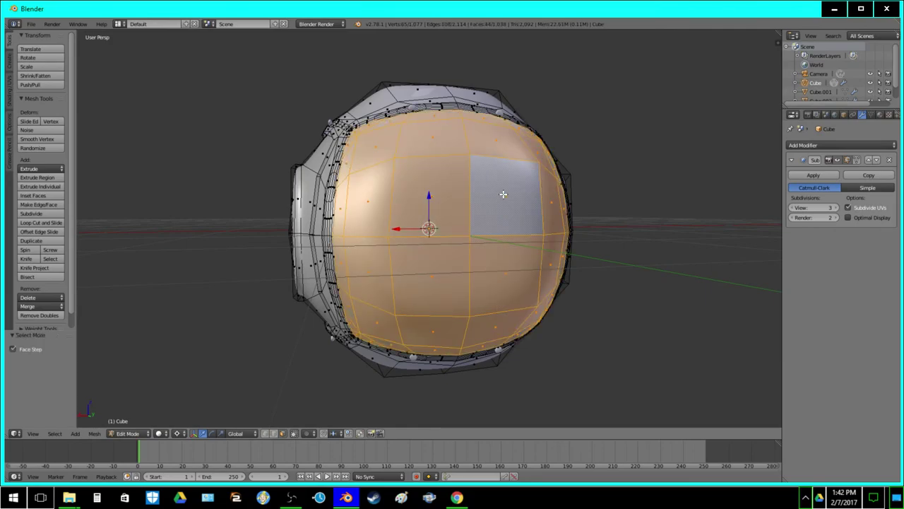
# Limit the selection to the plain panel's own faces and inset them with a thickness of 0.05
pyautogui.moveTo(513, 201); pyautogui.dragTo(398, 279, button='middle')
pyautogui.moveTo(397, 225); pyautogui.dragTo(400, 234, button='middle')
pyautogui.moveTo(464, 218); pyautogui.dragTo(376, 195, button='middle')
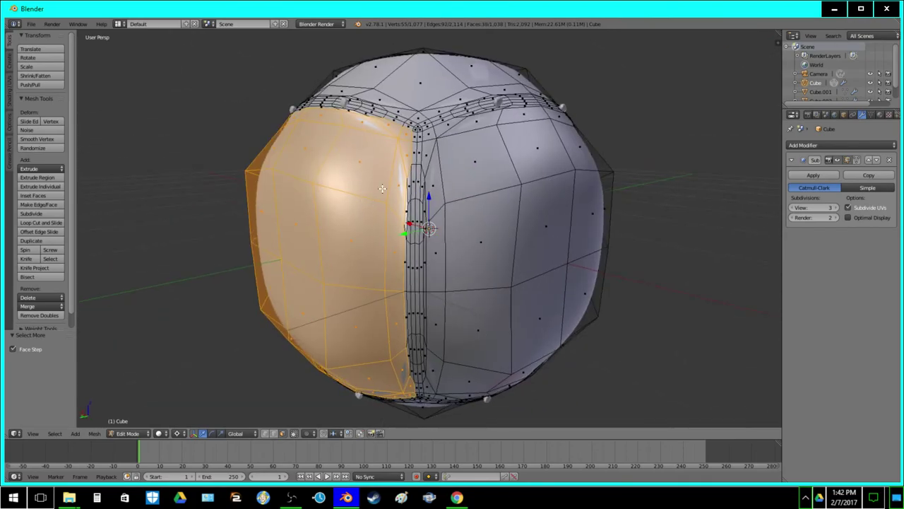
pyautogui.moveTo(404, 156); pyautogui.dragTo(223, 327, button='middle')
pyautogui.click(51, 194)
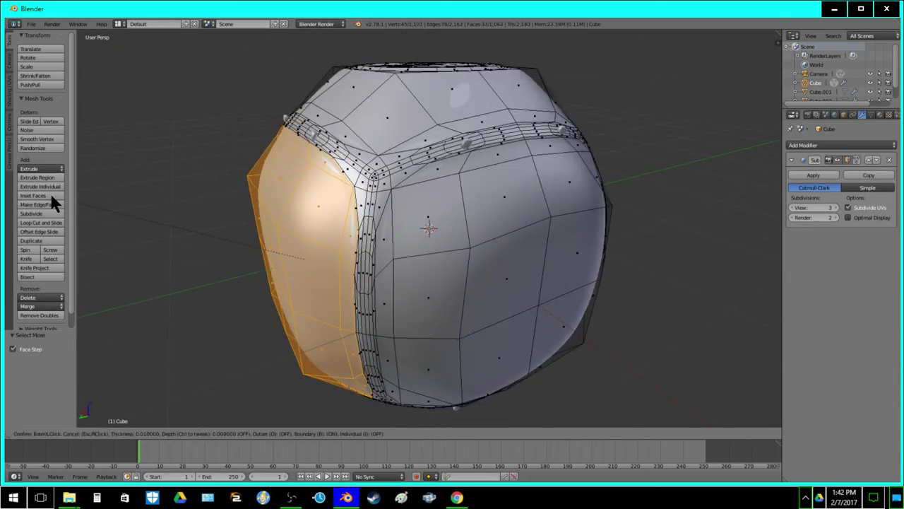
pyautogui.write('.05')
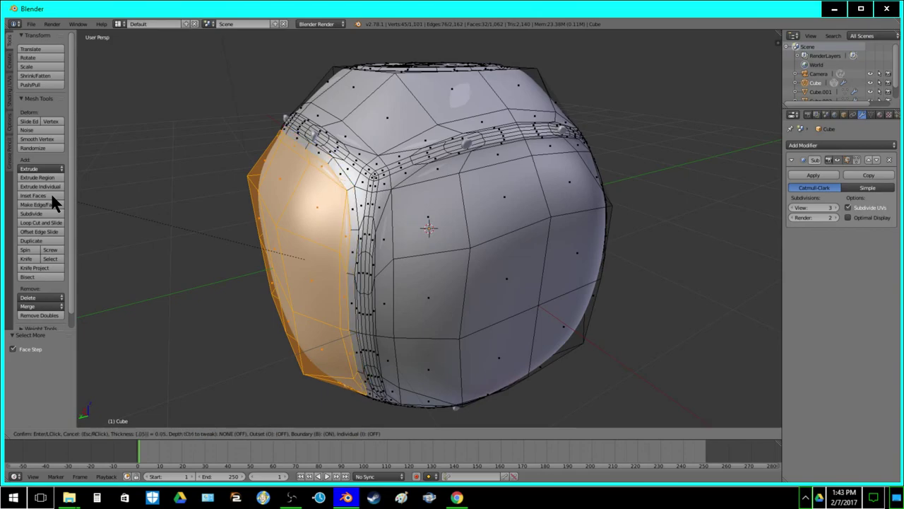
pyautogui.press('Return')
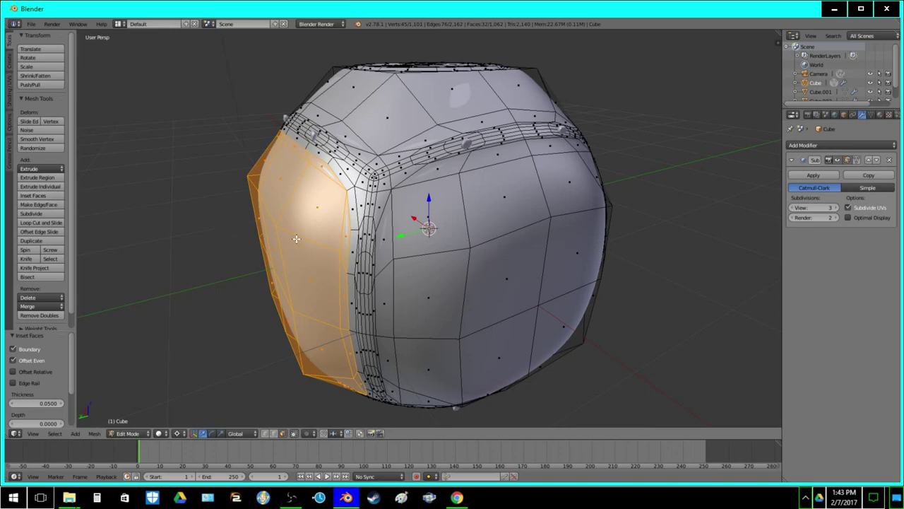
# Extrude the inset plain panel by -0.05 along Y and switch to edge selection
pyautogui.press('e')
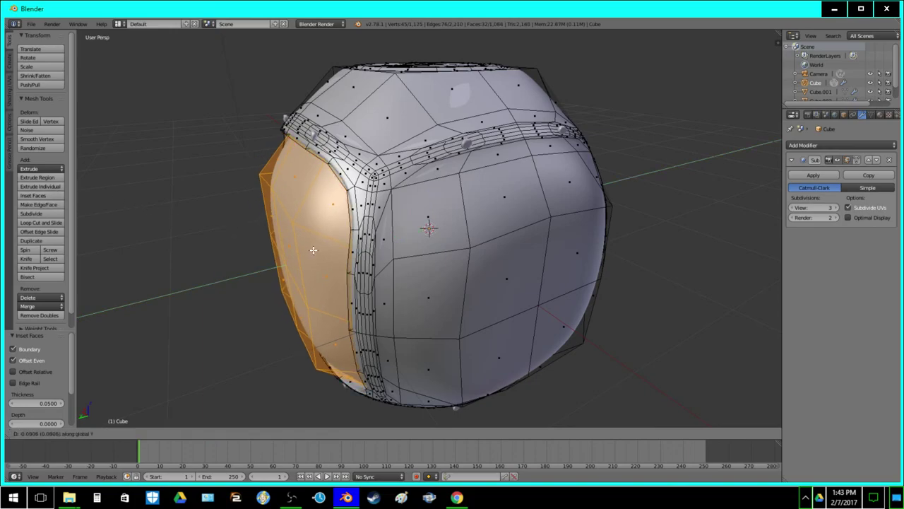
pyautogui.write('.05-')
pyautogui.press('Return')
pyautogui.moveTo(408, 213); pyautogui.dragTo(443, 185, button='middle')
pyautogui.click(273, 434)
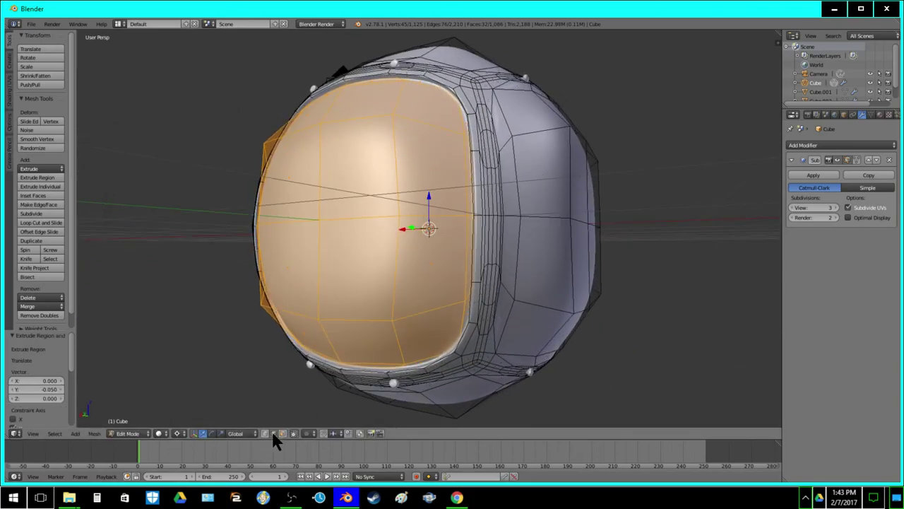
pyautogui.press('z')
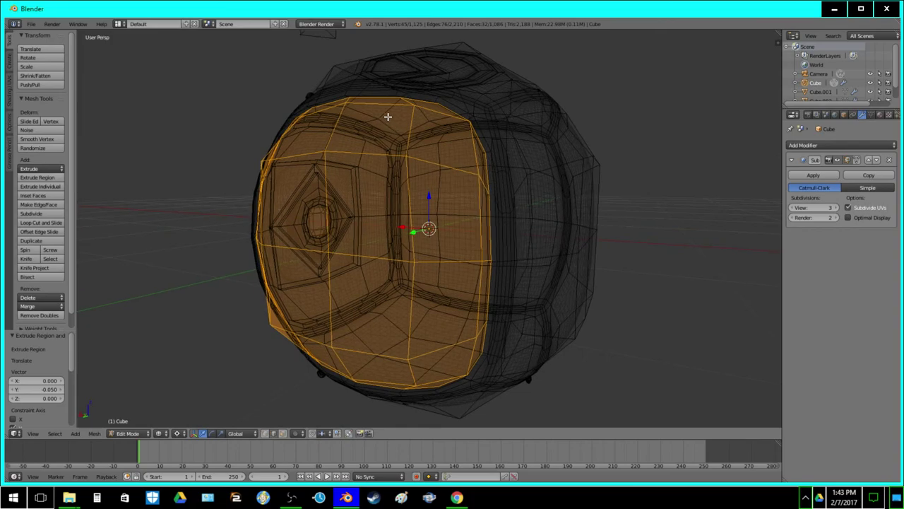
pyautogui.press('ctrl+KP_Add')
pyautogui.hotkey('ctrl', 'i')
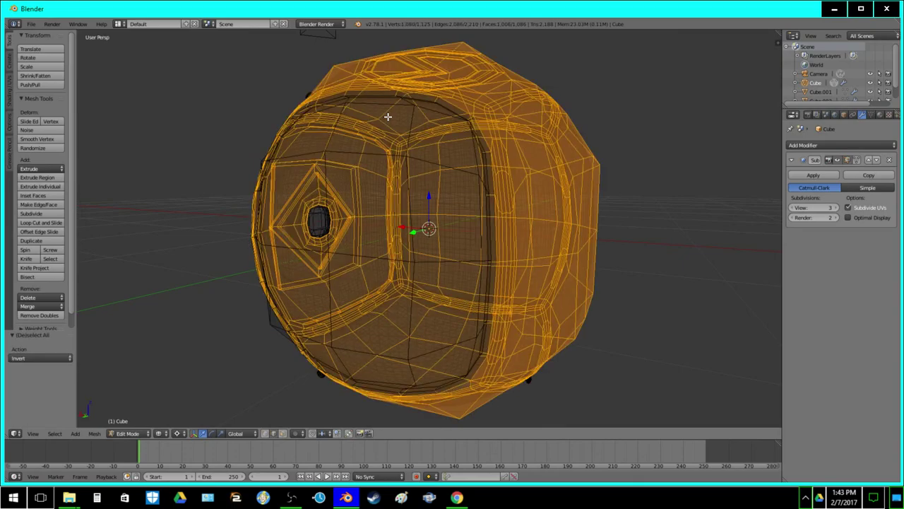
pyautogui.press('z')
pyautogui.press('z')
pyautogui.moveTo(340, 88); pyautogui.dragTo(361, 146, button='middle')
pyautogui.press('z')
# Clear the selection and select the edge loop along the plain panel's border groove
pyautogui.press('a')
pyautogui.keyDown('alt'); pyautogui.rightClick(360, 147); pyautogui.keyUp('alt')
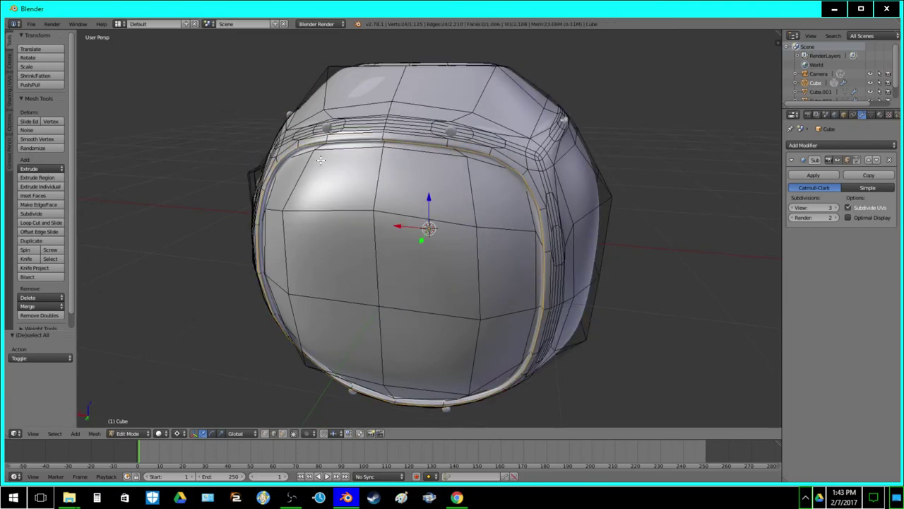
# Try to extend the selection from the panel's border loop to the neighbouring groove edges
pyautogui.press('ctrl+KP_Add')
pyautogui.press('z')
pyautogui.press('z')
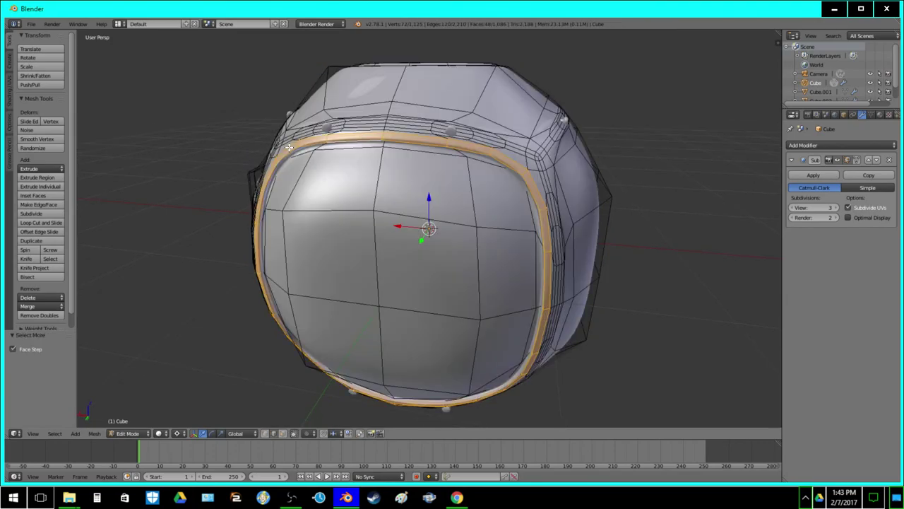
pyautogui.hotkey('ctrl', 'z')
pyautogui.click(284, 433)
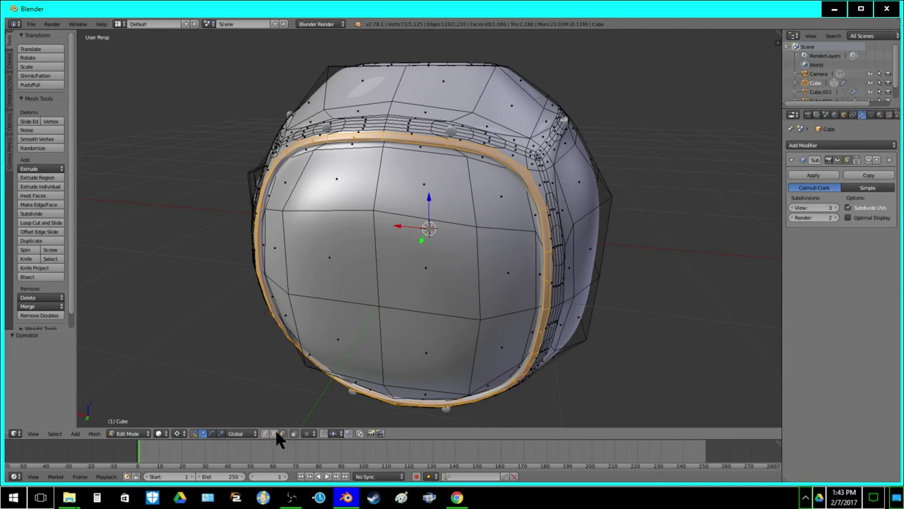
pyautogui.keyDown('alt'); pyautogui.keyDown('shift'); pyautogui.rightClick(299, 145); pyautogui.keyUp('shift'); pyautogui.keyUp('alt')
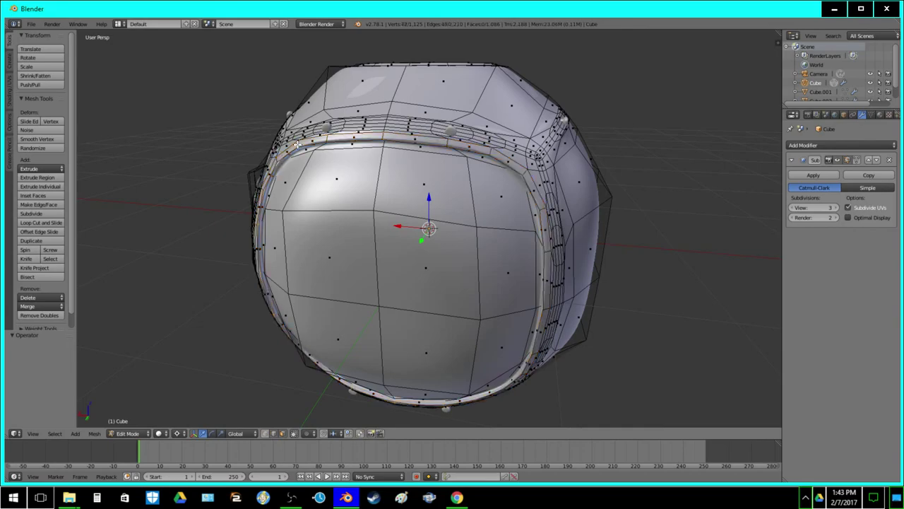
pyautogui.press('z')
pyautogui.moveTo(293, 202); pyautogui.dragTo(288, 177, button='middle')
pyautogui.scroll(2, 287, 177)
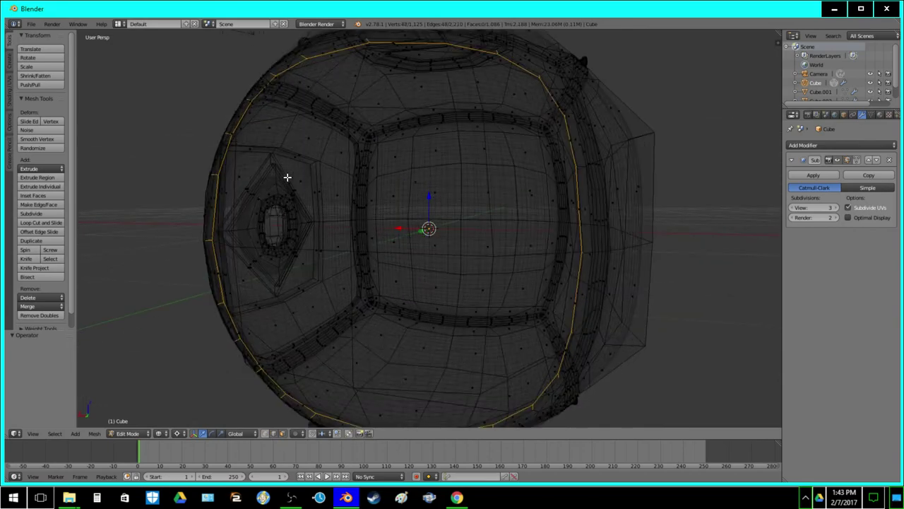
# Try to select an edge ring across the border groove, and undo these selection changes
pyautogui.keyDown('ctrl'); pyautogui.keyDown('alt'); pyautogui.keyDown('shift'); pyautogui.click(215, 176); pyautogui.keyUp('shift'); pyautogui.keyUp('alt'); pyautogui.keyUp('ctrl')
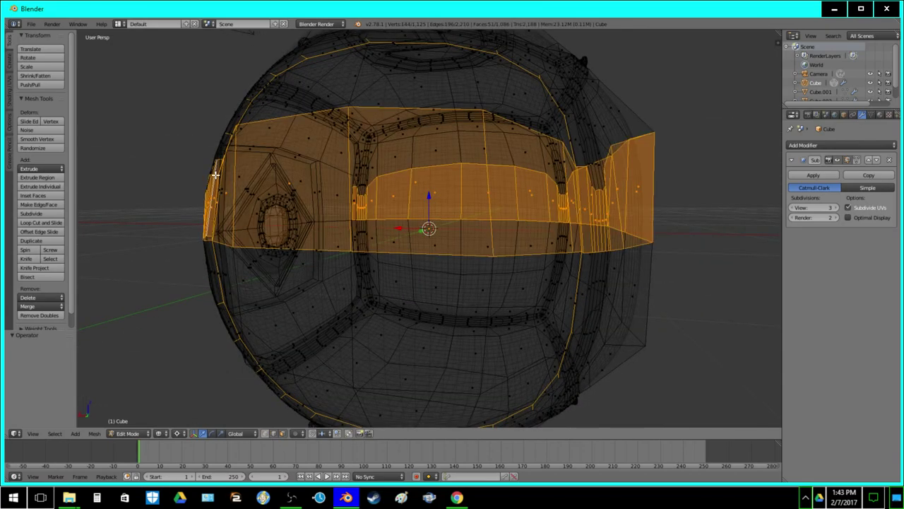
pyautogui.hotkey('ctrl', 'z')
pyautogui.press('z')
pyautogui.press('a')
pyautogui.keyDown('alt'); pyautogui.rightClick(216, 174); pyautogui.keyUp('alt')
pyautogui.press('a')
pyautogui.press('z')
pyautogui.hotkey('ctrl', 'z')
pyautogui.hotkey('ctrl', 'z')
pyautogui.hotkey('ctrl', 'z')
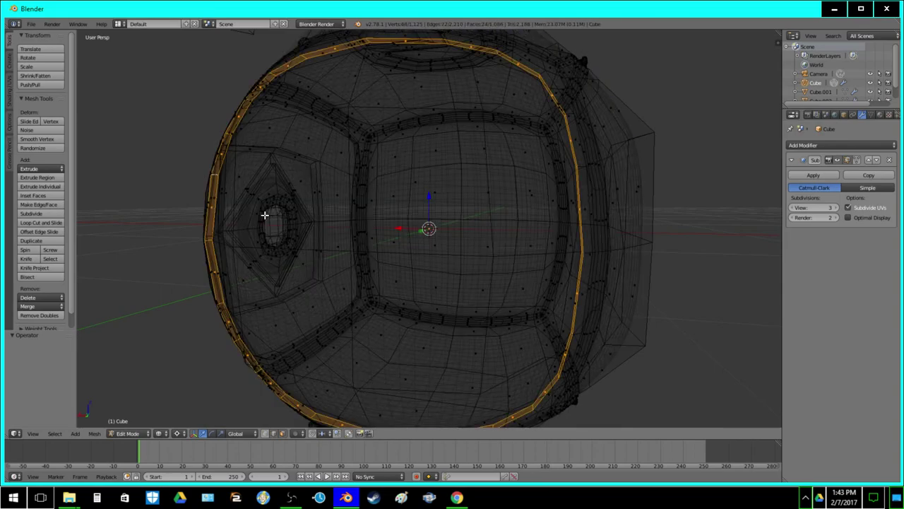
pyautogui.click(273, 433)
pyautogui.keyDown('ctrl'); pyautogui.keyDown('alt'); pyautogui.keyDown('shift'); pyautogui.rightClick(208, 239); pyautogui.keyUp('shift'); pyautogui.keyUp('alt'); pyautogui.keyUp('ctrl')
pyautogui.hotkey('ctrl', 'z')
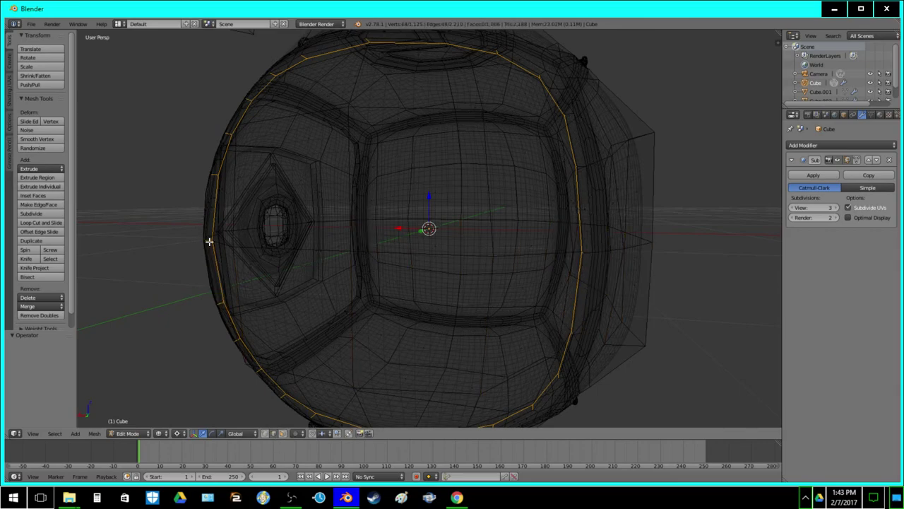
# Split the mesh along the plain panel's border loop with Edge Split, return to Object Mode and deselect everything
pyautogui.scroll(2, 215, 175)
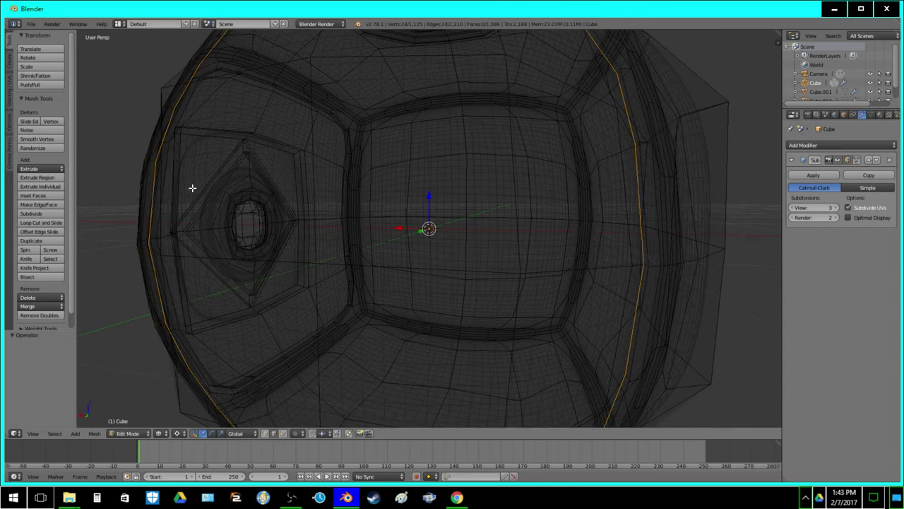
pyautogui.scroll(-2, 192, 187)
pyautogui.press('z')
pyautogui.press('z')
pyautogui.hotkey('ctrl', 'e')
pyautogui.click(404, 282)
pyautogui.press('Tab')
pyautogui.press('z')
pyautogui.press('a')
# Set the viewport shading to Texture and inspect the sphere's panels from several sides
pyautogui.moveTo(433, 231)
pyautogui.mouseDown(button='middle')
pyautogui.moveTo(386, 246)
pyautogui.moveTo(421, 252)
pyautogui.mouseUp(button='middle')
pyautogui.click(169, 434)
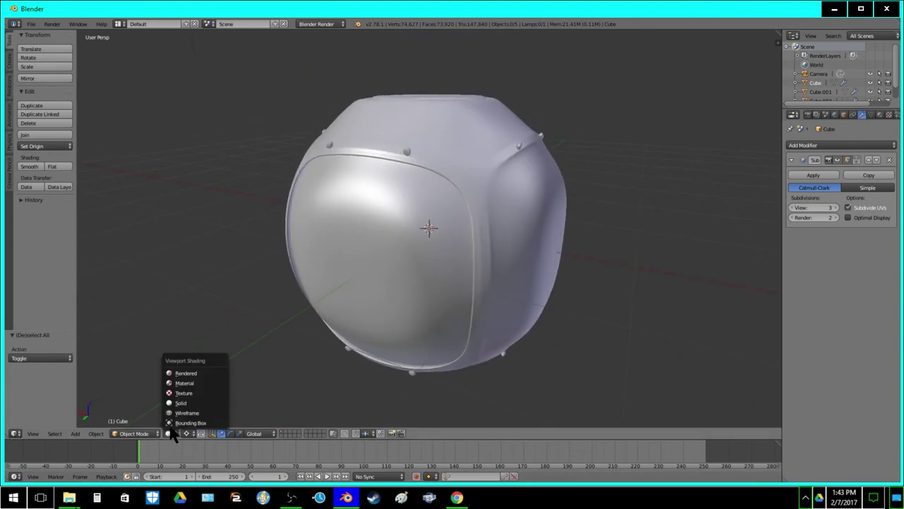
pyautogui.click(183, 393)
pyautogui.moveTo(311, 255)
pyautogui.mouseDown(button='middle')
pyautogui.moveTo(336, 254)
pyautogui.moveTo(366, 282)
pyautogui.moveTo(359, 289)
pyautogui.mouseUp(button='middle')
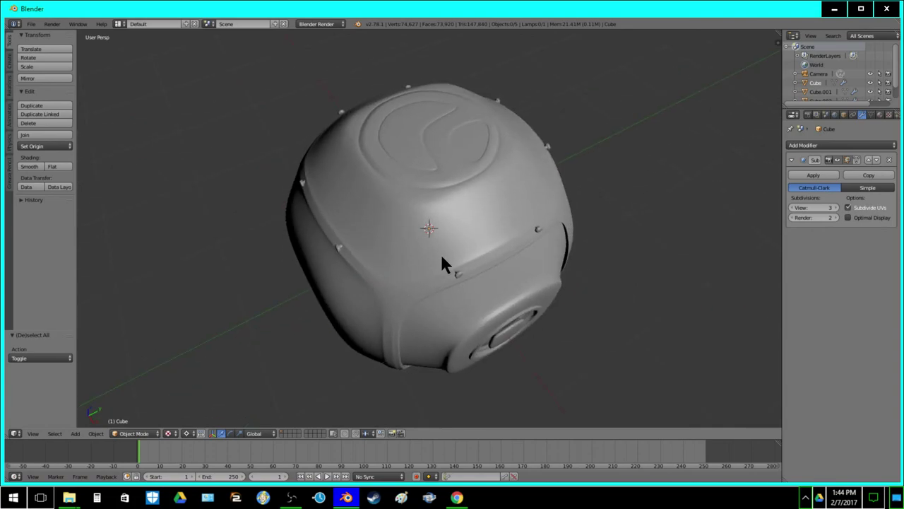
# In Edit Mode, select the edge loop around the top circular emblem and grow the selection four times toward the seams
pyautogui.press('Tab')
pyautogui.moveTo(441, 263); pyautogui.dragTo(433, 289, button='middle')
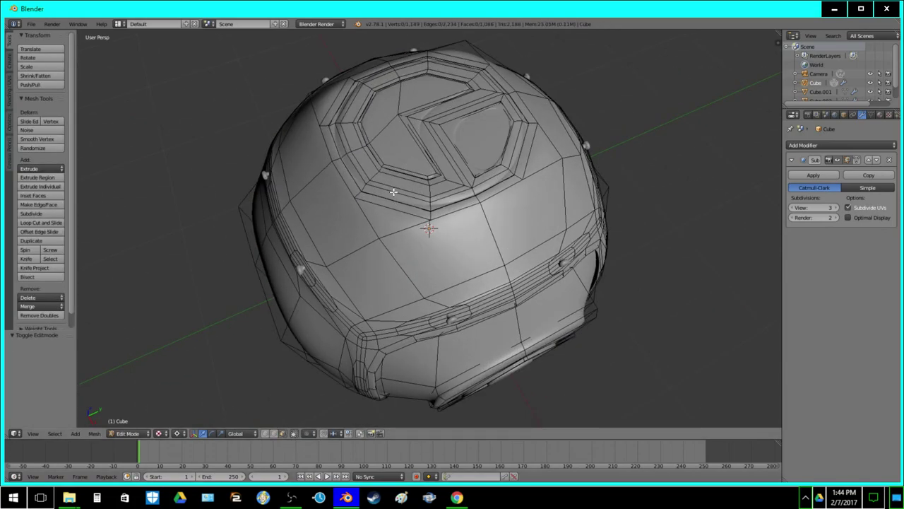
pyautogui.keyDown('alt'); pyautogui.rightClick(361, 187); pyautogui.keyUp('alt')
pyautogui.press('ctrl+KP_Add')
pyautogui.press('ctrl+KP_Add')
pyautogui.press('ctrl+KP_Add')
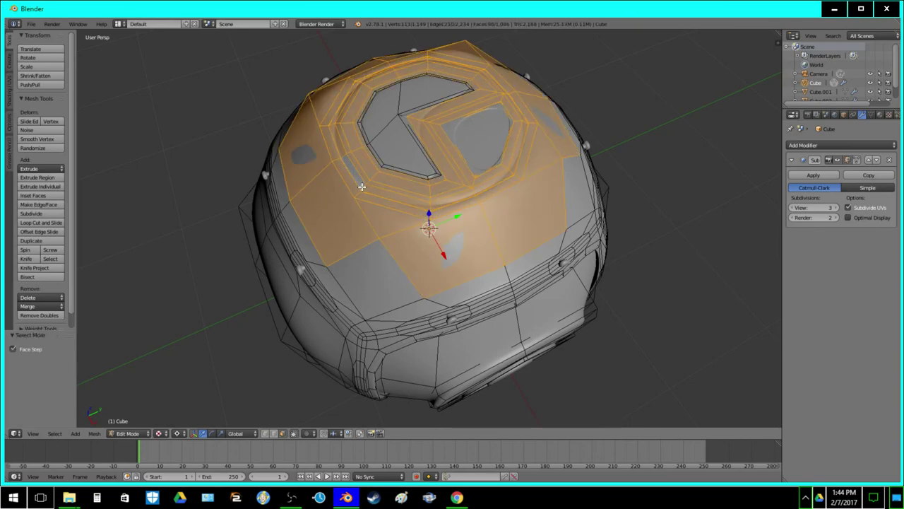
pyautogui.press('ctrl+KP_Add')
pyautogui.moveTo(459, 205)
pyautogui.mouseDown(button='middle')
pyautogui.moveTo(452, 197)
pyautogui.moveTo(530, 211)
pyautogui.moveTo(472, 186)
pyautogui.moveTo(459, 213)
pyautogui.mouseUp(button='middle')
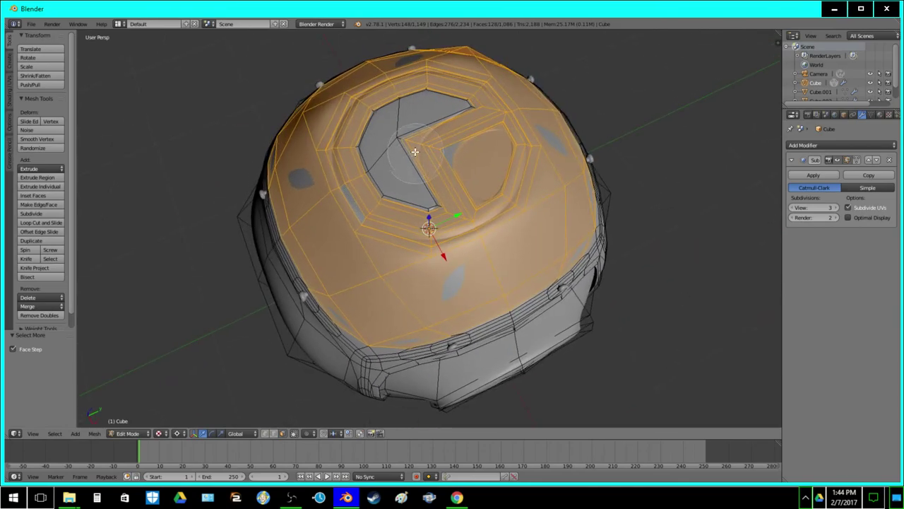
# Deselect the faces of the circular emblem in the middle of the helmet-like body's top panel
pyautogui.moveTo(423, 147)
pyautogui.mouseDown(button='middle')
pyautogui.moveTo(417, 166)
pyautogui.moveTo(382, 177)
pyautogui.mouseUp(button='middle')
pyautogui.press('z')
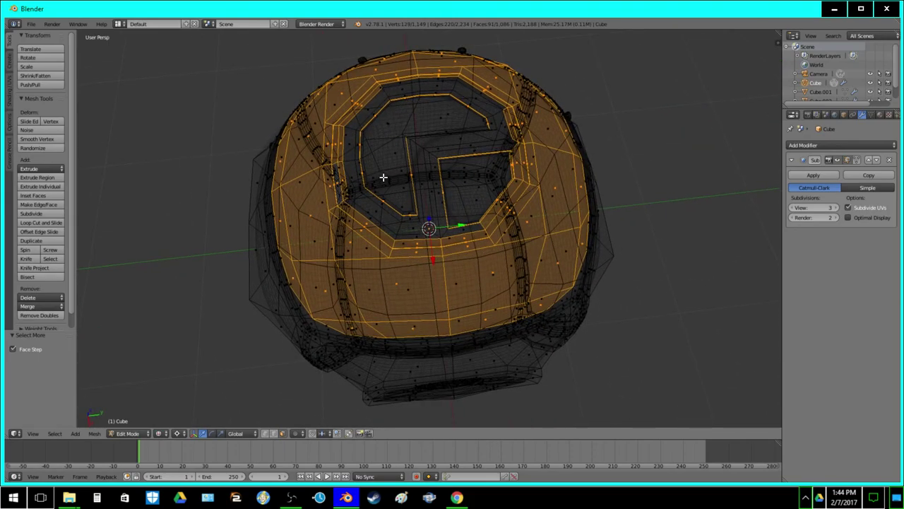
pyautogui.press('c')
pyautogui.moveTo(403, 165); pyautogui.dragTo(428, 163, button='middle')
pyautogui.rightClick(434, 160)
pyautogui.press('z')
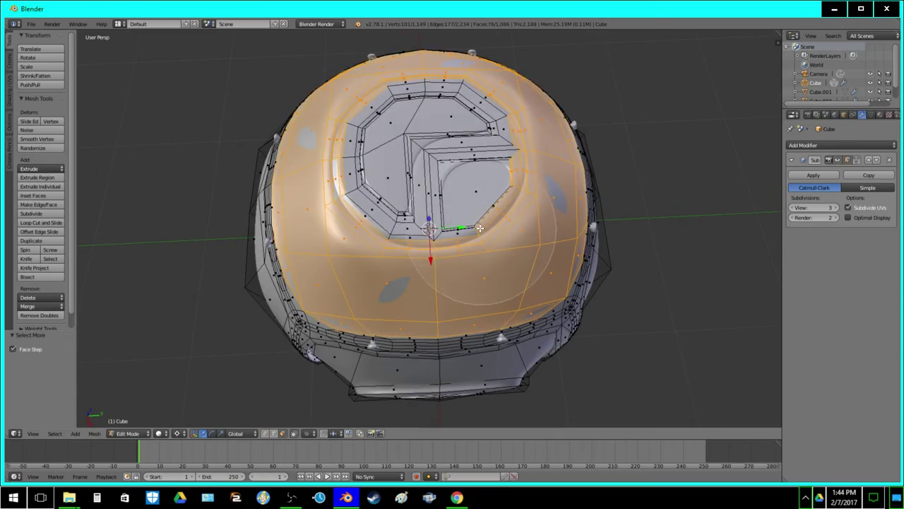
pyautogui.keyDown('alt'); pyautogui.keyDown('shift'); pyautogui.rightClick(477, 229); pyautogui.keyUp('shift'); pyautogui.keyUp('alt')
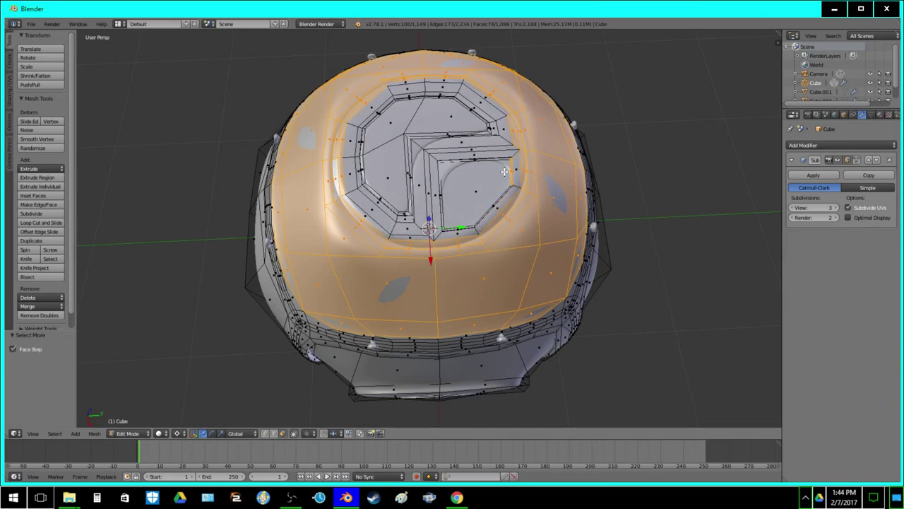
pyautogui.press('z')
pyautogui.press('c')
pyautogui.moveTo(468, 157); pyautogui.dragTo(442, 159, button='middle')
pyautogui.rightClick(389, 166)
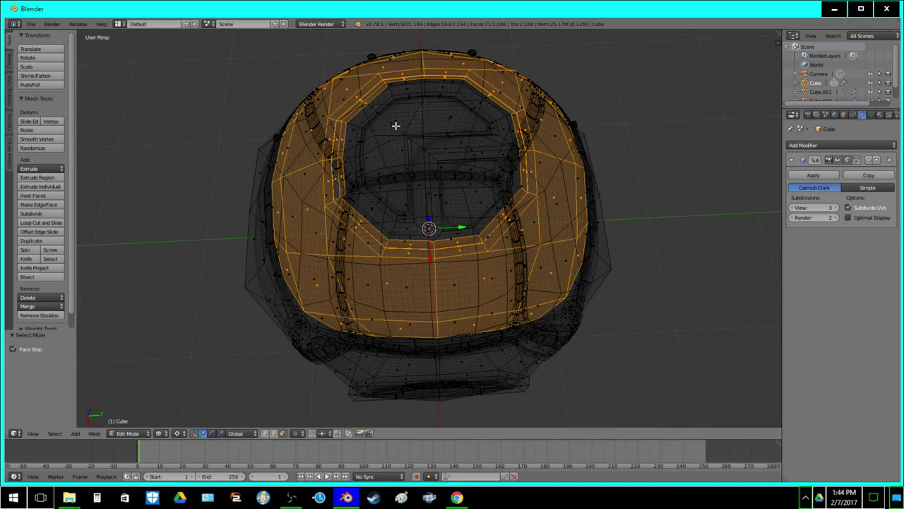
# Deselect the remaining face rings around the circular emblem, keeping only the surrounding top panel faces selected
pyautogui.press('z')
pyautogui.keyDown('shift'); pyautogui.rightClick(387, 84); pyautogui.keyUp('shift')
pyautogui.hotkey('ctrl', 'z')
pyautogui.keyDown('alt'); pyautogui.keyDown('shift'); pyautogui.rightClick(387, 84); pyautogui.keyUp('shift'); pyautogui.keyUp('alt')
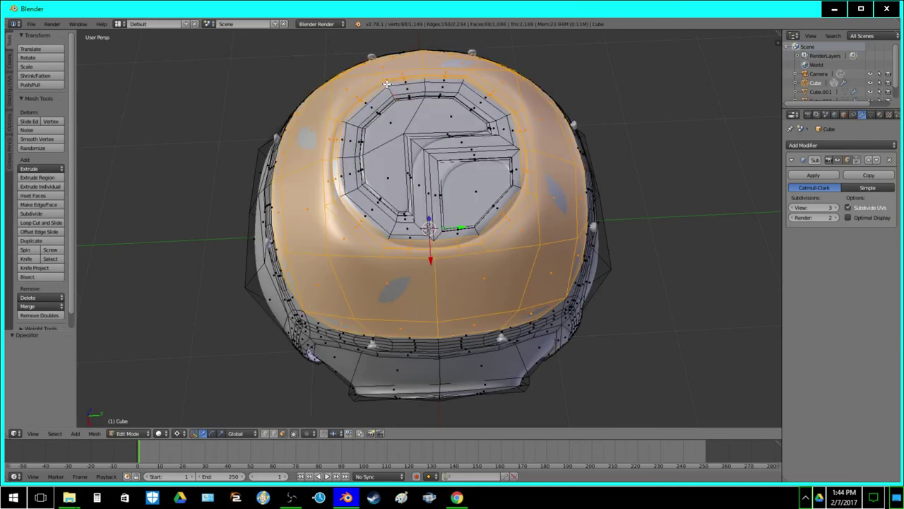
pyautogui.keyDown('alt'); pyautogui.keyDown('shift'); pyautogui.rightClick(390, 240); pyautogui.keyUp('shift'); pyautogui.keyUp('alt')
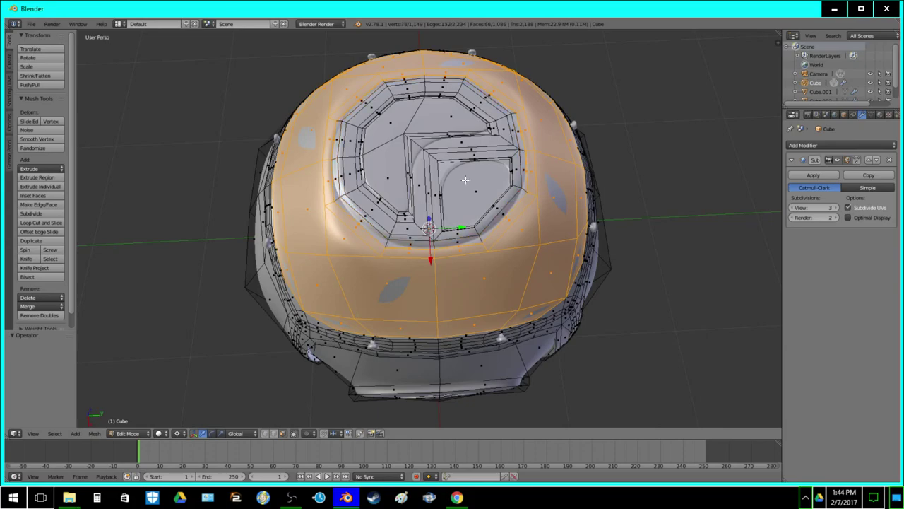
pyautogui.moveTo(441, 216); pyautogui.dragTo(416, 221, button='middle')
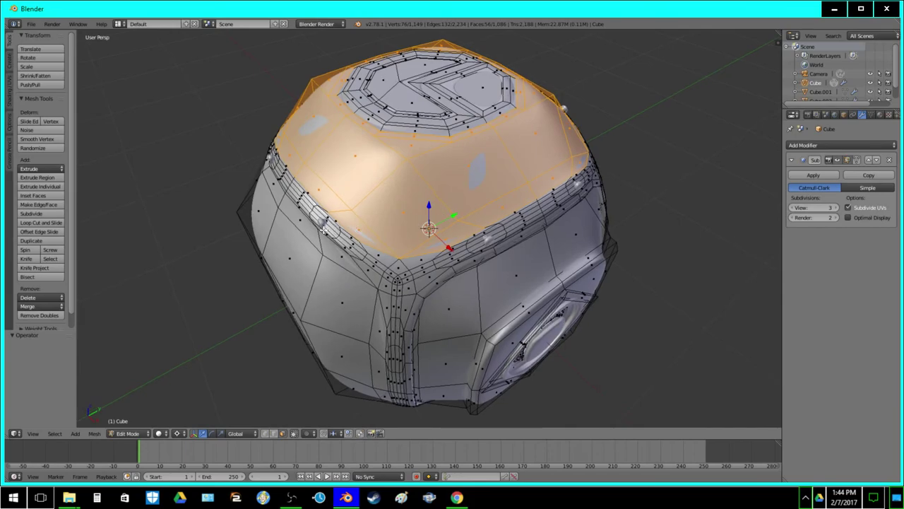
# Inset the selected top panel faces by 0.05 and move them -0.05 along the global Z axis
pyautogui.click(29, 197)
pyautogui.write('.05')
pyautogui.press('Return')
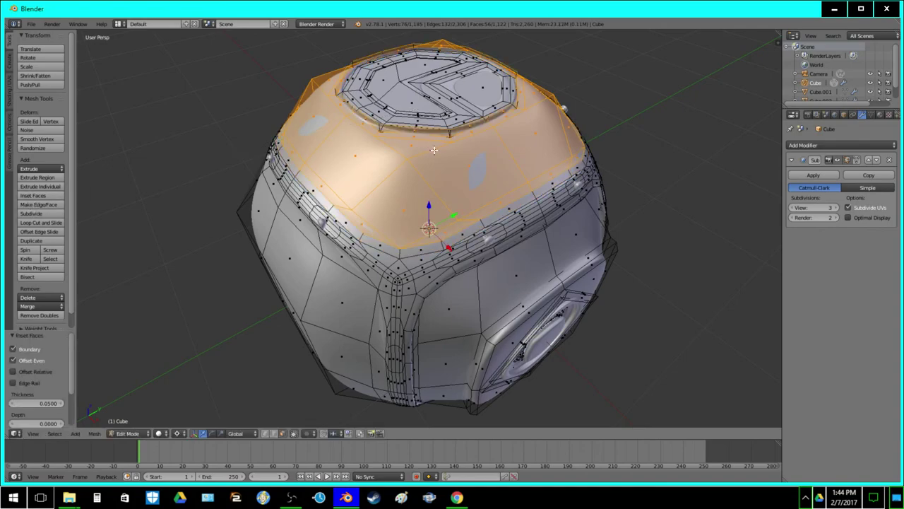
pyautogui.press('g')
pyautogui.press('z')
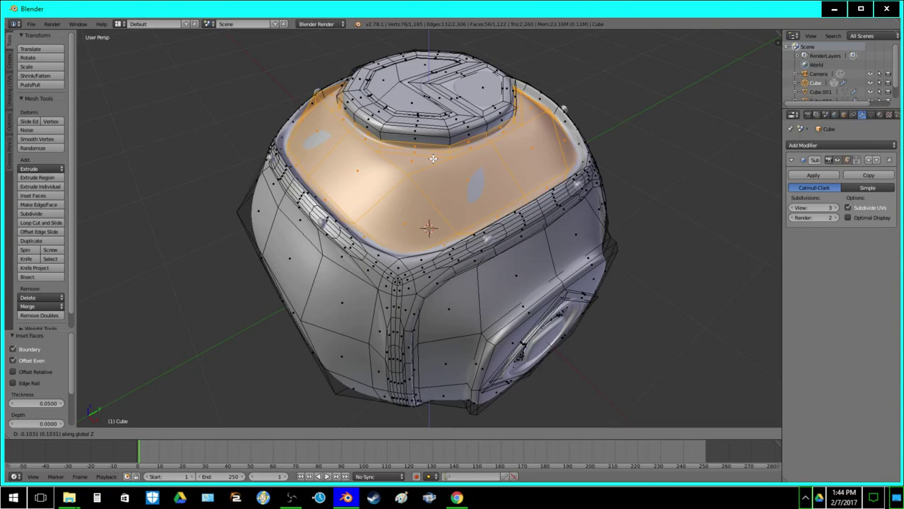
pyautogui.write('.05-')
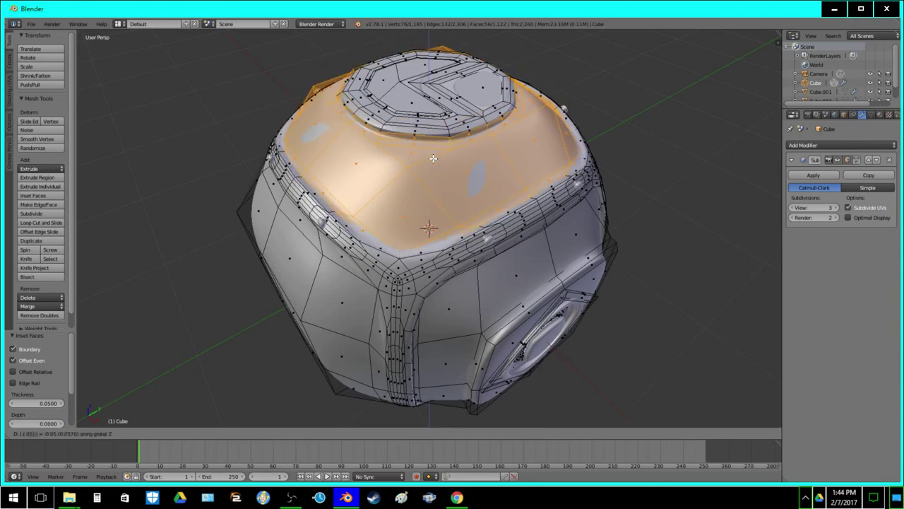
pyautogui.press('Return')
pyautogui.press('Tab')
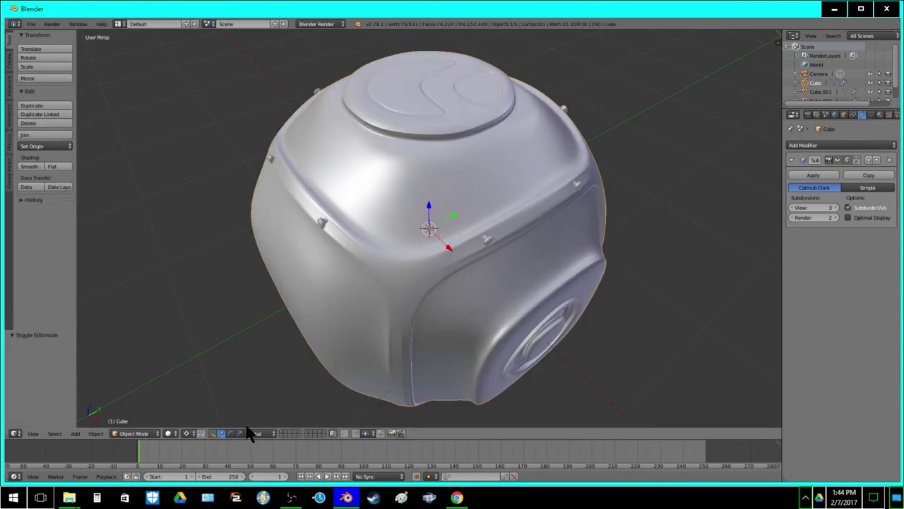
# Clear the selection and select the edges along the outer border of the recessed top panel
pyautogui.press('Tab')
pyautogui.press('a')
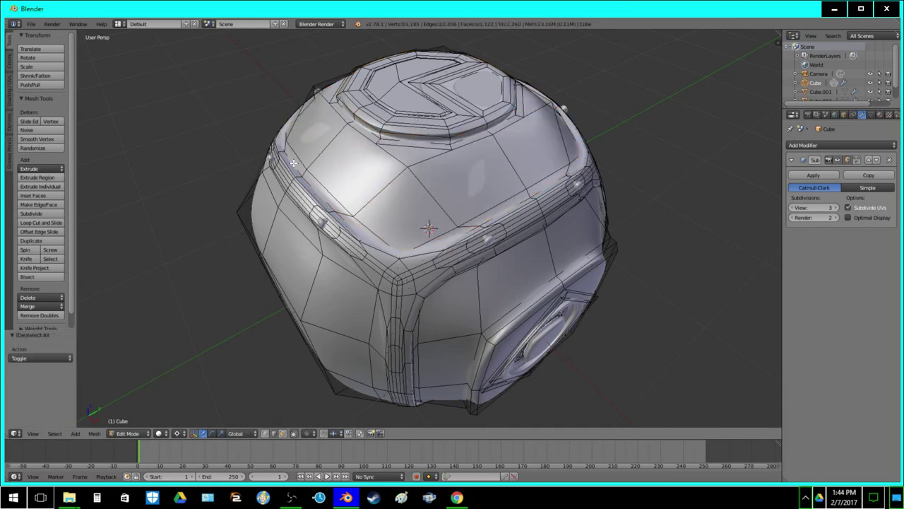
pyautogui.press('z')
pyautogui.press('z')
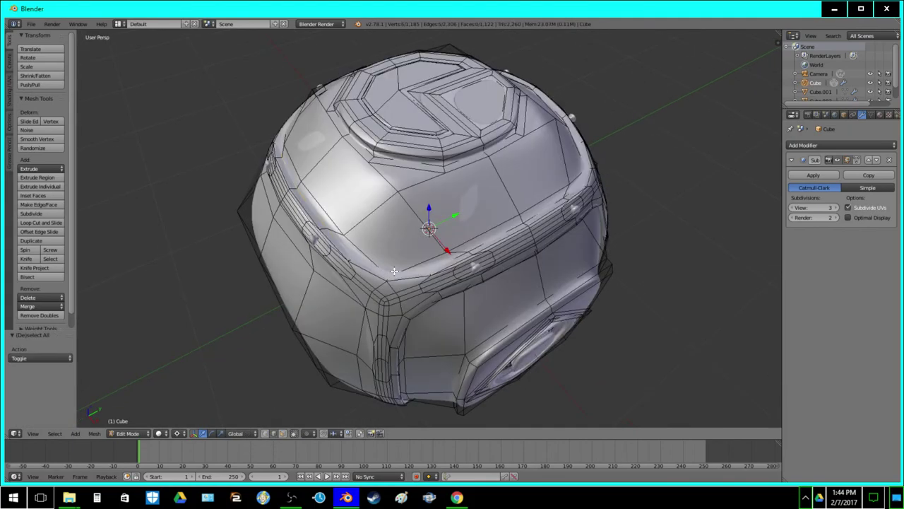
pyautogui.press('z')
pyautogui.keyDown('shift'); pyautogui.rightClick(416, 272); pyautogui.keyUp('shift')
pyautogui.keyDown('alt'); pyautogui.keyDown('shift'); pyautogui.rightClick(459, 256); pyautogui.keyUp('shift'); pyautogui.keyUp('alt')
pyautogui.moveTo(514, 257); pyautogui.dragTo(452, 256, button='middle')
pyautogui.keyDown('alt'); pyautogui.keyDown('shift'); pyautogui.rightClick(507, 267); pyautogui.keyUp('shift'); pyautogui.keyUp('alt')
pyautogui.keyDown('alt'); pyautogui.keyDown('shift'); pyautogui.rightClick(523, 258); pyautogui.keyUp('shift'); pyautogui.keyUp('alt')
pyautogui.moveTo(523, 258); pyautogui.dragTo(423, 267, button='middle')
pyautogui.keyDown('alt'); pyautogui.keyDown('shift'); pyautogui.rightClick(495, 264); pyautogui.keyUp('shift'); pyautogui.keyUp('alt')
pyautogui.moveTo(418, 345); pyautogui.dragTo(438, 278, button='middle')
pyautogui.keyDown('shift'); pyautogui.rightClick(439, 284); pyautogui.keyUp('shift')
pyautogui.keyDown('alt'); pyautogui.keyDown('shift'); pyautogui.rightClick(424, 266); pyautogui.keyUp('shift'); pyautogui.keyUp('alt')
pyautogui.moveTo(508, 237); pyautogui.dragTo(462, 248, button='middle')
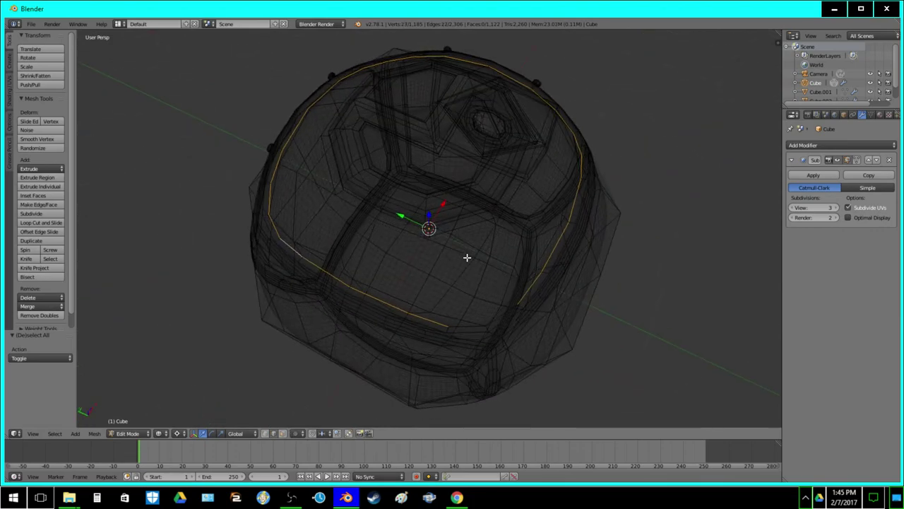
# Complete the edge loop around the top panel's outer border and apply Edge Split to it
pyautogui.keyDown('alt'); pyautogui.keyDown('shift'); pyautogui.rightClick(497, 314); pyautogui.keyUp('shift'); pyautogui.keyUp('alt')
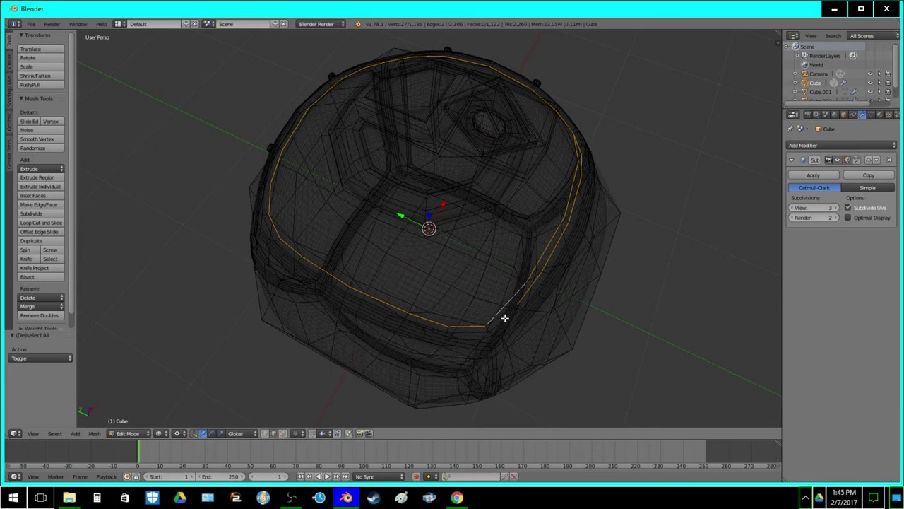
pyautogui.hotkey('ctrl', 'z')
pyautogui.keyDown('alt'); pyautogui.keyDown('shift'); pyautogui.rightClick(504, 313); pyautogui.keyUp('shift'); pyautogui.keyUp('alt')
pyautogui.moveTo(478, 308); pyautogui.dragTo(510, 258, button='middle')
pyautogui.hotkey('ctrl', 'z')
pyautogui.press('z')
pyautogui.press('z')
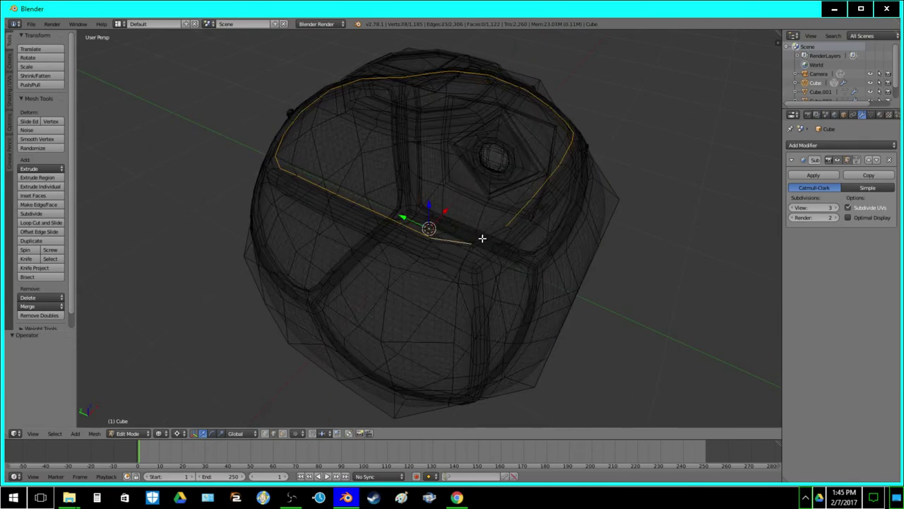
pyautogui.press('z')
pyautogui.hotkey('ctrl', 'e')
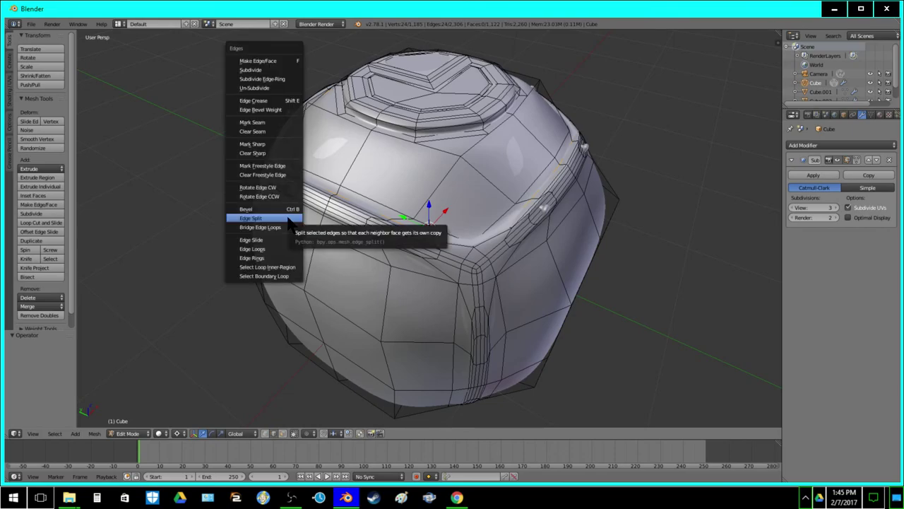
pyautogui.click(288, 219)
pyautogui.press('Tab')
pyautogui.press('a')
pyautogui.moveTo(323, 226); pyautogui.dragTo(357, 217, button='middle')
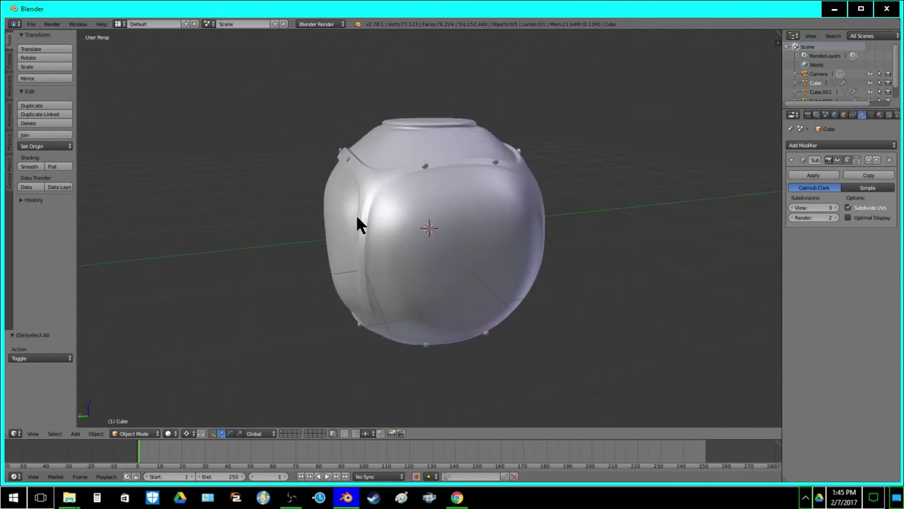
# Select all faces of the large plain side panel by growing a selection from its central edges
pyautogui.scroll(2, 356, 223)
pyautogui.press('Tab')
pyautogui.press('a')
pyautogui.rightClick(488, 304)
pyautogui.keyDown('shift'); pyautogui.rightClick(494, 325); pyautogui.keyUp('shift')
pyautogui.keyDown('shift'); pyautogui.rightClick(506, 301); pyautogui.keyUp('shift')
pyautogui.keyDown('shift'); pyautogui.rightClick(498, 277); pyautogui.keyUp('shift')
pyautogui.press('ctrl+KP_Add')
pyautogui.press('ctrl+KP_Add')
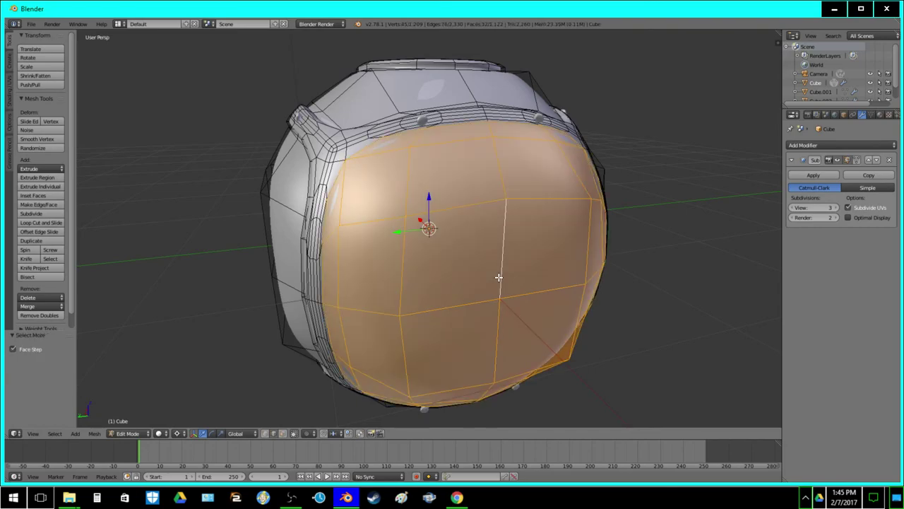
# Inset the side panel faces by 0.05 and extrude them by -0.05
pyautogui.moveTo(498, 277); pyautogui.dragTo(512, 280, button='middle')
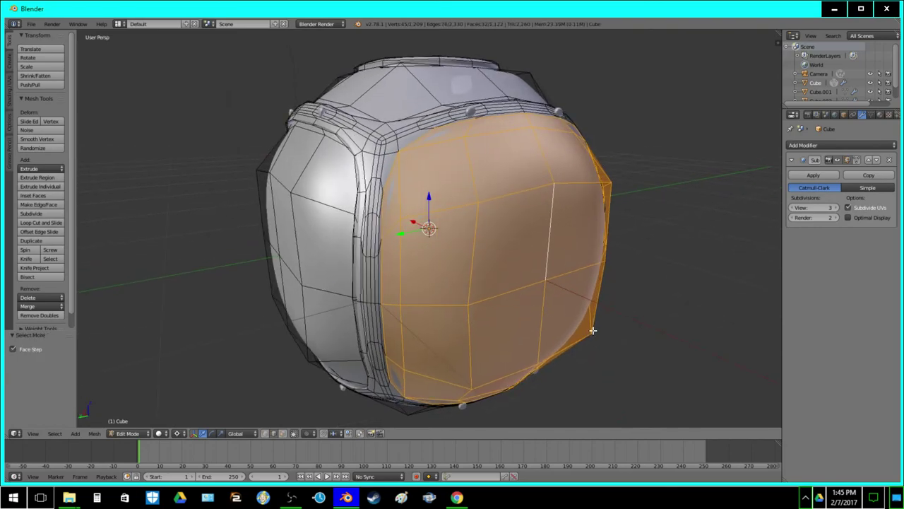
pyautogui.press('e')
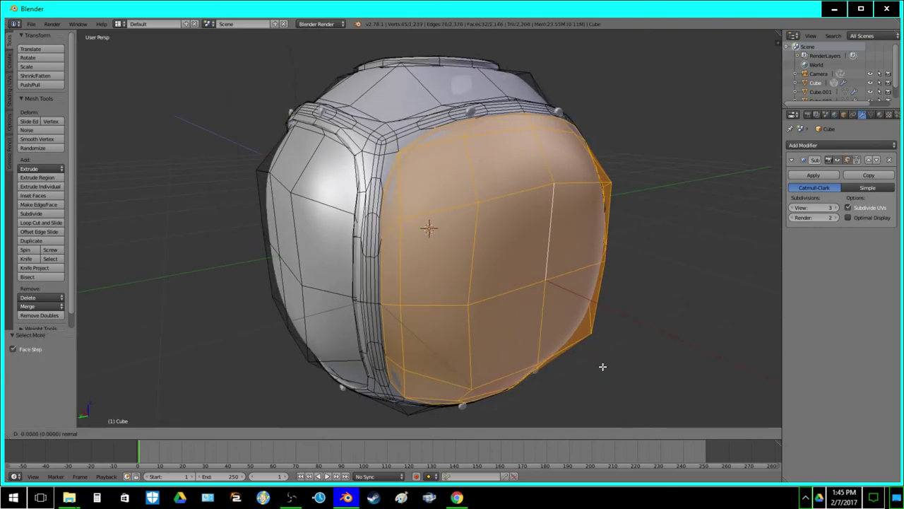
pyautogui.rightClick(602, 366)
pyautogui.click(42, 197)
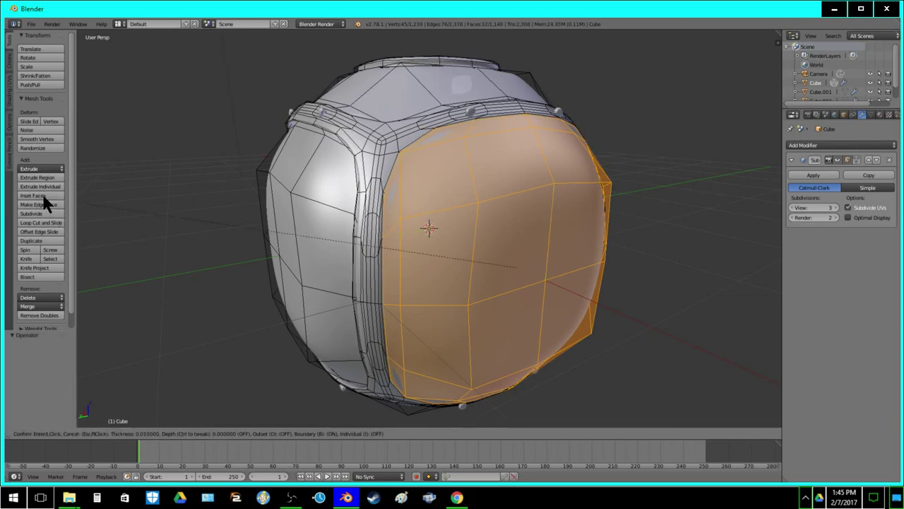
pyautogui.write('.05')
pyautogui.press('Return')
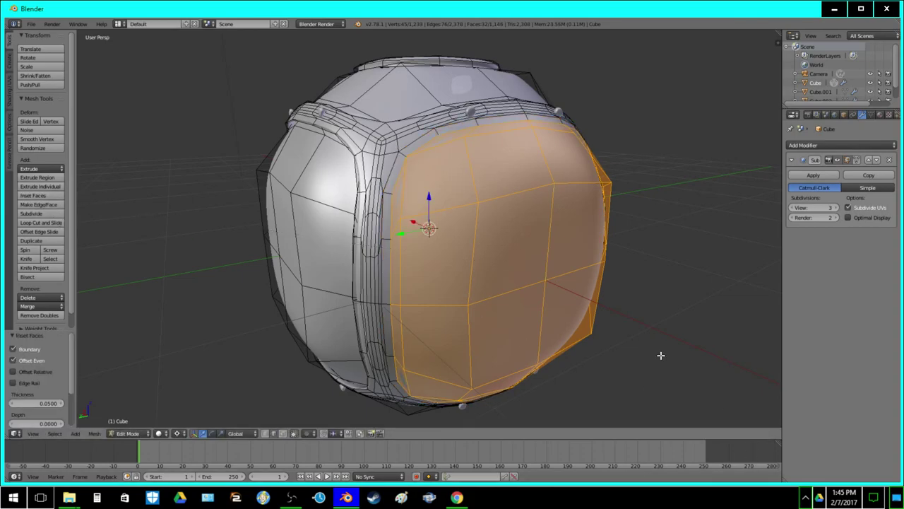
pyautogui.write('e')
pyautogui.write('-.05')
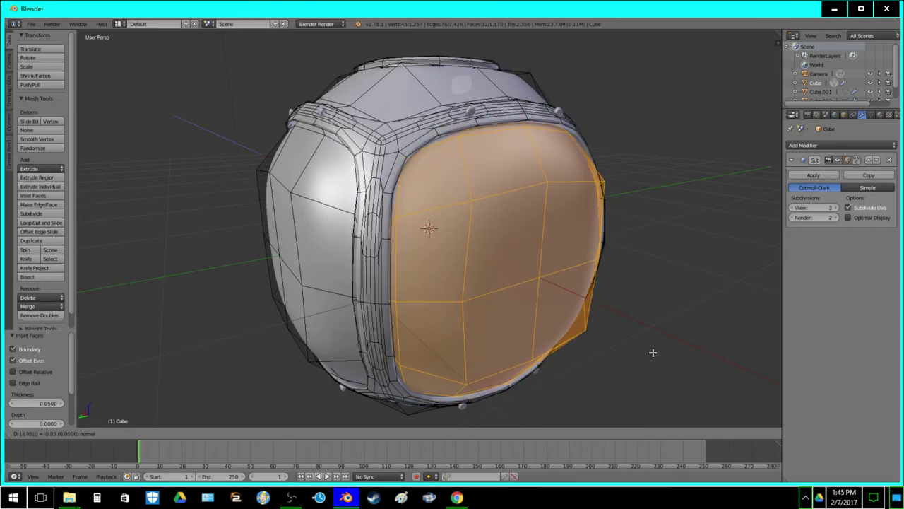
pyautogui.press('Return')
pyautogui.moveTo(621, 299); pyautogui.dragTo(530, 287, button='middle')
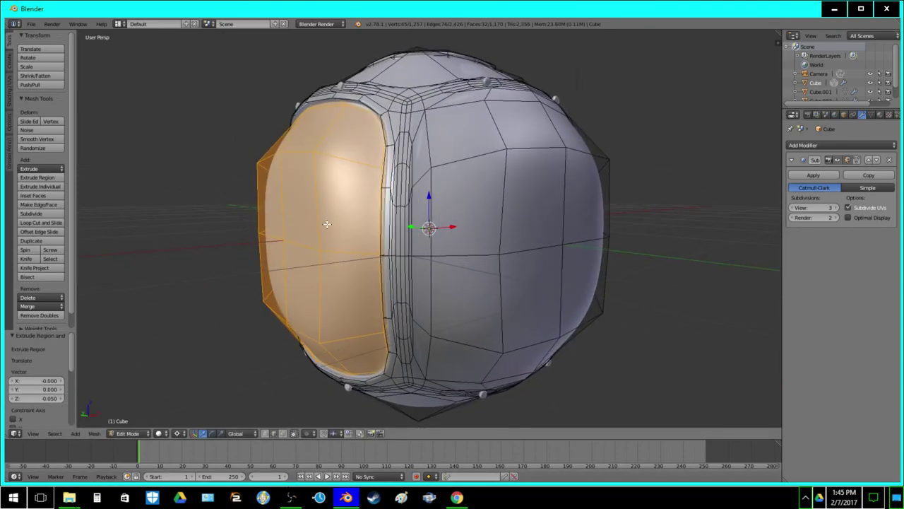
pyautogui.moveTo(322, 223); pyautogui.dragTo(339, 226, button='middle')
pyautogui.press('z')
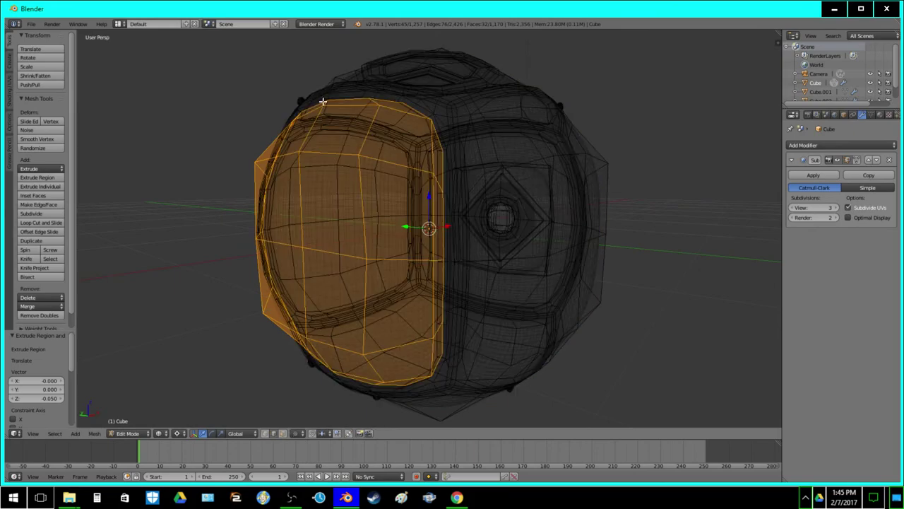
pyautogui.press('z')
pyautogui.hotkey('ctrl', 'i')
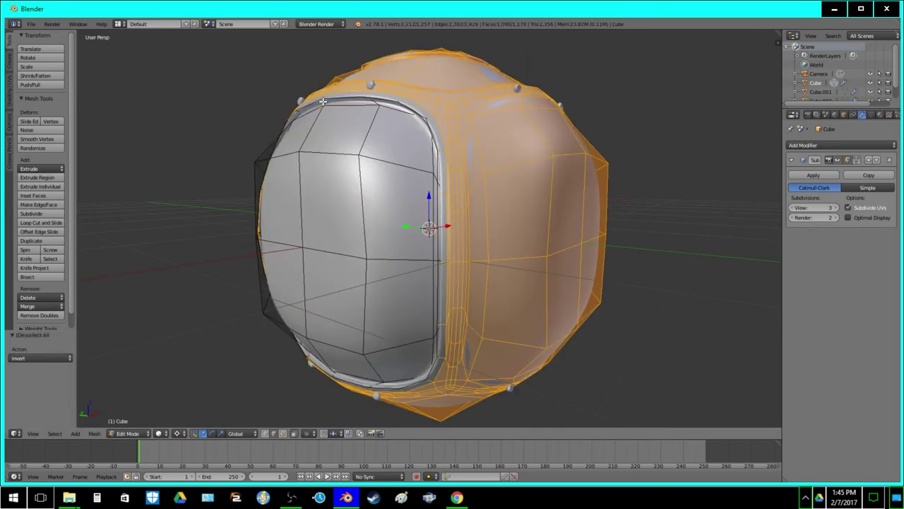
pyautogui.press('z')
pyautogui.moveTo(315, 107); pyautogui.dragTo(321, 114, button='middle')
pyautogui.press('z')
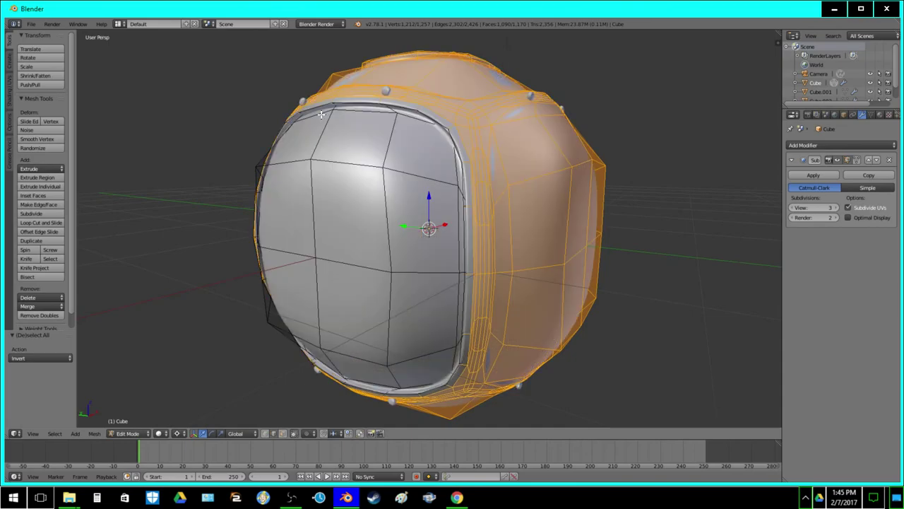
# Select the face loop running along the recessed border of the side panel
pyautogui.click(293, 433)
pyautogui.press('a')
pyautogui.keyDown('alt'); pyautogui.click(301, 111); pyautogui.keyUp('alt')
pyautogui.press('z')
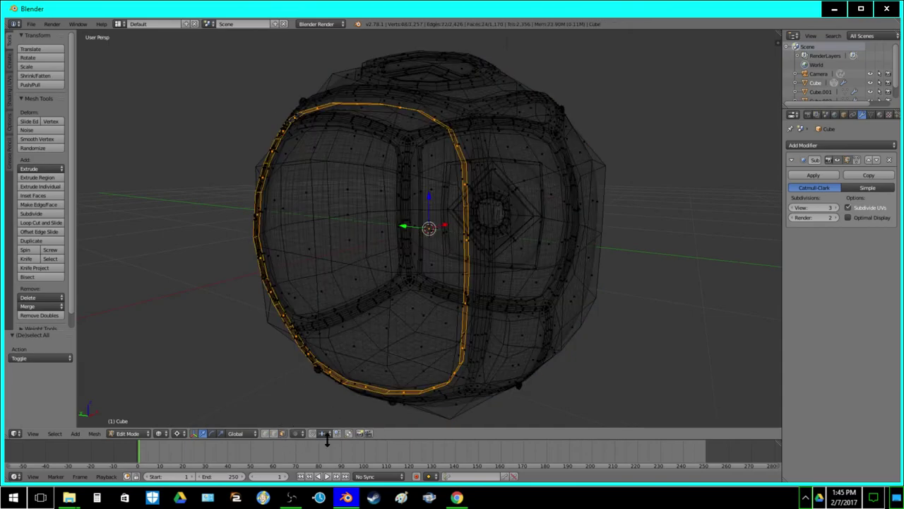
pyautogui.press('z')
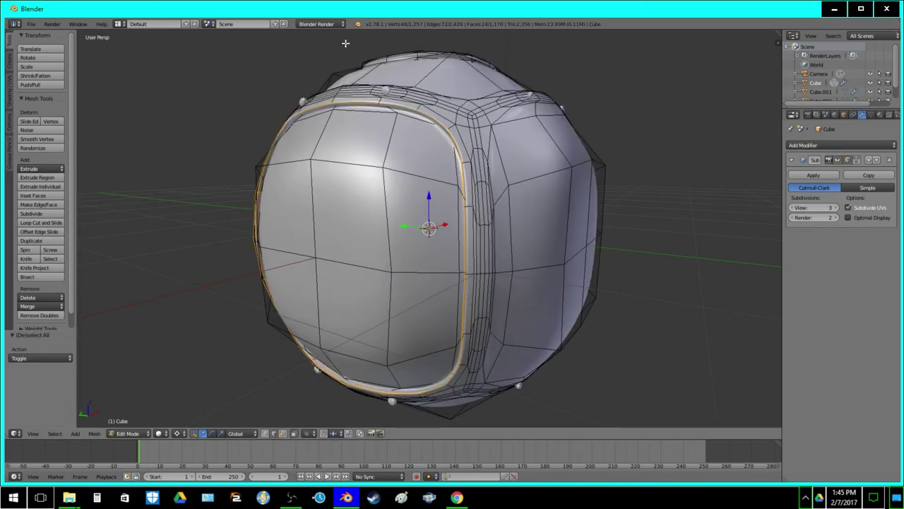
# Try to select the edge loop along the side panel's recessed border
pyautogui.keyDown('alt'); pyautogui.click(290, 118); pyautogui.keyUp('alt')
pyautogui.press('z')
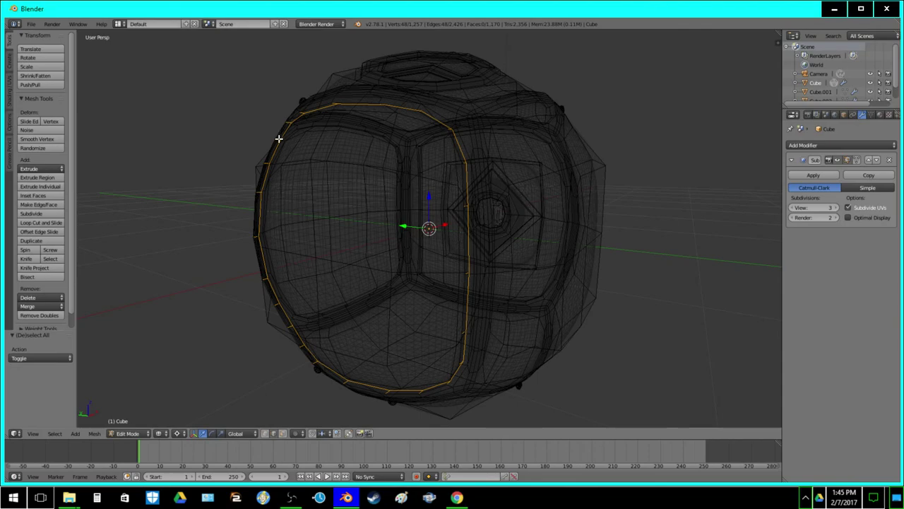
pyautogui.scroll(5, 268, 163)
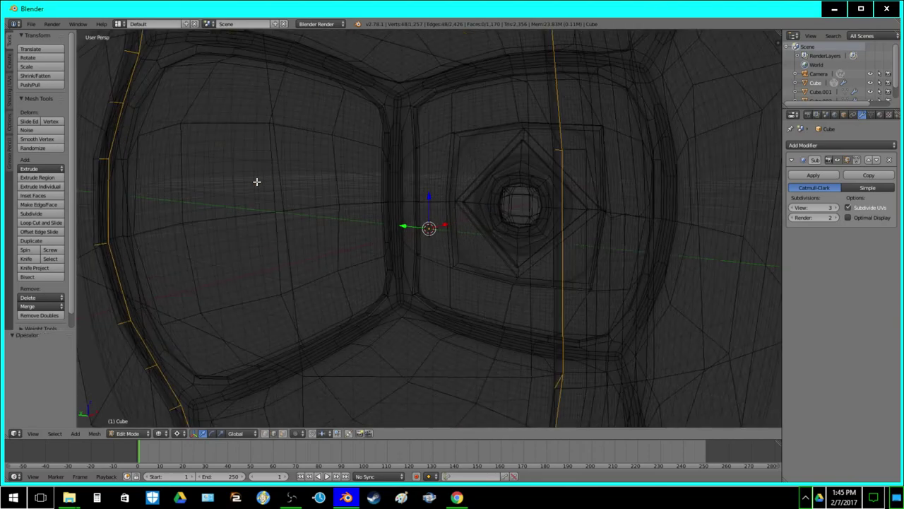
pyautogui.keyDown('alt'); pyautogui.keyDown('shift'); pyautogui.rightClick(98, 245); pyautogui.keyUp('shift'); pyautogui.keyUp('alt')
pyautogui.hotkey('ctrl', 'z')
pyautogui.keyDown('alt'); pyautogui.keyDown('shift'); pyautogui.rightClick(98, 245); pyautogui.keyUp('shift'); pyautogui.keyUp('alt')
pyautogui.hotkey('ctrl', 'z')
# Select the single edge loop along the recessed border of the side panel and split it with Edge Split
pyautogui.press('z')
pyautogui.press('z')
pyautogui.press('z')
pyautogui.scroll(-6, 250, 230)
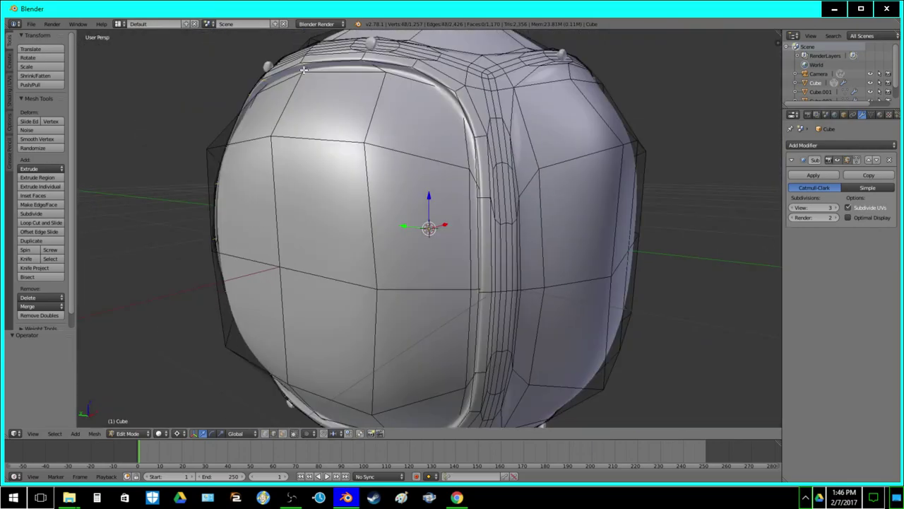
pyautogui.press('z')
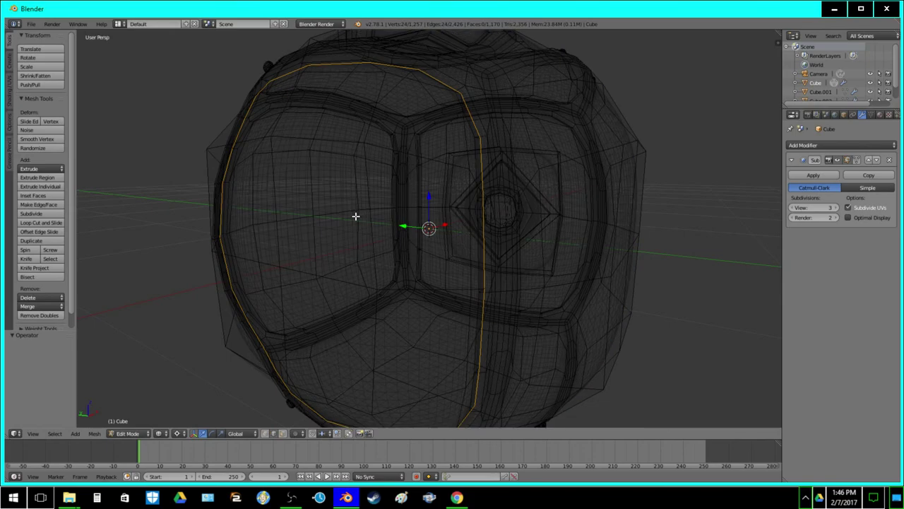
pyautogui.press('z')
pyautogui.hotkey('ctrl', 'e')
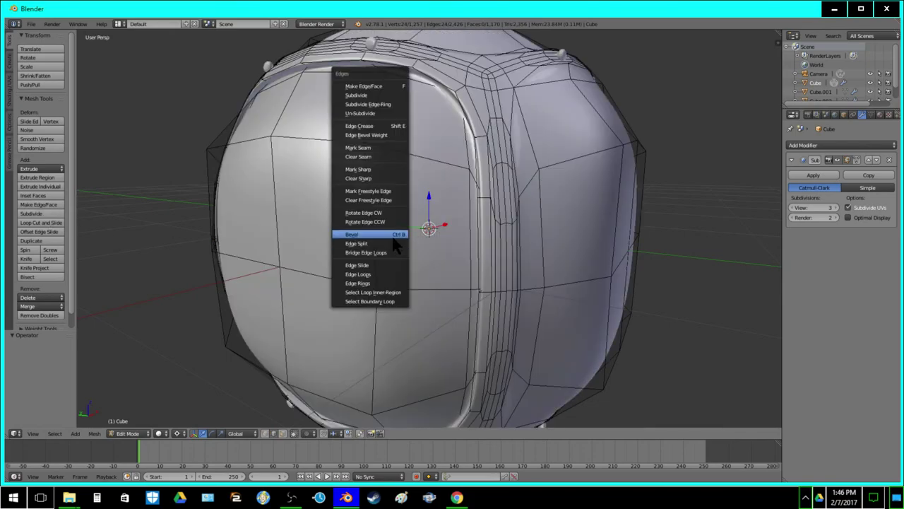
pyautogui.click(392, 244)
pyautogui.press('Tab')
# Select all faces of the adjacent plain side panel by growing a selection from its four central edges
pyautogui.scroll(-3, 406, 234)
pyautogui.moveTo(407, 233); pyautogui.dragTo(325, 234, button='middle')
pyautogui.scroll(1, 393, 248)
pyautogui.press('Tab')
pyautogui.rightClick(457, 239)
pyautogui.keyDown('shift'); pyautogui.rightClick(477, 243); pyautogui.keyUp('shift')
pyautogui.keyDown('shift'); pyautogui.rightClick(467, 210); pyautogui.keyUp('shift')
pyautogui.keyDown('shift'); pyautogui.rightClick(469, 272); pyautogui.keyUp('shift')
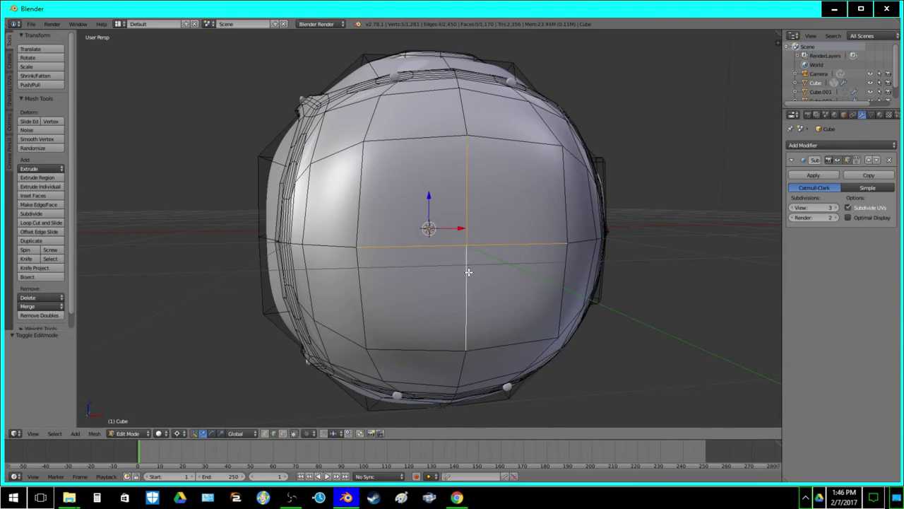
pyautogui.press('ctrl+KP_Add')
pyautogui.press('ctrl+KP_Add')
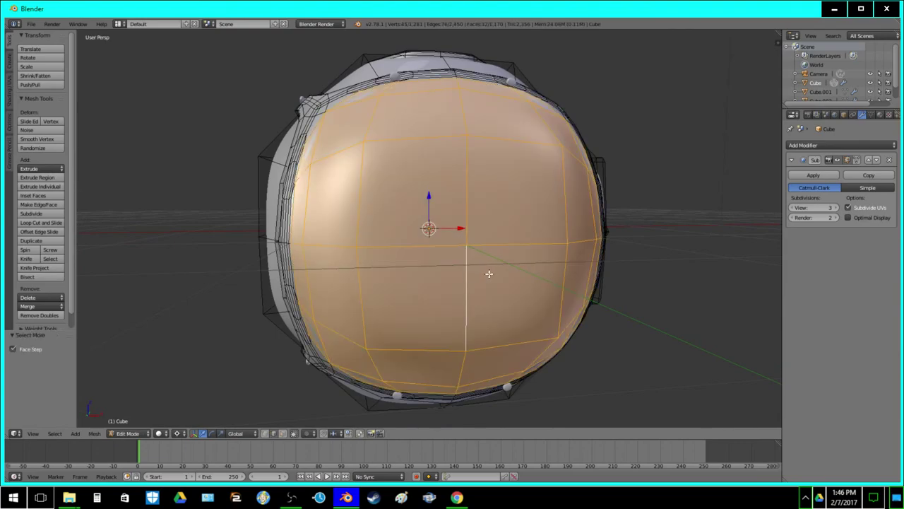
# Inset the selected panel faces by 0.05 and extrude them 0.05 along the Y axis
pyautogui.moveTo(487, 270); pyautogui.dragTo(306, 286, button='middle')
pyautogui.click(53, 194)
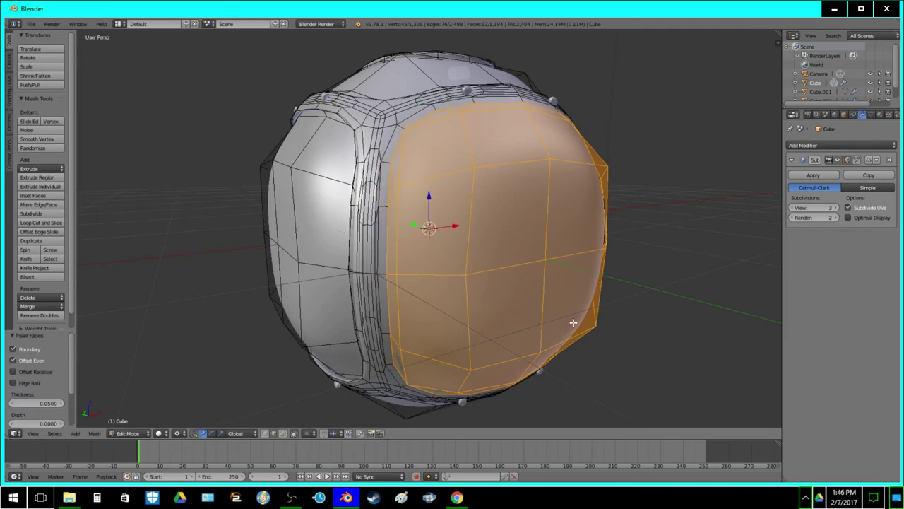
pyautogui.write('ey.05')
pyautogui.press('Return')
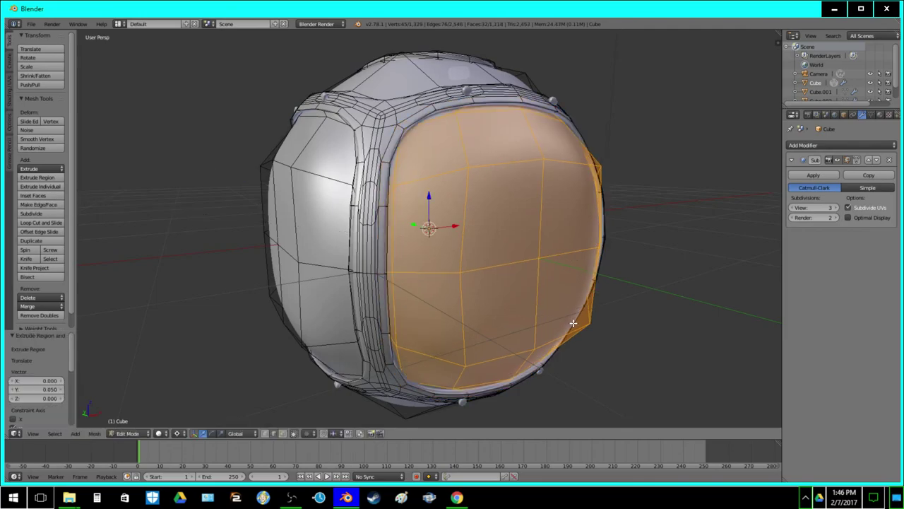
# Select the face loop running along the recessed border of this side panel in face select mode
pyautogui.moveTo(501, 151); pyautogui.dragTo(448, 122, button='middle')
pyautogui.press('a')
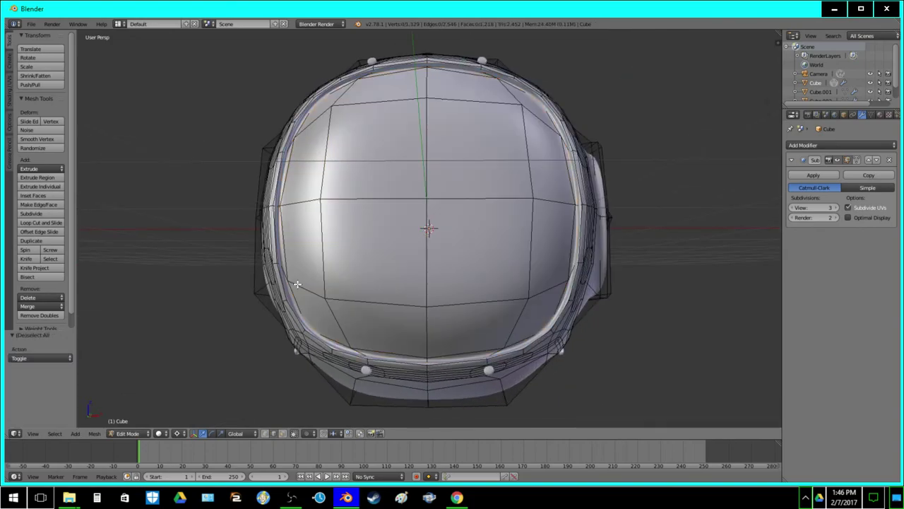
pyautogui.click(293, 433)
pyautogui.press('z')
pyautogui.moveTo(318, 97); pyautogui.dragTo(251, 145, button='middle')
pyautogui.press('z')
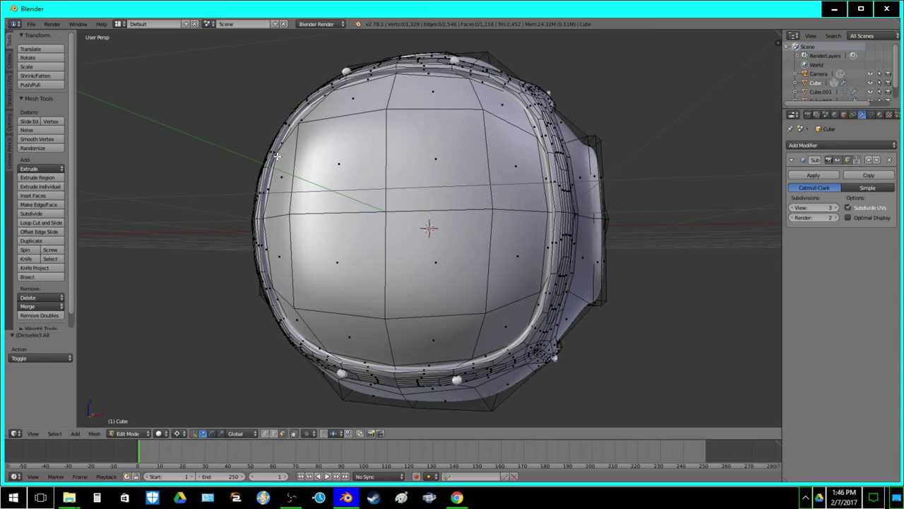
pyautogui.keyDown('alt'); pyautogui.rightClick(267, 167); pyautogui.keyUp('alt')
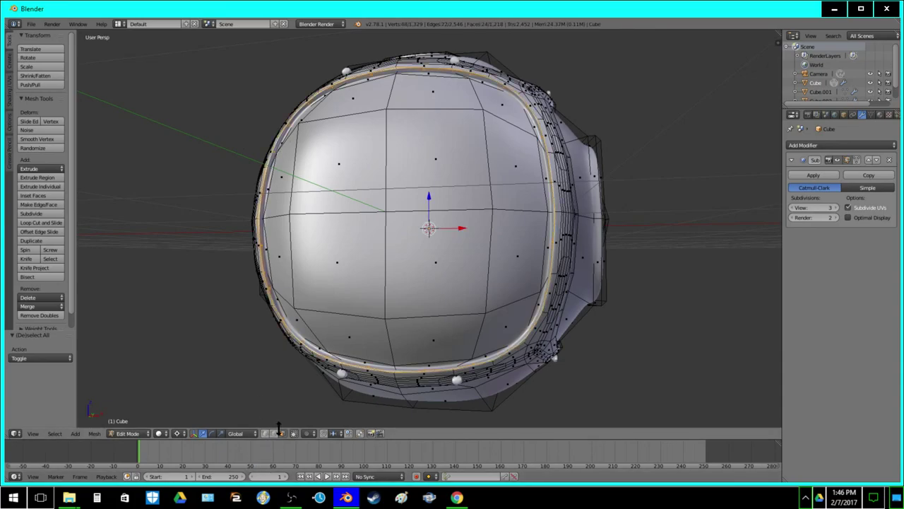
# Reduce the selection to the single edge loop along the recessed border and split it with Edge Split
pyautogui.press('z')
pyautogui.hotkey('ctrl', 'z')
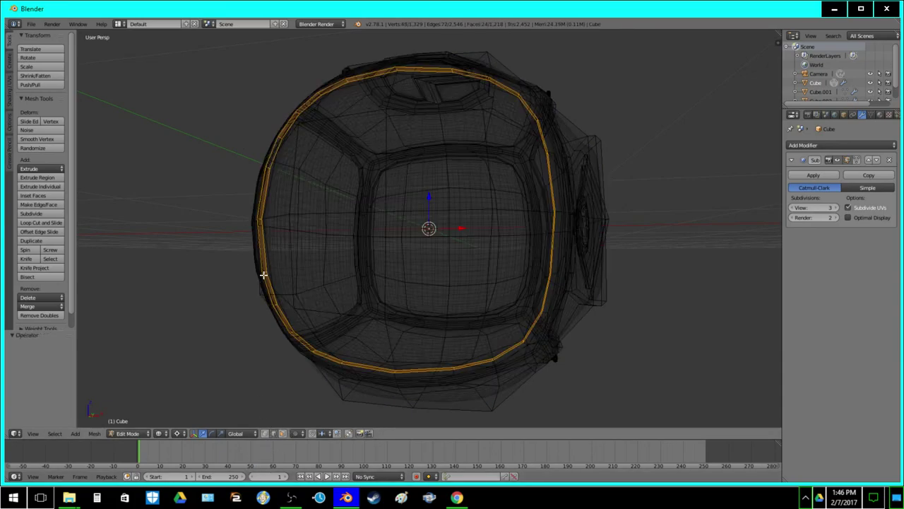
pyautogui.moveTo(262, 275); pyautogui.dragTo(261, 293, button='middle')
pyautogui.press('z')
pyautogui.keyDown('alt'); pyautogui.click(266, 294); pyautogui.keyUp('alt')
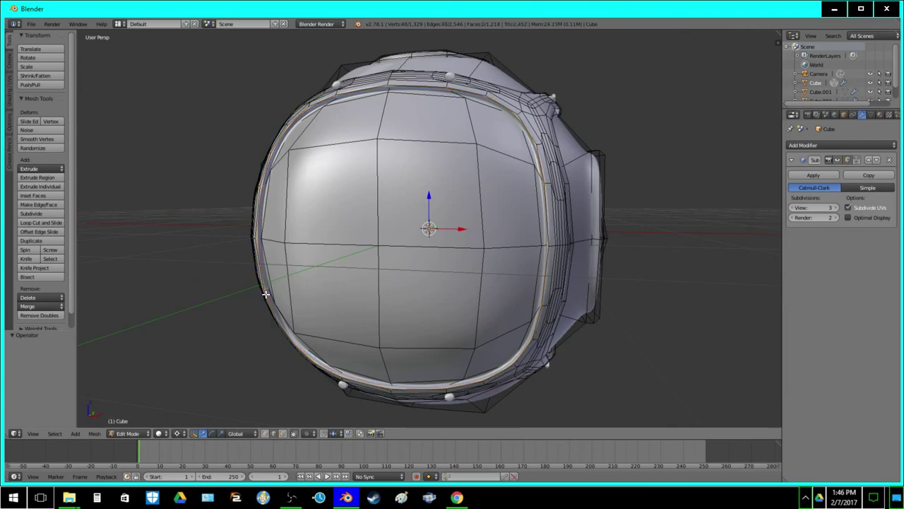
pyautogui.press('z')
pyautogui.press('z')
pyautogui.scroll(2, 233, 253)
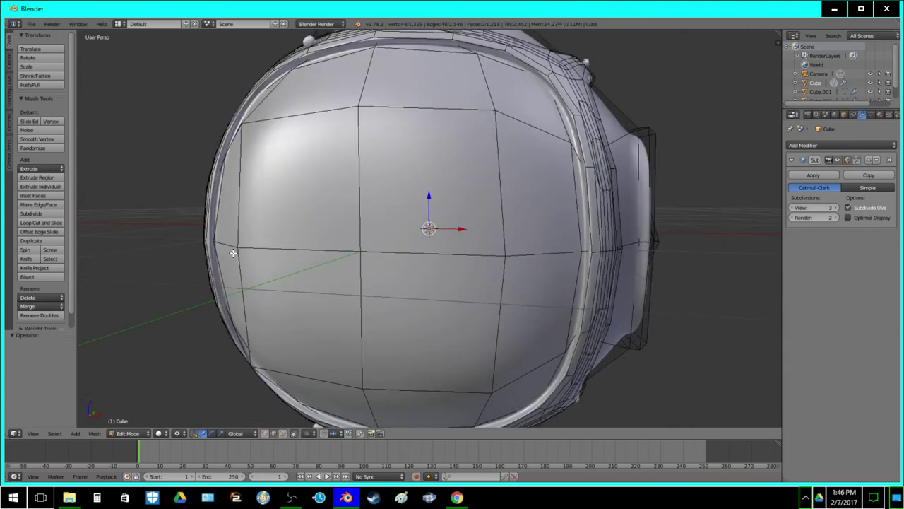
pyautogui.press('z')
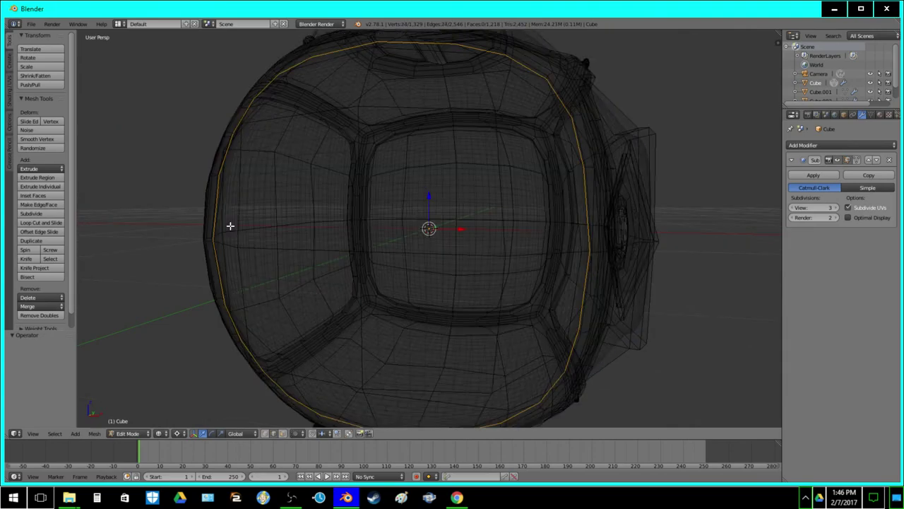
pyautogui.hotkey('ctrl', 'e')
pyautogui.press('Tab')
pyautogui.press('z')
# Select the central faces on the body's underside, grow the selection once, and extrude it about 0.11 along Z
pyautogui.moveTo(358, 208)
pyautogui.mouseDown(button='middle')
pyautogui.moveTo(372, 228)
pyautogui.moveTo(289, 218)
pyautogui.moveTo(349, 115)
pyautogui.mouseUp(button='middle')
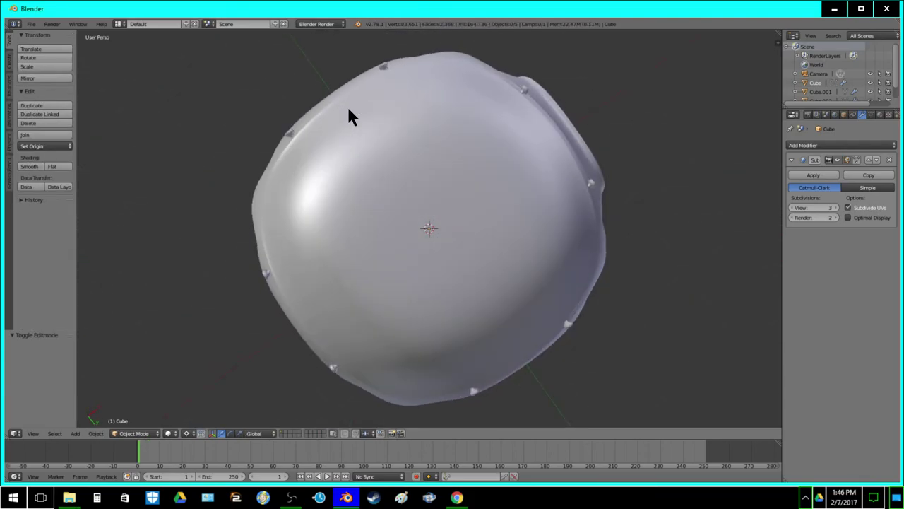
pyautogui.press('Tab')
pyautogui.click(283, 434)
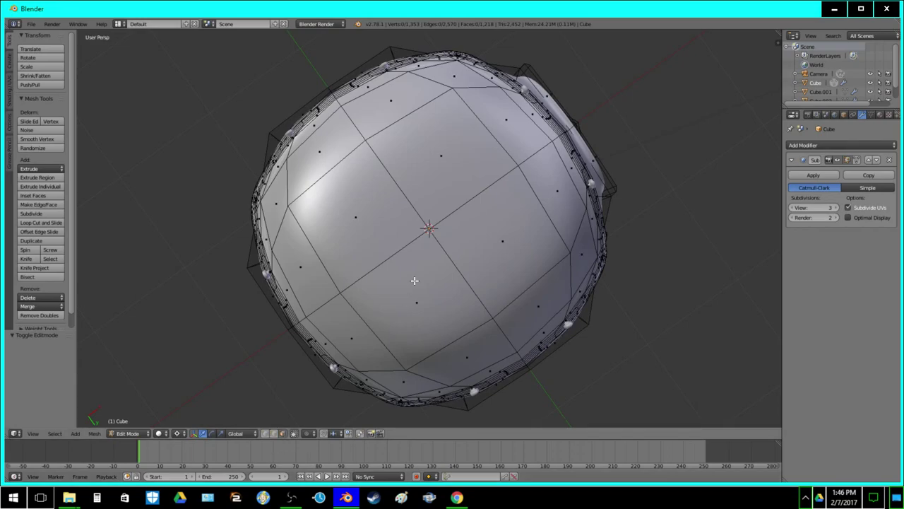
pyautogui.rightClick(414, 282)
pyautogui.keyDown('shift'); pyautogui.rightClick(365, 223); pyautogui.keyUp('shift')
pyautogui.keyDown('shift'); pyautogui.rightClick(458, 185); pyautogui.keyUp('shift')
pyautogui.keyDown('shift'); pyautogui.rightClick(505, 254); pyautogui.keyUp('shift')
pyautogui.moveTo(506, 257); pyautogui.dragTo(491, 334, button='middle')
pyautogui.press('ctrl+KP_Add')
pyautogui.press('e')
pyautogui.click(493, 328)
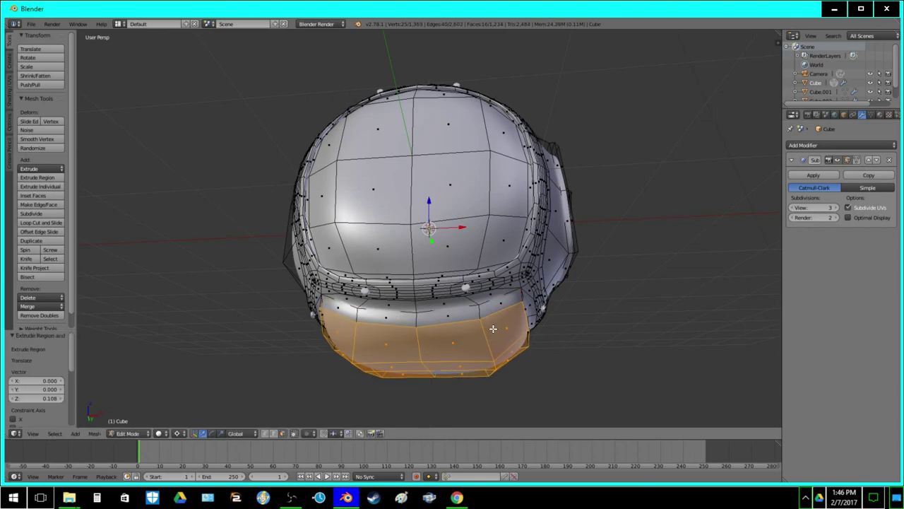
# Leave mesh editing and set the viewport shading to Texture
pyautogui.press('Tab')
pyautogui.moveTo(426, 259); pyautogui.dragTo(191, 416, button='middle')
pyautogui.click(169, 433)
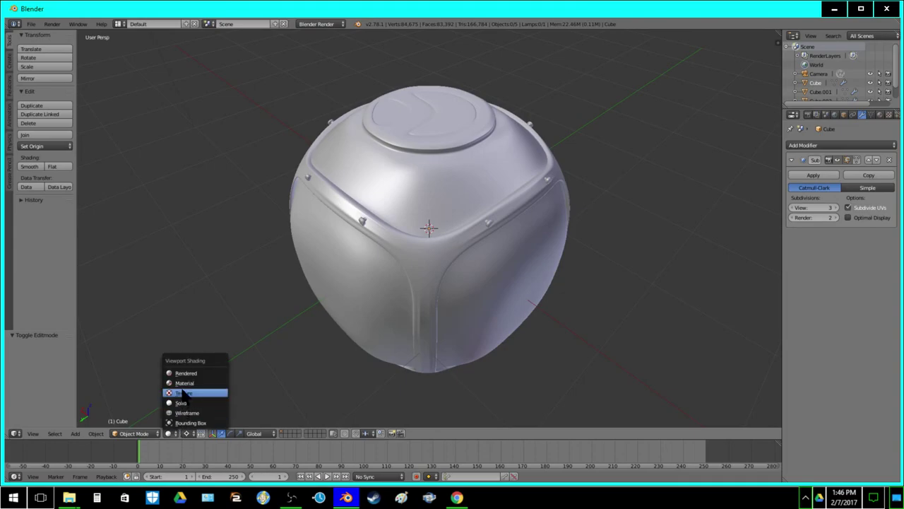
pyautogui.click(204, 390)
# Select the four corner faces around the diamond on the round-hatch panel and snap the 3D cursor to their centre
pyautogui.moveTo(218, 222)
pyautogui.mouseDown(button='middle')
pyautogui.moveTo(381, 237)
pyautogui.moveTo(409, 186)
pyautogui.moveTo(388, 222)
pyautogui.moveTo(396, 274)
pyautogui.moveTo(405, 273)
pyautogui.mouseUp(button='middle')
pyautogui.rightClick(376, 284)
pyautogui.press('Tab')
pyautogui.scroll(1, 377, 284)
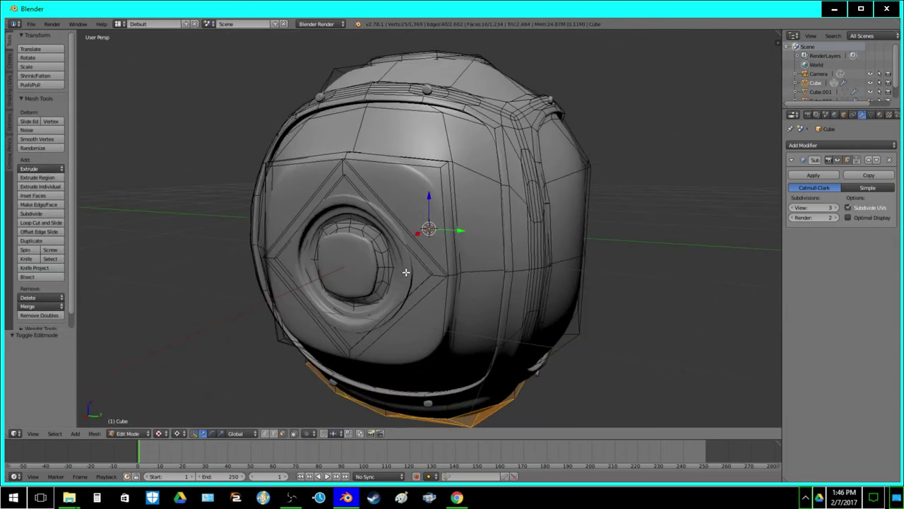
pyautogui.press('a')
pyautogui.rightClick(411, 197)
pyautogui.keyDown('shift'); pyautogui.rightClick(300, 188); pyautogui.keyUp('shift')
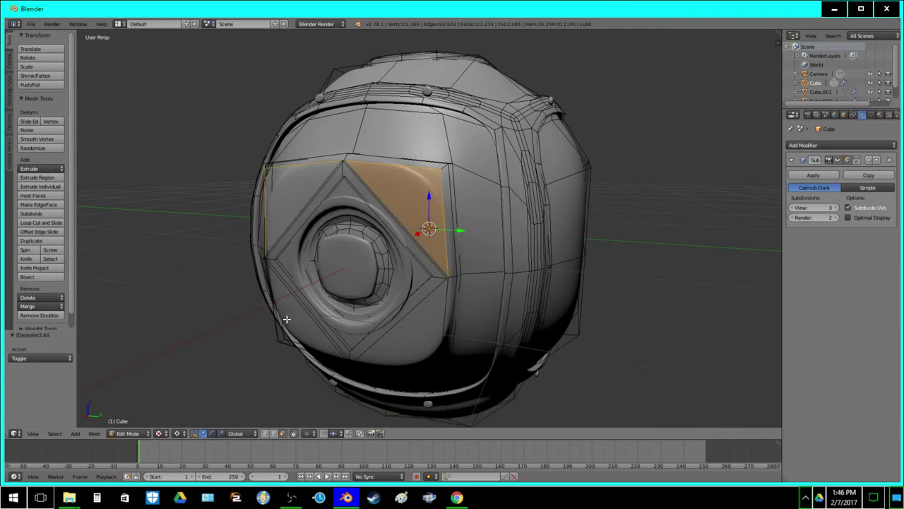
pyautogui.keyDown('shift'); pyautogui.rightClick(287, 317); pyautogui.keyUp('shift')
pyautogui.keyDown('shift'); pyautogui.rightClick(422, 335); pyautogui.keyUp('shift')
pyautogui.hotkey('shift', 's')
pyautogui.click(417, 341)
pyautogui.press('Tab')
pyautogui.press('Tab')
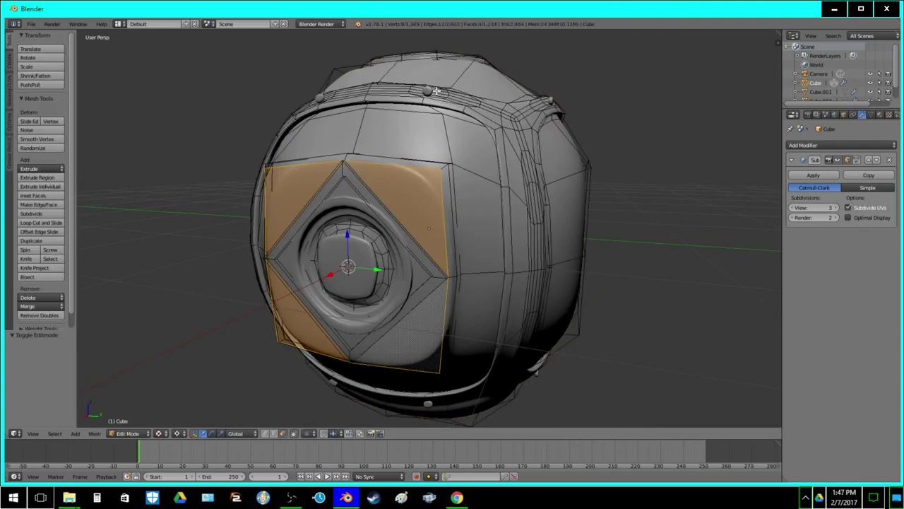
# Switch to editing the bolts object and select the whole bolt above the hatch panel by growing the selection
pyautogui.rightClick(428, 92)
pyautogui.press('Tab')
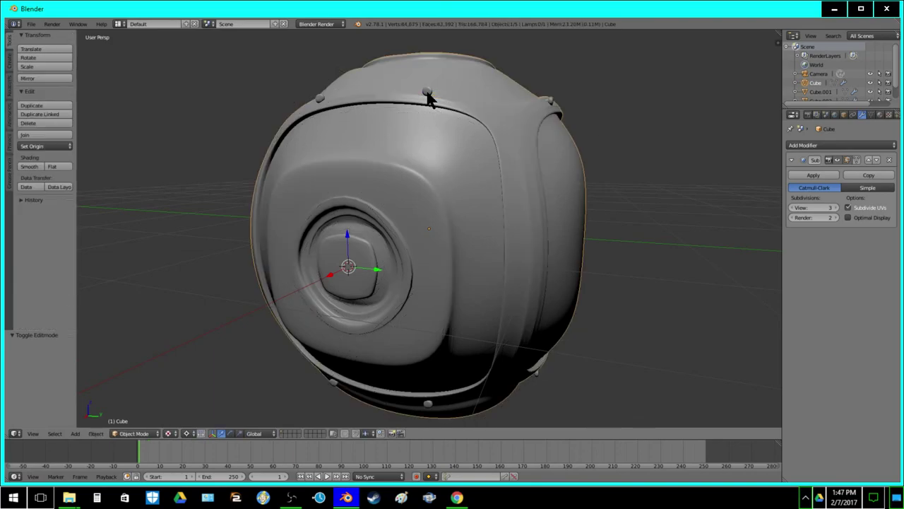
pyautogui.rightClick(428, 92)
pyautogui.press('Tab')
pyautogui.press('ctrl+KP_Add')
pyautogui.press('ctrl+KP_Add')
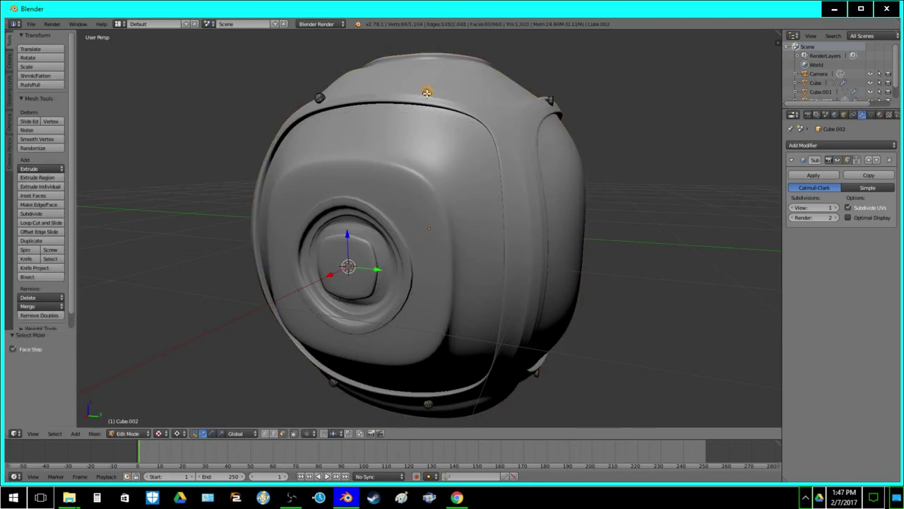
# Duplicate the selected bolt in place and separate the copy into its own object
pyautogui.hotkey('shift', 'd')
pyautogui.click(427, 93)
pyautogui.press('Tab')
pyautogui.press('Tab')
pyautogui.press('p')
pyautogui.click(427, 93)
pyautogui.press('Tab')
pyautogui.hotkey('ctrl', 'shift', 'alt', 'c')
pyautogui.click(412, 214)
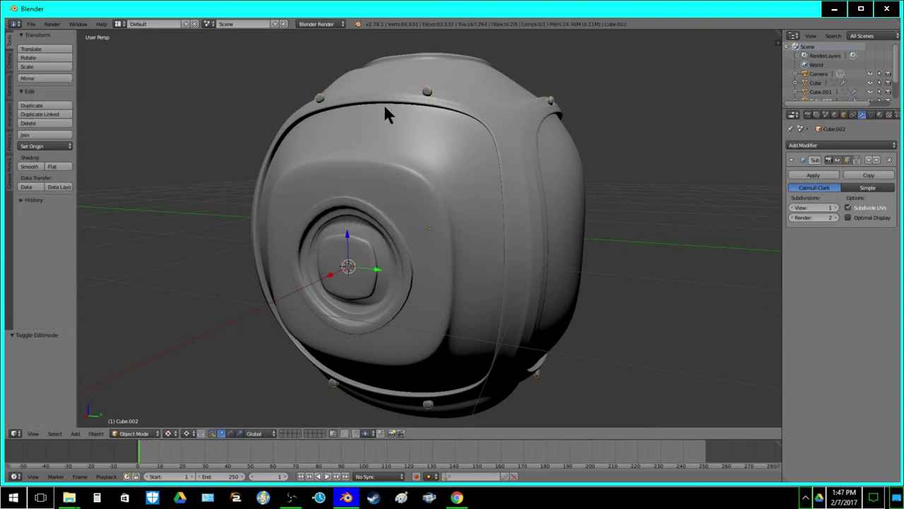
# Select the separated bolt object and open its mesh for editing with all of its geometry selected
pyautogui.rightClick(429, 91)
pyautogui.press('g')
pyautogui.rightClick(430, 96)
pyautogui.press('Tab')
pyautogui.hotkey('shift', 's')
pyautogui.press('Escape')
pyautogui.press('a')
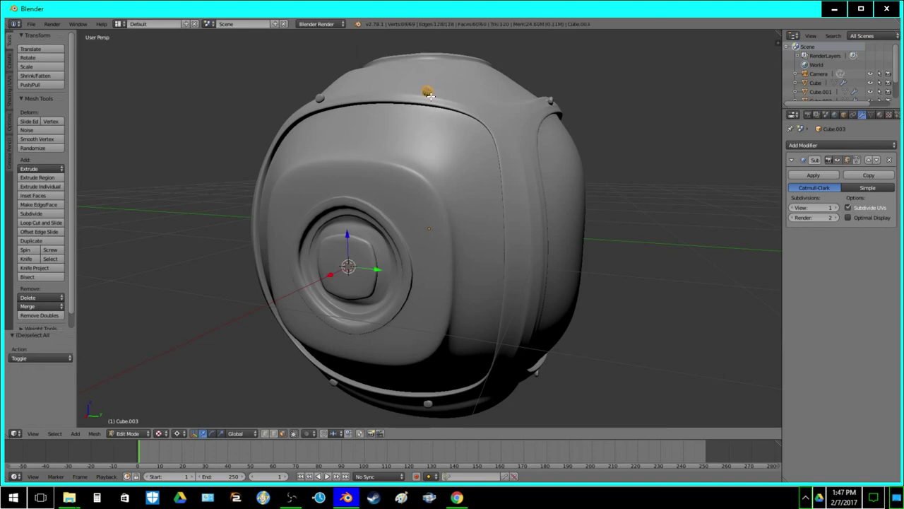
# Snap the whole bolt to the 3D cursor at the hatch centre using Selection to Cursor (Offset)
pyautogui.press('a')
pyautogui.hotkey('shift', 's')
pyautogui.click(429, 76)
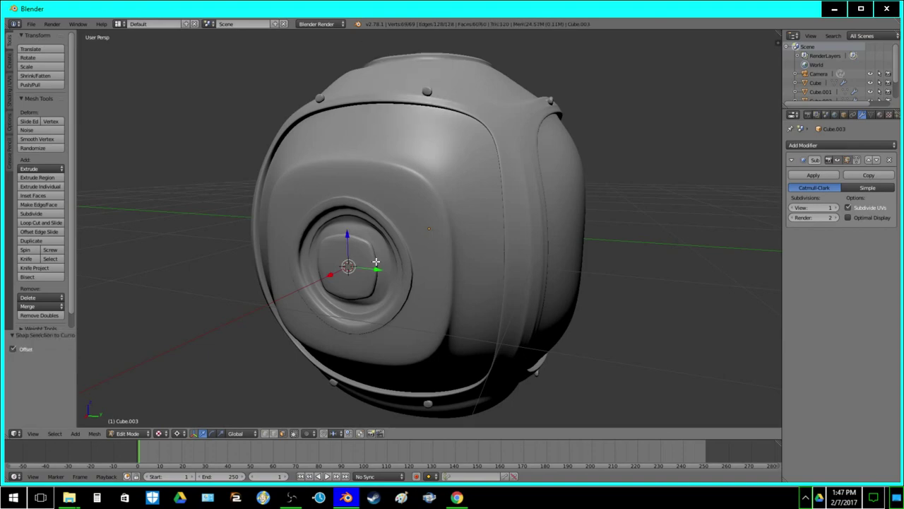
pyautogui.press('a')
pyautogui.hotkey('shift', 's')
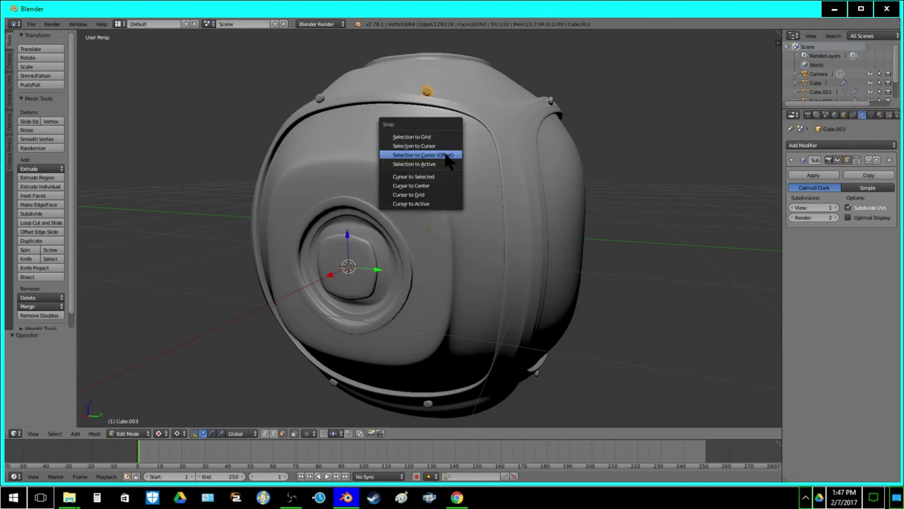
pyautogui.click(446, 155)
pyautogui.press('Tab')
pyautogui.press('Tab')
# Move the bolt 0.05 along the X axis and 0.15 along the Z axis
pyautogui.press('g')
pyautogui.press('x')
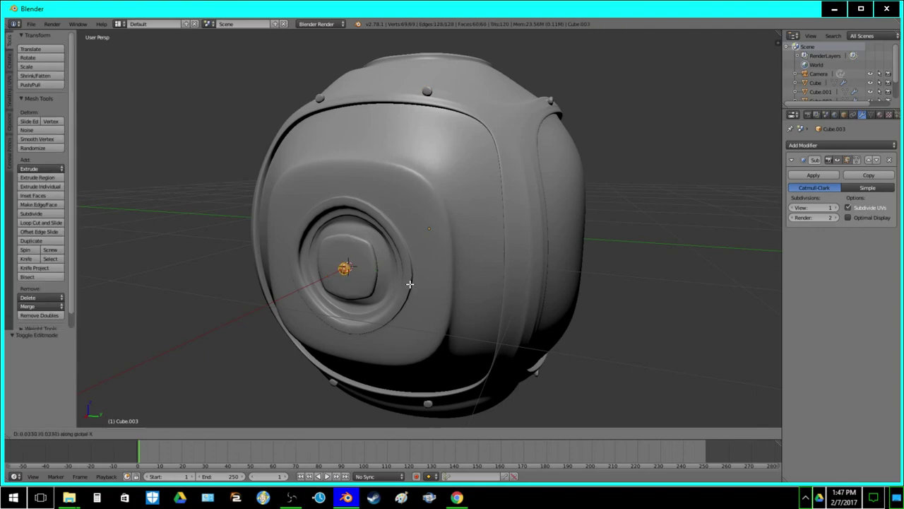
pyautogui.write('0.05')
pyautogui.press('Return')
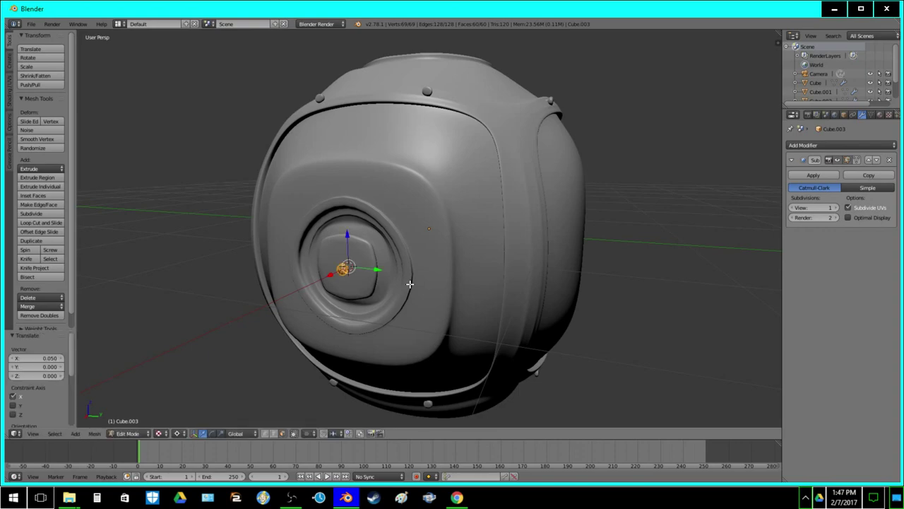
pyautogui.press('g')
pyautogui.press('z')
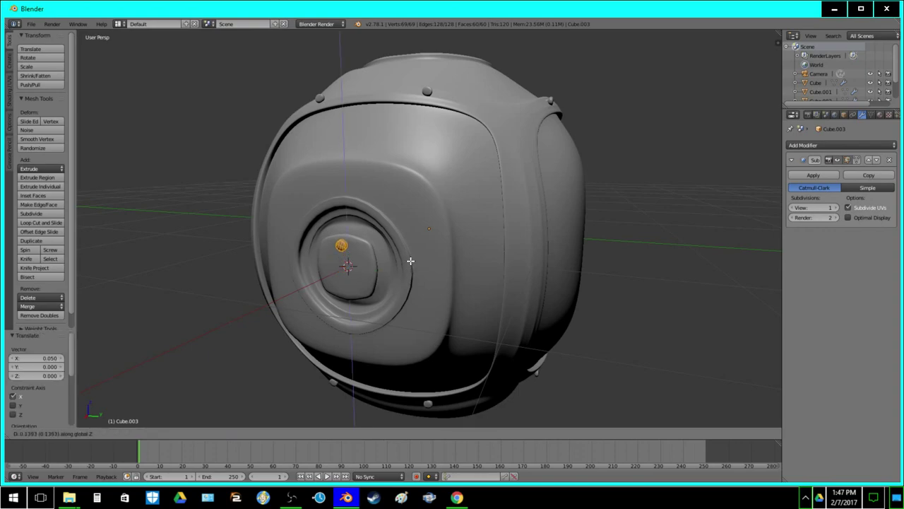
pyautogui.write('.15')
pyautogui.press('Return')
# Rotate the bolt 45° about the X axis around the 3D cursor, and add a copy rotated a further 90°
pyautogui.write('rx45')
pyautogui.press('Return')
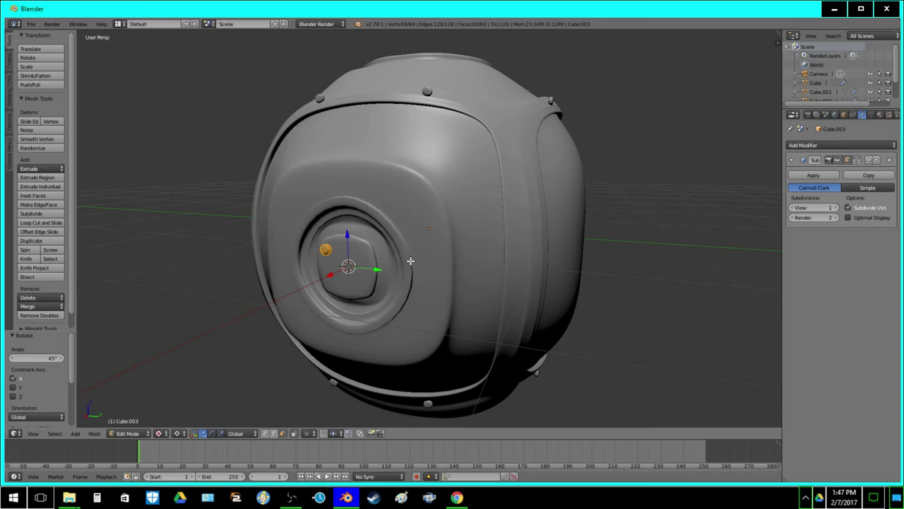
pyautogui.hotkey('shift', 'd')
pyautogui.write('r45')
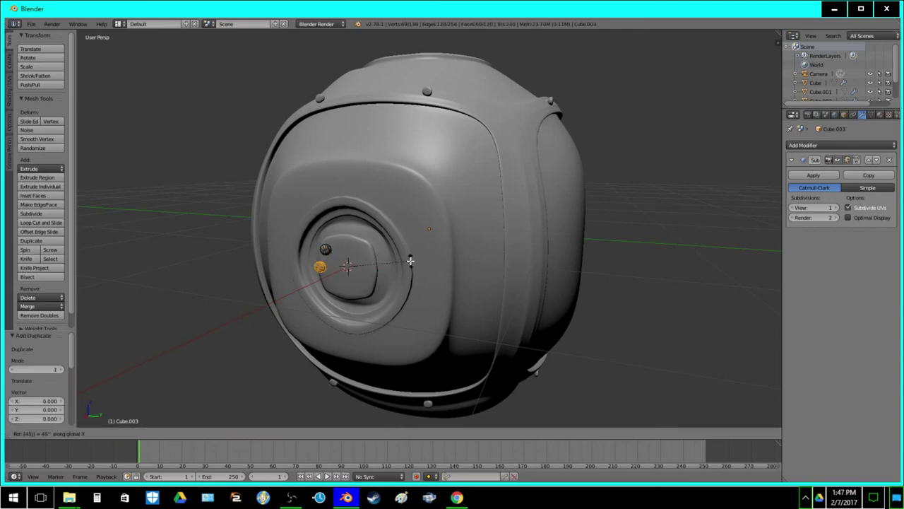
pyautogui.press('BackSpace')
pyautogui.press('BackSpace')
pyautogui.write('90')
pyautogui.press('Return')
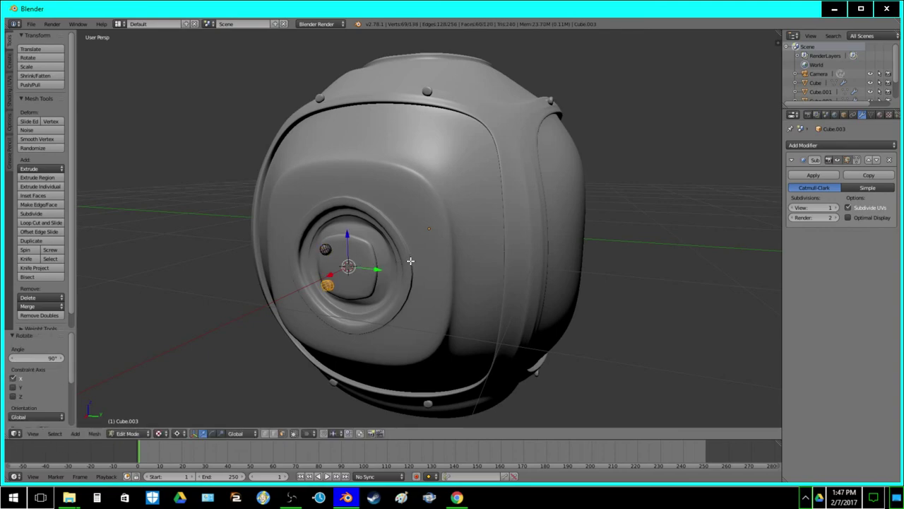
# Add two more bolt copies, each rotated 90° about X from the previous one, to complete the ring of four
pyautogui.hotkey('shift', 'd')
pyautogui.write('x')
pyautogui.write('90')
pyautogui.press('Return')
pyautogui.hotkey('shift', 'd')
pyautogui.press('Return')
pyautogui.write('rx90')
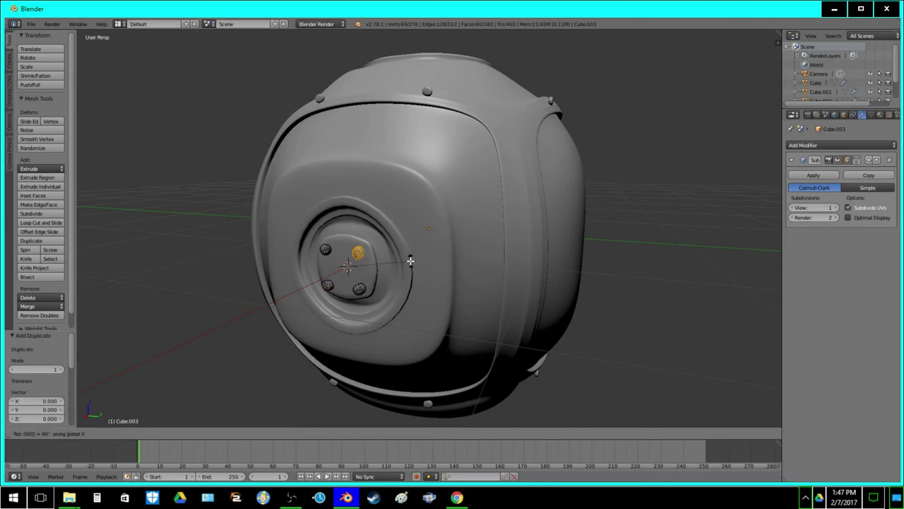
pyautogui.press('Return')
# Select all four hatch bolts and scale them by 0.5 about their individual origins
pyautogui.press('a')
pyautogui.click(181, 434)
pyautogui.click(190, 423)
pyautogui.write('s.5')
pyautogui.press('Return')
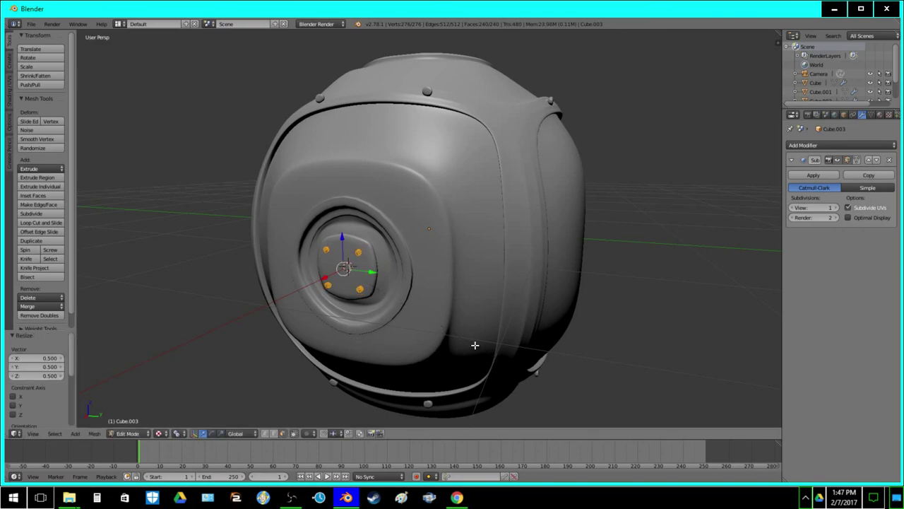
# Duplicate the four hatch bolts in place and rotate the copies 45° about the X axis around their common centre
pyautogui.hotkey('shift', 'd')
pyautogui.rightClick(403, 292)
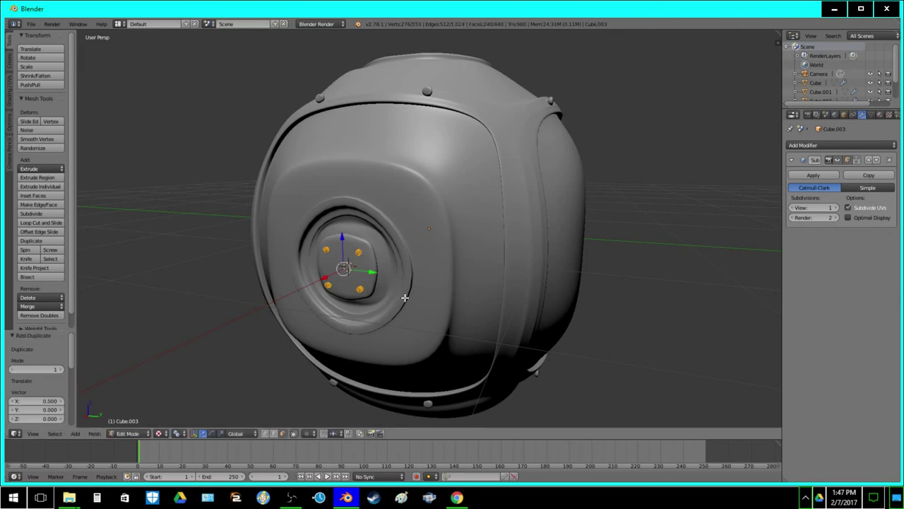
pyautogui.press('r')
pyautogui.rightClick(404, 297)
pyautogui.click(176, 433)
pyautogui.click(202, 420)
pyautogui.write('rx45')
pyautogui.press('Return')
pyautogui.press('Tab')
pyautogui.moveTo(391, 291); pyautogui.dragTo(405, 291, button='middle')
pyautogui.scroll(1, 402, 290)
pyautogui.press('Tab')
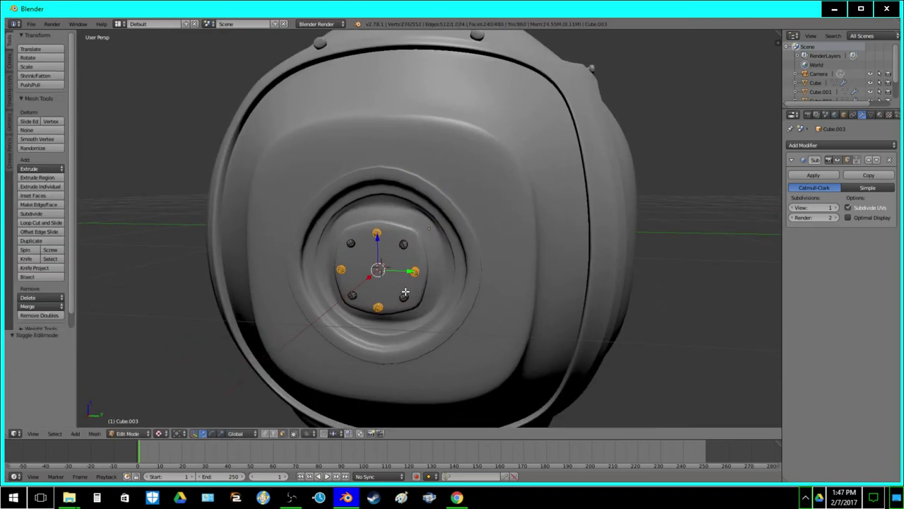
# Select all eight hatch bolts and scale the ring slightly inward, leaving the X axis unscaled
pyautogui.press('a')
pyautogui.press('a')
pyautogui.press('s')
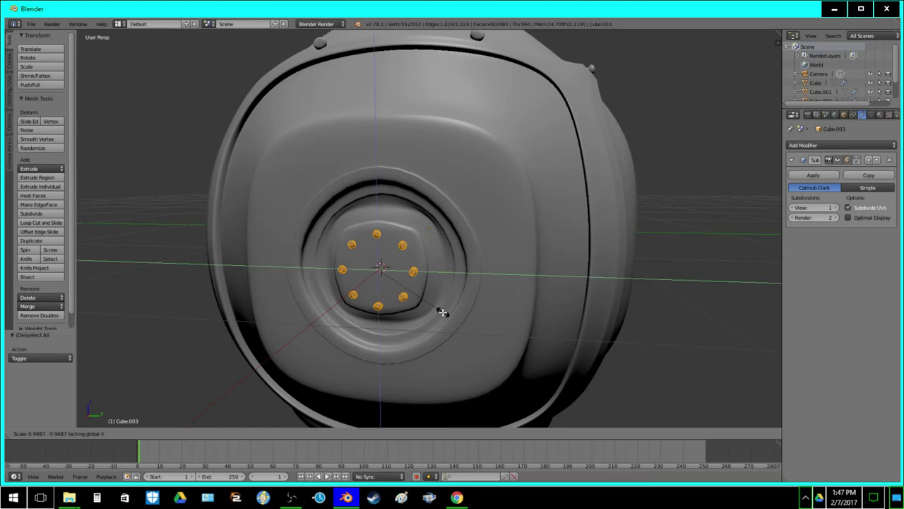
pyautogui.click(438, 306)
pyautogui.press('Tab')
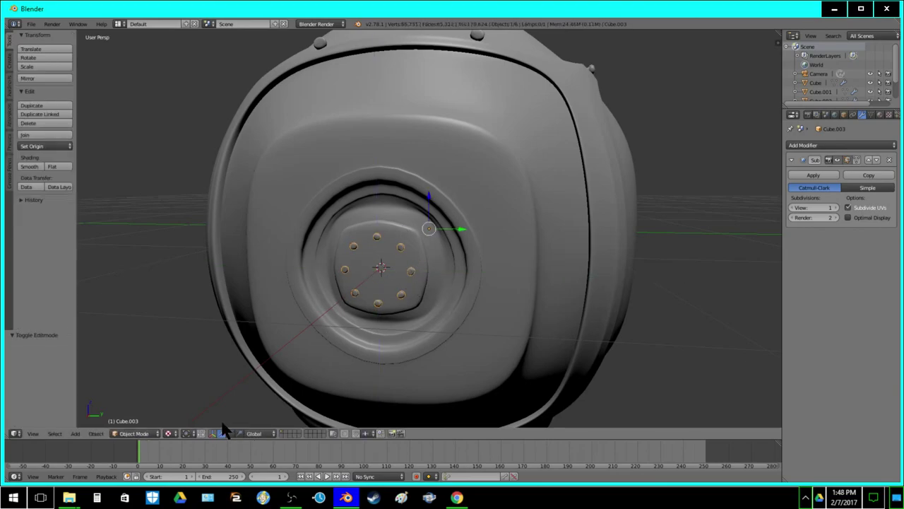
# Resize the eight bolts about their individual origins, excluding the X axis
pyautogui.click(187, 436)
pyautogui.click(212, 402)
pyautogui.press('Tab')
pyautogui.press('s')
pyautogui.hotkey('shift', 'x')
pyautogui.click(537, 325)
pyautogui.press('Tab')
# Extrude the four central front faces of the hatch cap in place and scale them inward to about 0.845
pyautogui.moveTo(487, 259); pyautogui.dragTo(339, 286, button='middle')
pyautogui.press('a')
pyautogui.rightClick(361, 283)
pyautogui.press('KP_Decimal')
pyautogui.press('Tab')
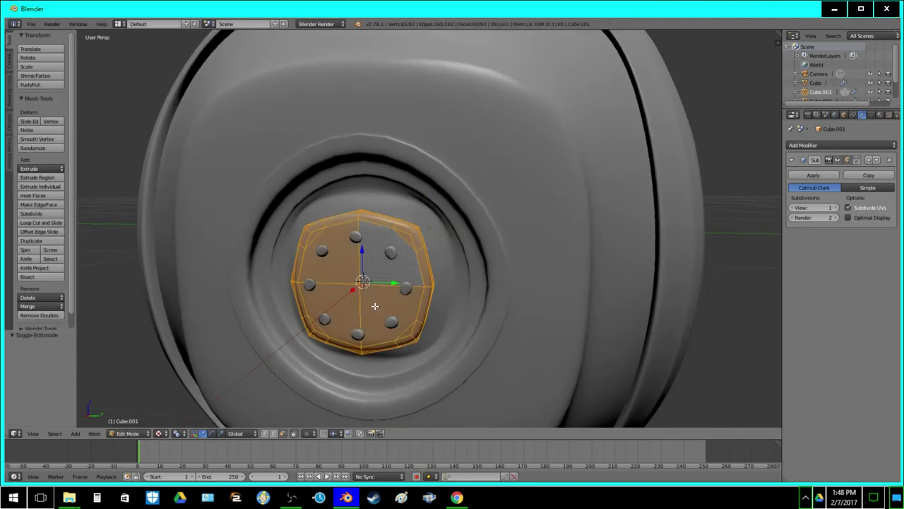
pyautogui.press('a')
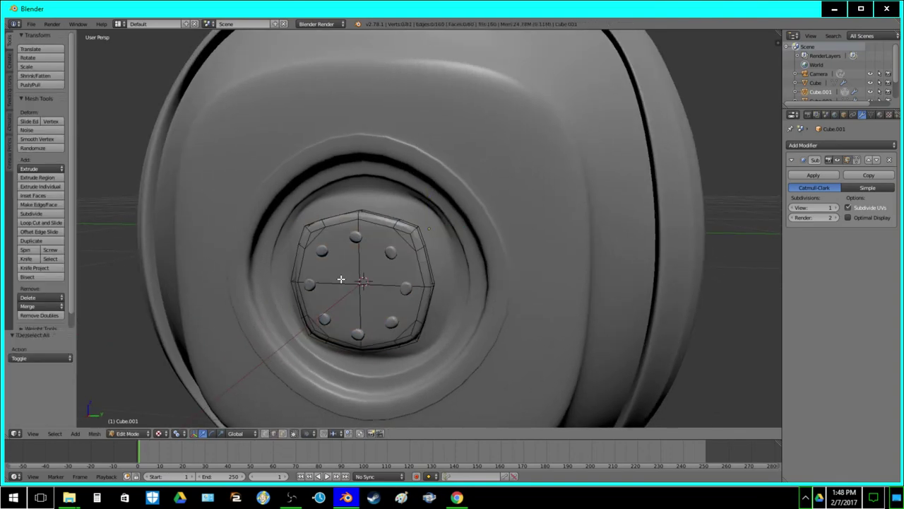
pyautogui.rightClick(347, 307)
pyautogui.keyDown('shift'); pyautogui.rightClick(351, 268); pyautogui.keyUp('shift')
pyautogui.keyDown('shift'); pyautogui.rightClick(374, 266); pyautogui.keyUp('shift')
pyautogui.keyDown('shift'); pyautogui.rightClick(377, 288); pyautogui.keyUp('shift')
pyautogui.press('e')
pyautogui.rightClick(514, 351)
pyautogui.press('s')
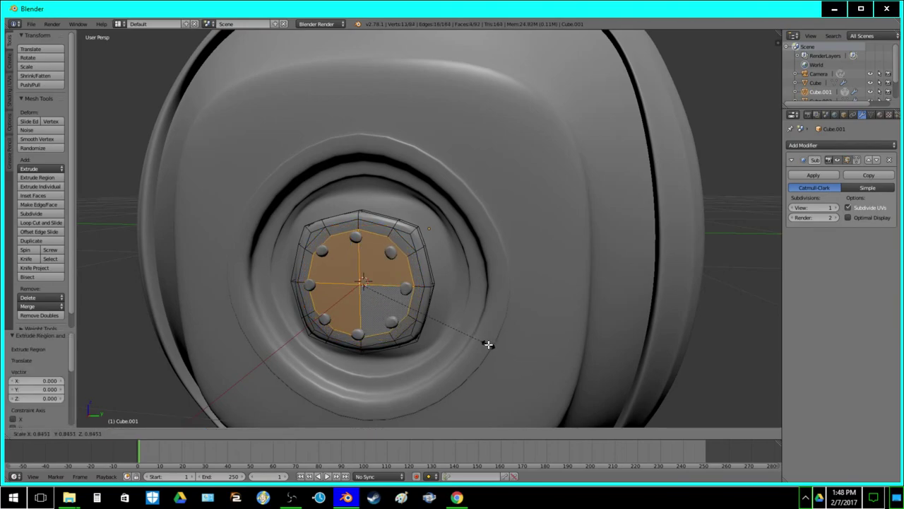
pyautogui.click(488, 344)
pyautogui.press('Tab')
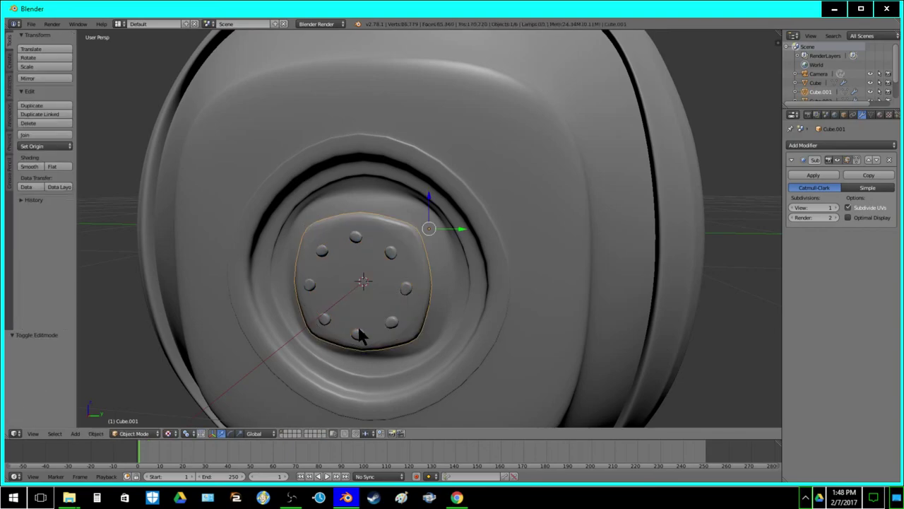
# Scale the ring of eight bolts slightly outward around its common centre, excluding the X axis
pyautogui.rightClick(360, 339)
pyautogui.press('Tab')
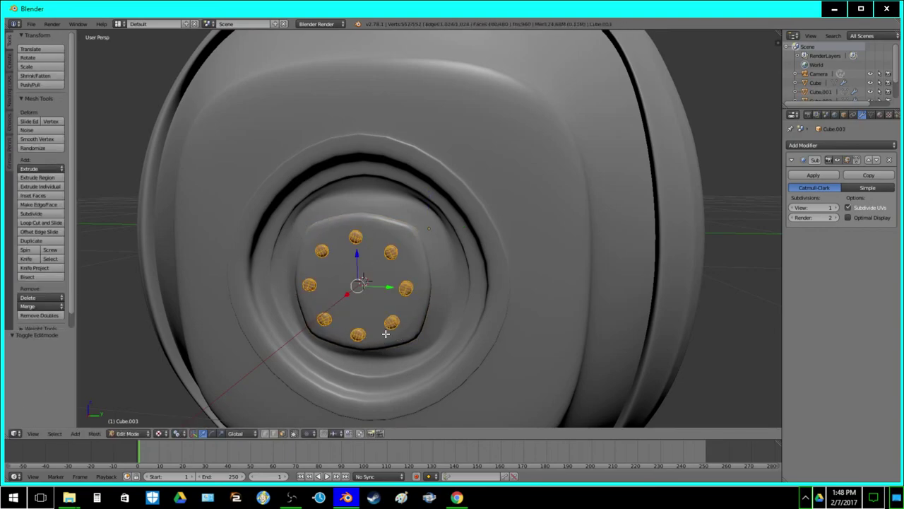
pyautogui.press('s')
pyautogui.rightClick(405, 336)
pyautogui.click(186, 435)
pyautogui.click(189, 422)
pyautogui.press('s')
pyautogui.hotkey('shift', 'x')
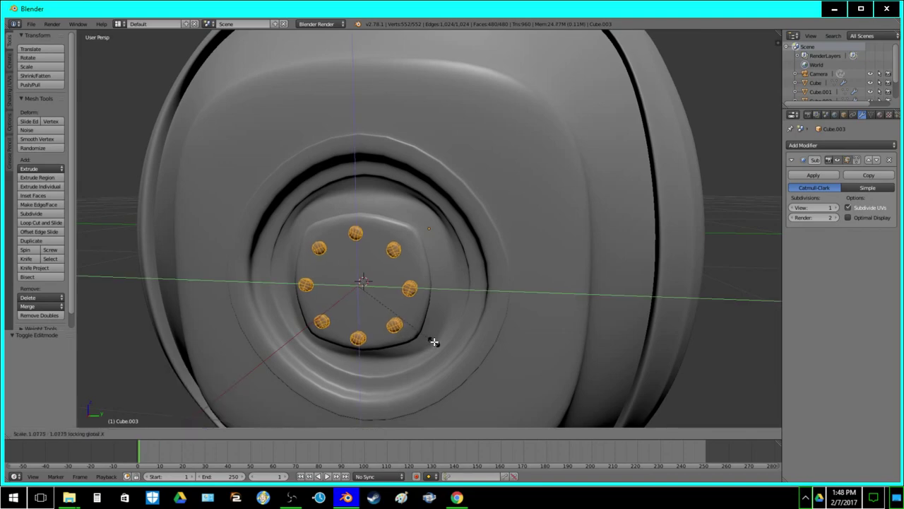
pyautogui.click(434, 342)
pyautogui.press('Tab')
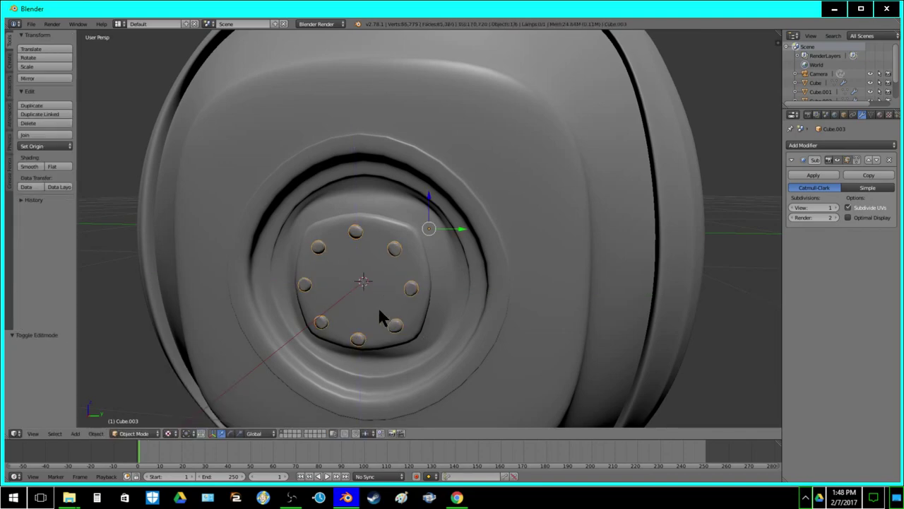
# Extrude the hatch cap's four central faces inward by about 0.009 to form a recess
pyautogui.rightClick(379, 317)
pyautogui.press('Tab')
pyautogui.press('e')
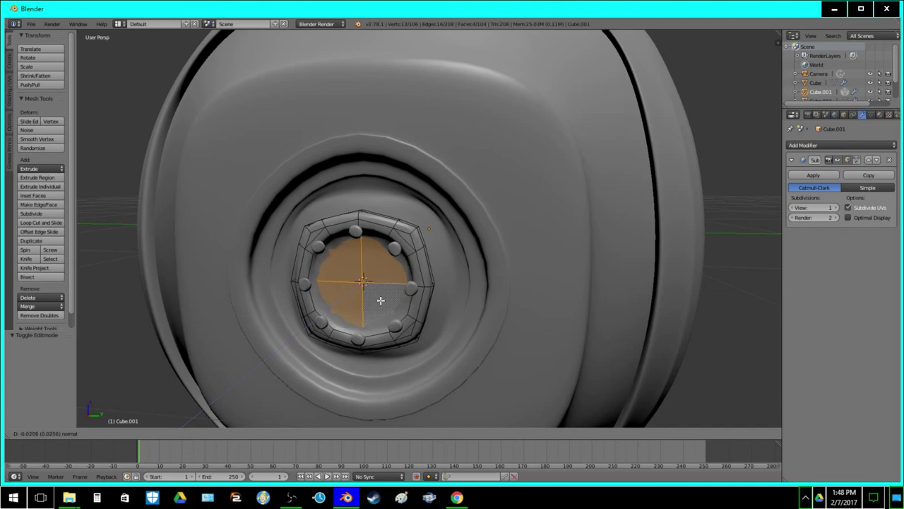
pyautogui.click(378, 302)
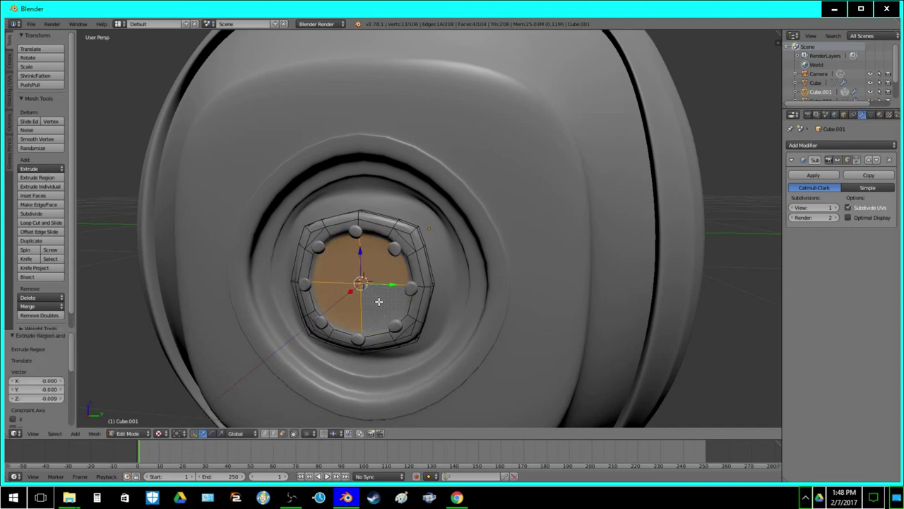
# Grow the selection to include the recess walls and scale it down slightly in Y and Z, leaving X unscaled
pyautogui.press('ctrl+KP_Add')
pyautogui.press('s')
pyautogui.hotkey('shift', 'x')
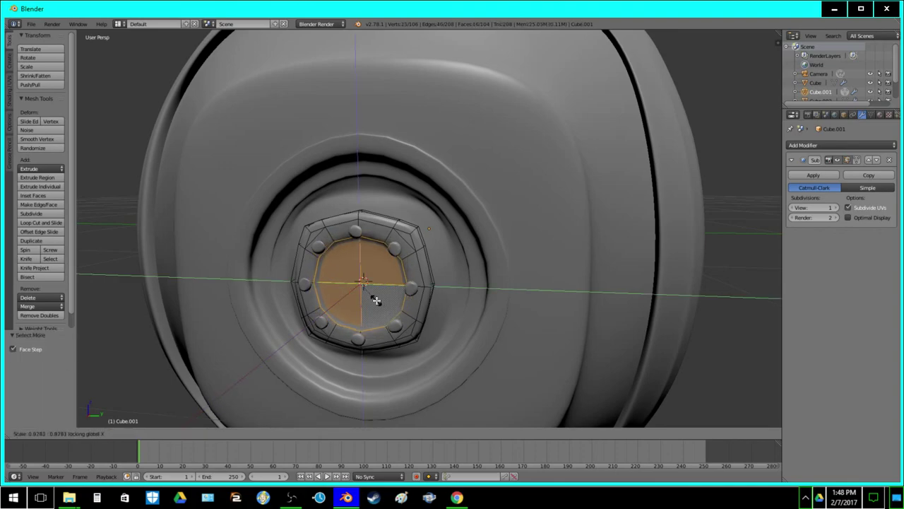
pyautogui.click(378, 300)
pyautogui.press('s')
pyautogui.hotkey('shift', 'z')
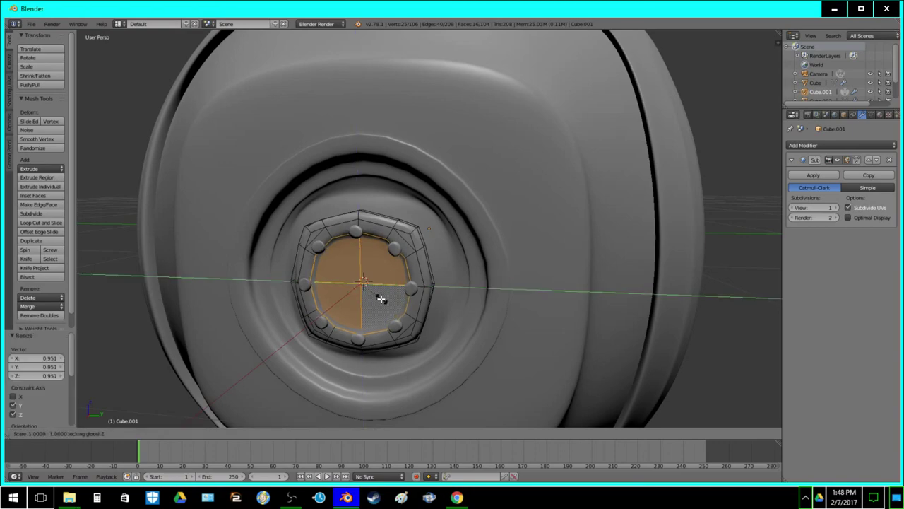
pyautogui.click(378, 297)
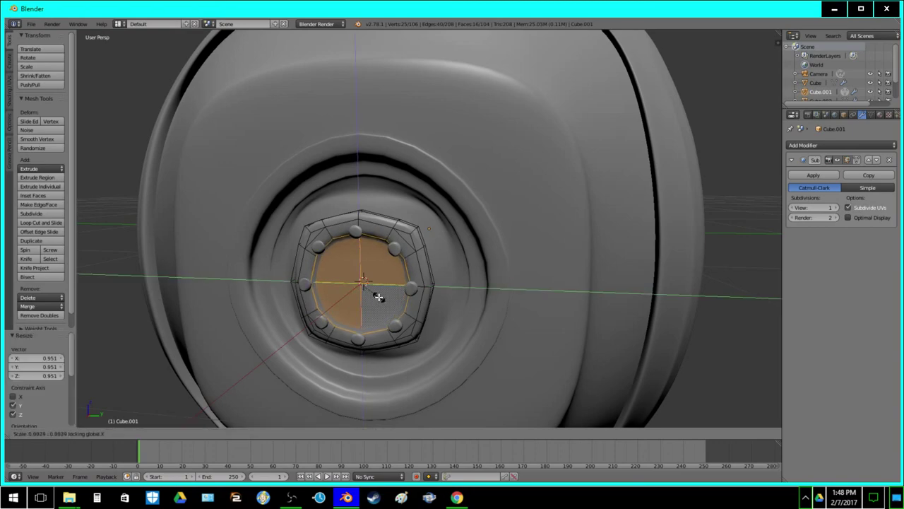
pyautogui.press('s')
pyautogui.hotkey('shift', 'z')
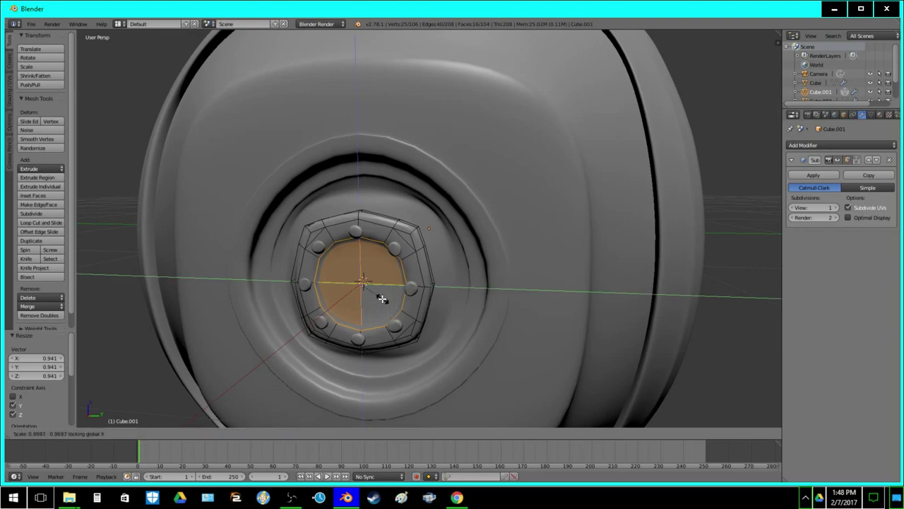
pyautogui.click(382, 297)
# Select the ring of recess wall faces in the hatch cap and add extra edge loops to sharpen it
pyautogui.press('a')
pyautogui.rightClick(372, 297)
pyautogui.keyDown('shift'); pyautogui.rightClick(351, 297); pyautogui.keyUp('shift')
pyautogui.keyDown('shift'); pyautogui.rightClick(349, 266); pyautogui.keyUp('shift')
pyautogui.keyDown('shift'); pyautogui.rightClick(371, 269); pyautogui.keyUp('shift')
pyautogui.moveTo(375, 286); pyautogui.dragTo(345, 285, button='middle')
pyautogui.press('a')
pyautogui.keyDown('alt'); pyautogui.rightClick(255, 274); pyautogui.keyUp('alt')
pyautogui.press('a')
pyautogui.keyDown('alt'); pyautogui.rightClick(257, 274); pyautogui.keyUp('alt')
pyautogui.press('z')
pyautogui.press('a')
pyautogui.keyDown('alt'); pyautogui.rightClick(256, 273); pyautogui.keyUp('alt')
pyautogui.press('a')
pyautogui.press('z')
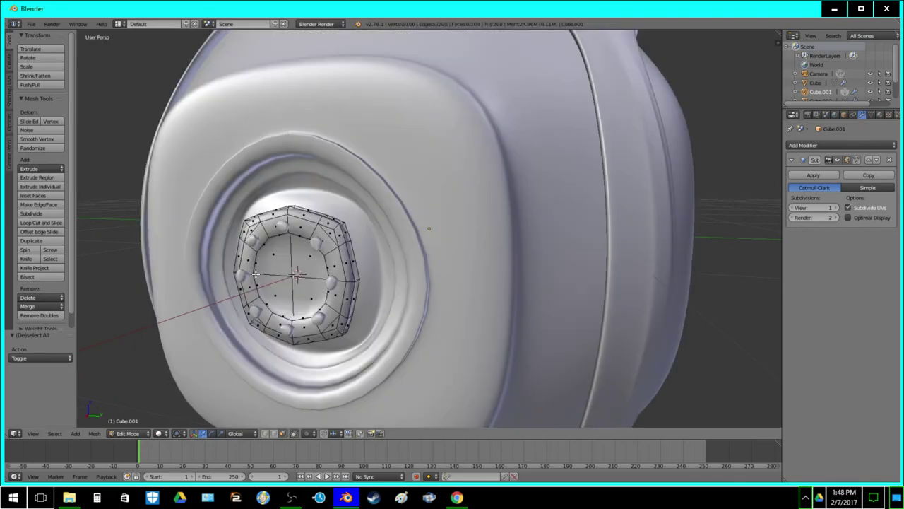
pyautogui.keyDown('alt'); pyautogui.rightClick(255, 274); pyautogui.keyUp('alt')
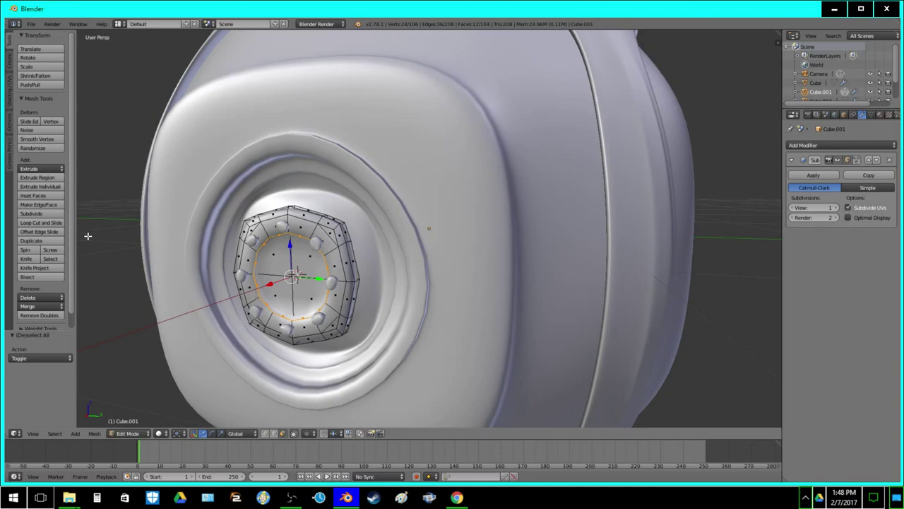
pyautogui.press('Tab')
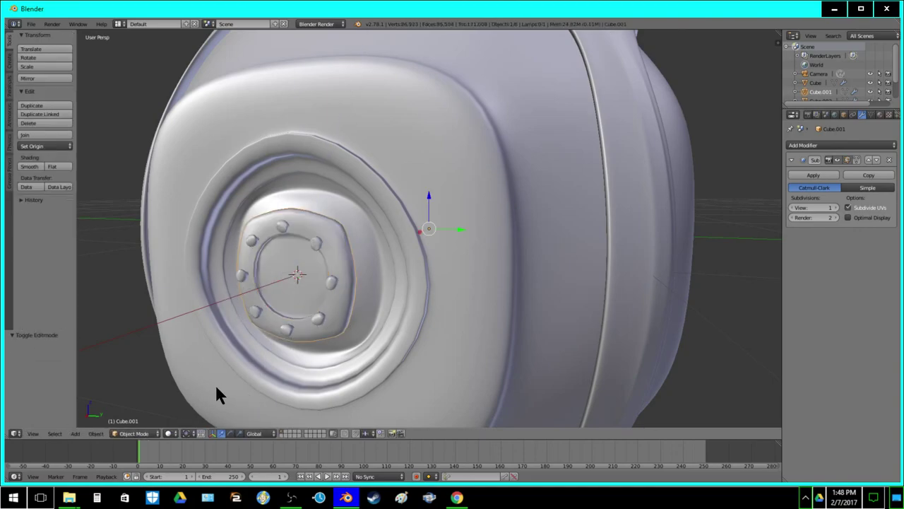
# Restore the previous viewport shading and separate the hatch cap's four central faces into their own object
pyautogui.click(174, 433)
pyautogui.click(204, 401)
pyautogui.scroll(-3, 307, 202)
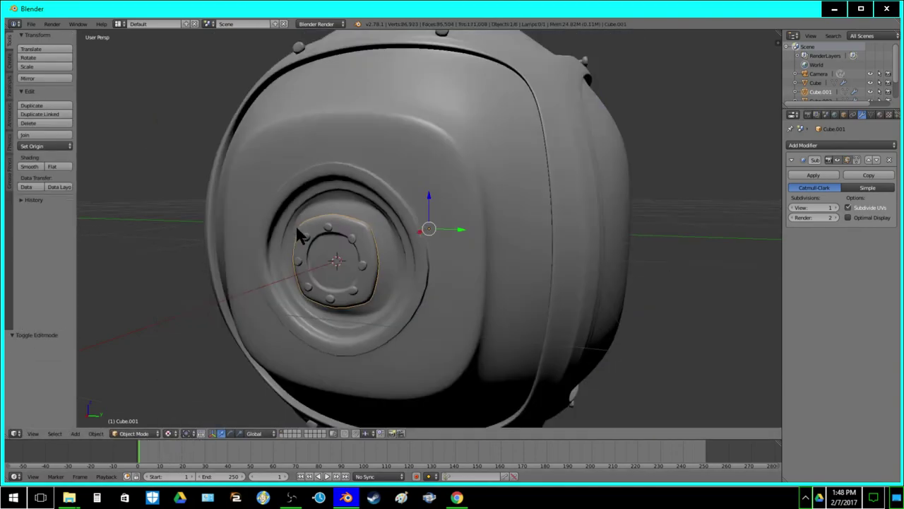
pyautogui.scroll(2, 307, 199)
pyautogui.press('Tab')
pyautogui.rightClick(357, 279)
pyautogui.keyDown('shift'); pyautogui.rightClick(345, 274); pyautogui.keyUp('shift')
pyautogui.keyDown('shift'); pyautogui.rightClick(343, 254); pyautogui.keyUp('shift')
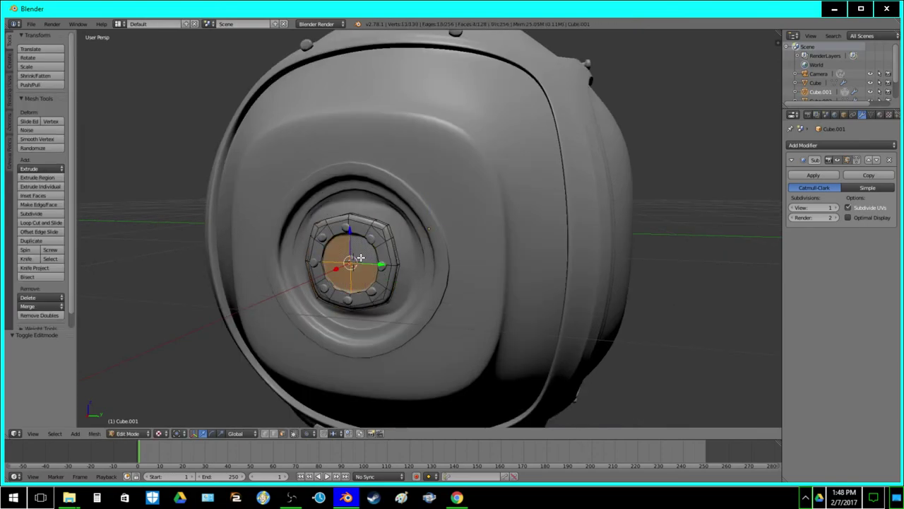
pyautogui.press('x')
pyautogui.click(359, 257)
pyautogui.press('Tab')
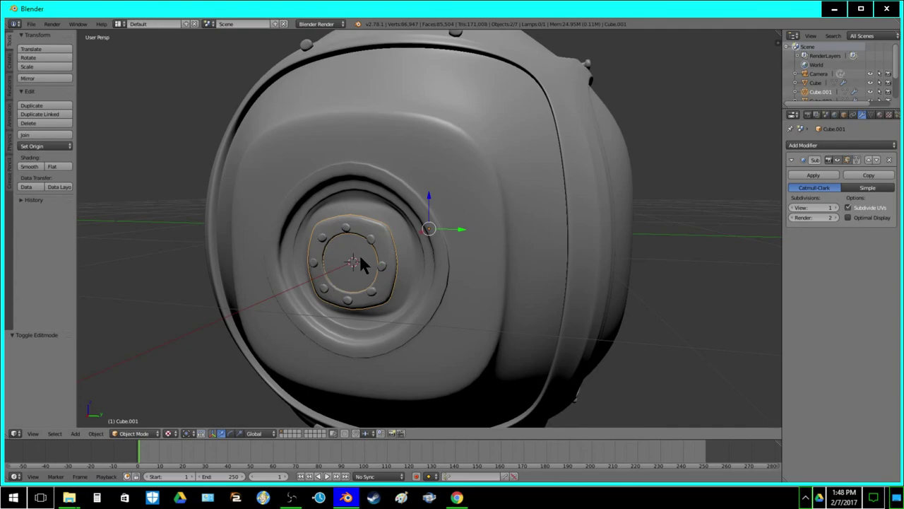
pyautogui.press('a')
pyautogui.scroll(-1, 356, 256)
# Apply Edge Split to the edge loop around the raised disc on top of the main body
pyautogui.rightClick(344, 195)
pyautogui.moveTo(344, 195); pyautogui.dragTo(361, 186, button='middle')
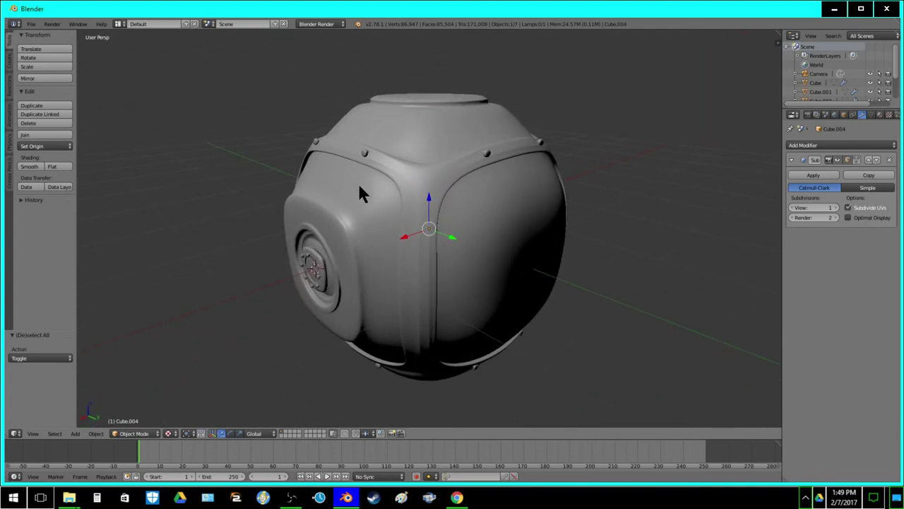
pyautogui.moveTo(353, 260); pyautogui.dragTo(416, 205, button='middle')
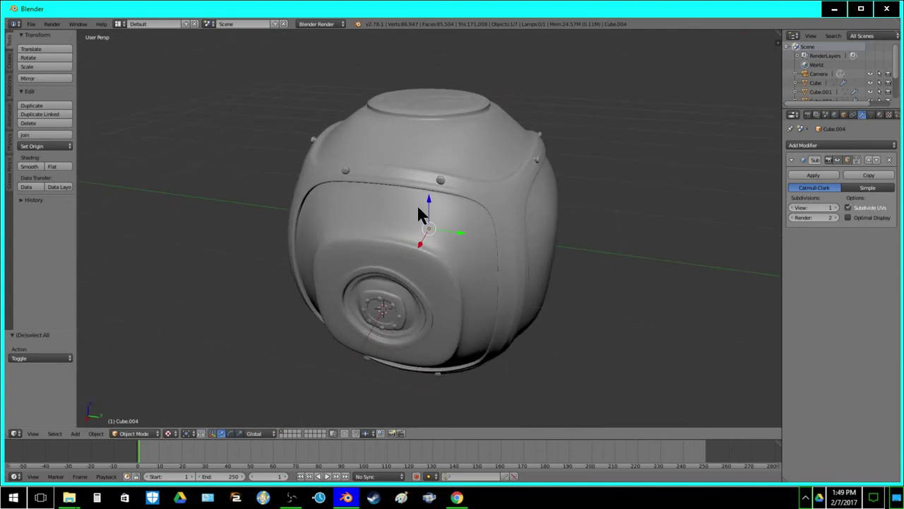
pyautogui.press('Tab')
pyautogui.press('Tab')
pyautogui.rightClick(438, 118)
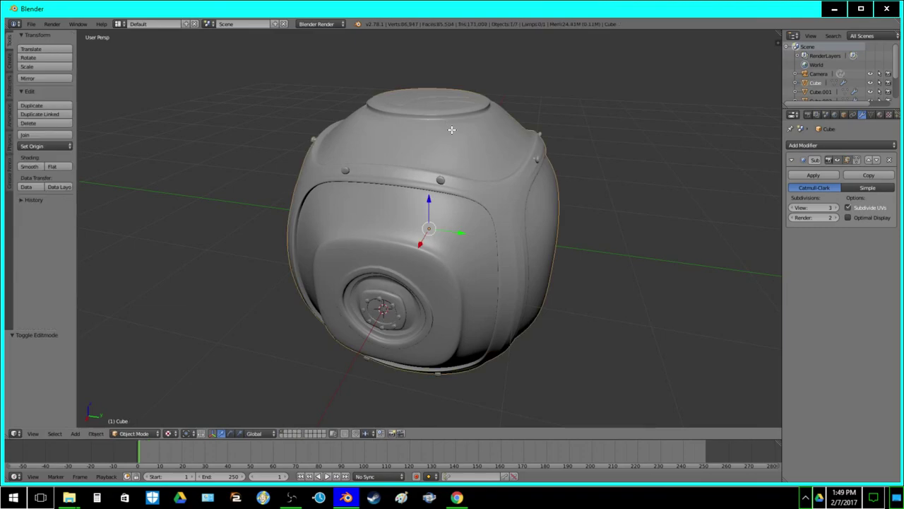
pyautogui.press('Tab')
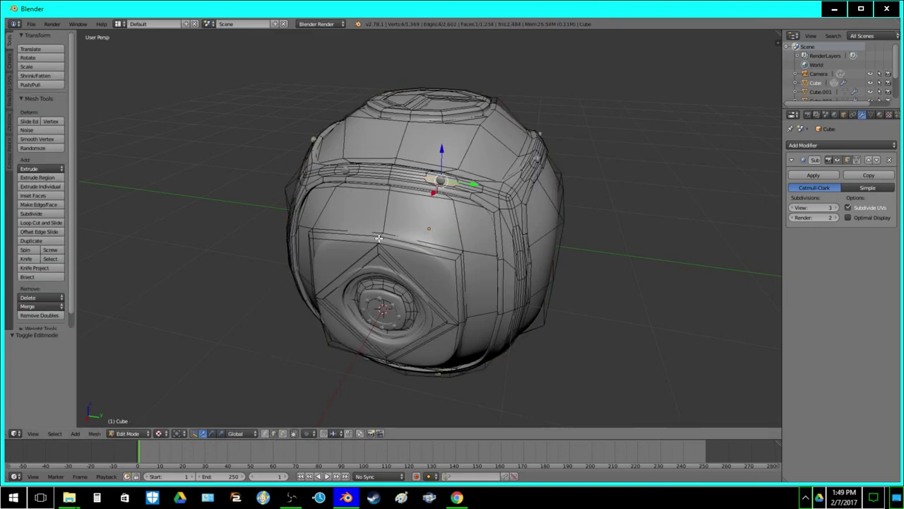
pyautogui.rightClick(426, 107)
pyautogui.hotkey('ctrl', 'e')
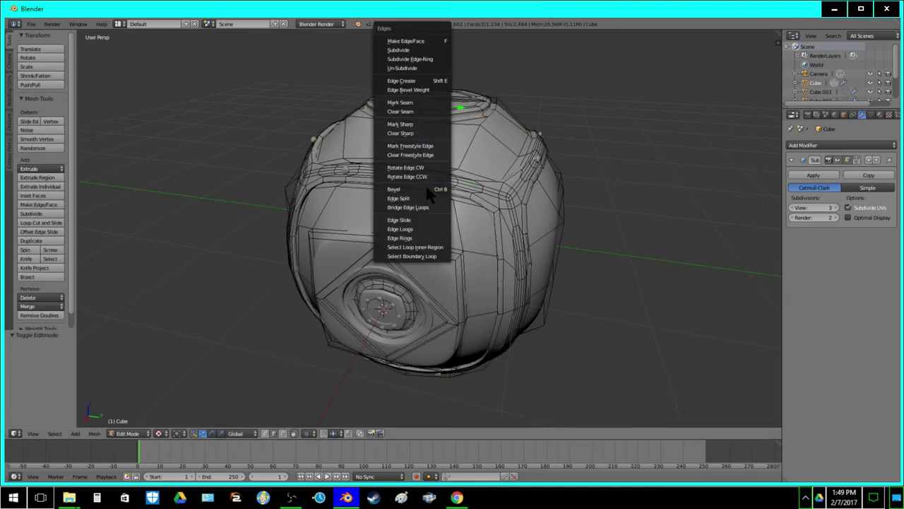
pyautogui.click(419, 199)
pyautogui.press('Tab')
pyautogui.moveTo(409, 151); pyautogui.dragTo(421, 200, button='middle')
# Select the twelve faces surrounding the top disc, extrude them individually in place, and scale them to about 0.88 around their individual origins
pyautogui.press('Tab')
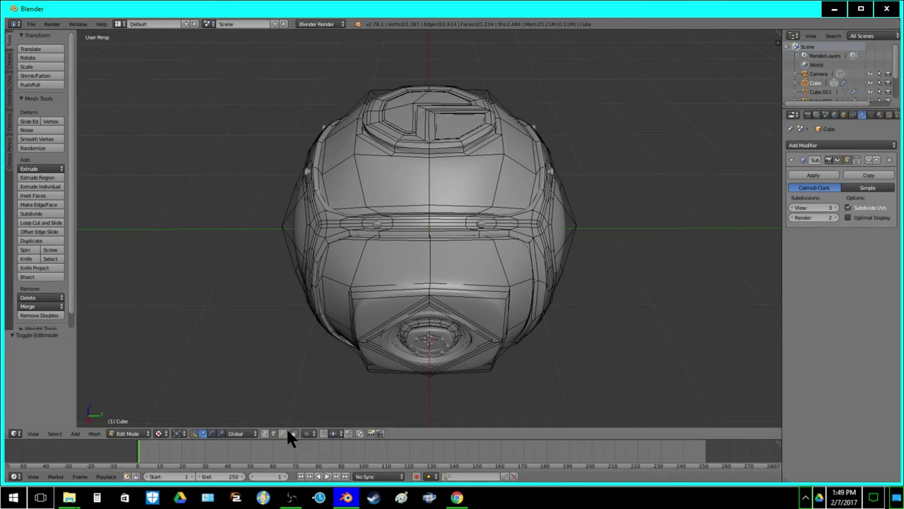
pyautogui.rightClick(362, 148)
pyautogui.keyDown('shift'); pyautogui.rightClick(489, 148); pyautogui.keyUp('shift')
pyautogui.moveTo(489, 147); pyautogui.dragTo(490, 210, button='middle')
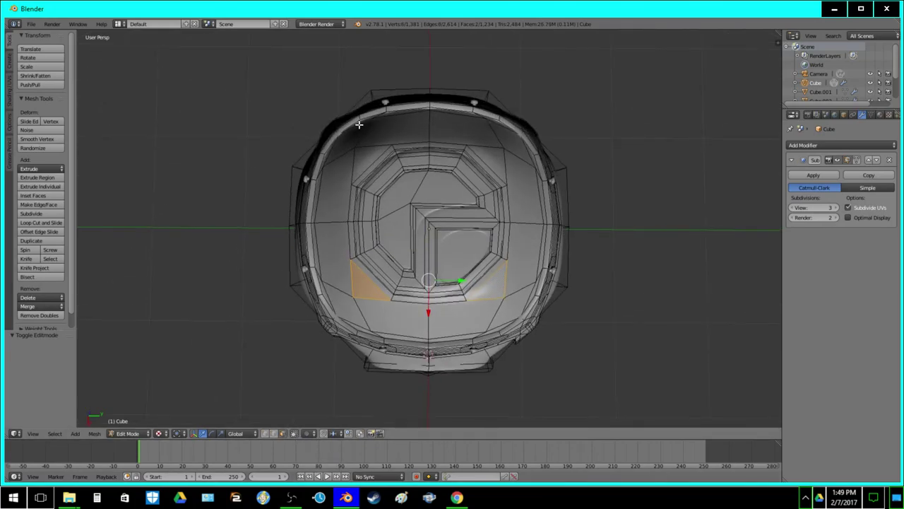
pyautogui.keyDown('shift'); pyautogui.rightClick(371, 153); pyautogui.keyUp('shift')
pyautogui.keyDown('shift'); pyautogui.rightClick(487, 153); pyautogui.keyUp('shift')
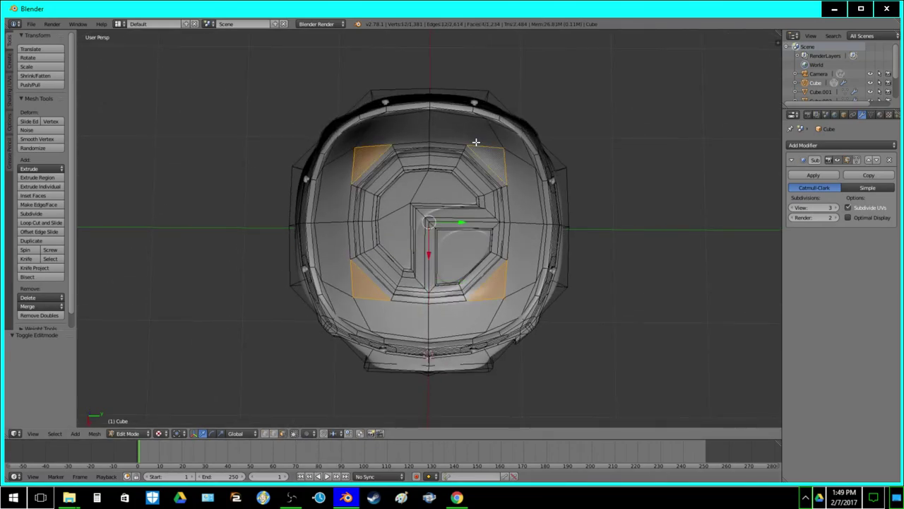
pyautogui.keyDown('shift'); pyautogui.rightClick(472, 141); pyautogui.keyUp('shift')
pyautogui.keyDown('shift'); pyautogui.rightClick(397, 134); pyautogui.keyUp('shift')
pyautogui.keyDown('shift'); pyautogui.rightClick(348, 195); pyautogui.keyUp('shift')
pyautogui.keyDown('shift'); pyautogui.rightClick(341, 267); pyautogui.keyUp('shift')
pyautogui.keyDown('shift'); pyautogui.rightClick(522, 244); pyautogui.keyUp('shift')
pyautogui.keyDown('shift'); pyautogui.rightClick(523, 199); pyautogui.keyUp('shift')
pyautogui.keyDown('shift'); pyautogui.rightClick(473, 319); pyautogui.keyUp('shift')
pyautogui.keyDown('shift'); pyautogui.rightClick(401, 318); pyautogui.keyUp('shift')
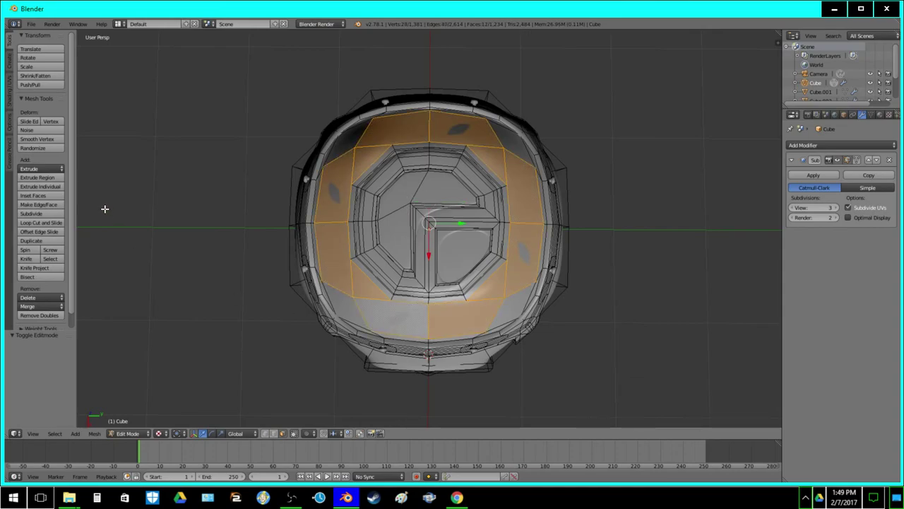
pyautogui.click(28, 187)
pyautogui.click(176, 432)
pyautogui.click(190, 419)
pyautogui.press('s')
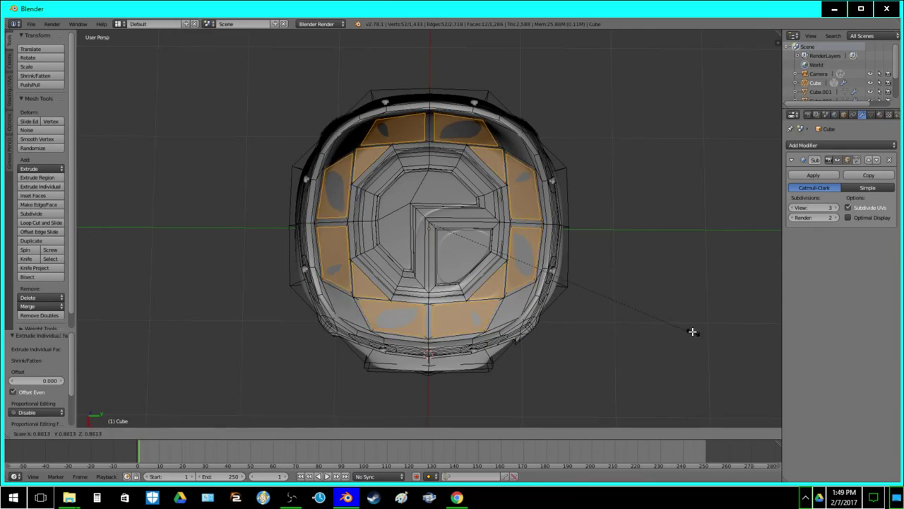
pyautogui.click(691, 332)
# Try to flatten the extruded faces around the top disc by scaling them to about 0.7 along the Z axis
pyautogui.press('Tab')
pyautogui.moveTo(502, 332); pyautogui.dragTo(565, 265, button='middle')
pyautogui.press('Tab')
pyautogui.moveTo(546, 216); pyautogui.dragTo(502, 227, button='middle')
pyautogui.press('s')
pyautogui.press('z')
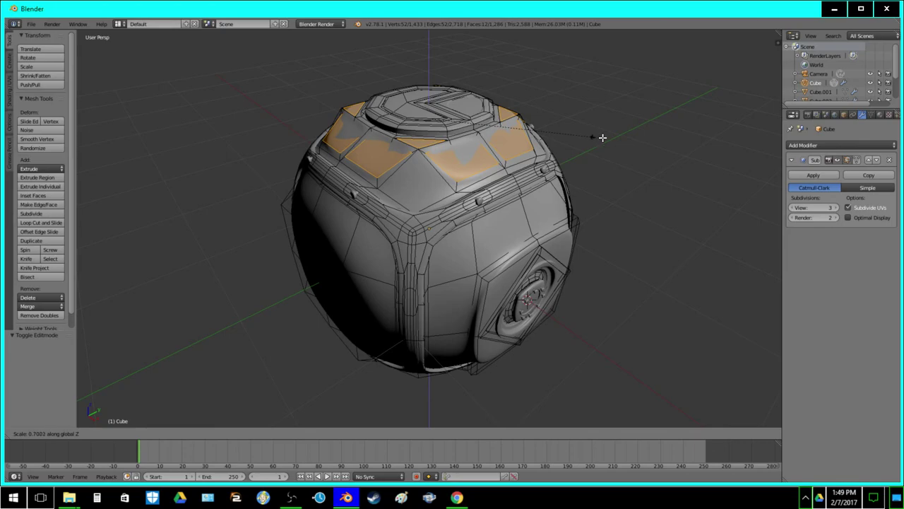
pyautogui.click(603, 137)
pyautogui.press('Tab')
pyautogui.moveTo(494, 59); pyautogui.dragTo(494, 117, button='middle')
pyautogui.moveTo(453, 93); pyautogui.dragTo(496, 151, button='middle')
pyautogui.press('Tab')
pyautogui.hotkey('ctrl', 'z')
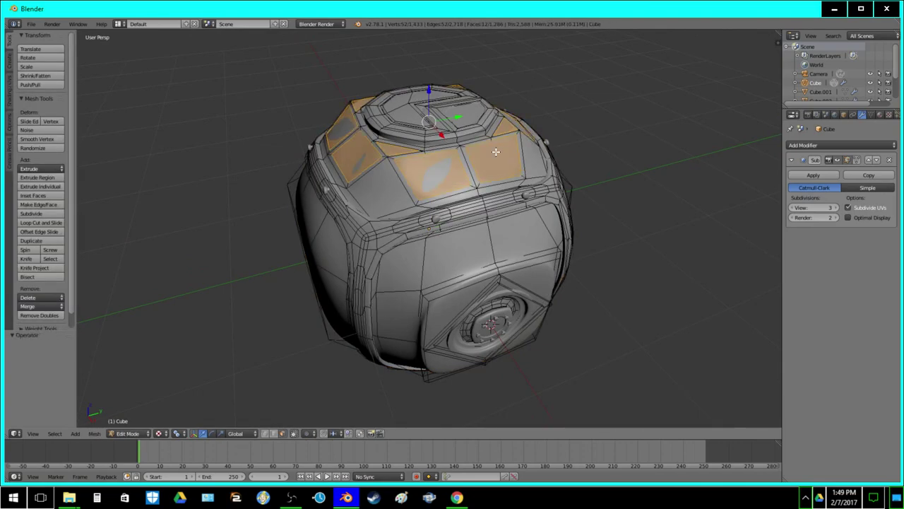
# Undo the Z-axis flattening, add the corner faces around the top disc to the selection, and try extruding the selected faces in place
pyautogui.hotkey('ctrl', 'z')
pyautogui.keyDown('shift'); pyautogui.rightClick(392, 182); pyautogui.keyUp('shift')
pyautogui.keyDown('shift'); pyautogui.rightClick(530, 153); pyautogui.keyUp('shift')
pyautogui.moveTo(530, 154); pyautogui.dragTo(592, 179, button='middle')
pyautogui.keyDown('shift'); pyautogui.rightClick(316, 195); pyautogui.keyUp('shift')
pyautogui.moveTo(398, 188); pyautogui.dragTo(495, 160, button='middle')
pyautogui.keyDown('shift'); pyautogui.rightClick(532, 148); pyautogui.keyUp('shift')
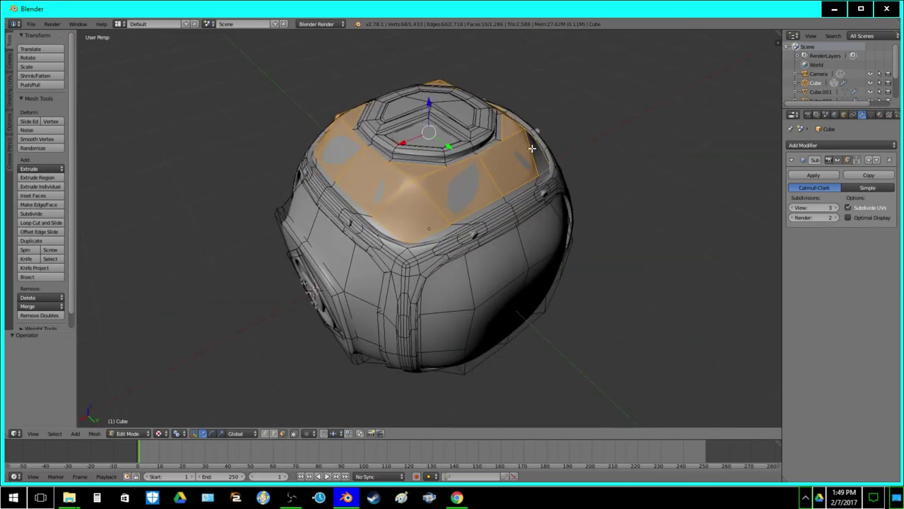
pyautogui.press('e')
pyautogui.rightClick(532, 148)
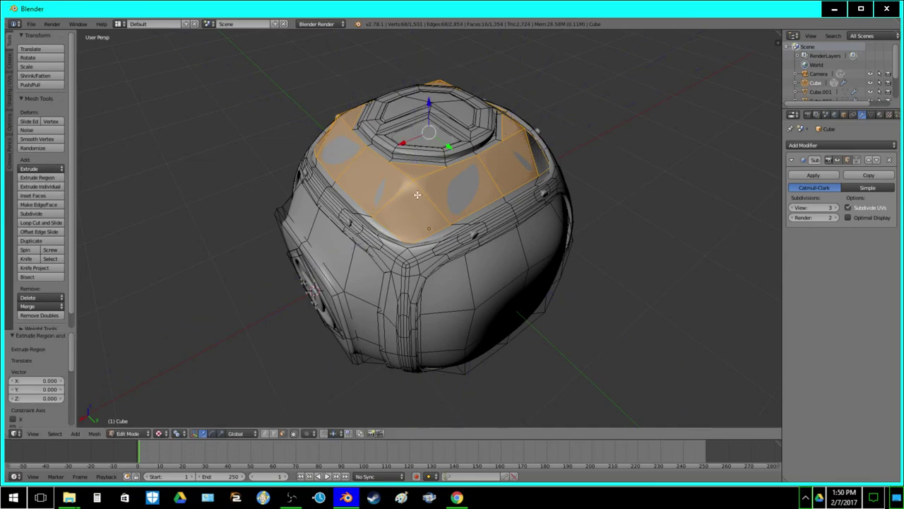
pyautogui.hotkey('ctrl', 'z')
# Try Remove Doubles and Inset Faces on the selected faces, and undo back past their earlier individual extrusion
pyautogui.click(33, 315)
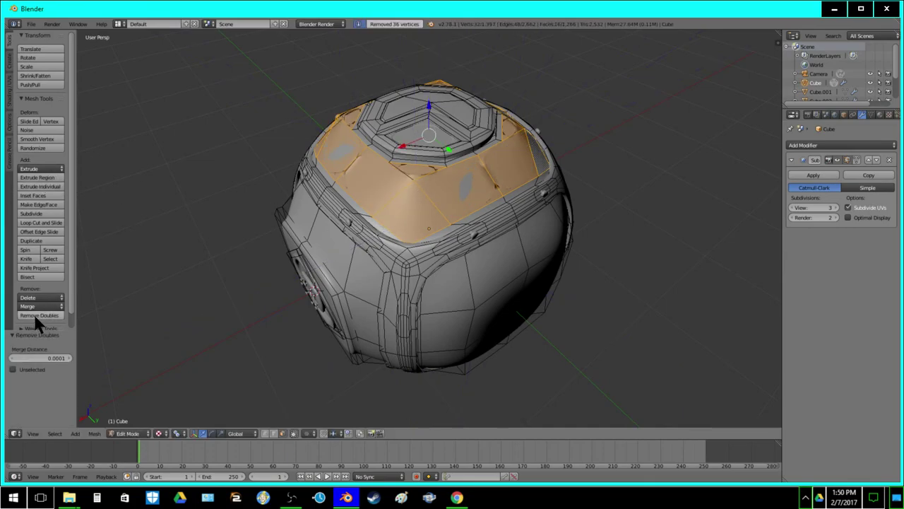
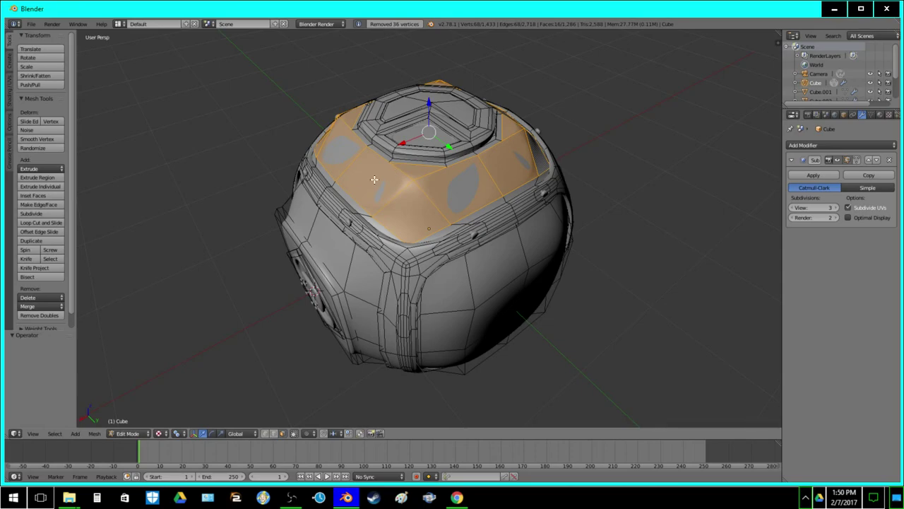
pyautogui.click(34, 195)
pyautogui.press('Escape')
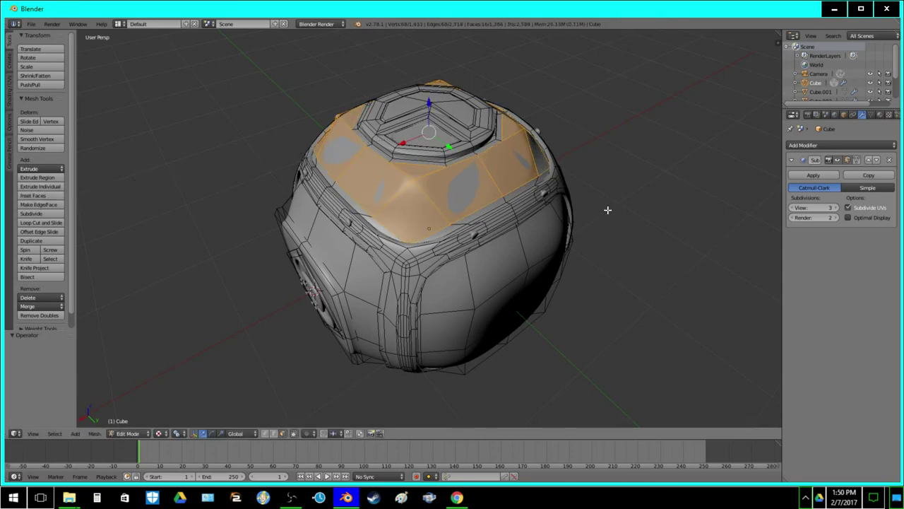
pyautogui.hotkey('ctrl', 'z')
pyautogui.hotkey('ctrl', 'z')
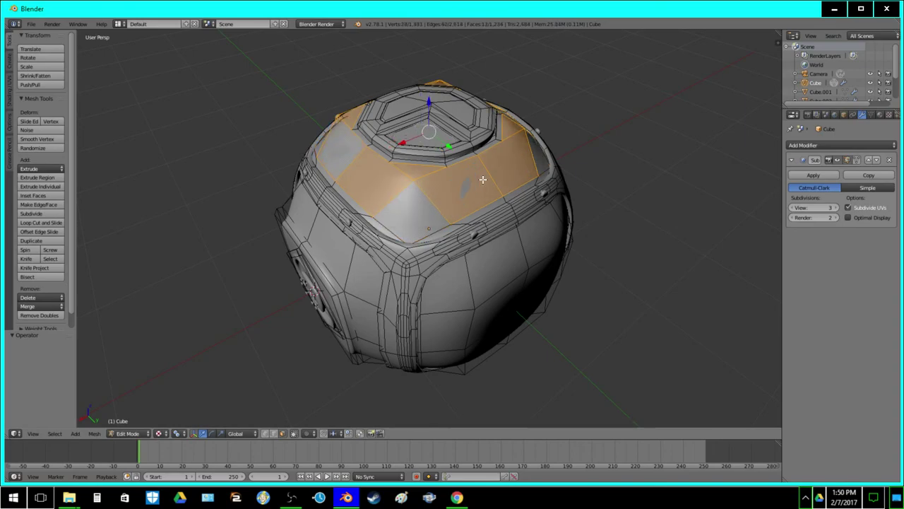
pyautogui.keyDown('shift'); pyautogui.rightClick(409, 207); pyautogui.keyUp('shift')
pyautogui.moveTo(315, 148)
pyautogui.mouseDown(button='middle')
pyautogui.moveTo(348, 190)
pyautogui.moveTo(324, 151)
pyautogui.mouseUp(button='middle')
pyautogui.keyDown('shift'); pyautogui.rightClick(336, 213); pyautogui.keyUp('shift')
pyautogui.keyDown('shift'); pyautogui.rightClick(425, 180); pyautogui.keyUp('shift')
pyautogui.moveTo(363, 174); pyautogui.dragTo(461, 210, button='middle')
pyautogui.keyDown('shift'); pyautogui.rightClick(463, 209); pyautogui.keyUp('shift')
pyautogui.moveTo(494, 174); pyautogui.dragTo(498, 142, button='middle')
pyautogui.press('KP_2')
# Select the twelve radial edges crossing the sloped band around the top disc in edge mode and subdivide them
pyautogui.click(273, 432)
pyautogui.moveTo(415, 144); pyautogui.dragTo(421, 180, button='middle')
pyautogui.press('a')
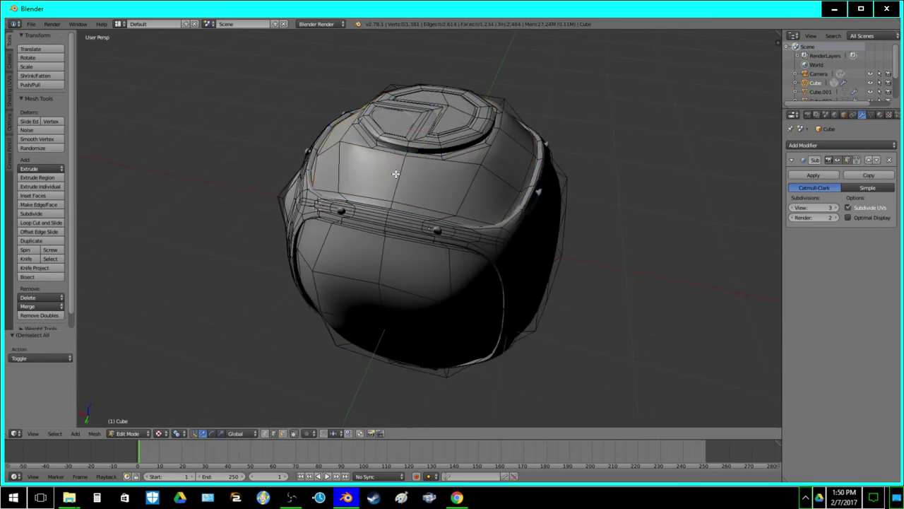
pyautogui.keyDown('shift'); pyautogui.rightClick(505, 174); pyautogui.keyUp('shift')
pyautogui.moveTo(509, 161); pyautogui.dragTo(469, 174, button='middle')
pyautogui.keyDown('shift'); pyautogui.rightClick(474, 194); pyautogui.keyUp('shift')
pyautogui.moveTo(531, 167); pyautogui.dragTo(463, 175, button='middle')
pyautogui.keyDown('shift'); pyautogui.rightClick(468, 177); pyautogui.keyUp('shift')
pyautogui.scroll(1, 476, 165)
pyautogui.keyDown('shift'); pyautogui.rightClick(443, 191); pyautogui.keyUp('shift')
pyautogui.moveTo(522, 164); pyautogui.dragTo(469, 204, button='middle')
pyautogui.keyDown('shift'); pyautogui.rightClick(469, 204); pyautogui.keyUp('shift')
pyautogui.keyDown('shift'); pyautogui.rightClick(553, 181); pyautogui.keyUp('shift')
pyautogui.keyDown('shift'); pyautogui.rightClick(556, 153); pyautogui.keyUp('shift')
pyautogui.moveTo(522, 192); pyautogui.dragTo(439, 183, button='middle')
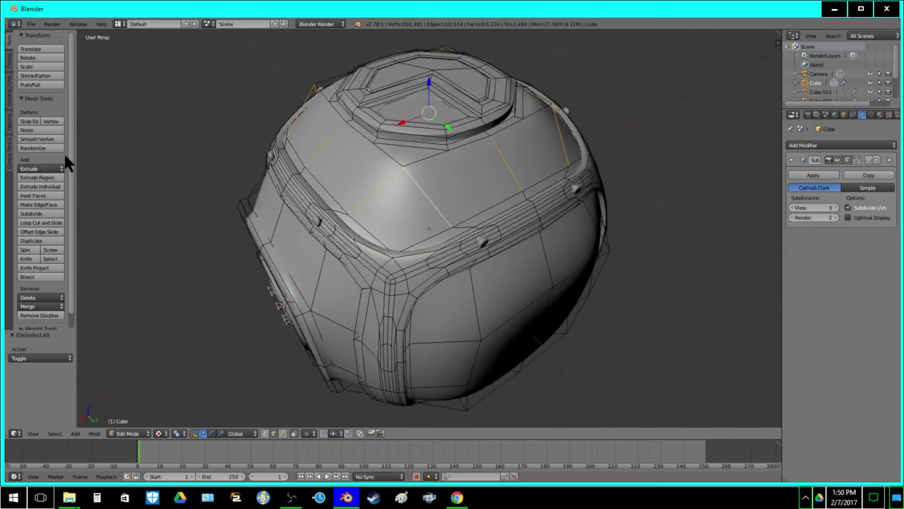
pyautogui.click(46, 212)
# Select the new edge loop around the sloped band, snap the 3D cursor to it, and raise the loop slightly along Z
pyautogui.press('a')
pyautogui.keyDown('alt'); pyautogui.rightClick(349, 157); pyautogui.keyUp('alt')
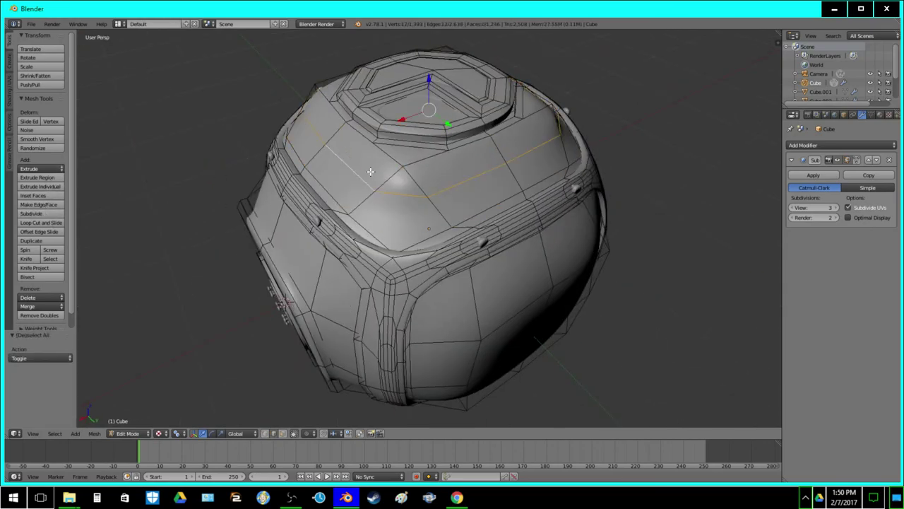
pyautogui.hotkey('shift', 's')
pyautogui.click(406, 212)
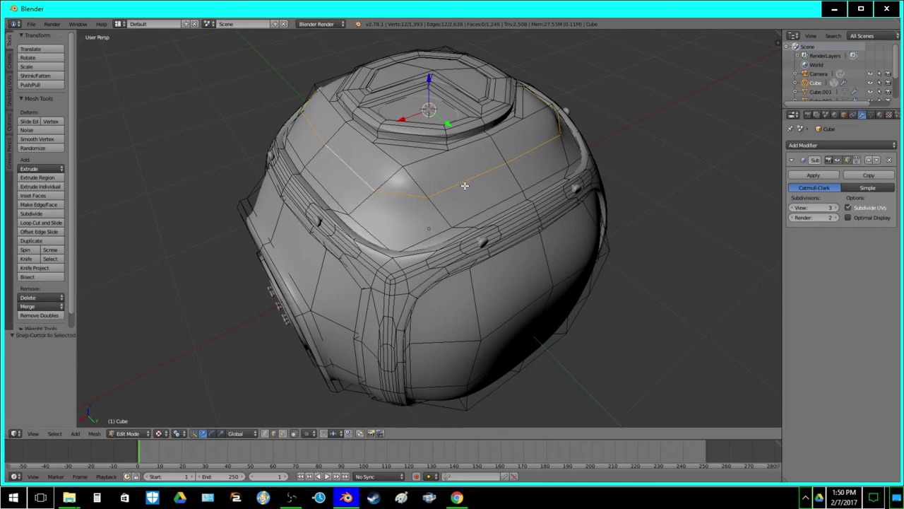
pyautogui.press('g')
pyautogui.press('z')
pyautogui.click(464, 180)
# Scale the edge loop to about 1.056 in X and Y only, and lower it about 0.08 along Z
pyautogui.press('Tab')
pyautogui.moveTo(341, 95)
pyautogui.mouseDown(button='middle')
pyautogui.moveTo(430, 118)
pyautogui.moveTo(342, 182)
pyautogui.mouseUp(button='middle')
pyautogui.press('Tab')
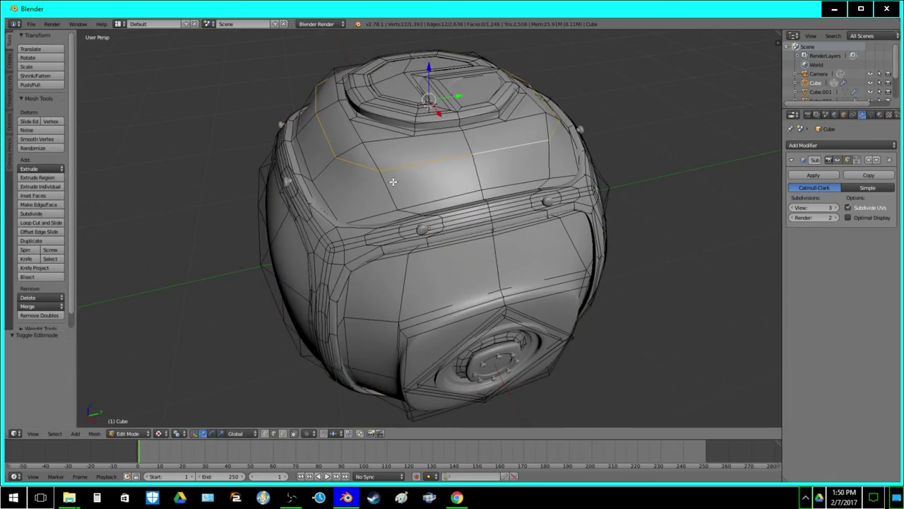
pyautogui.press('s')
pyautogui.hotkey('shift', 'z')
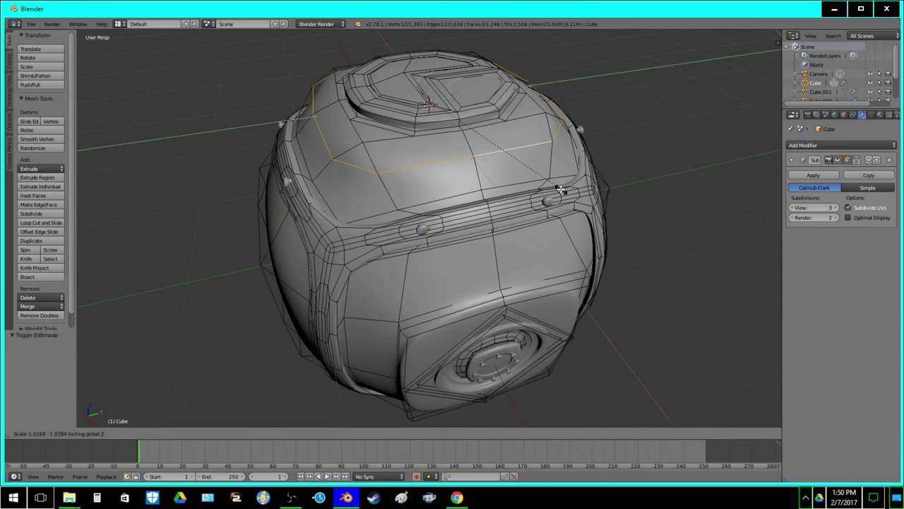
pyautogui.click(563, 191)
pyautogui.press('g')
pyautogui.press('z')
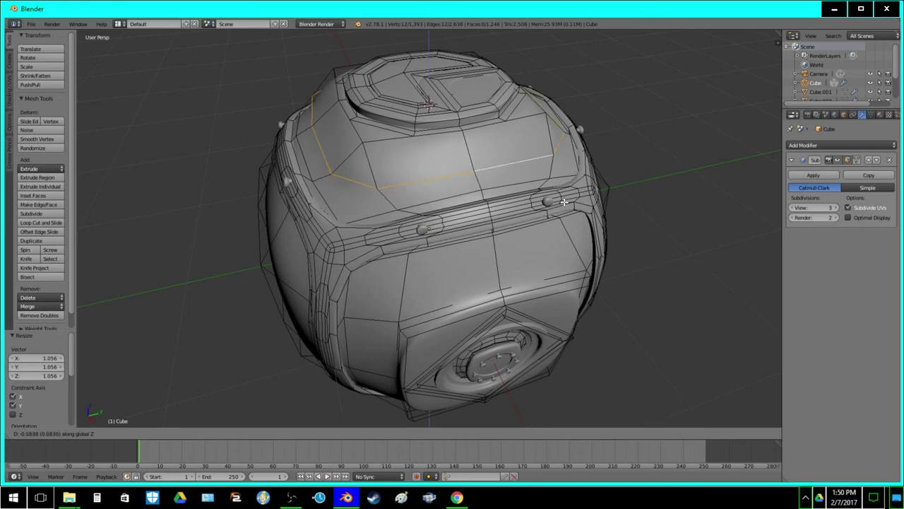
pyautogui.click(563, 203)
# Select the ring of twelve faces between the widened edge loop and the bolted rim, and inset them
pyautogui.click(284, 433)
pyautogui.press('Tab')
pyautogui.moveTo(385, 178)
pyautogui.mouseDown(button='middle')
pyautogui.moveTo(452, 152)
pyautogui.moveTo(389, 175)
pyautogui.mouseUp(button='middle')
pyautogui.press('Tab')
pyautogui.keyDown('alt'); pyautogui.rightClick(361, 189); pyautogui.keyUp('alt')
pyautogui.keyDown('shift'); pyautogui.rightClick(319, 183); pyautogui.keyUp('shift')
pyautogui.keyDown('shift'); pyautogui.rightClick(310, 154); pyautogui.keyUp('shift')
pyautogui.moveTo(311, 154); pyautogui.dragTo(407, 163, button='middle')
pyautogui.keyDown('shift'); pyautogui.rightClick(376, 228); pyautogui.keyUp('shift')
pyautogui.keyDown('shift'); pyautogui.rightClick(309, 236); pyautogui.keyUp('shift')
pyautogui.hotkey('ctrl', 'z')
pyautogui.keyDown('shift'); pyautogui.rightClick(331, 222); pyautogui.keyUp('shift')
pyautogui.keyDown('shift'); pyautogui.rightClick(301, 165); pyautogui.keyUp('shift')
pyautogui.moveTo(301, 165); pyautogui.dragTo(408, 194, button='middle')
pyautogui.keyDown('shift'); pyautogui.rightClick(356, 225); pyautogui.keyUp('shift')
pyautogui.keyDown('shift'); pyautogui.rightClick(293, 195); pyautogui.keyUp('shift')
pyautogui.moveTo(292, 196); pyautogui.dragTo(370, 217, button='middle')
pyautogui.keyDown('shift'); pyautogui.rightClick(406, 198); pyautogui.keyUp('shift')
pyautogui.keyDown('shift'); pyautogui.rightClick(332, 178); pyautogui.keyUp('shift')
pyautogui.keyDown('shift'); pyautogui.rightClick(309, 170); pyautogui.keyUp('shift')
pyautogui.keyDown('shift'); pyautogui.rightClick(294, 174); pyautogui.keyUp('shift')
pyautogui.keyDown('shift'); pyautogui.rightClick(294, 175); pyautogui.keyUp('shift')
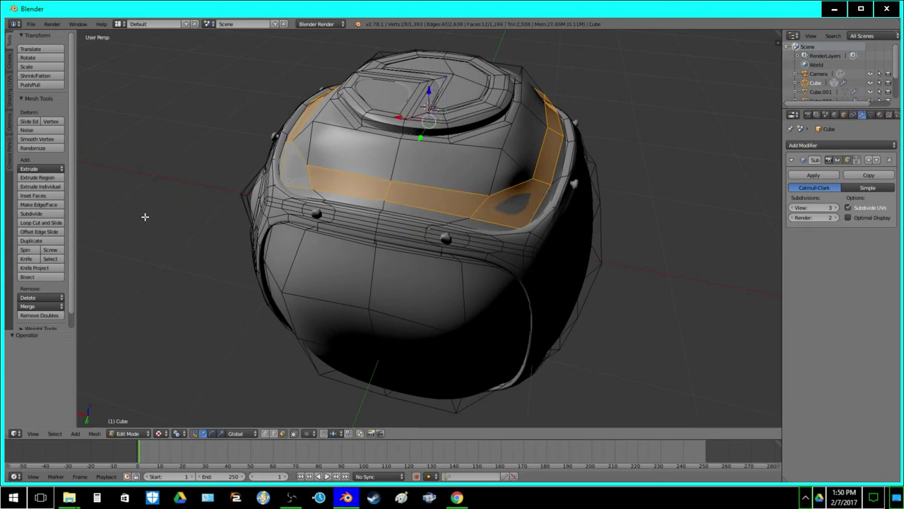
pyautogui.click(39, 194)
pyautogui.click(39, 194)
# Snap the 3D cursor to the inset face ring, flatten the ring to 0 along Z, and lower it about 0.05
pyautogui.moveTo(374, 196); pyautogui.dragTo(357, 197, button='middle')
pyautogui.hotkey('shift', 's')
pyautogui.click(361, 201)
pyautogui.press('s')
pyautogui.press('z')
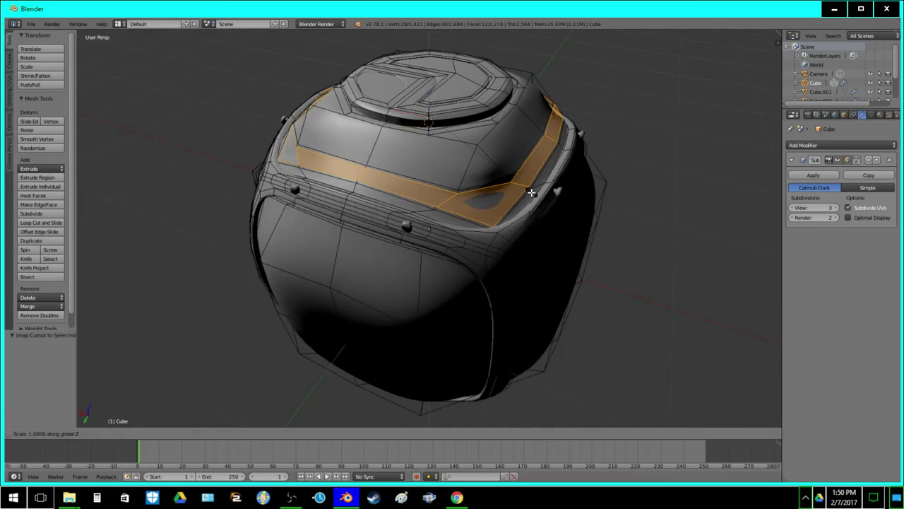
pyautogui.press('0')
pyautogui.press('Return')
pyautogui.press('g')
pyautogui.press('z')
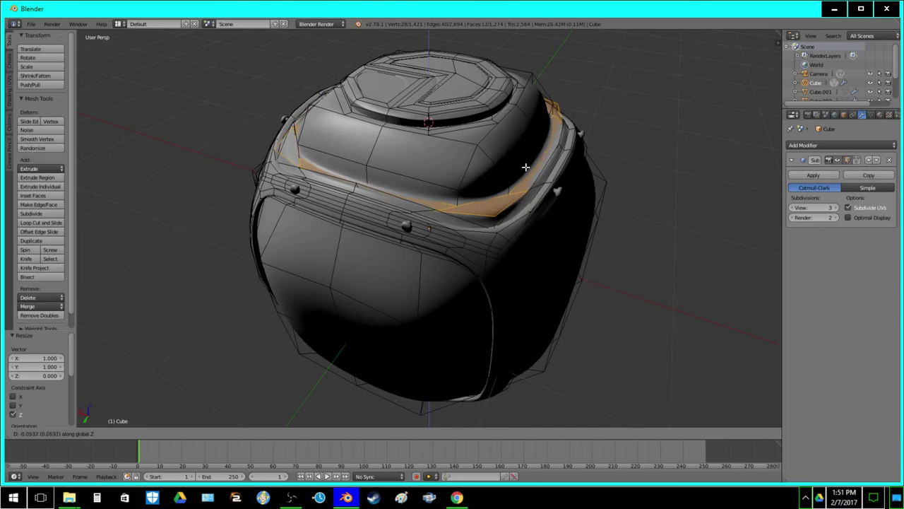
pyautogui.click(526, 167)
# Apply Edge Split to the edge loop where the raised top section meets the recessed ring, and inspect the body in Object Mode
pyautogui.press('Tab')
pyautogui.moveTo(437, 162); pyautogui.dragTo(496, 176, button='middle')
pyautogui.moveTo(393, 167); pyautogui.dragTo(450, 163, button='middle')
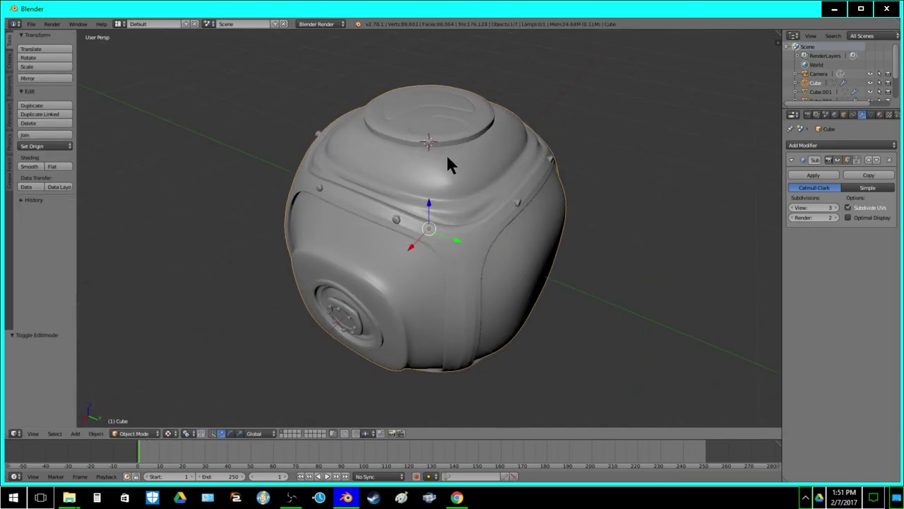
pyautogui.scroll(1, 451, 165)
pyautogui.press('Tab')
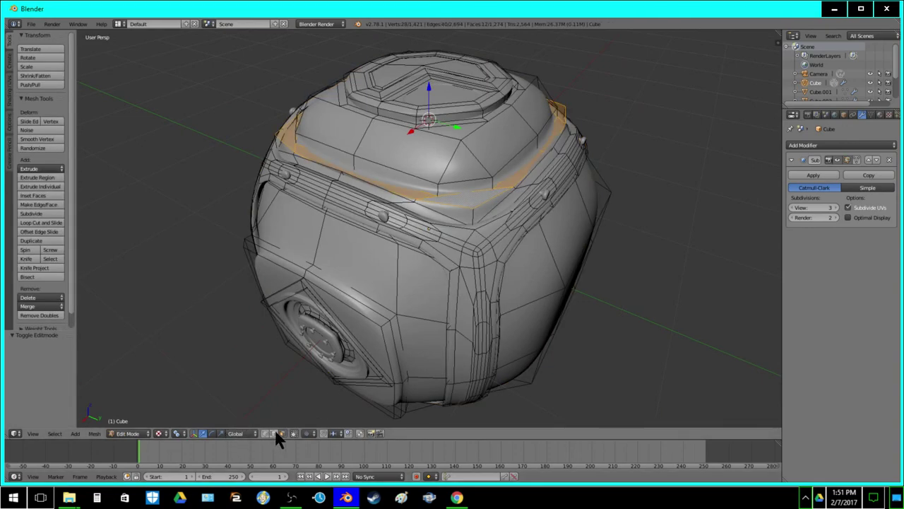
pyautogui.moveTo(438, 202); pyautogui.dragTo(391, 207, button='middle')
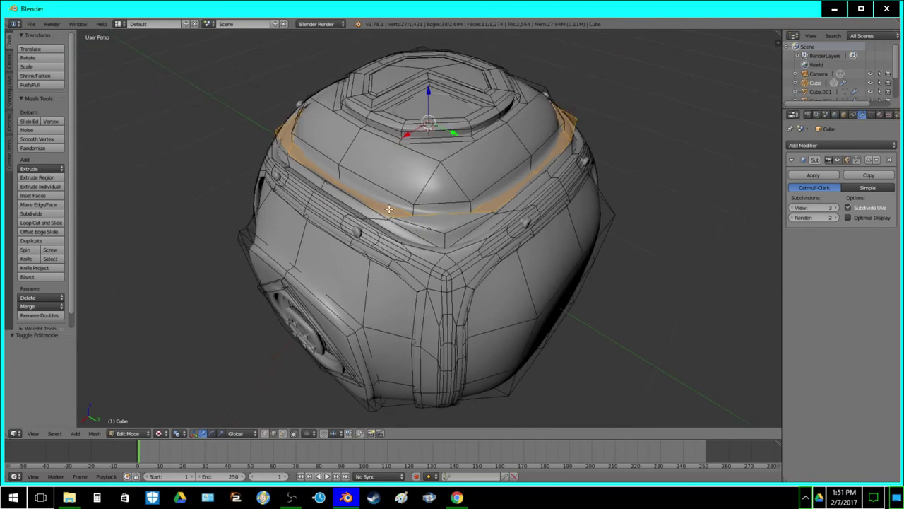
pyautogui.press('a')
pyautogui.hotkey('ctrl', 'e')
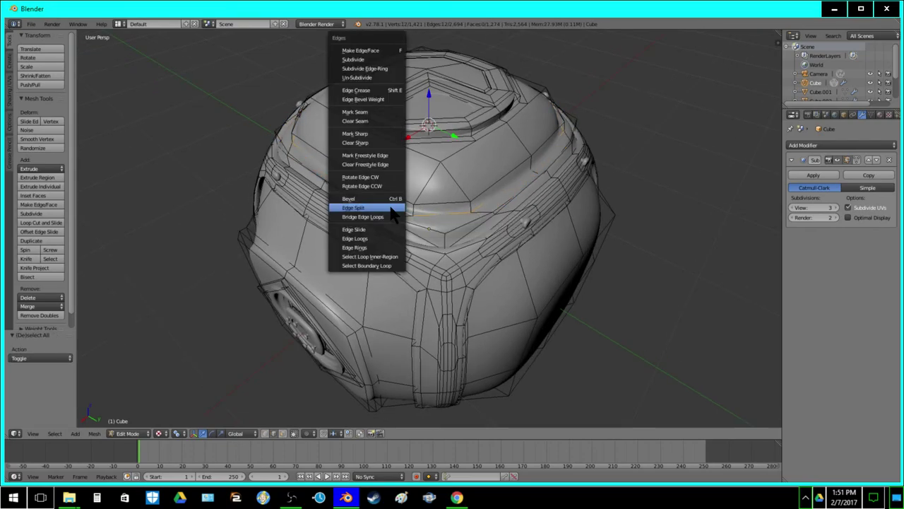
pyautogui.click(391, 207)
pyautogui.press('Tab')
pyautogui.press('a')
pyautogui.moveTo(403, 222); pyautogui.dragTo(367, 319, button='middle')
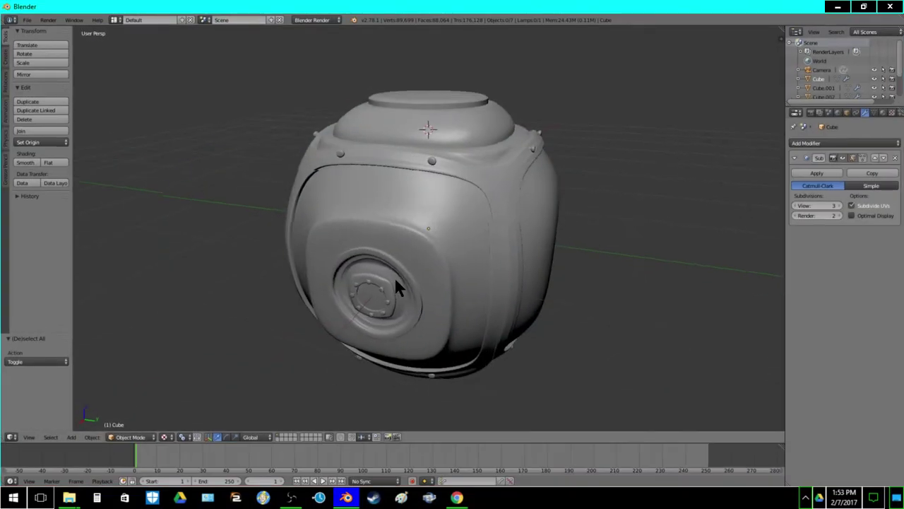
# Select the main body, widen the properties area, and set the subdivision modifier's View level to 2
pyautogui.moveTo(394, 278); pyautogui.dragTo(366, 305, button='middle')
pyautogui.rightClick(393, 263)
pyautogui.moveTo(787, 133); pyautogui.dragTo(672, 135)
pyautogui.click(682, 206)
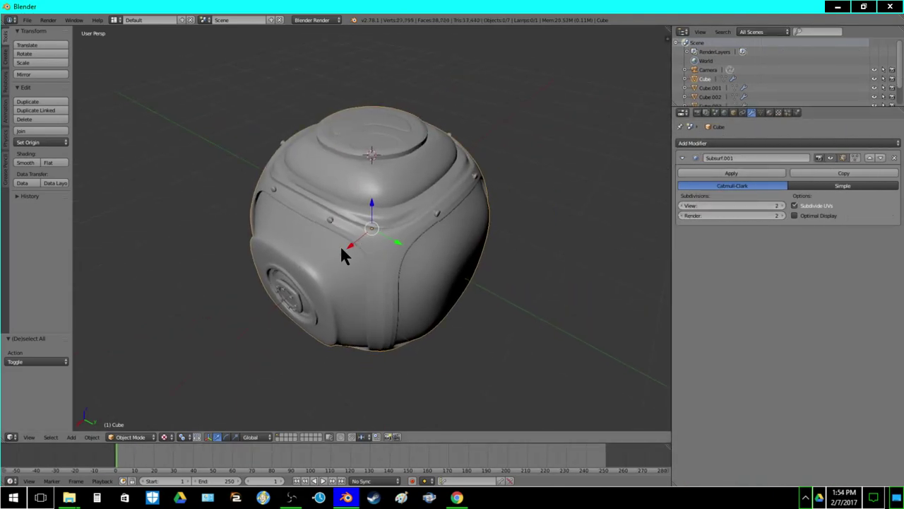
# Show the scene's render settings and switch the render engine to Cycles Render
pyautogui.moveTo(342, 254); pyautogui.dragTo(360, 240, button='middle')
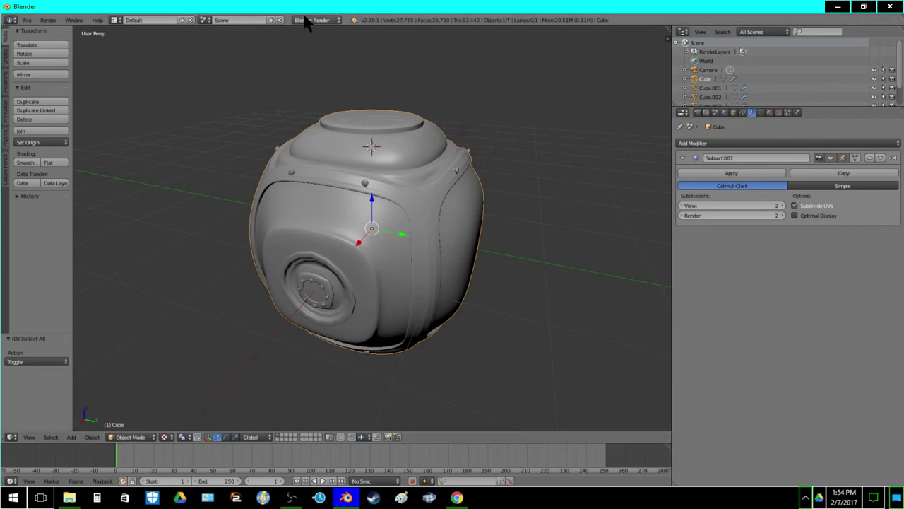
pyautogui.click(698, 113)
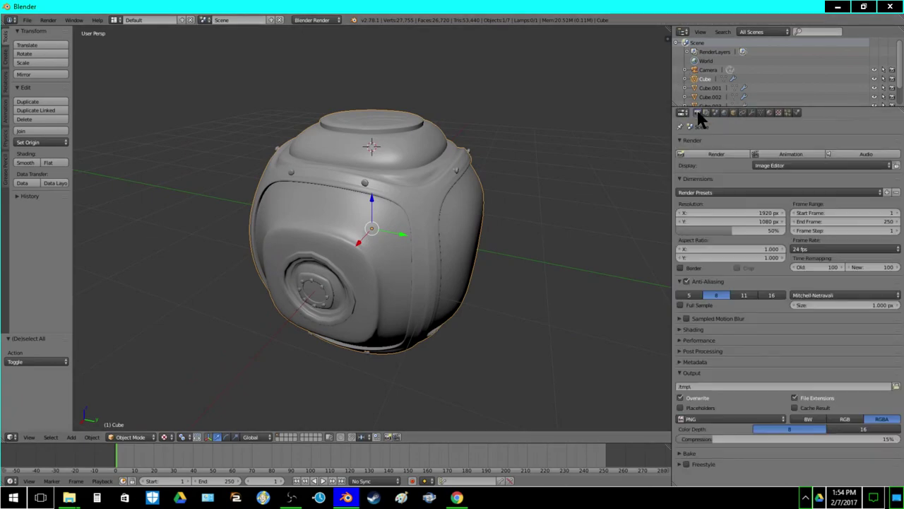
pyautogui.click(732, 347)
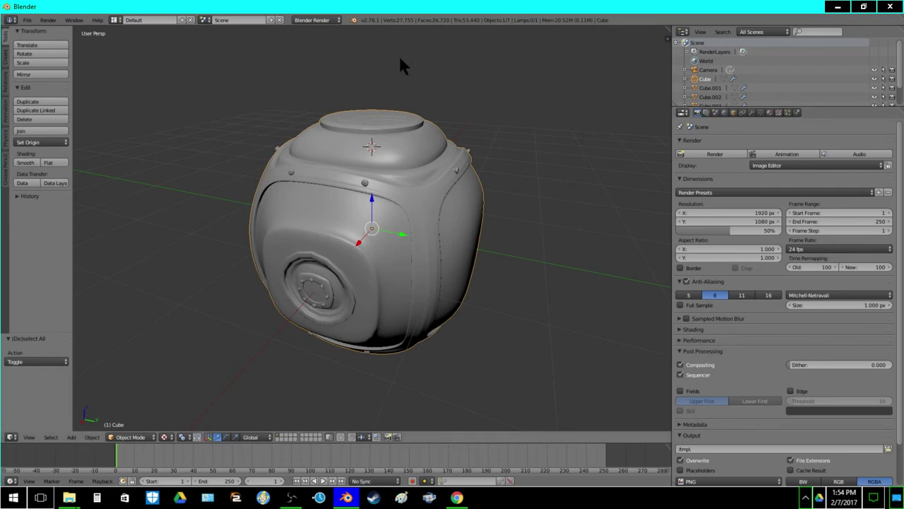
pyautogui.click(312, 20)
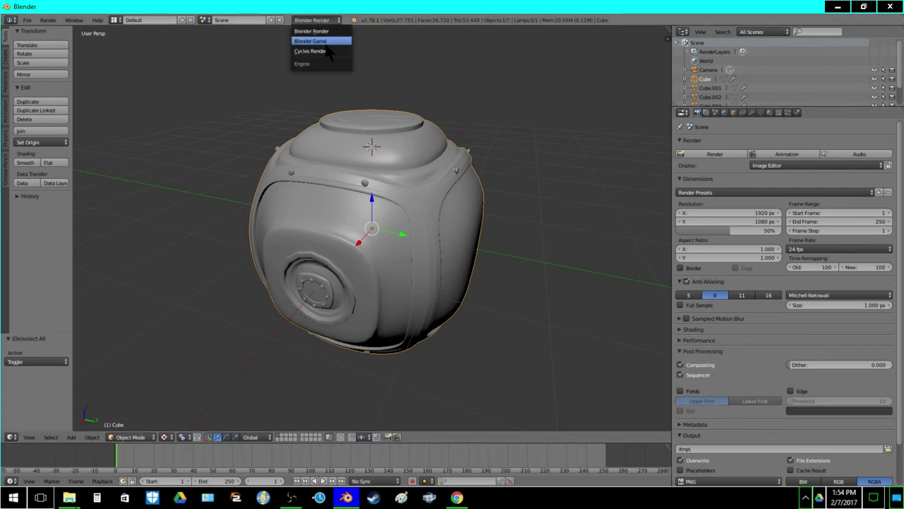
pyautogui.click(327, 52)
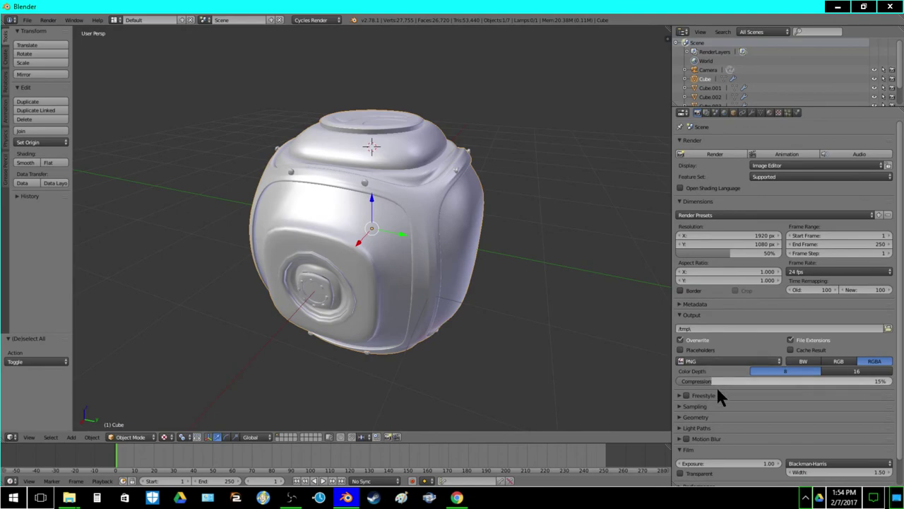
# Set the render performance threads to Fixed with a count of 1
pyautogui.scroll(-2, 720, 424)
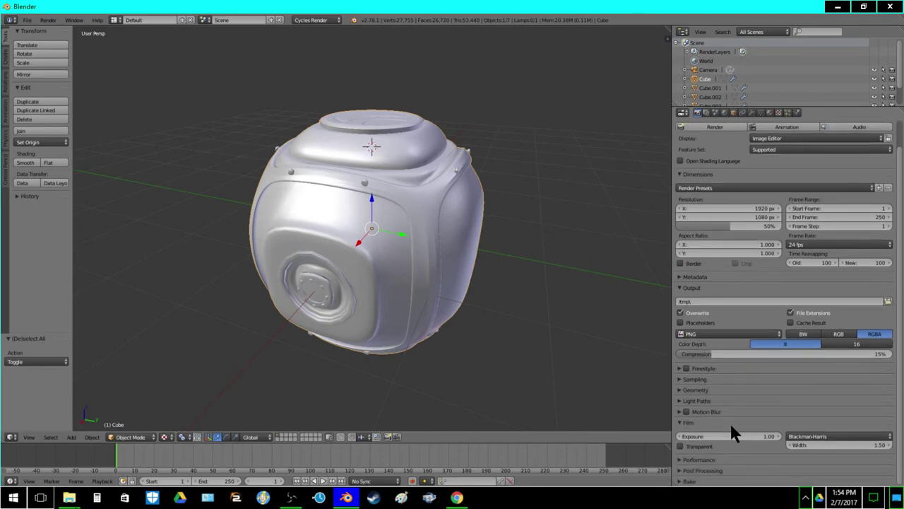
pyautogui.click(678, 411)
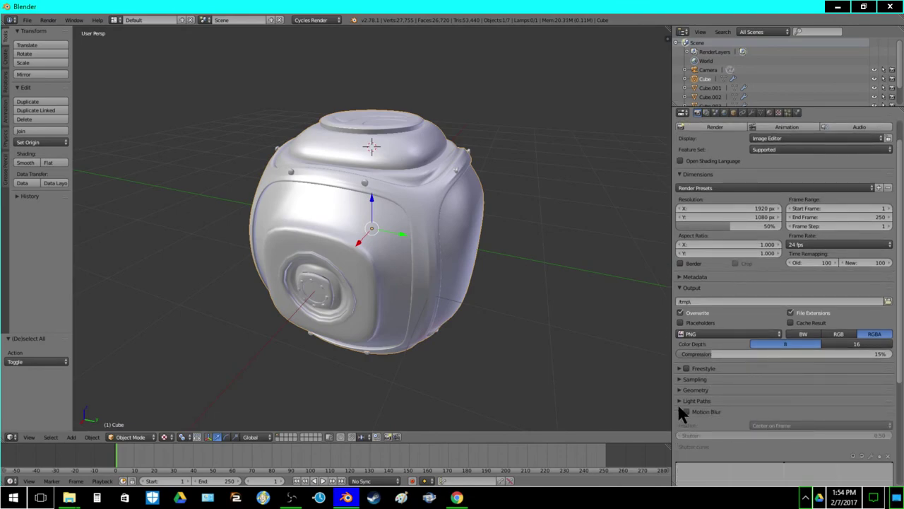
pyautogui.click(678, 408)
pyautogui.click(689, 428)
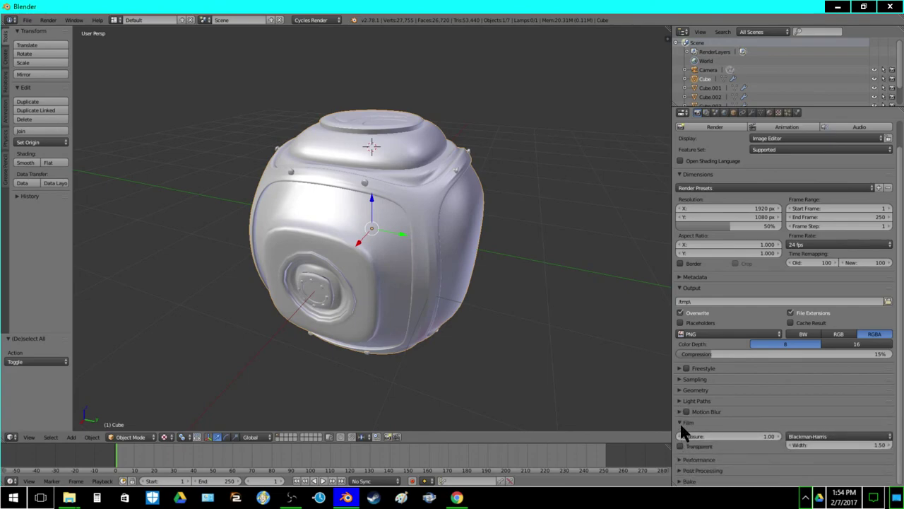
pyautogui.click(679, 428)
pyautogui.scroll(-4, 754, 439)
pyautogui.click(753, 401)
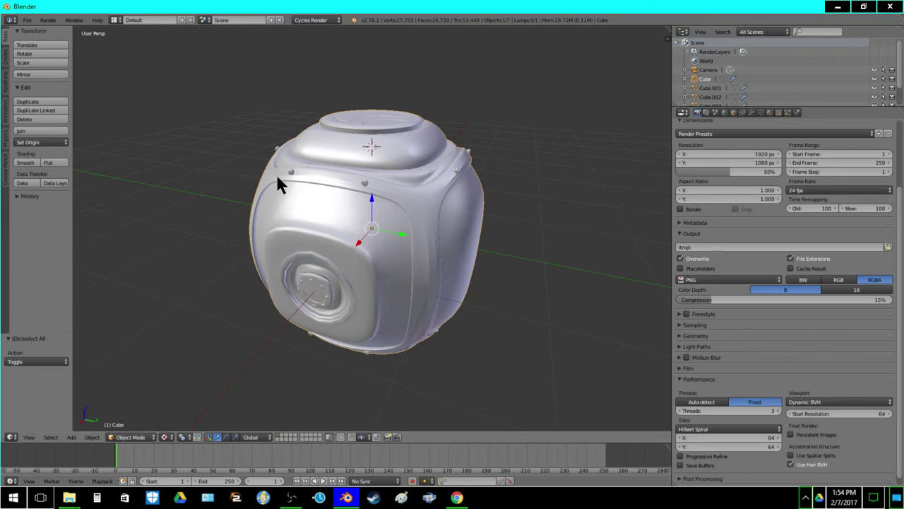
pyautogui.click(681, 411)
pyautogui.click(681, 411)
# Set the viewport shading to Rendered and open the main body's material settings
pyautogui.moveTo(401, 213); pyautogui.dragTo(434, 243, button='middle')
pyautogui.click(144, 436)
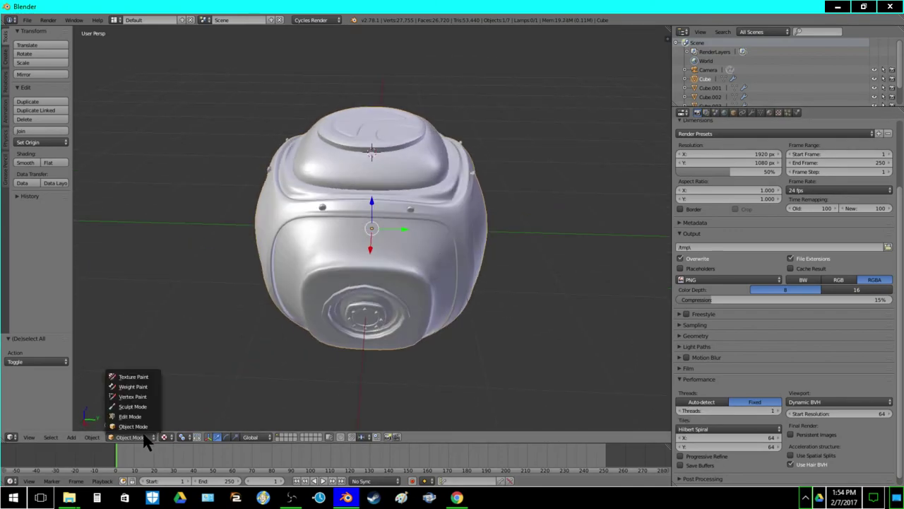
pyautogui.click(164, 437)
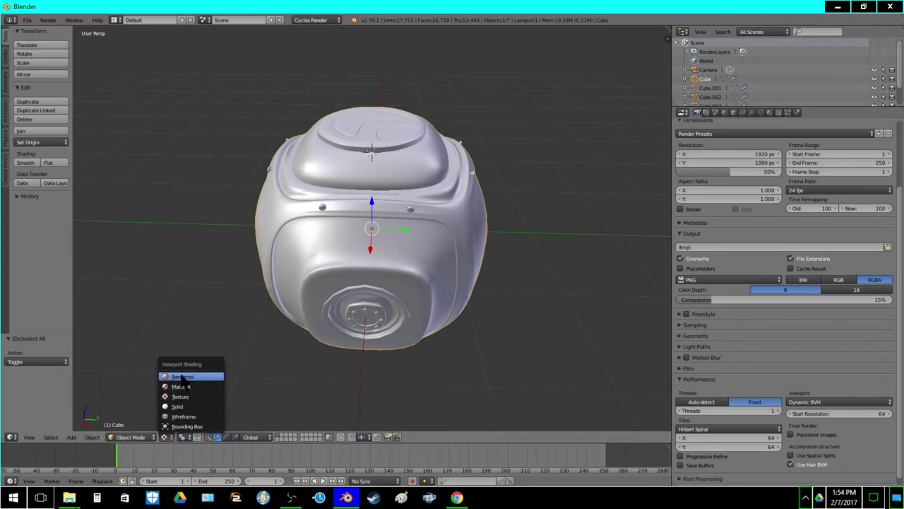
pyautogui.press('Return')
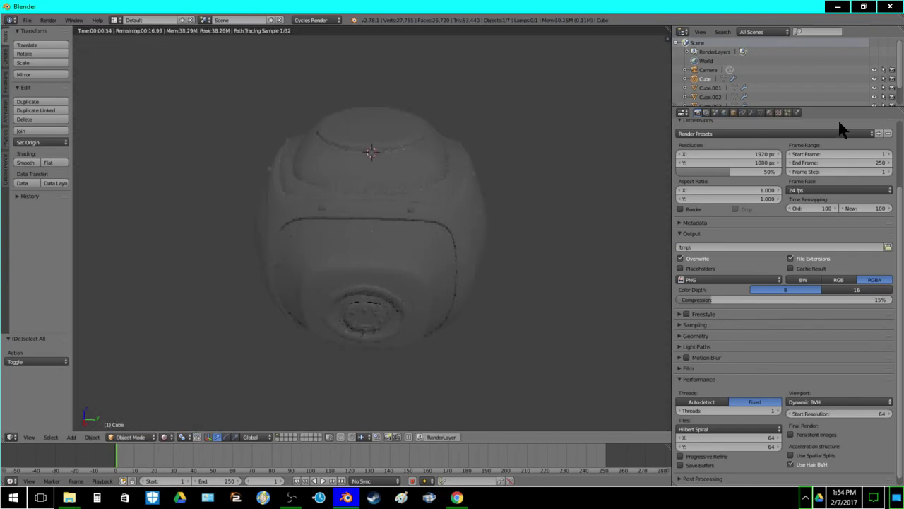
pyautogui.click(769, 112)
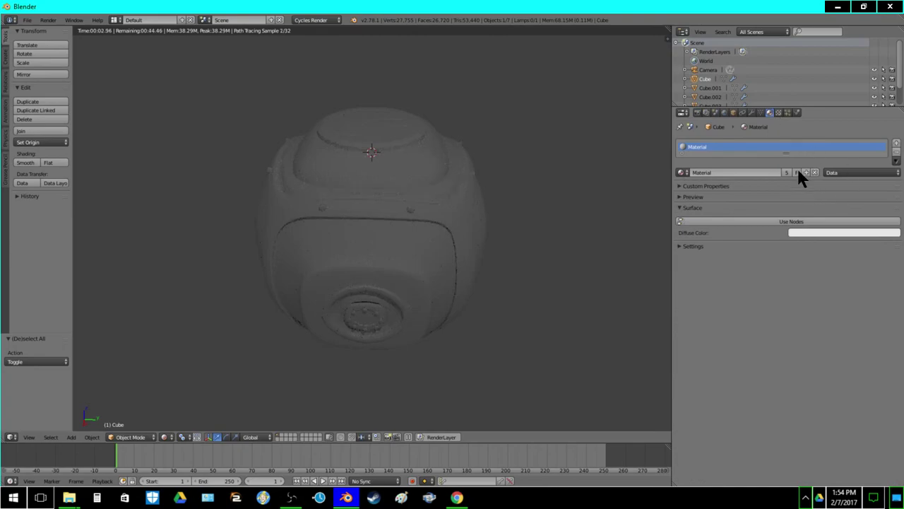
# Enable nodes for the body's material and turn the enlarged timeline area into a Node Editor, moving the Diffuse BSDF node aside
pyautogui.click(777, 221)
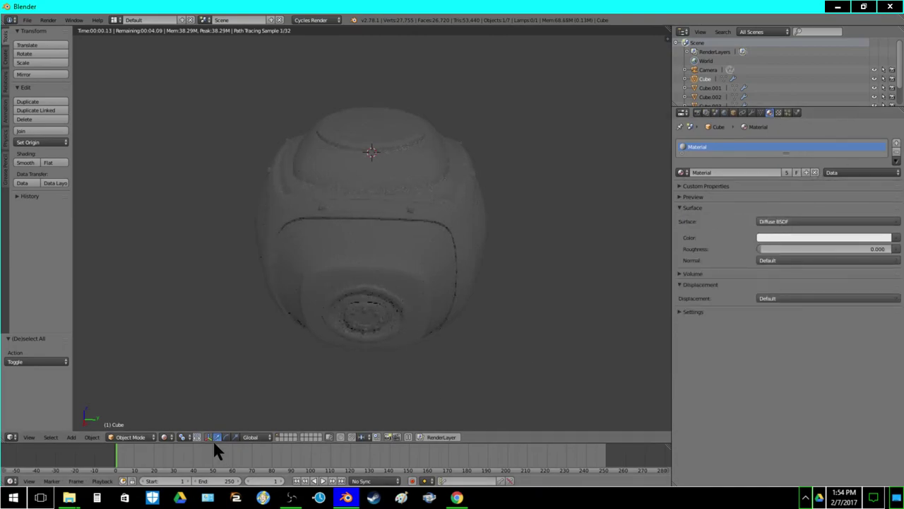
pyautogui.moveTo(214, 442); pyautogui.dragTo(204, 293)
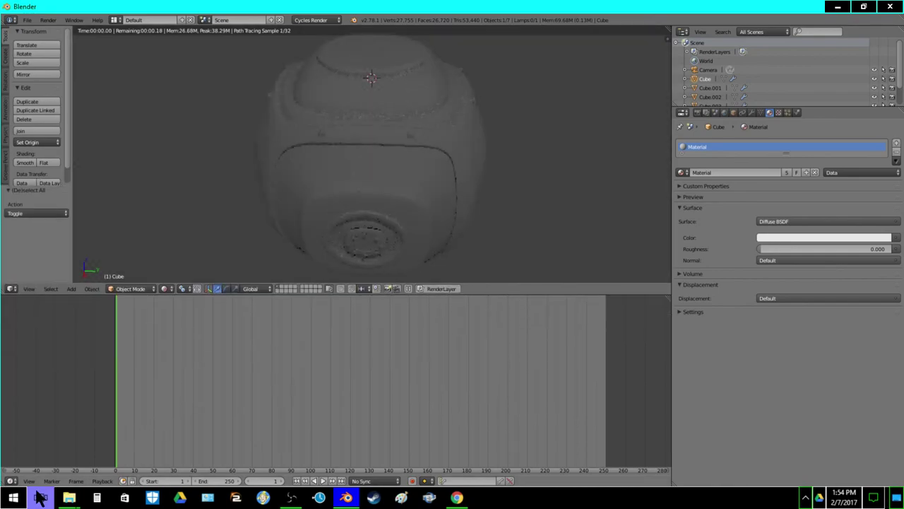
pyautogui.click(10, 480)
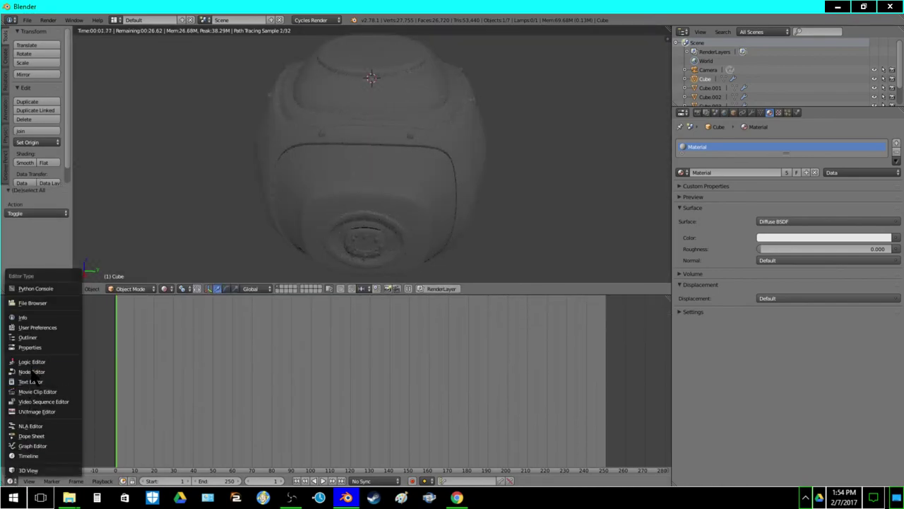
pyautogui.click(31, 372)
pyautogui.scroll(5, 291, 389)
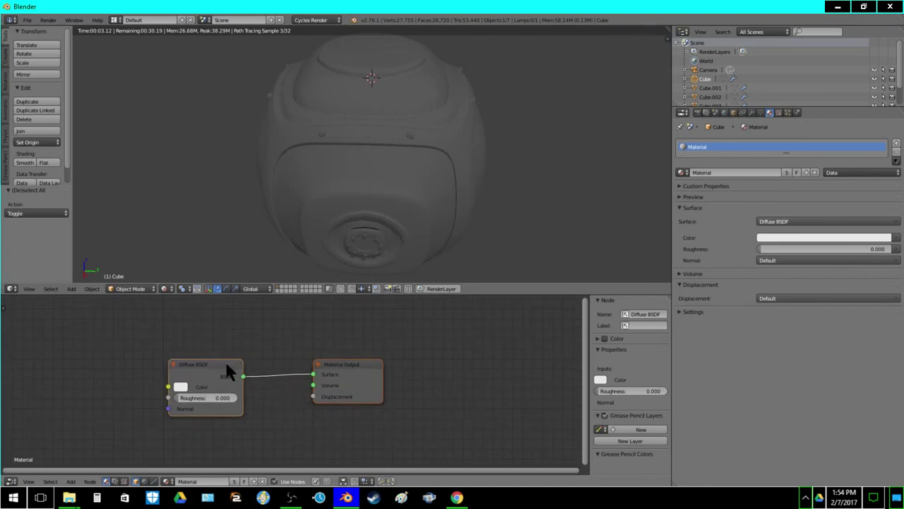
pyautogui.moveTo(226, 364); pyautogui.dragTo(187, 323)
# Join the body, hatch and bolt meshes into a single object with Cube.003 as the active part
pyautogui.press('Tab')
pyautogui.press('z')
pyautogui.press('a')
pyautogui.press('a')
pyautogui.press('Tab')
pyautogui.press('z')
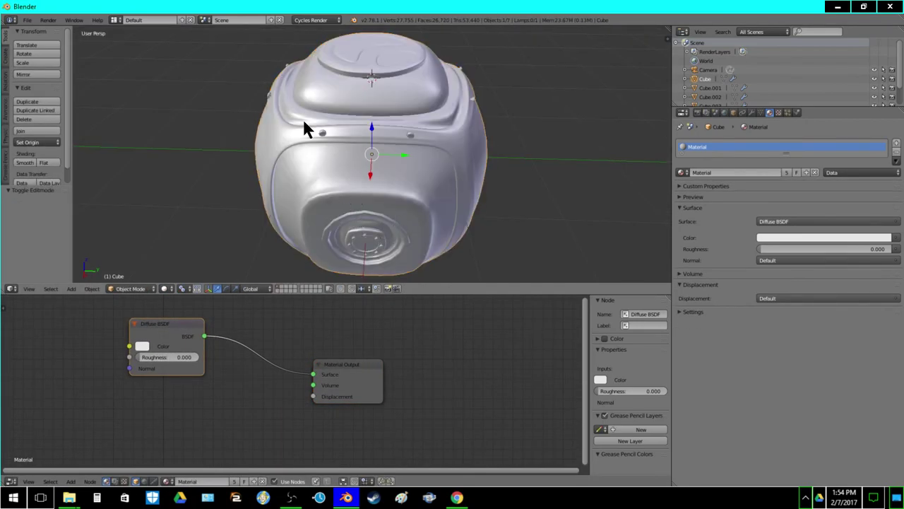
pyautogui.press('z')
pyautogui.rightClick(322, 135)
pyautogui.rightClick(361, 247)
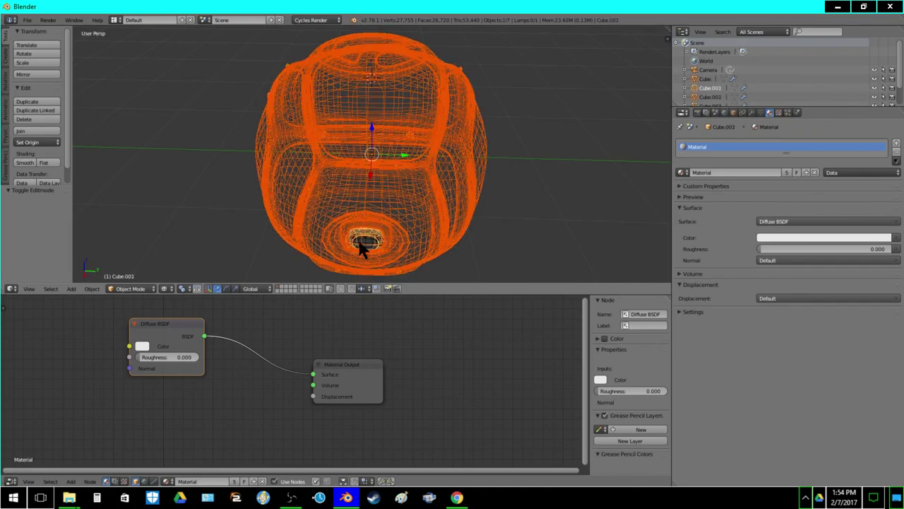
pyautogui.keyDown('shift'); pyautogui.rightClick(354, 235); pyautogui.keyUp('shift')
pyautogui.keyDown('shift'); pyautogui.rightClick(354, 235); pyautogui.keyUp('shift')
pyautogui.moveTo(353, 234); pyautogui.dragTo(337, 221, button='middle')
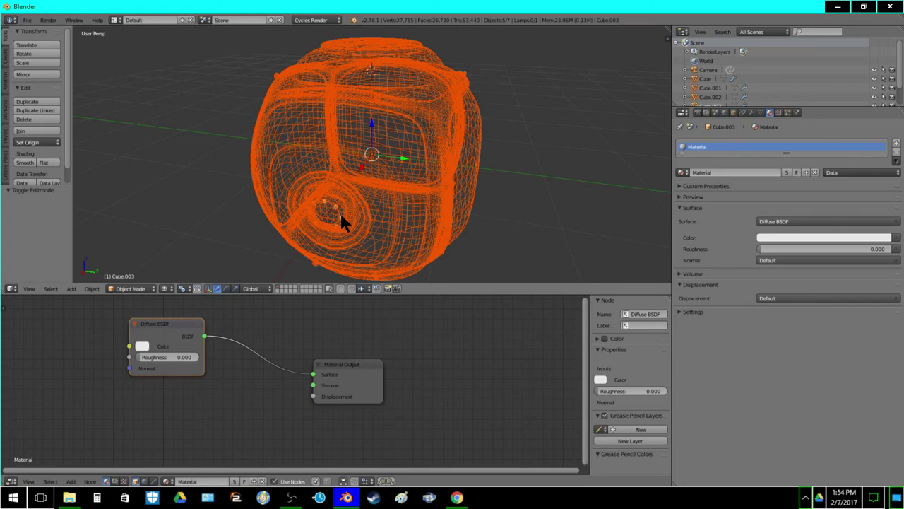
pyautogui.hotkey('ctrl', 'j')
pyautogui.press('z')
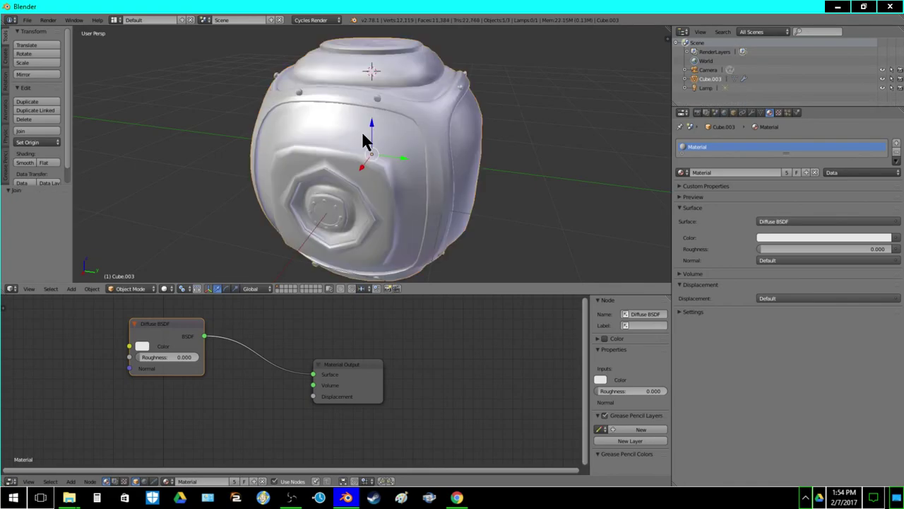
# Set the joined object's subdivision modifier View level to 3 and deselect the object
pyautogui.click(752, 112)
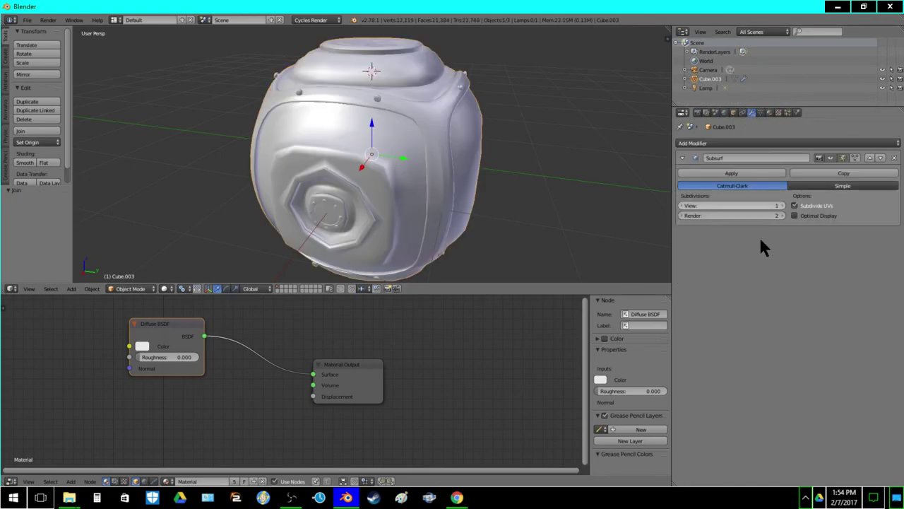
pyautogui.click(777, 205)
pyautogui.click(779, 203)
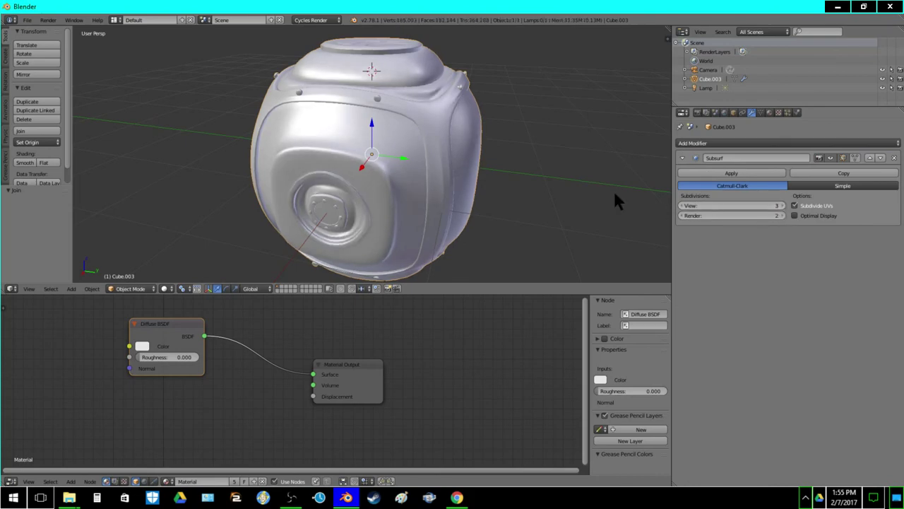
pyautogui.press('a')
pyautogui.moveTo(332, 230); pyautogui.dragTo(314, 202, button='middle')
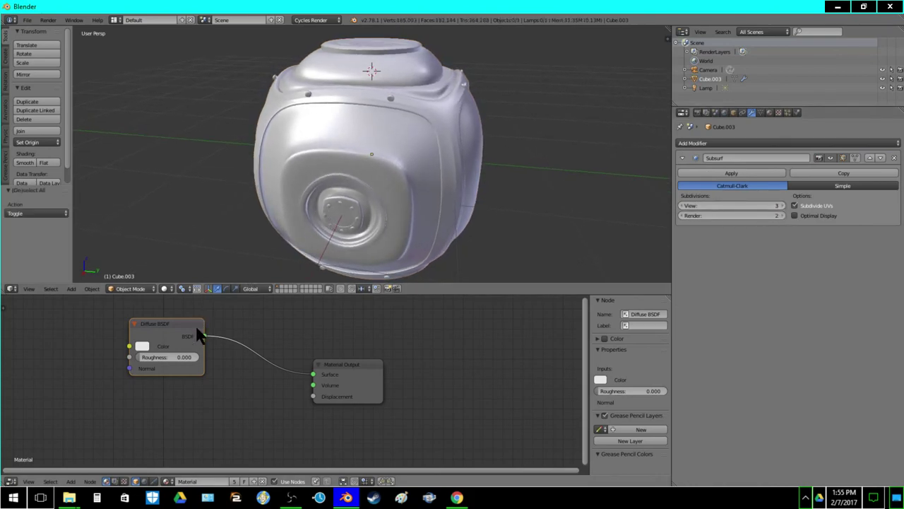
# Switch the viewport shading to Rendered and lower the subdivision modifier's View level to 2
pyautogui.click(165, 290)
pyautogui.click(179, 250)
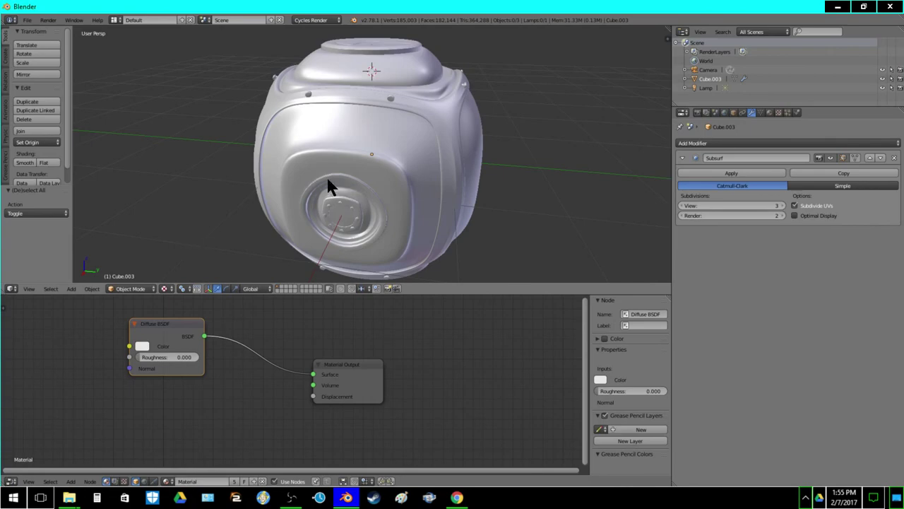
pyautogui.click(165, 289)
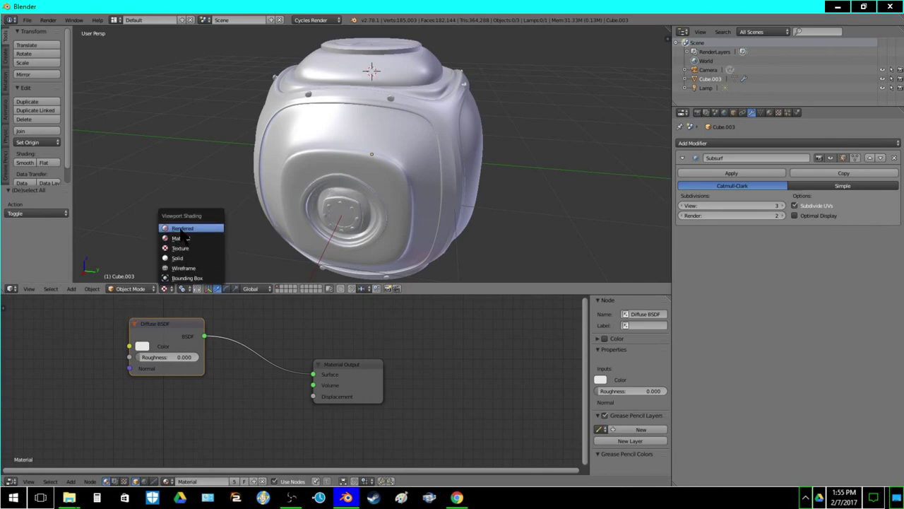
pyautogui.click(182, 234)
pyautogui.click(681, 205)
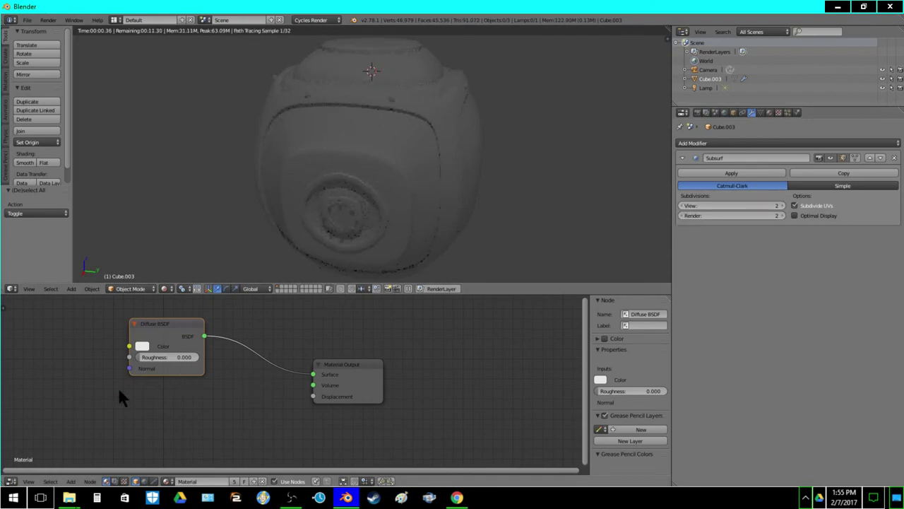
# Add a Geometry input node beside the Diffuse BSDF and an Emission shader below it
pyautogui.click(73, 481)
pyautogui.moveTo(96, 456)
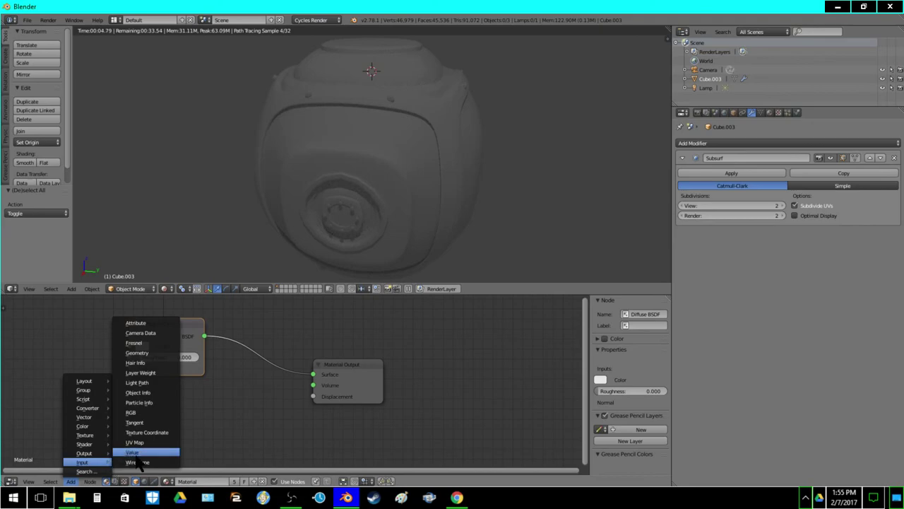
pyautogui.click(142, 353)
pyautogui.click(21, 382)
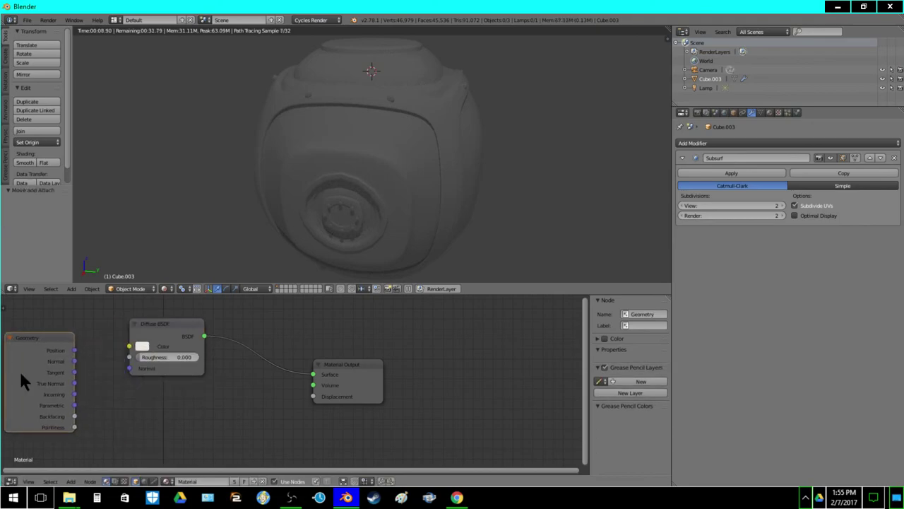
pyautogui.click(75, 483)
pyautogui.moveTo(84, 443)
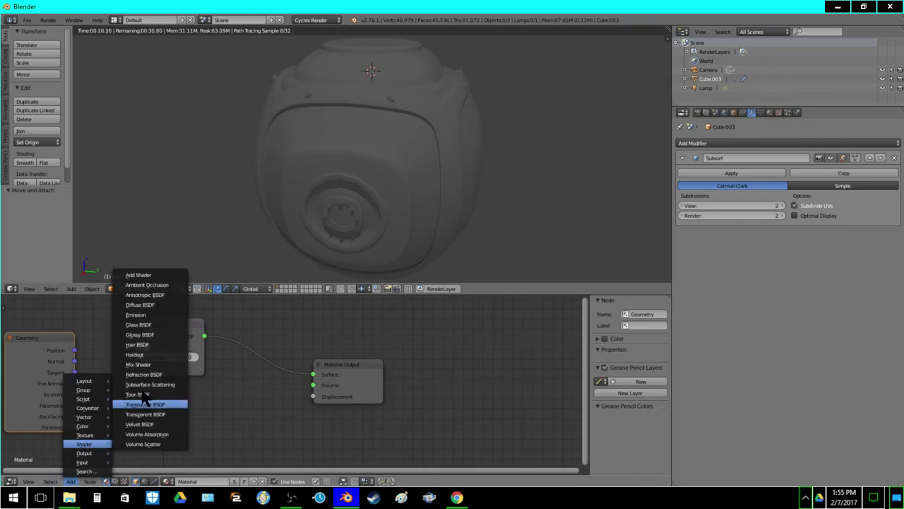
pyautogui.click(145, 314)
pyautogui.click(118, 411)
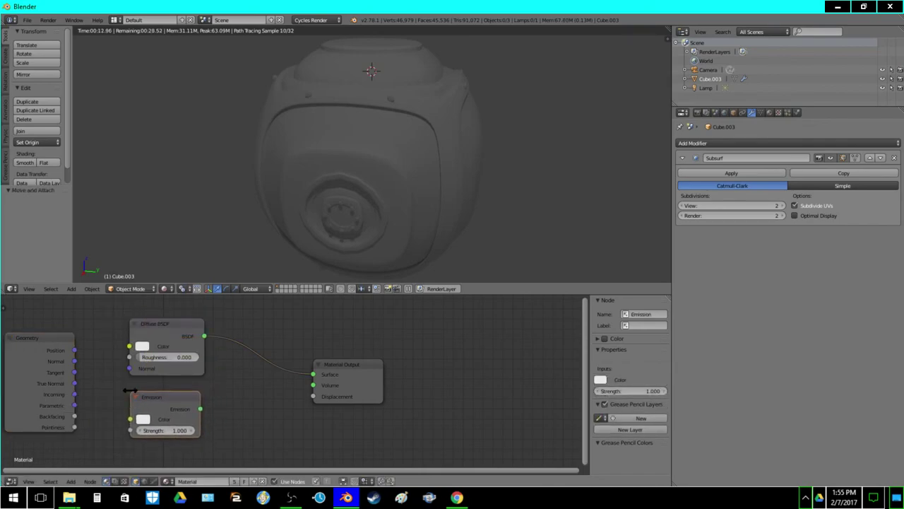
# Insert a Mix Shader between the Diffuse BSDF and Material Output, and connect the Emission shader to its second shader input
pyautogui.click(71, 481)
pyautogui.moveTo(89, 443)
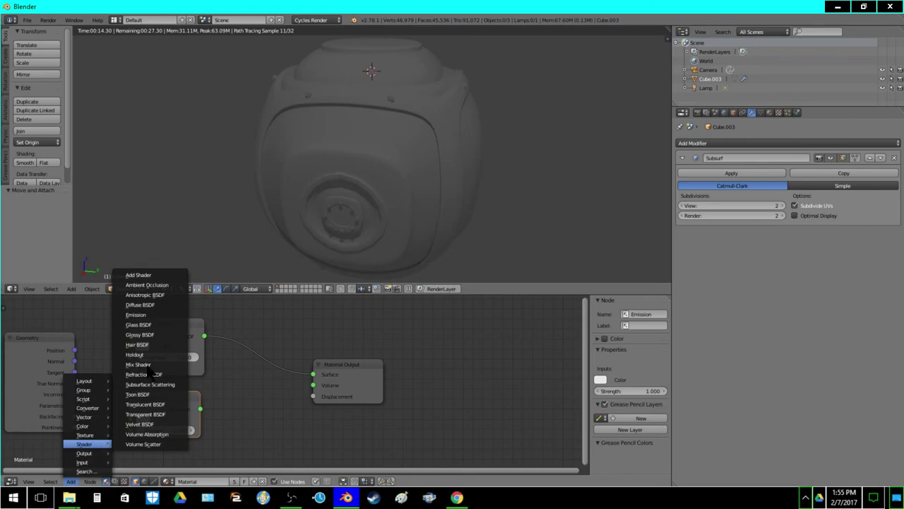
pyautogui.click(140, 364)
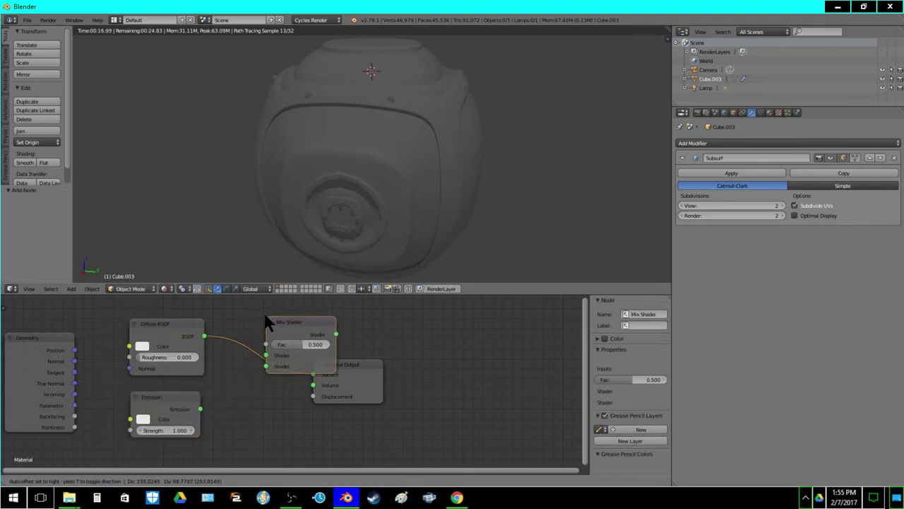
pyautogui.click(257, 317)
pyautogui.moveTo(202, 408); pyautogui.dragTo(255, 365)
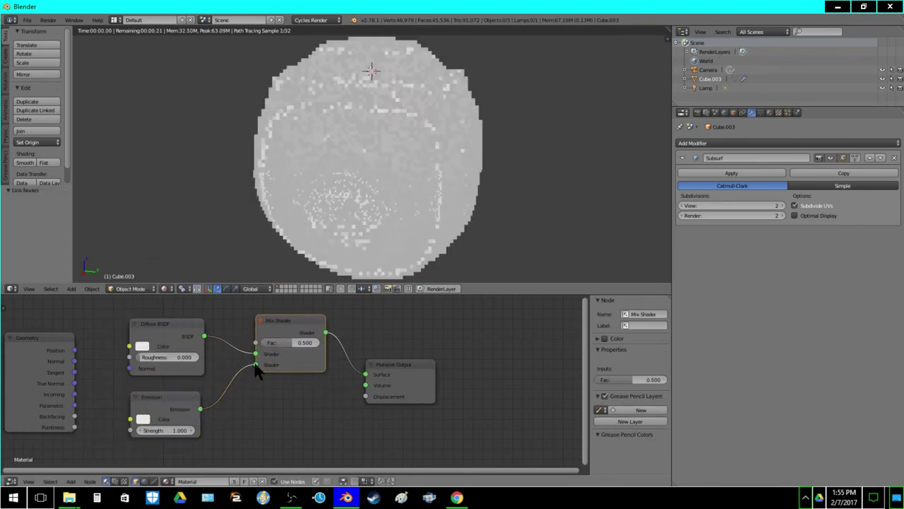
# Make the Diffuse BSDF colour black and link the Geometry node's Pointiness output to the Mix Shader's Fac input
pyautogui.click(144, 347)
pyautogui.click(221, 271)
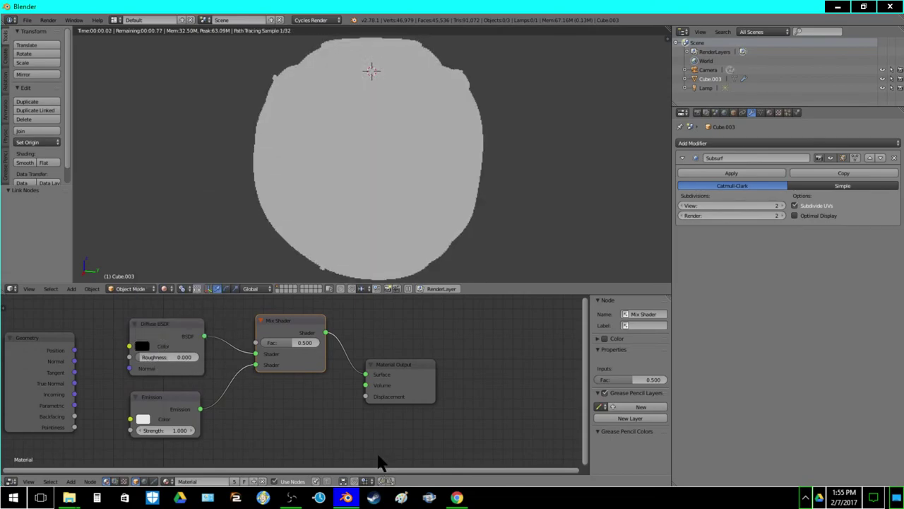
pyautogui.moveTo(259, 344); pyautogui.dragTo(75, 427)
pyautogui.moveTo(57, 359); pyautogui.dragTo(130, 406)
pyautogui.moveTo(140, 386); pyautogui.dragTo(226, 424, button='middle')
pyautogui.scroll(-1, 221, 422)
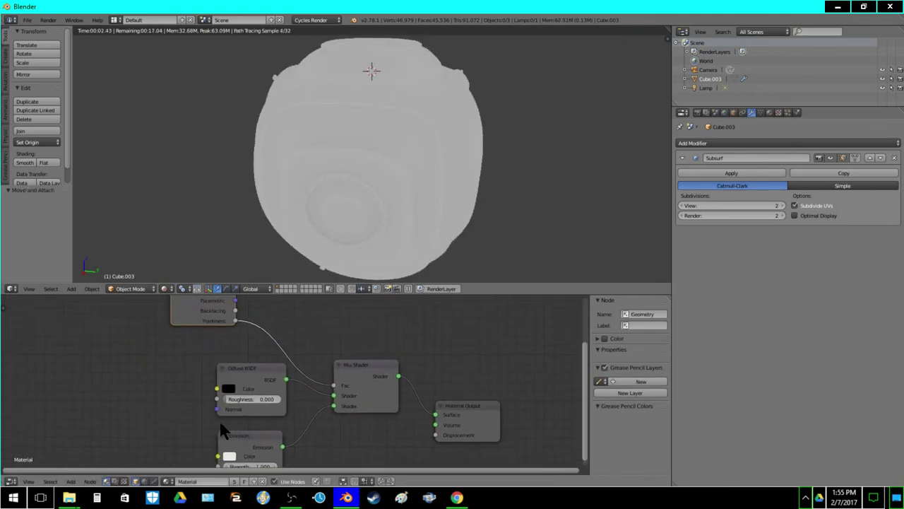
pyautogui.scroll(-2, 205, 403)
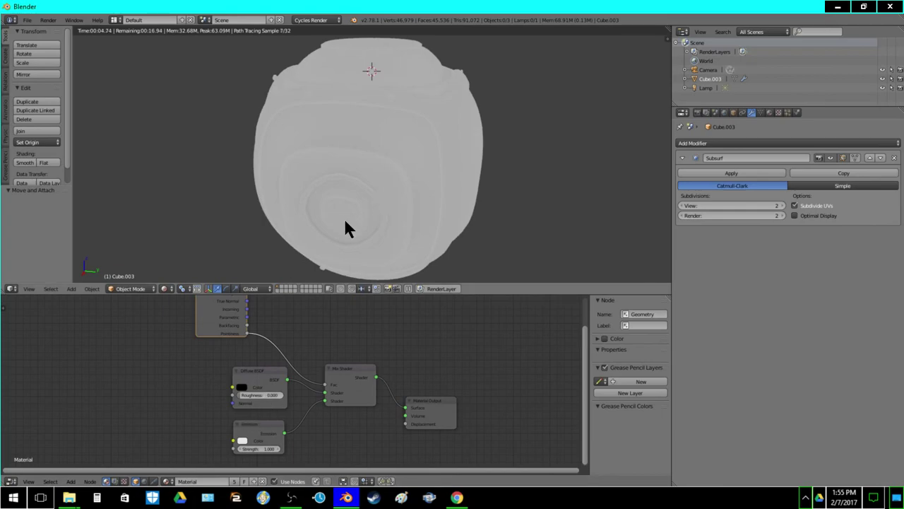
# Select all of the joined mesh in Edit Mode and unwrap it with Smart UV Project at an angle limit of 66
pyautogui.press('z')
pyautogui.press('Tab')
pyautogui.press('a')
pyautogui.press('a')
pyautogui.click(5, 84)
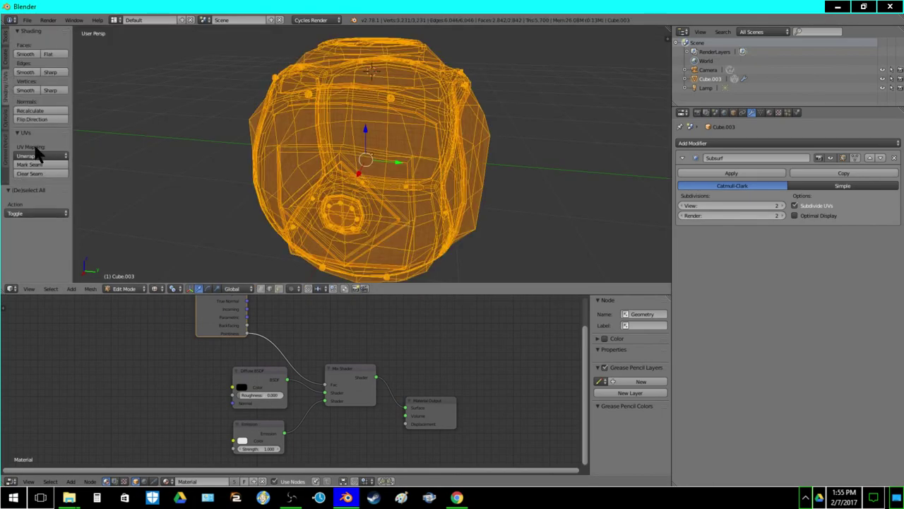
pyautogui.click(39, 155)
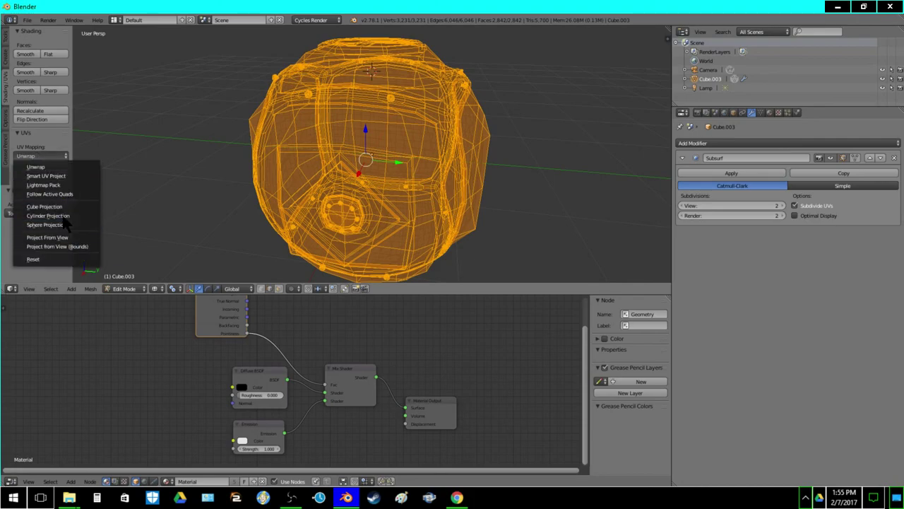
pyautogui.click(57, 176)
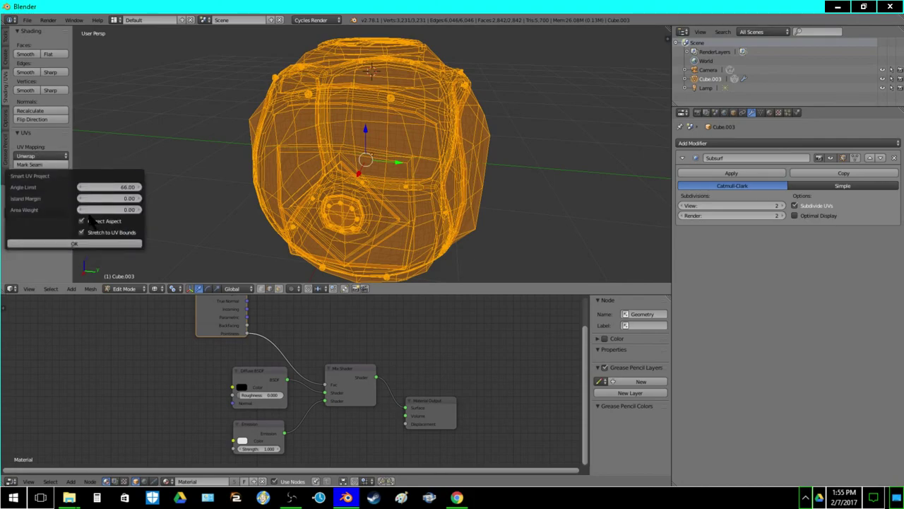
pyautogui.click(74, 243)
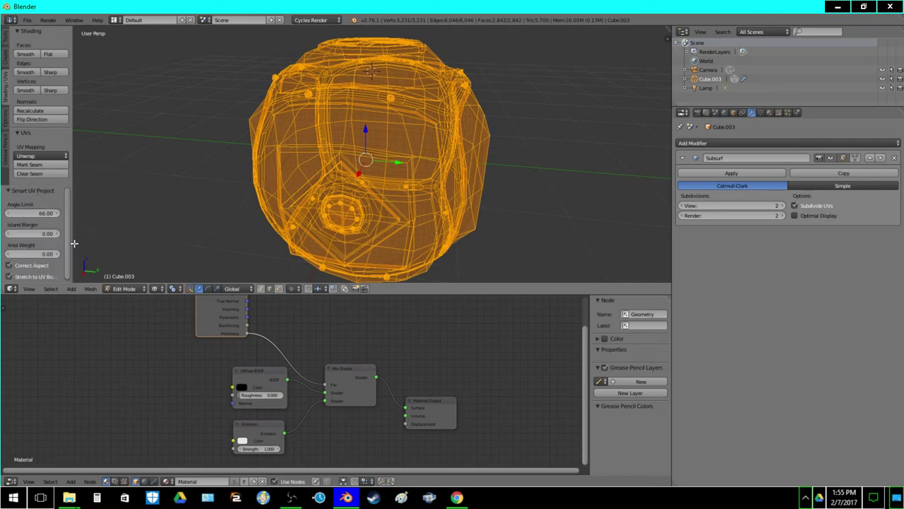
# Replace the Outliner with an enlarged UV/Image Editor that shows the whole UV layout
pyautogui.click(683, 32)
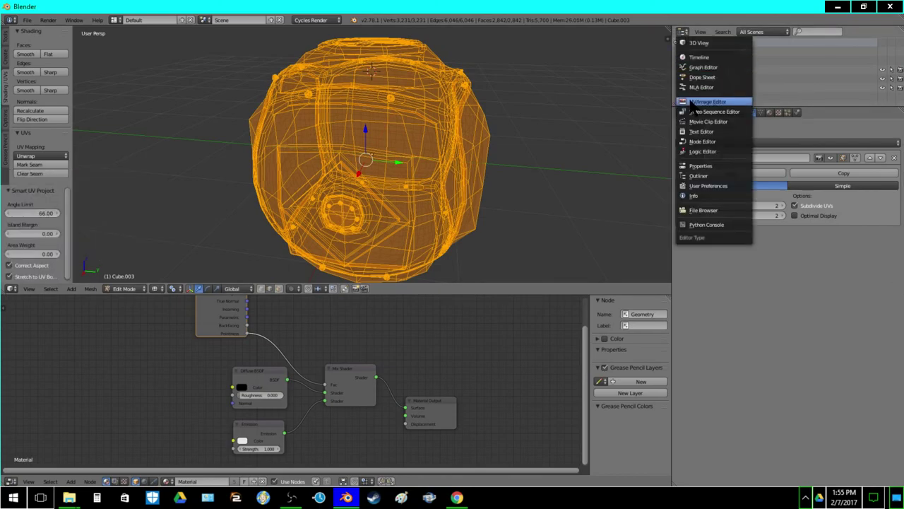
pyautogui.click(703, 101)
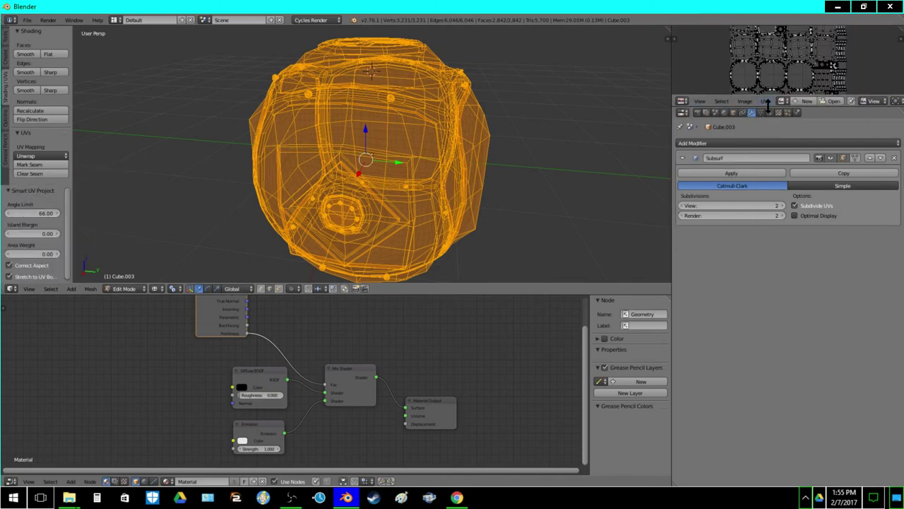
pyautogui.moveTo(768, 104); pyautogui.dragTo(730, 260)
pyautogui.scroll(3, 777, 137)
pyautogui.scroll(-5, 787, 128)
pyautogui.scroll(1, 785, 128)
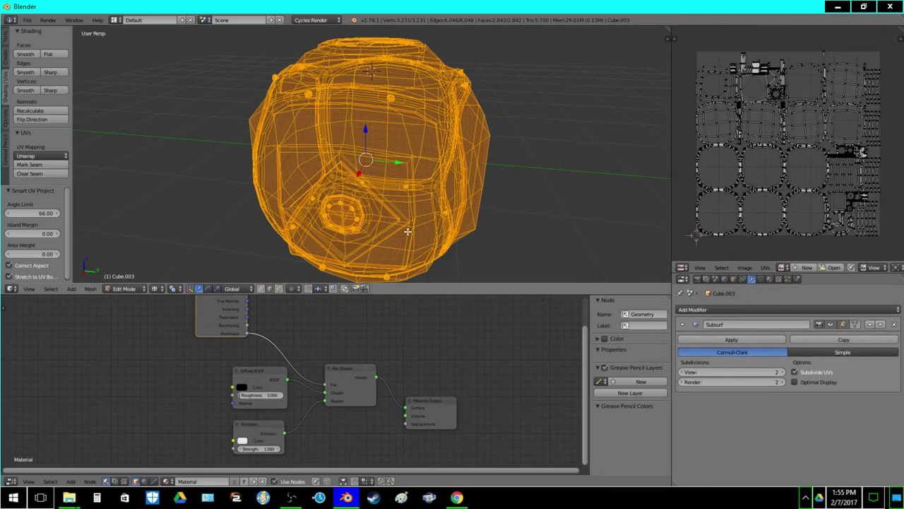
# Unwrap the entire mesh with the standard Unwrap method
pyautogui.press('a')
pyautogui.moveTo(271, 277); pyautogui.dragTo(268, 136, button='middle')
pyautogui.press('a')
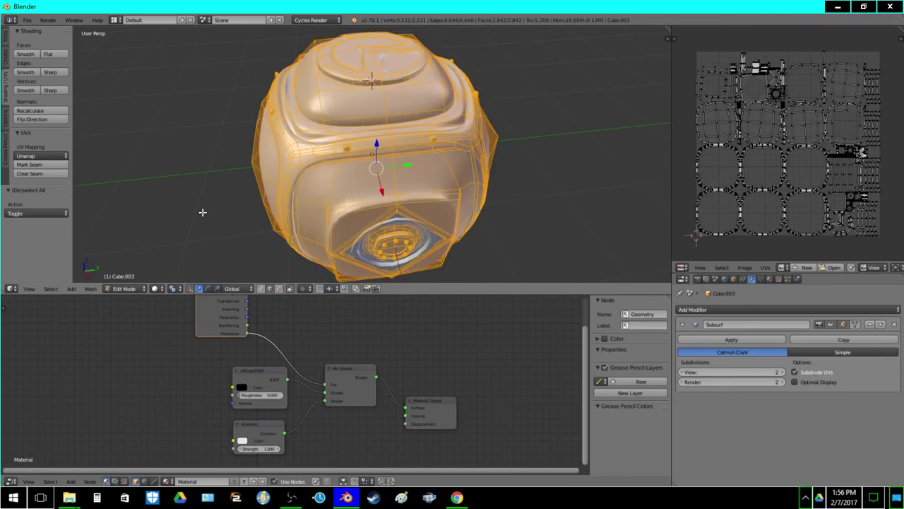
pyautogui.click(35, 155)
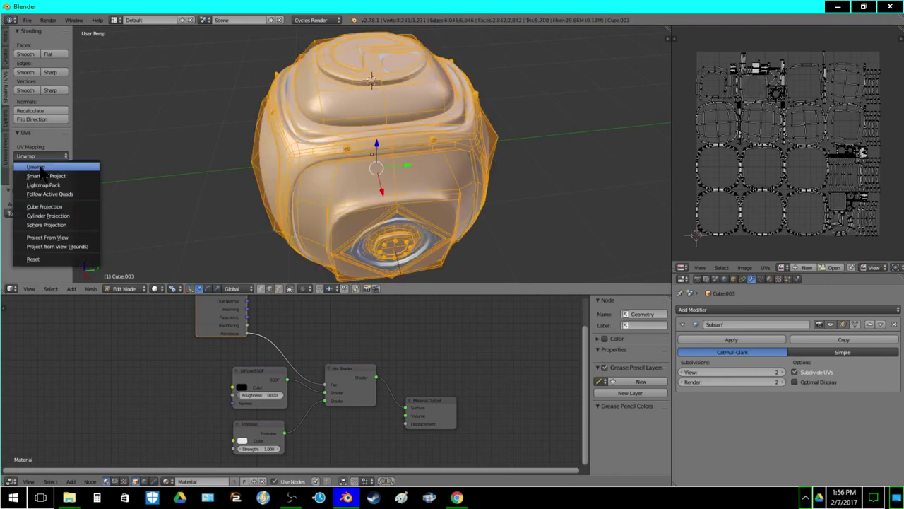
pyautogui.click(35, 166)
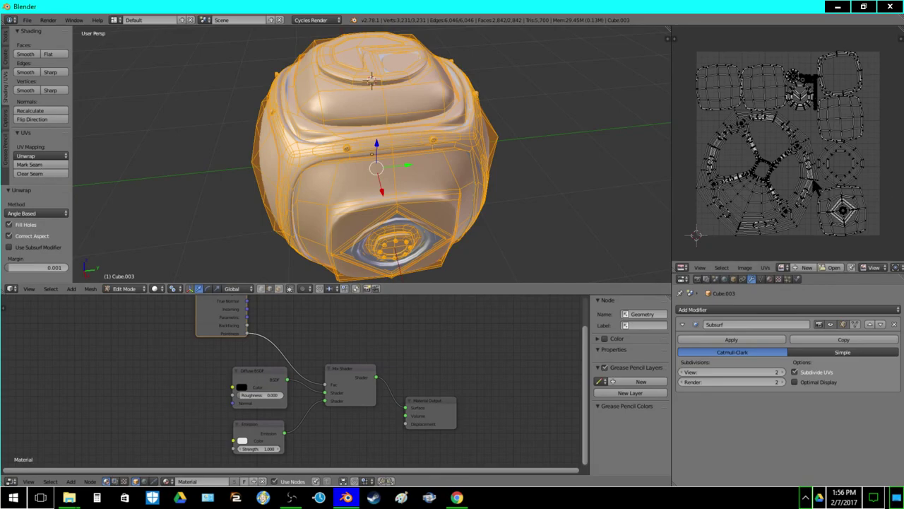
# Clear the selection and mark the edge loop around the first upper corner, where the trim strips meet, as a seam
pyautogui.press('a')
pyautogui.moveTo(282, 150); pyautogui.dragTo(314, 154, button='middle')
pyautogui.scroll(1, 313, 154)
pyautogui.scroll(2, 314, 153)
pyautogui.scroll(2, 323, 167)
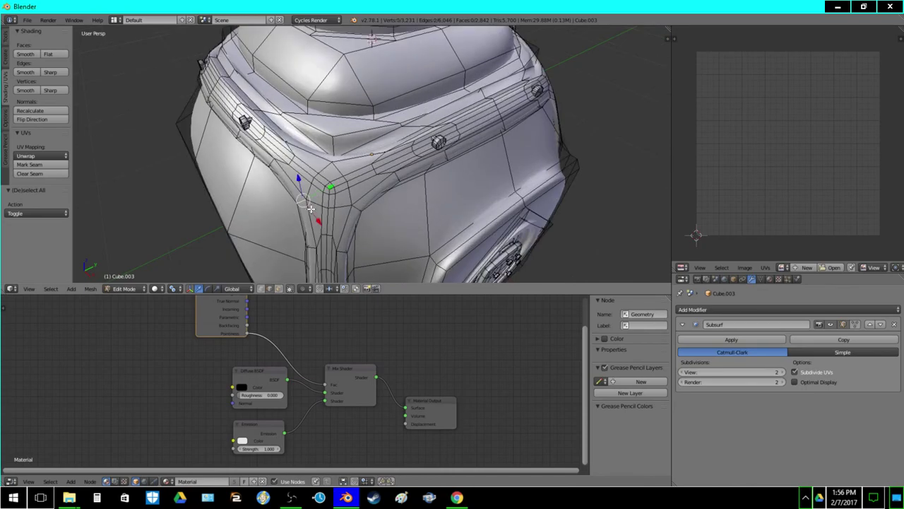
pyautogui.keyDown('alt'); pyautogui.keyDown('shift'); pyautogui.rightClick(309, 191); pyautogui.keyUp('shift'); pyautogui.keyUp('alt')
pyautogui.keyDown('alt'); pyautogui.keyDown('shift'); pyautogui.rightClick(317, 202); pyautogui.keyUp('shift'); pyautogui.keyUp('alt')
pyautogui.keyDown('alt'); pyautogui.keyDown('shift'); pyautogui.rightClick(350, 196); pyautogui.keyUp('shift'); pyautogui.keyUp('alt')
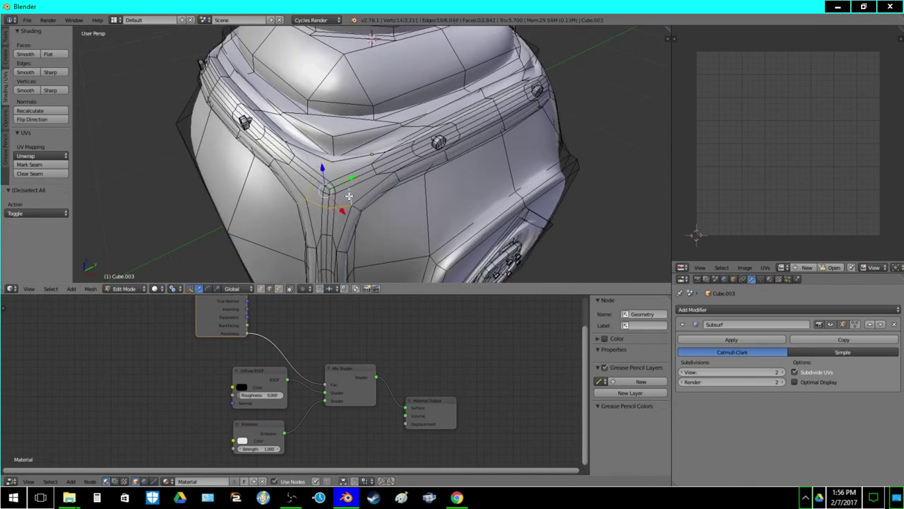
pyautogui.keyDown('alt'); pyautogui.keyDown('shift'); pyautogui.rightClick(356, 211); pyautogui.keyUp('shift'); pyautogui.keyUp('alt')
pyautogui.press('z')
pyautogui.press('z')
pyautogui.click(35, 164)
# Mark the matching edge loop around the second upper trim corner as a seam
pyautogui.moveTo(184, 178); pyautogui.dragTo(318, 191, button='middle')
pyautogui.press('a')
pyautogui.keyDown('shift'); pyautogui.rightClick(325, 208); pyautogui.keyUp('shift')
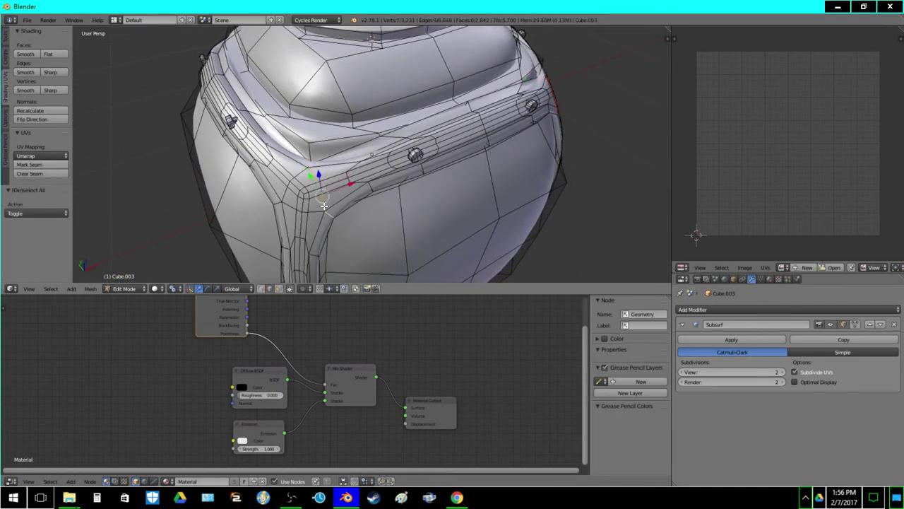
pyautogui.keyDown('alt'); pyautogui.rightClick(308, 164); pyautogui.keyUp('alt')
pyautogui.keyDown('alt'); pyautogui.keyDown('shift'); pyautogui.rightClick(281, 197); pyautogui.keyUp('shift'); pyautogui.keyUp('alt')
pyautogui.keyDown('shift'); pyautogui.rightClick(279, 205); pyautogui.keyUp('shift')
pyautogui.keyDown('alt'); pyautogui.keyDown('shift'); pyautogui.rightClick(291, 206); pyautogui.keyUp('shift'); pyautogui.keyUp('alt')
pyautogui.click(29, 164)
# Mark the edge loop around the third upper trim corner as a seam
pyautogui.moveTo(269, 174); pyautogui.dragTo(390, 176, button='middle')
pyautogui.press('a')
pyautogui.scroll(2, 389, 176)
pyautogui.keyDown('shift'); pyautogui.rightClick(375, 212); pyautogui.keyUp('shift')
pyautogui.keyDown('shift'); pyautogui.rightClick(390, 246); pyautogui.keyUp('shift')
pyautogui.keyDown('shift'); pyautogui.rightClick(400, 264); pyautogui.keyUp('shift')
pyautogui.keyDown('shift'); pyautogui.rightClick(317, 265); pyautogui.keyUp('shift')
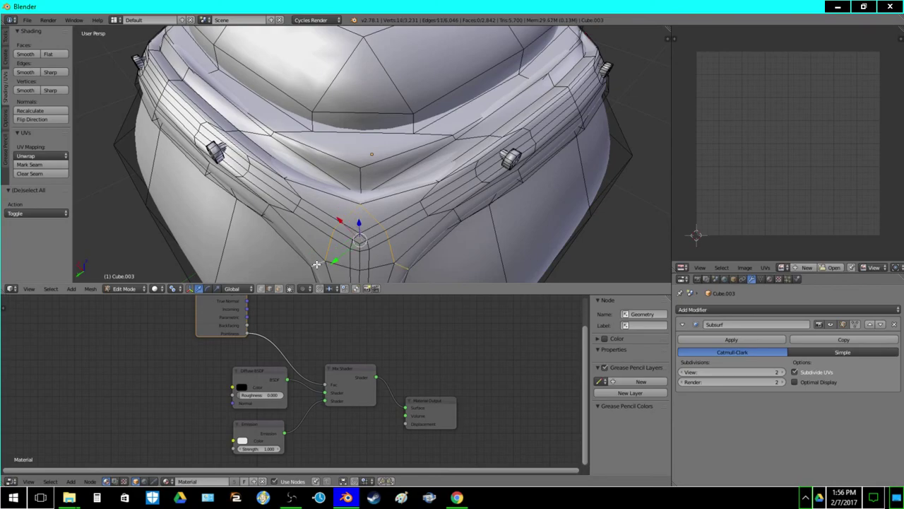
pyautogui.click(38, 163)
# Mark the edge loop around the first lower corner, where the trim strips meet beside the bottom panel, as a seam
pyautogui.scroll(-4, 313, 198)
pyautogui.press('a')
pyautogui.press('z')
pyautogui.moveTo(347, 186)
pyautogui.mouseDown(button='middle')
pyautogui.moveTo(374, 189)
pyautogui.moveTo(323, 177)
pyautogui.moveTo(377, 157)
pyautogui.moveTo(371, 115)
pyautogui.moveTo(418, 147)
pyautogui.mouseUp(button='middle')
pyautogui.press('z')
pyautogui.scroll(2, 418, 147)
pyautogui.keyDown('alt'); pyautogui.rightClick(397, 130); pyautogui.keyUp('alt')
pyautogui.press('a')
pyautogui.keyDown('alt'); pyautogui.rightClick(397, 133); pyautogui.keyUp('alt')
pyautogui.keyDown('alt'); pyautogui.keyDown('shift'); pyautogui.rightClick(418, 134); pyautogui.keyUp('shift'); pyautogui.keyUp('alt')
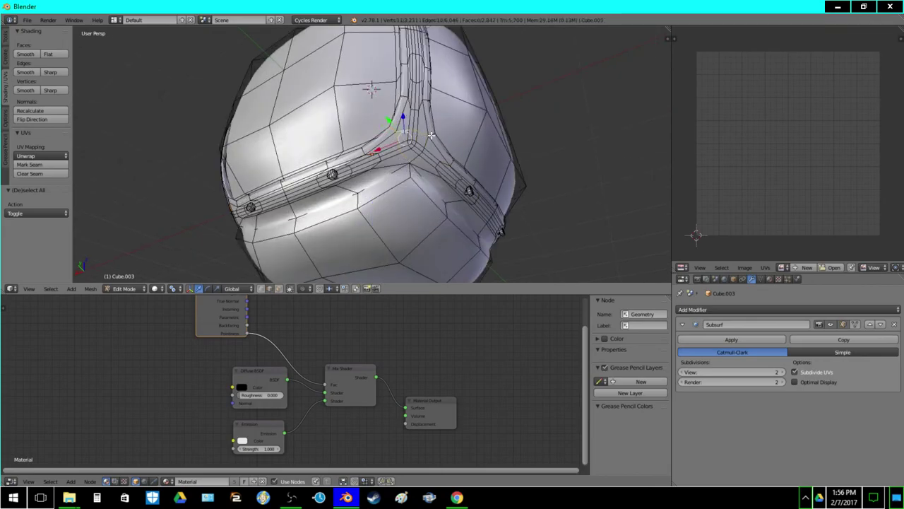
pyautogui.keyDown('alt'); pyautogui.rightClick(419, 158); pyautogui.keyUp('alt')
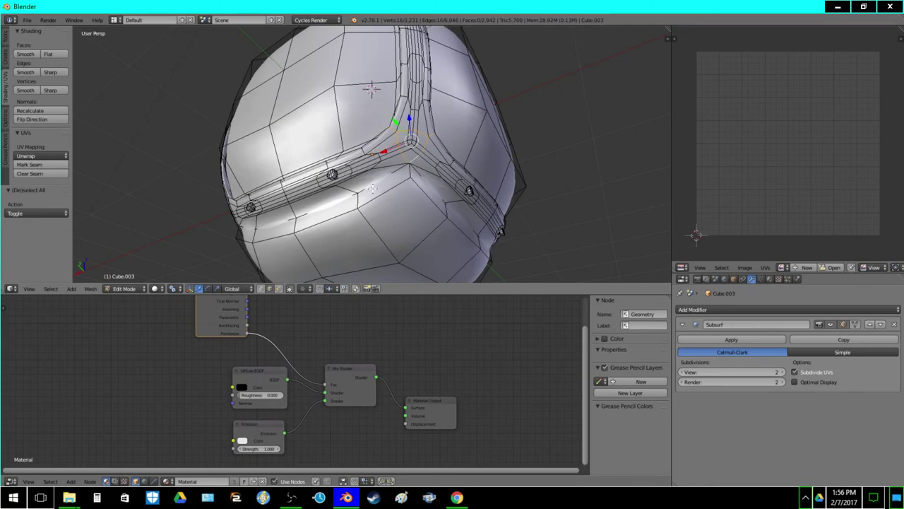
pyautogui.click(25, 165)
# Select the face loop bordering the bottom panel, extrude it and snap the 3D cursor to the selection
pyautogui.moveTo(329, 145); pyautogui.dragTo(289, 167, button='middle')
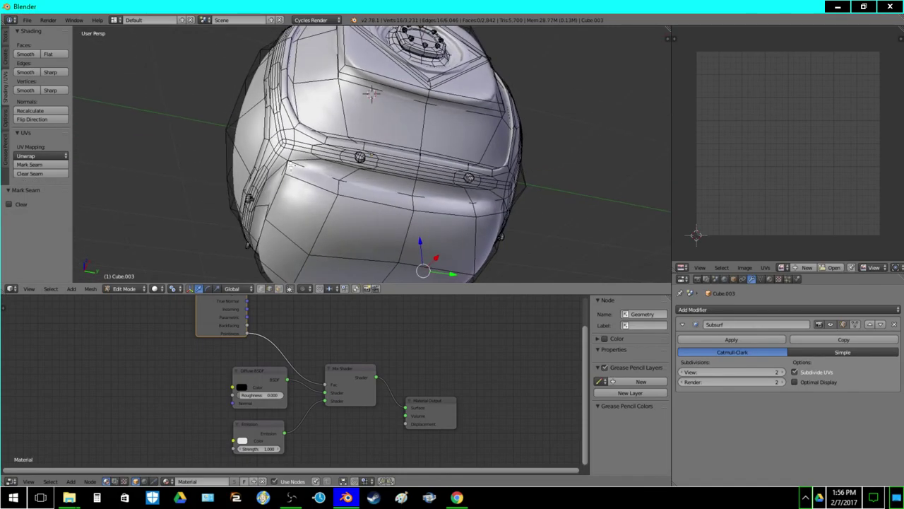
pyautogui.press('a')
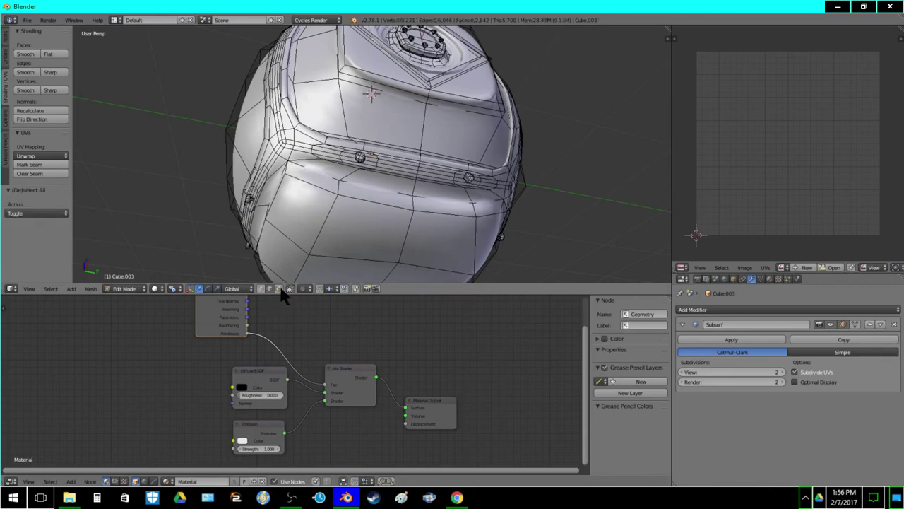
pyautogui.click(280, 289)
pyautogui.keyDown('alt'); pyautogui.rightClick(286, 170); pyautogui.keyUp('alt')
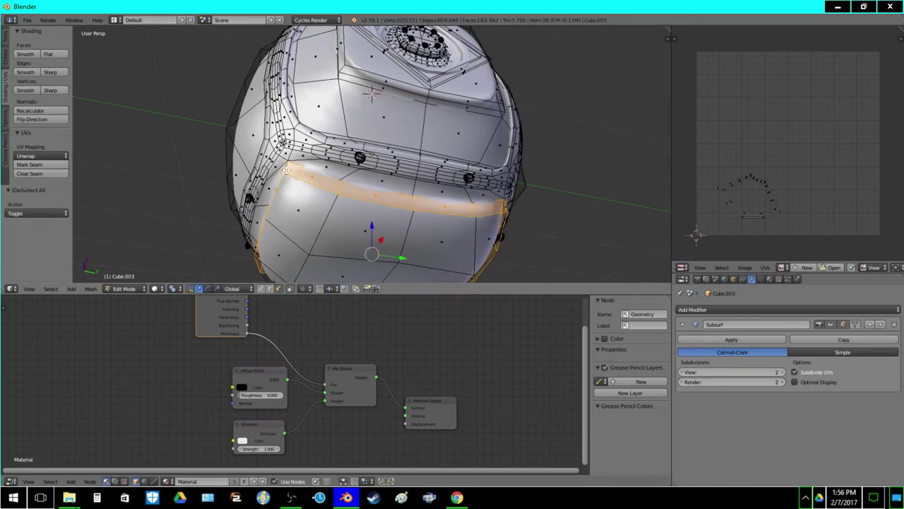
pyautogui.hotkey('shift', 's')
pyautogui.click(428, 227)
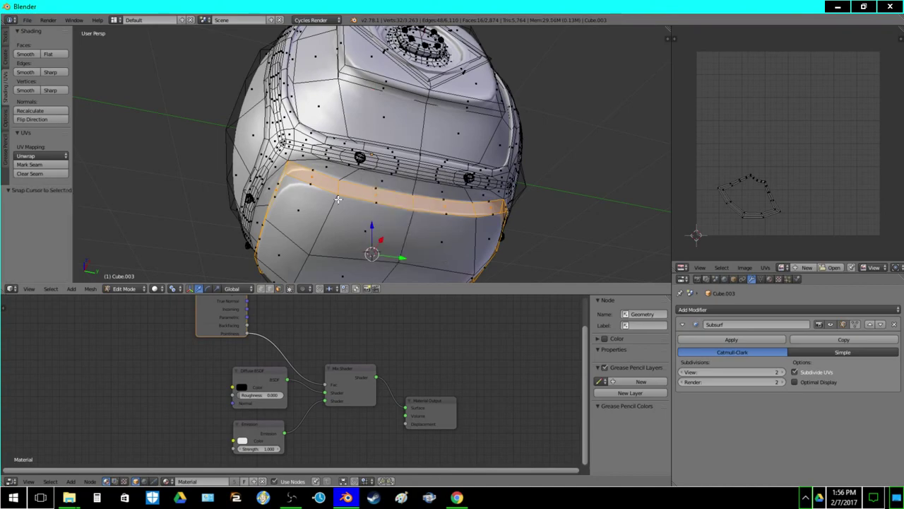
# Scale the run of edges along the bottom panel's rim by about 1.02 and split those edges
pyautogui.click(272, 290)
pyautogui.keyDown('alt'); pyautogui.rightClick(318, 172); pyautogui.keyUp('alt')
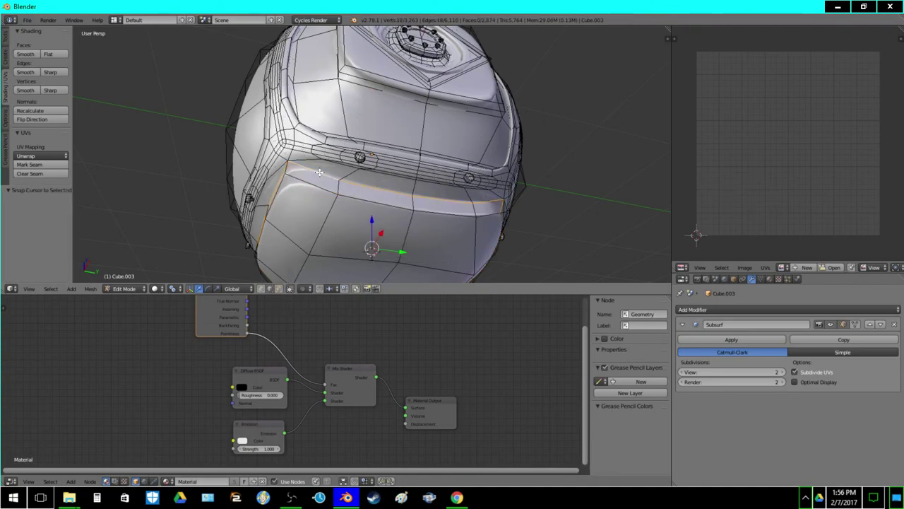
pyautogui.press('s')
pyautogui.rightClick(450, 211)
pyautogui.press('z')
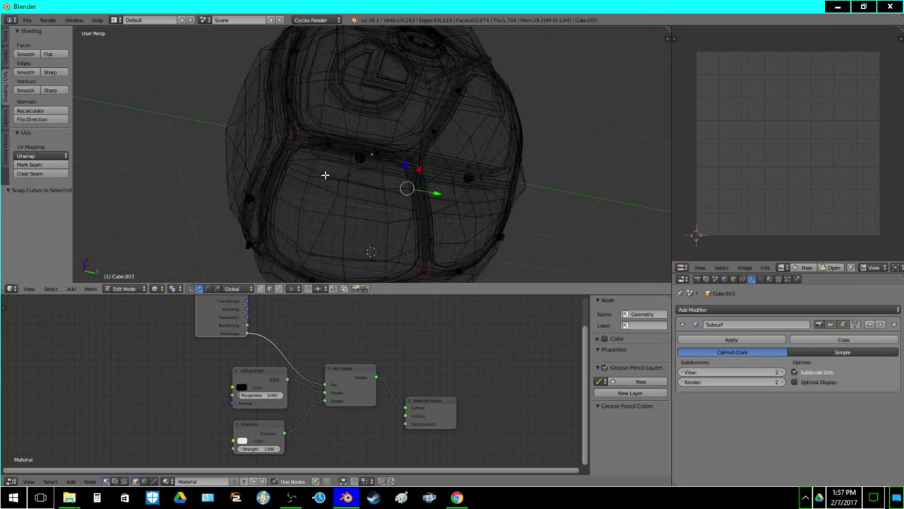
pyautogui.press('z')
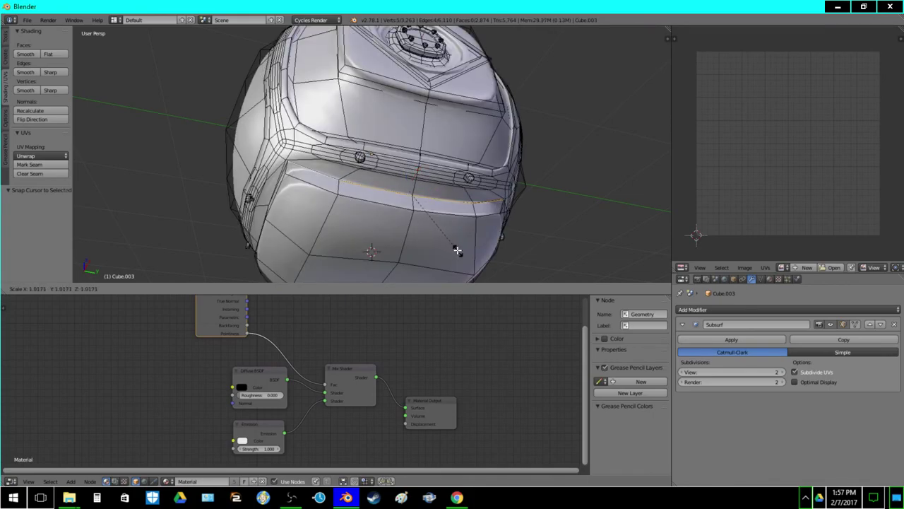
pyautogui.hotkey('ctrl', 'e')
pyautogui.click(457, 247)
pyautogui.press('Tab')
pyautogui.press('Tab')
# Mark the edge loop around the second lower trim corner as a seam
pyautogui.press('a')
pyautogui.press('a')
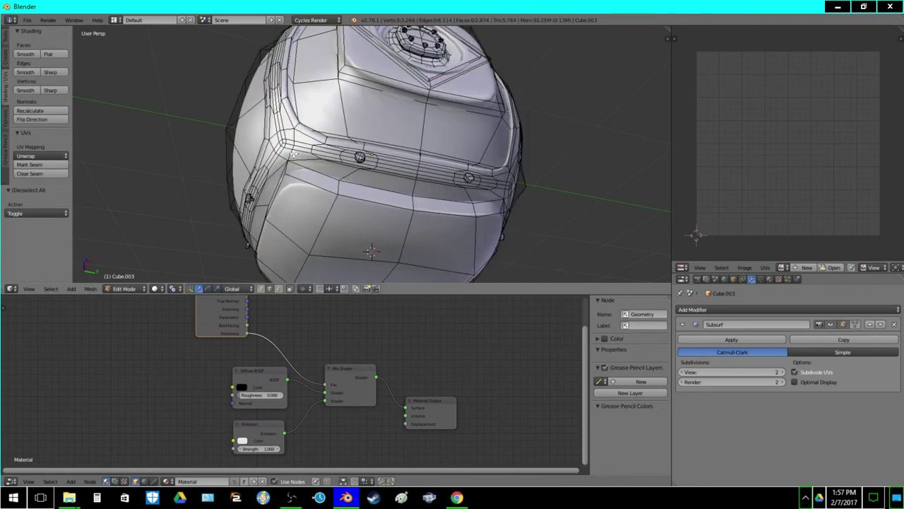
pyautogui.keyDown('alt'); pyautogui.rightClick(277, 154); pyautogui.keyUp('alt')
pyautogui.keyDown('alt'); pyautogui.keyDown('shift'); pyautogui.rightClick(292, 127); pyautogui.keyUp('shift'); pyautogui.keyUp('alt')
pyautogui.click(48, 164)
# Mark the edge loop around the third lower trim corner as a seam
pyautogui.moveTo(318, 163); pyautogui.dragTo(366, 150, button='middle')
pyautogui.press('a')
pyautogui.keyDown('alt'); pyautogui.rightClick(356, 144); pyautogui.keyUp('alt')
pyautogui.keyDown('alt'); pyautogui.keyDown('shift'); pyautogui.rightClick(338, 143); pyautogui.keyUp('shift'); pyautogui.keyUp('alt')
pyautogui.keyDown('alt'); pyautogui.keyDown('shift'); pyautogui.rightClick(316, 110); pyautogui.keyUp('shift'); pyautogui.keyUp('alt')
pyautogui.keyDown('alt'); pyautogui.keyDown('shift'); pyautogui.rightClick(340, 104); pyautogui.keyUp('shift'); pyautogui.keyUp('alt')
pyautogui.keyDown('alt'); pyautogui.keyDown('shift'); pyautogui.rightClick(375, 108); pyautogui.keyUp('shift'); pyautogui.keyUp('alt')
pyautogui.keyDown('alt'); pyautogui.keyDown('shift'); pyautogui.rightClick(372, 105); pyautogui.keyUp('shift'); pyautogui.keyUp('alt')
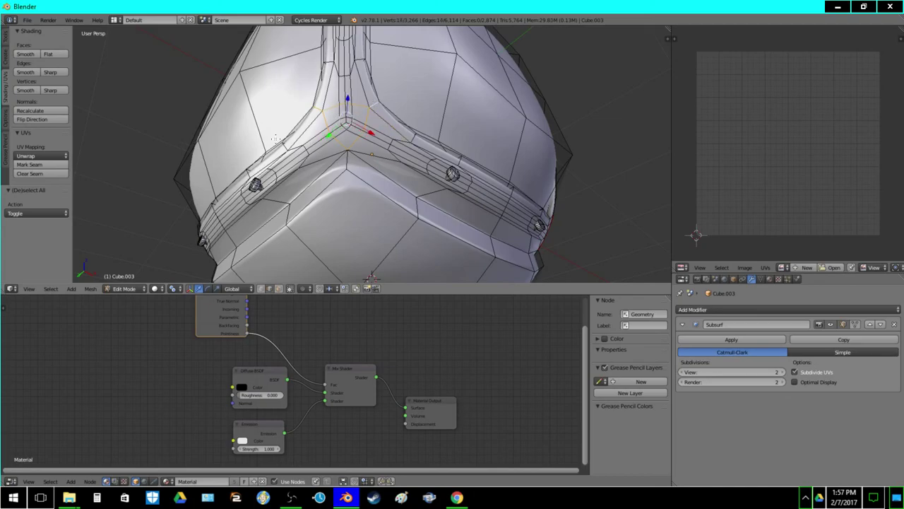
pyautogui.click(46, 164)
# Select the whole mesh and unwrap it again with the standard Unwrap method
pyautogui.press('z')
pyautogui.moveTo(332, 162)
pyautogui.mouseDown(button='middle')
pyautogui.moveTo(420, 166)
pyautogui.moveTo(353, 154)
pyautogui.mouseUp(button='middle')
pyautogui.press('a')
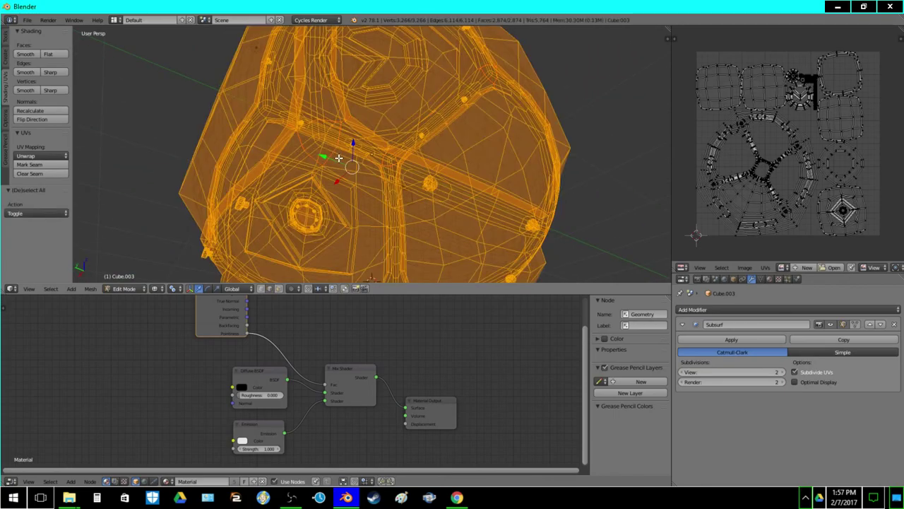
pyautogui.press('z')
pyautogui.scroll(-3, 350, 150)
pyautogui.click(42, 156)
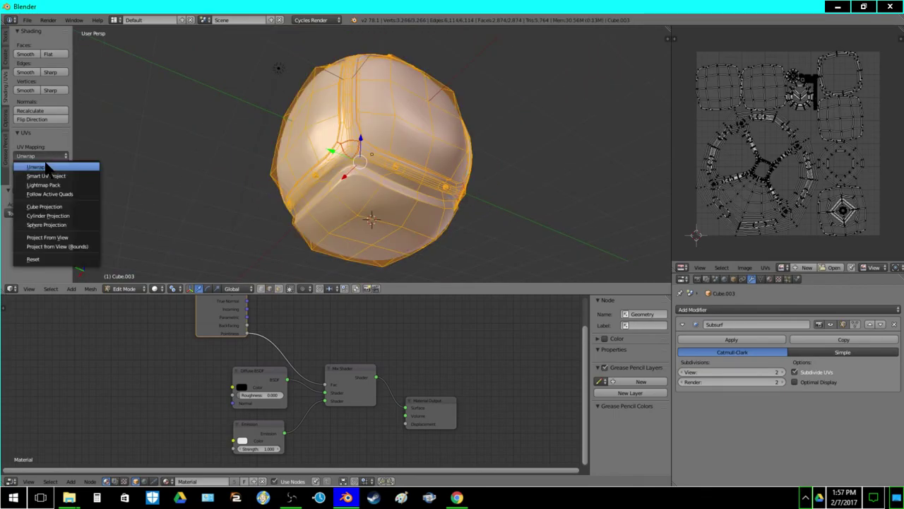
pyautogui.click(44, 160)
pyautogui.scroll(3, 839, 167)
pyautogui.moveTo(721, 198); pyautogui.dragTo(767, 180, button='middle')
# Mark the edge loop around the remaining unmarked lower trim corner as a seam
pyautogui.moveTo(316, 143); pyautogui.dragTo(410, 158, button='middle')
pyautogui.press('a')
pyautogui.scroll(3, 361, 161)
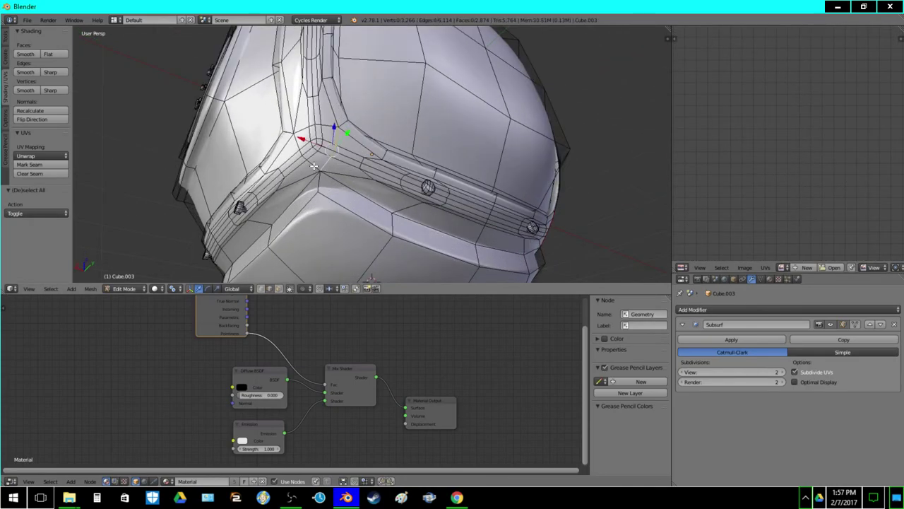
pyautogui.keyDown('alt'); pyautogui.rightClick(286, 133); pyautogui.keyUp('alt')
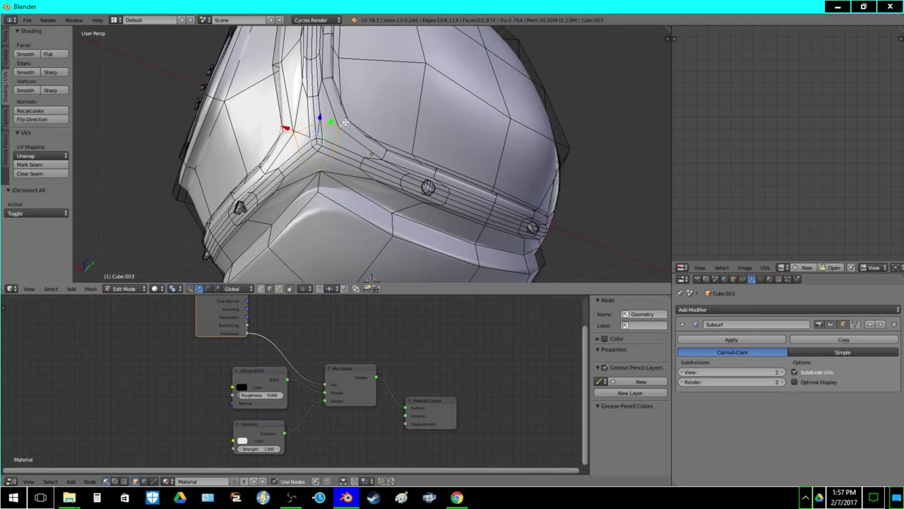
pyautogui.click(42, 163)
# Unwrap the entire mesh again using the newly marked lower corner seam
pyautogui.press('a')
pyautogui.press('a')
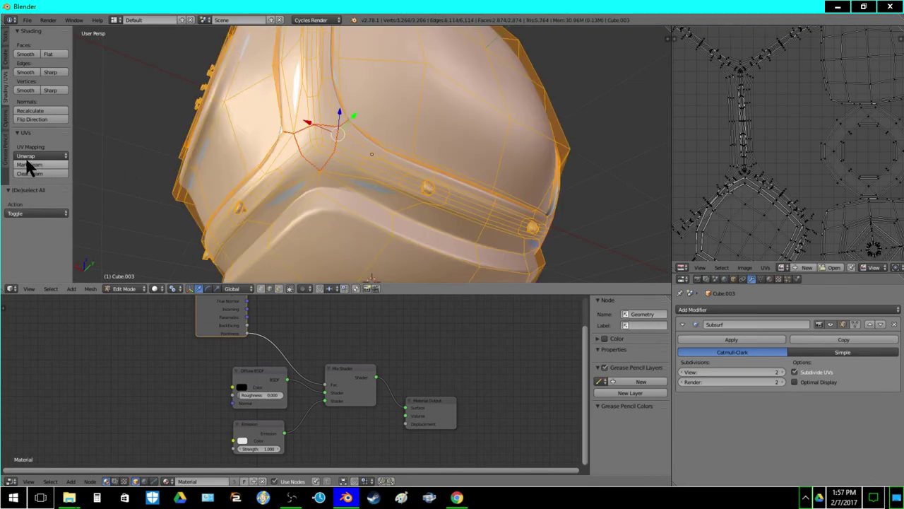
pyautogui.click(41, 156)
pyautogui.click(33, 166)
# Examine the unwrapped trim-strip islands in the UV layout for corners that are still connected
pyautogui.scroll(-6, 820, 178)
pyautogui.scroll(2, 820, 178)
pyautogui.scroll(5, 783, 172)
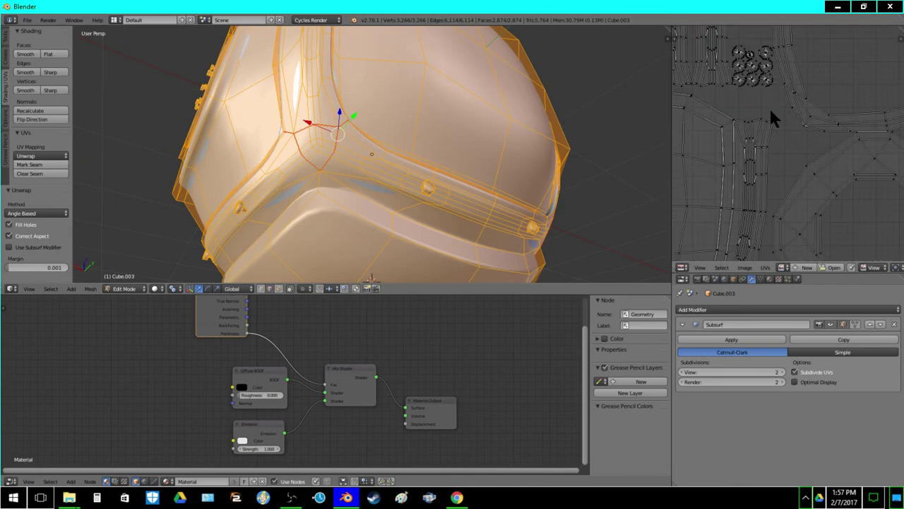
pyautogui.moveTo(769, 118); pyautogui.dragTo(807, 232, button='middle')
pyautogui.moveTo(768, 182); pyautogui.dragTo(710, 222, button='middle')
pyautogui.scroll(-3, 862, 216)
pyautogui.scroll(3, 713, 228)
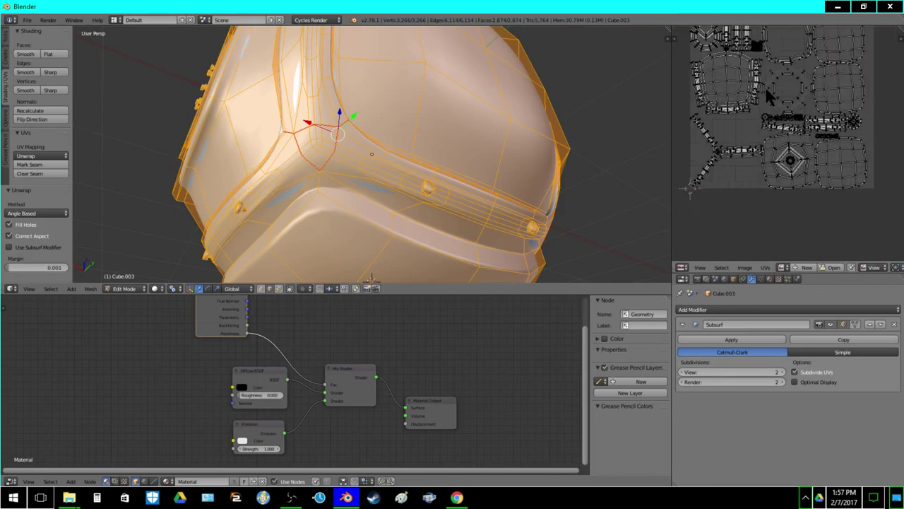
pyautogui.scroll(2, 787, 180)
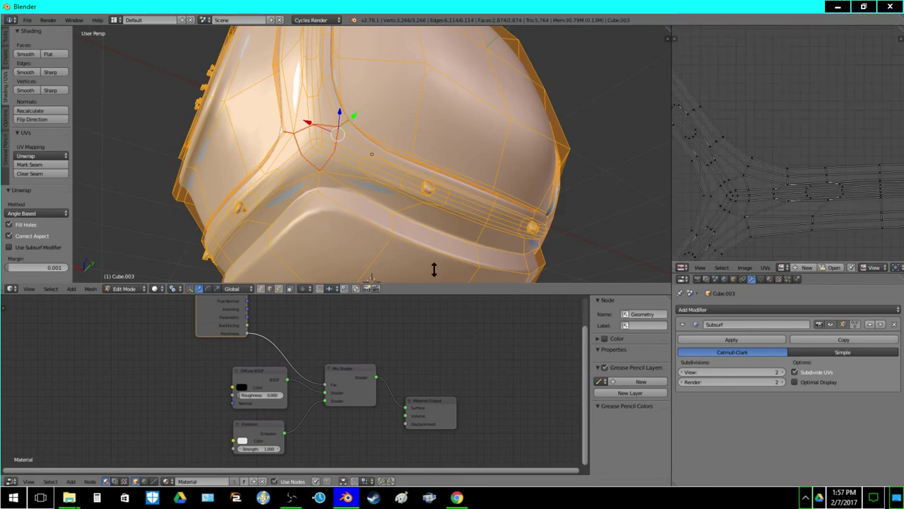
# Mark the edge loop around the last unmarked upper trim corner as a seam
pyautogui.press('a')
pyautogui.press('z')
pyautogui.scroll(-3, 466, 162)
pyautogui.moveTo(466, 161)
pyautogui.mouseDown(button='middle')
pyautogui.moveTo(422, 126)
pyautogui.moveTo(486, 140)
pyautogui.moveTo(317, 158)
pyautogui.moveTo(496, 169)
pyautogui.moveTo(406, 174)
pyautogui.moveTo(410, 182)
pyautogui.moveTo(327, 196)
pyautogui.moveTo(363, 212)
pyautogui.mouseUp(button='middle')
pyautogui.scroll(4, 363, 212)
pyautogui.press('z')
pyautogui.rightClick(330, 207)
pyautogui.keyDown('alt'); pyautogui.keyDown('shift'); pyautogui.rightClick(304, 191); pyautogui.keyUp('shift'); pyautogui.keyUp('alt')
pyautogui.keyDown('alt'); pyautogui.keyDown('shift'); pyautogui.rightClick(292, 202); pyautogui.keyUp('shift'); pyautogui.keyUp('alt')
pyautogui.keyDown('alt'); pyautogui.keyDown('shift'); pyautogui.rightClick(354, 211); pyautogui.keyUp('shift'); pyautogui.keyUp('alt')
pyautogui.hotkey('ctrl', 'z')
pyautogui.keyDown('alt'); pyautogui.keyDown('shift'); pyautogui.rightClick(349, 209); pyautogui.keyUp('shift'); pyautogui.keyUp('alt')
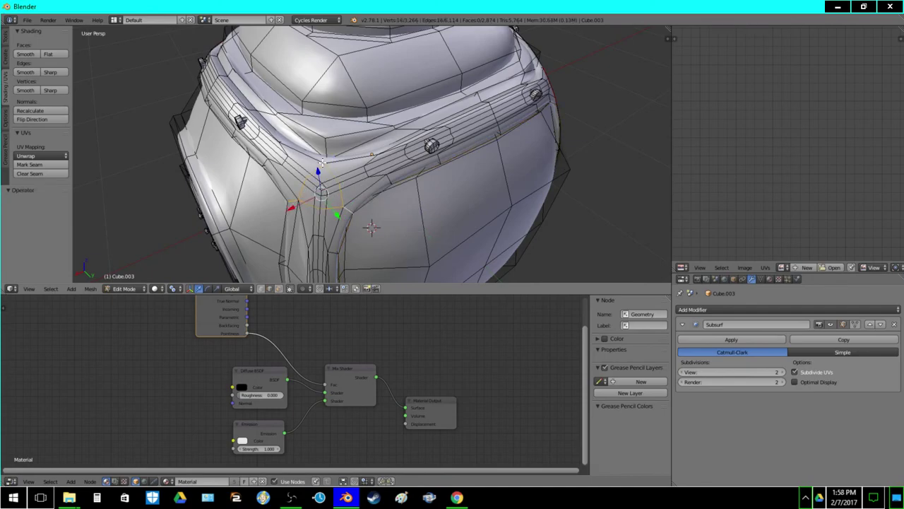
pyautogui.moveTo(324, 172); pyautogui.dragTo(379, 228, button='middle')
pyautogui.keyDown('alt'); pyautogui.keyDown('shift'); pyautogui.rightClick(376, 230); pyautogui.keyUp('shift'); pyautogui.keyUp('alt')
pyautogui.hotkey('ctrl', 'z')
pyautogui.keyDown('alt'); pyautogui.keyDown('shift'); pyautogui.rightClick(375, 229); pyautogui.keyUp('shift'); pyautogui.keyUp('alt')
# Select the whole mesh, unwrap it with the completed corner seams and bring the full UV layout into view
pyautogui.press('a')
pyautogui.press('a')
pyautogui.click(40, 156)
pyautogui.click(41, 167)
pyautogui.scroll(-3, 785, 172)
pyautogui.moveTo(786, 172); pyautogui.dragTo(746, 219, button='middle')
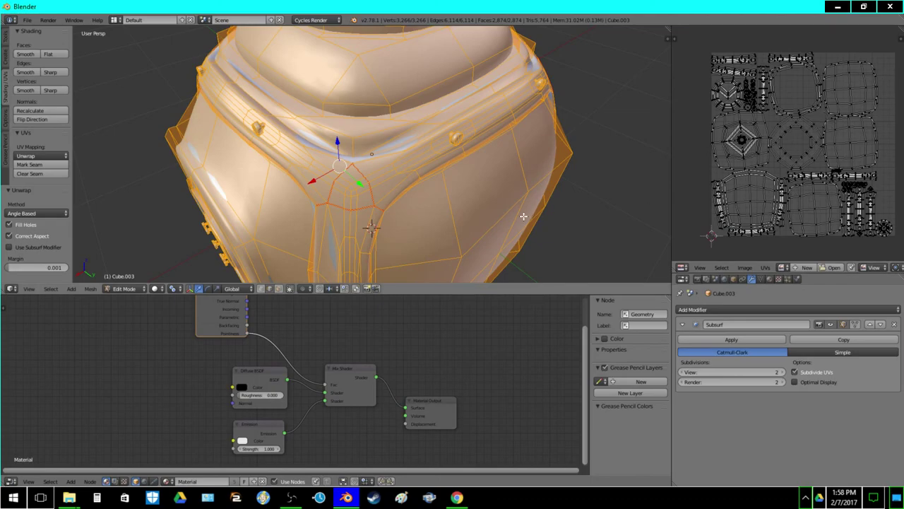
# Return to Object Mode and set the viewport shading to Texture
pyautogui.press('Tab')
pyautogui.click(165, 288)
pyautogui.click(180, 247)
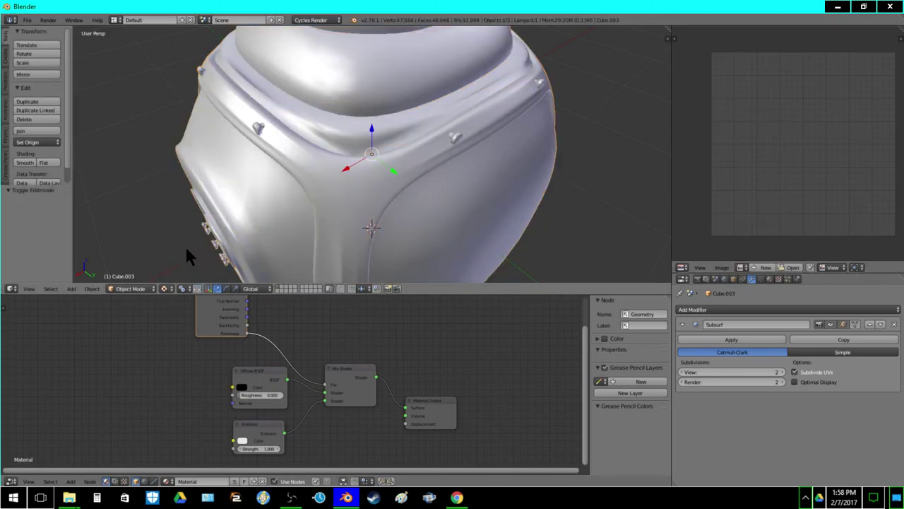
# Add an Image Texture node to the material and load the tileable scratched texture from the Desktop folder
pyautogui.click(70, 481)
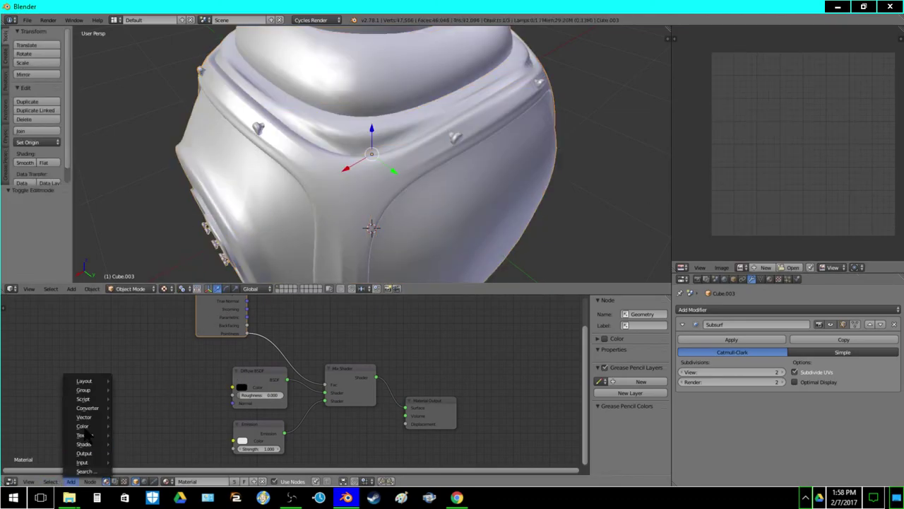
pyautogui.moveTo(88, 438)
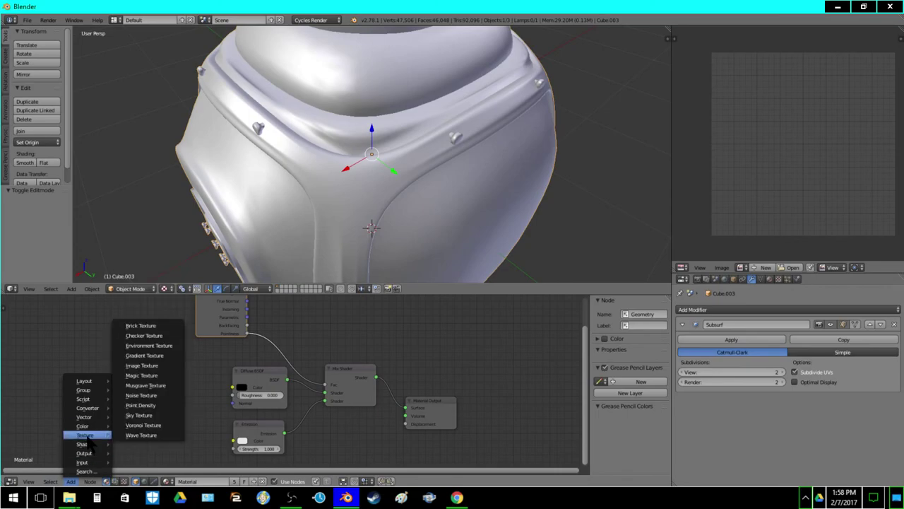
pyautogui.click(145, 366)
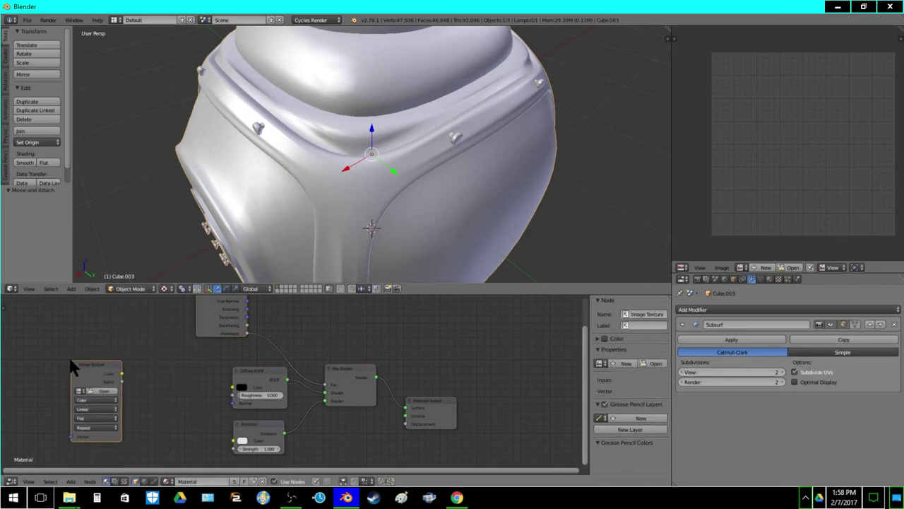
pyautogui.click(100, 393)
pyautogui.click(25, 180)
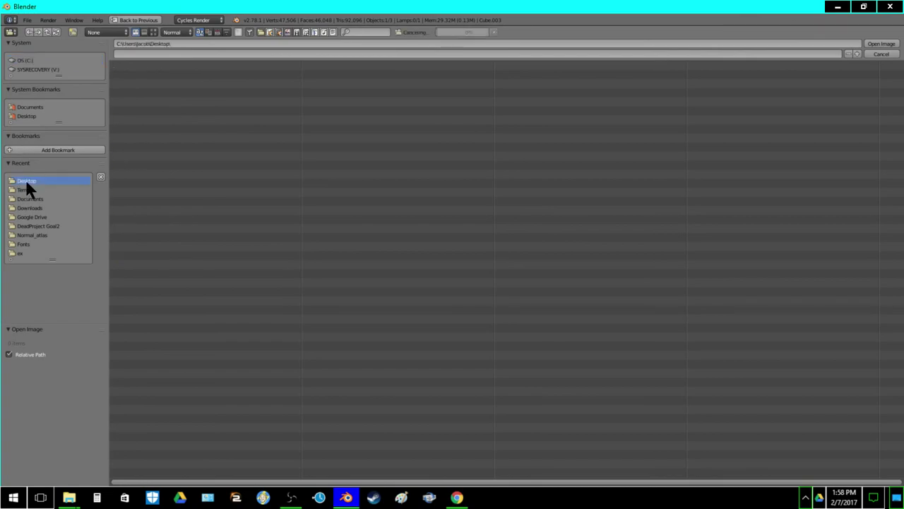
pyautogui.moveTo(230, 482); pyautogui.dragTo(696, 484)
pyautogui.click(613, 266)
pyautogui.doubleClick(613, 265)
# Frame the whole body and switch the viewport shading to Rendered
pyautogui.scroll(-3, 314, 114)
pyautogui.moveTo(315, 114); pyautogui.dragTo(304, 163, button='middle')
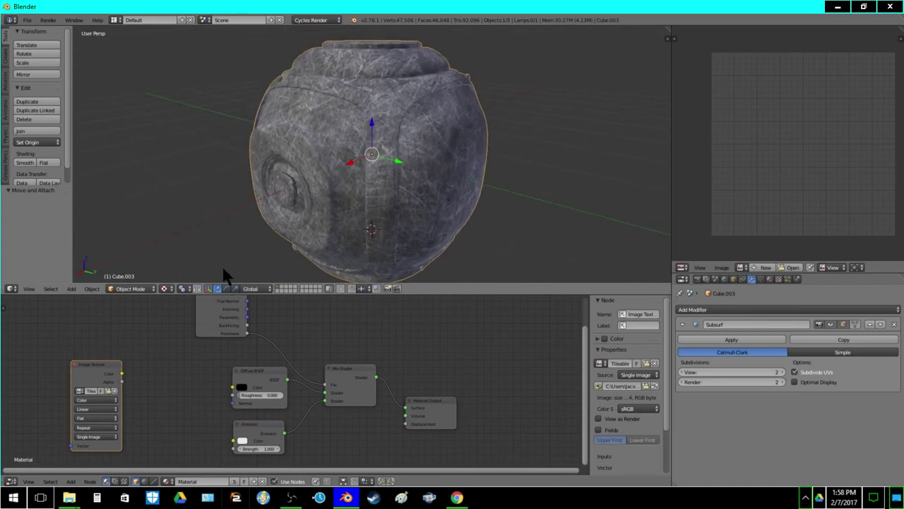
pyautogui.click(164, 288)
pyautogui.click(180, 228)
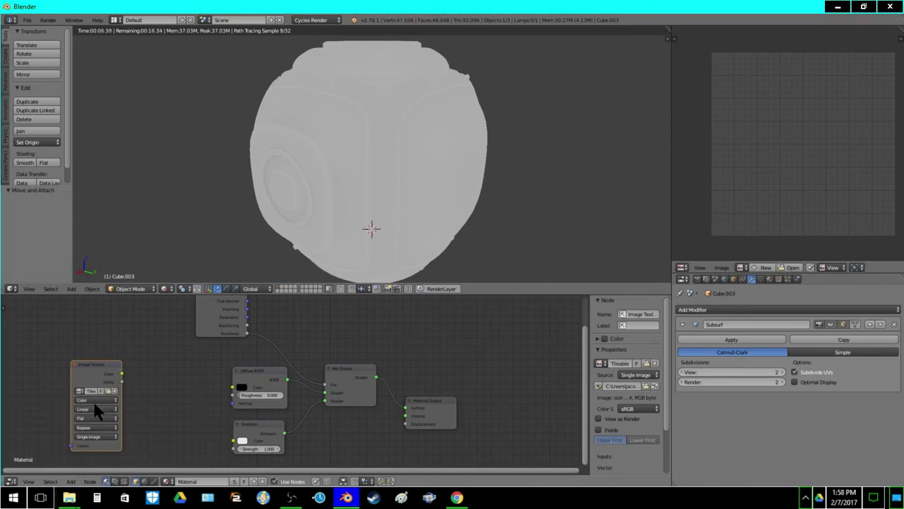
# Insert a MixRGB node between the Geometry Pointiness output and the Mix Shader factor, with the Image Texture color linked to Color2
pyautogui.click(73, 481)
pyautogui.moveTo(88, 408)
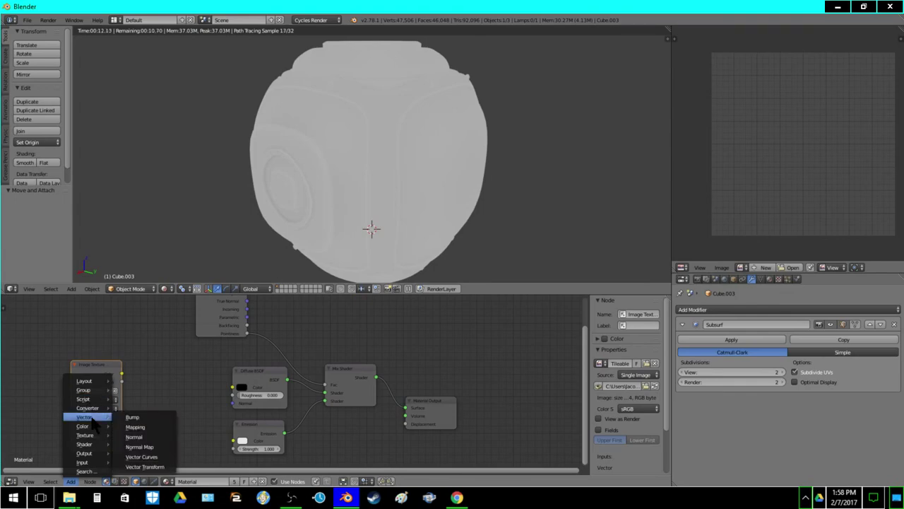
pyautogui.click(138, 426)
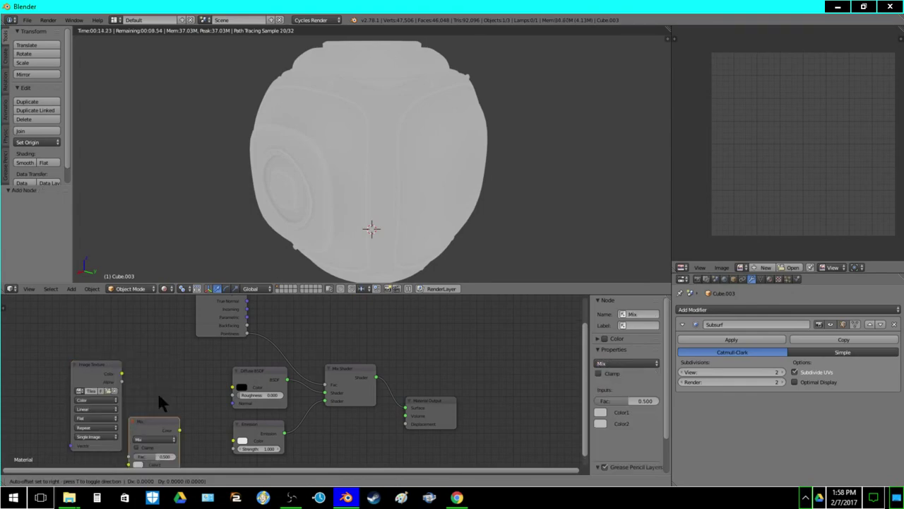
pyautogui.click(279, 322)
pyautogui.moveTo(122, 373); pyautogui.dragTo(284, 374)
# Set the Mix node's factor to 0.05 and move the Material Output and Mix Shader nodes farther along to make room
pyautogui.moveTo(310, 323); pyautogui.dragTo(329, 287)
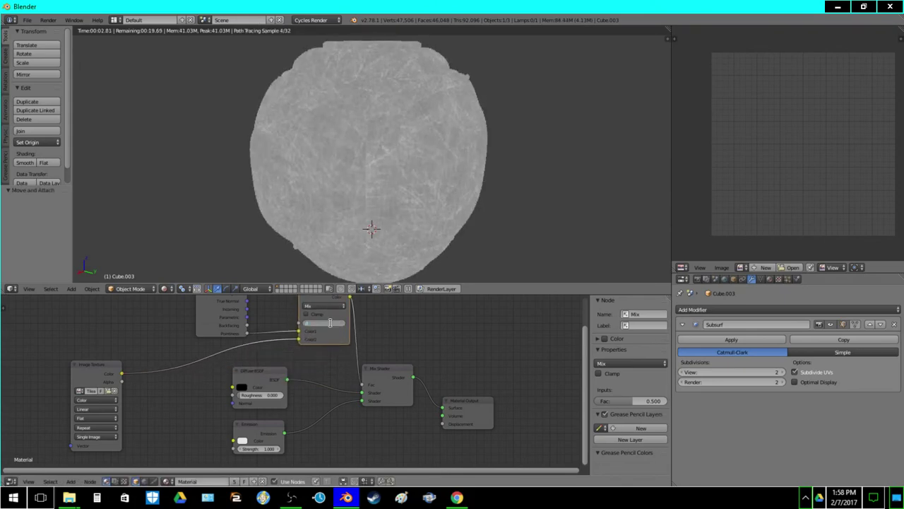
pyautogui.write('.05')
pyautogui.press('Return')
pyautogui.moveTo(365, 350); pyautogui.dragTo(275, 387, button='middle')
pyautogui.moveTo(395, 438); pyautogui.dragTo(494, 412)
pyautogui.moveTo(322, 413); pyautogui.dragTo(369, 406)
pyautogui.scroll(1, 329, 186)
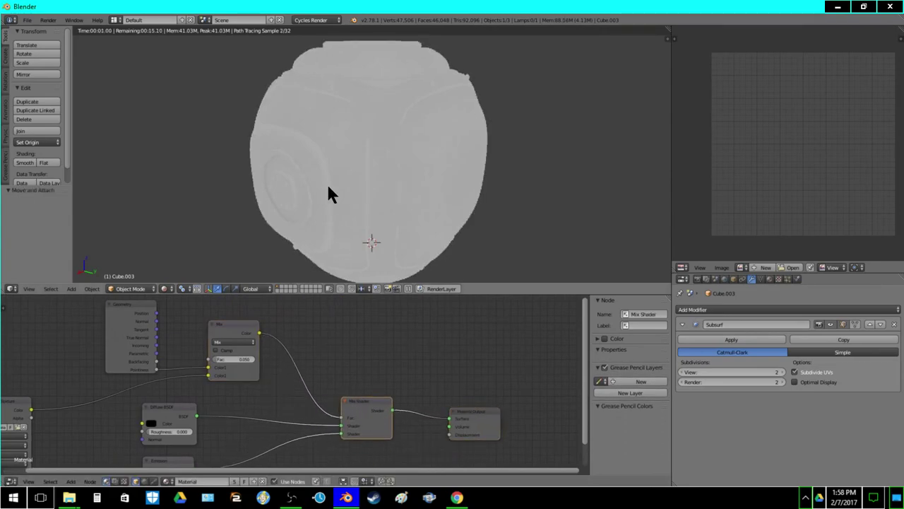
# Change the Mix node's blend mode to Multiply and set its factor to 0.125
pyautogui.scroll(5, 329, 194)
pyautogui.scroll(-1, 329, 194)
pyautogui.moveTo(270, 348); pyautogui.dragTo(297, 328, button='middle')
pyautogui.click(258, 323)
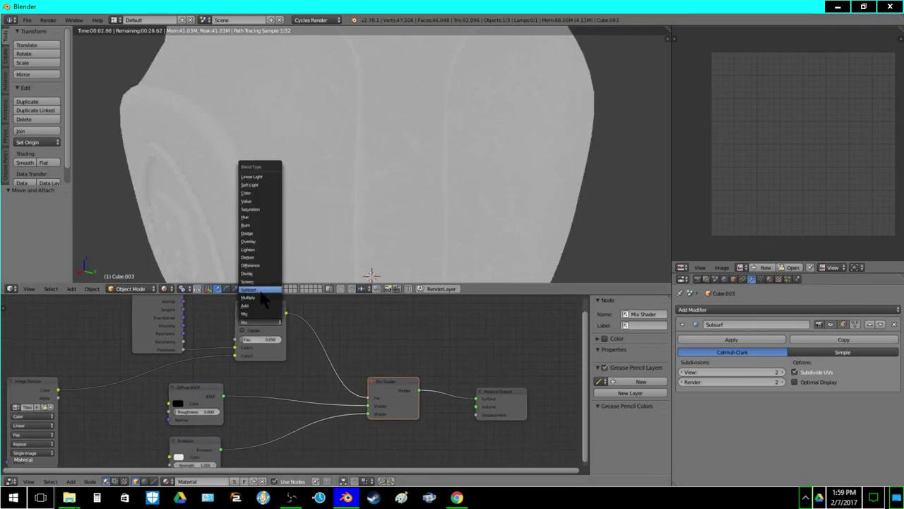
pyautogui.click(259, 297)
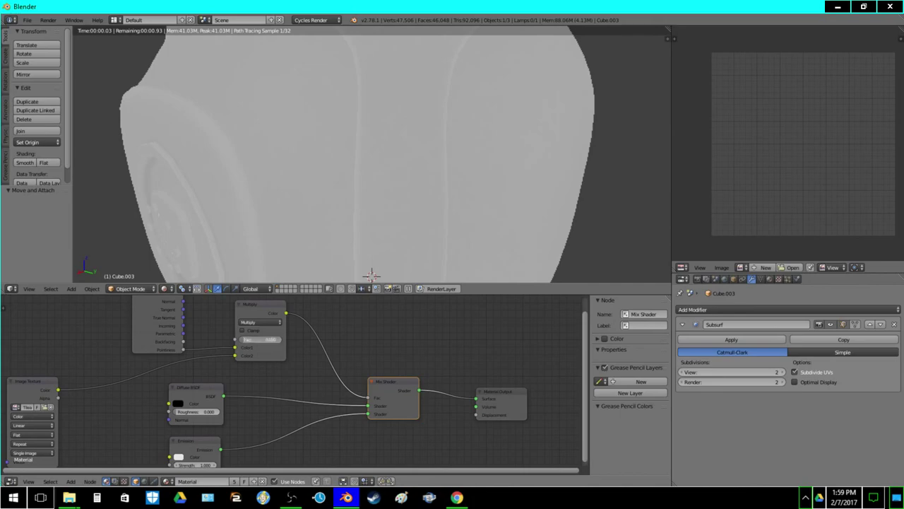
pyautogui.click(260, 340)
pyautogui.write('0.5')
pyautogui.press('Return')
pyautogui.click(265, 342)
pyautogui.write('0.125')
pyautogui.press('Return')
pyautogui.scroll(-2, 438, 148)
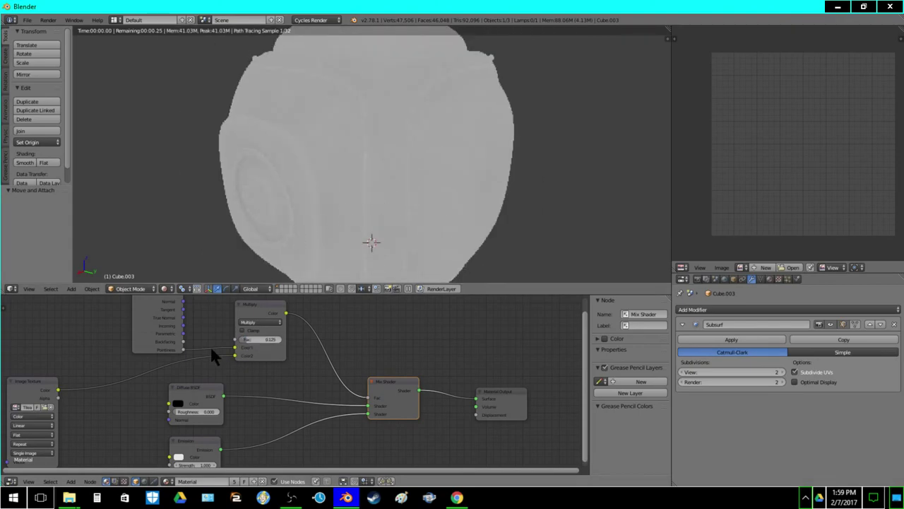
# Insert a ColorRamp node on the link between the Multiply node and the Mix Shader factor
pyautogui.moveTo(183, 377); pyautogui.dragTo(240, 341, button='middle')
pyautogui.moveTo(115, 355); pyautogui.dragTo(170, 384)
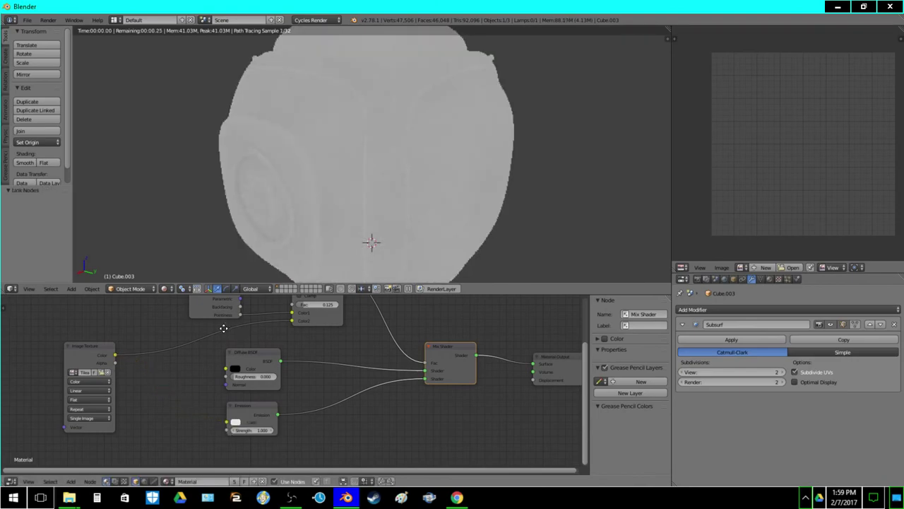
pyautogui.moveTo(227, 333); pyautogui.dragTo(178, 359, button='middle')
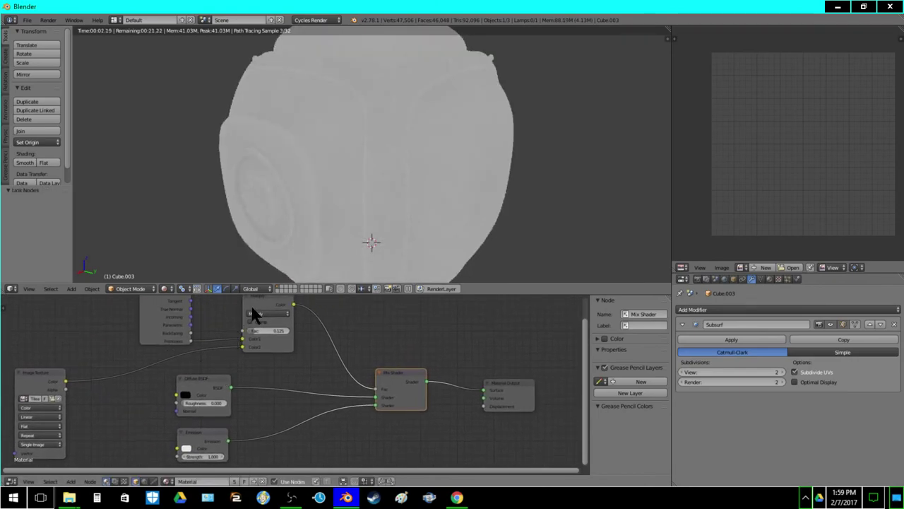
pyautogui.click(73, 481)
pyautogui.moveTo(99, 422)
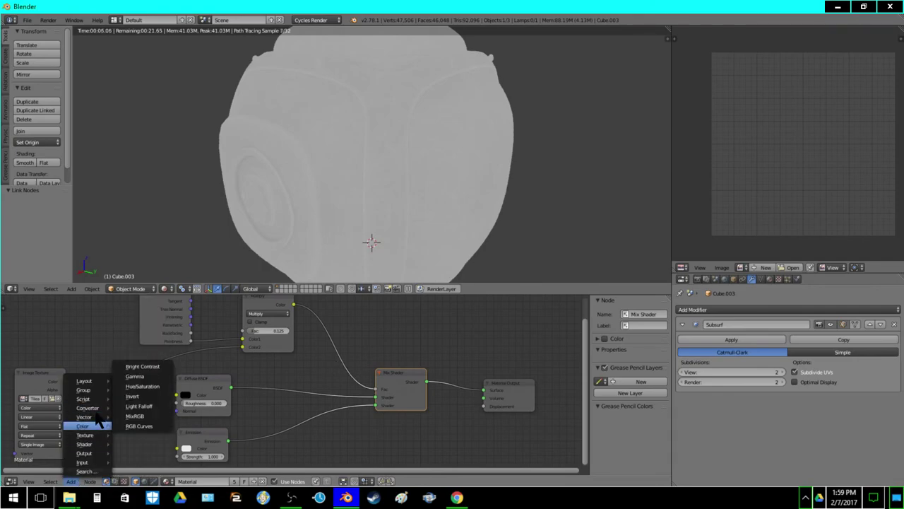
pyautogui.click(72, 481)
pyautogui.moveTo(88, 407)
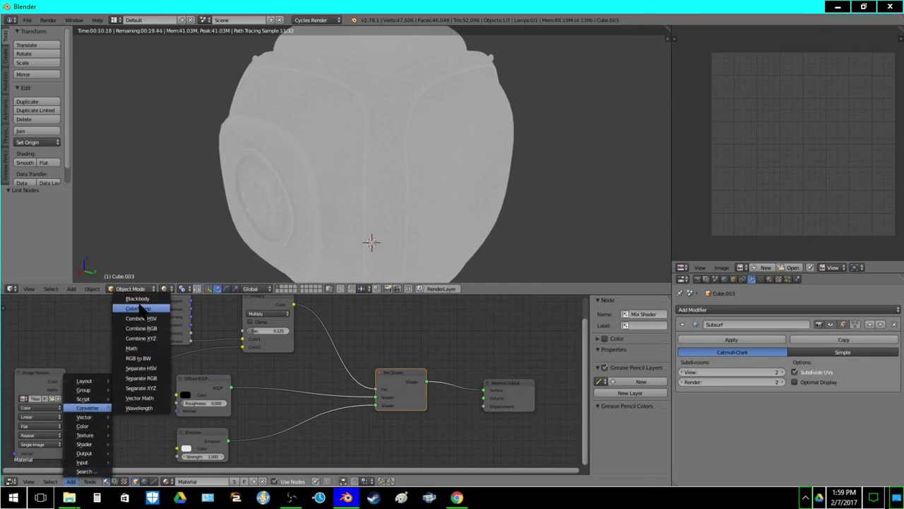
pyautogui.click(139, 308)
pyautogui.click(328, 303)
pyautogui.moveTo(357, 336); pyautogui.dragTo(350, 366, button='middle')
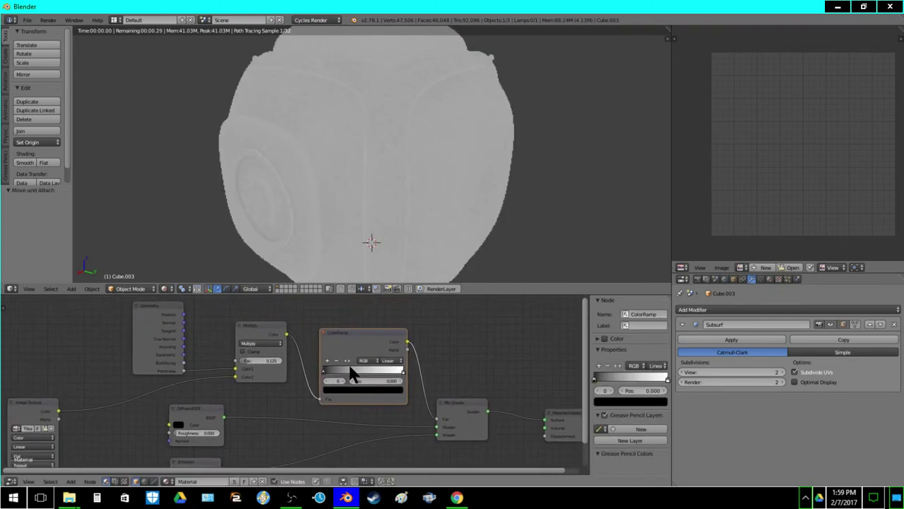
# Add a middle stop to the ColorRamp, darken its color to dark grey and move it to about 0.47
pyautogui.click(327, 359)
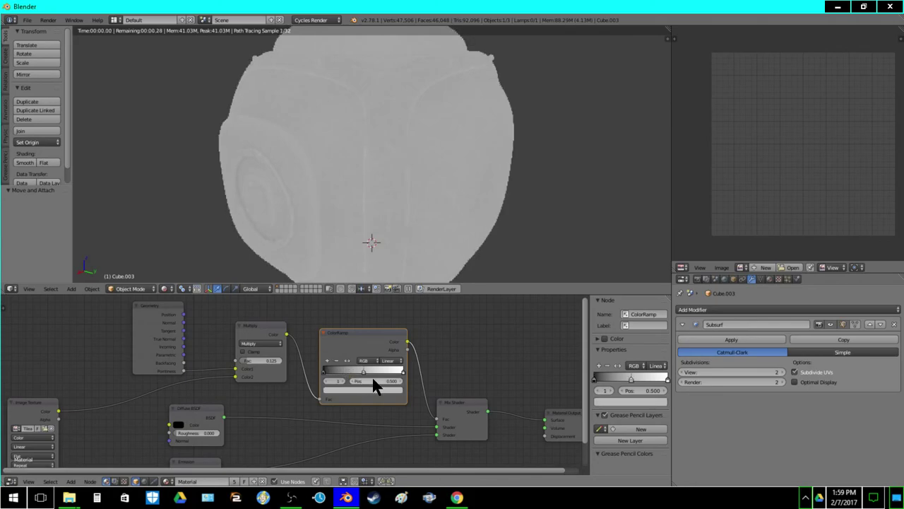
pyautogui.moveTo(365, 374)
pyautogui.mouseDown()
pyautogui.moveTo(346, 374)
pyautogui.moveTo(404, 376)
pyautogui.moveTo(364, 378)
pyautogui.mouseUp()
pyautogui.click(374, 388)
pyautogui.moveTo(388, 313); pyautogui.dragTo(387, 324)
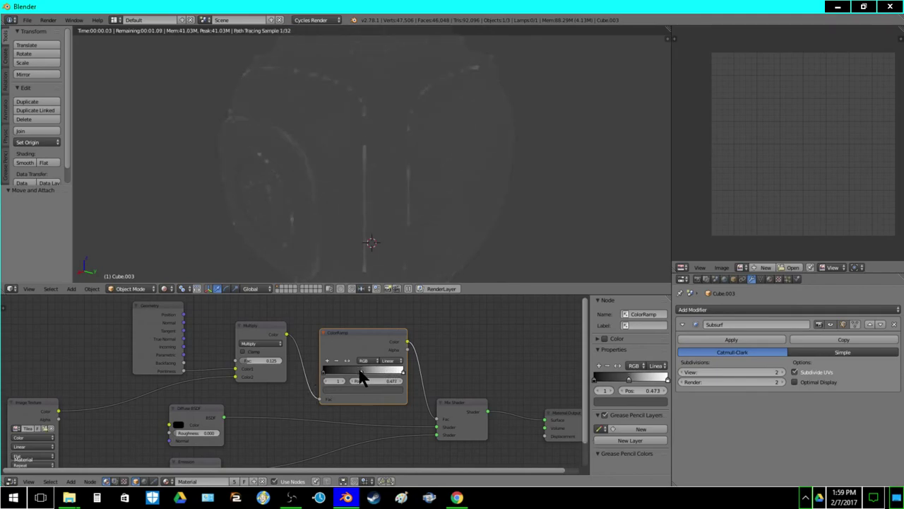
pyautogui.moveTo(361, 377)
pyautogui.mouseDown()
pyautogui.moveTo(348, 379)
pyautogui.moveTo(362, 378)
pyautogui.mouseUp()
# Move the ColorRamp's black stop about a third of the way along the ramp and the dark grey stop to position 0.464
pyautogui.click(326, 374)
pyautogui.scroll(-2, 342, 179)
pyautogui.moveTo(342, 179); pyautogui.dragTo(382, 196, button='middle')
pyautogui.scroll(3, 400, 372)
pyautogui.scroll(2, 401, 380)
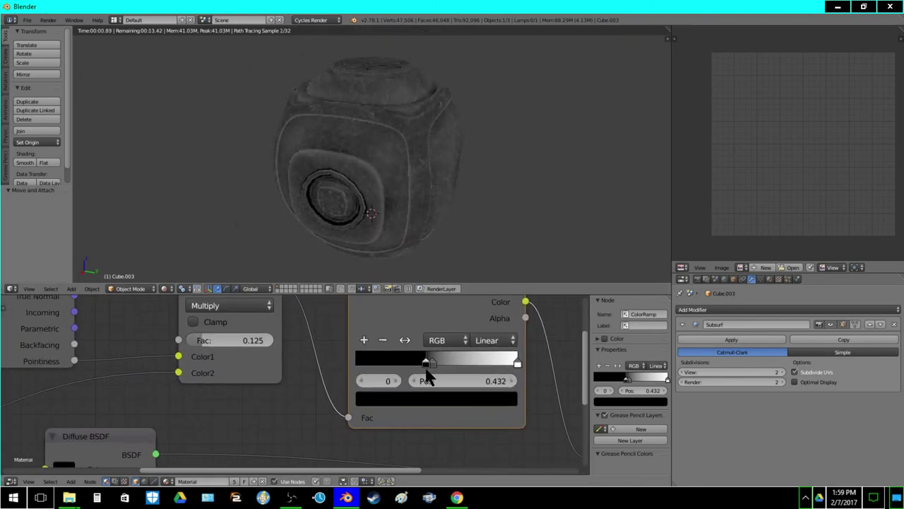
pyautogui.moveTo(436, 372)
pyautogui.keyDown('ctrl'); pyautogui.mouseDown()
pyautogui.moveTo(405, 362)
pyautogui.moveTo(423, 361)
pyautogui.moveTo(410, 367)
pyautogui.moveTo(431, 372)
pyautogui.mouseUp(); pyautogui.keyUp('ctrl')
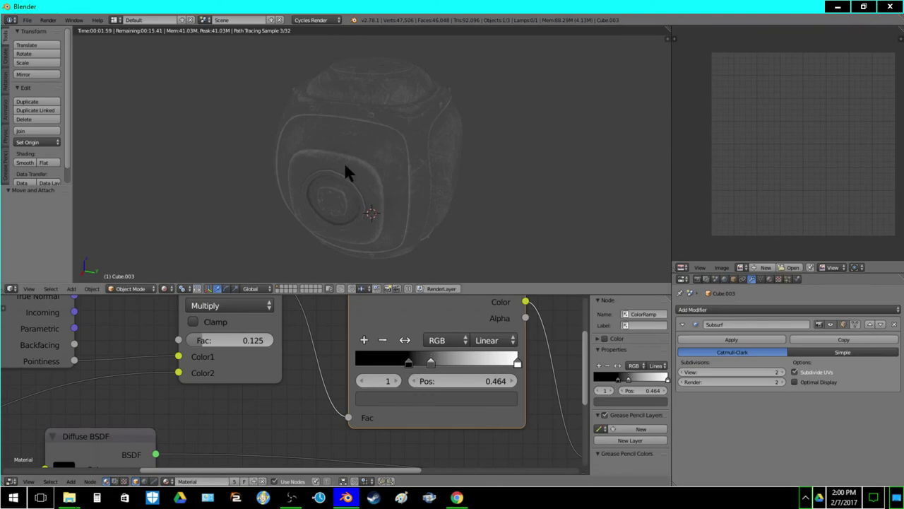
pyautogui.moveTo(333, 146); pyautogui.dragTo(382, 154, button='middle')
pyautogui.scroll(1, 386, 166)
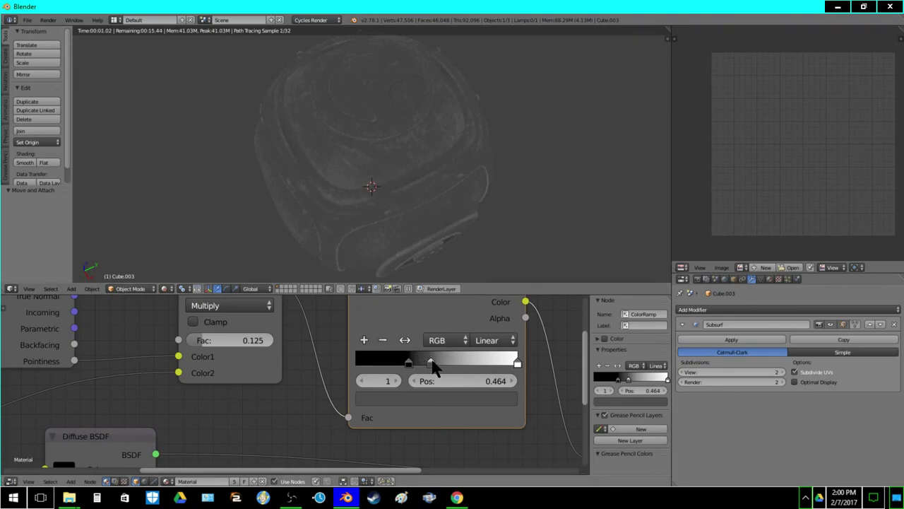
pyautogui.scroll(-1, 347, 313)
pyautogui.moveTo(369, 196); pyautogui.dragTo(370, 155, button='middle')
pyautogui.scroll(5, 370, 155)
pyautogui.scroll(-2, 368, 147)
# Add a Mapping node in front of the scratched Image Texture and link it to the texture's Vector input
pyautogui.moveTo(155, 355); pyautogui.dragTo(421, 339, button='middle')
pyautogui.moveTo(213, 375); pyautogui.dragTo(391, 307, button='middle')
pyautogui.click(72, 481)
pyautogui.moveTo(92, 437)
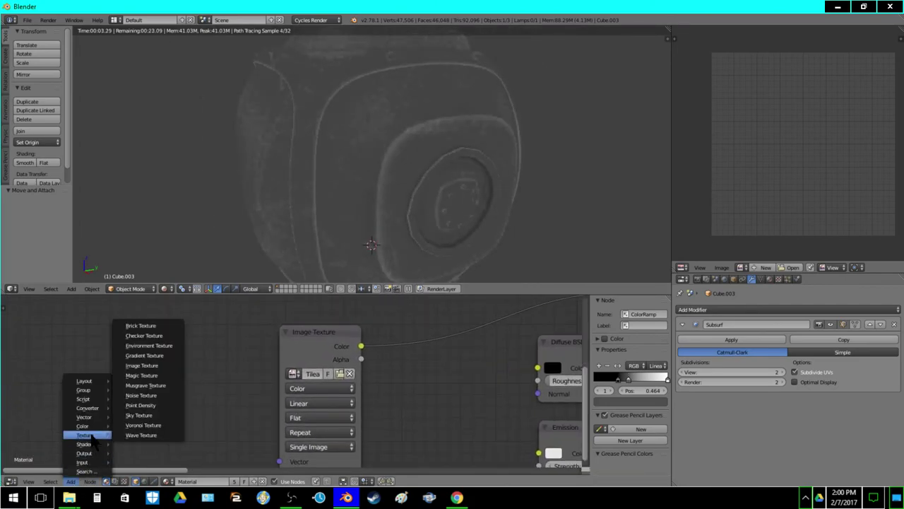
pyautogui.moveTo(93, 410)
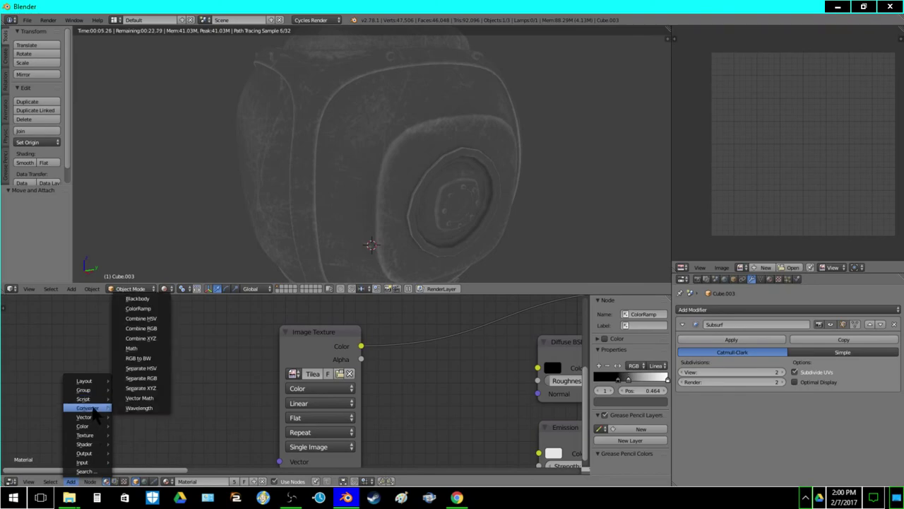
pyautogui.click(131, 428)
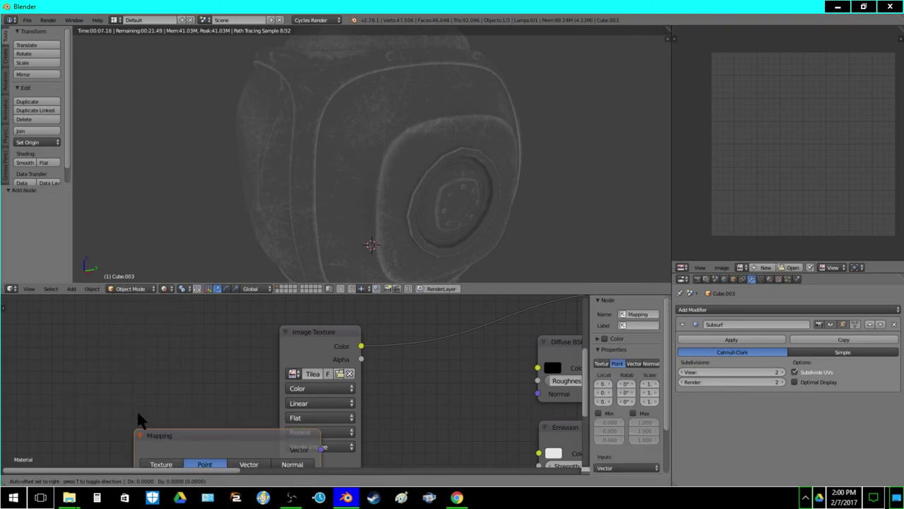
pyautogui.click(37, 317)
pyautogui.moveTo(231, 341); pyautogui.dragTo(280, 462)
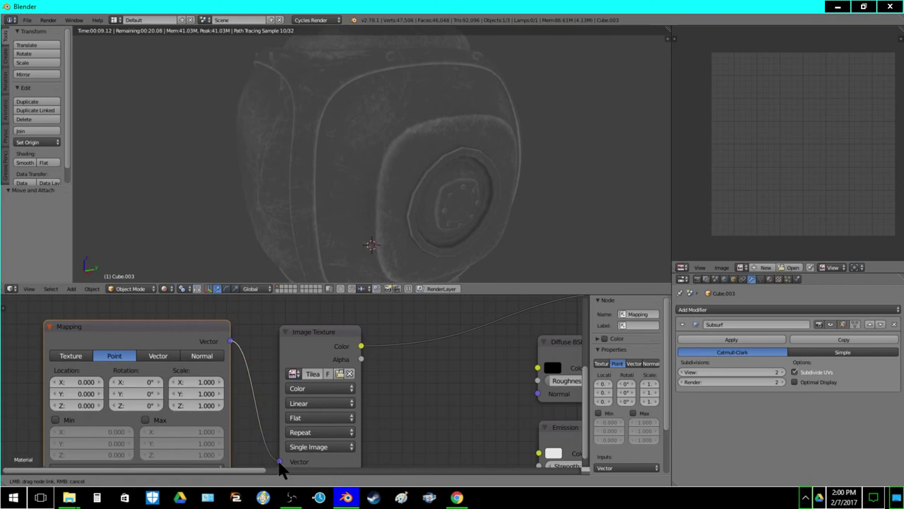
# Add a UV Map input node and link its UV output to the Mapping node's Vector input
pyautogui.scroll(-1, 248, 417)
pyautogui.moveTo(211, 420); pyautogui.dragTo(265, 405, button='middle')
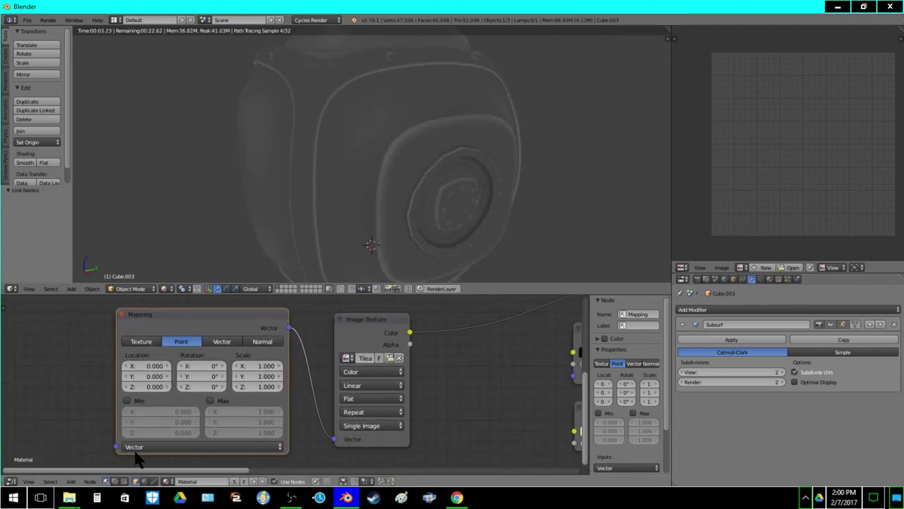
pyautogui.click(71, 481)
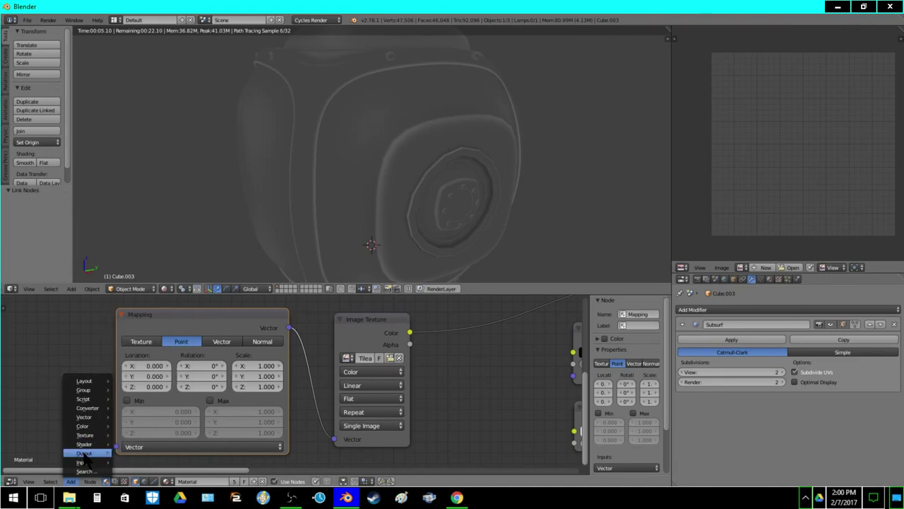
pyautogui.moveTo(85, 462)
pyautogui.click(135, 442)
pyautogui.click(81, 379)
pyautogui.moveTo(92, 366); pyautogui.dragTo(117, 447)
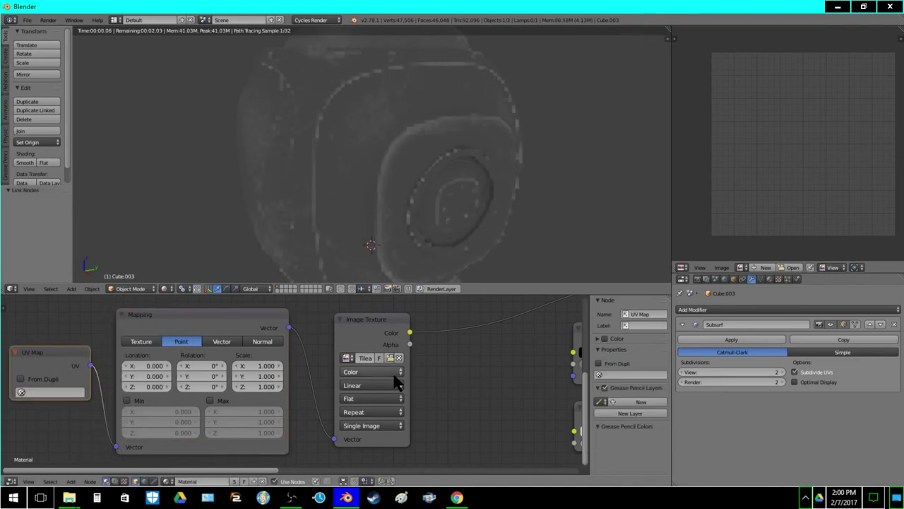
# Try an X and Y scale of 2 on the Mapping node, and return the scale to 1
pyautogui.click(260, 367)
pyautogui.write('2')
pyautogui.press('Return')
pyautogui.write('2')
pyautogui.press('Return')
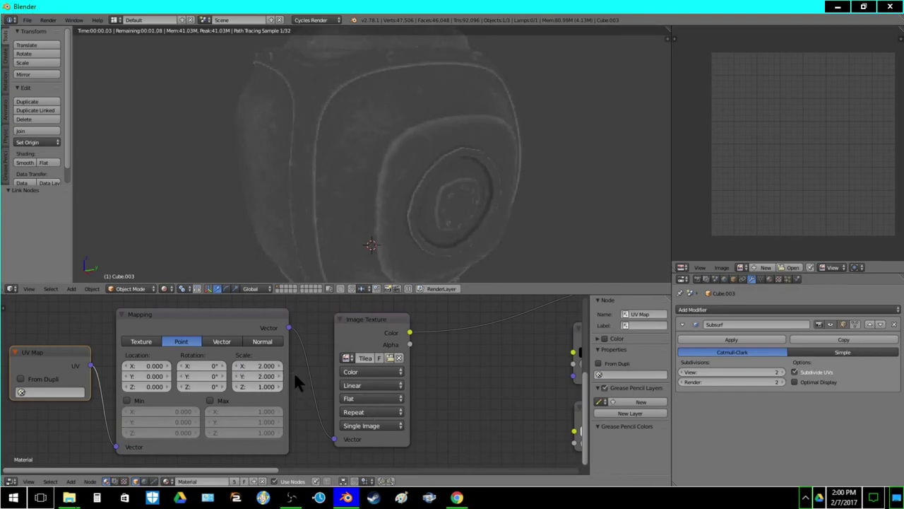
pyautogui.click(257, 365)
pyautogui.write('1')
pyautogui.press('Return')
# Add a second Image Texture node below the first and link the UV Map output to its Vector input
pyautogui.scroll(-3, 297, 385)
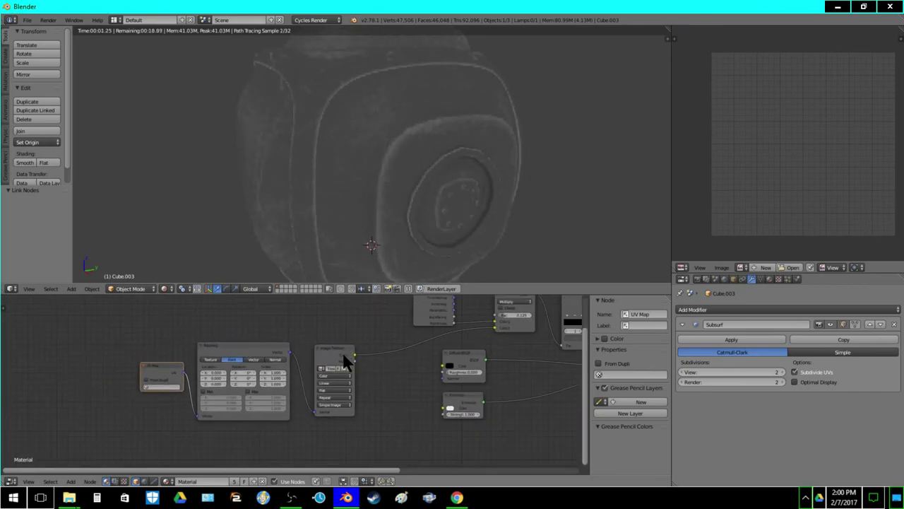
pyautogui.click(71, 481)
pyautogui.moveTo(88, 427)
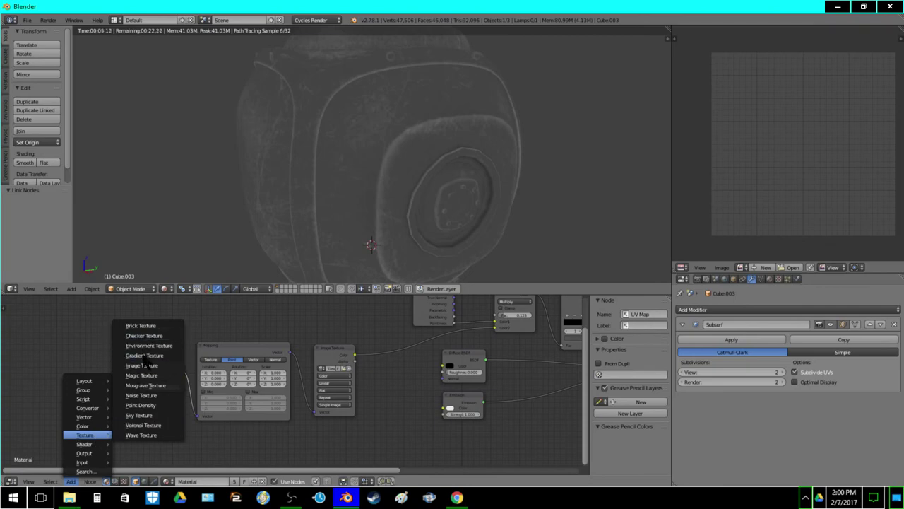
pyautogui.click(145, 366)
pyautogui.click(325, 432)
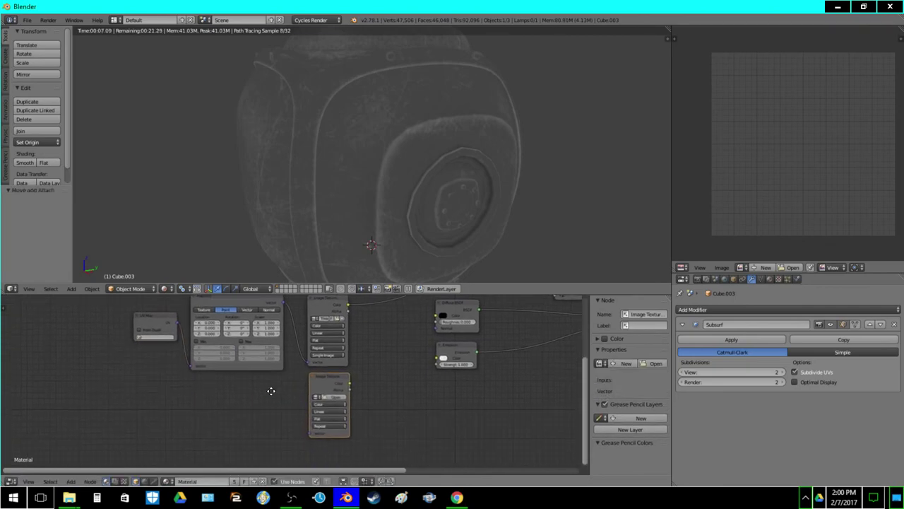
pyautogui.moveTo(177, 322); pyautogui.dragTo(310, 433)
pyautogui.moveTo(403, 370); pyautogui.dragTo(299, 411, button='middle')
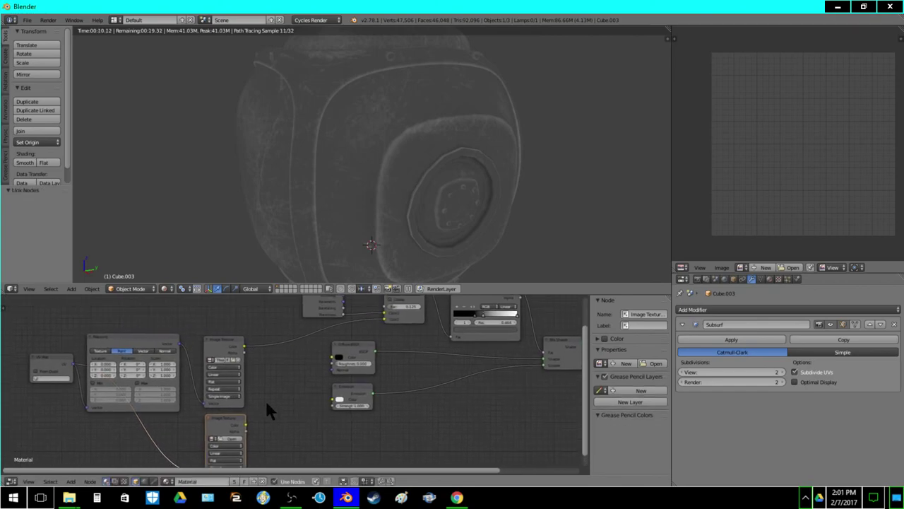
# Set the Mapping node's scale to 2
pyautogui.press('Return')
pyautogui.click(160, 369)
pyautogui.write('2')
pyautogui.press('Return')
pyautogui.moveTo(302, 446); pyautogui.dragTo(313, 464, button='middle')
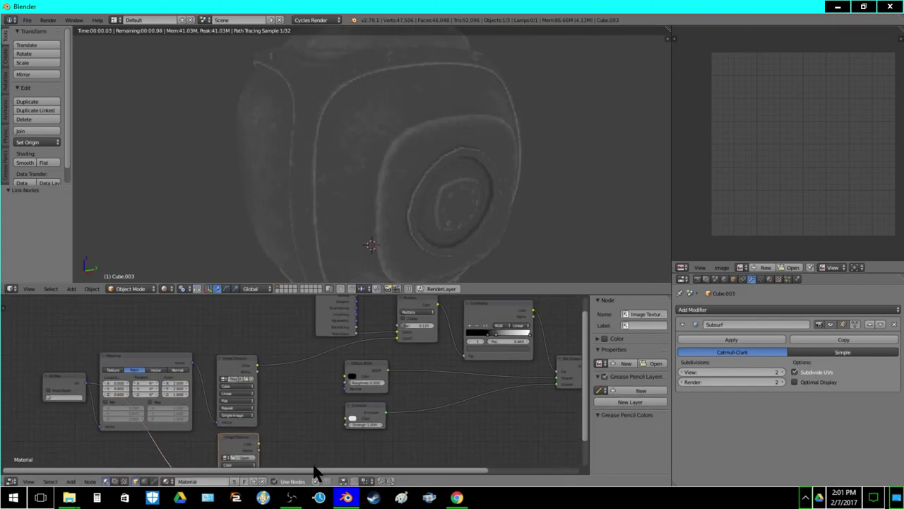
# Insert another MixRGB node between the Multiply and ColorRamp nodes, with the second Image Texture's color linked to Color2
pyautogui.click(69, 482)
pyautogui.moveTo(258, 443); pyautogui.dragTo(314, 385)
pyautogui.click(71, 482)
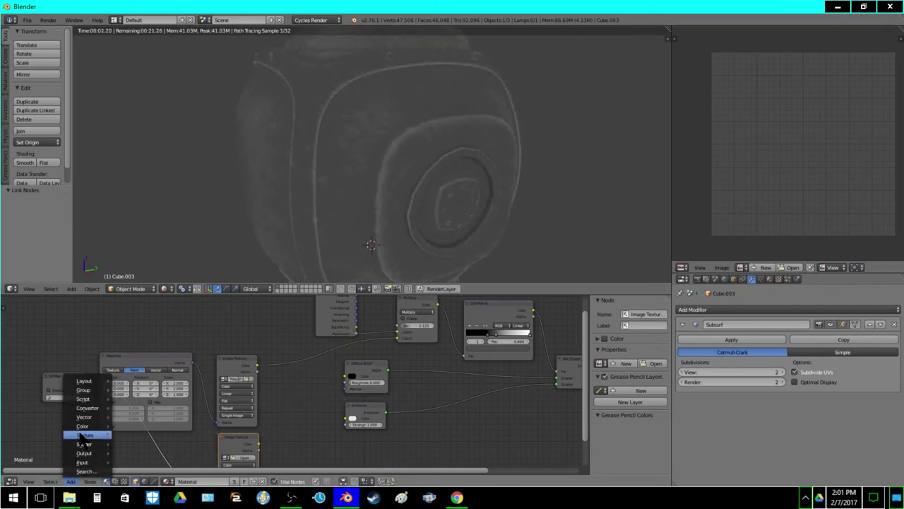
pyautogui.moveTo(83, 426)
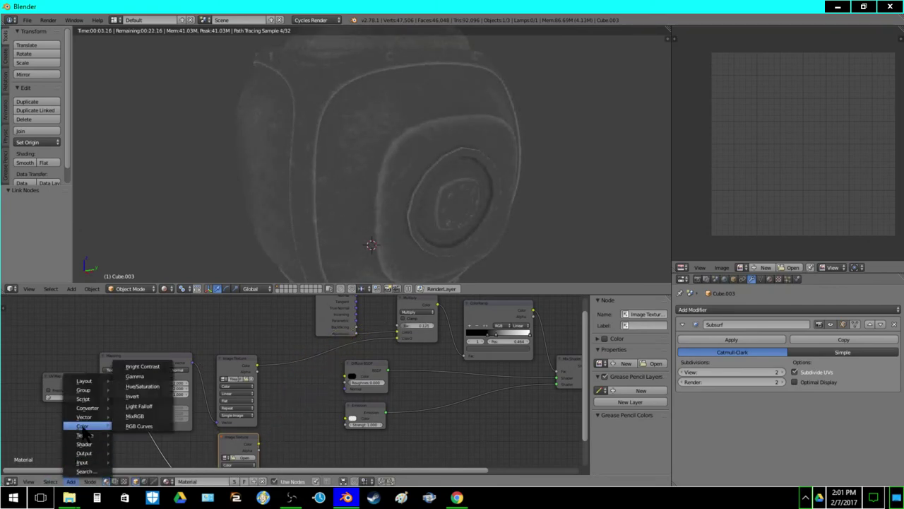
pyautogui.click(143, 419)
pyautogui.click(441, 332)
pyautogui.moveTo(460, 351); pyautogui.dragTo(259, 443)
# Set the factor of the new Mix node before the ColorRamp to 0.05
pyautogui.moveTo(416, 385); pyautogui.dragTo(278, 402, button='middle')
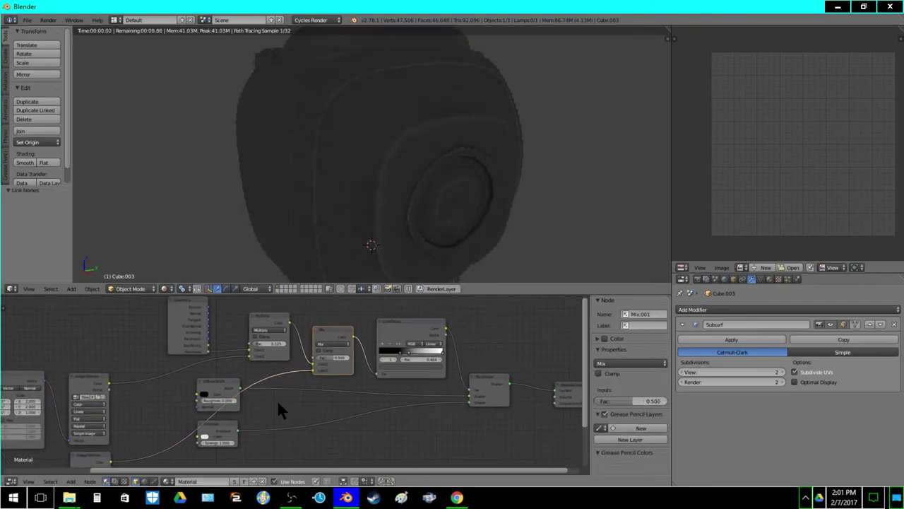
pyautogui.scroll(4, 339, 347)
pyautogui.click(362, 342)
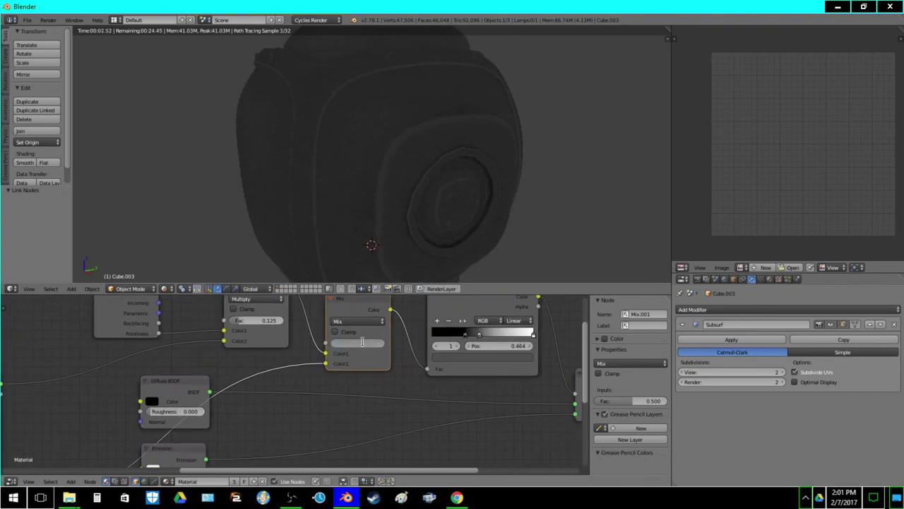
pyautogui.write('.05')
pyautogui.press('Return')
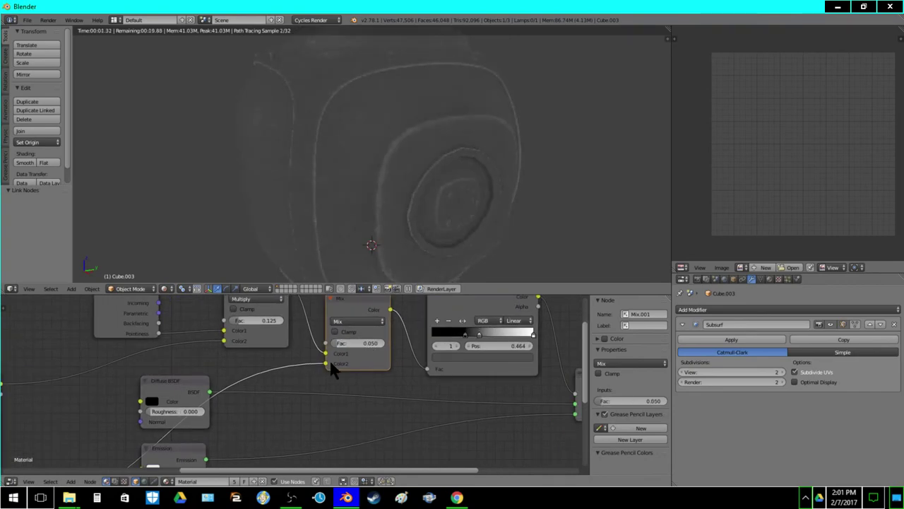
# Try Multiply blending with a factor of 0.1 on the mixing node before the ColorRamp
pyautogui.click(348, 324)
pyautogui.click(355, 290)
pyautogui.click(362, 343)
pyautogui.write('.1')
pyautogui.press('Return')
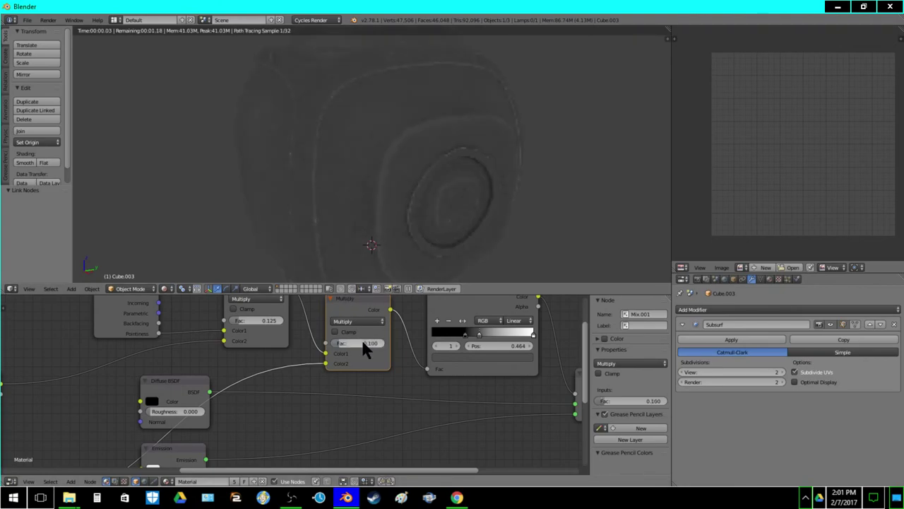
pyautogui.scroll(1, 320, 217)
pyautogui.scroll(3, 317, 215)
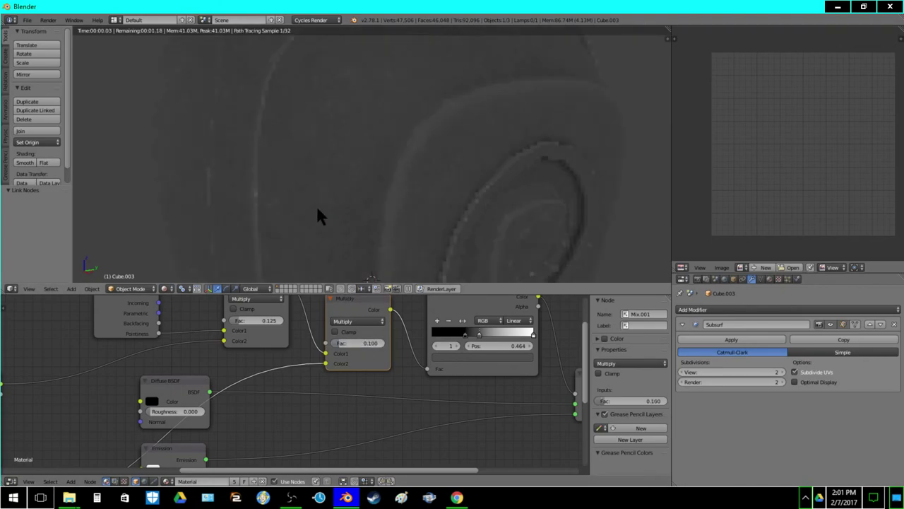
# Assign an already loaded image to the empty second Image Texture node
pyautogui.moveTo(321, 413); pyautogui.dragTo(496, 357, button='middle')
pyautogui.scroll(-3, 270, 394)
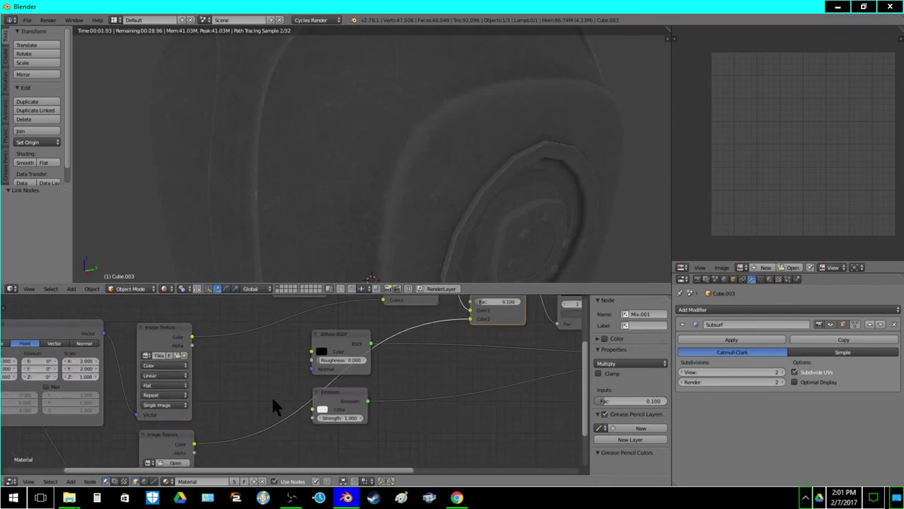
pyautogui.moveTo(246, 399)
pyautogui.mouseDown(button='middle')
pyautogui.moveTo(244, 386)
pyautogui.moveTo(231, 393)
pyautogui.mouseUp(button='middle')
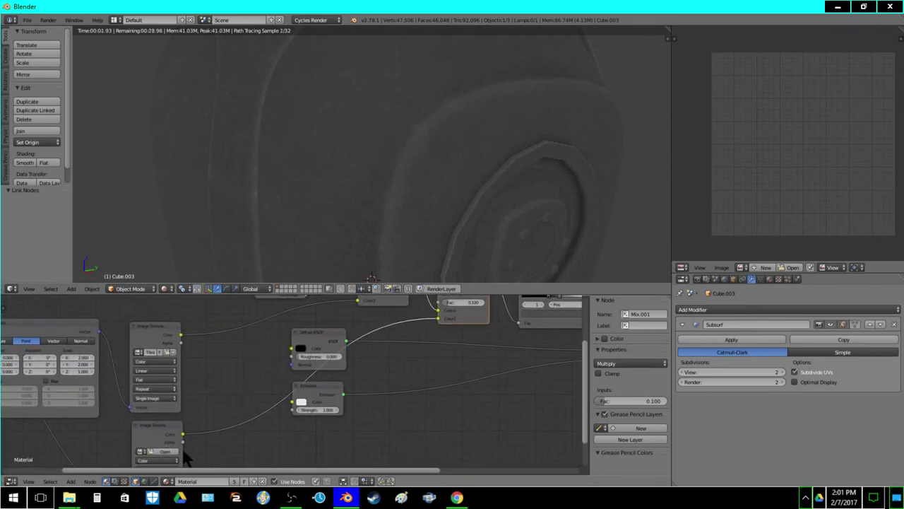
pyautogui.click(141, 452)
pyautogui.click(168, 380)
# Try a factor of 1 on the Multiply node directly before the ColorRamp
pyautogui.moveTo(239, 431); pyautogui.dragTo(338, 412, button='middle')
pyautogui.moveTo(284, 425); pyautogui.dragTo(148, 459, button='middle')
pyautogui.click(430, 330)
pyautogui.write('1')
pyautogui.press('Return')
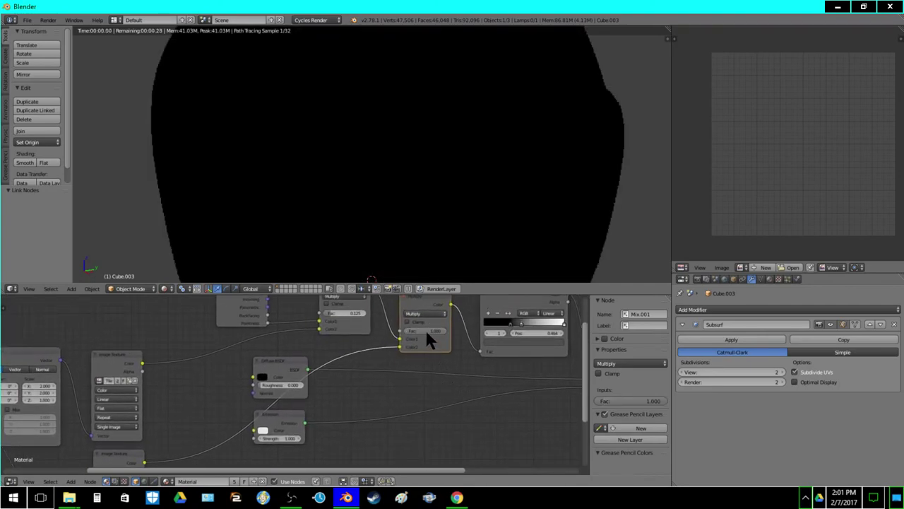
# Switch the mixing node before the ColorRamp to Add, trying a factor of 0.05 before settling on 0.025
pyautogui.click(418, 315)
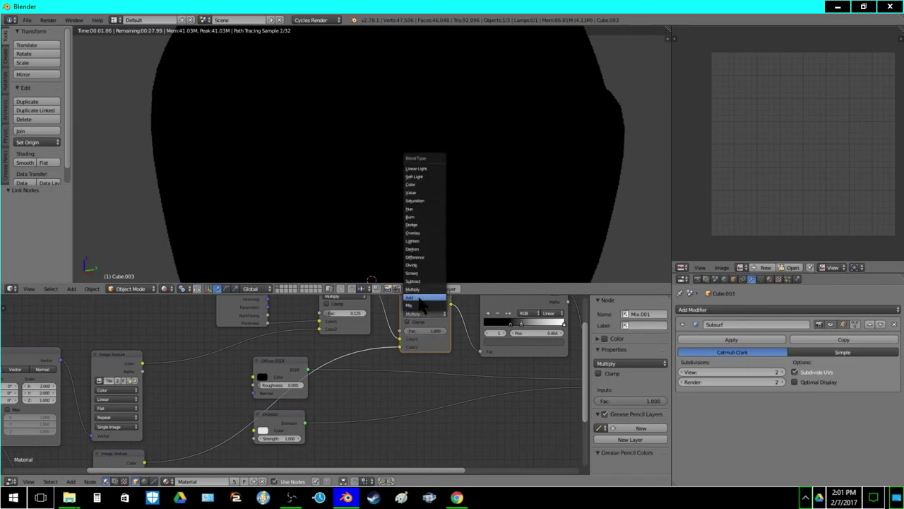
pyautogui.click(425, 305)
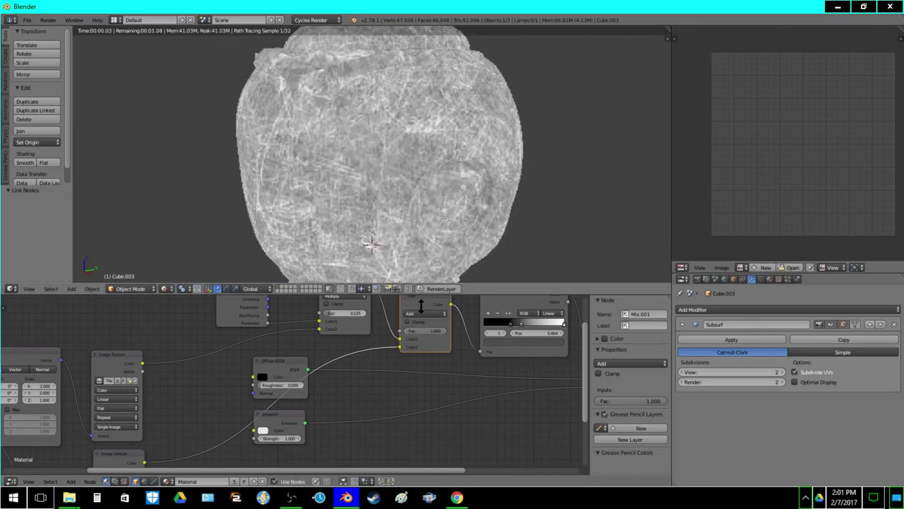
pyautogui.click(430, 330)
pyautogui.write('0.05')
pyautogui.press('Return')
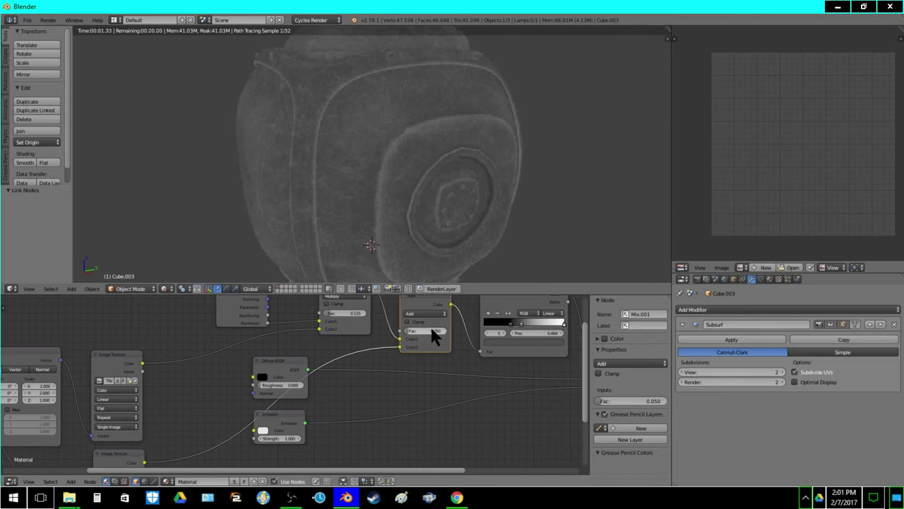
pyautogui.scroll(-2, 367, 212)
pyautogui.scroll(3, 367, 211)
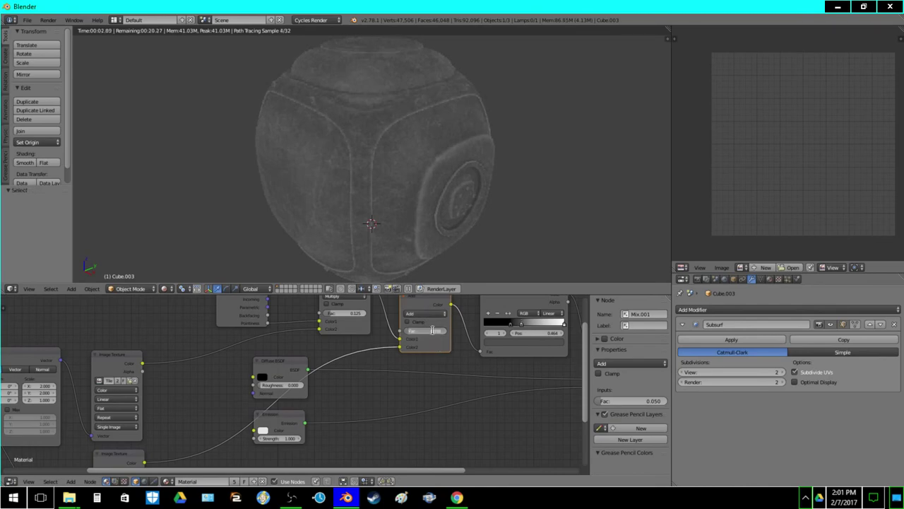
pyautogui.write('0.025')
pyautogui.press('Return')
# Shift the ColorRamp's black stop slightly toward white and place the grey middle stop at position 0.441
pyautogui.scroll(4, 365, 372)
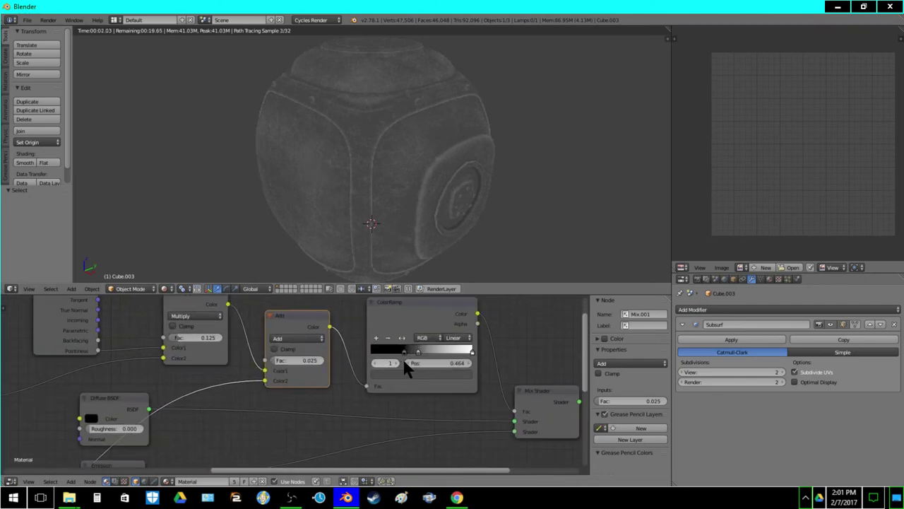
pyautogui.scroll(1, 430, 357)
pyautogui.moveTo(429, 357); pyautogui.dragTo(340, 374, button='middle')
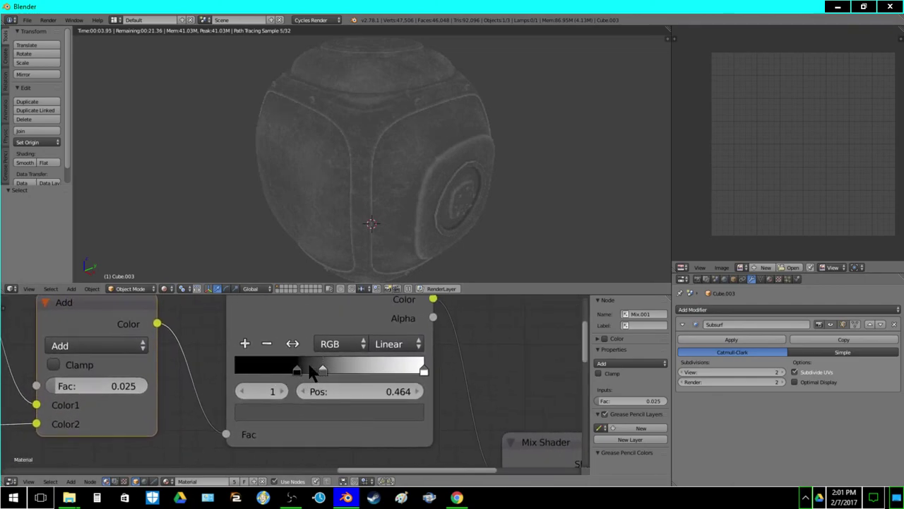
pyautogui.moveTo(302, 369); pyautogui.dragTo(319, 372)
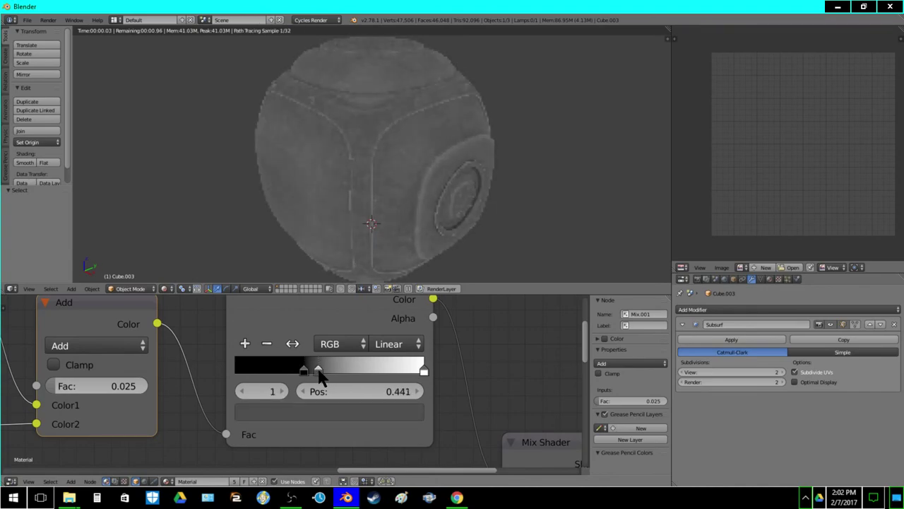
# Darken the color of the ColorRamp's grey middle stop to about 0.013 in R, G and B
pyautogui.click(403, 412)
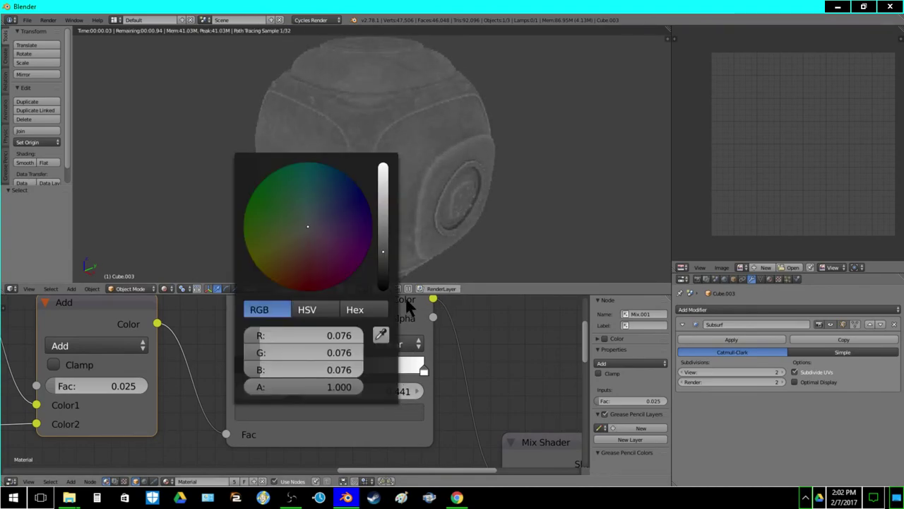
pyautogui.moveTo(383, 251); pyautogui.dragTo(383, 268)
pyautogui.scroll(-1, 307, 226)
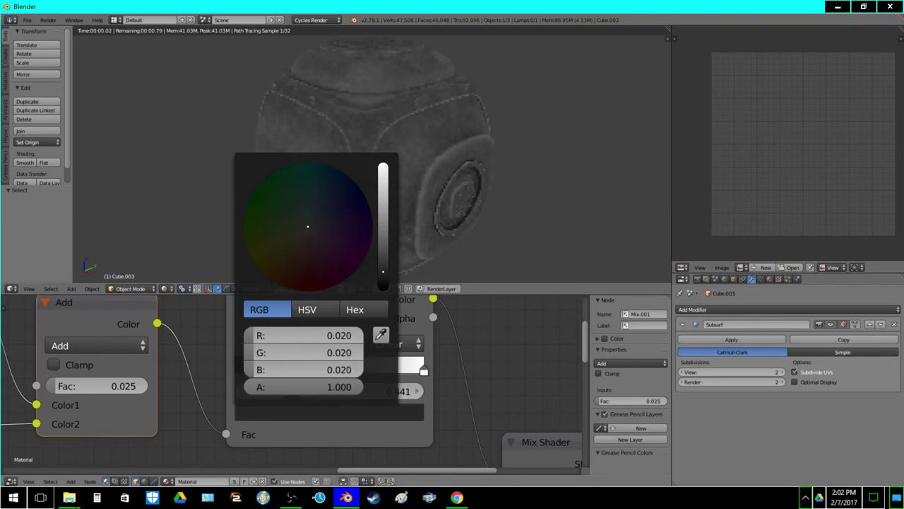
pyautogui.scroll(-1, 307, 226)
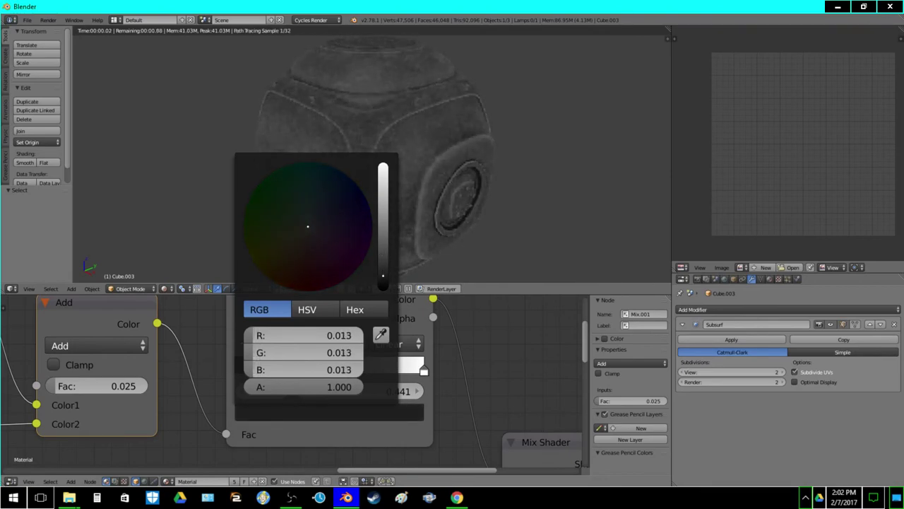
# Set the strength of the Emission shader to 2
pyautogui.moveTo(459, 331); pyautogui.dragTo(629, 271, button='middle')
pyautogui.scroll(-2, 357, 382)
pyautogui.moveTo(311, 393); pyautogui.dragTo(350, 262, button='middle')
pyautogui.scroll(-2, 176, 416)
pyautogui.moveTo(110, 392); pyautogui.dragTo(111, 392)
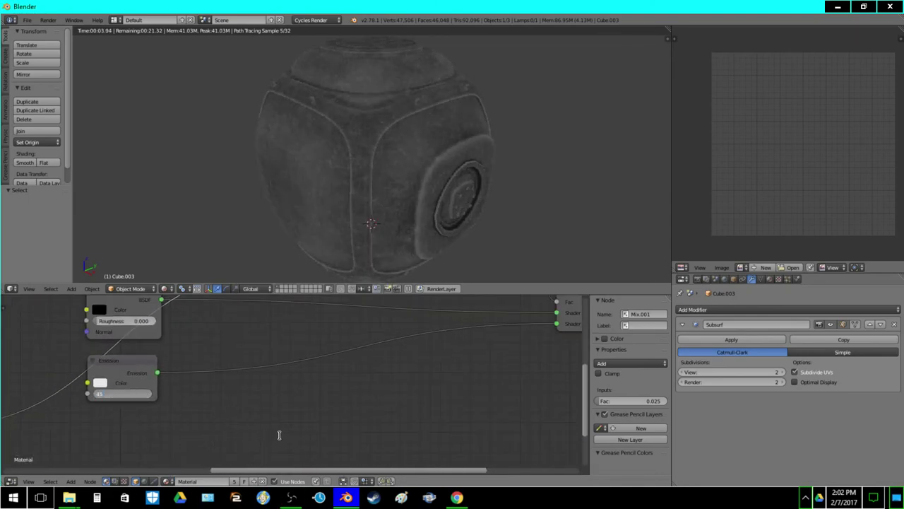
pyautogui.press('Return')
pyautogui.click(134, 394)
pyautogui.write('2')
pyautogui.press('Return')
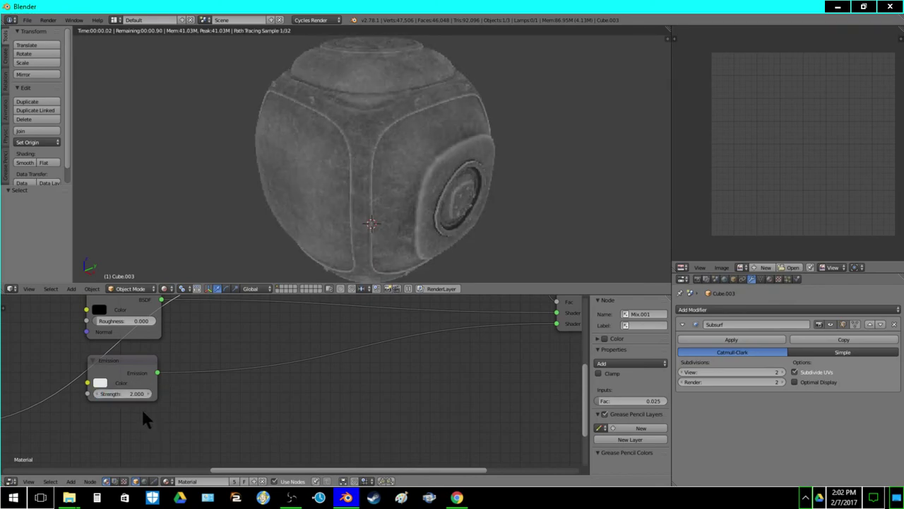
# Make room beside the Mix Shader and insert a Bright/Contrast node between the ColorRamp and the Mix Shader's Fac input
pyautogui.moveTo(300, 391); pyautogui.dragTo(236, 347, button='middle')
pyautogui.moveTo(517, 380); pyautogui.dragTo(275, 383, button='middle')
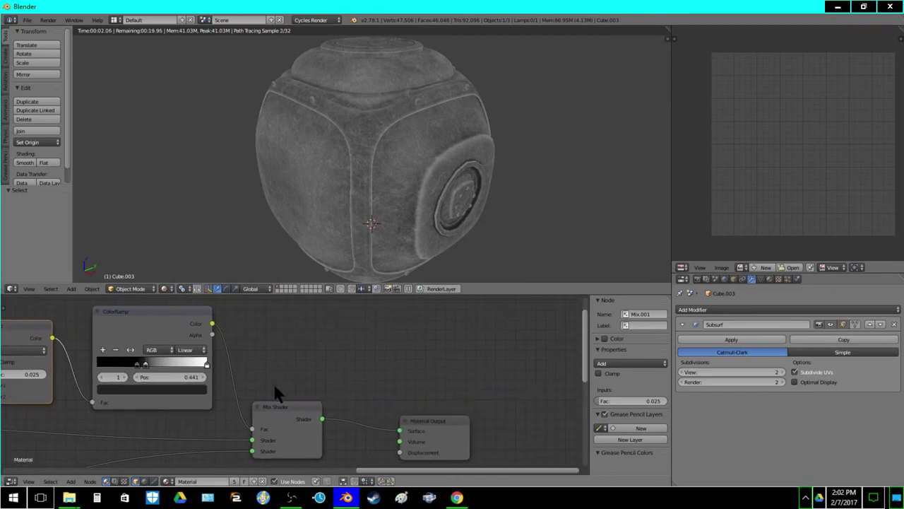
pyautogui.click(284, 414)
pyautogui.moveTo(286, 422); pyautogui.dragTo(325, 419)
pyautogui.click(70, 481)
pyautogui.moveTo(83, 408)
pyautogui.moveTo(81, 427)
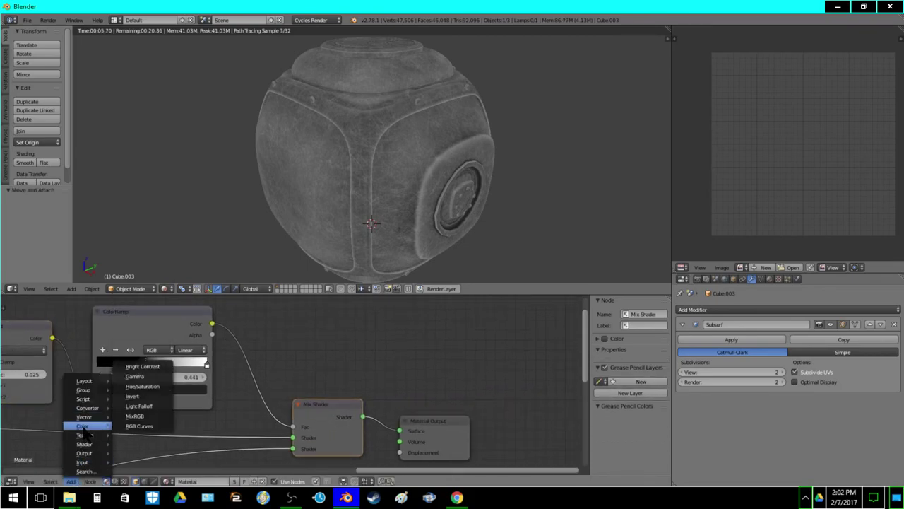
pyautogui.click(148, 365)
pyautogui.click(254, 340)
# Try contrast values of 1.1, 0.1 and 0.05 on the Bright/Contrast node
pyautogui.scroll(3, 288, 368)
pyautogui.click(282, 382)
pyautogui.write('1.1')
pyautogui.press('Return')
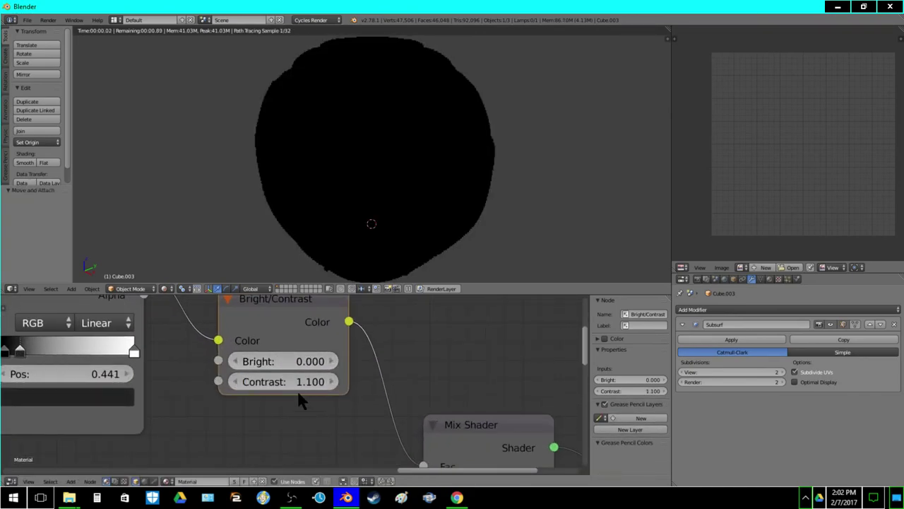
pyautogui.click(293, 381)
pyautogui.press('BackSpace')
pyautogui.write('0.1')
pyautogui.press('Return')
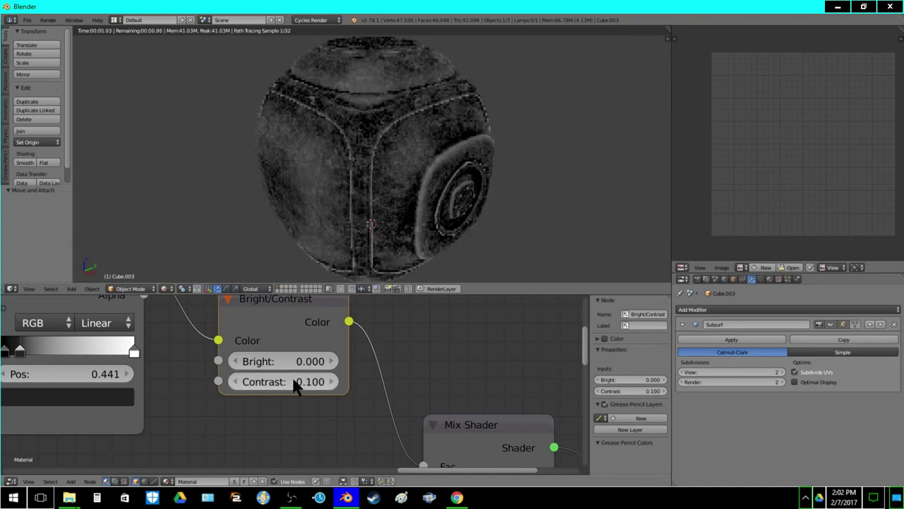
pyautogui.click(291, 379)
pyautogui.write('0.05')
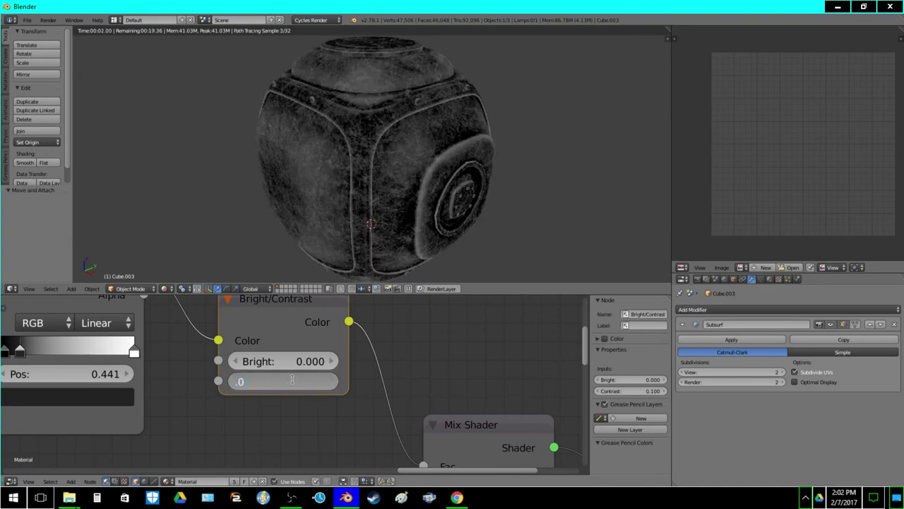
pyautogui.press('Return')
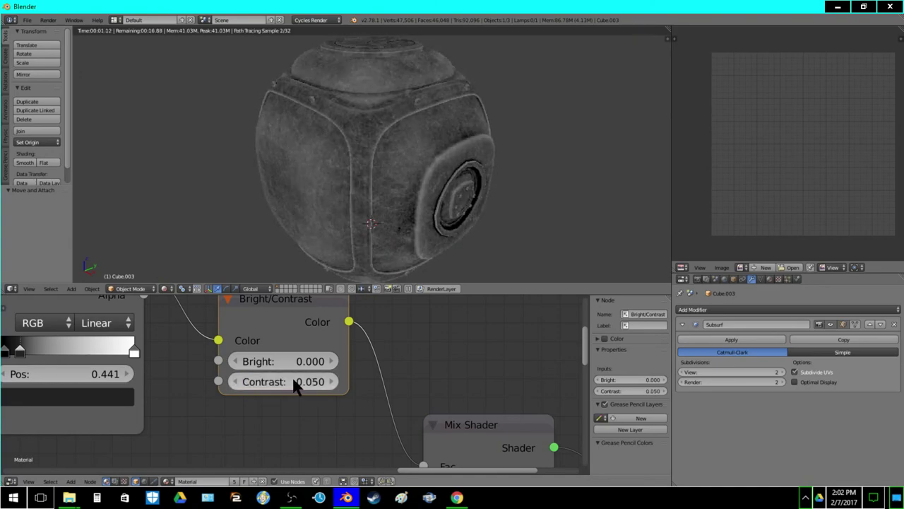
# Set the brightness of the Bright/Contrast node to 0.5
pyautogui.click(293, 361)
pyautogui.write('0.5')
pyautogui.press('Return')
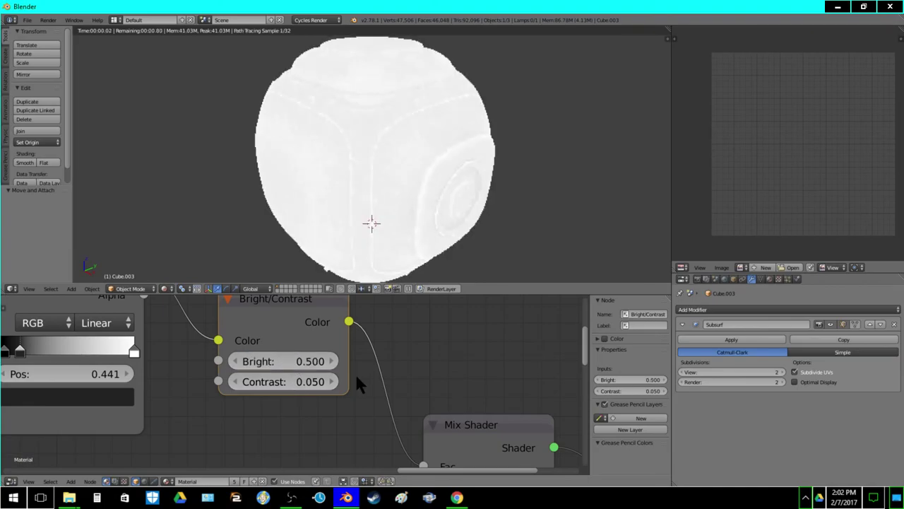
# Try contrast values of 0.1 and 0.6 on the Bright/Contrast node
pyautogui.click(287, 381)
pyautogui.write('0.1')
pyautogui.press('Return')
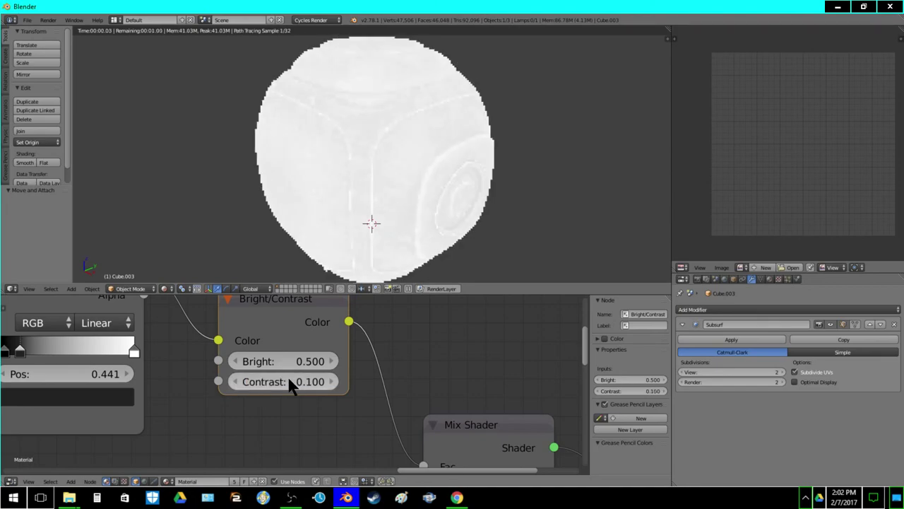
pyautogui.click(287, 376)
pyautogui.press('BackSpace')
pyautogui.write('0.6')
pyautogui.press('Return')
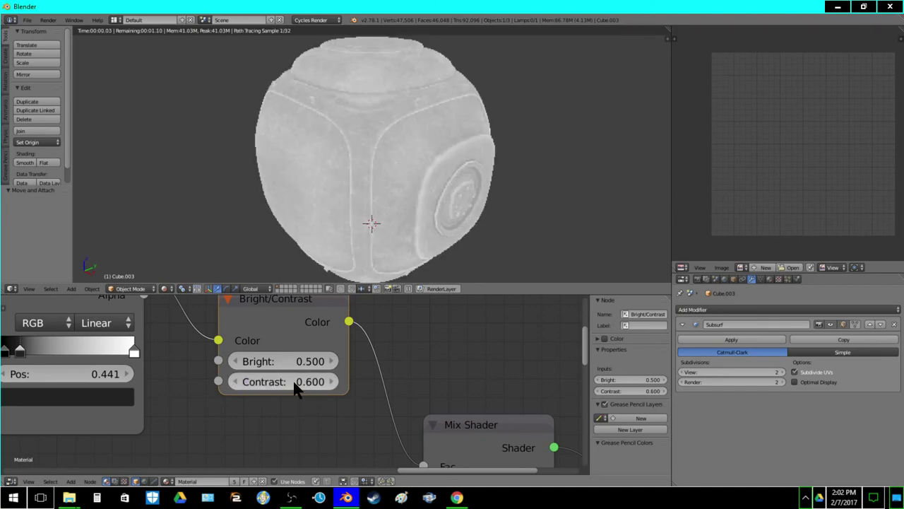
# Try contrast values of 1, 2 and 1.1 on the Bright/Contrast node
pyautogui.click(296, 381)
pyautogui.write('1')
pyautogui.press('Return')
pyautogui.click(296, 382)
pyautogui.write('2')
pyautogui.press('Return')
pyautogui.click(300, 380)
pyautogui.write('1.1')
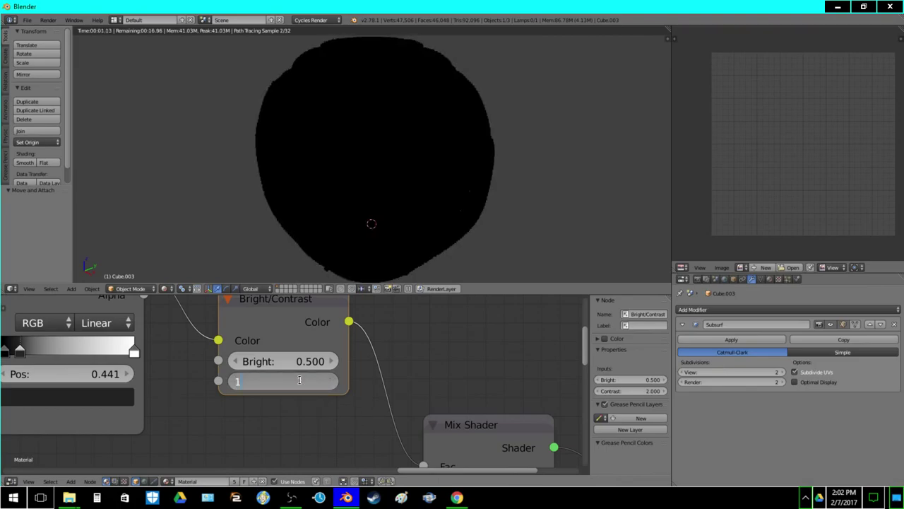
pyautogui.press('Return')
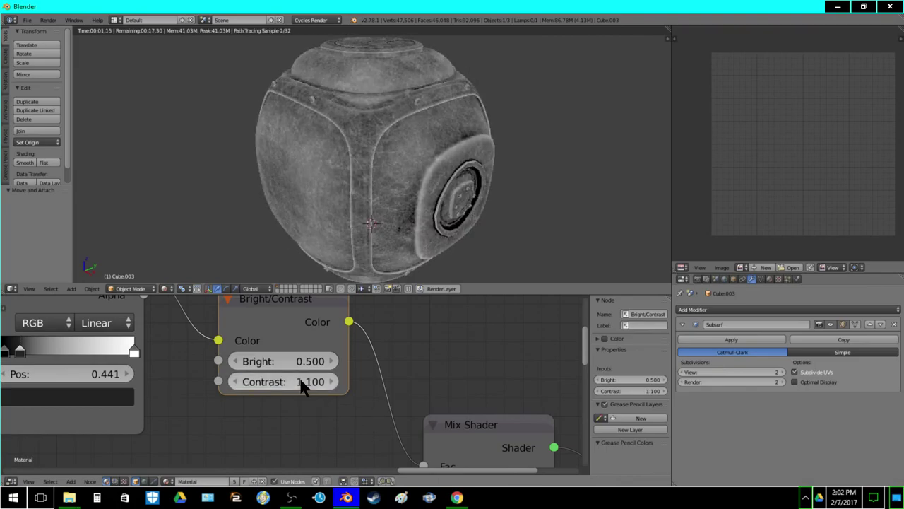
# Set the contrast of the Bright/Contrast node to 1.5
pyautogui.click(300, 381)
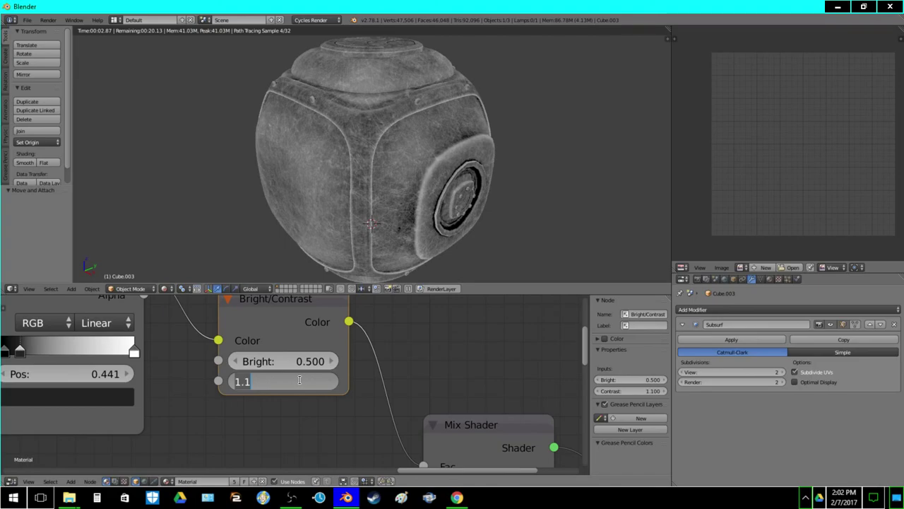
pyautogui.press('Return')
pyautogui.click(297, 379)
pyautogui.write('1.5')
pyautogui.press('Return')
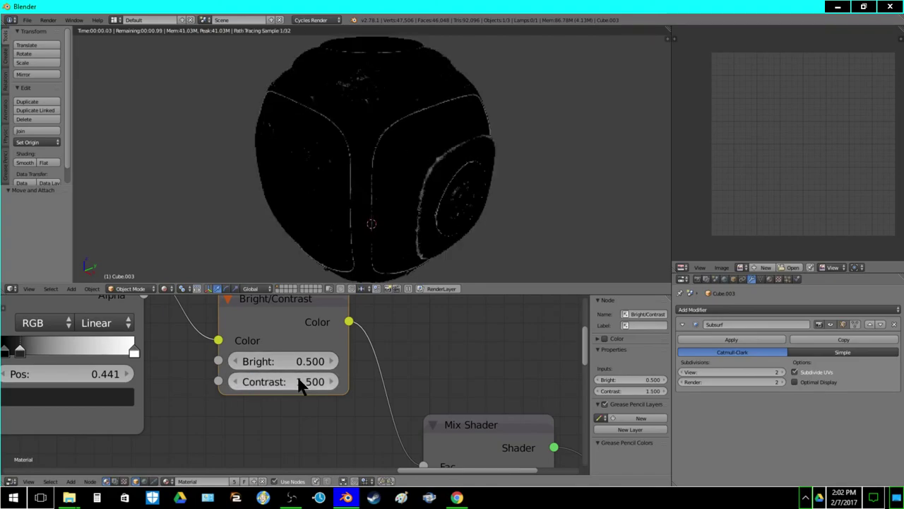
# Raise the strength of the Emission shader to 4
pyautogui.scroll(-4, 287, 370)
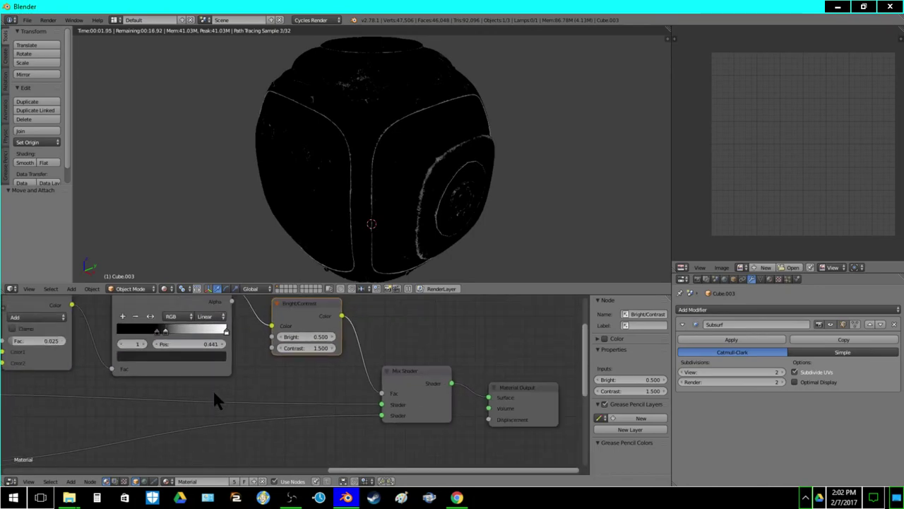
pyautogui.moveTo(222, 381); pyautogui.dragTo(261, 329, button='middle')
pyautogui.scroll(-4, 255, 374)
pyautogui.moveTo(255, 375); pyautogui.dragTo(375, 358, button='middle')
pyautogui.moveTo(296, 383); pyautogui.dragTo(309, 397, button='middle')
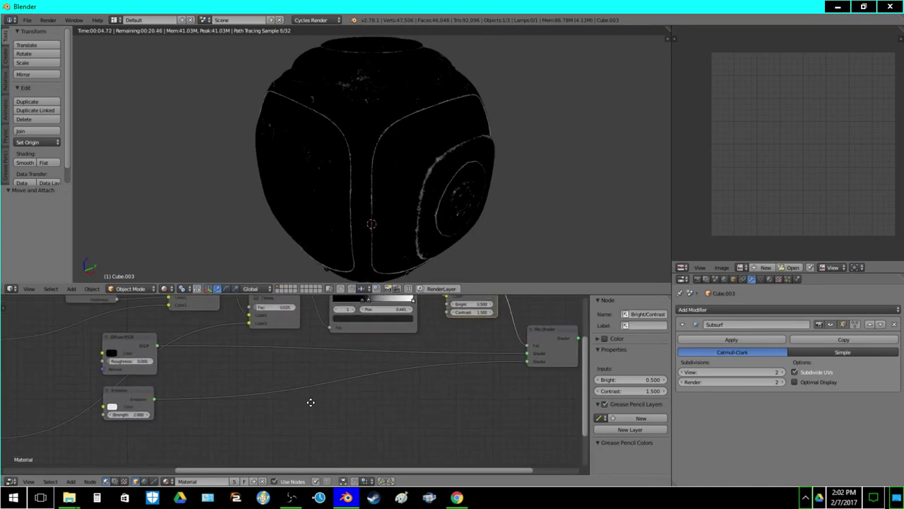
pyautogui.scroll(3, 212, 403)
pyautogui.click(161, 431)
pyautogui.write('4')
pyautogui.press('Return')
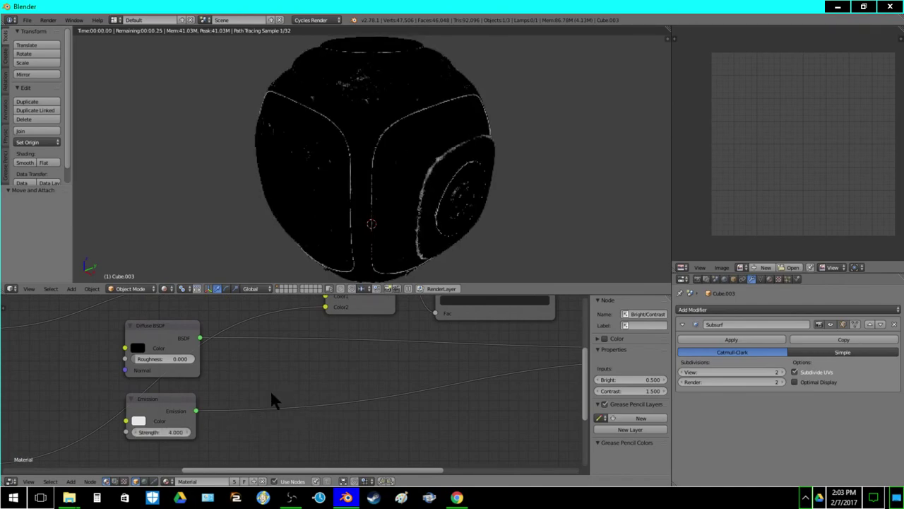
# Lower the Bright/Contrast node's contrast, trying 1.25 before settling on 1.4
pyautogui.moveTo(464, 359); pyautogui.dragTo(188, 460, button='middle')
pyautogui.scroll(3, 369, 412)
pyautogui.click(378, 394)
pyautogui.write('1')
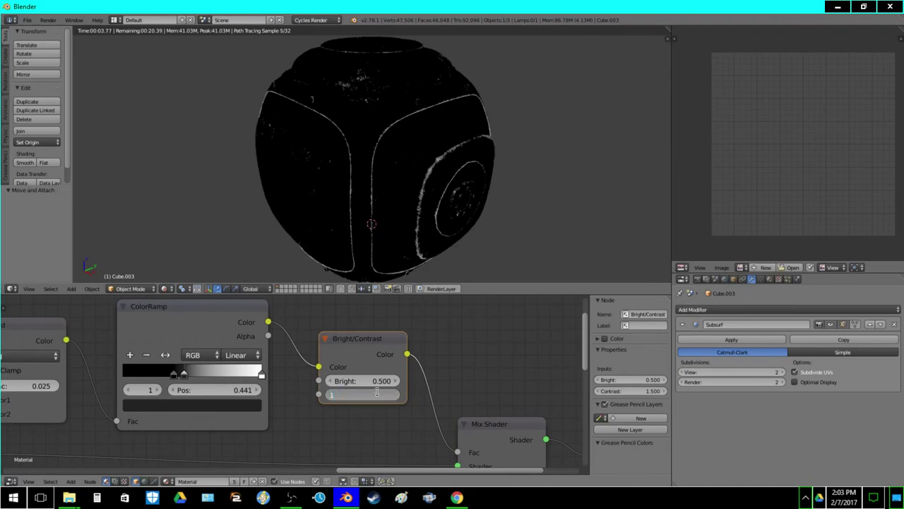
pyautogui.write('.25')
pyautogui.press('Return')
pyautogui.click(376, 393)
pyautogui.write('1.4')
pyautogui.press('Return')
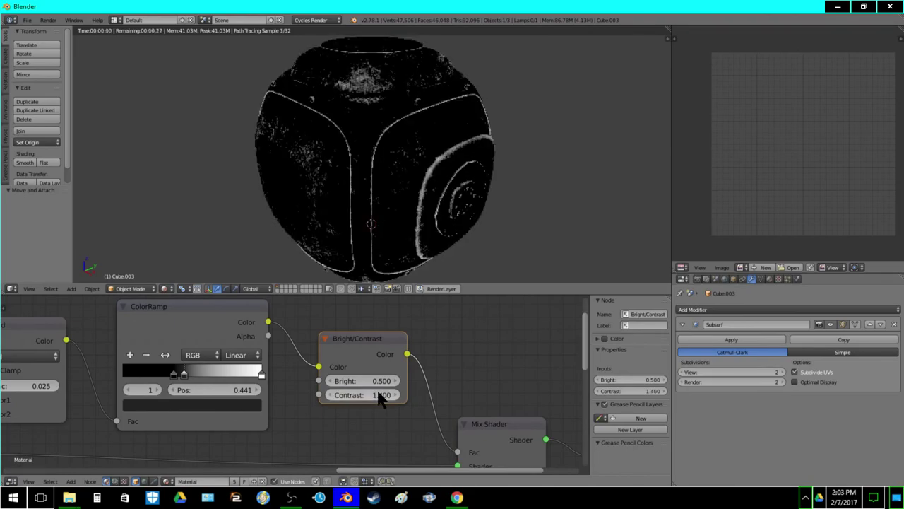
# Leave the rendered preview and edit the body mesh in solid view using face selection
pyautogui.moveTo(396, 204); pyautogui.dragTo(380, 218, button='middle')
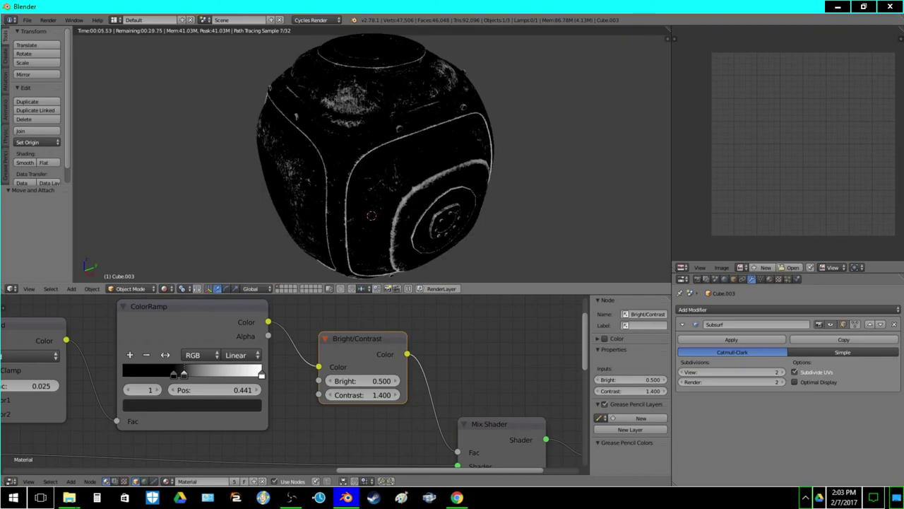
pyautogui.press('z')
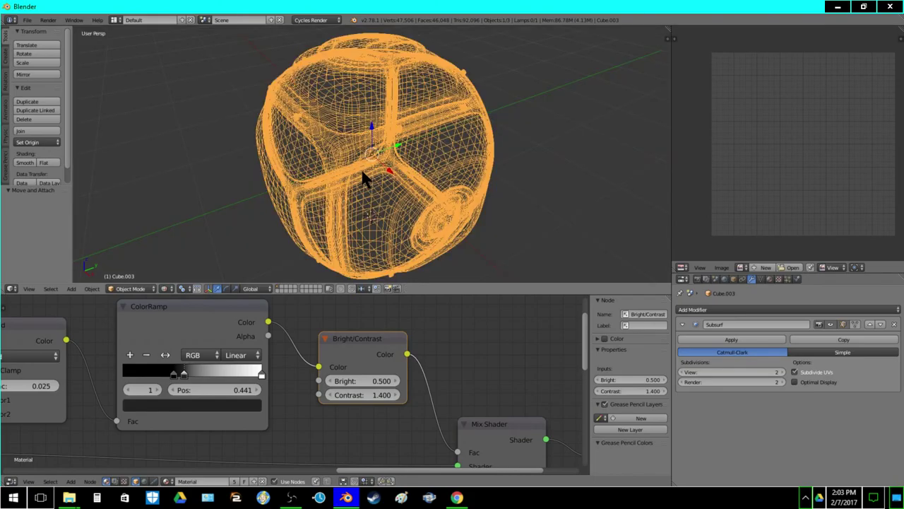
pyautogui.press('Tab')
pyautogui.press('a')
pyautogui.press('z')
pyautogui.scroll(4, 372, 190)
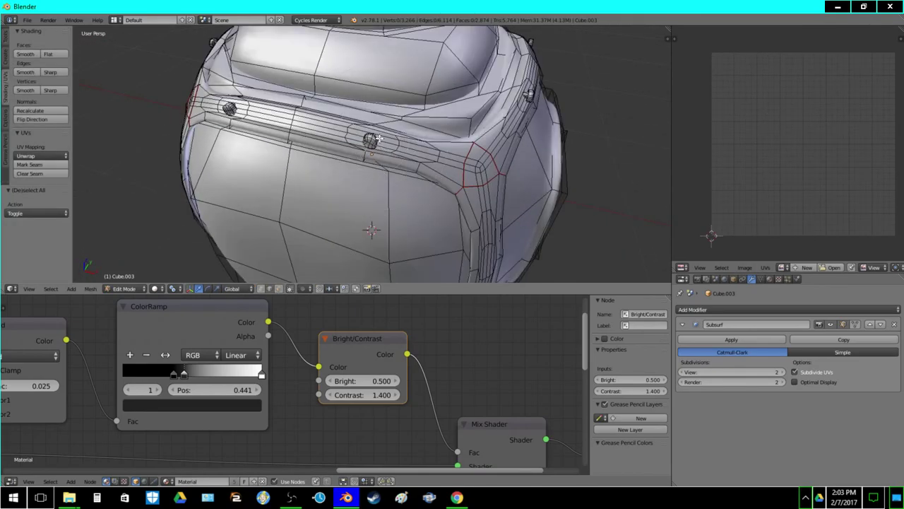
pyautogui.press('l')
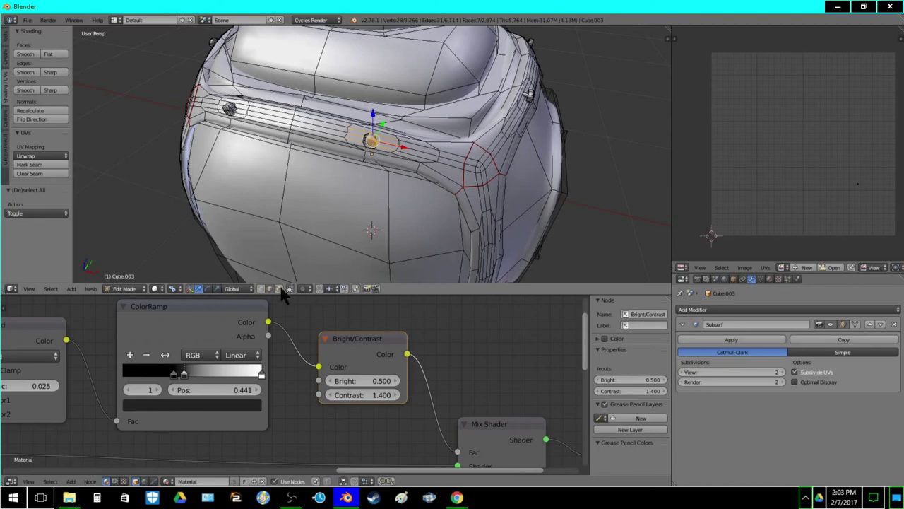
pyautogui.click(286, 289)
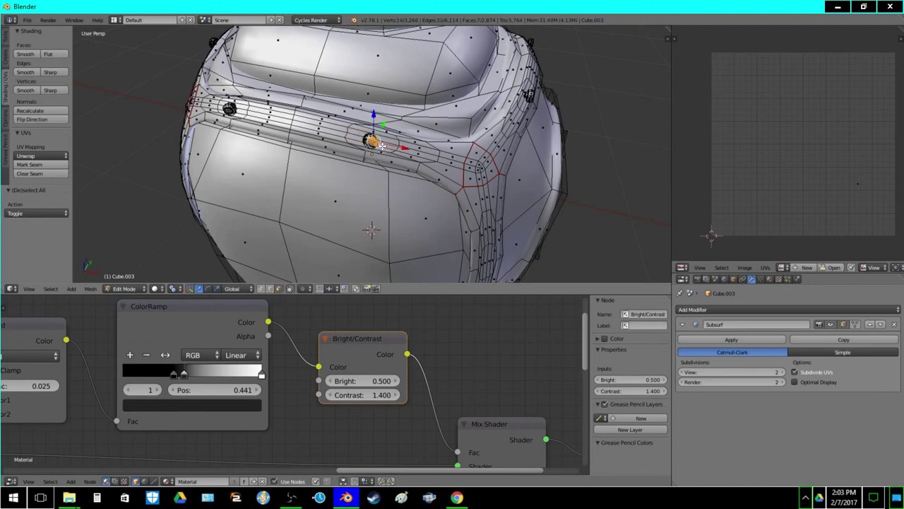
# Select the flat faces surrounding the two rivets along the body's rim strip, leaving out the rivets themselves
pyautogui.scroll(3, 388, 143)
pyautogui.press('a')
pyautogui.rightClick(397, 126)
pyautogui.keyDown('shift'); pyautogui.rightClick(397, 110); pyautogui.keyUp('shift')
pyautogui.keyDown('shift'); pyautogui.rightClick(396, 105); pyautogui.keyUp('shift')
pyautogui.keyDown('shift'); pyautogui.rightClick(397, 102); pyautogui.keyUp('shift')
pyautogui.keyDown('shift'); pyautogui.rightClick(398, 113); pyautogui.keyUp('shift')
pyautogui.keyDown('shift'); pyautogui.rightClick(398, 139); pyautogui.keyUp('shift')
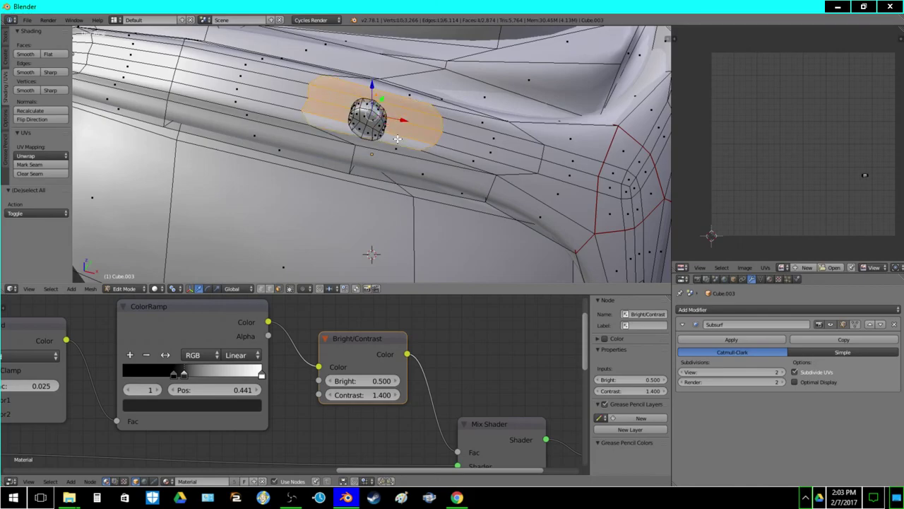
pyautogui.scroll(-3, 348, 149)
pyautogui.moveTo(241, 163); pyautogui.dragTo(286, 170, button='middle')
pyautogui.press('l')
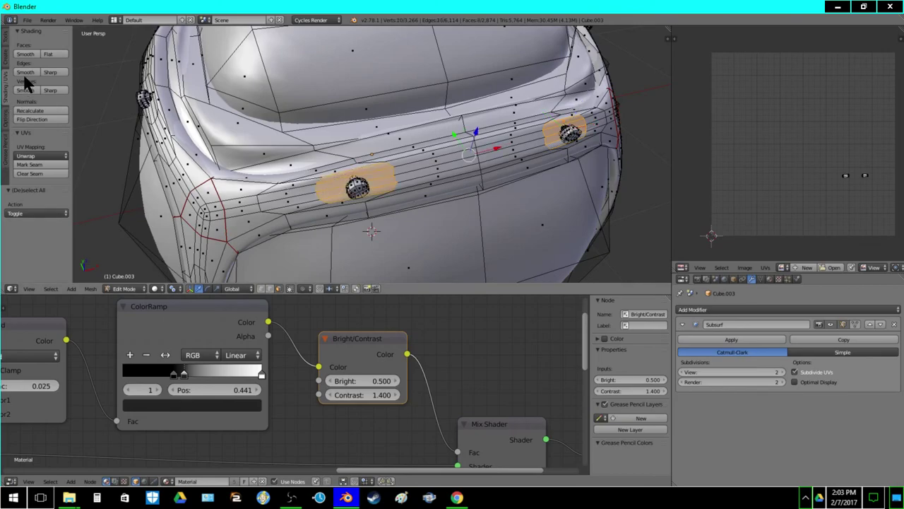
# Inset the selected faces around the two rivets with a thickness of 0.01
pyautogui.click(5, 37)
pyautogui.scroll(-2, 42, 152)
pyautogui.click(42, 155)
pyautogui.rightClick(42, 155)
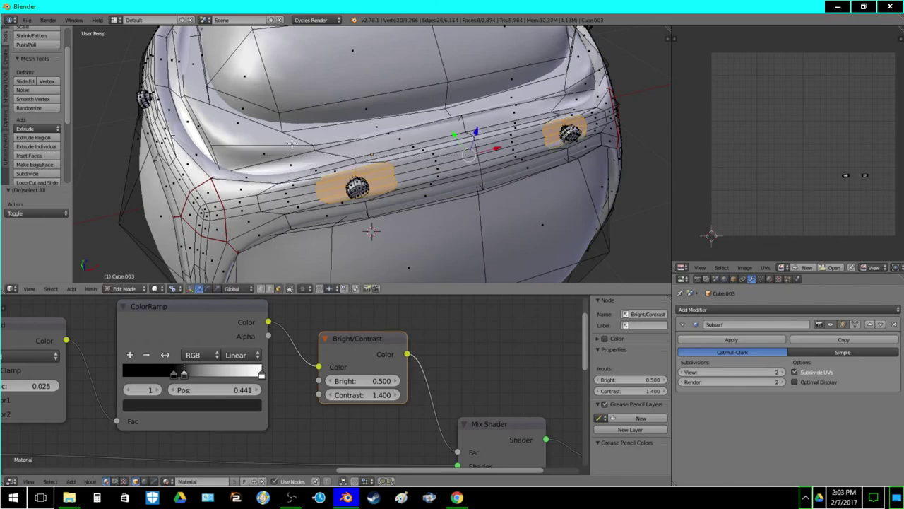
pyautogui.click(31, 151)
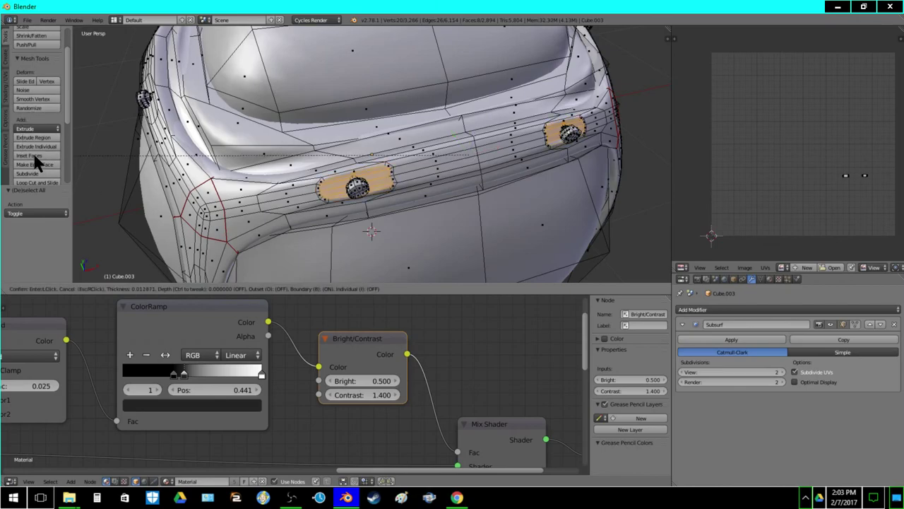
pyautogui.press('BackSpace')
pyautogui.write('1')
pyautogui.press('BackSpace')
pyautogui.press('BackSpace')
pyautogui.write('1')
pyautogui.press('Return')
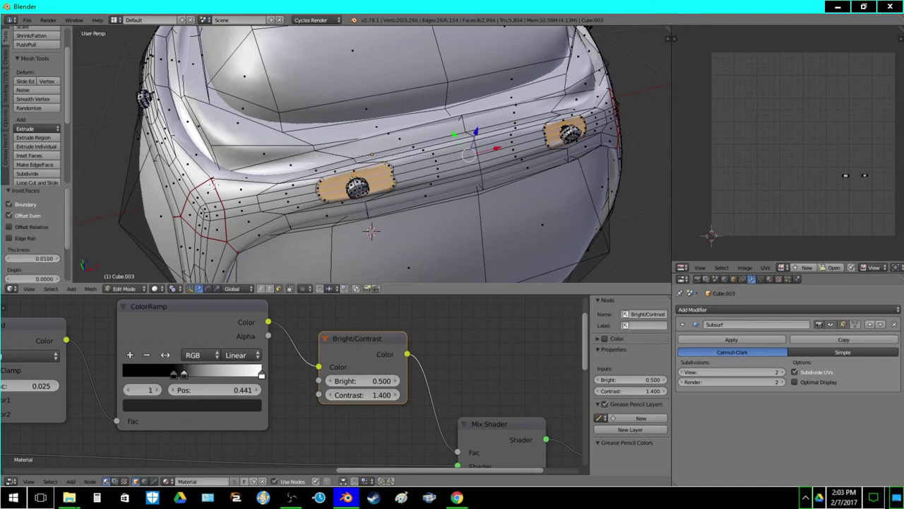
# Try flattening the inset rivet surrounds by scaling them to 0 along the Y axis and smoothing their vertices
pyautogui.press('s')
pyautogui.press('y')
pyautogui.press('0')
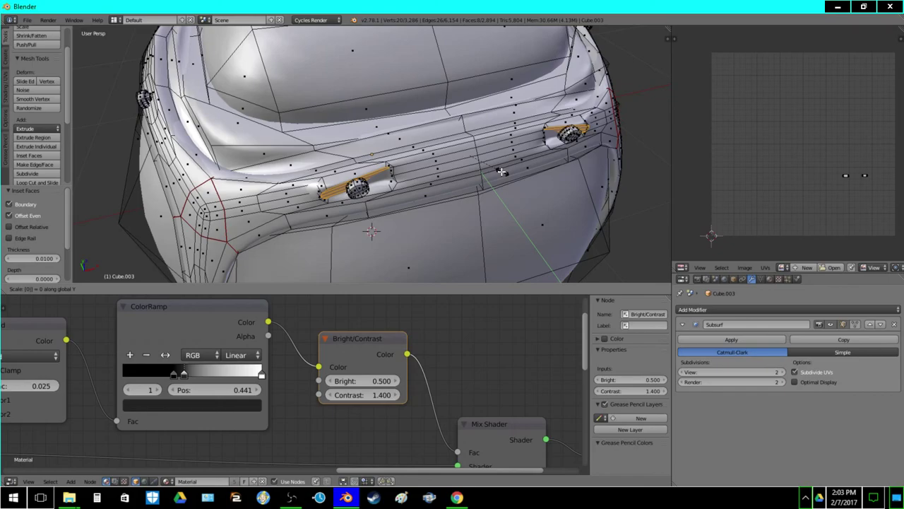
pyautogui.press('Return')
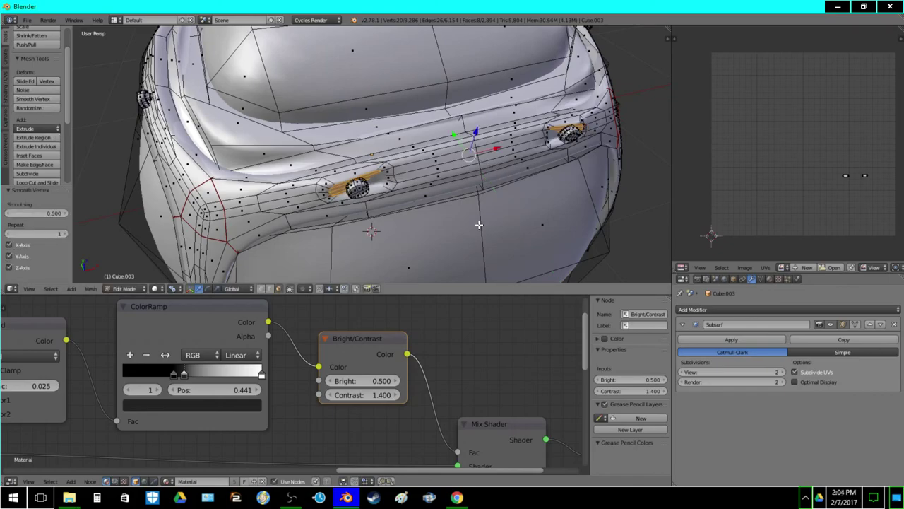
# Preview the reshaped rivet surrounds in Object Mode with material and rendered shading, and return to editing the mesh
pyautogui.press('Tab')
pyautogui.click(164, 288)
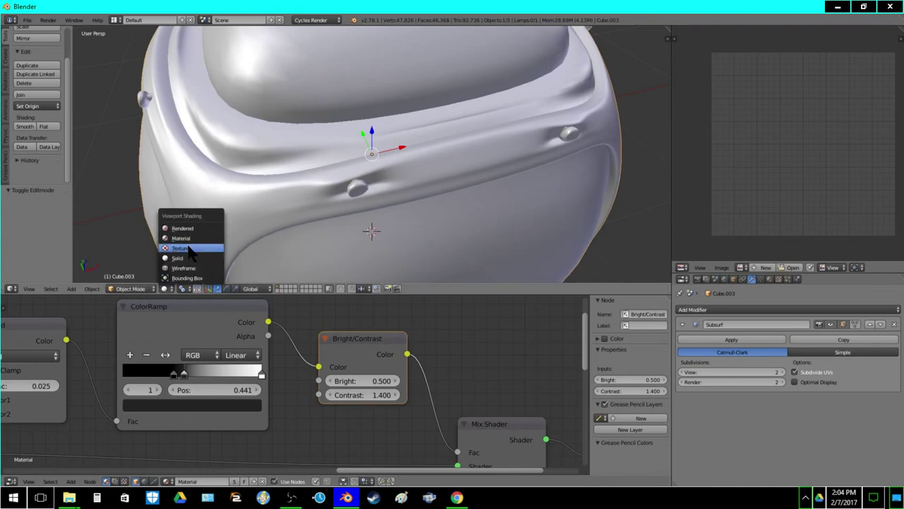
pyautogui.click(187, 242)
pyautogui.click(166, 287)
pyautogui.click(174, 238)
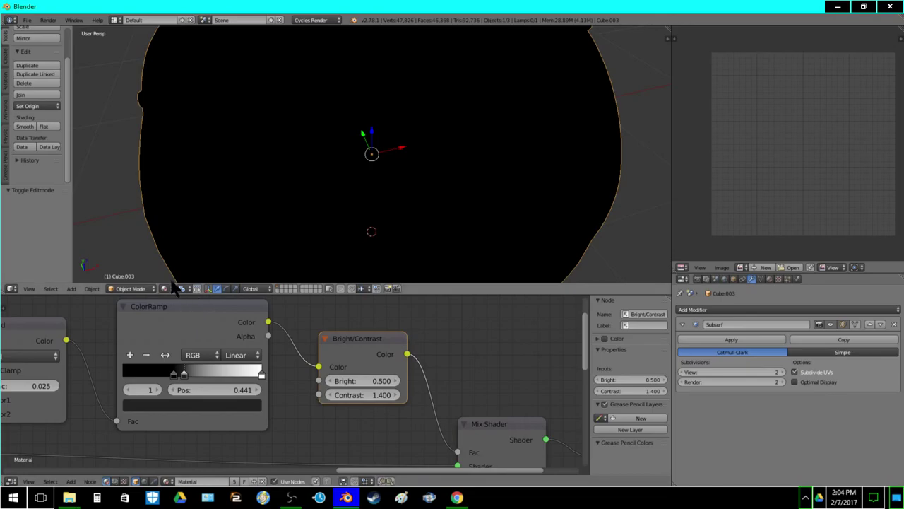
pyautogui.click(163, 288)
pyautogui.click(187, 229)
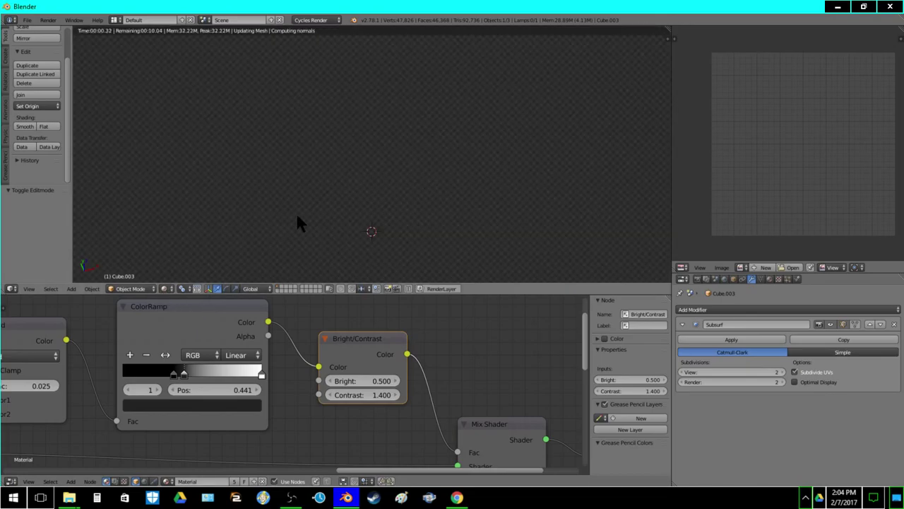
pyautogui.press('z')
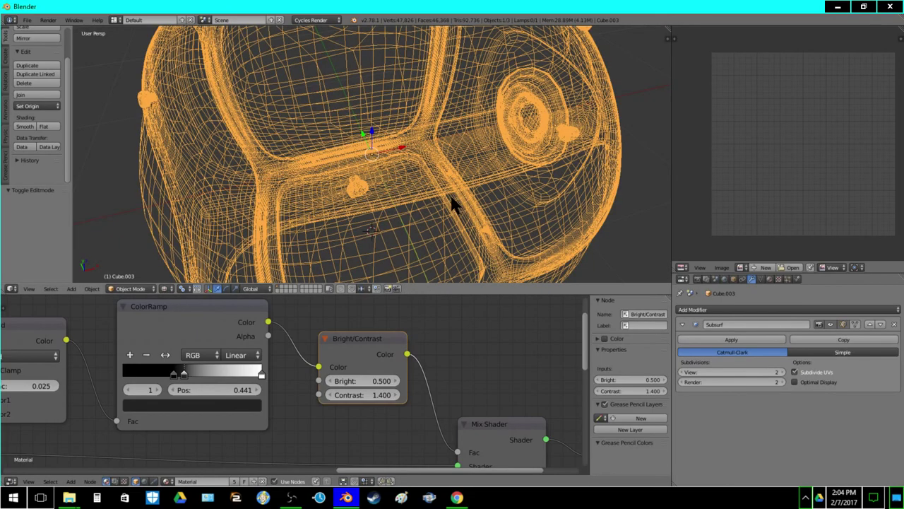
pyautogui.press('Tab')
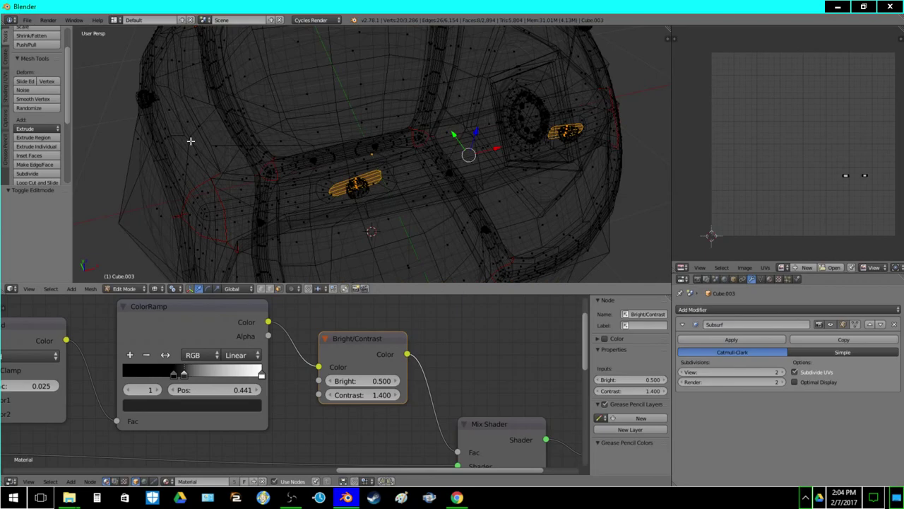
# Undo the smoothing, flattening and inset of the faces around the two rivets
pyautogui.hotkey('ctrl', 'z')
pyautogui.hotkey('ctrl', 'z')
pyautogui.hotkey('ctrl', 'z')
pyautogui.hotkey('ctrl', 'z')
pyautogui.hotkey('ctrl', 'z')
# Add the faces surrounding the two rivets on another rim strip to the selection, working in solid view
pyautogui.press('z')
pyautogui.moveTo(459, 234); pyautogui.dragTo(292, 162, button='middle')
pyautogui.keyDown('shift'); pyautogui.rightClick(273, 208); pyautogui.keyUp('shift')
pyautogui.keyDown('shift'); pyautogui.rightClick(278, 202); pyautogui.keyUp('shift')
pyautogui.keyDown('shift'); pyautogui.rightClick(280, 194); pyautogui.keyUp('shift')
pyautogui.keyDown('shift'); pyautogui.rightClick(281, 188); pyautogui.keyUp('shift')
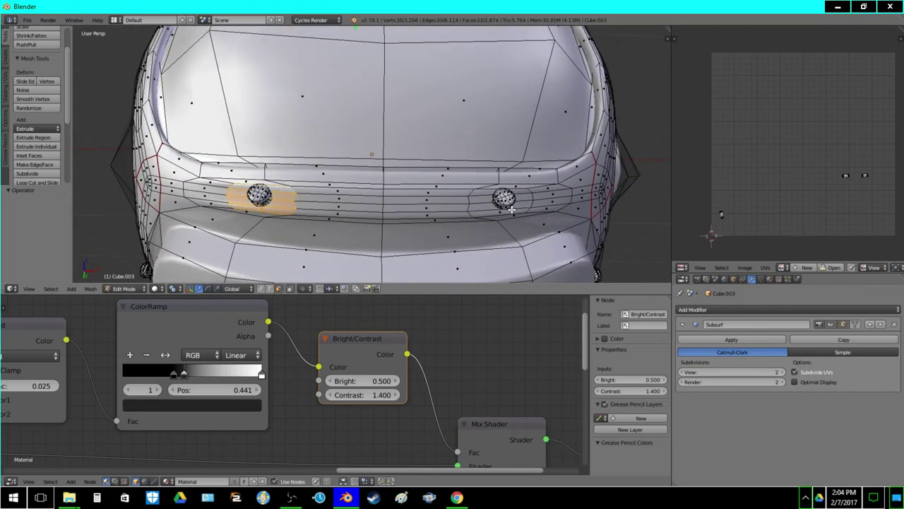
pyautogui.keyDown('shift'); pyautogui.rightClick(530, 210); pyautogui.keyUp('shift')
pyautogui.keyDown('shift'); pyautogui.rightClick(527, 205); pyautogui.keyUp('shift')
pyautogui.keyDown('shift'); pyautogui.rightClick(527, 198); pyautogui.keyUp('shift')
pyautogui.keyDown('shift'); pyautogui.rightClick(525, 192); pyautogui.keyUp('shift')
# Preview the body's edge-wear mask around the rivets in rendered shading while staying in Edit Mode
pyautogui.moveTo(482, 155); pyautogui.dragTo(440, 204, button='middle')
pyautogui.scroll(-3, 440, 205)
pyautogui.moveTo(415, 164); pyautogui.dragTo(427, 202, button='middle')
pyautogui.scroll(3, 428, 202)
pyautogui.click(156, 288)
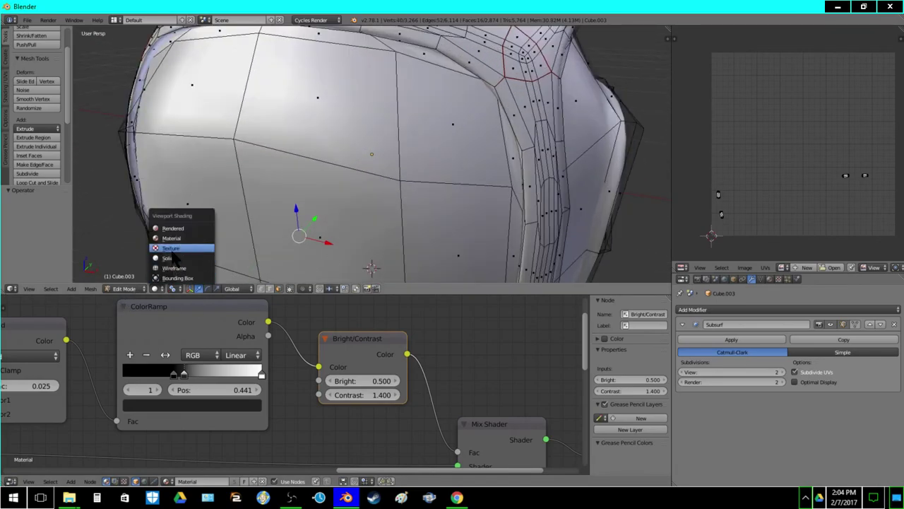
pyautogui.click(170, 238)
pyautogui.scroll(-2, 309, 123)
pyautogui.click(155, 288)
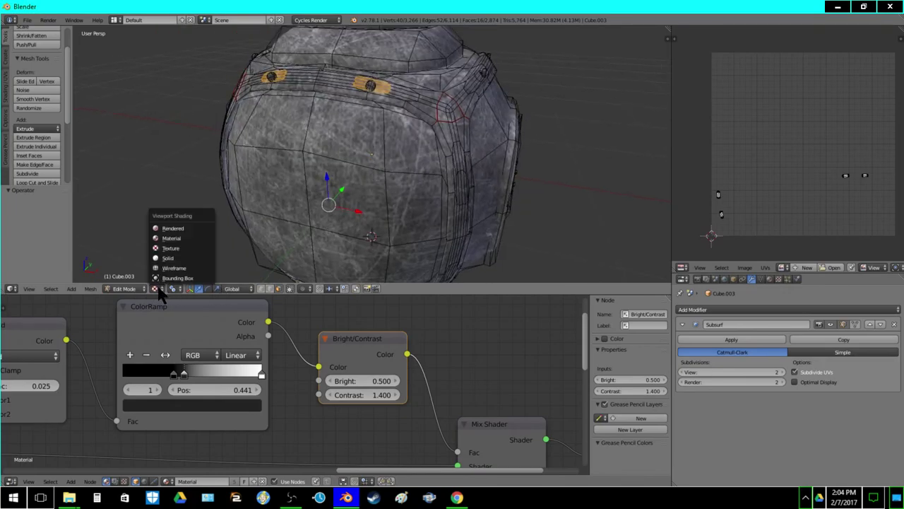
pyautogui.click(169, 229)
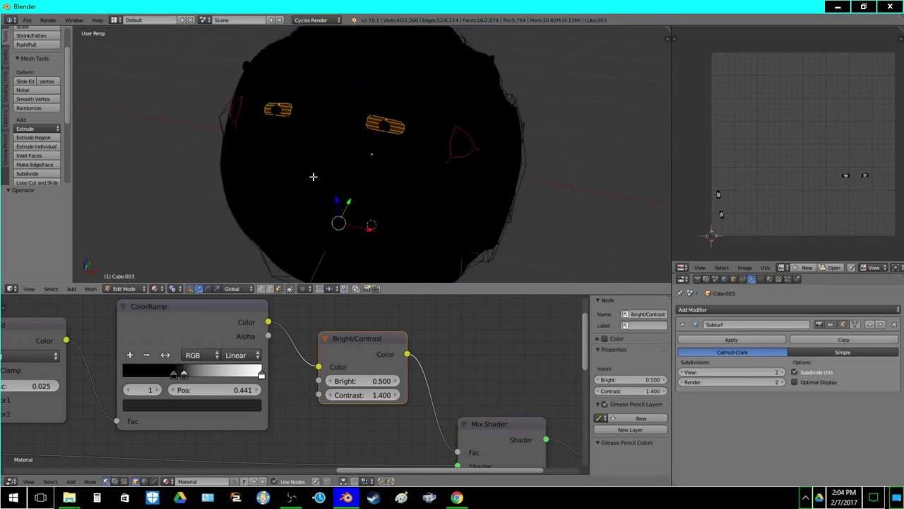
pyautogui.click(158, 289)
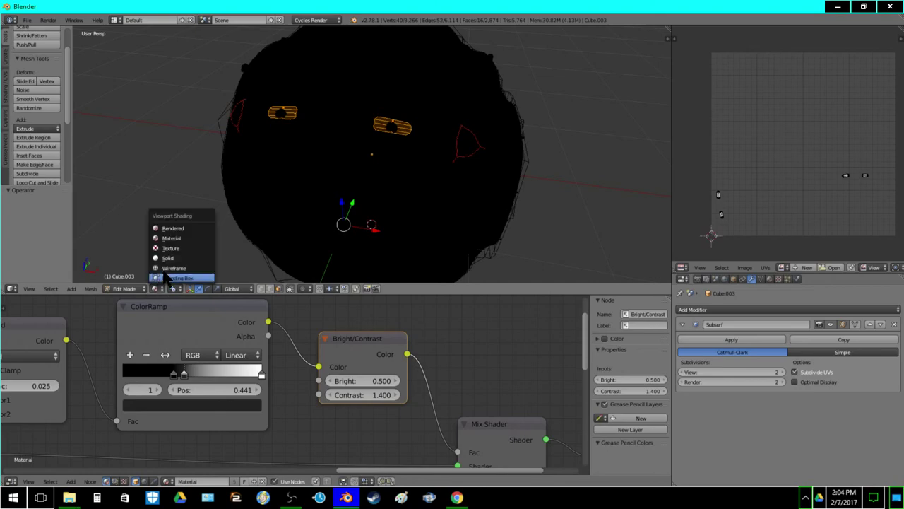
pyautogui.click(175, 229)
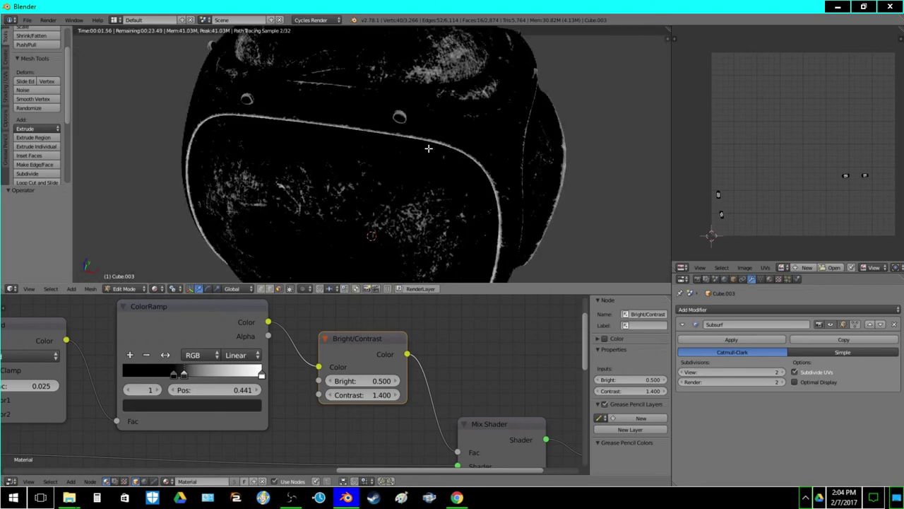
# Try flattening all selected rivet surrounds by scaling them to 0 along the Y axis
pyautogui.press('s')
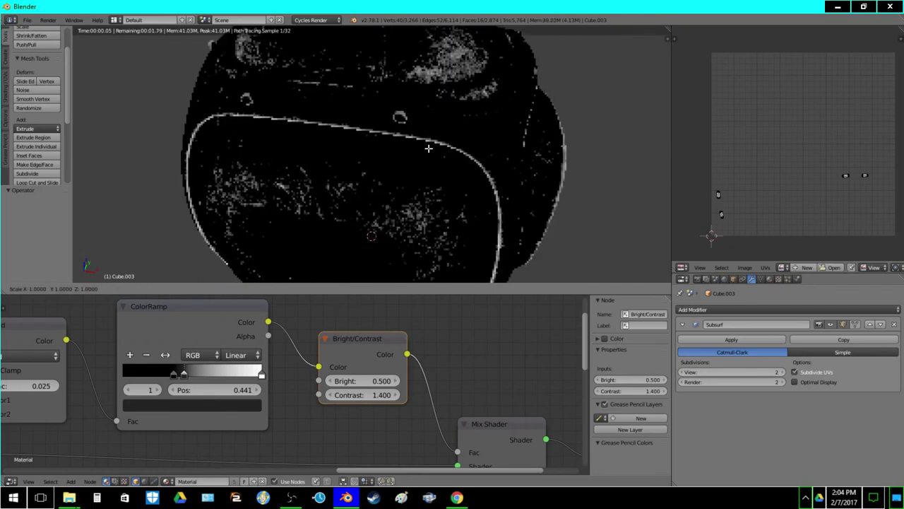
pyautogui.press('y')
pyautogui.press('0')
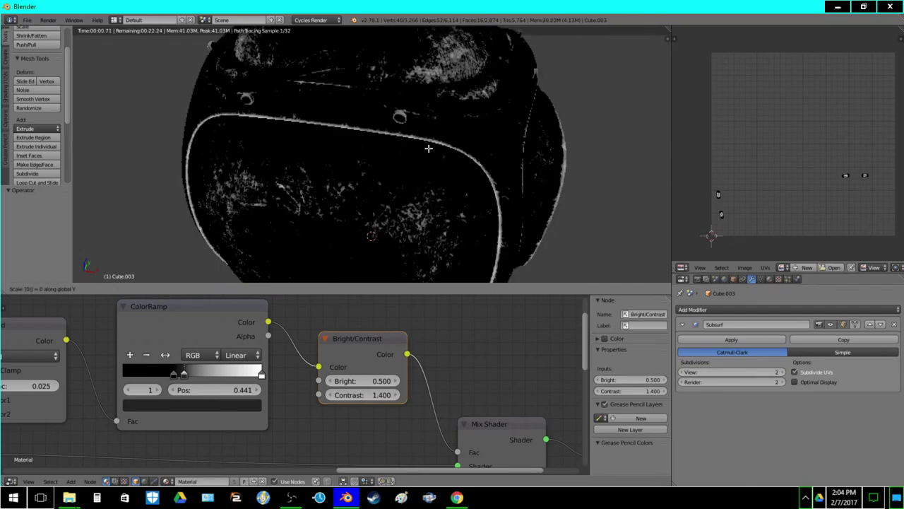
pyautogui.press('Return')
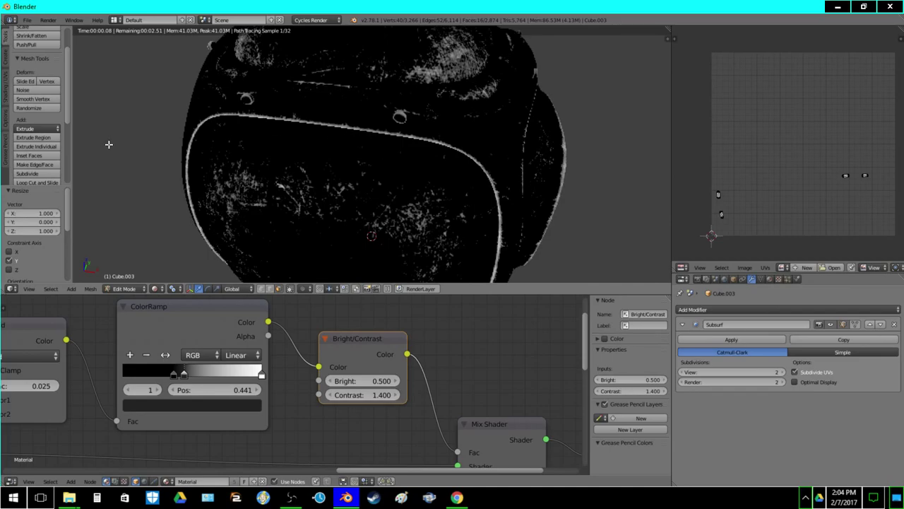
# Inset the selected rivet surrounds, trying a thickness of 0.05 and then applying 0.1, and return to solid view
pyautogui.click(54, 154)
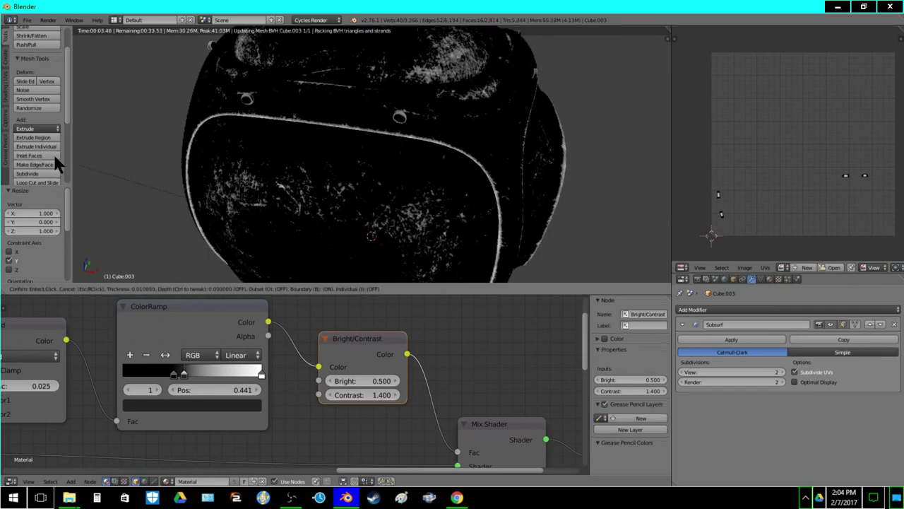
pyautogui.write('.05')
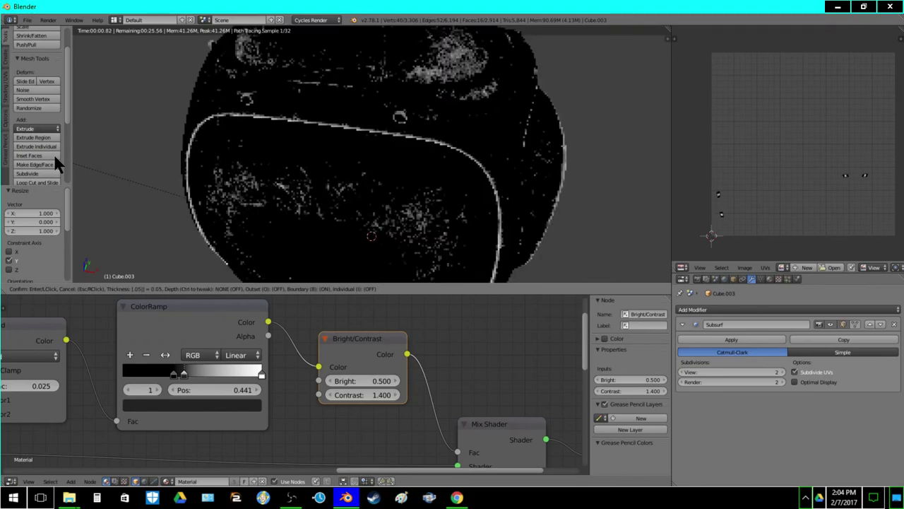
pyautogui.press('BackSpace')
pyautogui.press('BackSpace')
pyautogui.write('1')
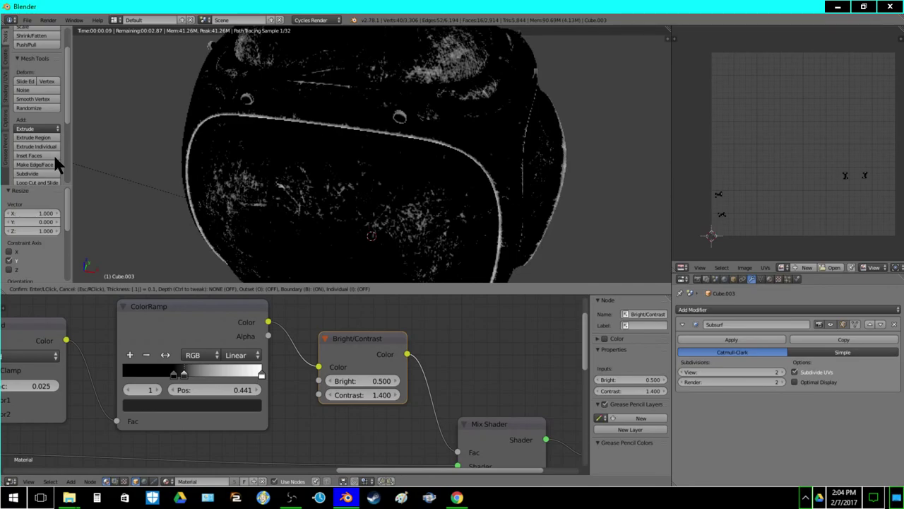
pyautogui.press('Return')
pyautogui.hotkey('shift', 'z')
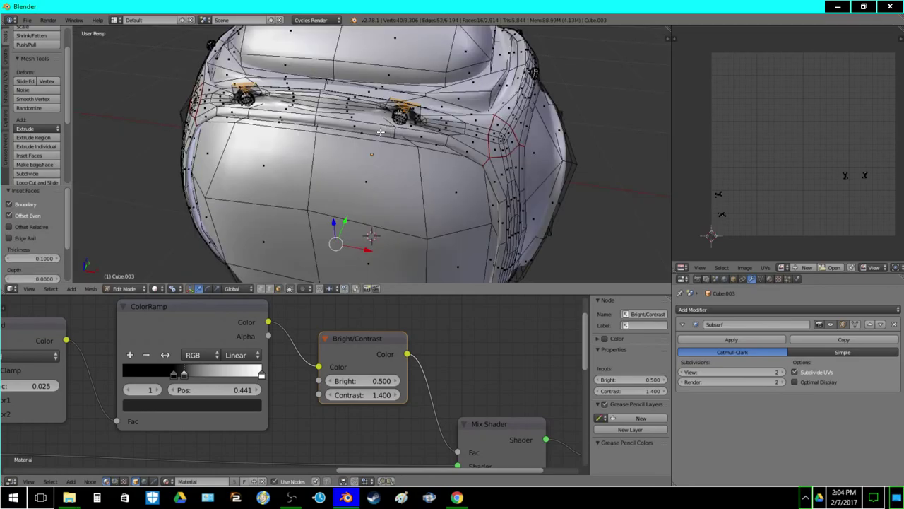
# Undo the 0.1 inset and the Y-axis flattening of the rivet surrounds
pyautogui.hotkey('ctrl', 'z')
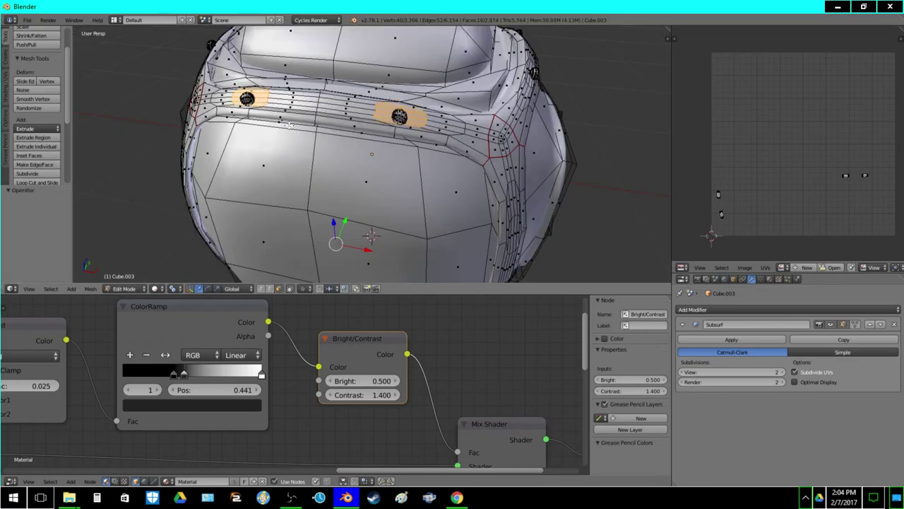
pyautogui.hotkey('ctrl', 'z')
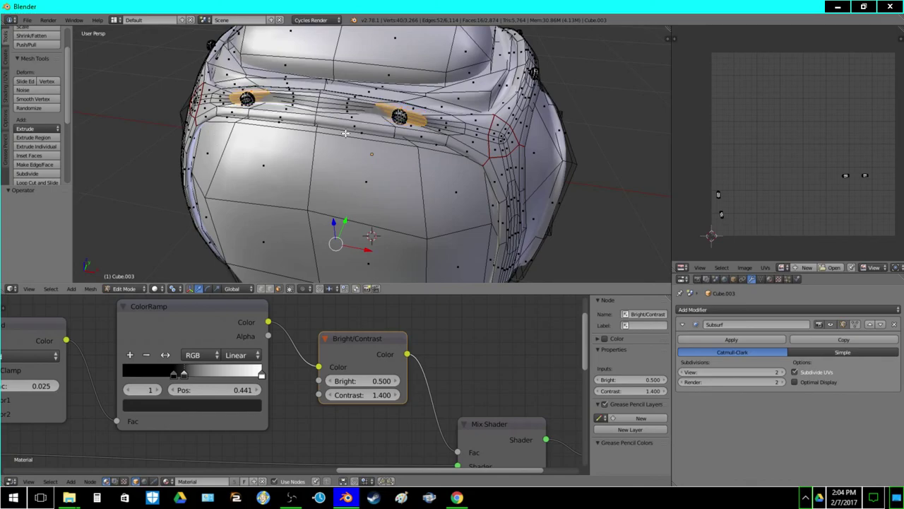
pyautogui.hotkey('ctrl', 'z')
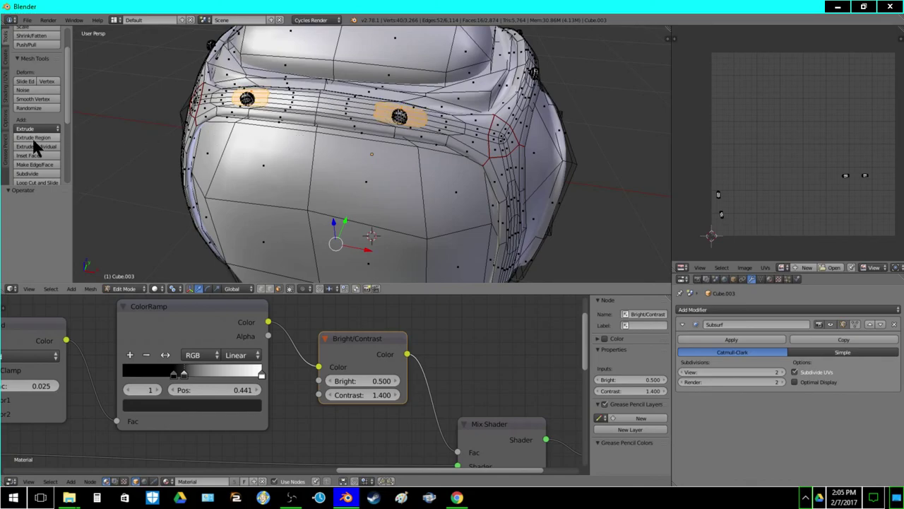
# Inset the selected faces around all four rivets with a thickness of 0.01
pyautogui.click(35, 156)
pyautogui.write('.1')
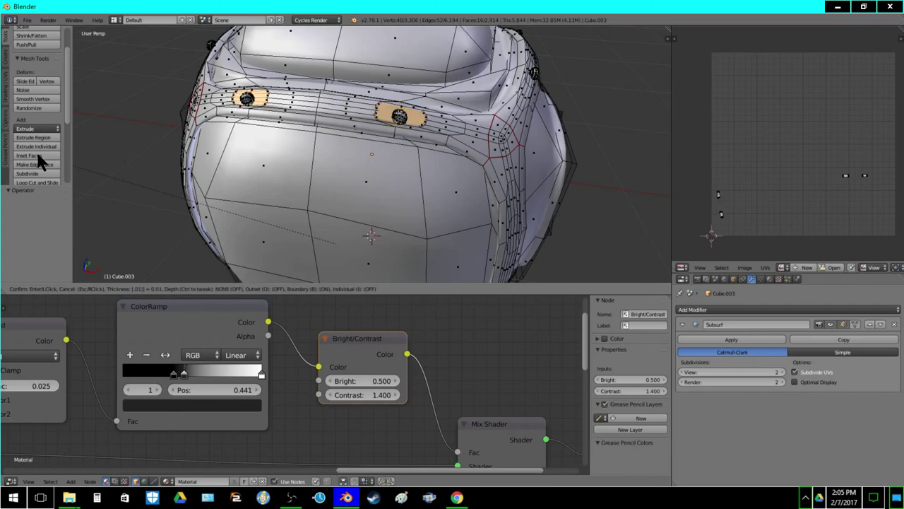
pyautogui.press('Return')
# Show the body in rendered shading and extrude the four inset rivet surrounds by -0.05
pyautogui.scroll(-3, 282, 153)
pyautogui.moveTo(286, 100)
pyautogui.mouseDown(button='middle')
pyautogui.moveTo(280, 50)
pyautogui.moveTo(150, 245)
pyautogui.mouseUp(button='middle')
pyautogui.click(156, 289)
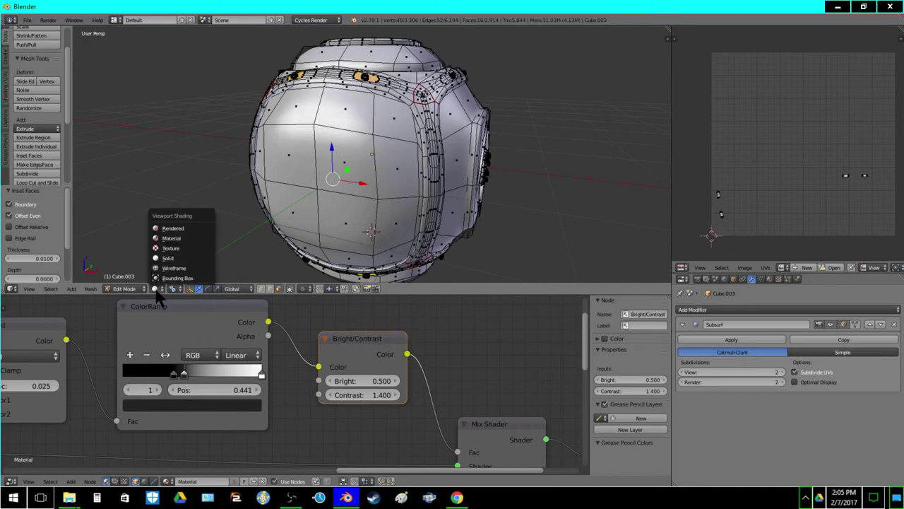
pyautogui.click(173, 228)
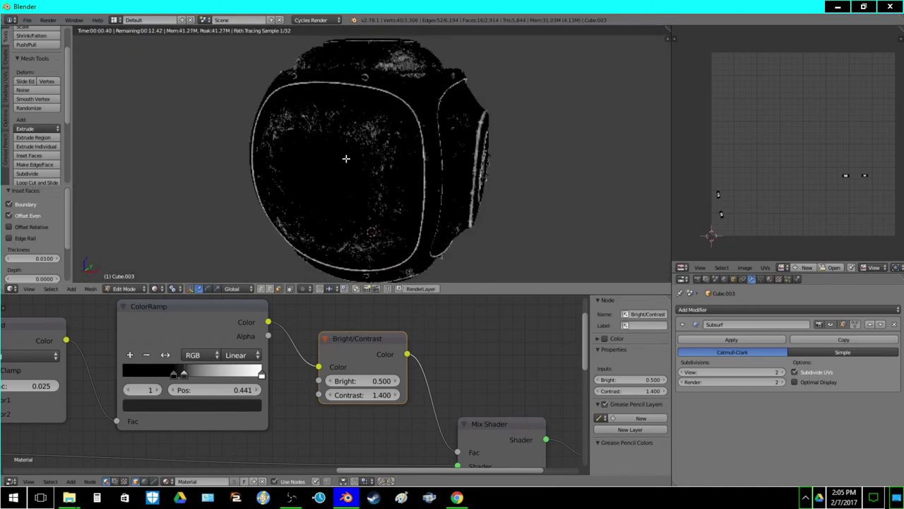
pyautogui.press('e')
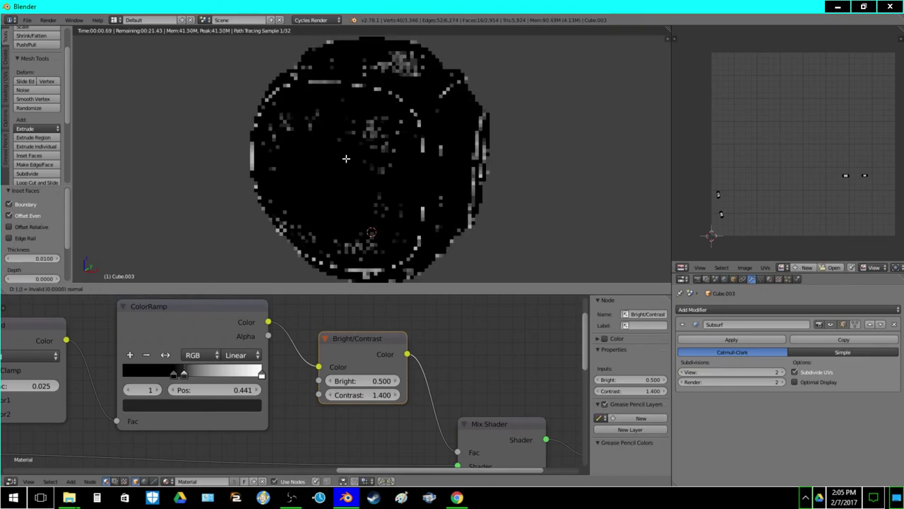
pyautogui.write('1')
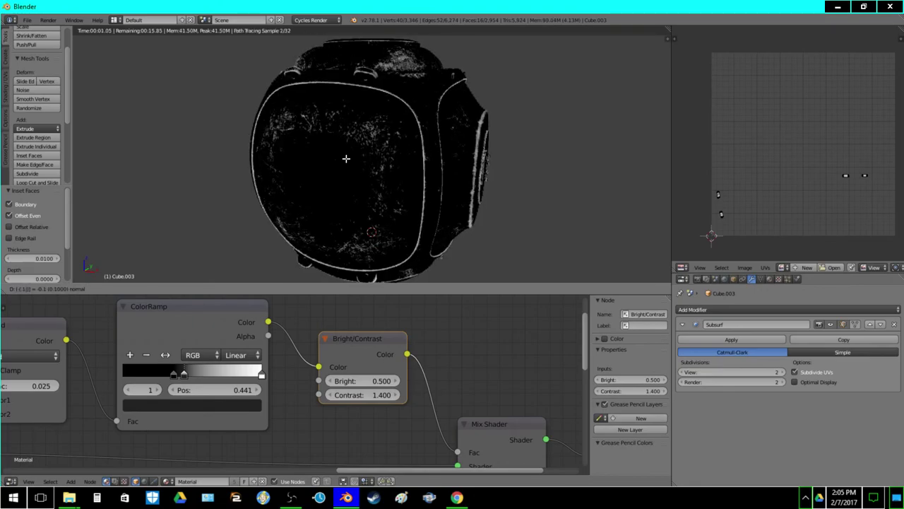
pyautogui.press('BackSpace')
pyautogui.write('.05')
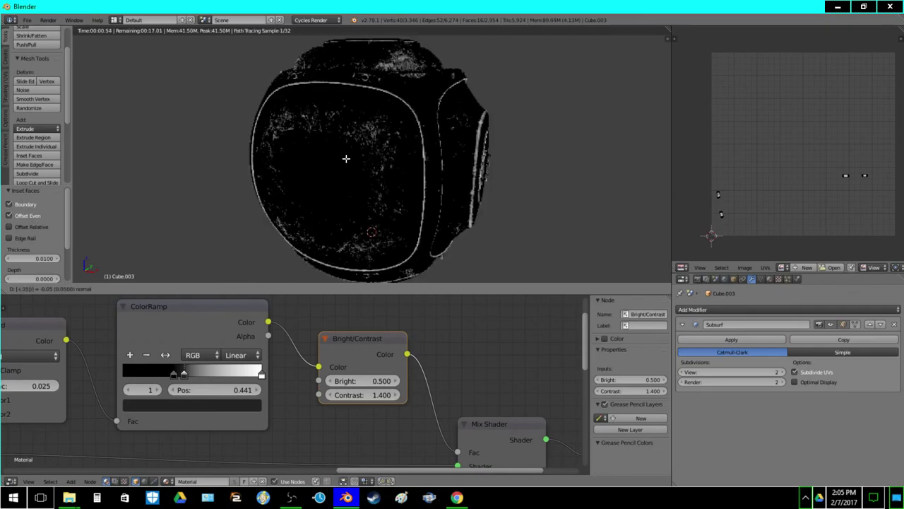
pyautogui.press('Return')
# Leave edit mode, examine the rendered edge wear around the recessed rivets, and return to solid shading
pyautogui.press('Tab')
pyautogui.moveTo(353, 148); pyautogui.dragTo(410, 201, button='middle')
pyautogui.scroll(2, 410, 202)
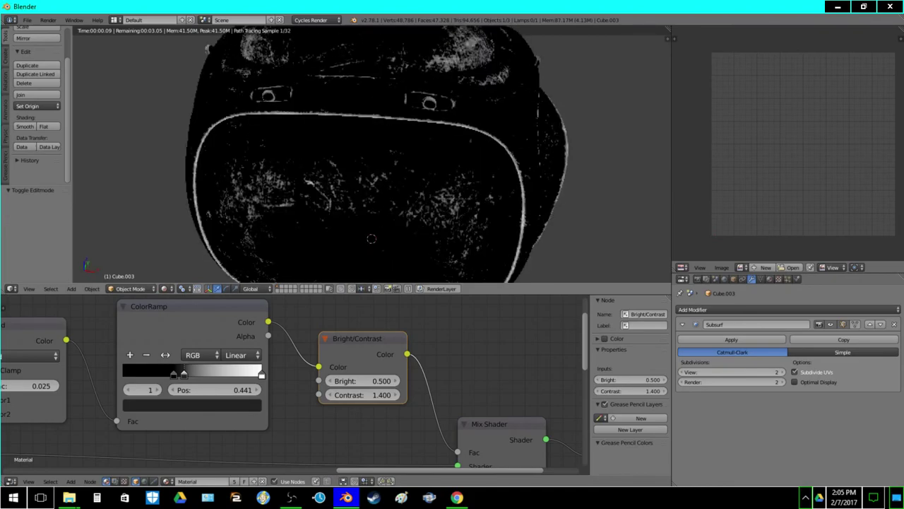
pyautogui.moveTo(409, 201)
pyautogui.mouseDown(button='middle')
pyautogui.moveTo(378, 200)
pyautogui.moveTo(427, 197)
pyautogui.mouseUp(button='middle')
pyautogui.scroll(-2, 378, 199)
pyautogui.hotkey('shift', 'z')
pyautogui.moveTo(327, 188)
pyautogui.mouseDown(button='middle')
pyautogui.moveTo(335, 167)
pyautogui.moveTo(322, 107)
pyautogui.moveTo(337, 115)
pyautogui.mouseUp(button='middle')
# In edit mode, select the faces around the two upper and two lower rivets on the side with the round port
pyautogui.press('Tab')
pyautogui.scroll(1, 337, 115)
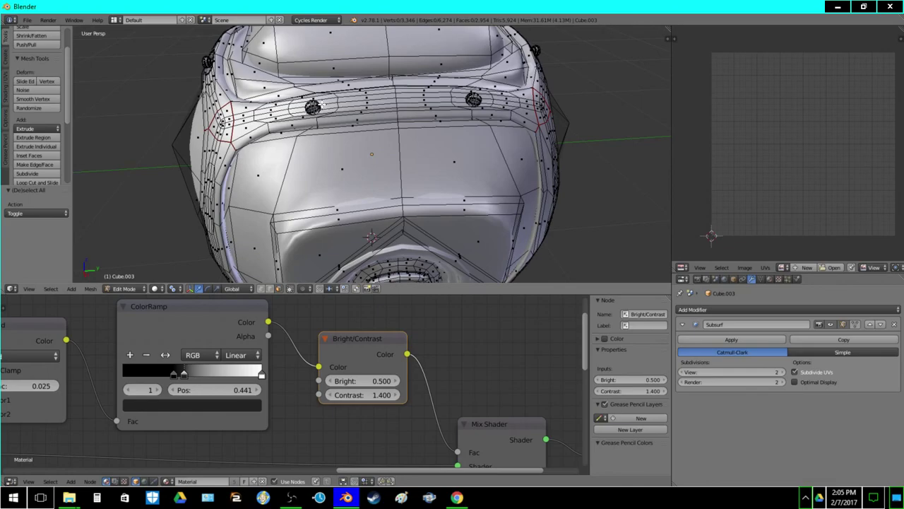
pyautogui.keyDown('alt'); pyautogui.rightClick(323, 105); pyautogui.keyUp('alt')
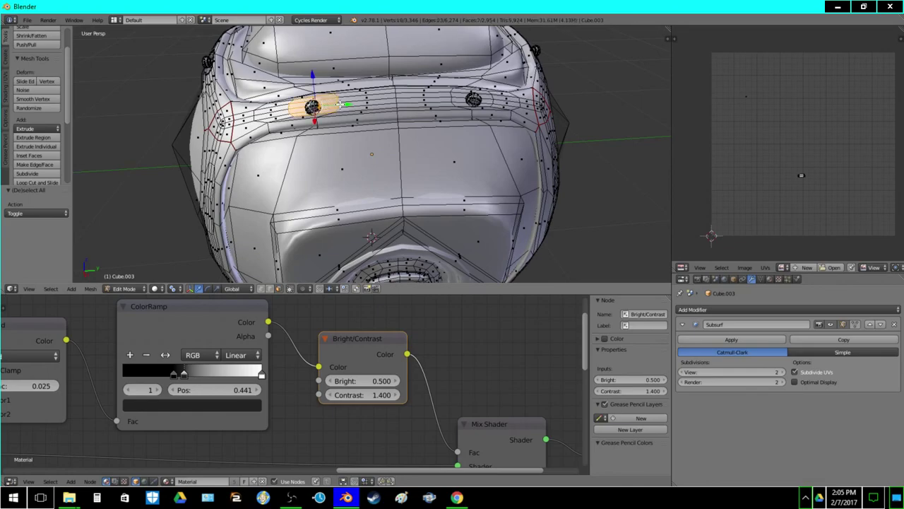
pyautogui.keyDown('alt'); pyautogui.keyDown('shift'); pyautogui.rightClick(484, 99); pyautogui.keyUp('shift'); pyautogui.keyUp('alt')
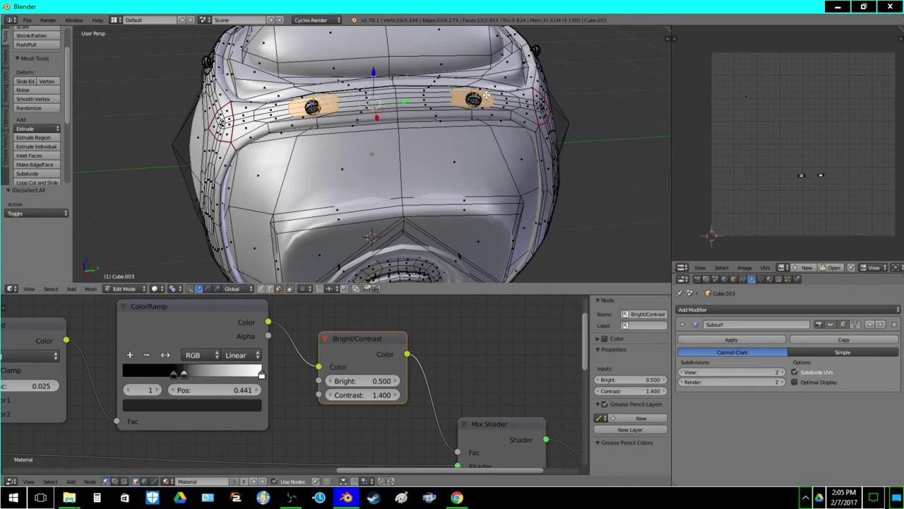
pyautogui.moveTo(401, 180); pyautogui.dragTo(397, 75, button='middle')
pyautogui.keyDown('alt'); pyautogui.keyDown('shift'); pyautogui.rightClick(321, 215); pyautogui.keyUp('shift'); pyautogui.keyUp('alt')
pyautogui.keyDown('alt'); pyautogui.rightClick(322, 214); pyautogui.keyUp('alt')
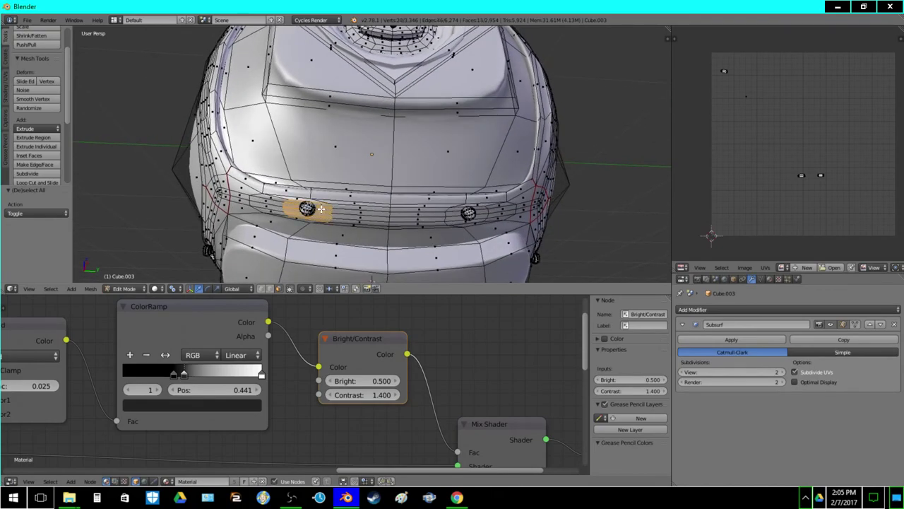
pyautogui.keyDown('alt'); pyautogui.keyDown('shift'); pyautogui.rightClick(482, 215); pyautogui.keyUp('shift'); pyautogui.keyUp('alt')
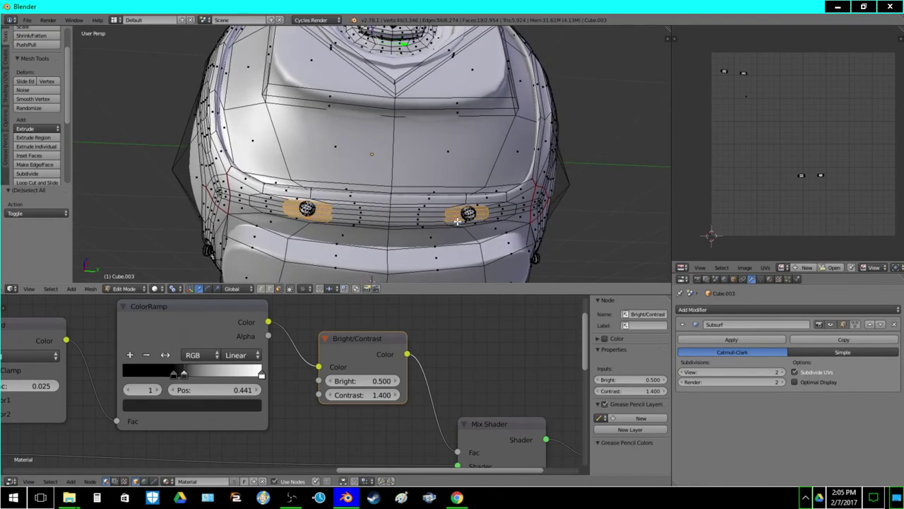
# Add the faces around the two lower rivets on the opposite side of the body to the selection
pyautogui.moveTo(491, 166); pyautogui.dragTo(293, 160, button='middle')
pyautogui.keyDown('shift'); pyautogui.rightClick(277, 192); pyautogui.keyUp('shift')
pyautogui.keyDown('shift'); pyautogui.rightClick(278, 186); pyautogui.keyUp('shift')
pyautogui.keyDown('shift'); pyautogui.rightClick(280, 181); pyautogui.keyUp('shift')
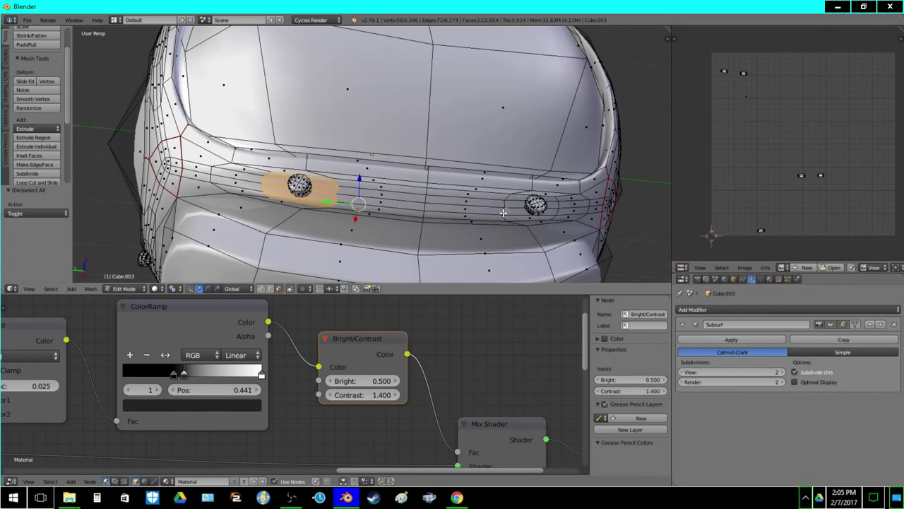
pyautogui.press('l')
pyautogui.press('l')
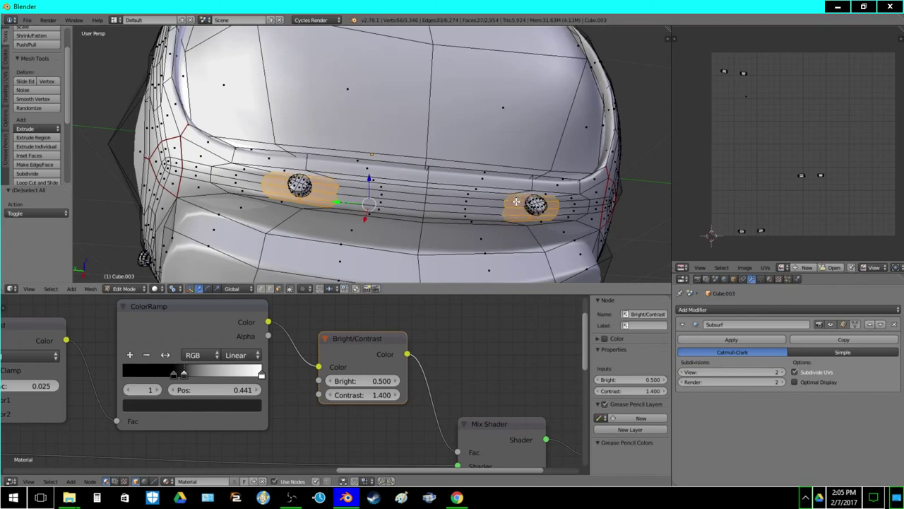
# Add the faces around the two upper rivets of that same side to the selection
pyautogui.moveTo(433, 116); pyautogui.dragTo(326, 110, button='middle')
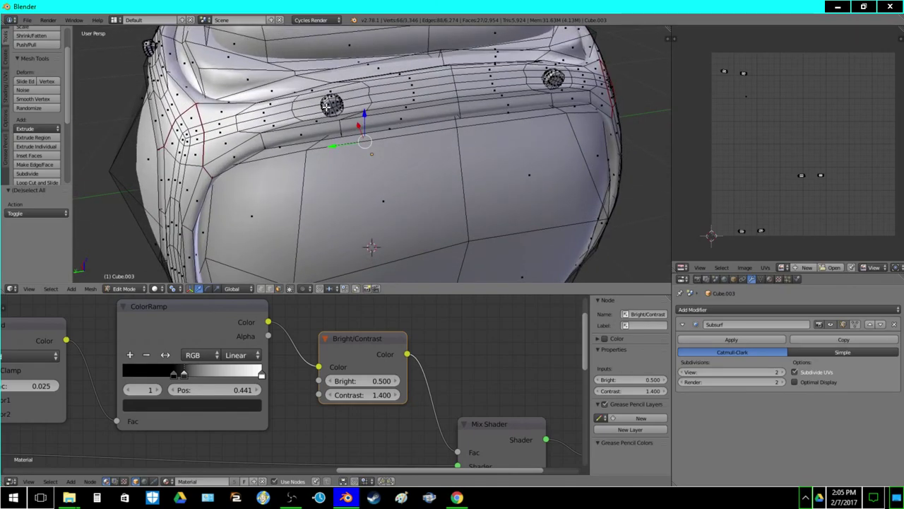
pyautogui.press('l')
pyautogui.press('l')
pyautogui.moveTo(524, 107); pyautogui.dragTo(457, 135, button='middle')
pyautogui.press('l')
# Add the faces around the two upper rivets of the remaining side to the selection, correcting wrongly picked faces on one rivet
pyautogui.scroll(-4, 420, 103)
pyautogui.scroll(2, 457, 135)
pyautogui.moveTo(388, 145); pyautogui.dragTo(380, 140, button='middle')
pyautogui.press('l')
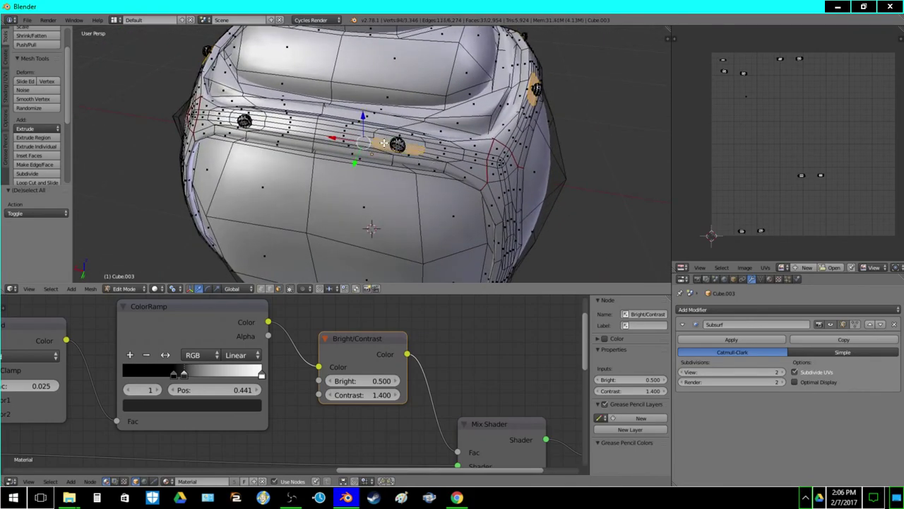
pyautogui.press('l')
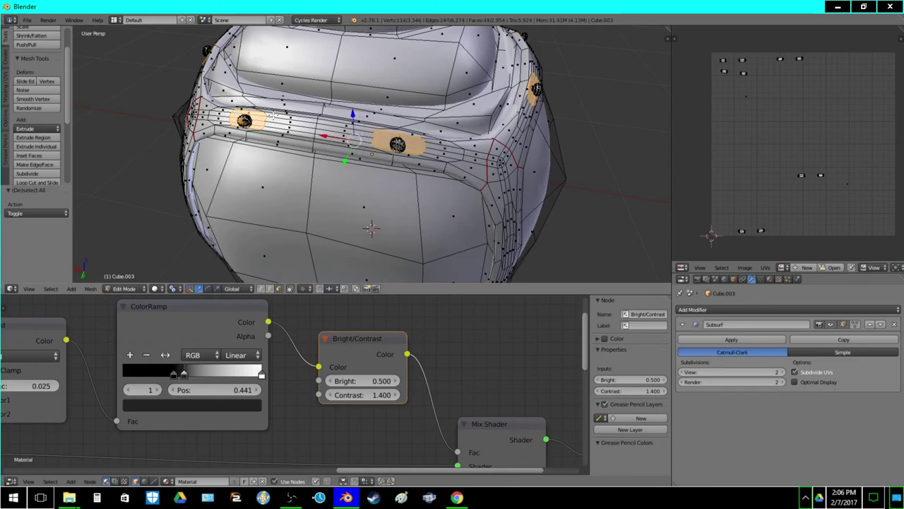
pyautogui.scroll(3, 272, 116)
pyautogui.scroll(-2, 247, 120)
pyautogui.moveTo(247, 121); pyautogui.dragTo(266, 124, button='middle')
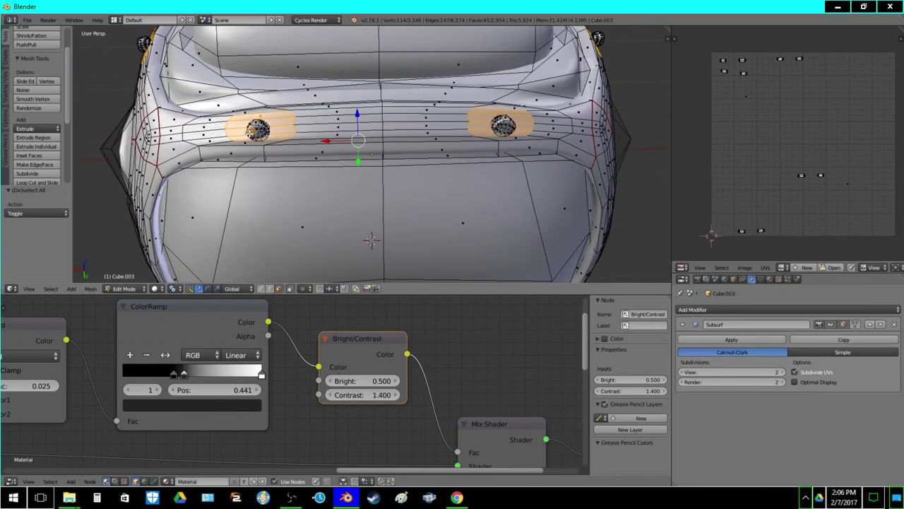
pyautogui.hotkey('shift', 'l')
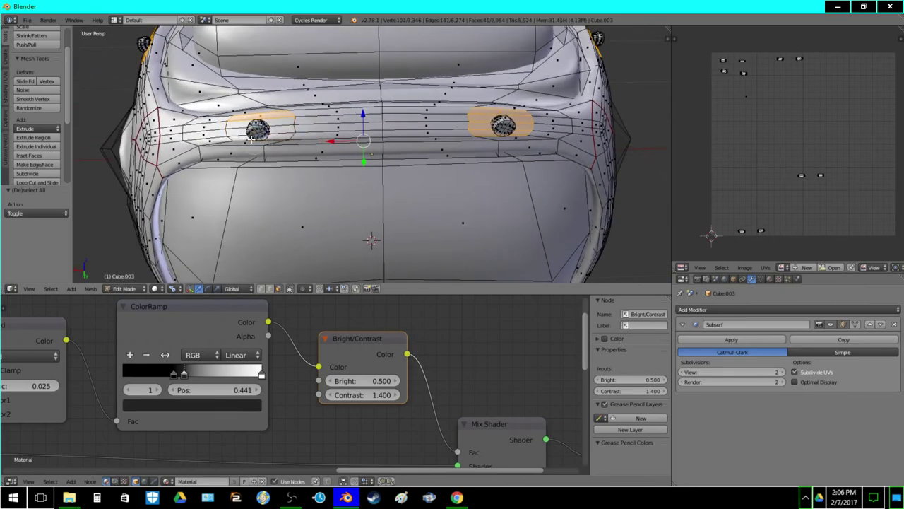
pyautogui.press('l')
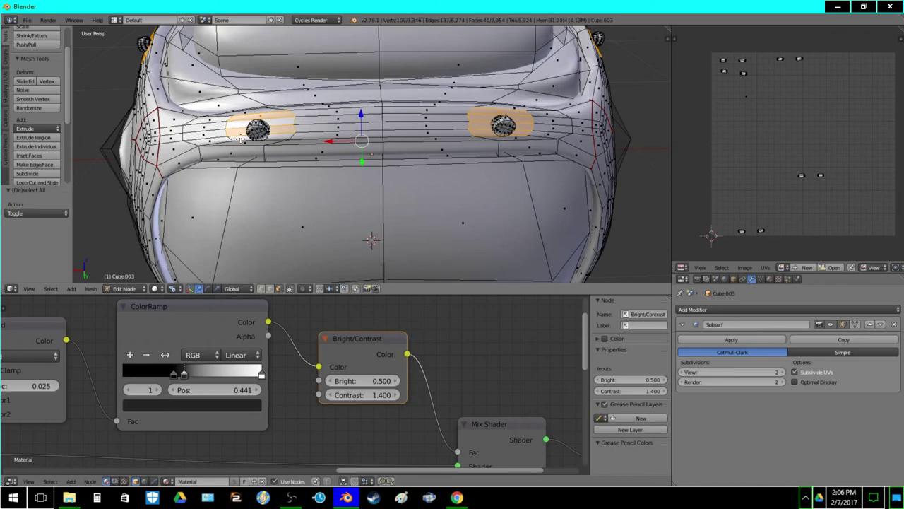
# Add the faces around the two rivets along the lower edge of that side to the selection
pyautogui.press('z')
pyautogui.scroll(-4, 290, 195)
pyautogui.scroll(-2, 351, 221)
pyautogui.moveTo(351, 221); pyautogui.dragTo(350, 148, button='middle')
pyautogui.press('z')
pyautogui.scroll(3, 343, 156)
pyautogui.moveTo(339, 188)
pyautogui.mouseDown(button='middle')
pyautogui.moveTo(344, 156)
pyautogui.moveTo(328, 153)
pyautogui.moveTo(328, 161)
pyautogui.mouseUp(button='middle')
pyautogui.scroll(4, 328, 161)
pyautogui.keyDown('shift'); pyautogui.rightClick(233, 212); pyautogui.keyUp('shift')
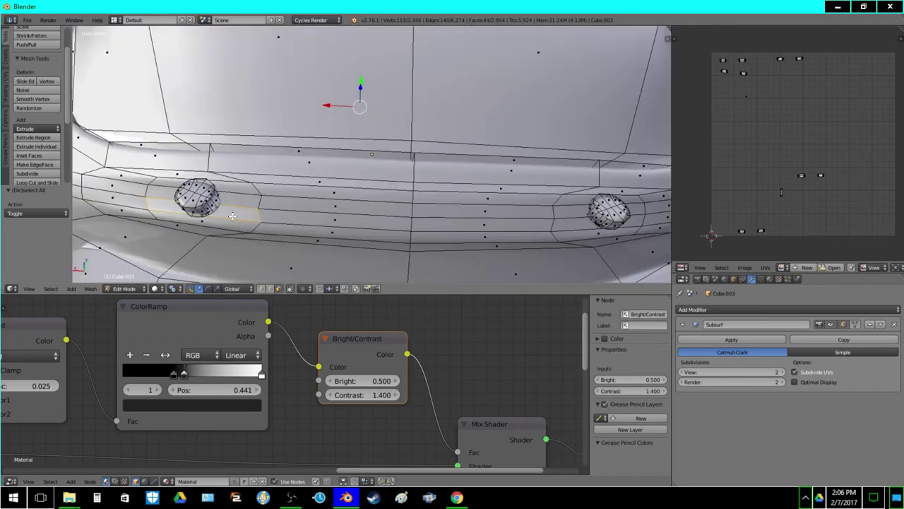
pyautogui.keyDown('alt'); pyautogui.keyDown('shift'); pyautogui.rightClick(233, 222); pyautogui.keyUp('shift'); pyautogui.keyUp('alt')
pyautogui.keyDown('shift'); pyautogui.rightClick(235, 196); pyautogui.keyUp('shift')
pyautogui.keyDown('shift'); pyautogui.rightClick(233, 185); pyautogui.keyUp('shift')
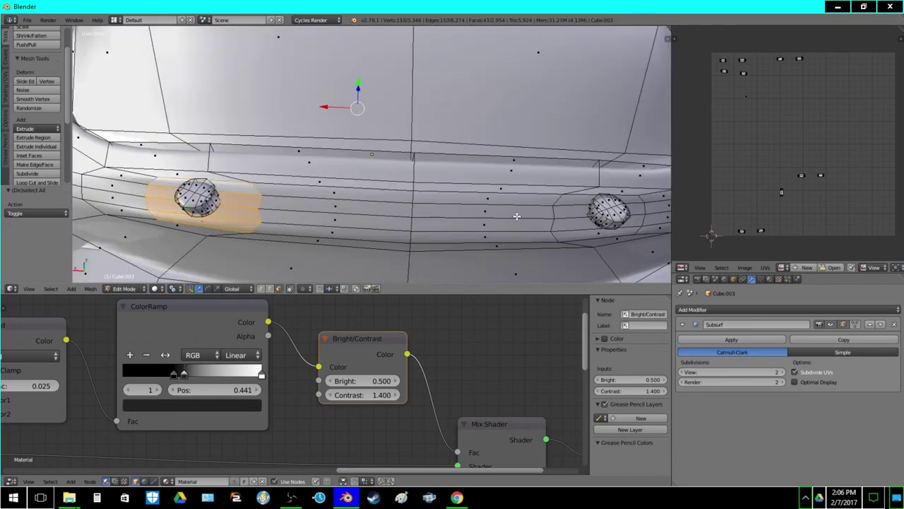
pyautogui.keyDown('shift'); pyautogui.rightClick(582, 232); pyautogui.keyUp('shift')
pyautogui.keyDown('shift'); pyautogui.rightClick(576, 219); pyautogui.keyUp('shift')
pyautogui.keyDown('shift'); pyautogui.rightClick(575, 210); pyautogui.keyUp('shift')
pyautogui.keyDown('shift'); pyautogui.rightClick(573, 201); pyautogui.keyUp('shift')
# Check the selection in wireframe and inset the twelve rivet surrounds with a thickness of 0.01
pyautogui.scroll(-5, 549, 198)
pyautogui.scroll(-4, 348, 156)
pyautogui.moveTo(348, 156)
pyautogui.mouseDown(button='middle')
pyautogui.moveTo(390, 178)
pyautogui.moveTo(363, 179)
pyautogui.moveTo(369, 202)
pyautogui.moveTo(385, 199)
pyautogui.mouseUp(button='middle')
pyautogui.press('z')
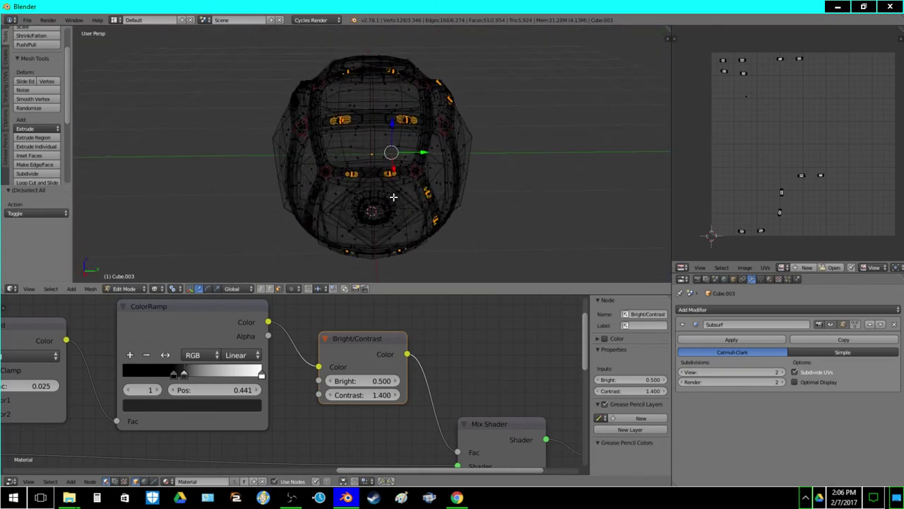
pyautogui.press('z')
pyautogui.scroll(5, 368, 210)
pyautogui.moveTo(353, 168); pyautogui.dragTo(356, 183, button='middle')
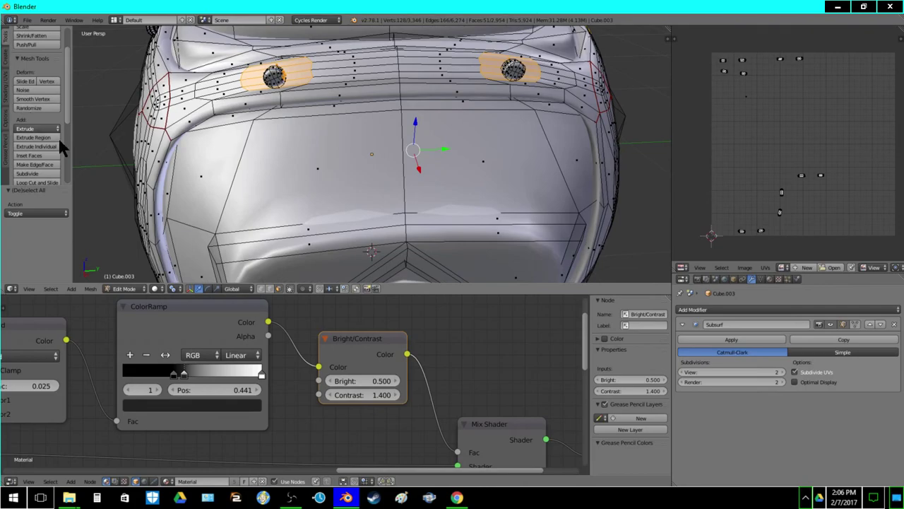
pyautogui.click(44, 156)
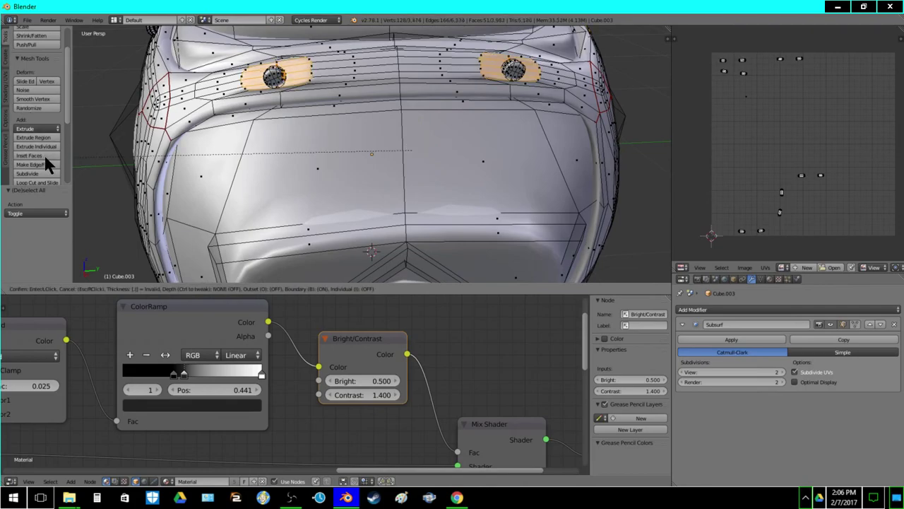
pyautogui.click(44, 154)
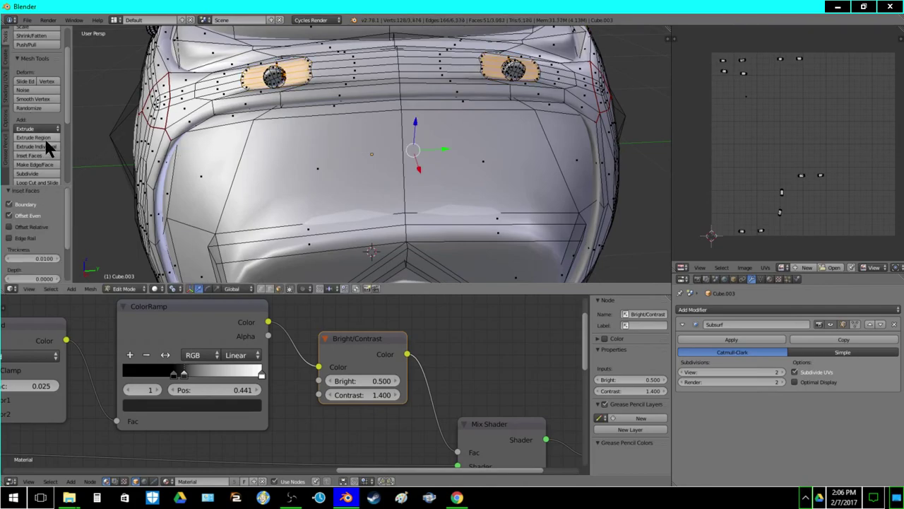
# Try extruding the inset rivet surrounds as individual faces by -0.005, and undo back to the plain inset
pyautogui.hotkey('alt', 's')
pyautogui.write('-0.005|) = -0.005, (S or Alt) Even Thickness OFF')
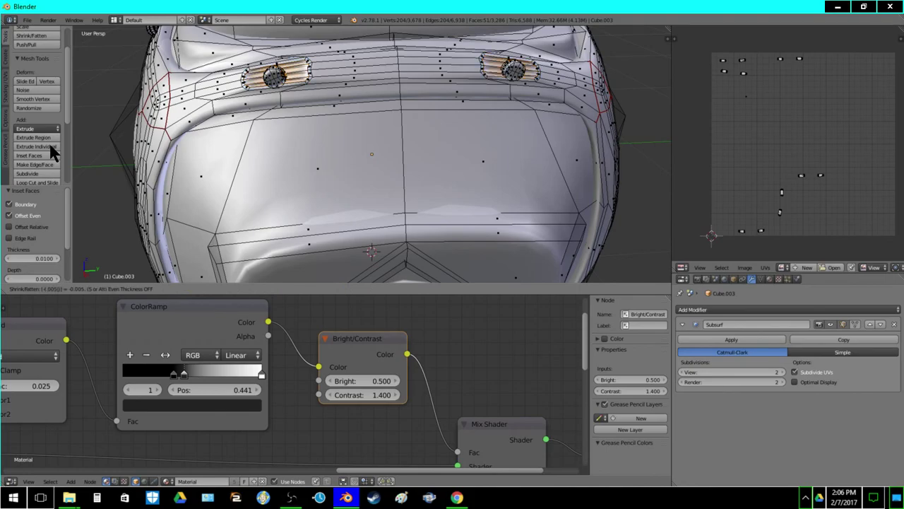
pyautogui.press('Return')
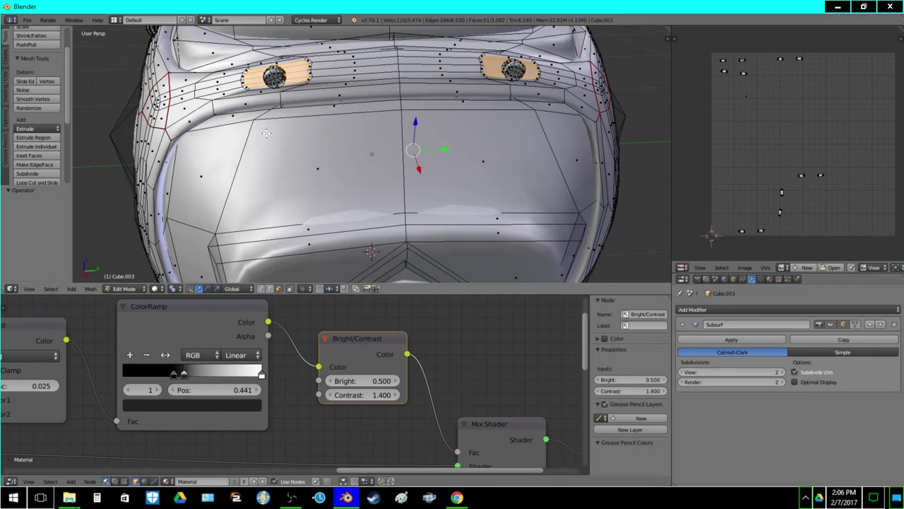
pyautogui.hotkey('ctrl', 'z')
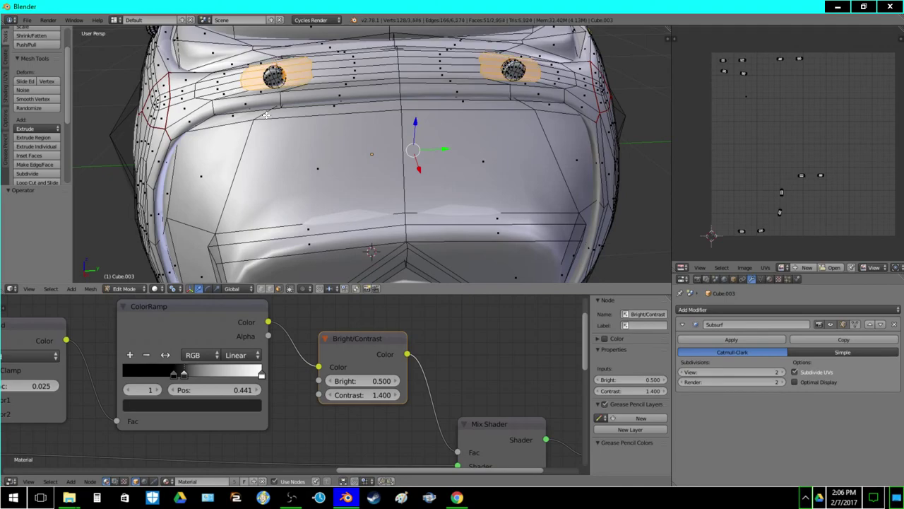
pyautogui.hotkey('ctrl', 'shift', 'z')
# Extrude the inset rivet surrounds as a region by -0.05
pyautogui.press('e')
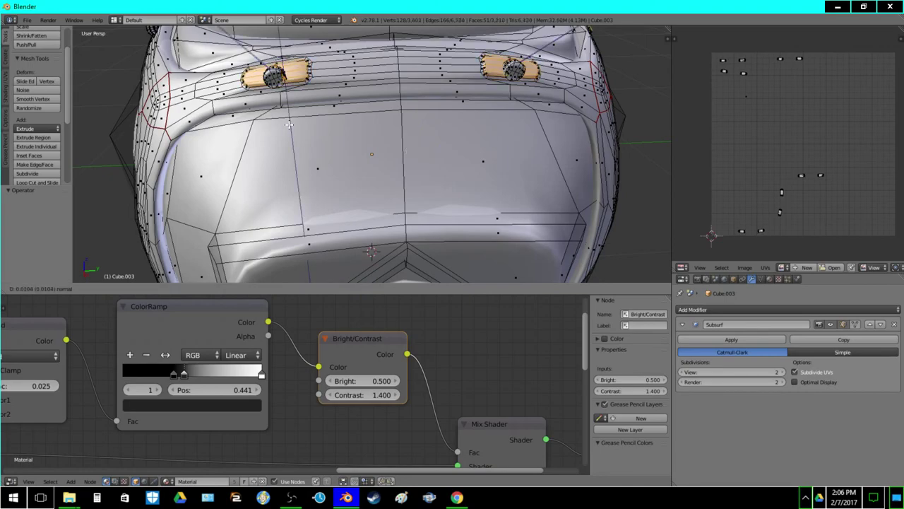
pyautogui.write('-0.05 (0')
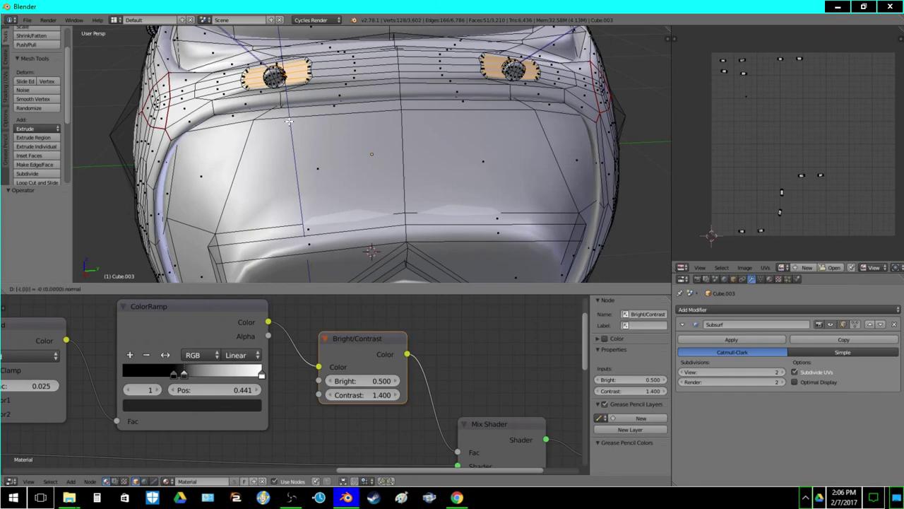
pyautogui.write('.05')
pyautogui.press('Return')
# Leave edit mode and inspect the recessed rivet surrounds up close in textured shading
pyautogui.press('Tab')
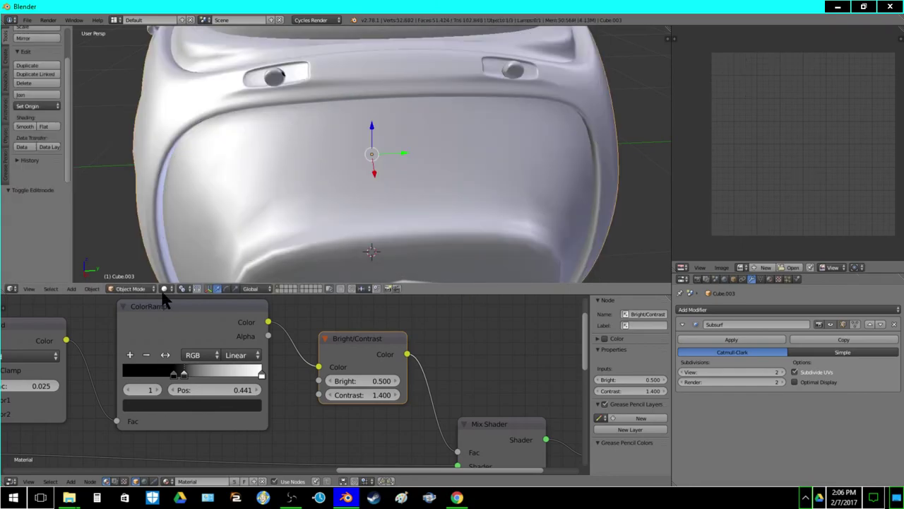
pyautogui.click(164, 288)
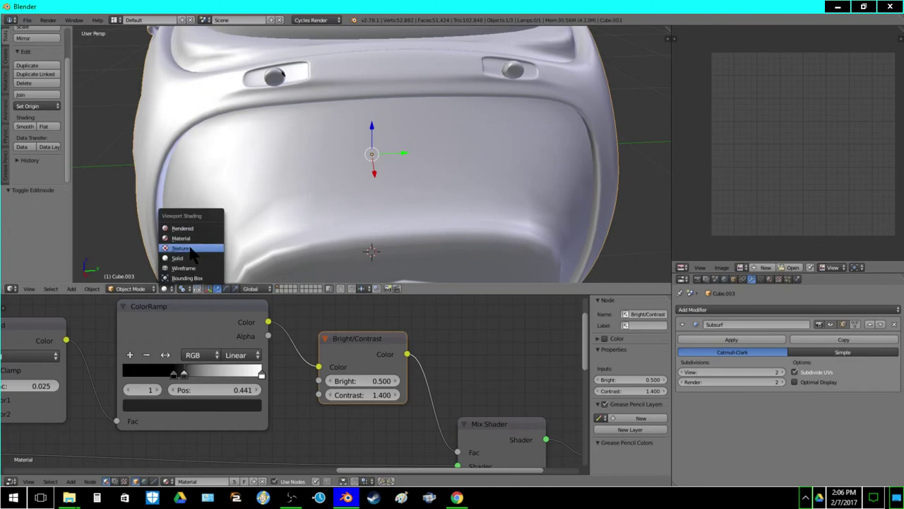
pyautogui.click(192, 248)
pyautogui.scroll(5, 282, 160)
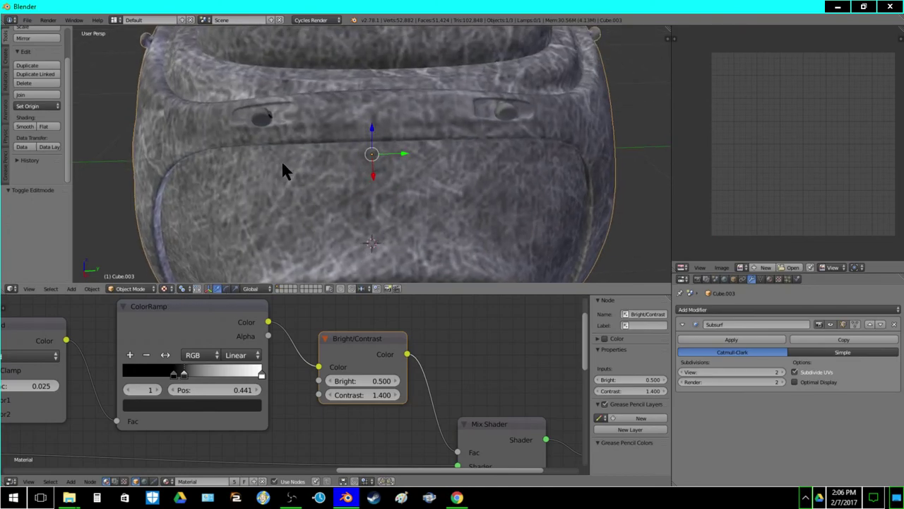
# In edit mode, undo the extrusion and inset, and keep only the faces around the rivets selected, without stray rivet faces
pyautogui.press('Tab')
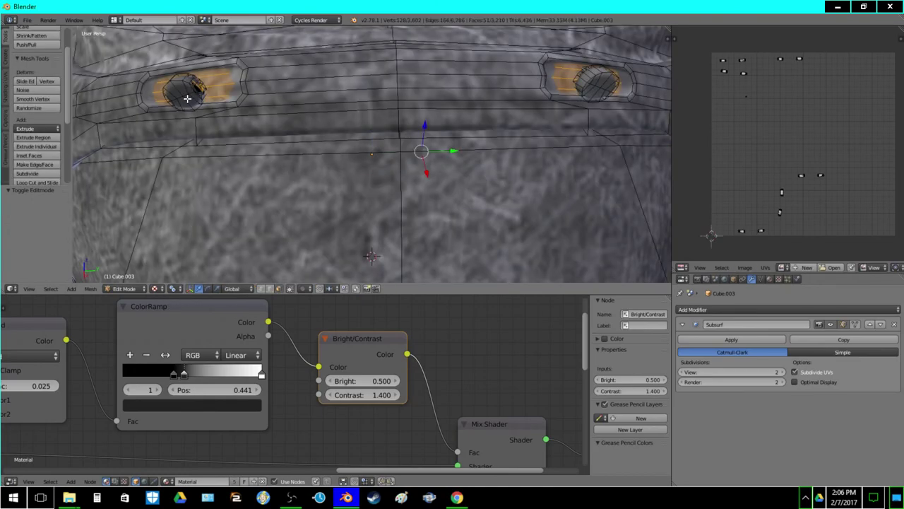
pyautogui.press('ctrl+KP_Add')
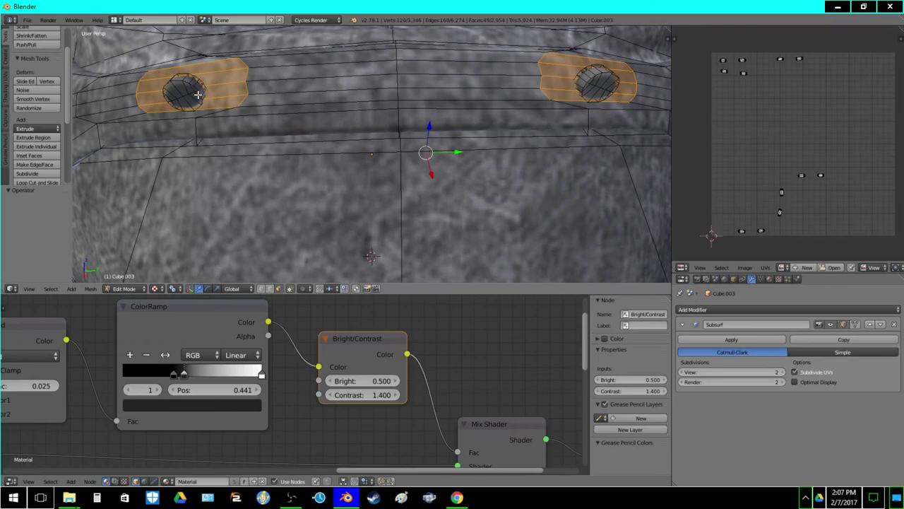
# Inset the selected faces around the rivets by 0.01 and extrude them as a region by -0.005
pyautogui.press('z')
pyautogui.scroll(-7, 195, 121)
pyautogui.moveTo(333, 154); pyautogui.dragTo(336, 88, button='middle')
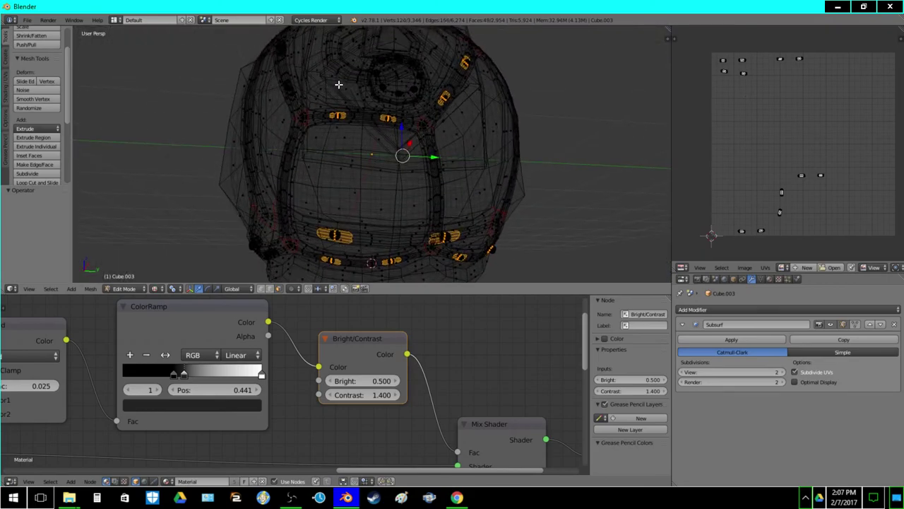
pyautogui.press('z')
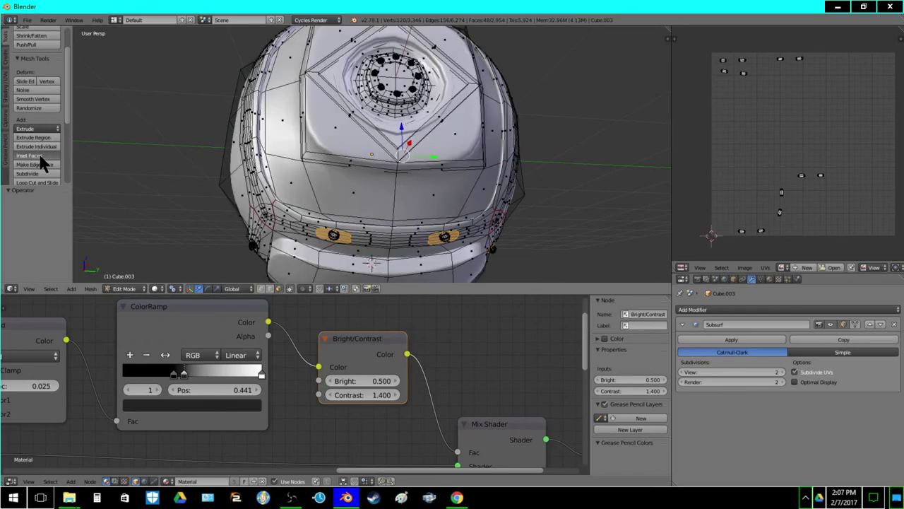
pyautogui.click(39, 156)
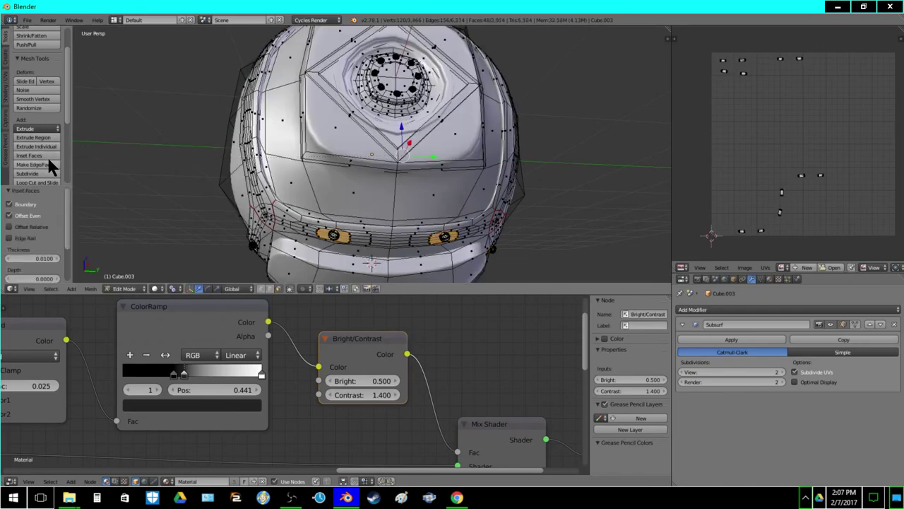
pyautogui.click(58, 137)
pyautogui.write('-0.01')
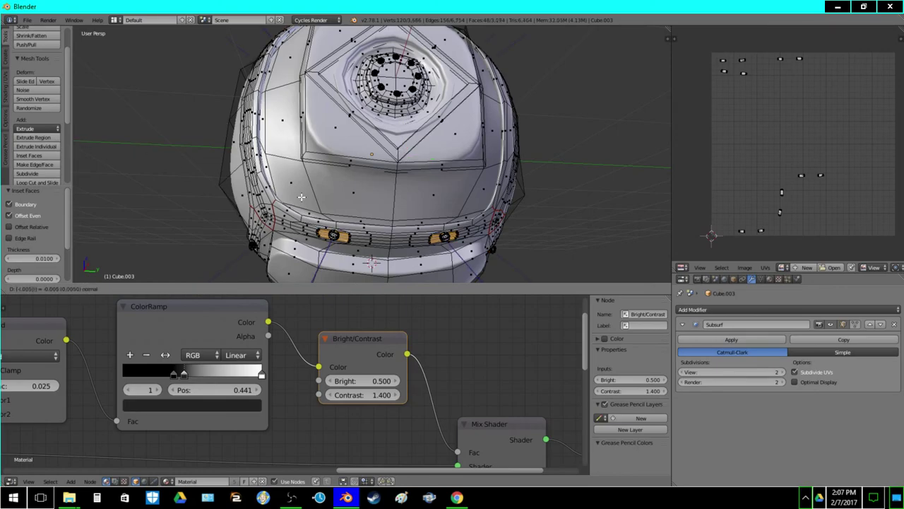
pyautogui.press('Return')
# Leave edit mode, switch the viewport to rendered shading, and inspect the edge wear around the recessed rivet surrounds
pyautogui.press('Tab')
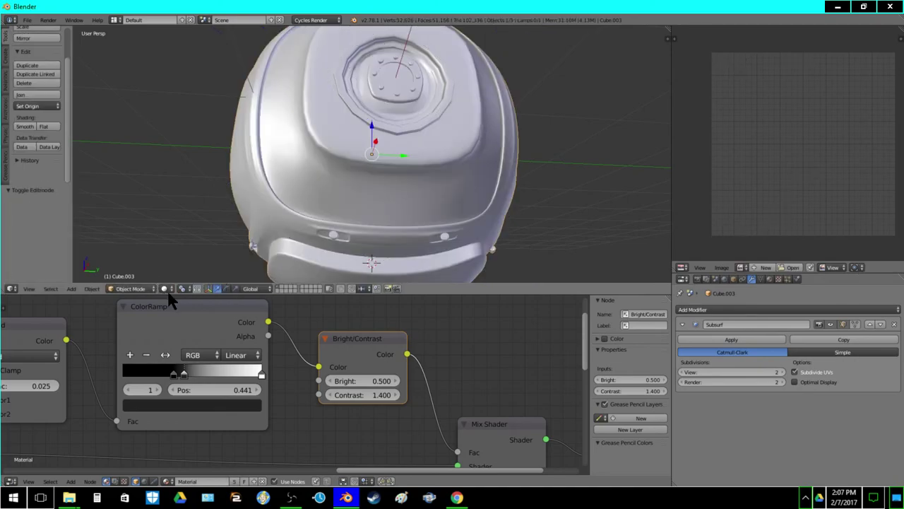
pyautogui.click(165, 289)
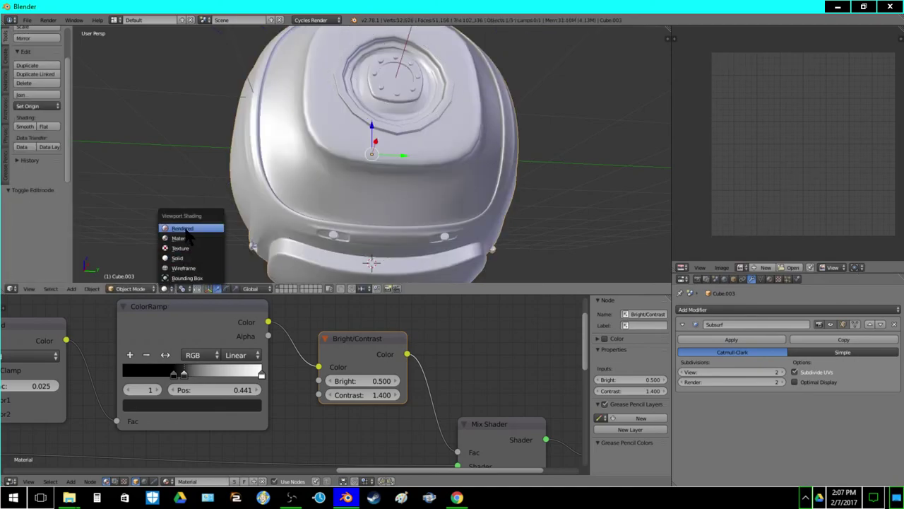
pyautogui.click(189, 228)
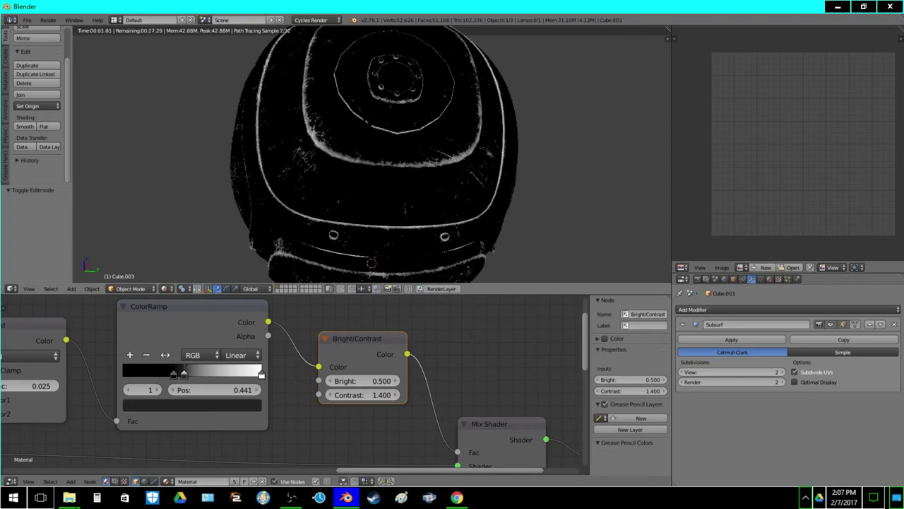
pyautogui.moveTo(395, 156); pyautogui.dragTo(323, 132, button='middle')
pyautogui.scroll(-1, 322, 179)
pyautogui.scroll(3, 374, 155)
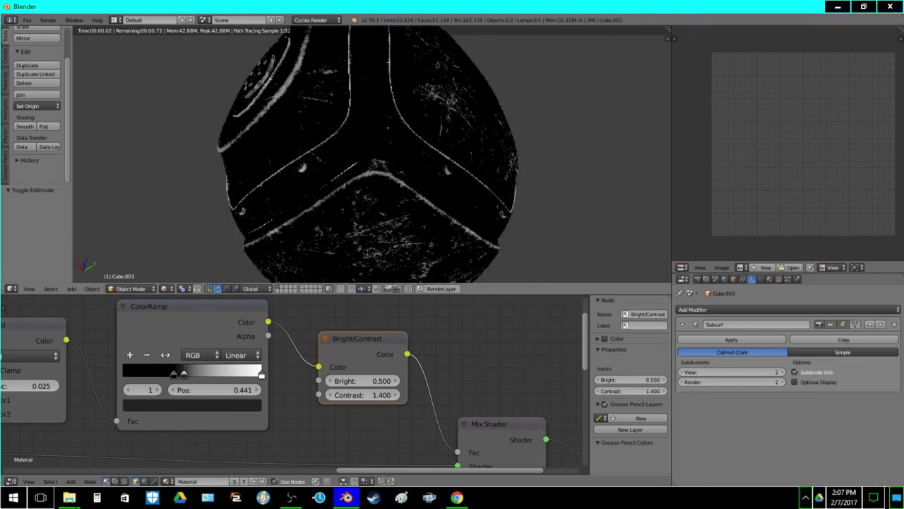
# Try brightness values of 0.6, 0.55 and 0.525 on the Bright/Contrast node to compare the edge-wear mask
pyautogui.scroll(-3, 356, 346)
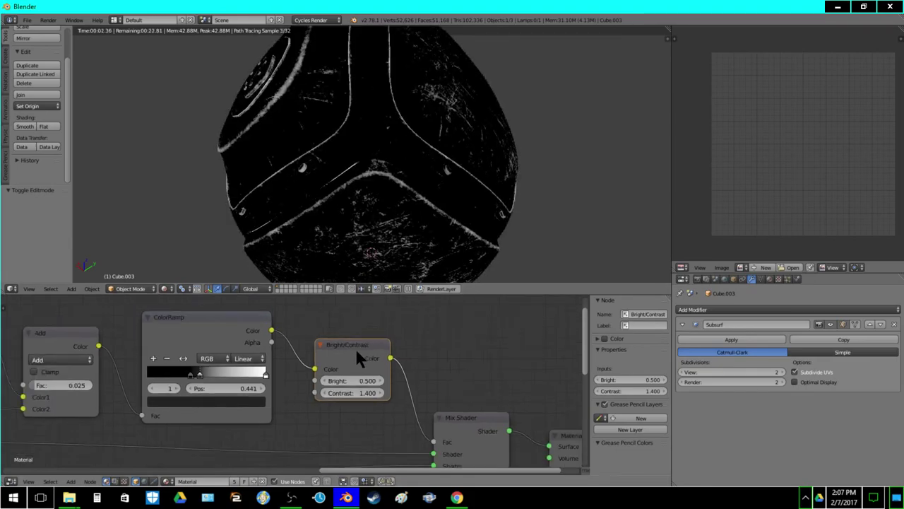
pyautogui.click(346, 380)
pyautogui.write('0.6')
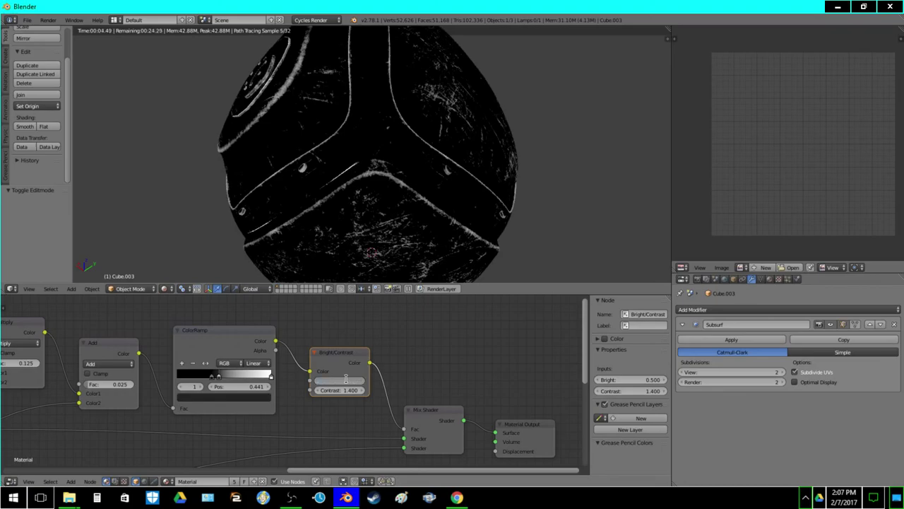
pyautogui.press('Return')
pyautogui.click(345, 380)
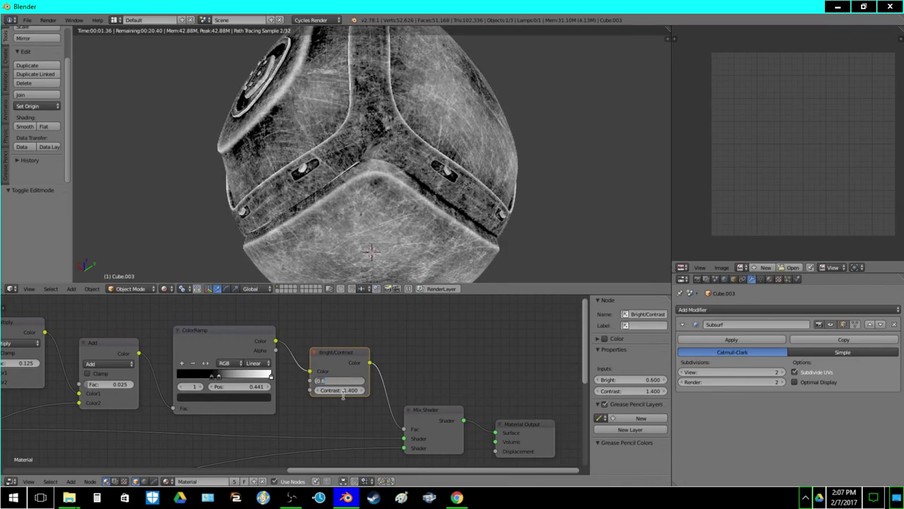
pyautogui.write('0.55')
pyautogui.press('Return')
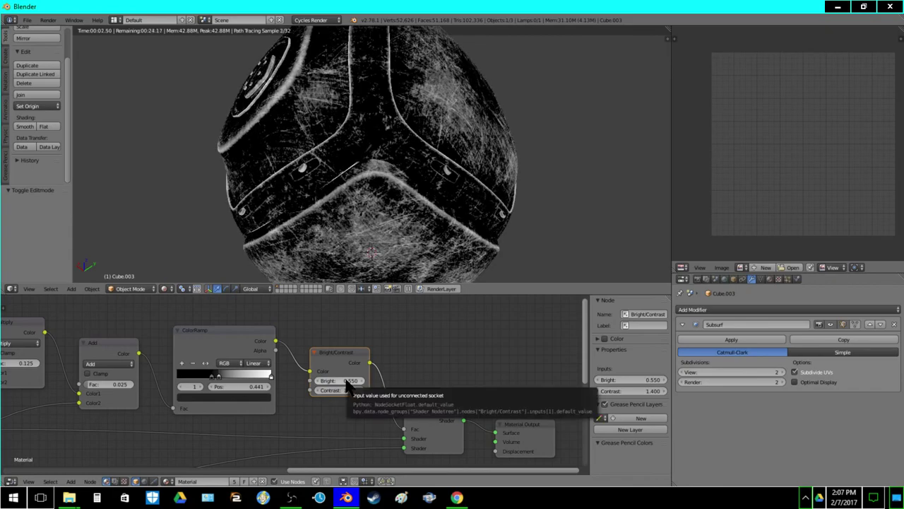
pyautogui.click(346, 381)
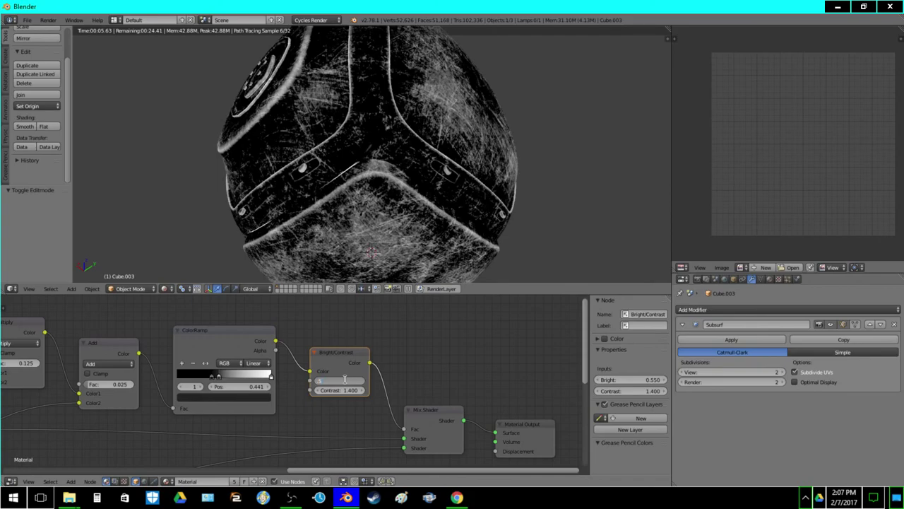
pyautogui.write('0.525')
pyautogui.press('Return')
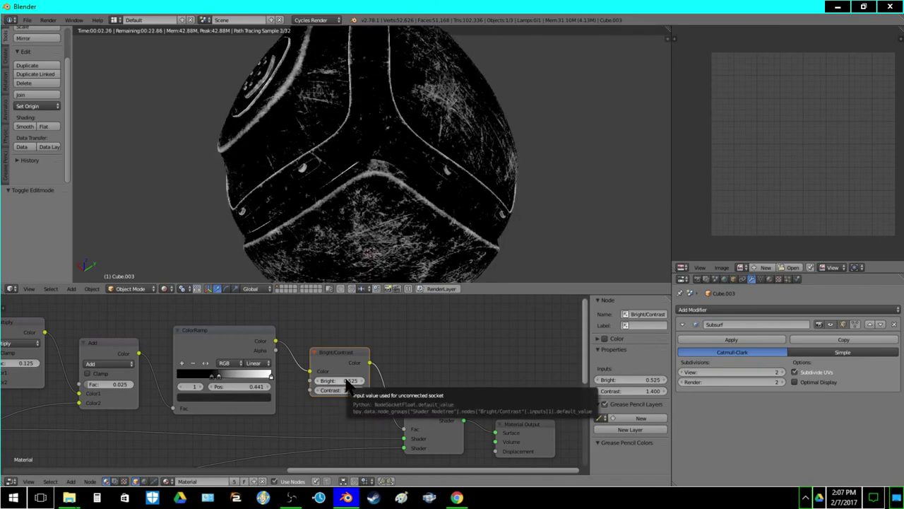
# Set the Bright/Contrast node's brightness to 0.55 and check the wear mask on the whole body
pyautogui.click(347, 381)
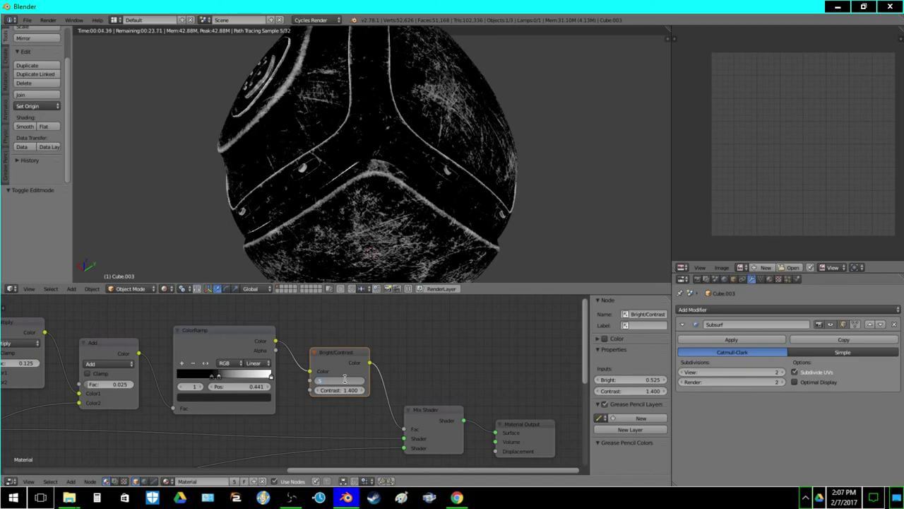
pyautogui.press('Return')
pyautogui.scroll(-2, 369, 175)
pyautogui.moveTo(369, 175); pyautogui.dragTo(399, 201, button='middle')
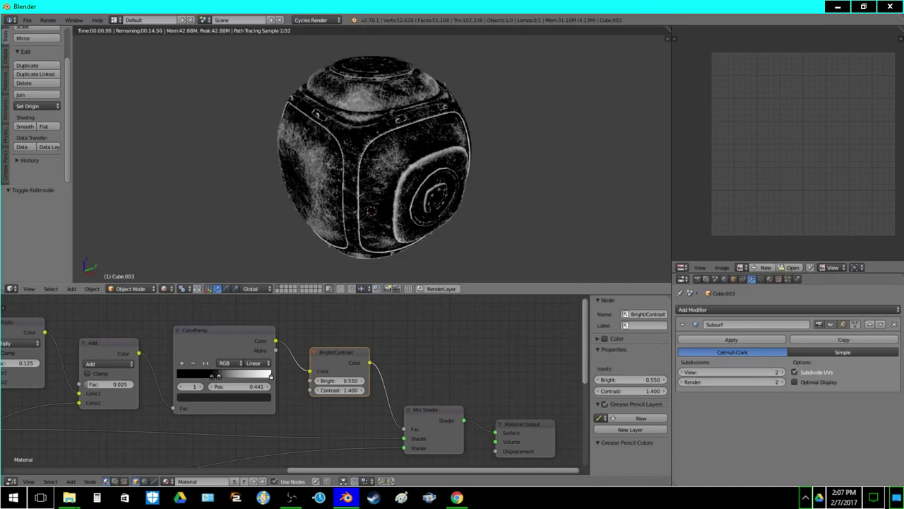
pyautogui.click(290, 497)
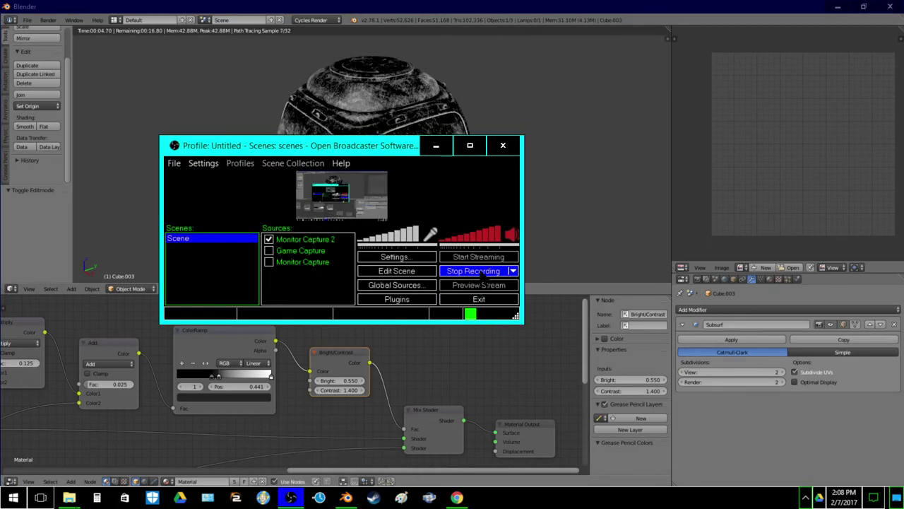